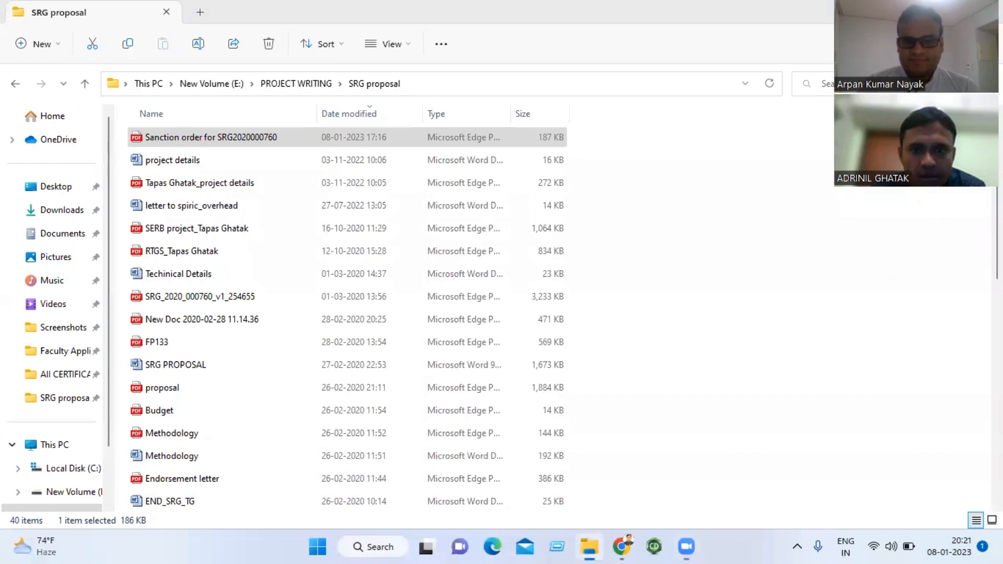
- Switch from the file window to ChemDraw and dock the floating Tools palette beside the drawing area
{"action": "left_click", "coordinate": [919, 11]}
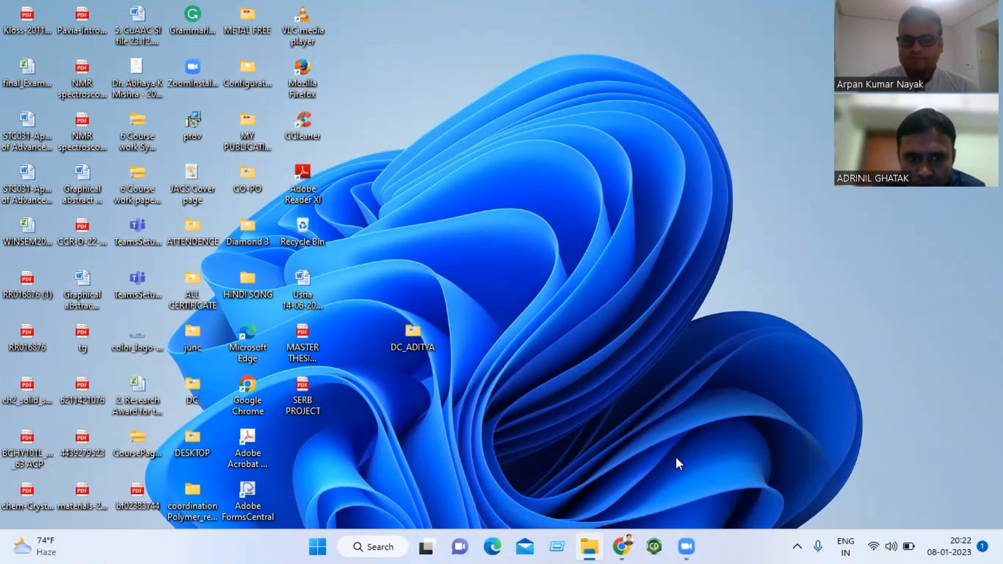
{"action": "left_click", "coordinate": [655, 546]}
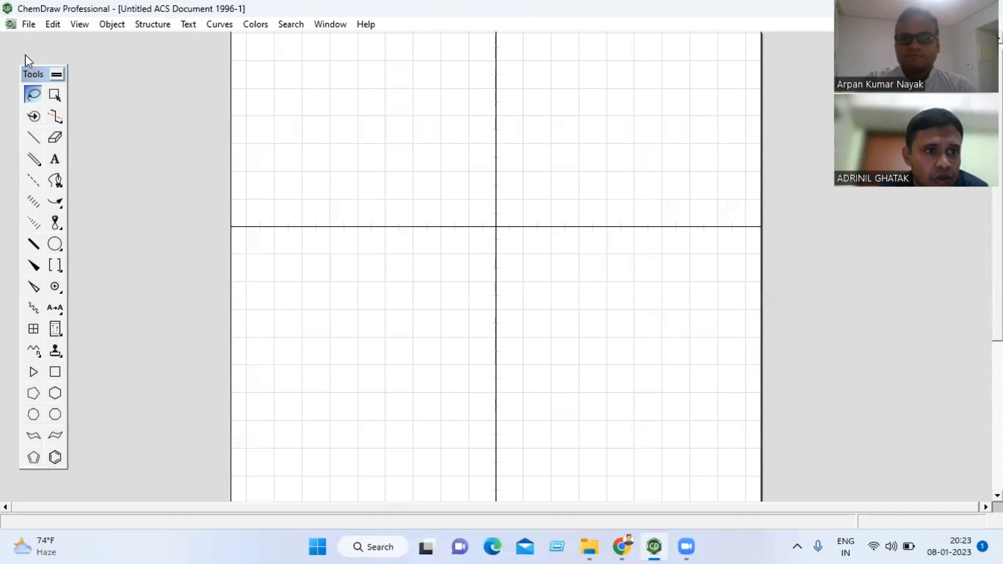
{"action": "left_click_drag", "start_coordinate": [33, 74], "coordinate": [25, 55]}
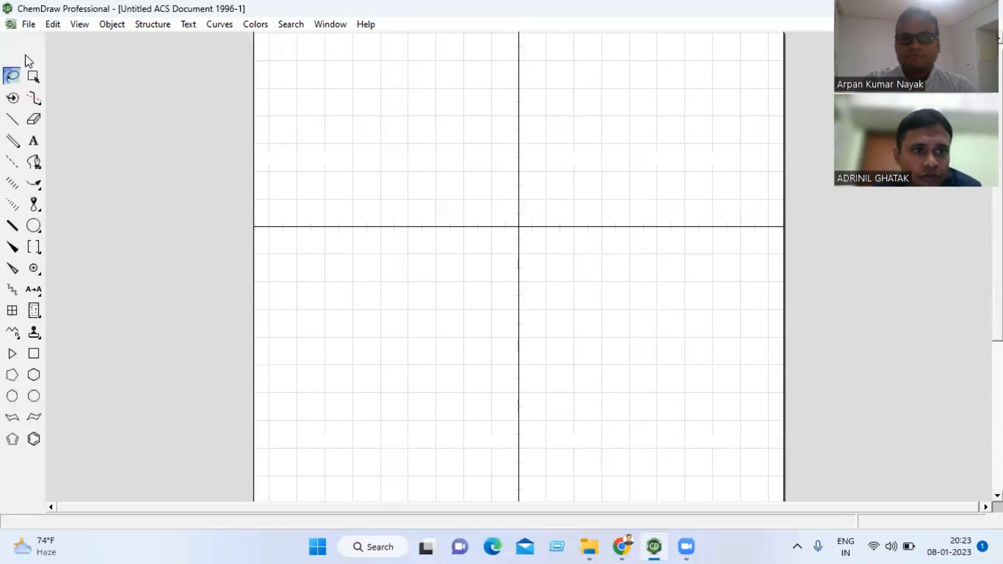
- Create a new drawing from the ACS Document 1996 style sheet
{"action": "left_click", "coordinate": [28, 25]}
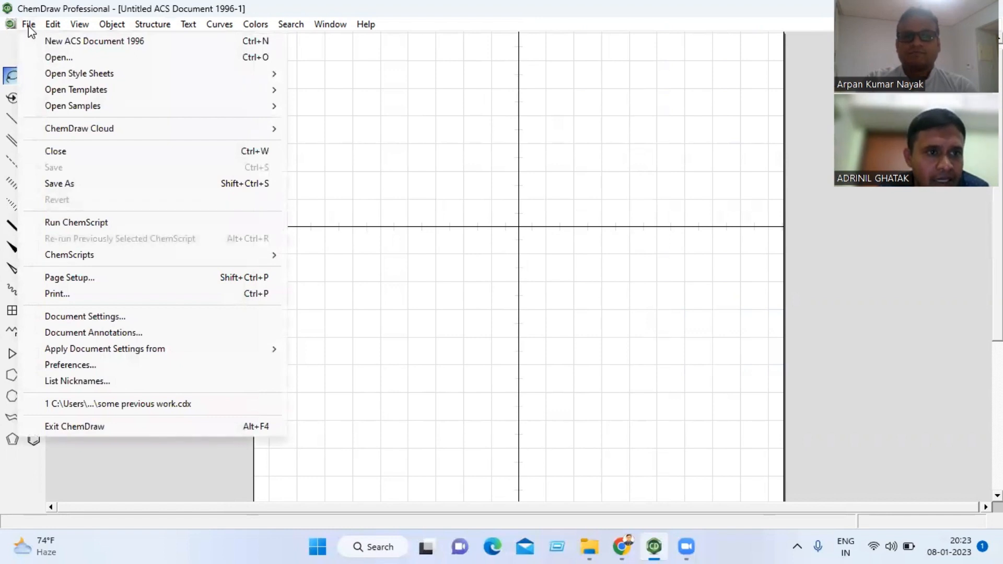
{"action": "mouse_move", "coordinate": [52, 76]}
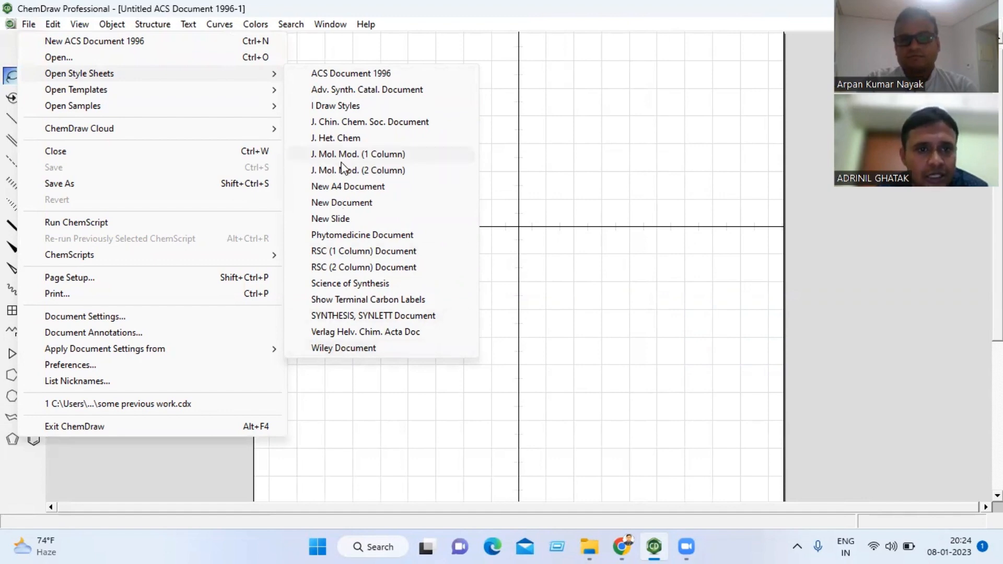
{"action": "left_click", "coordinate": [354, 75]}
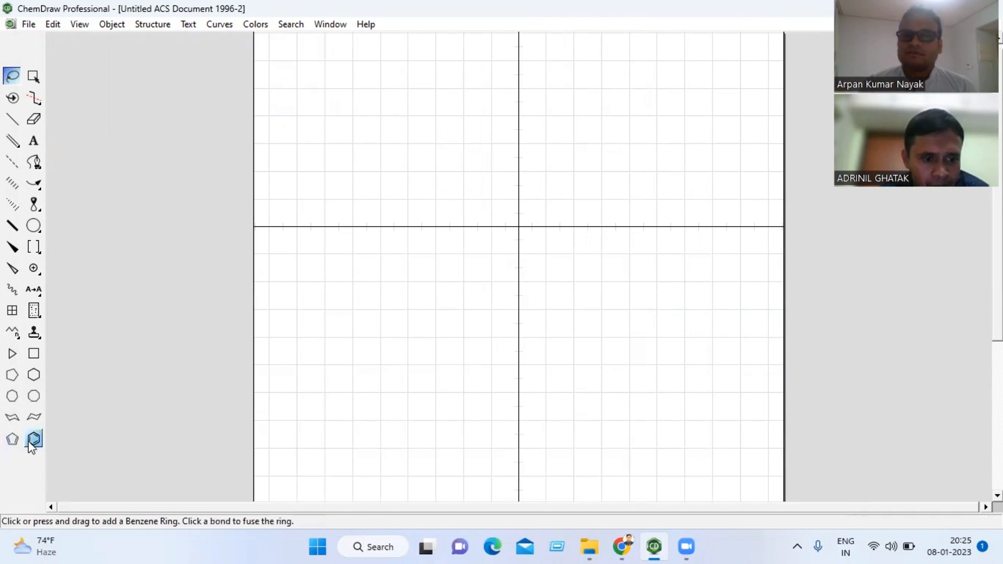
- Place a benzene ring in the upper-left part of the page, then select and copy it
{"action": "left_click", "coordinate": [416, 215]}
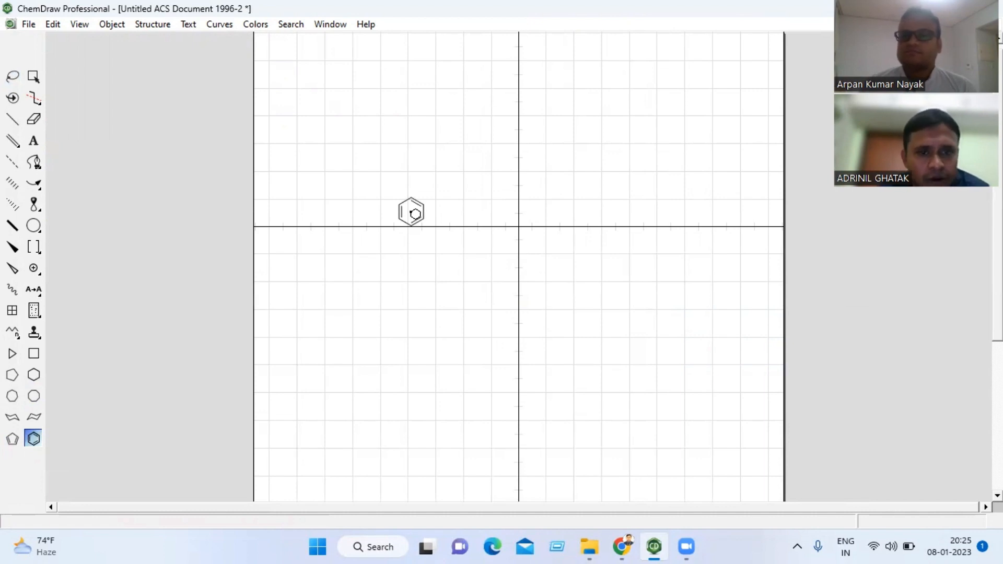
{"action": "left_click", "coordinate": [15, 76]}
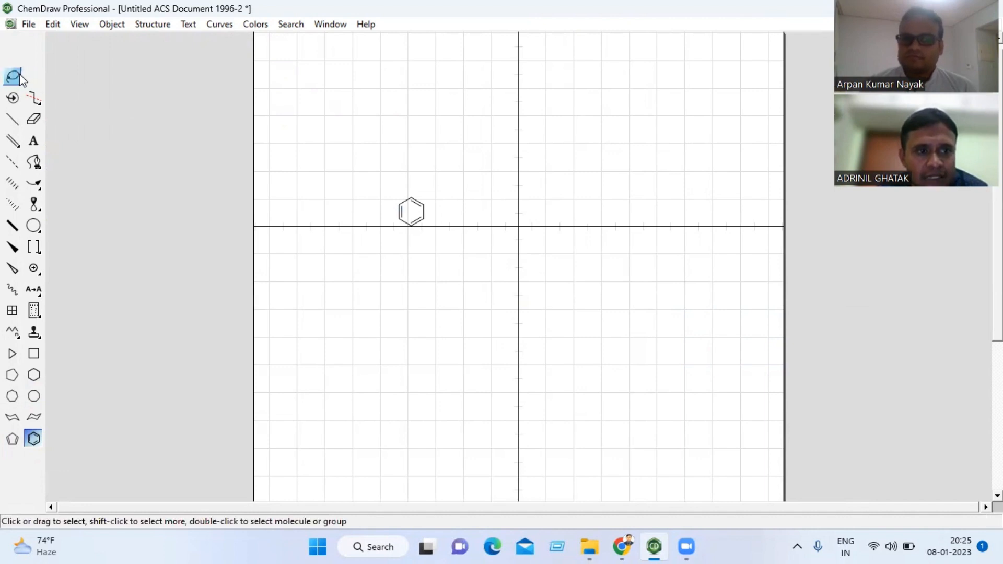
{"action": "double_click", "coordinate": [14, 76]}
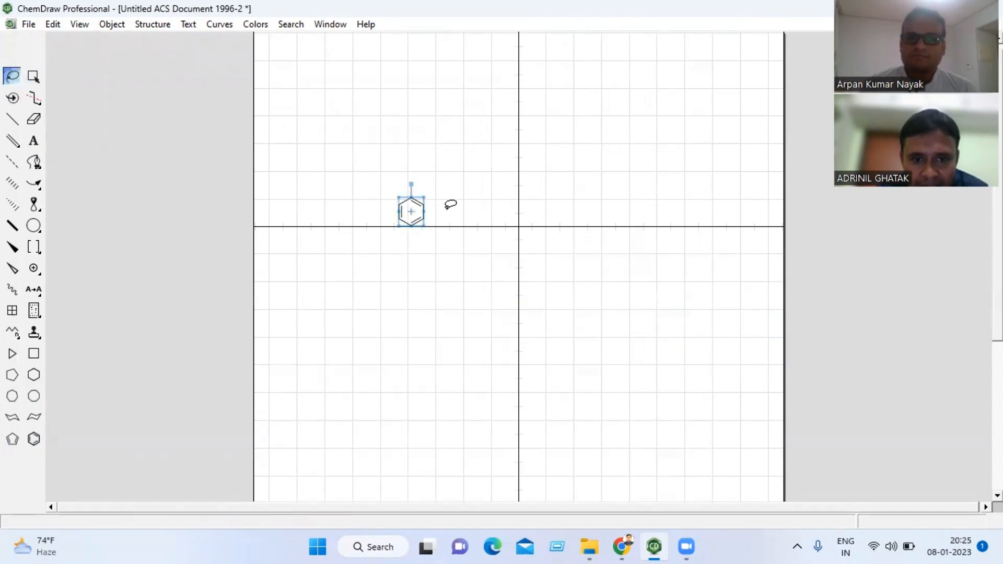
{"action": "right_click", "coordinate": [416, 216]}
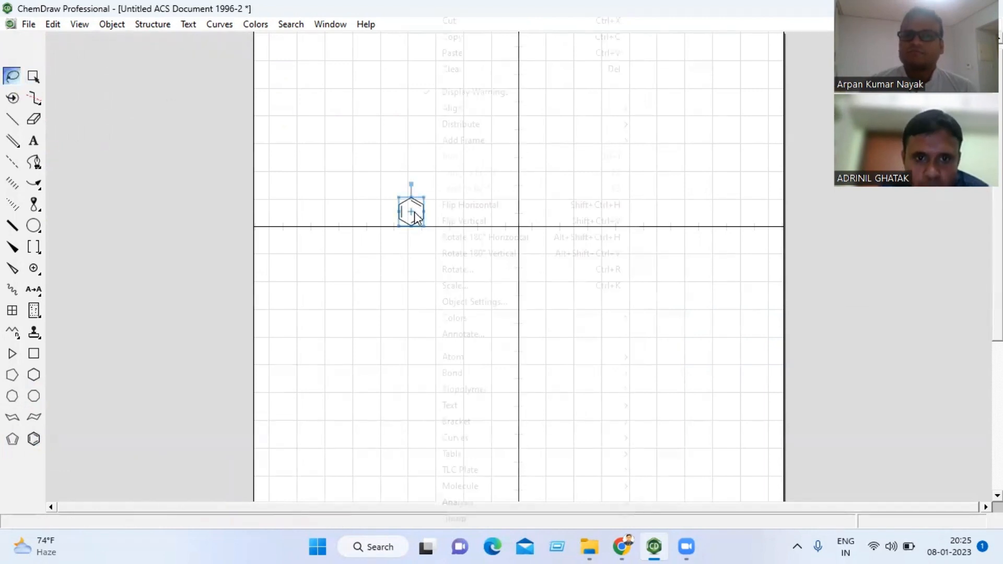
{"action": "left_click", "coordinate": [452, 37]}
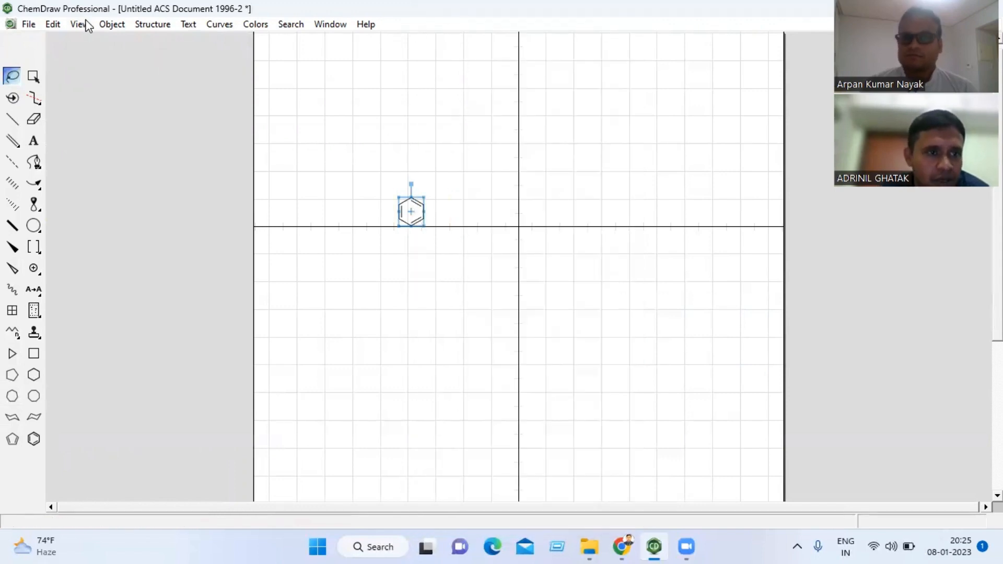
- Create an RSC (1 Column) Document from its style sheet and paste the benzene ring using the source document's settings
{"action": "left_click", "coordinate": [28, 25]}
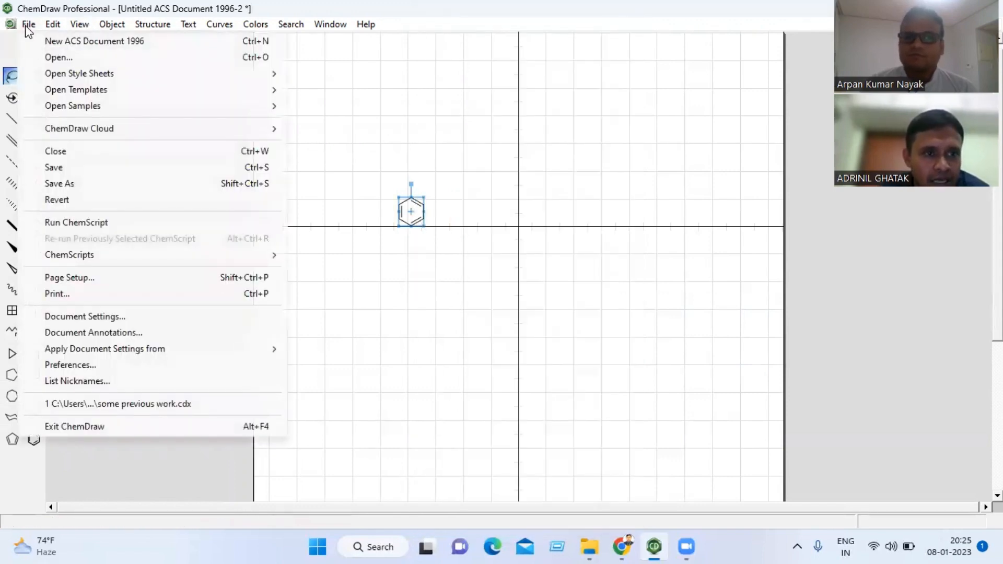
{"action": "mouse_move", "coordinate": [56, 79]}
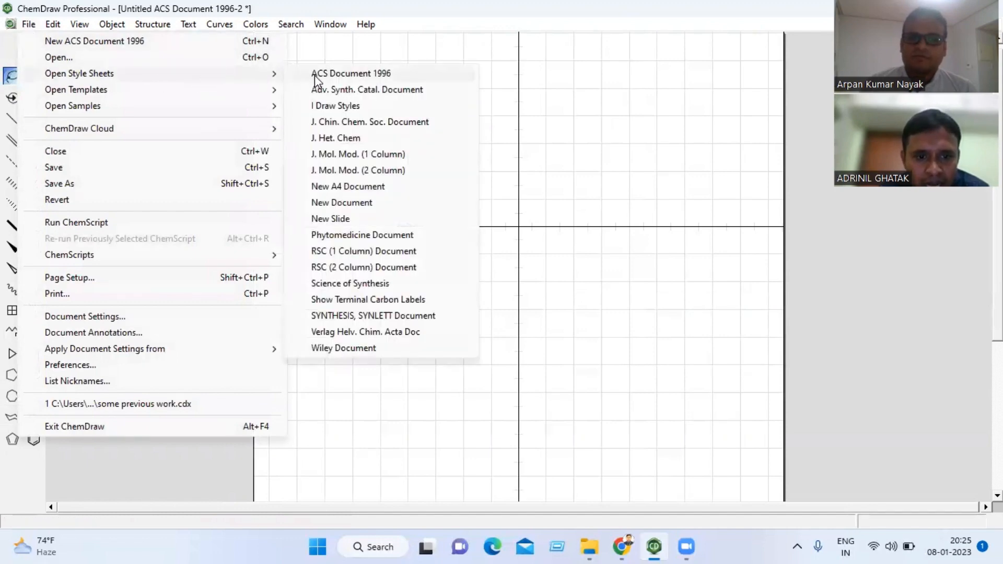
{"action": "left_click", "coordinate": [333, 251]}
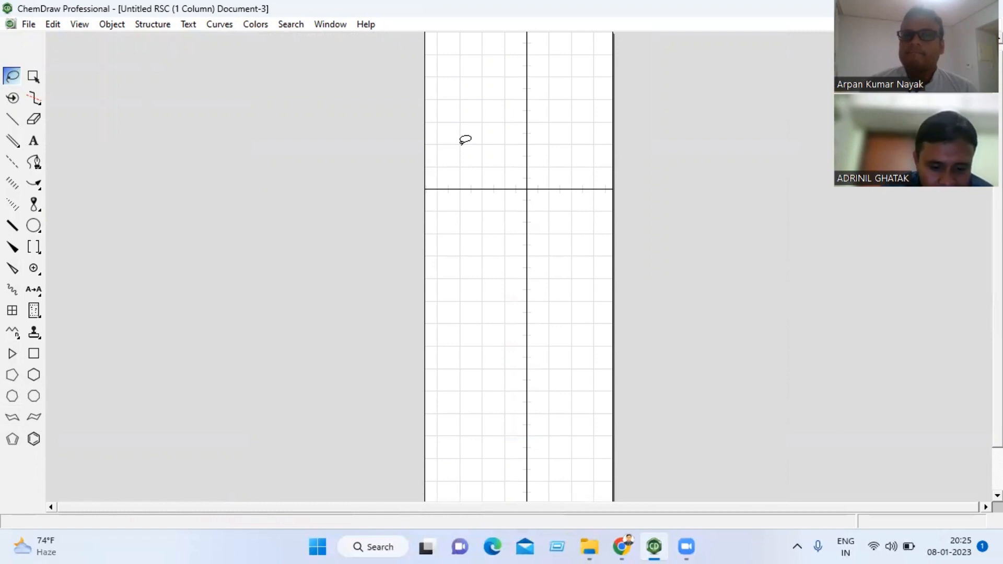
{"action": "key", "text": "ctrl+v"}
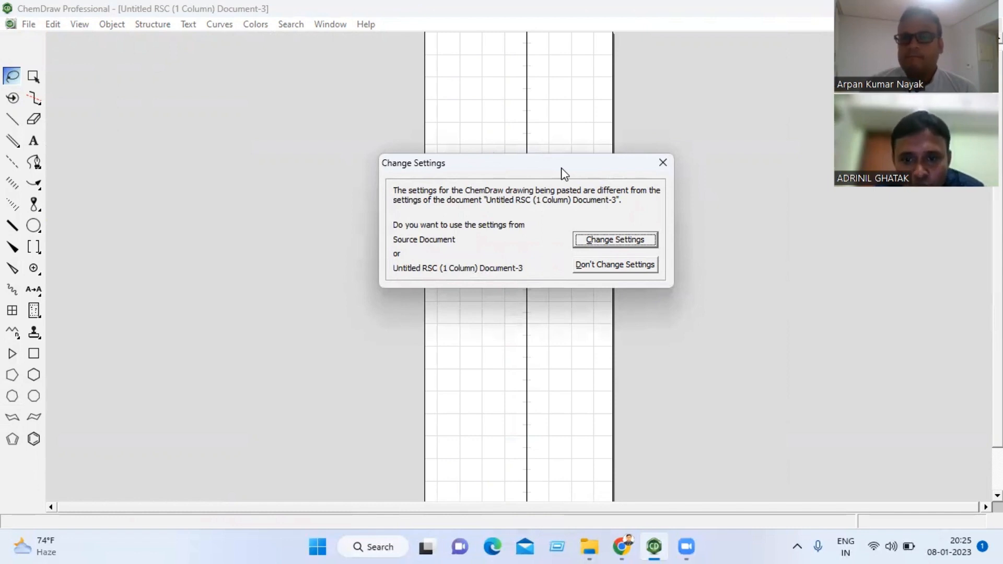
{"action": "left_click", "coordinate": [607, 241]}
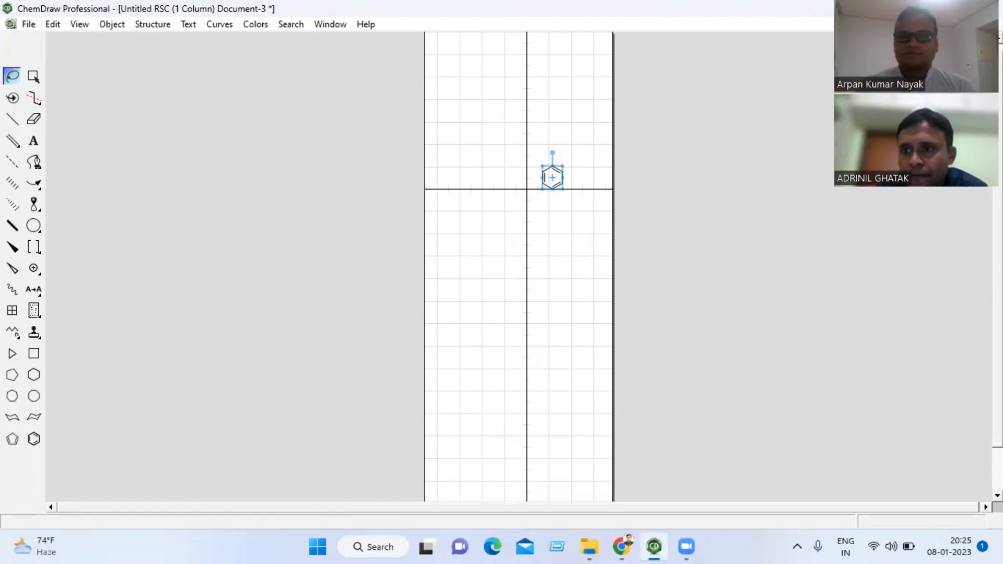
- Close the RSC (1 Column) document without saving its changes
{"action": "key", "text": "ctrl+w"}
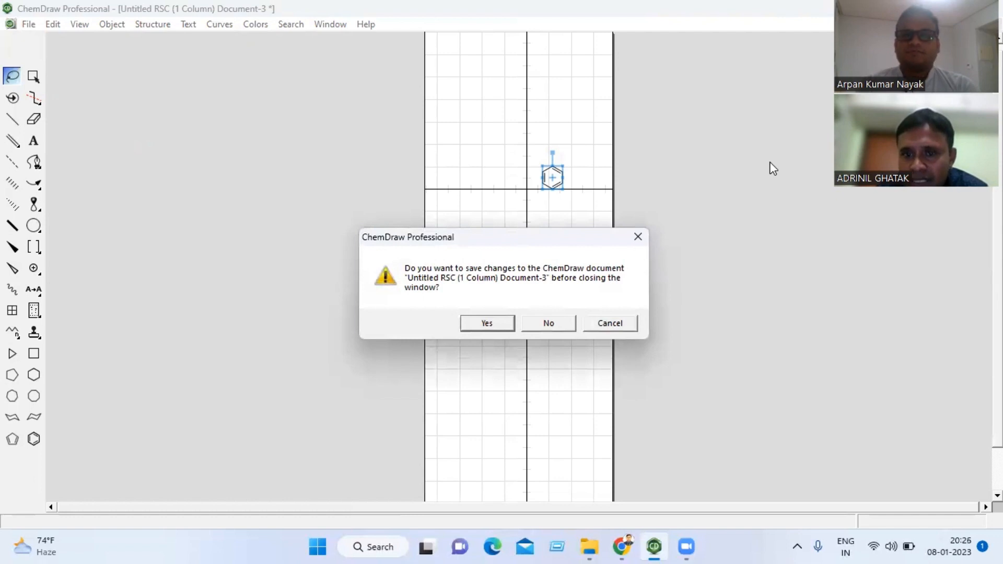
{"action": "key", "text": "Escape"}
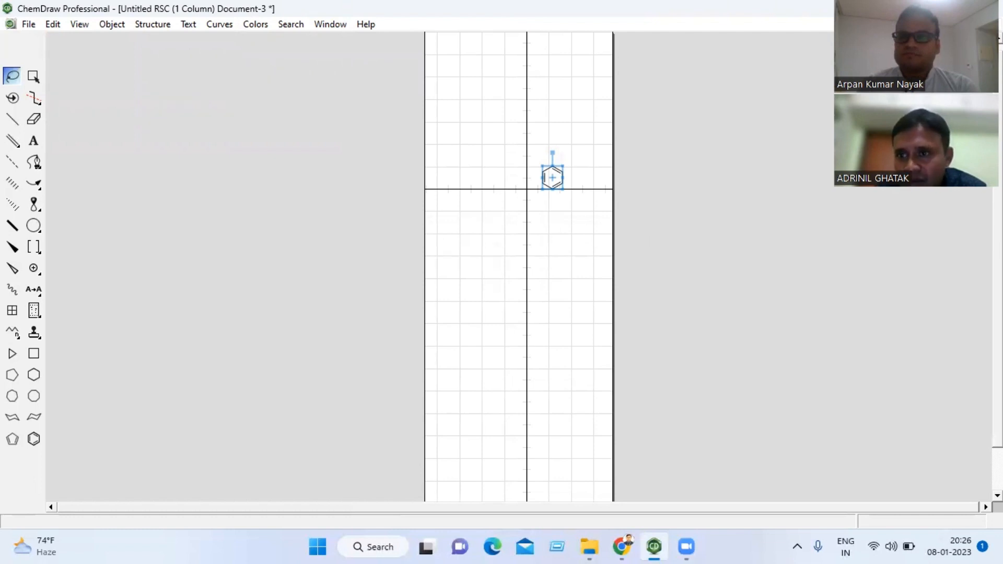
{"action": "key", "text": "ctrl+w"}
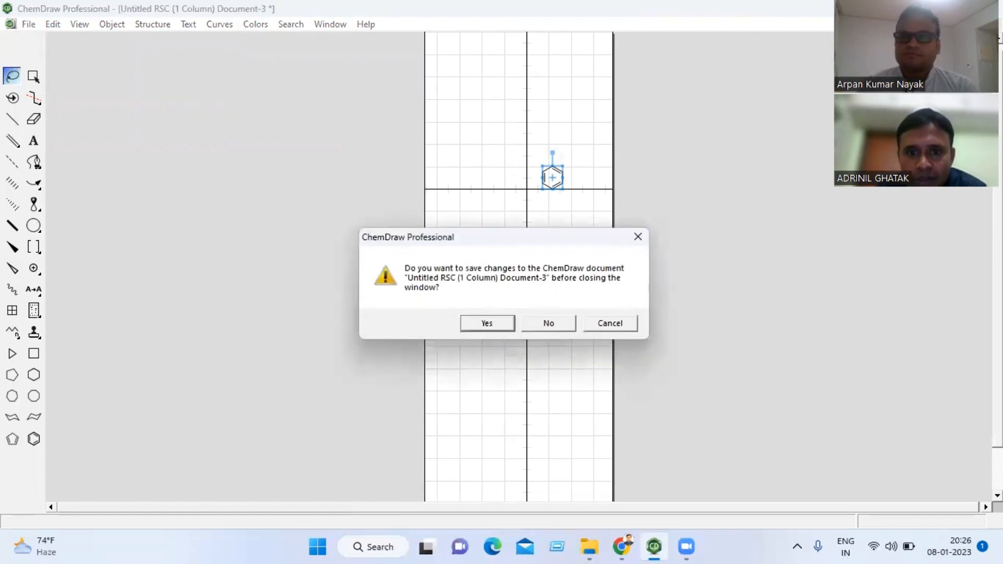
{"action": "left_click", "coordinate": [547, 324]}
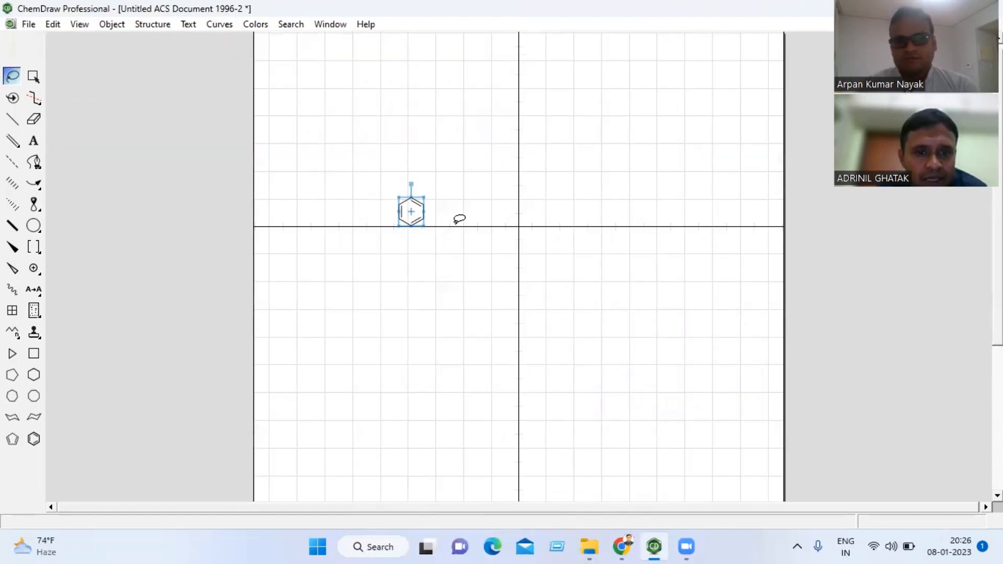
- Deselect the benzene ring, then view the ACS document's Document Settings and close them without changes
{"action": "left_click", "coordinate": [29, 25]}
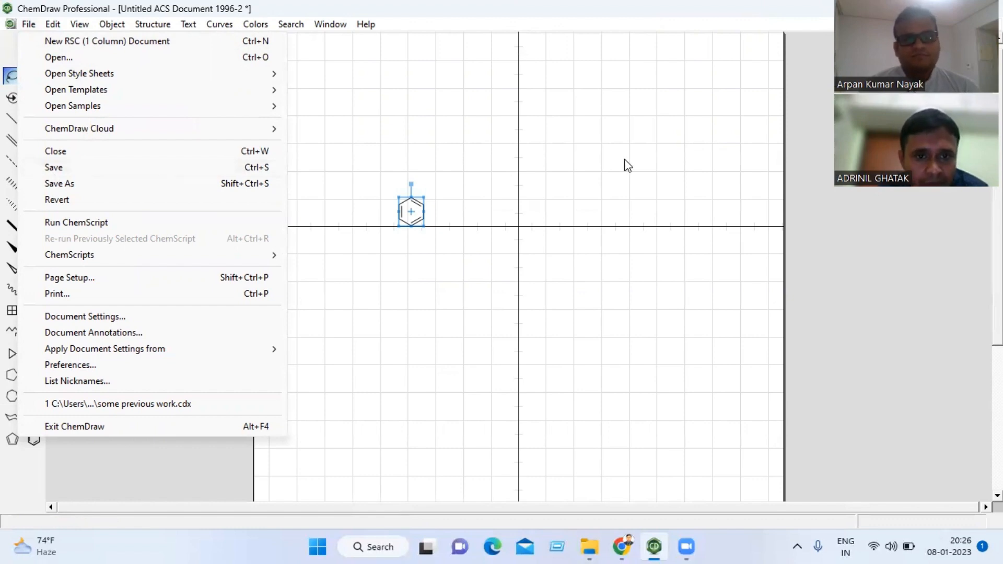
{"action": "left_click", "coordinate": [540, 160]}
{"action": "left_click", "coordinate": [542, 159]}
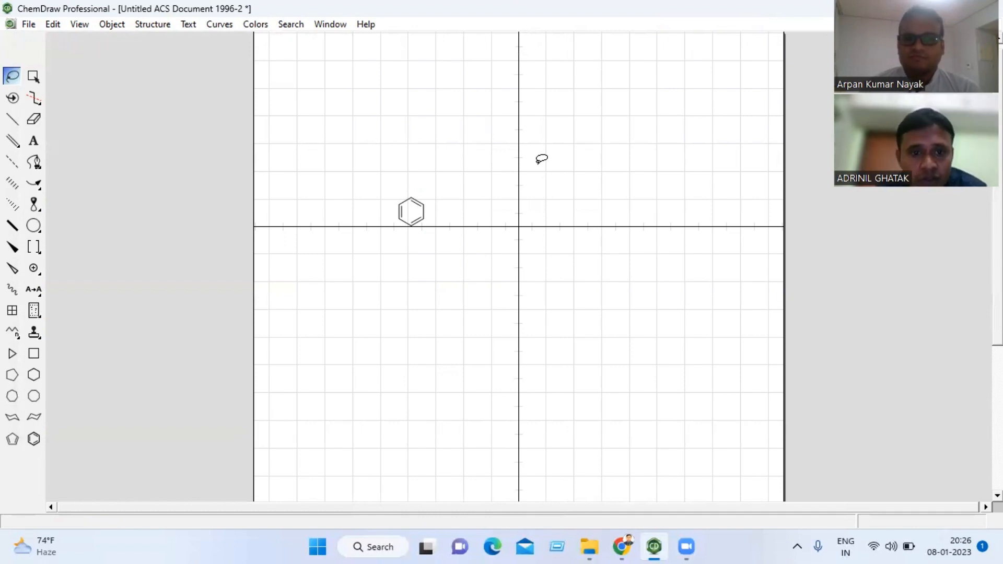
{"action": "left_click", "coordinate": [31, 26]}
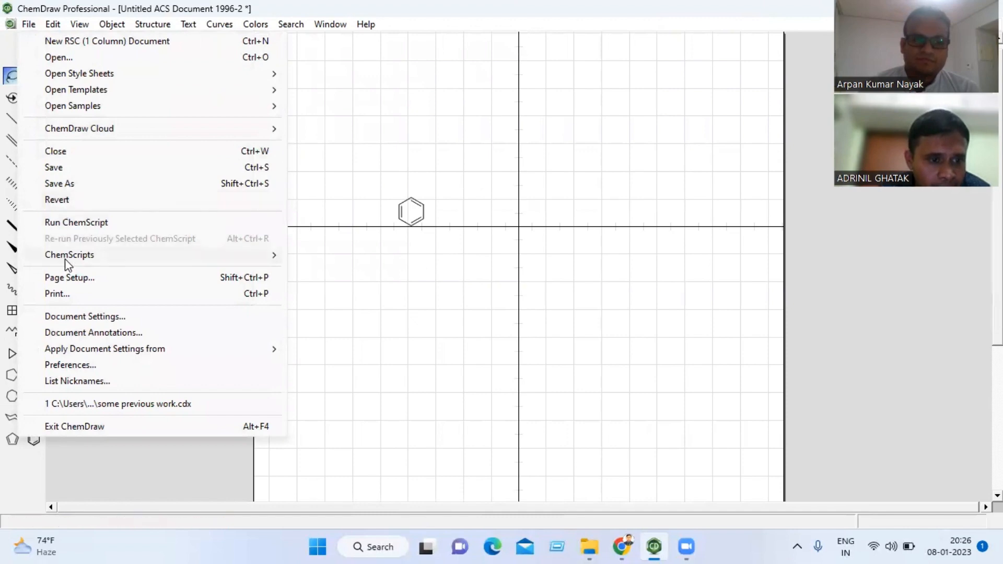
{"action": "left_click", "coordinate": [67, 317]}
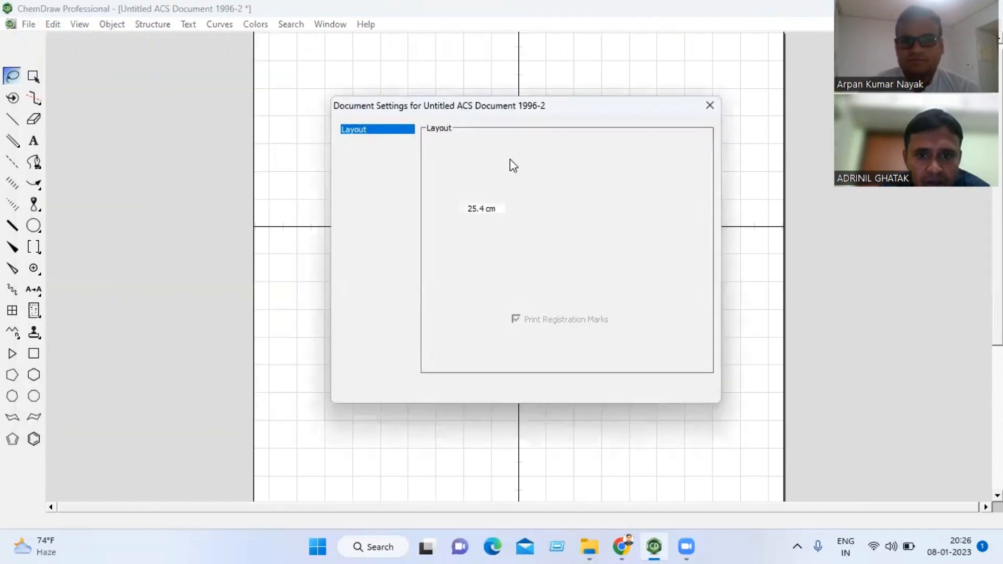
{"action": "left_click", "coordinate": [710, 106]}
{"action": "left_click", "coordinate": [28, 24]}
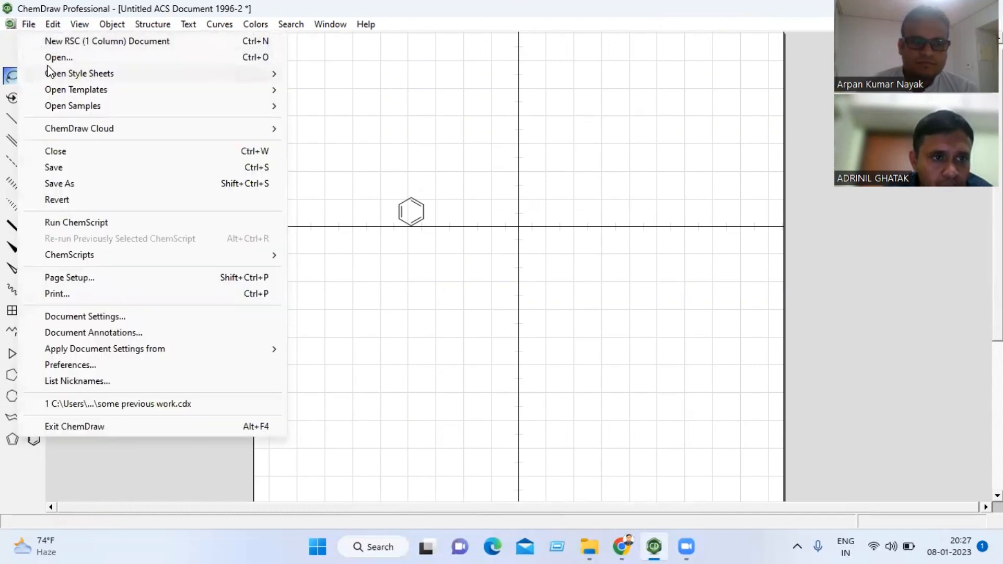
{"action": "mouse_move", "coordinate": [52, 91]}
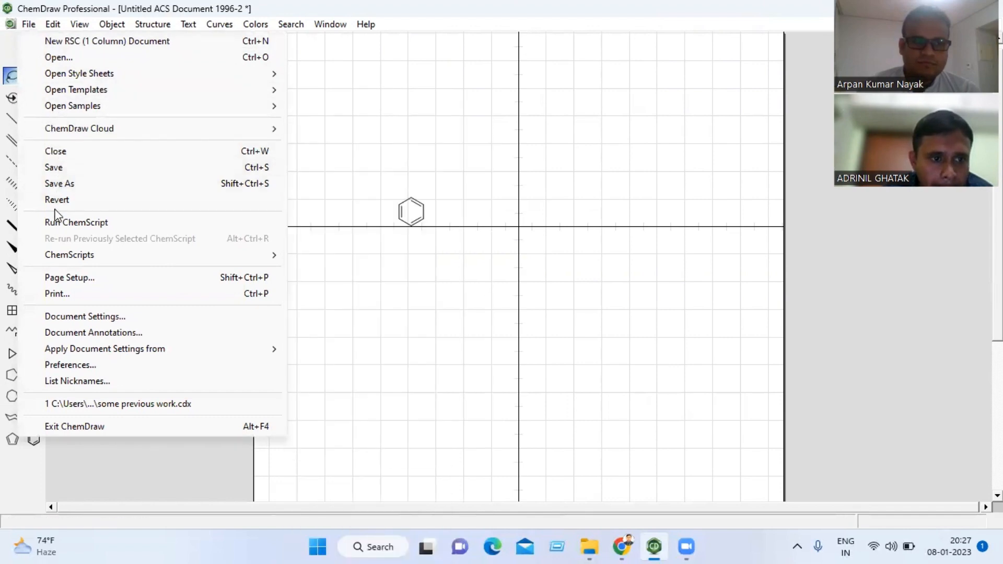
{"action": "mouse_move", "coordinate": [58, 256]}
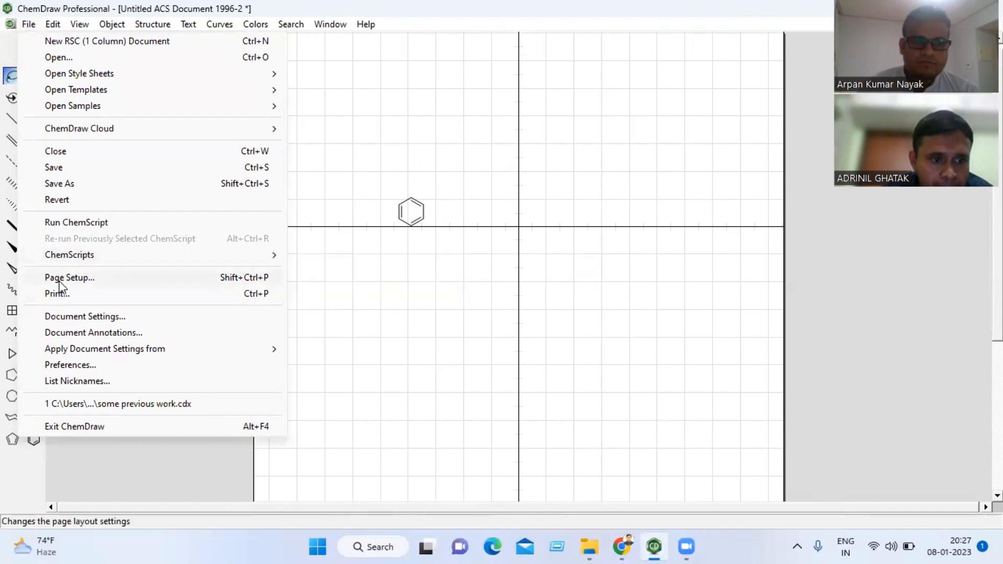
{"action": "mouse_move", "coordinate": [83, 79]}
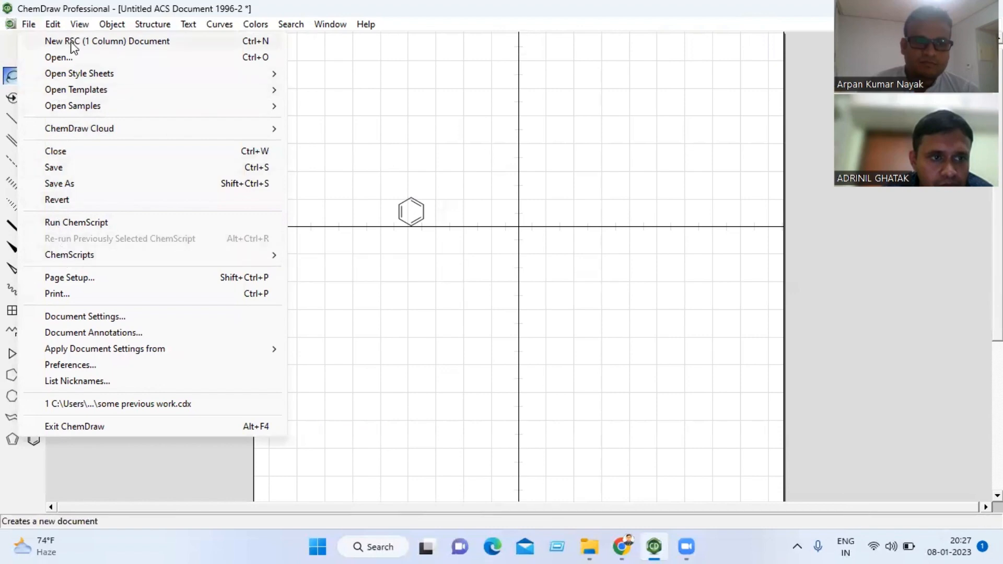
{"action": "left_click", "coordinate": [58, 28]}
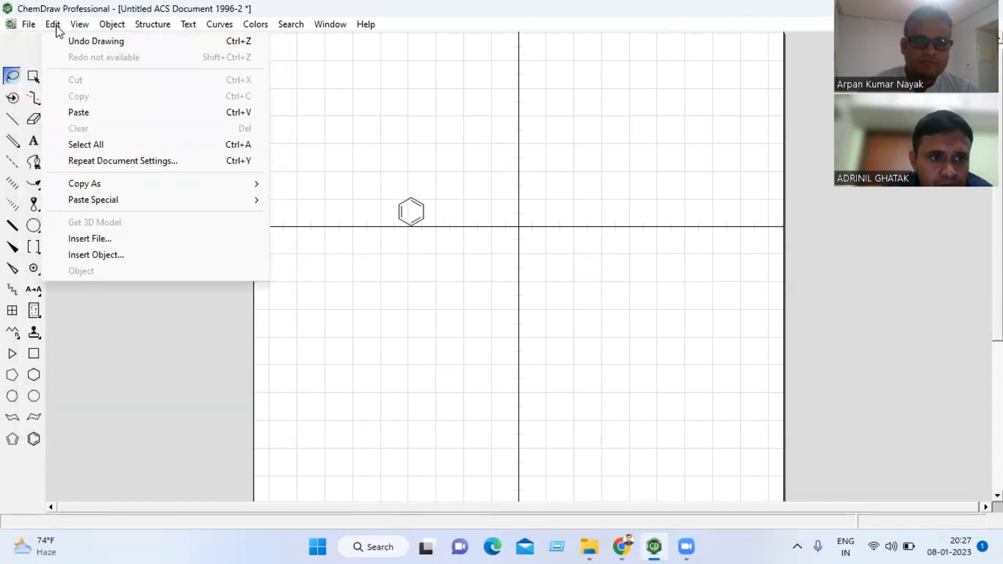
- View the file formats offered by Save As for the benzene drawing, then leave without saving
{"action": "mouse_move", "coordinate": [32, 30]}
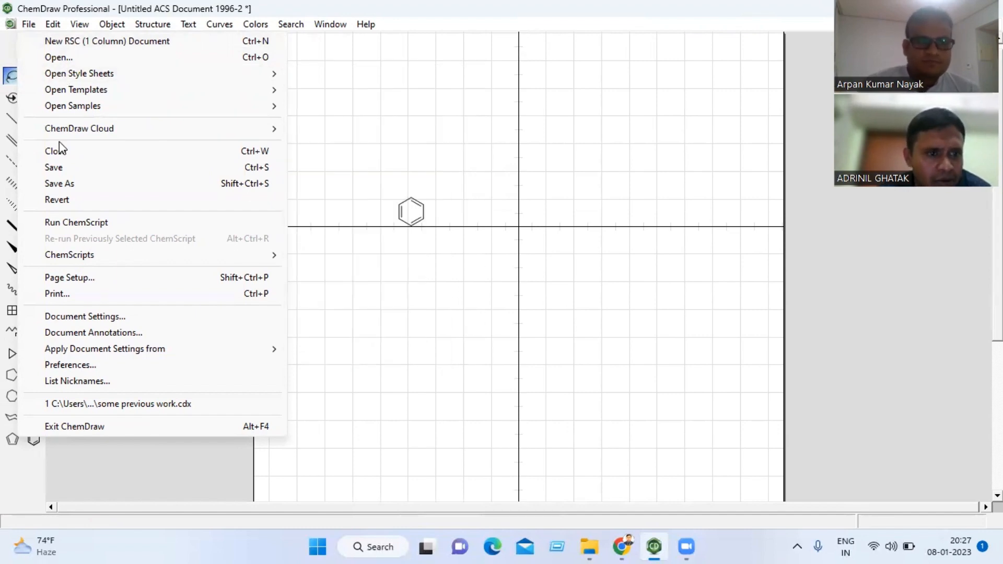
{"action": "left_click", "coordinate": [59, 183]}
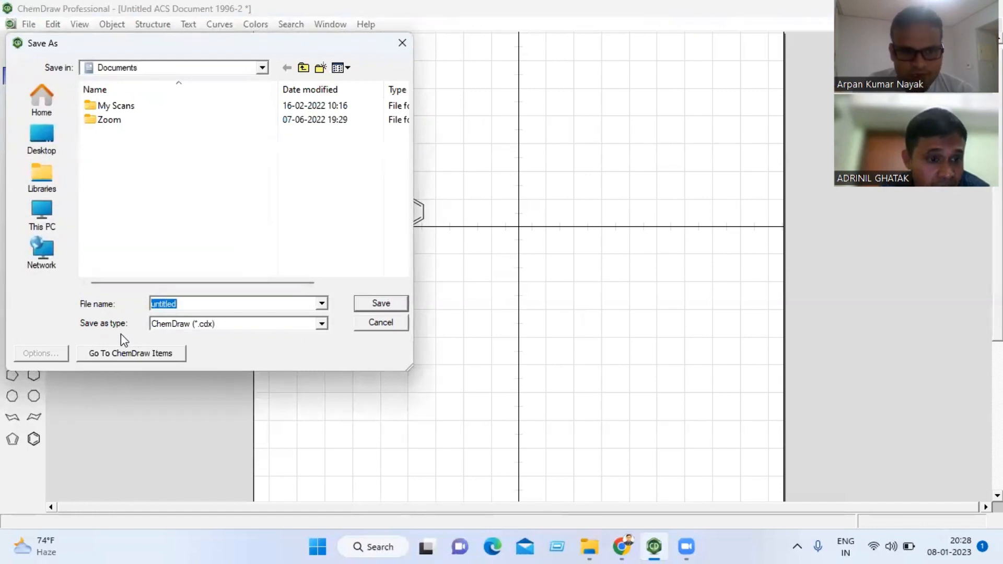
{"action": "left_click", "coordinate": [324, 328]}
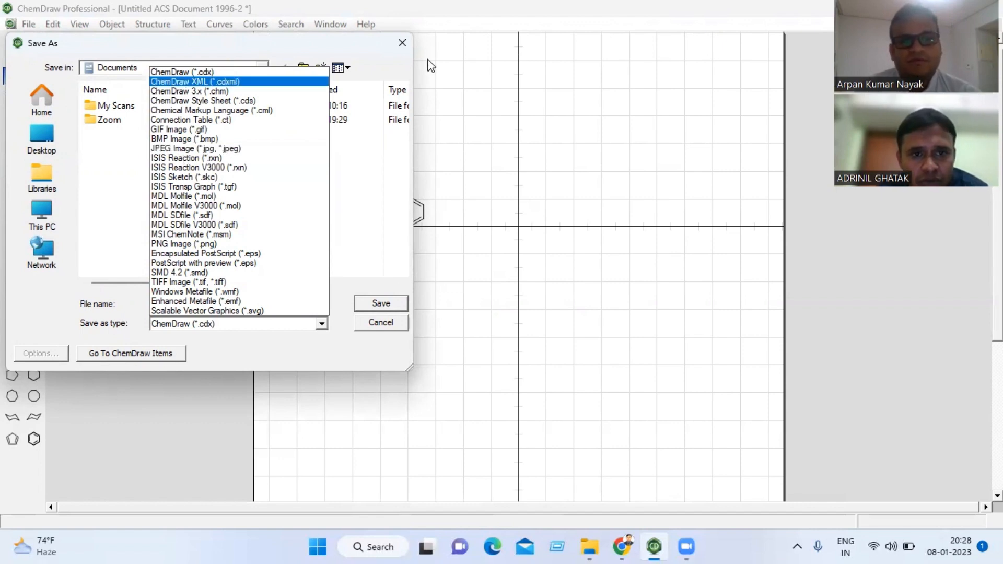
{"action": "left_click", "coordinate": [406, 46]}
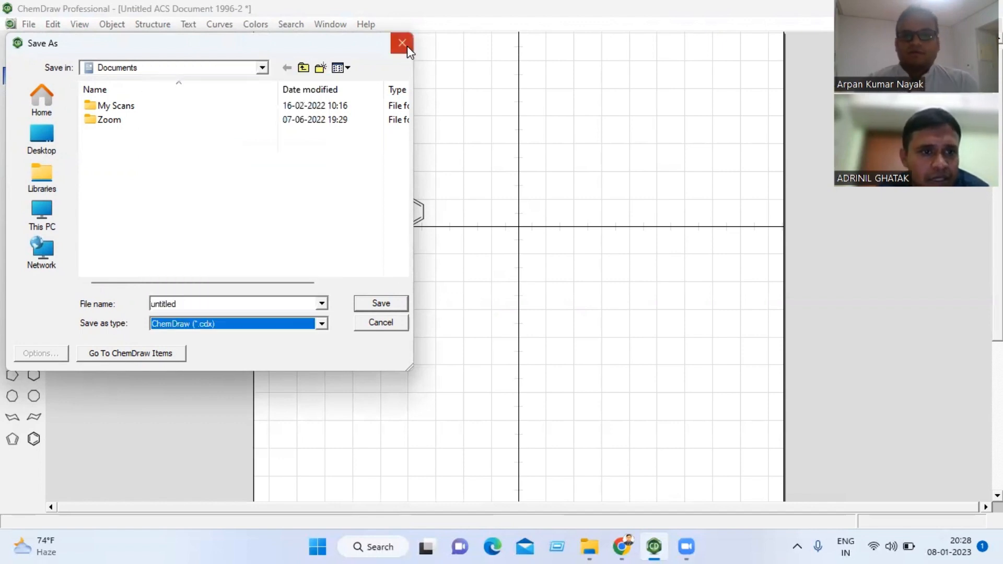
{"action": "left_click", "coordinate": [407, 46]}
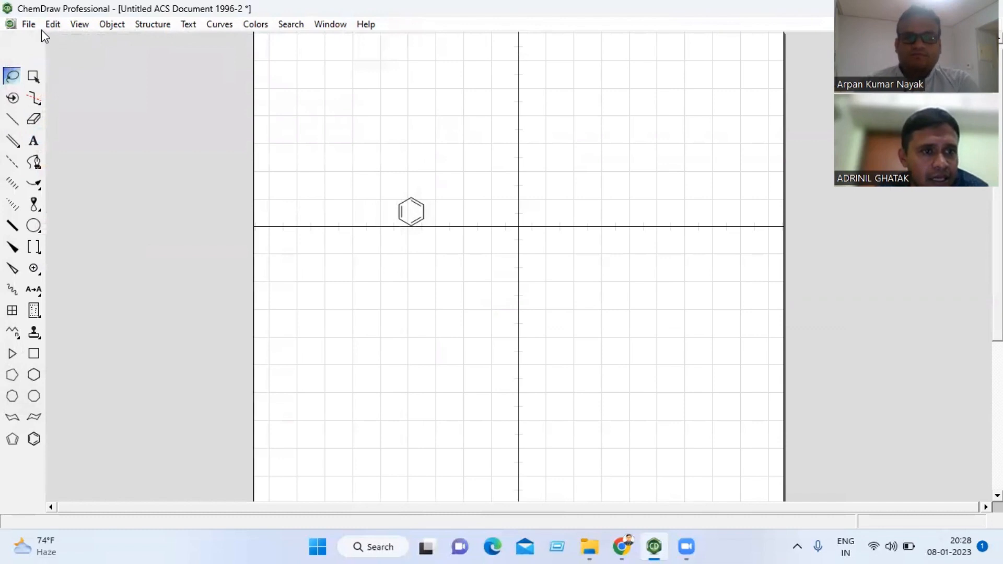
- Review the available editing and view commands without changing the drawing
{"action": "left_click", "coordinate": [57, 25]}
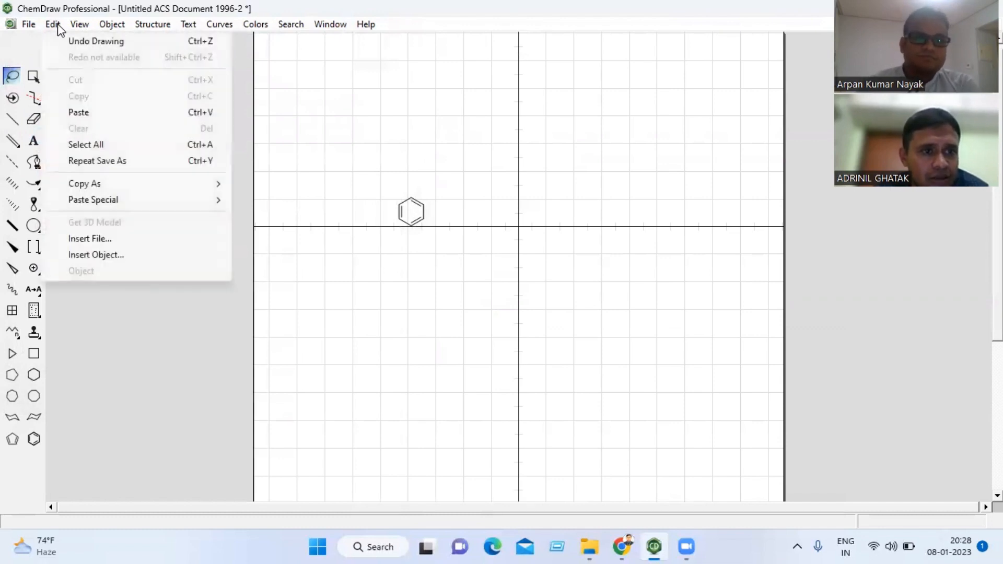
{"action": "mouse_move", "coordinate": [90, 26]}
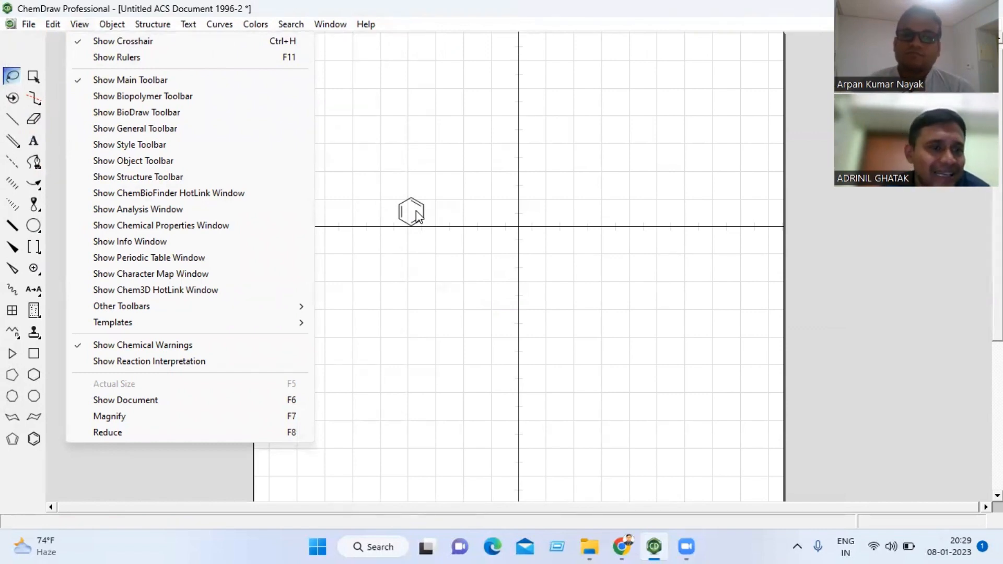
- Select the benzene ring with the Lasso, hide the crosshair, and move the ring to near the middle of the page
{"action": "left_click", "coordinate": [10, 77]}
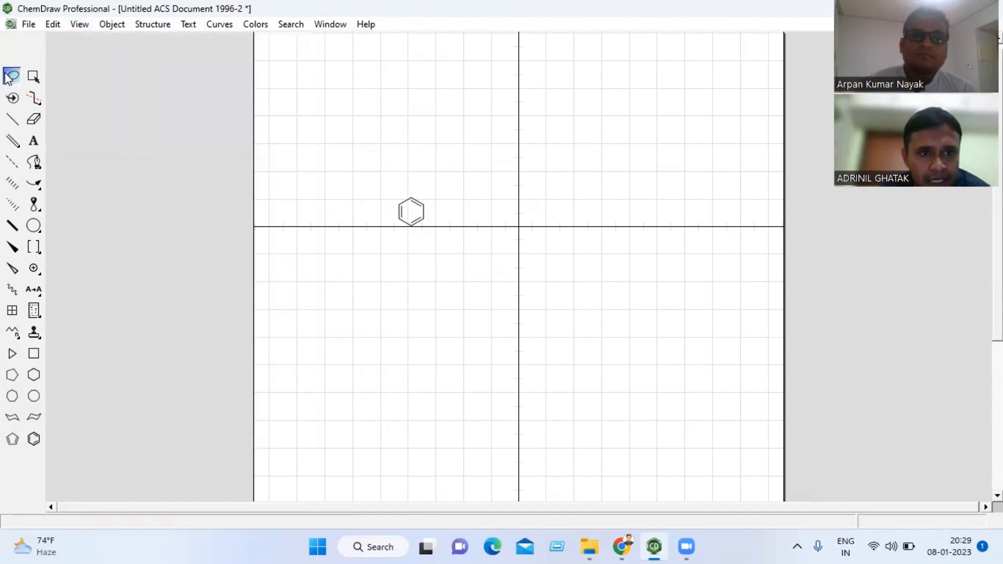
{"action": "left_click", "coordinate": [83, 29]}
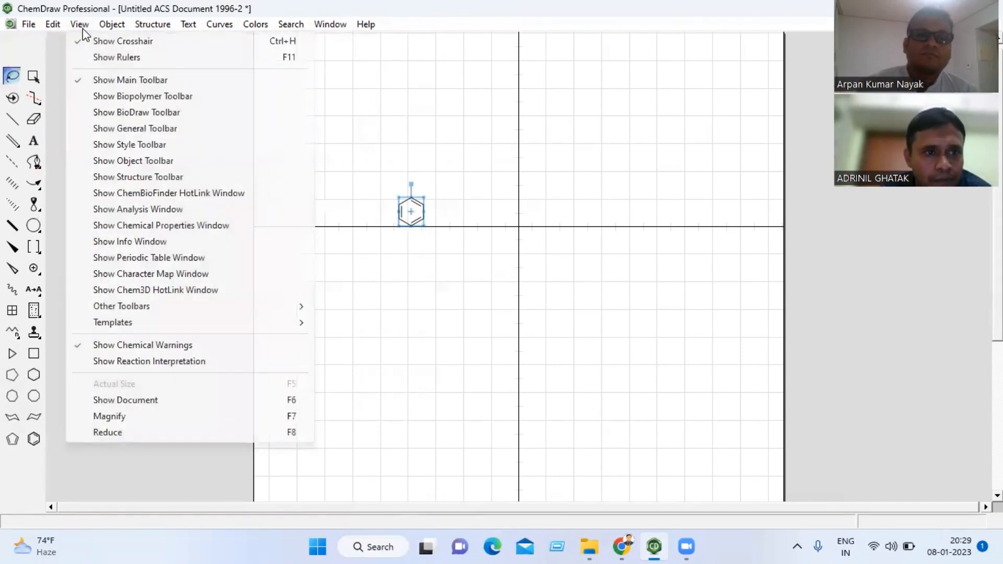
{"action": "left_click", "coordinate": [96, 42]}
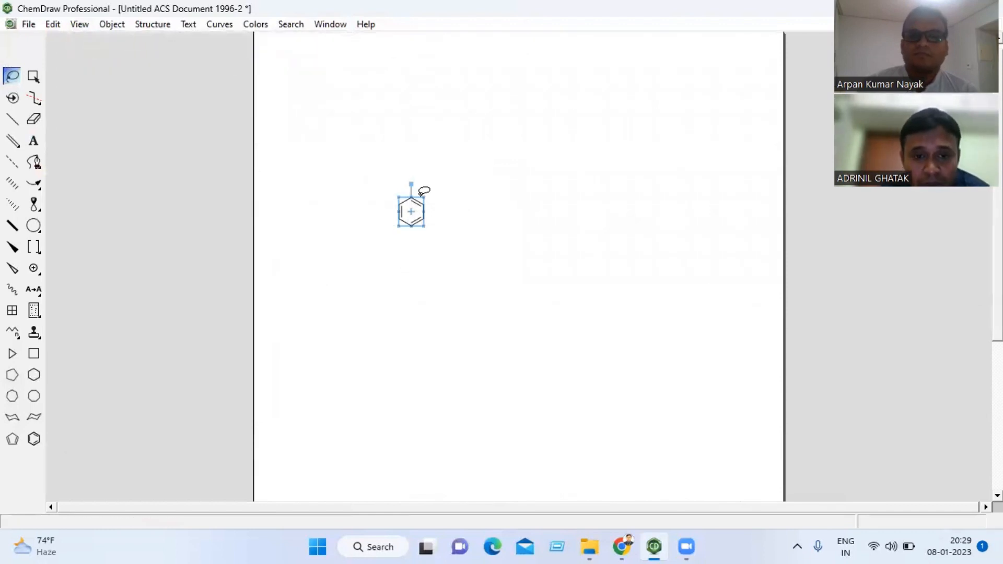
{"action": "left_click_drag", "start_coordinate": [406, 212], "coordinate": [520, 277]}
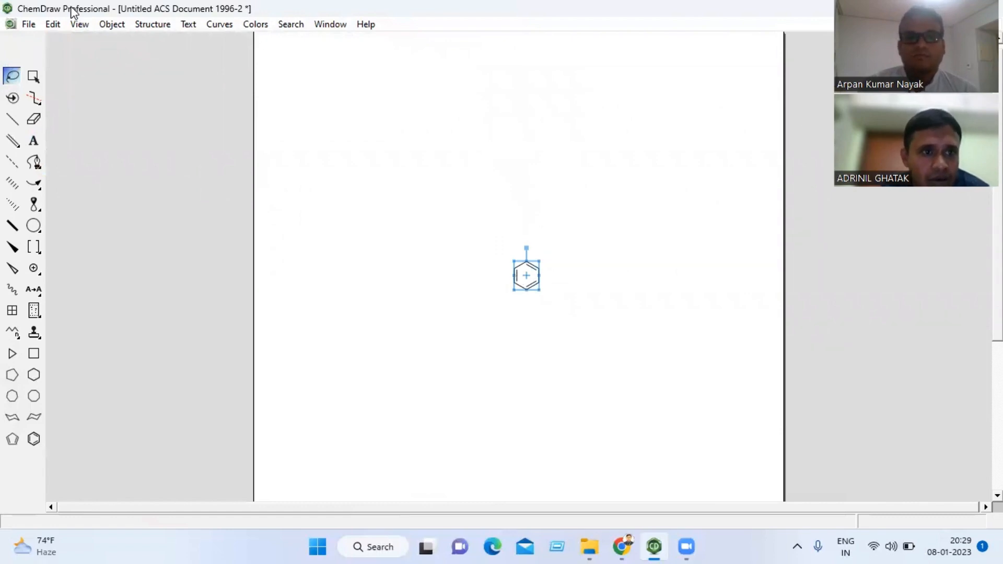
- Turn on the crosshair and rulers, and center the benzene ring on the crosshair's origin
{"action": "left_click", "coordinate": [78, 25]}
{"action": "left_click", "coordinate": [96, 42]}
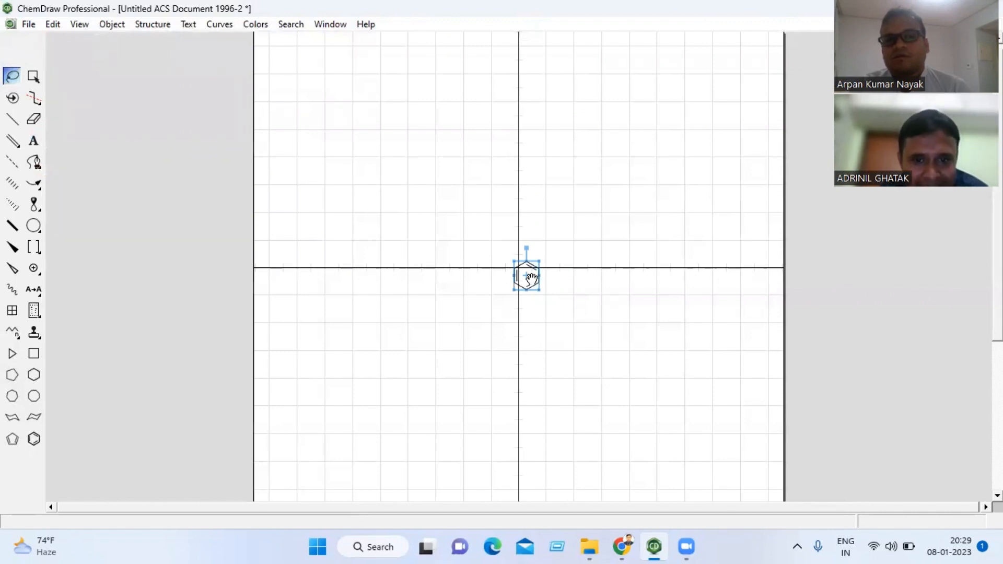
{"action": "left_click_drag", "start_coordinate": [532, 278], "coordinate": [523, 270]}
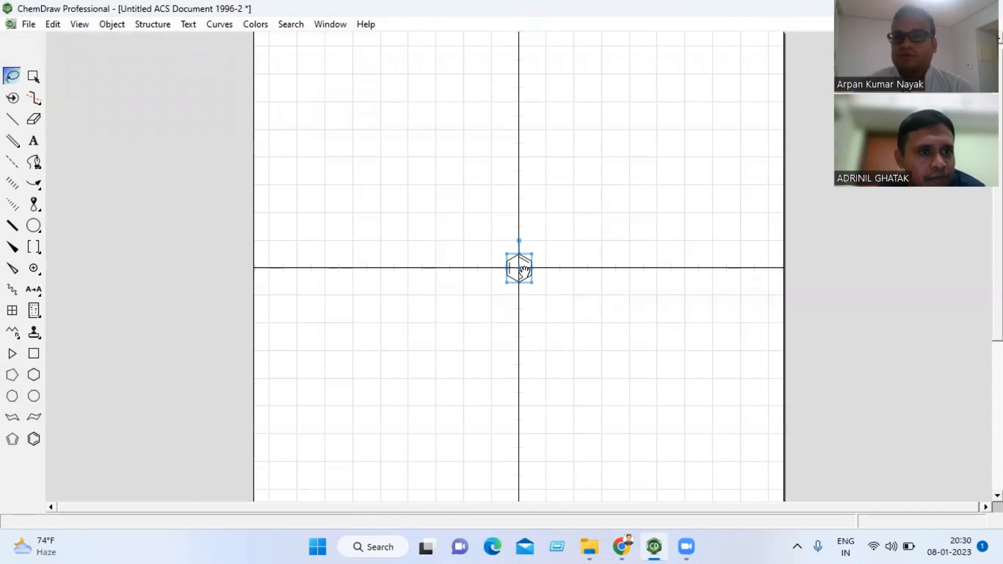
{"action": "left_click", "coordinate": [79, 24]}
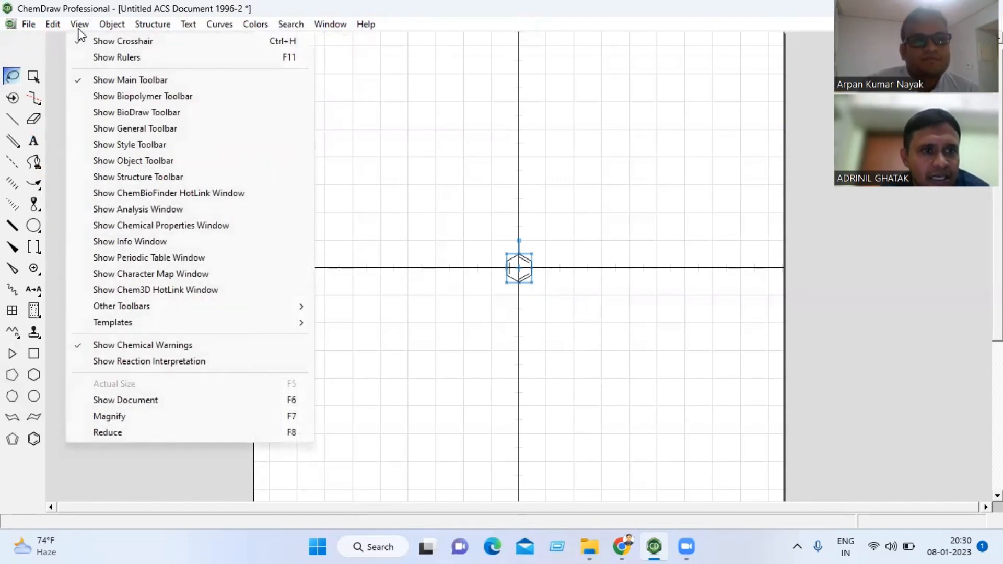
{"action": "left_click", "coordinate": [105, 57]}
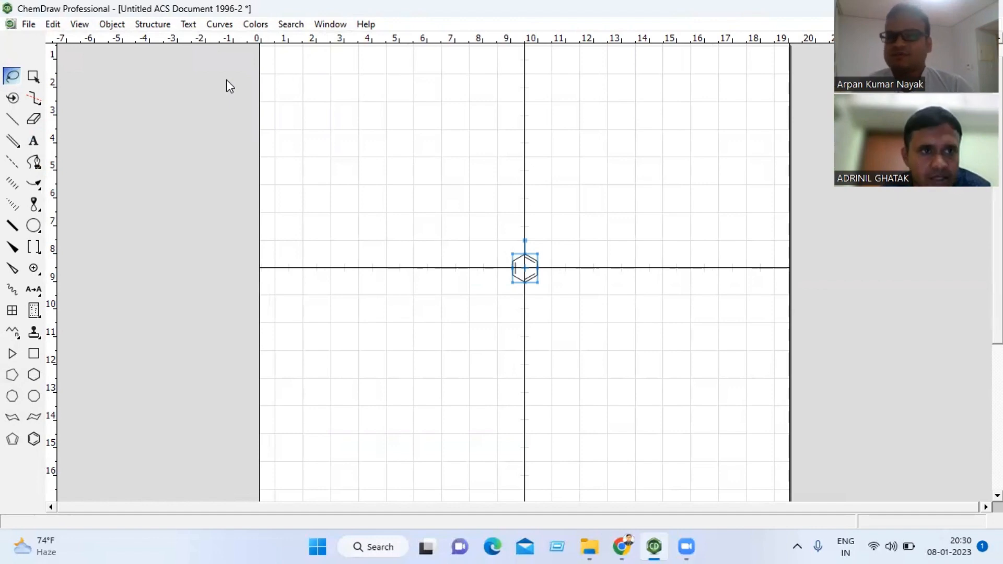
- Show the Biopolymer toolbar to examine its amino acid, DNA and RNA tools, and close it again
{"action": "left_click", "coordinate": [89, 25]}
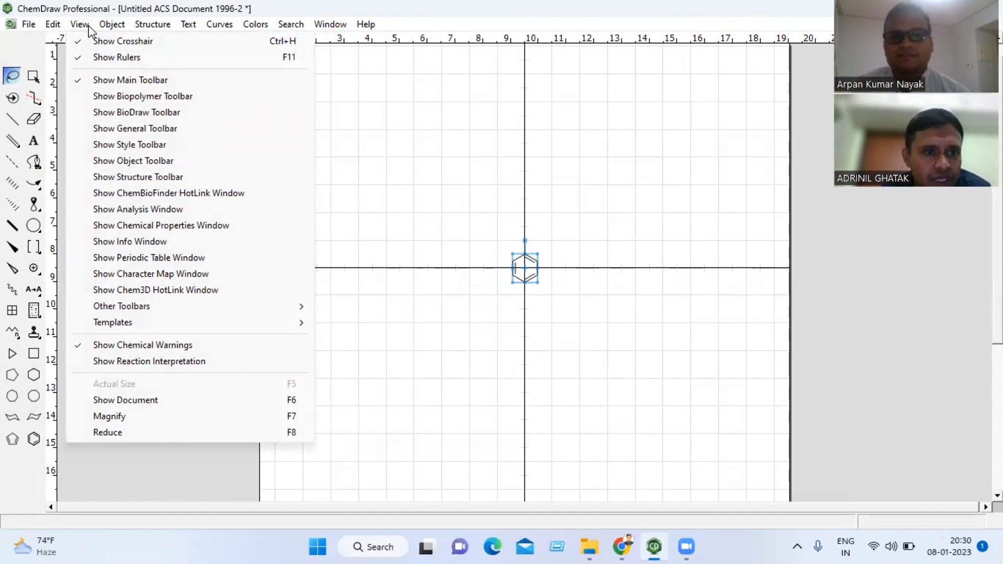
{"action": "left_click", "coordinate": [105, 96]}
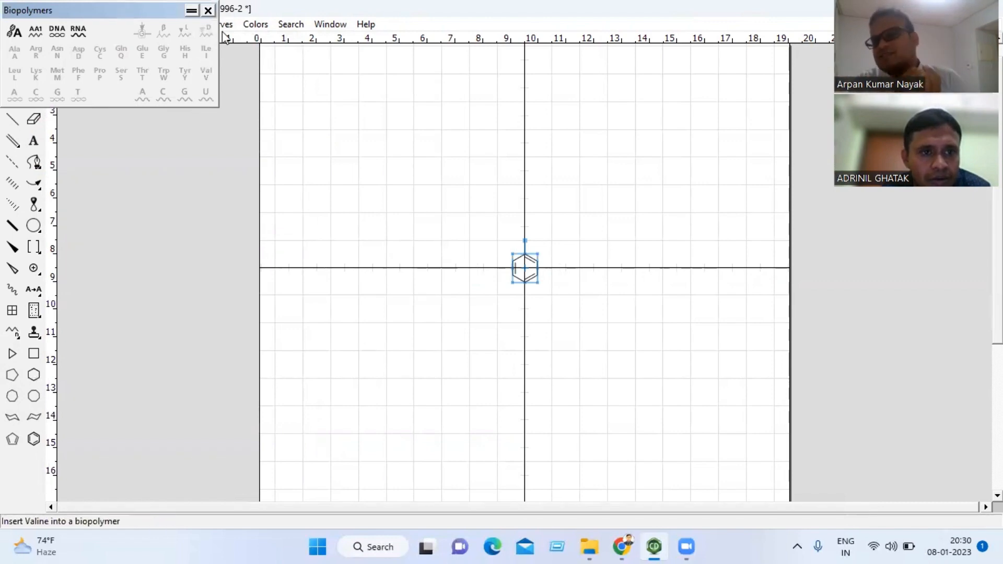
{"action": "left_click", "coordinate": [208, 11]}
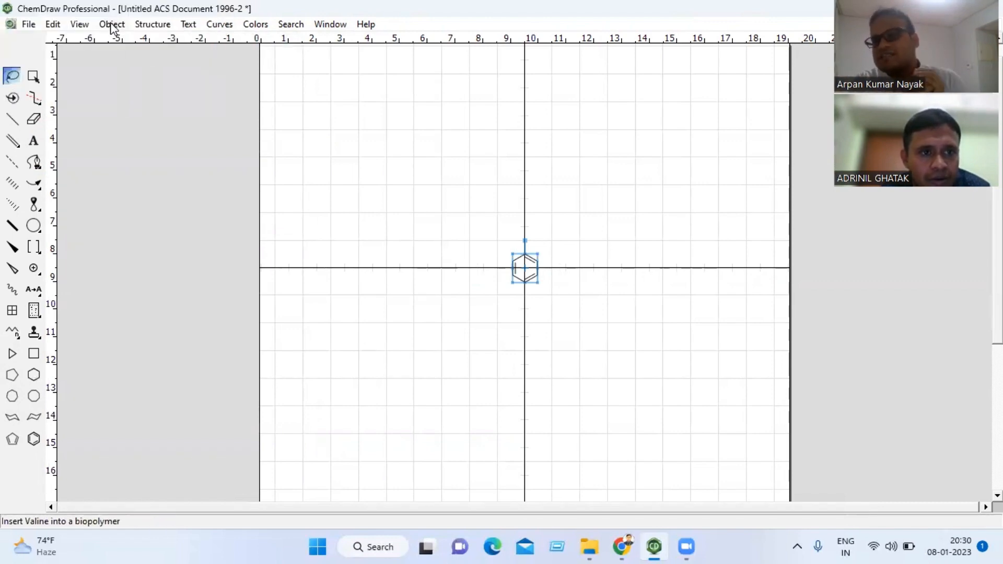
{"action": "left_click", "coordinate": [78, 25]}
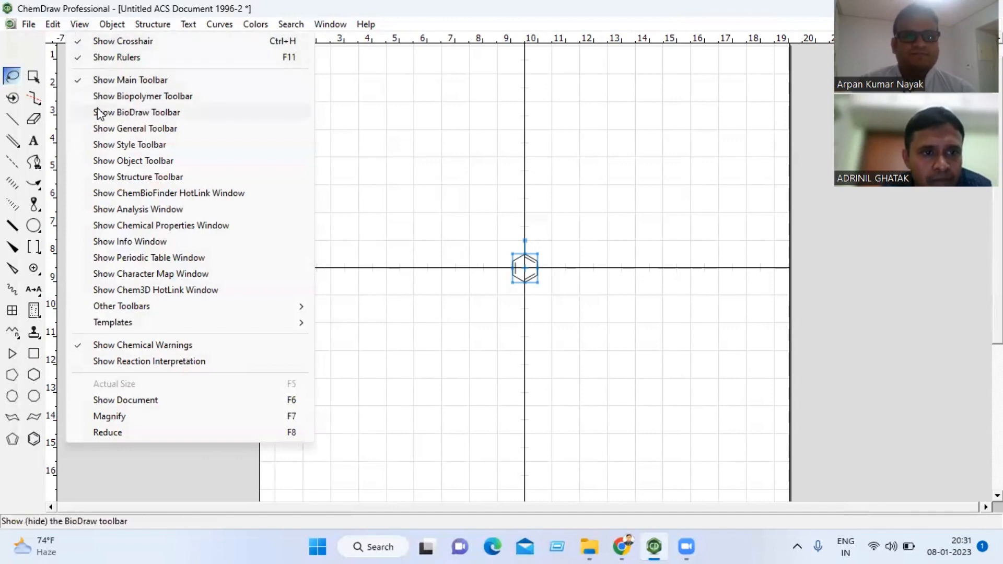
{"action": "left_click", "coordinate": [111, 97]}
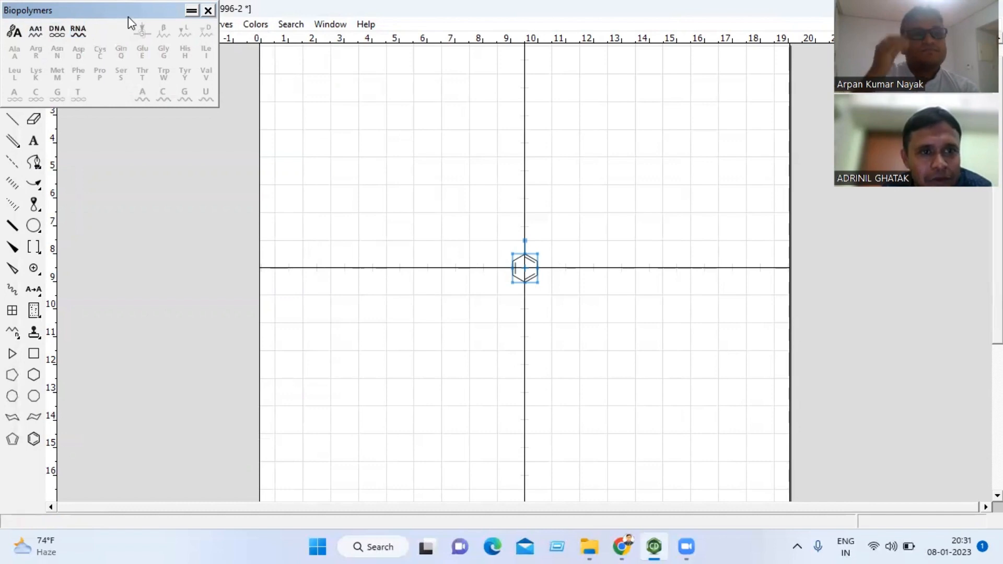
{"action": "left_click", "coordinate": [208, 10]}
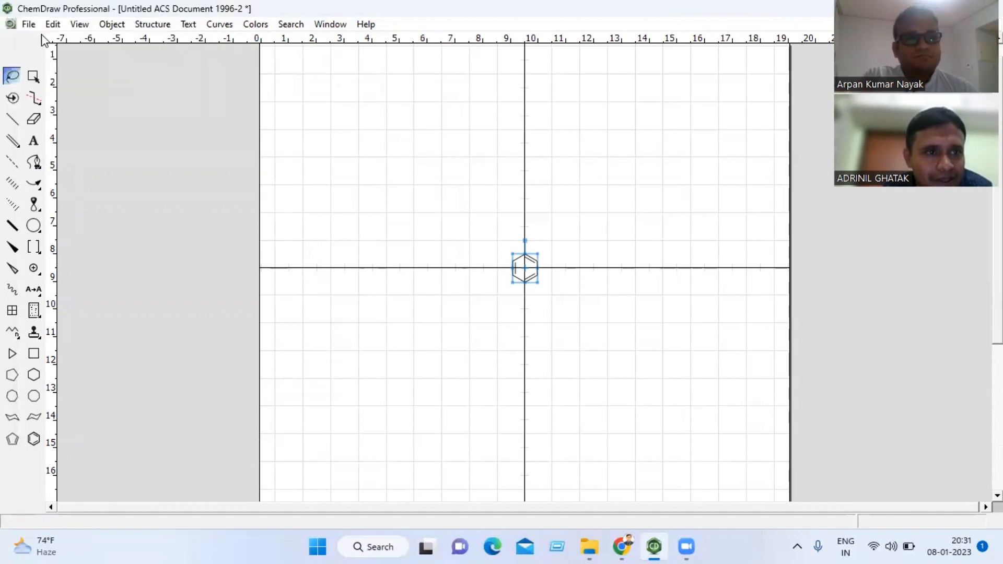
- Show the General toolbar to examine its file, clipboard and zoom tools, and close it again
{"action": "left_click", "coordinate": [79, 24]}
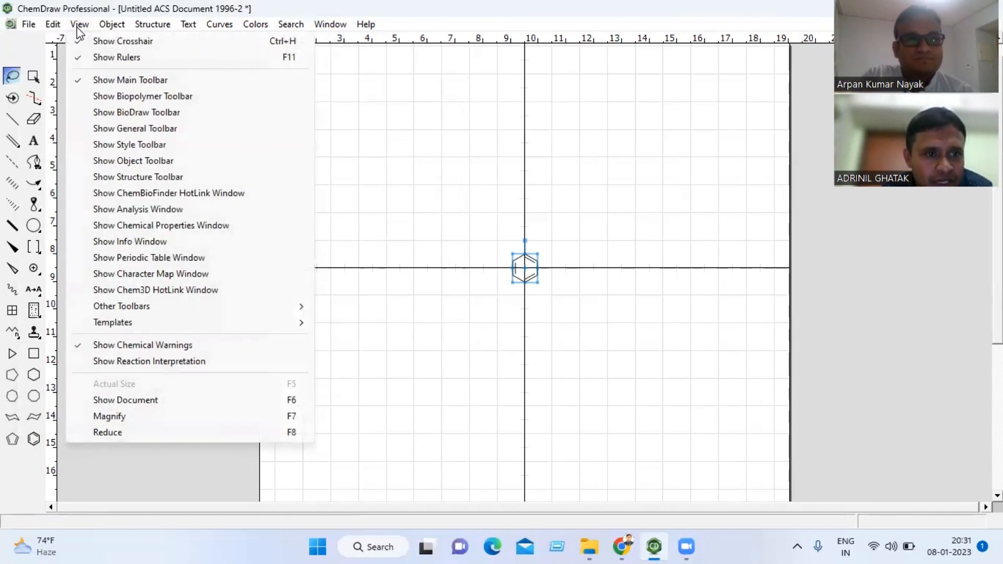
{"action": "left_click", "coordinate": [108, 129]}
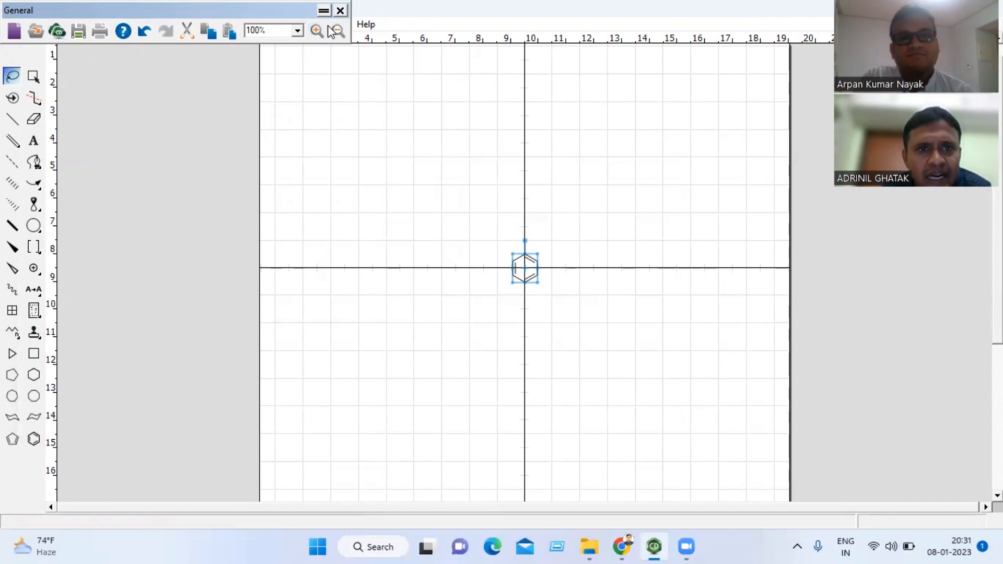
{"action": "left_click", "coordinate": [340, 10]}
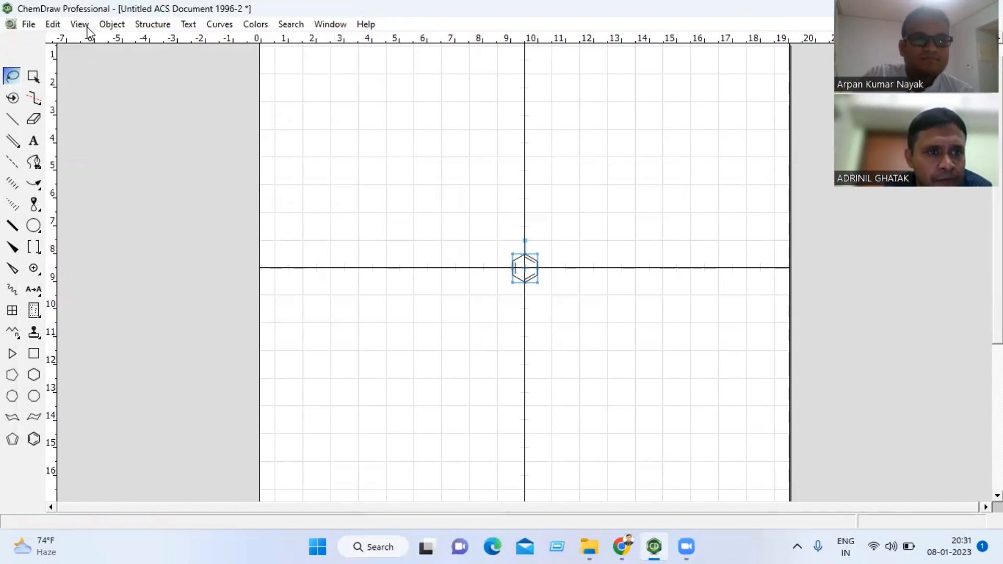
- Show the Style toolbar and dock it above the document
{"action": "left_click", "coordinate": [83, 25]}
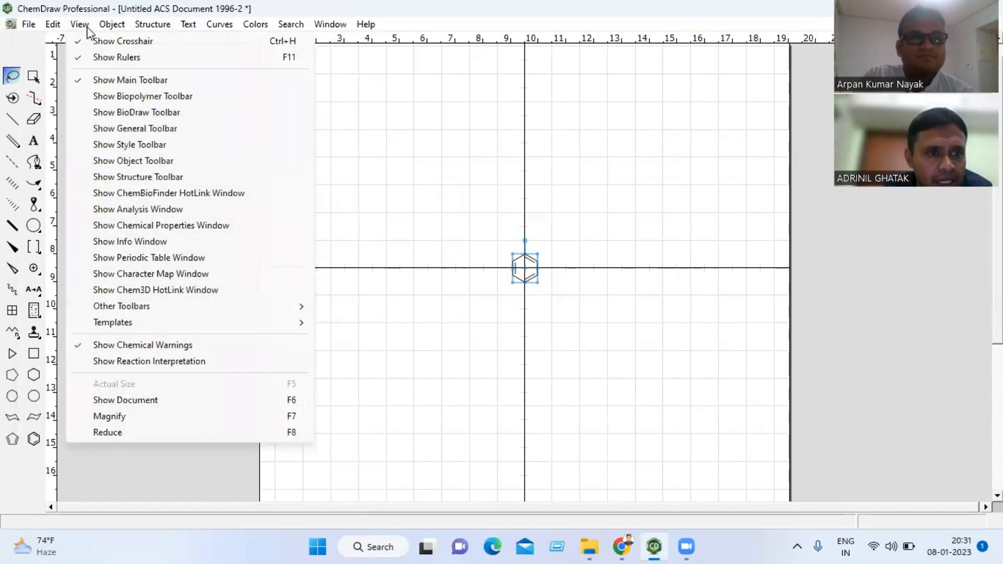
{"action": "left_click", "coordinate": [117, 147]}
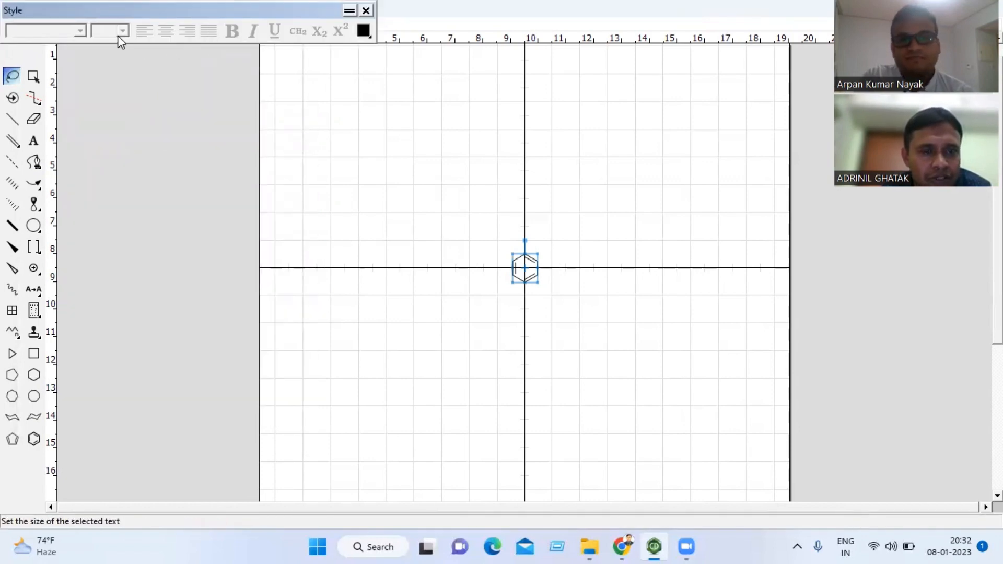
{"action": "double_click", "coordinate": [180, 10]}
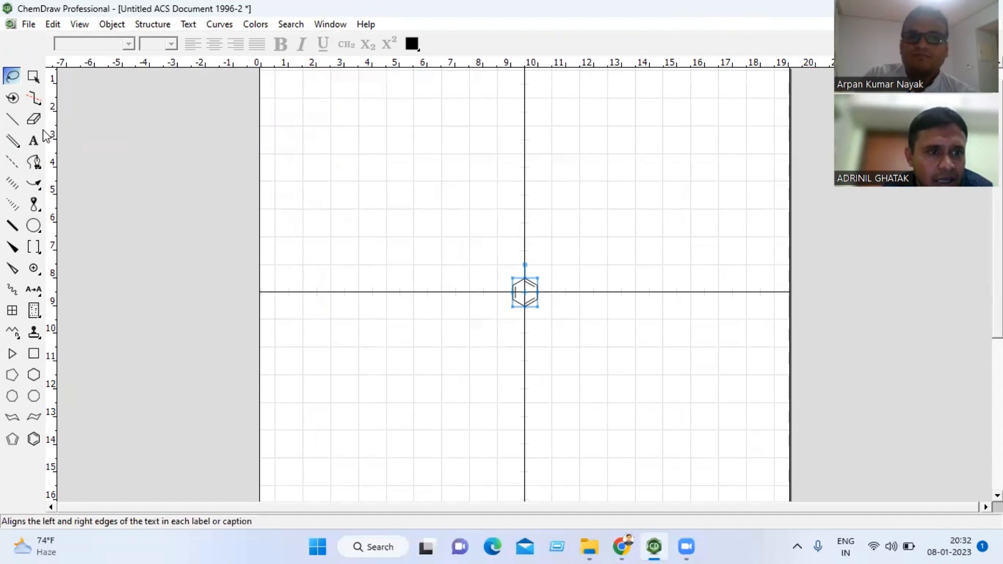
- Add the text caption CH4 above and to the left of the benzene ring
{"action": "left_click", "coordinate": [34, 142]}
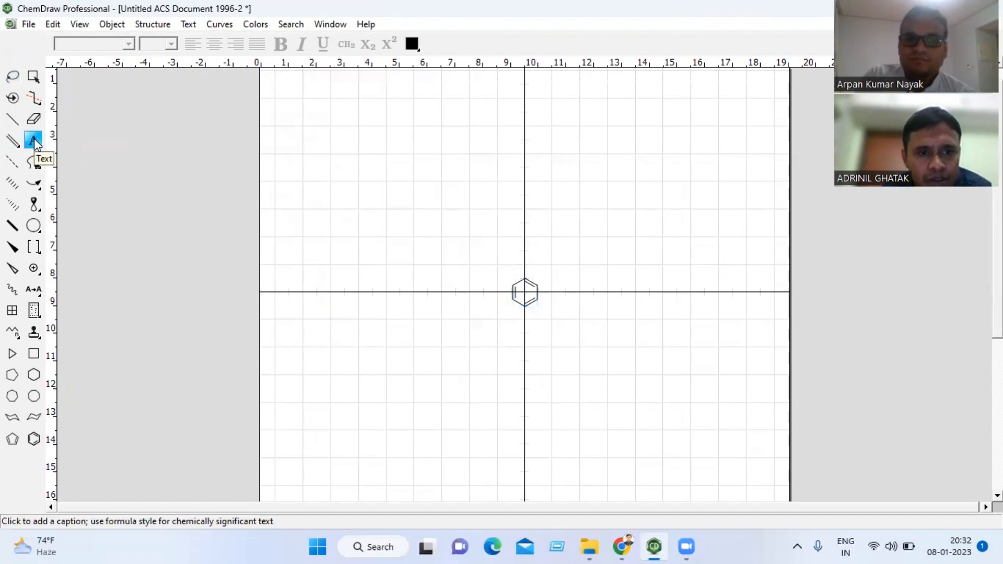
{"action": "left_click", "coordinate": [436, 212]}
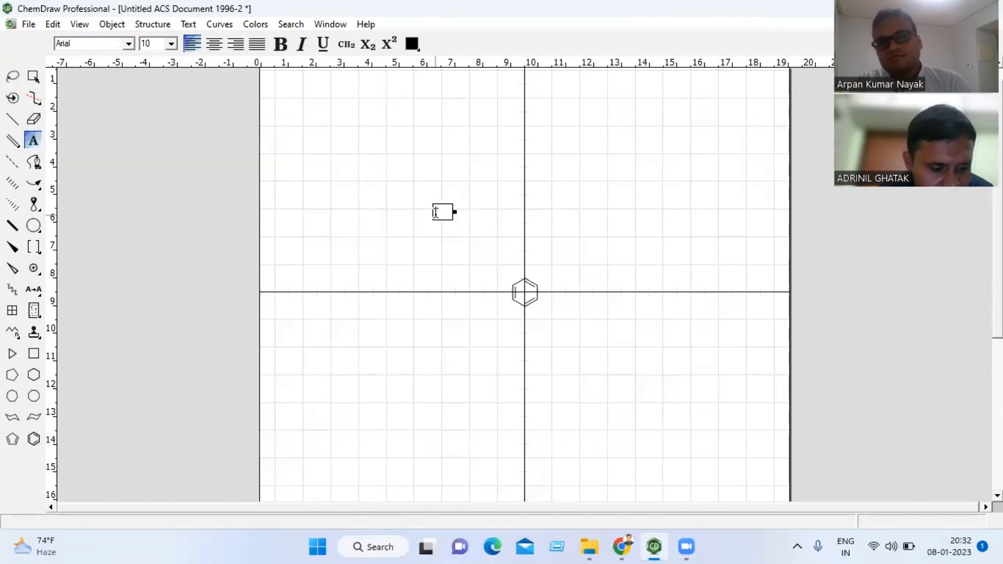
{"action": "type", "text": "CH"}
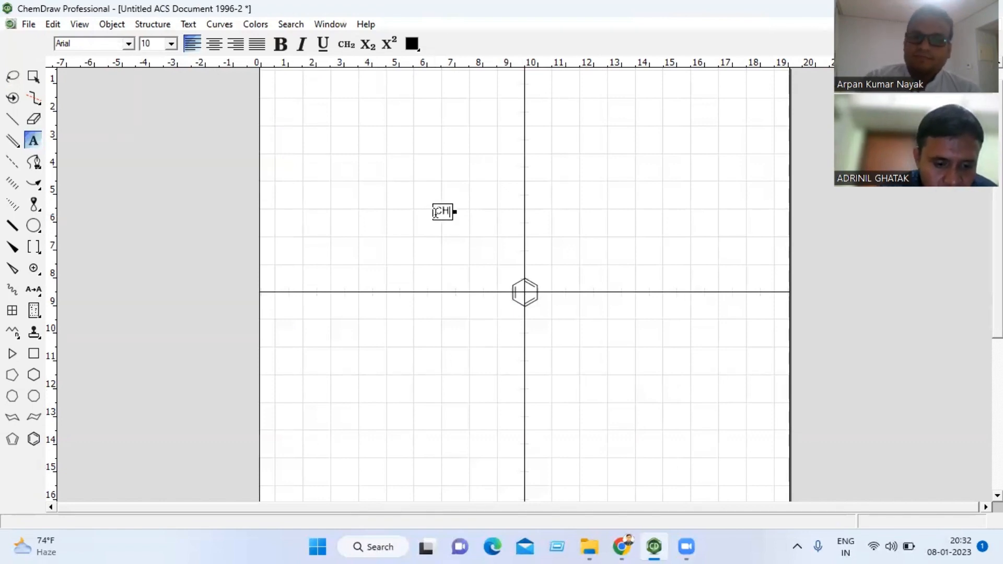
{"action": "type", "text": "4"}
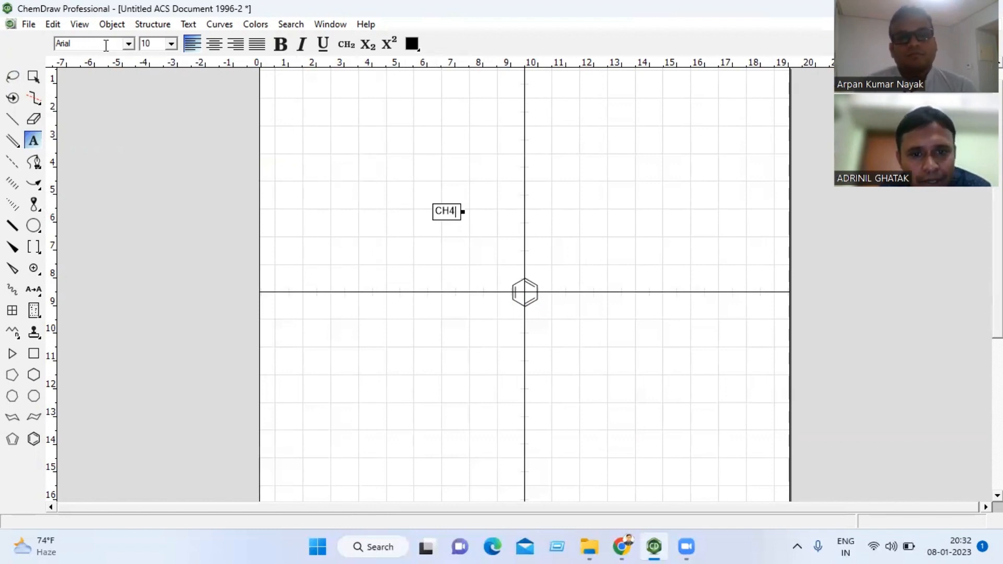
- Select the benzene ring with the Lasso and delete it
{"action": "left_click", "coordinate": [15, 77]}
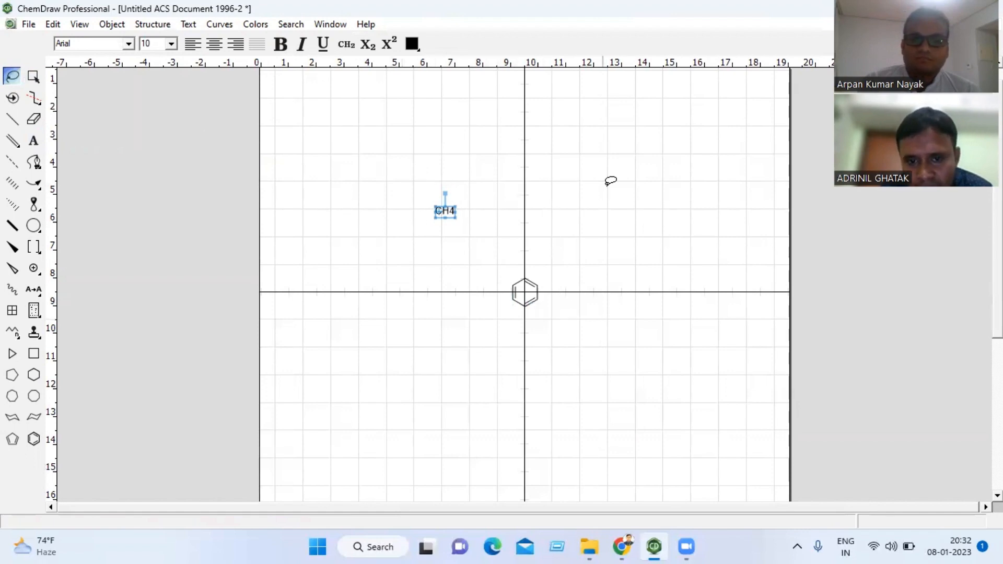
{"action": "mouse_move", "coordinate": [531, 266]}
{"action": "left_mouse_down"}
{"action": "mouse_move", "coordinate": [511, 290]}
{"action": "mouse_move", "coordinate": [556, 305]}
{"action": "mouse_move", "coordinate": [527, 271]}
{"action": "left_mouse_up"}
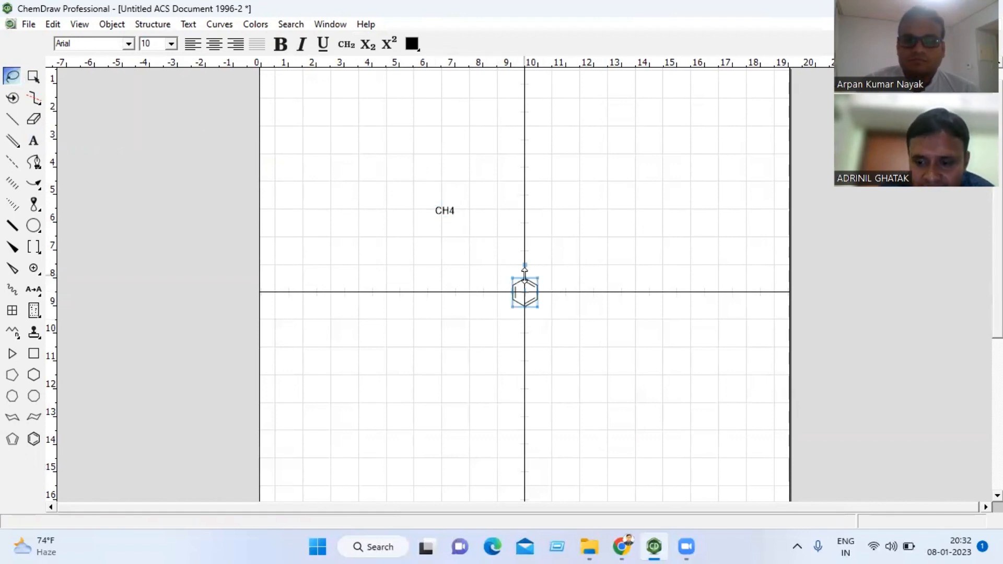
{"action": "key", "text": "Delete"}
- Set the CH4 caption's font to Calibri and apply the same font to the Atom Label settings
{"action": "mouse_move", "coordinate": [468, 206]}
{"action": "left_mouse_down"}
{"action": "mouse_move", "coordinate": [429, 210]}
{"action": "mouse_move", "coordinate": [467, 219]}
{"action": "mouse_move", "coordinate": [466, 203]}
{"action": "left_mouse_up"}
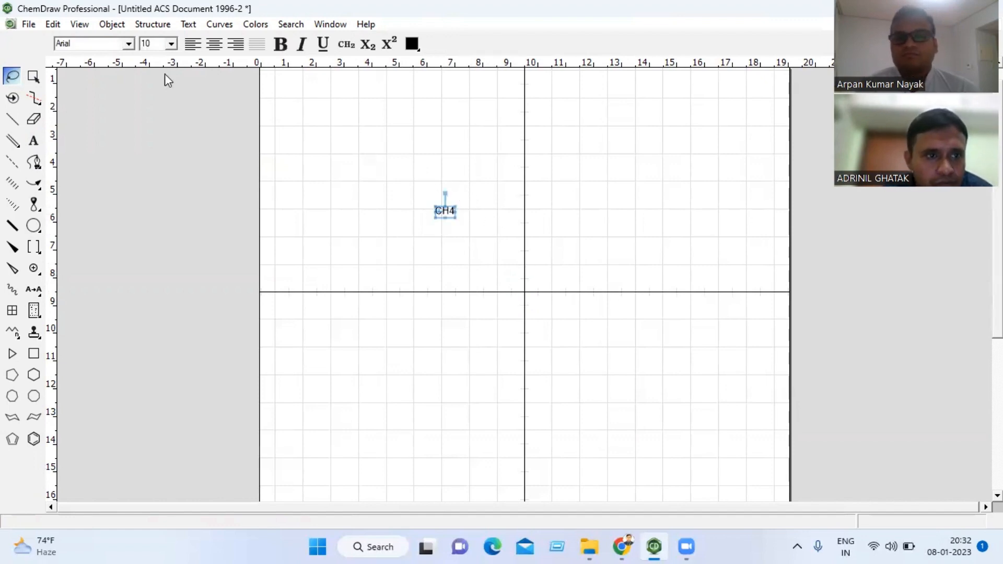
{"action": "left_click", "coordinate": [128, 45]}
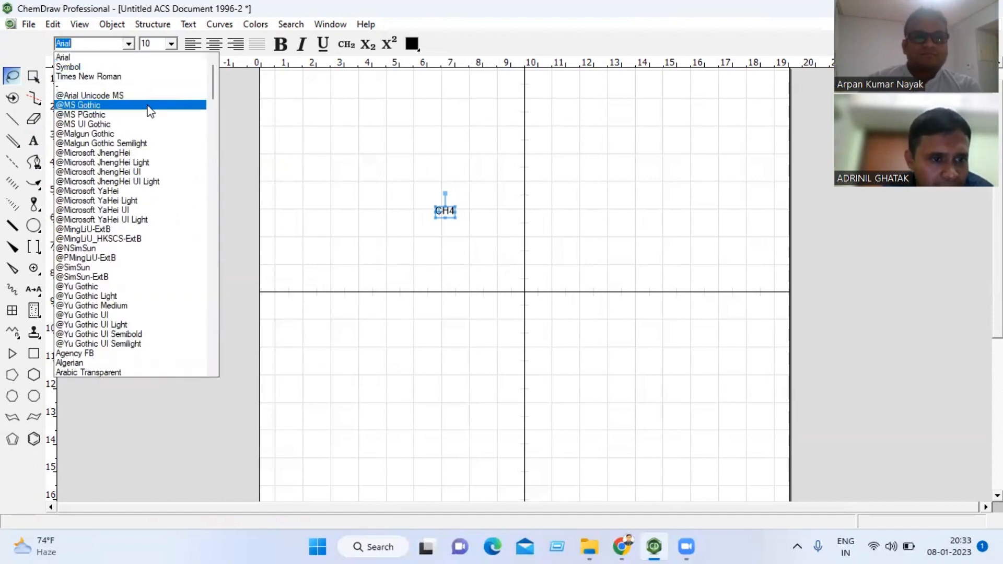
{"action": "scroll", "coordinate": [145, 167], "scroll_direction": "down", "scroll_amount": 3}
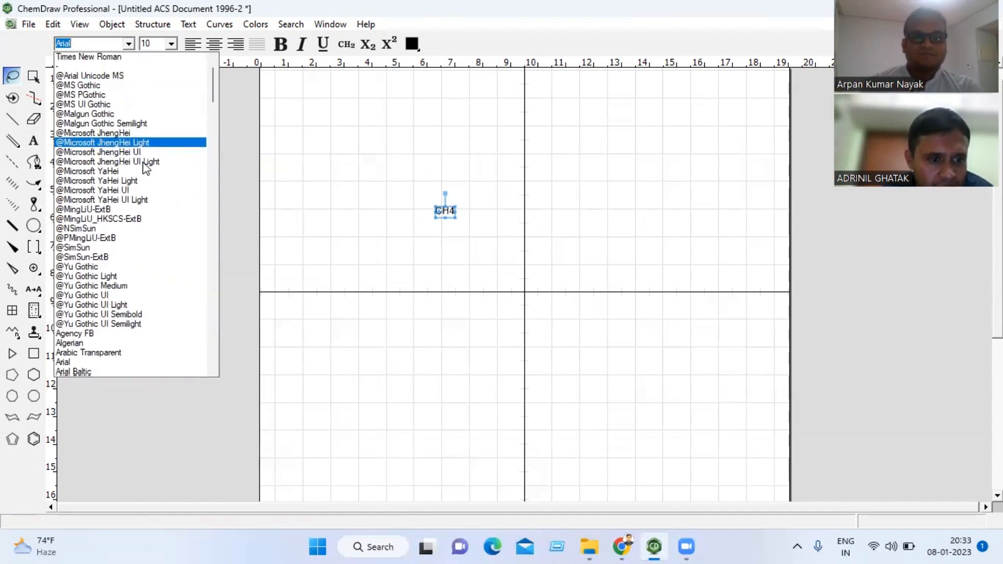
{"action": "scroll", "coordinate": [146, 168], "scroll_direction": "down", "scroll_amount": 1}
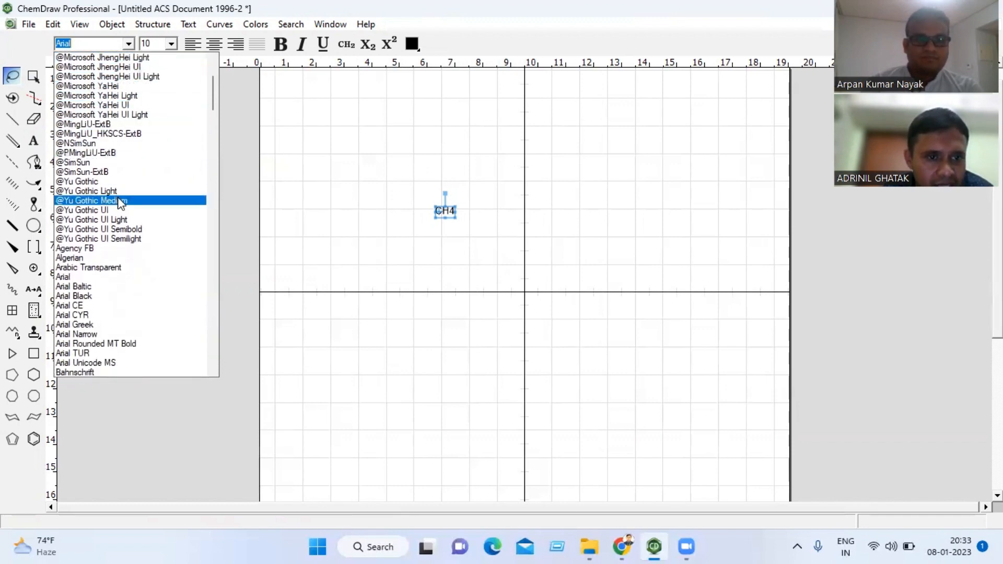
{"action": "scroll", "coordinate": [120, 202], "scroll_direction": "down", "scroll_amount": 3}
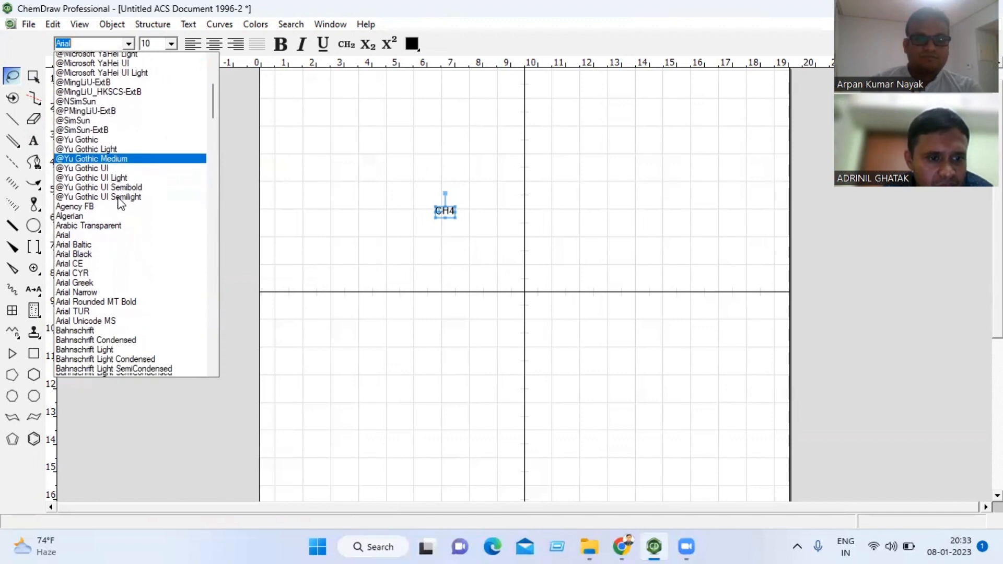
{"action": "scroll", "coordinate": [121, 204], "scroll_direction": "down", "scroll_amount": 1}
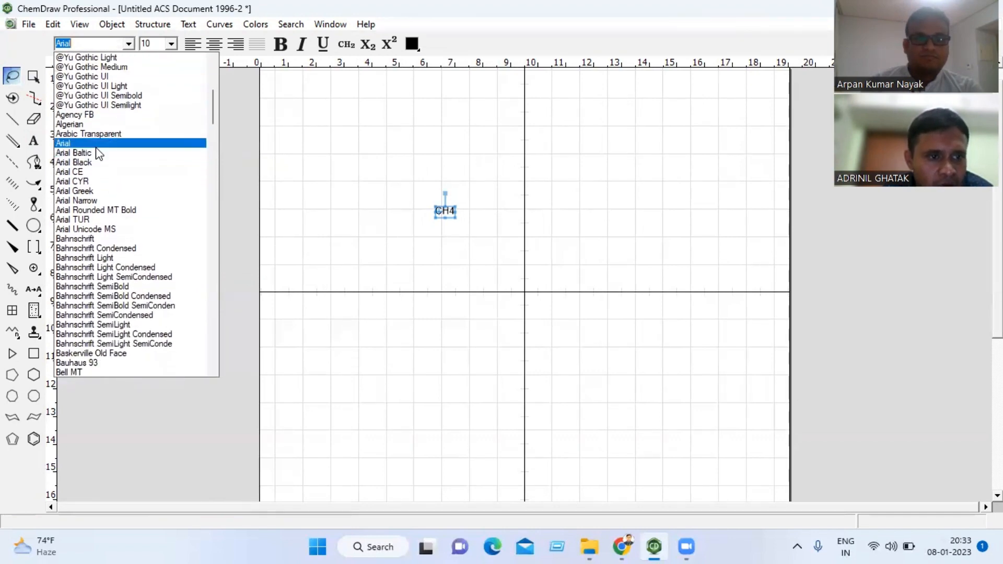
{"action": "scroll", "coordinate": [101, 195], "scroll_direction": "down", "scroll_amount": 7}
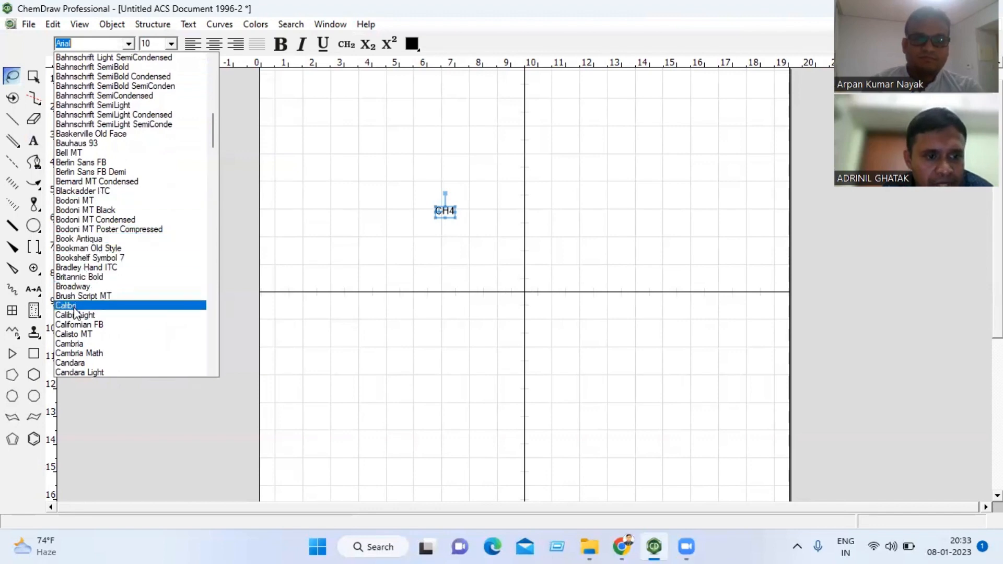
{"action": "left_click", "coordinate": [73, 306]}
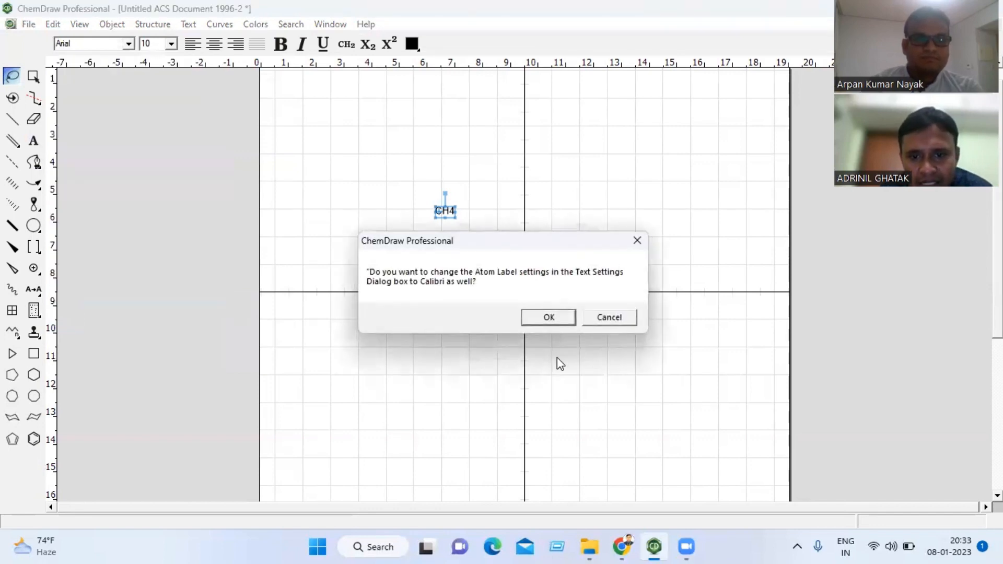
{"action": "left_click", "coordinate": [549, 316]}
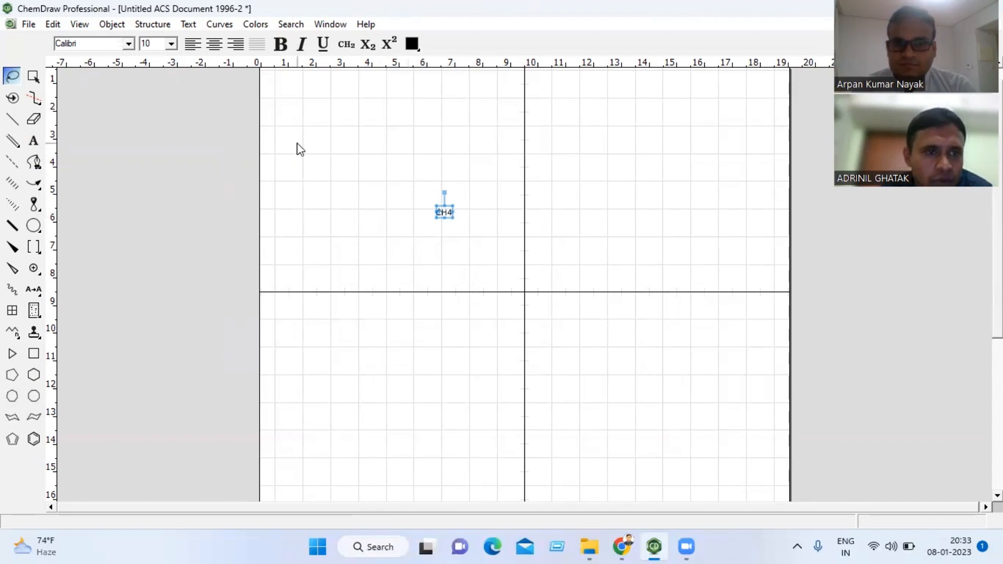
- Set the CH4 caption's font size to 18 points and apply it to the Atom Label settings as well
{"action": "left_click", "coordinate": [172, 44]}
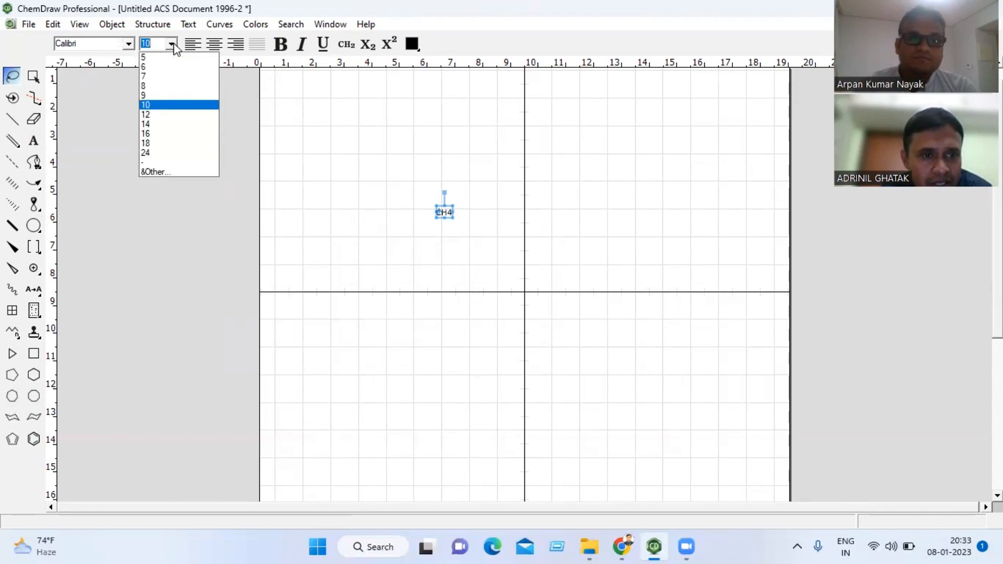
{"action": "left_click", "coordinate": [158, 144]}
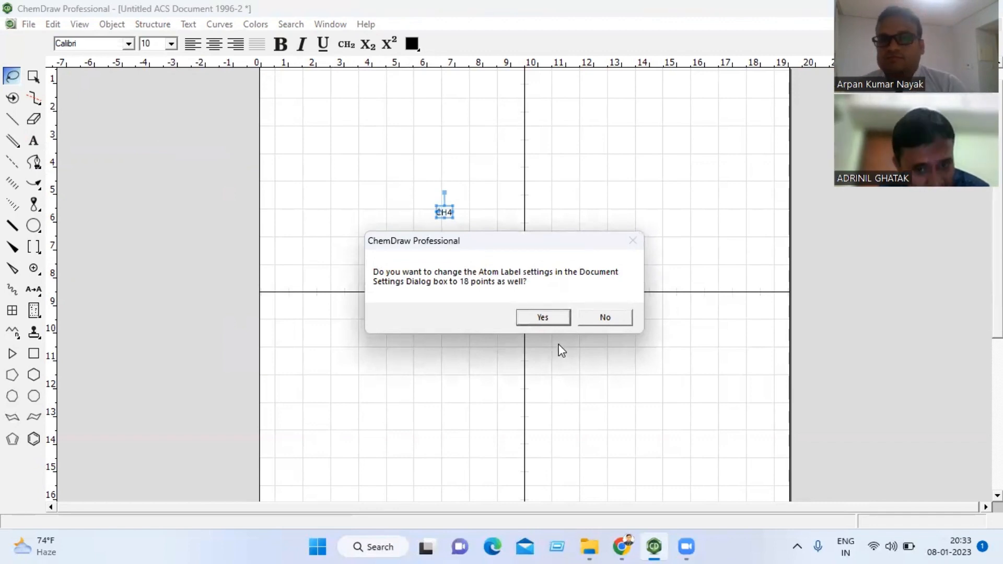
{"action": "left_click", "coordinate": [544, 319]}
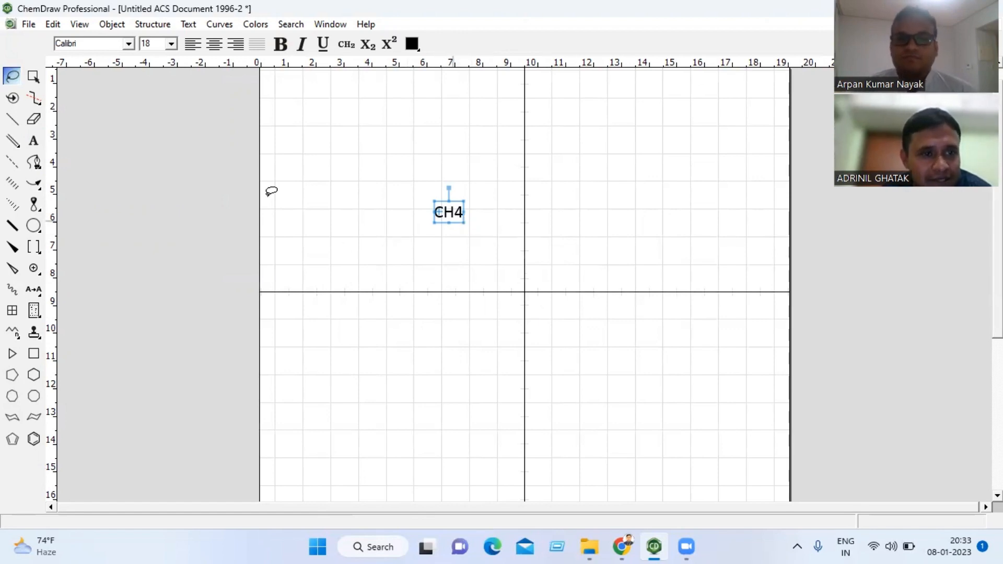
- Format the 4 in the CH4 caption as a subscript
{"action": "left_click", "coordinate": [32, 141]}
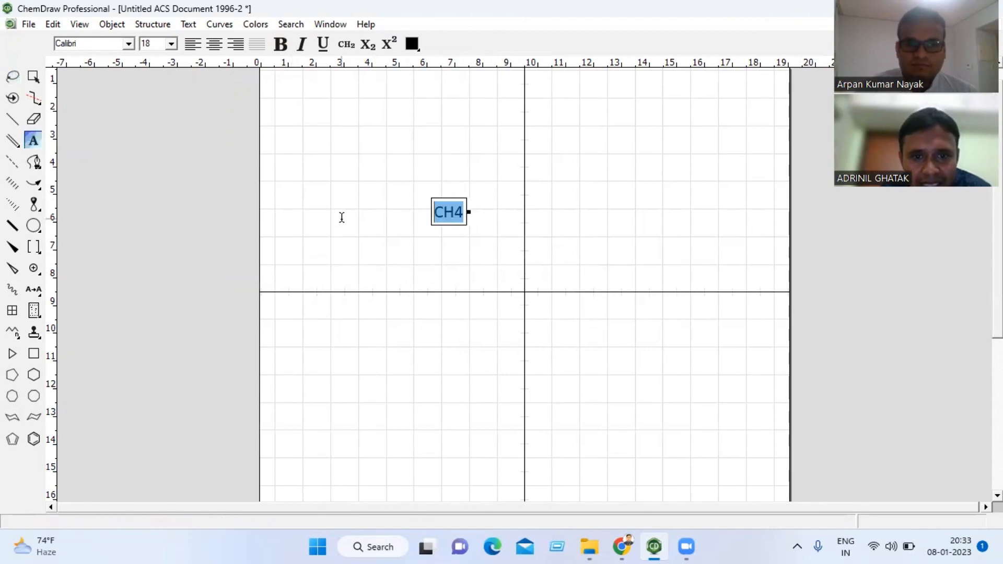
{"action": "left_click", "coordinate": [465, 214]}
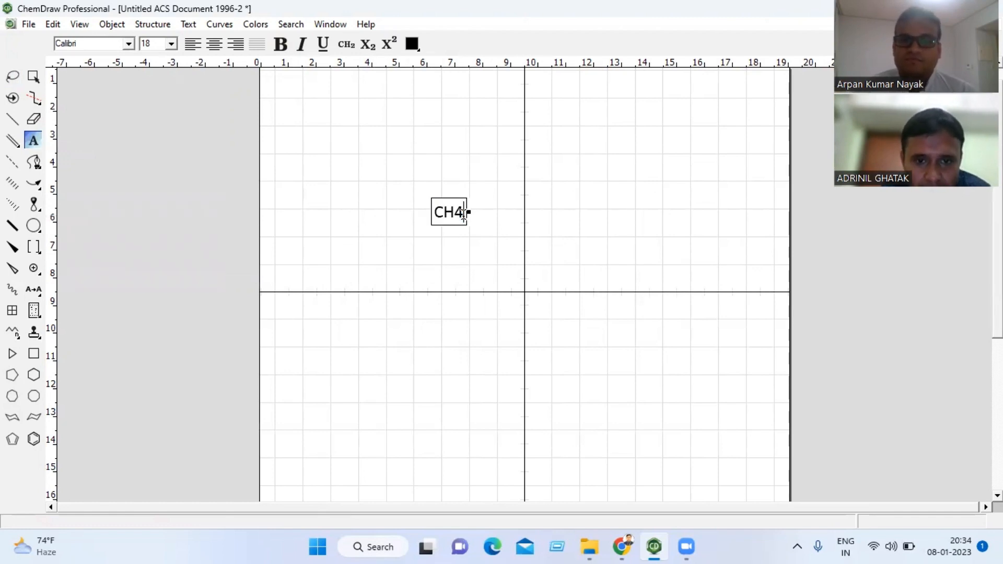
{"action": "left_click_drag", "start_coordinate": [463, 213], "coordinate": [456, 214]}
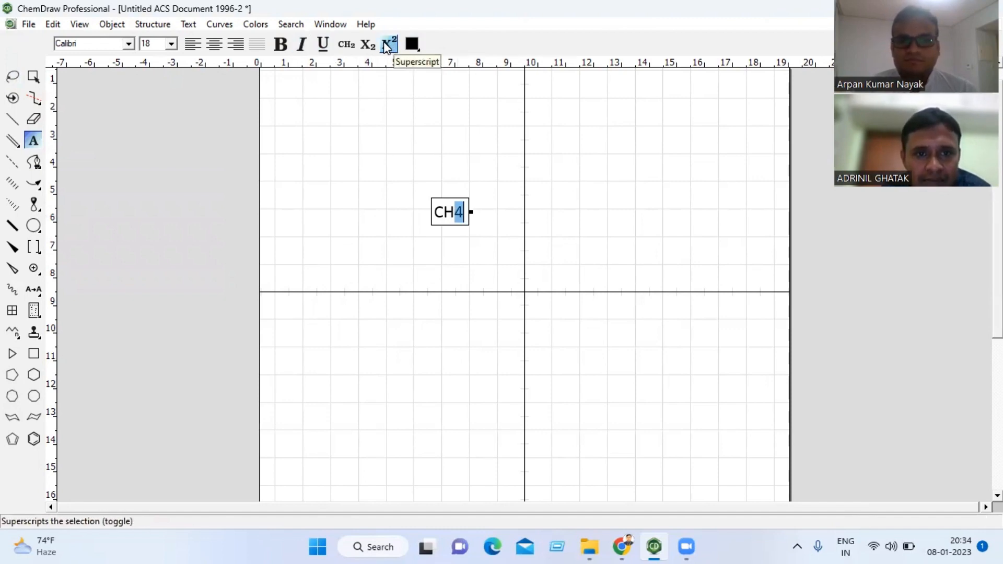
{"action": "left_click", "coordinate": [368, 46]}
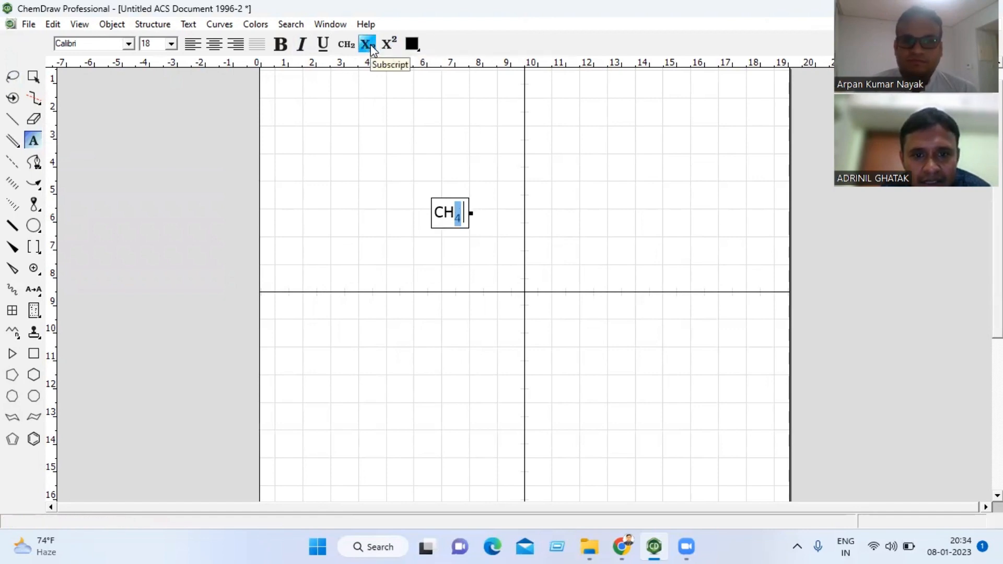
{"action": "left_click", "coordinate": [516, 168]}
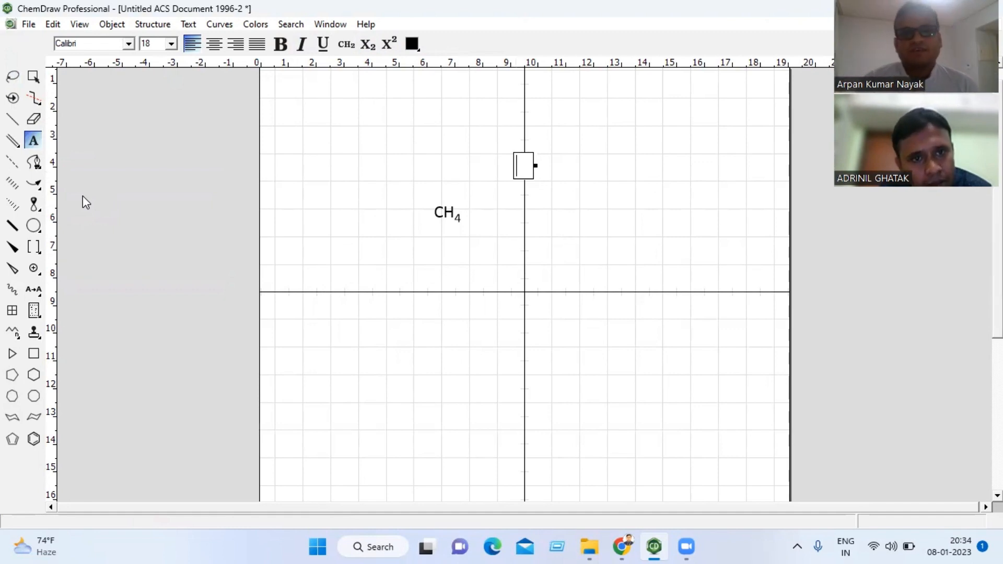
- Erase the CH4 caption and add an NH3 caption near its place, with the 3 formatted as a subscript
{"action": "left_click", "coordinate": [29, 122]}
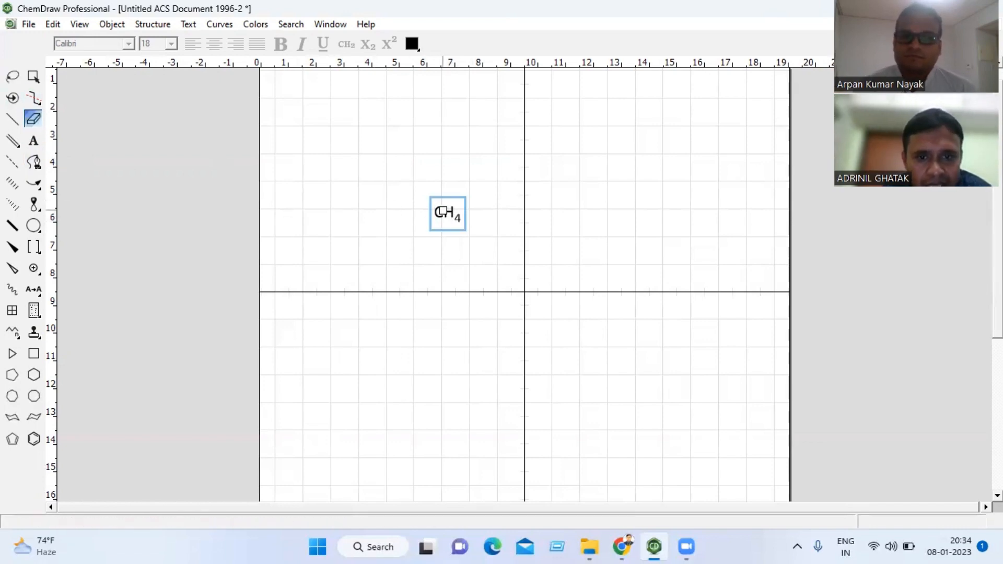
{"action": "left_click", "coordinate": [441, 211]}
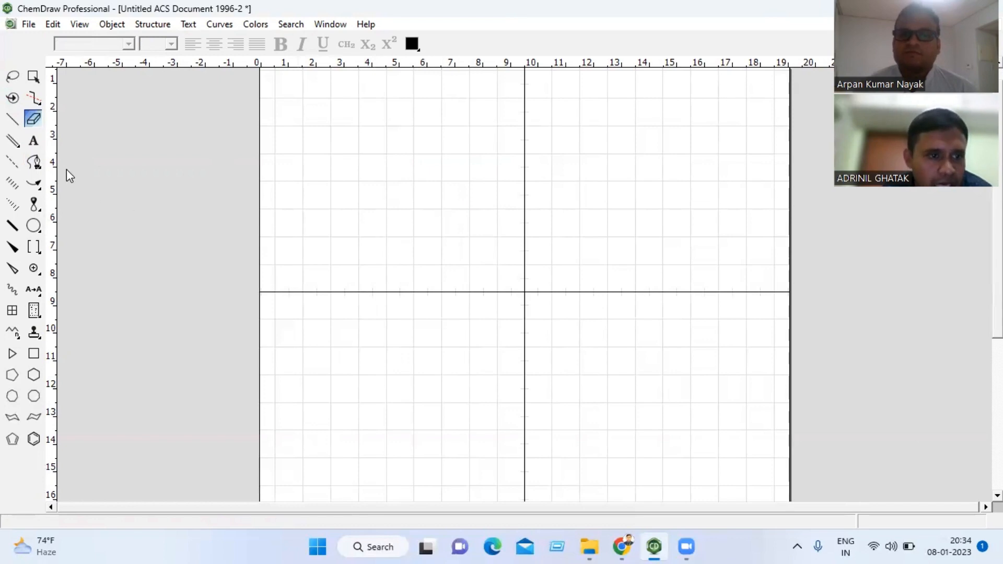
{"action": "left_click", "coordinate": [33, 140]}
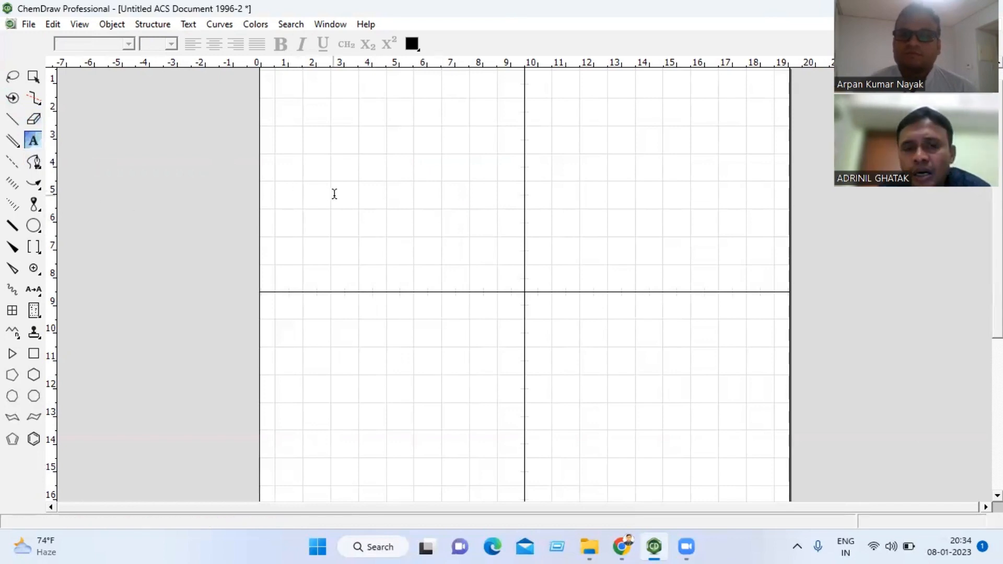
{"action": "left_click", "coordinate": [380, 213]}
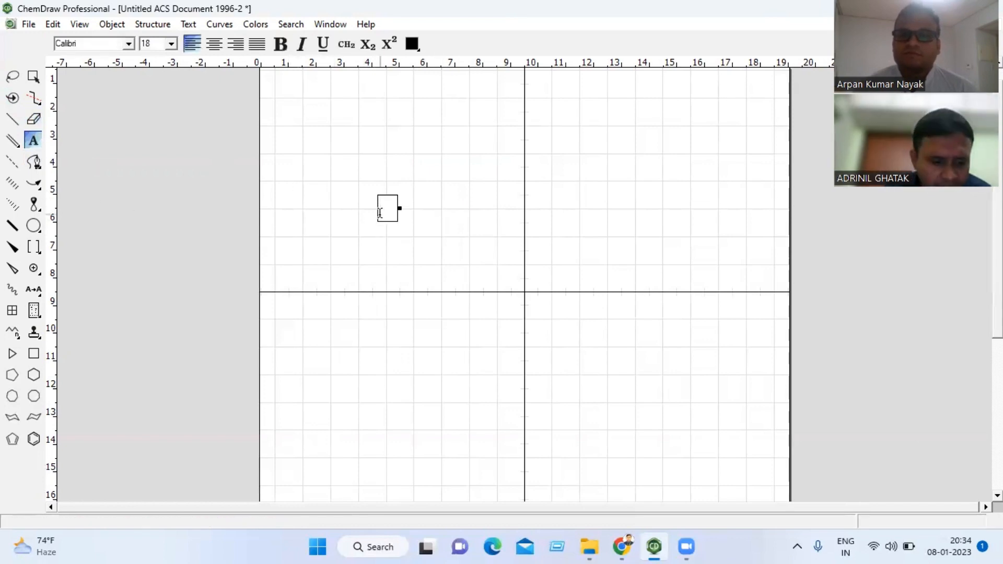
{"action": "type", "text": "NH3"}
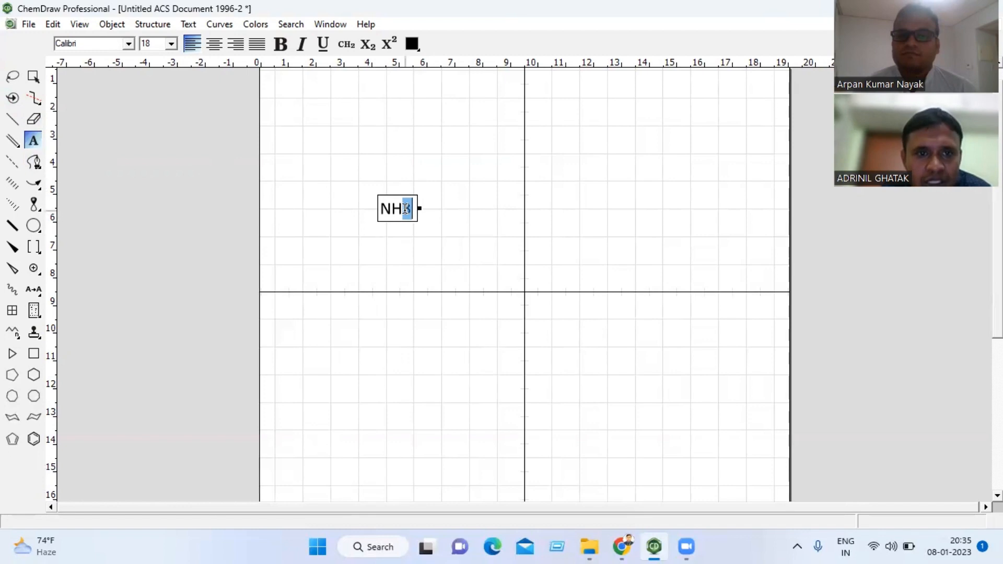
{"action": "left_click", "coordinate": [368, 44]}
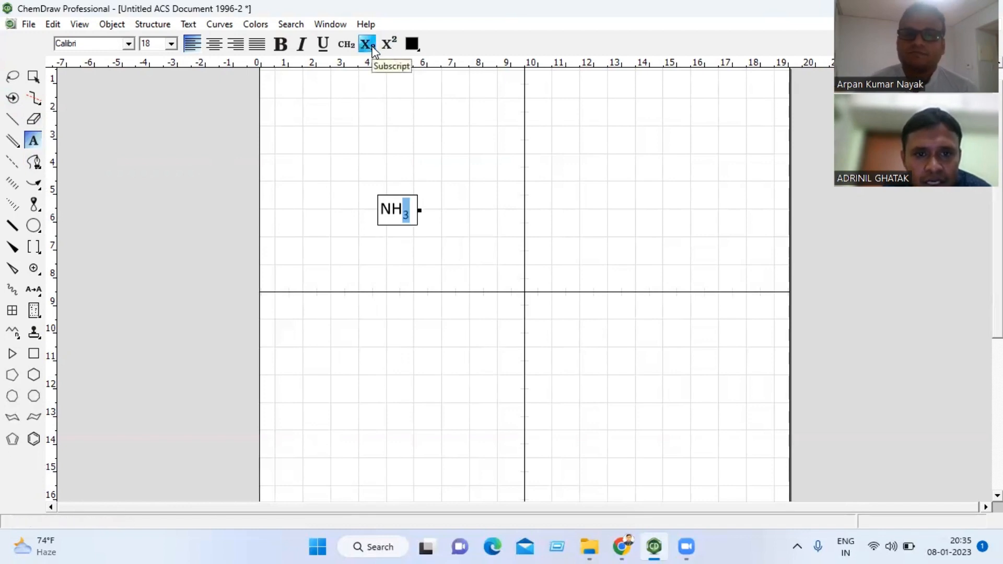
- Colour the N in the NH3 caption blue and look at the additional basic and custom colours without choosing one
{"action": "left_click", "coordinate": [391, 209]}
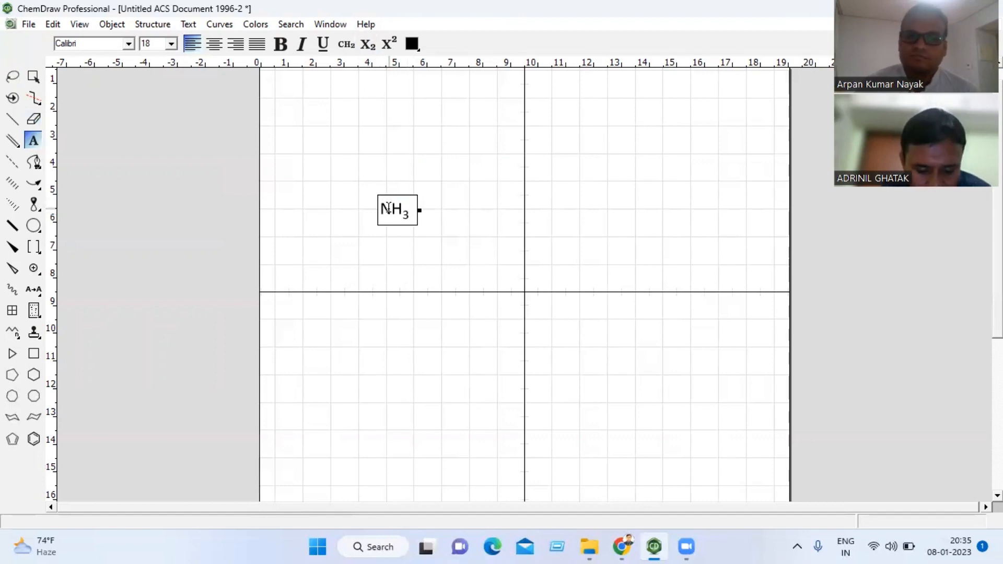
{"action": "left_click_drag", "start_coordinate": [390, 209], "coordinate": [379, 209]}
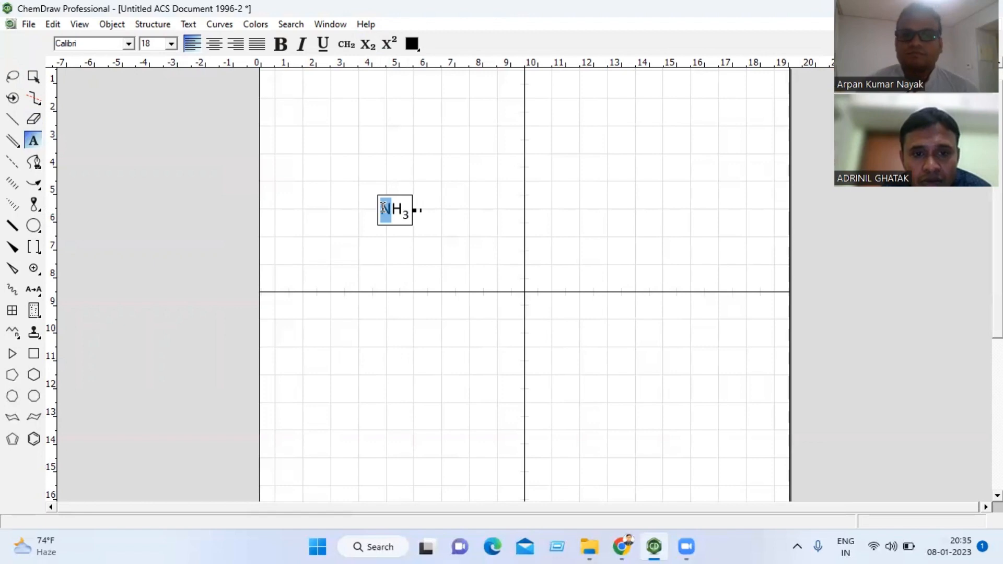
{"action": "left_click", "coordinate": [418, 49]}
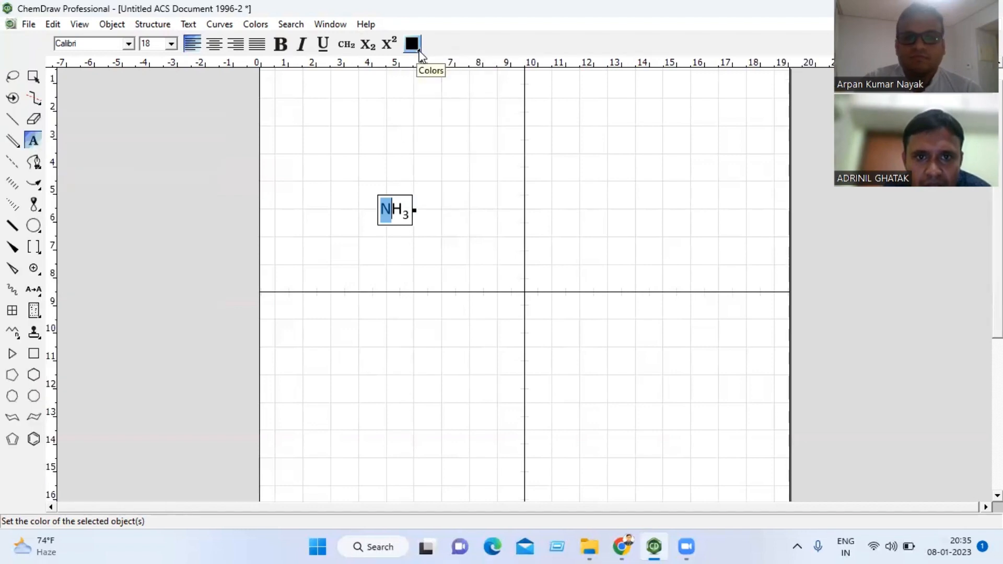
{"action": "left_click", "coordinate": [419, 50]}
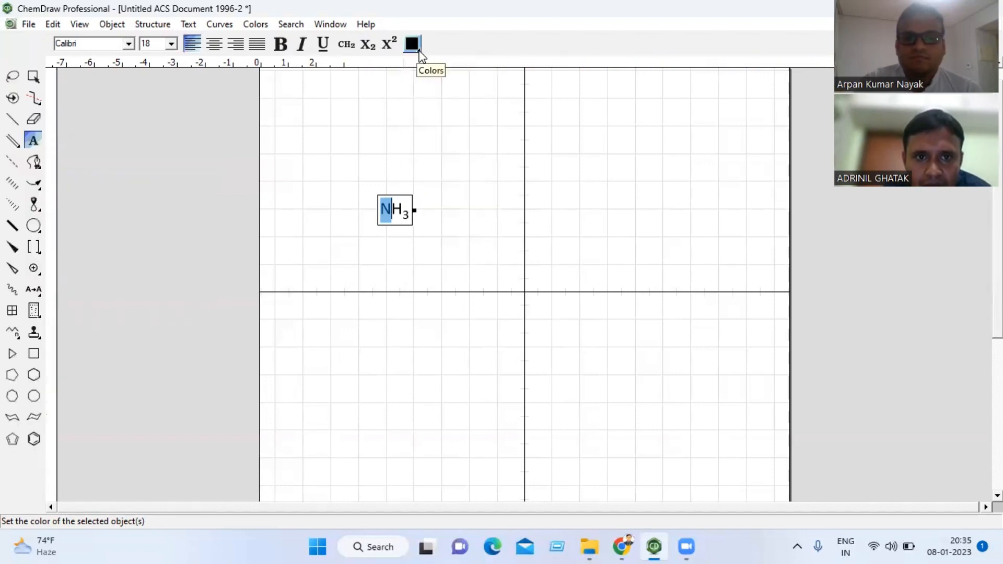
{"action": "left_click", "coordinate": [418, 50]}
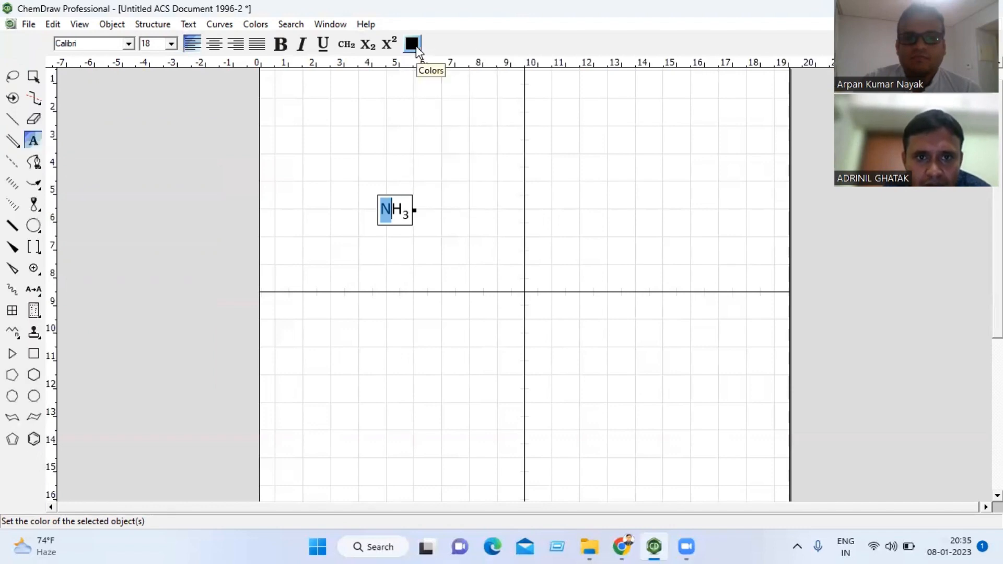
{"action": "left_click", "coordinate": [419, 51]}
{"action": "left_click", "coordinate": [420, 50]}
{"action": "left_click", "coordinate": [419, 51]}
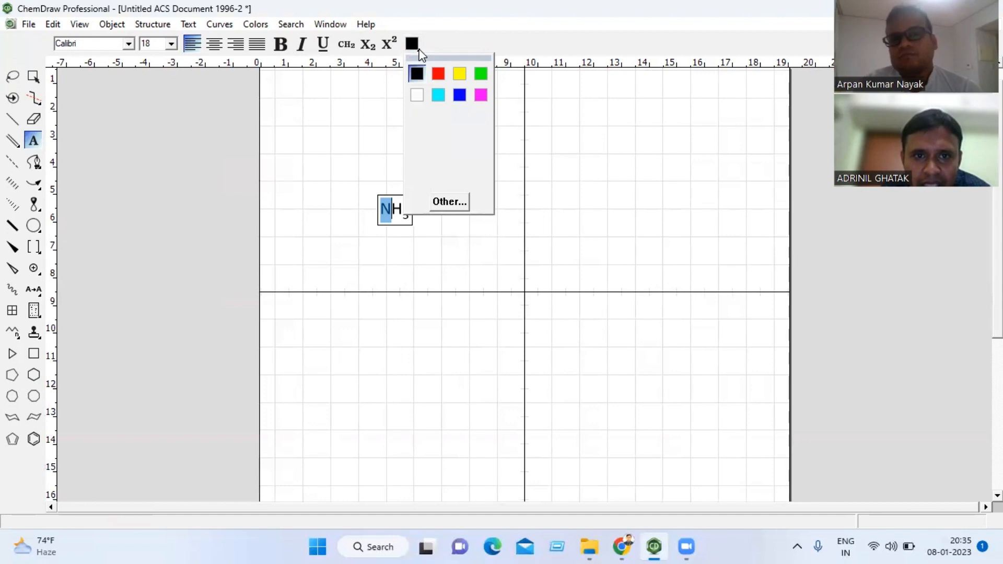
{"action": "left_click", "coordinate": [421, 58]}
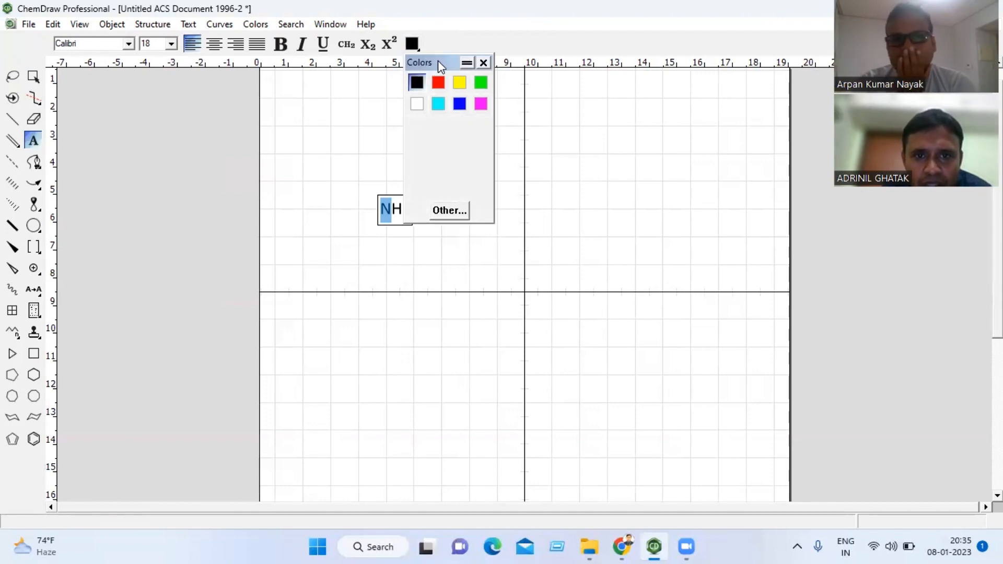
{"action": "left_click_drag", "start_coordinate": [420, 58], "coordinate": [471, 59]}
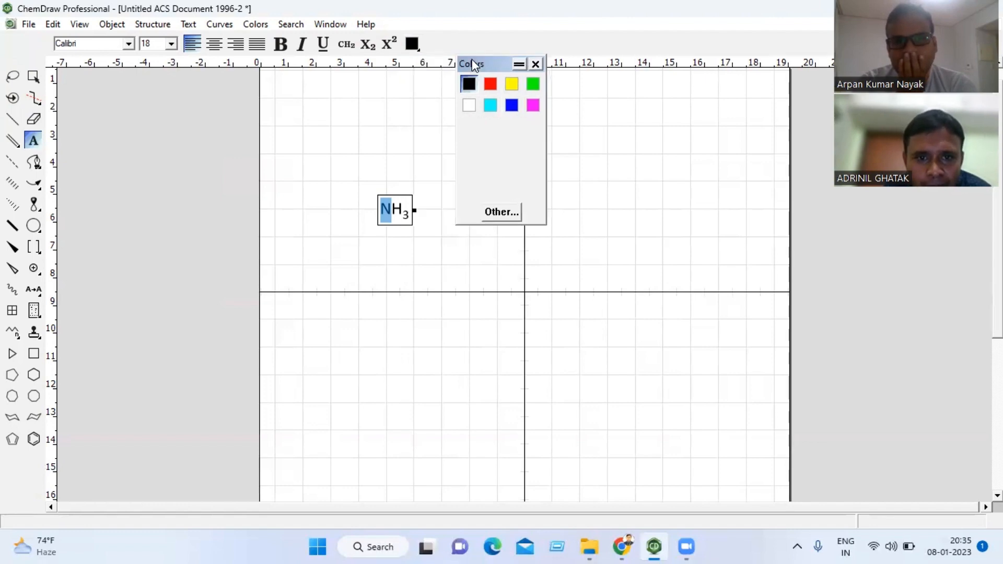
{"action": "left_click", "coordinate": [512, 106]}
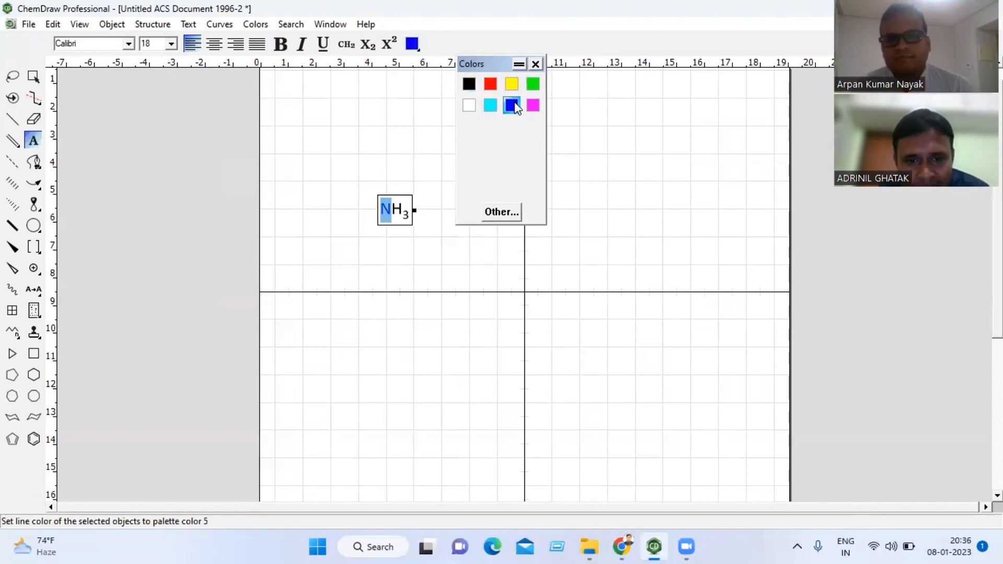
{"action": "left_click", "coordinate": [502, 213]}
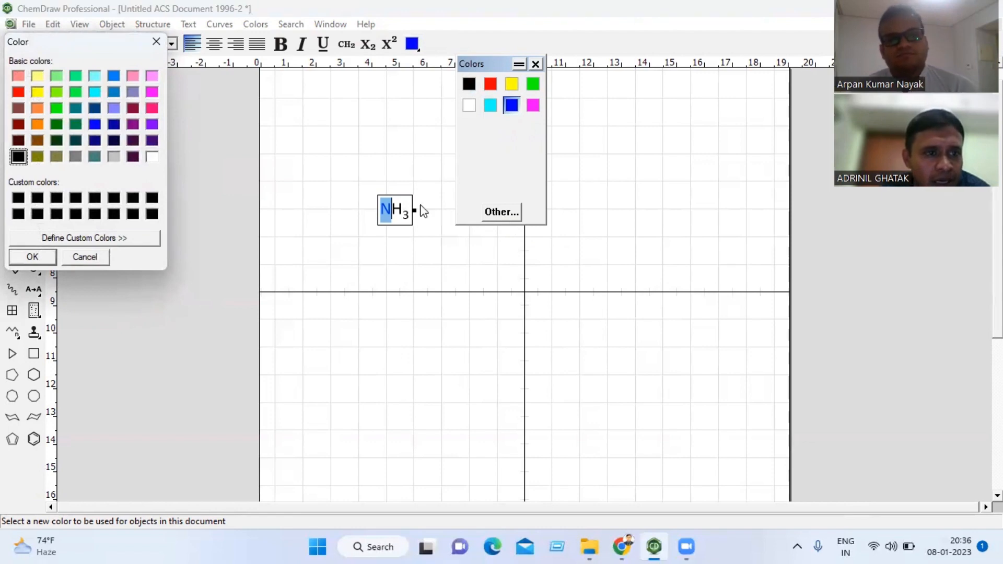
{"action": "left_click", "coordinate": [156, 41]}
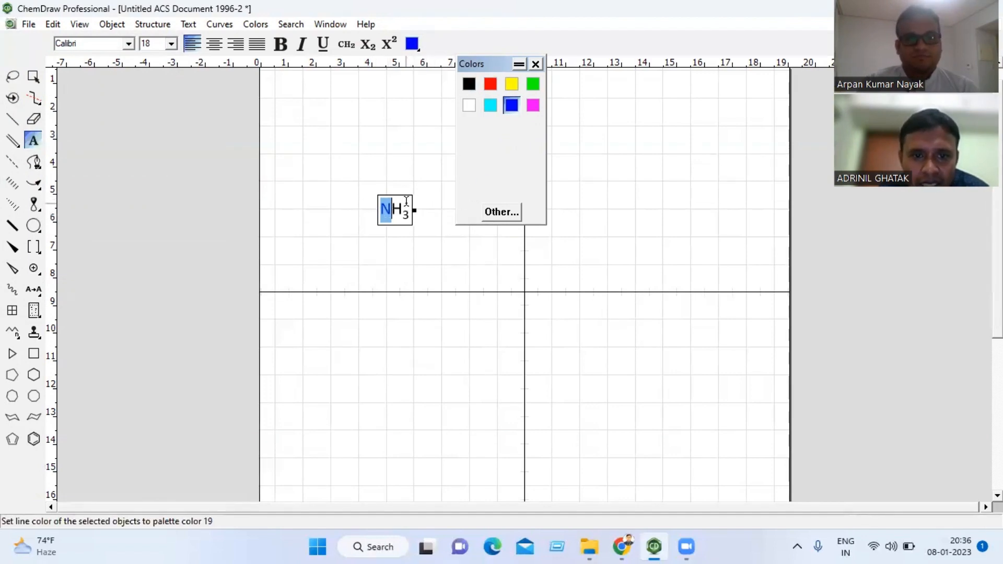
- Colour the H in the NH3 caption magenta and close the colour palette
{"action": "left_click_drag", "start_coordinate": [403, 206], "coordinate": [392, 208]}
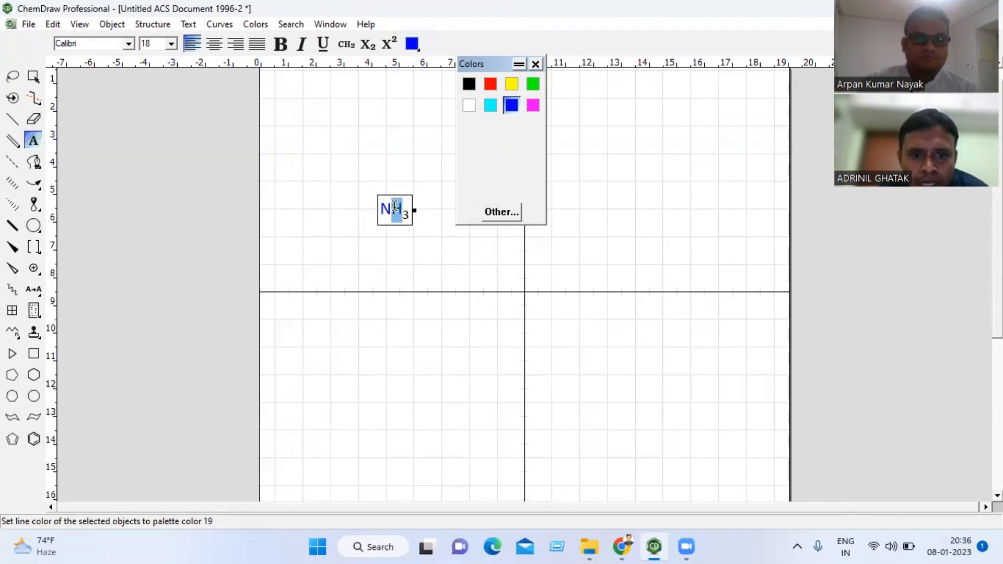
{"action": "left_click", "coordinate": [534, 107]}
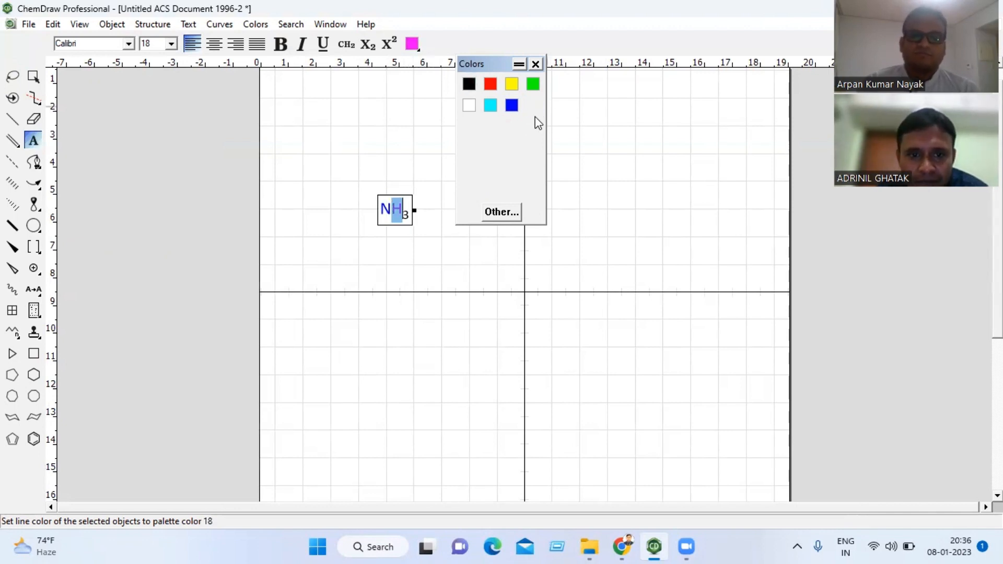
{"action": "left_click", "coordinate": [530, 275]}
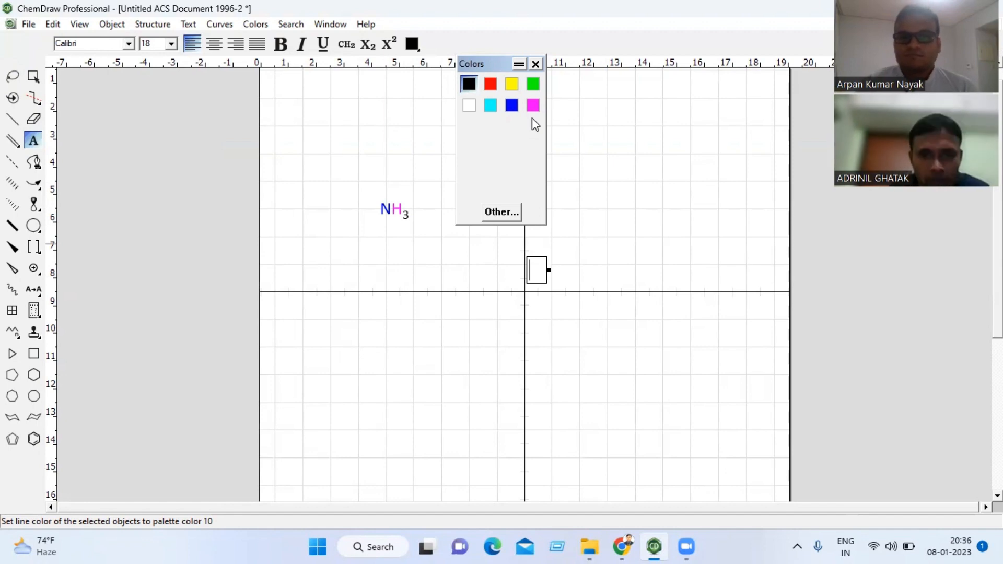
{"action": "left_click", "coordinate": [537, 64]}
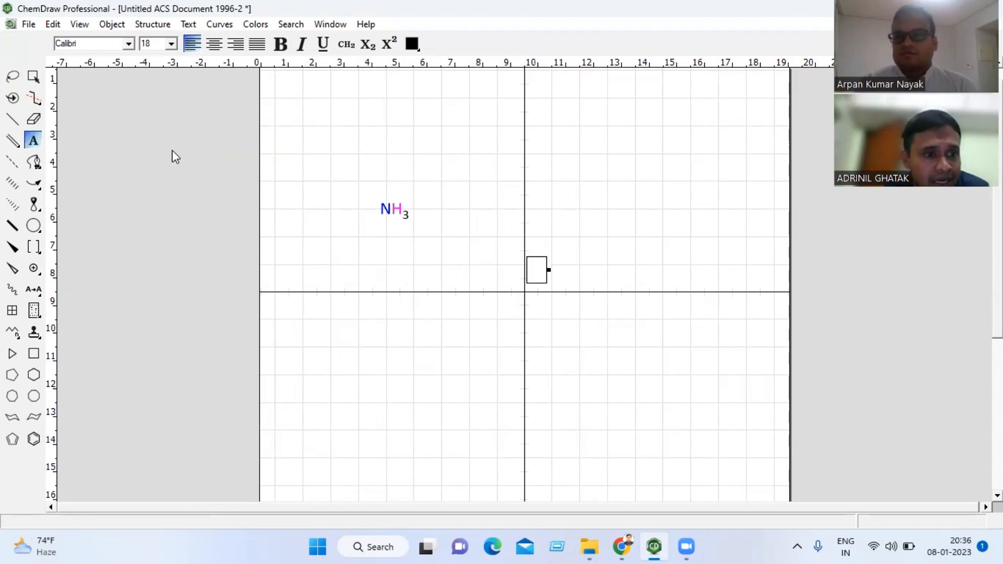
- Delete all the text of the NH3 caption
{"action": "left_click", "coordinate": [397, 207]}
{"action": "double_click", "coordinate": [397, 208]}
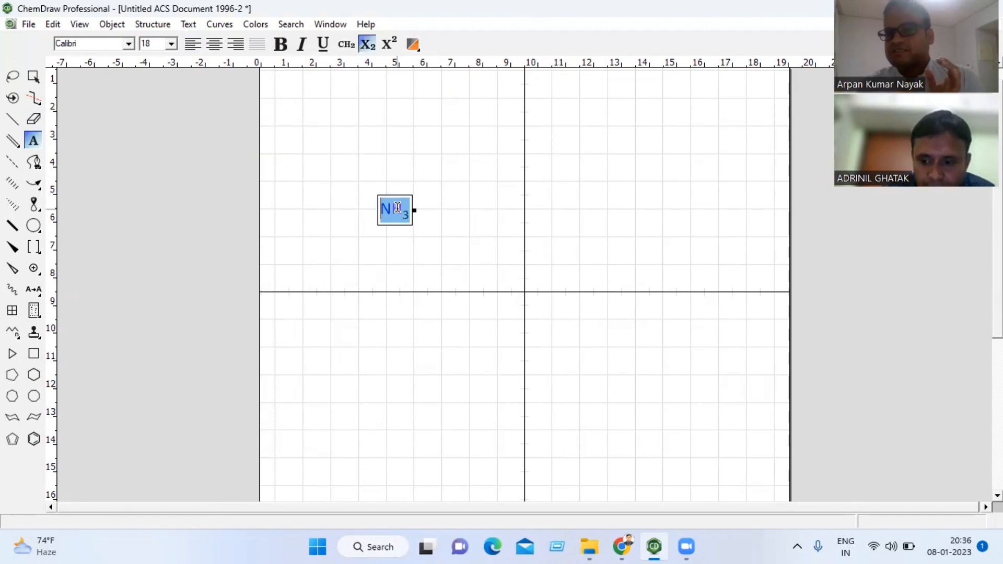
{"action": "key", "text": "BackSpace"}
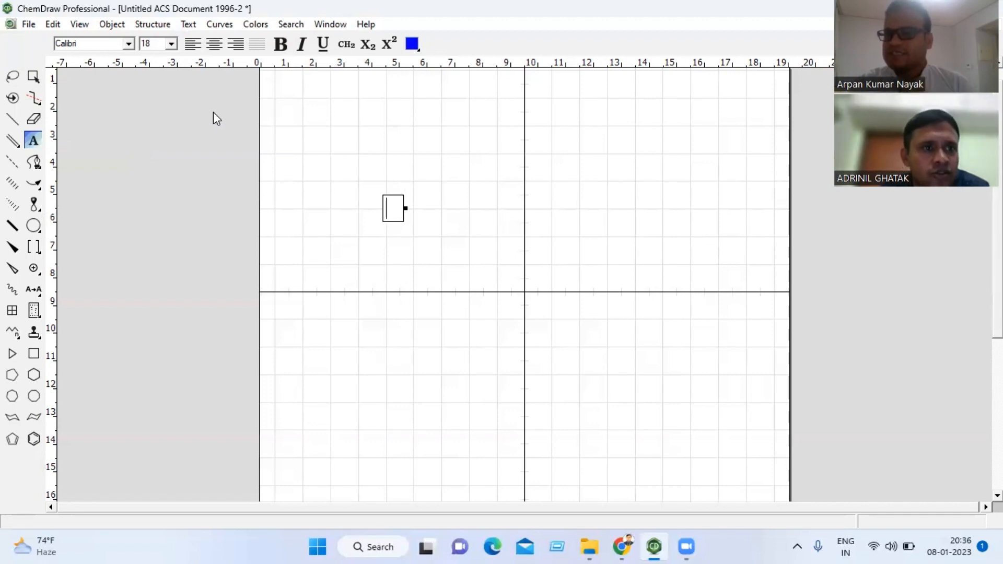
{"action": "left_click", "coordinate": [77, 25]}
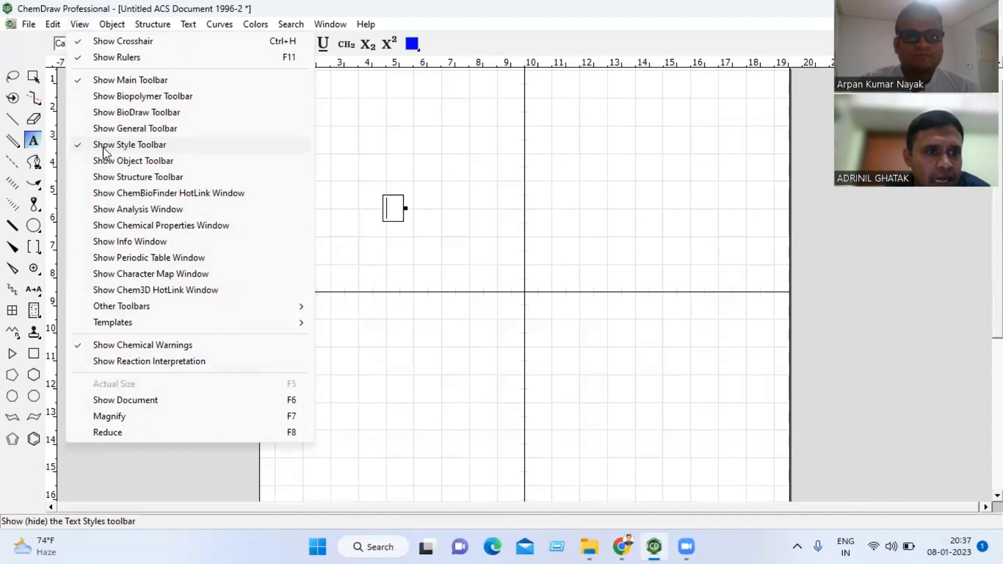
{"action": "left_click", "coordinate": [414, 166]}
{"action": "left_click", "coordinate": [414, 165]}
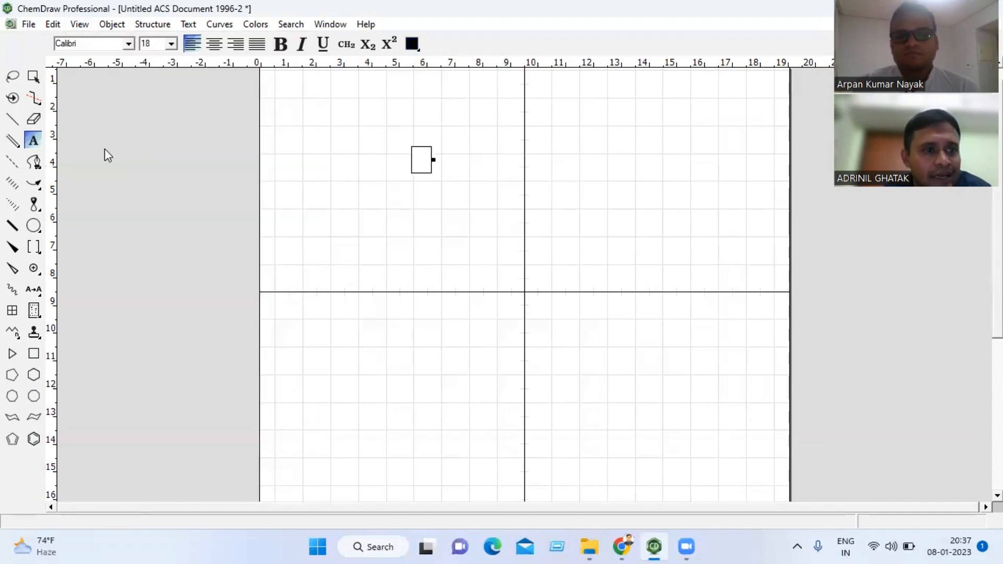
- Add a caption reading "H2 + N2" in the upper-left quarter of the page
{"action": "left_click", "coordinate": [354, 209]}
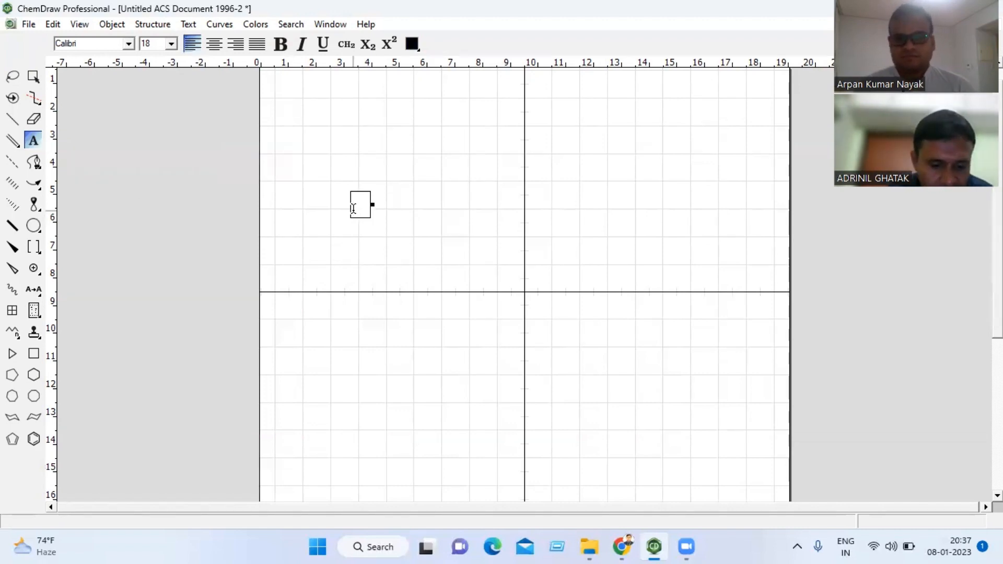
{"action": "type", "text": "H"}
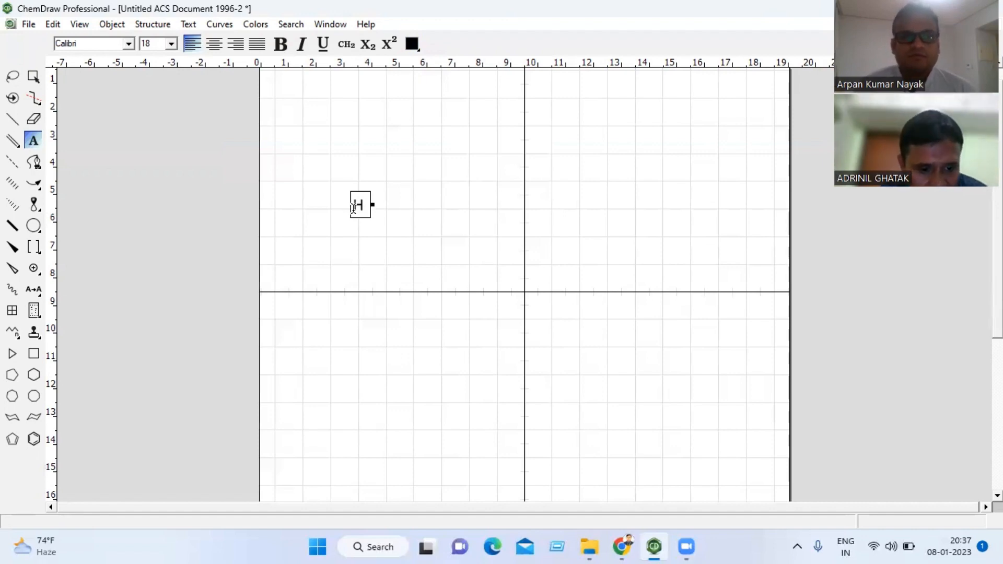
{"action": "type", "text": "2"}
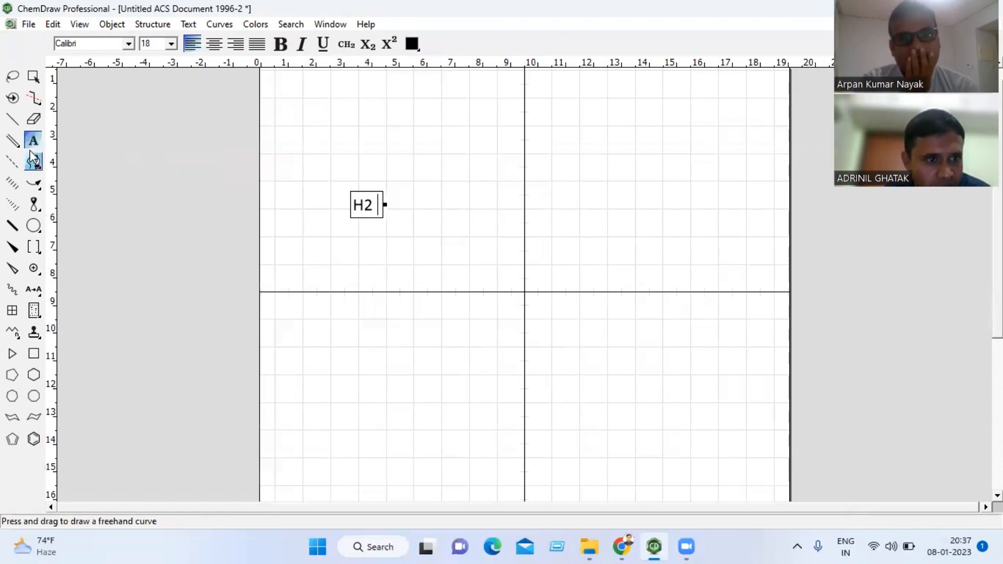
{"action": "left_click", "coordinate": [337, 202]}
{"action": "left_click_drag", "start_coordinate": [357, 204], "coordinate": [370, 203]}
{"action": "left_click", "coordinate": [370, 203]}
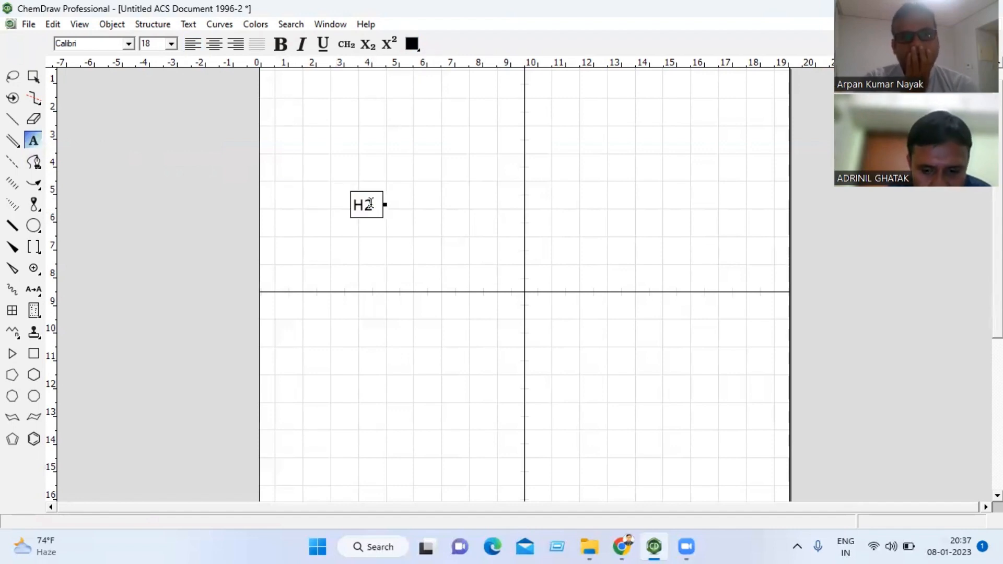
{"action": "type", "text": "+"}
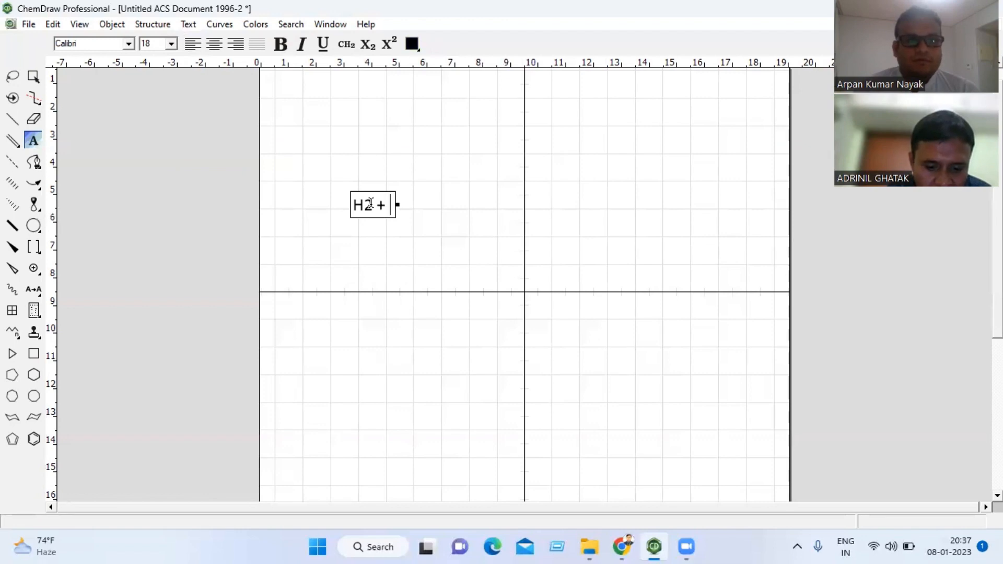
{"action": "type", "text": " N2"}
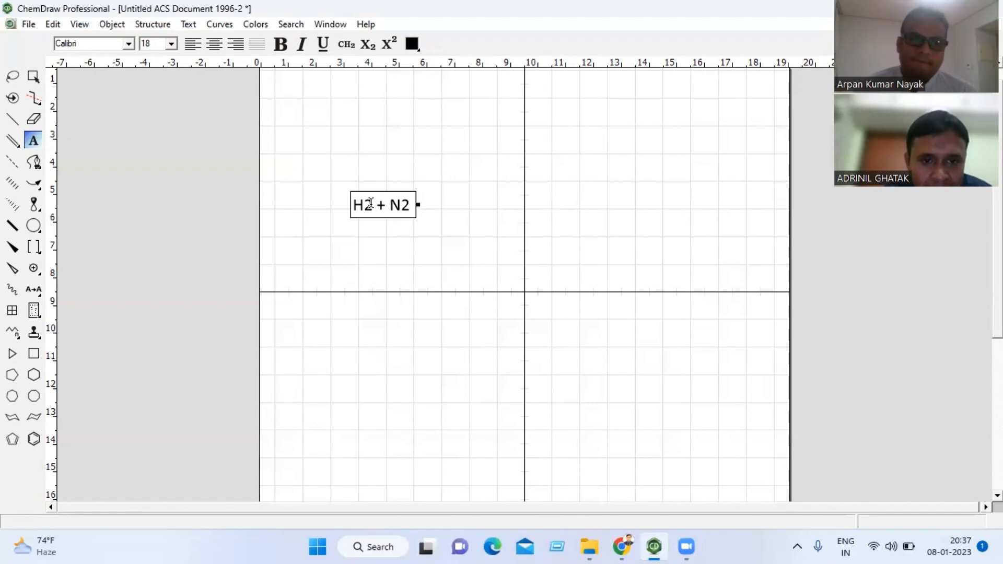
- Format both 2s in the H2 + N2 caption as subscripts
{"action": "left_click_drag", "start_coordinate": [364, 205], "coordinate": [374, 204]}
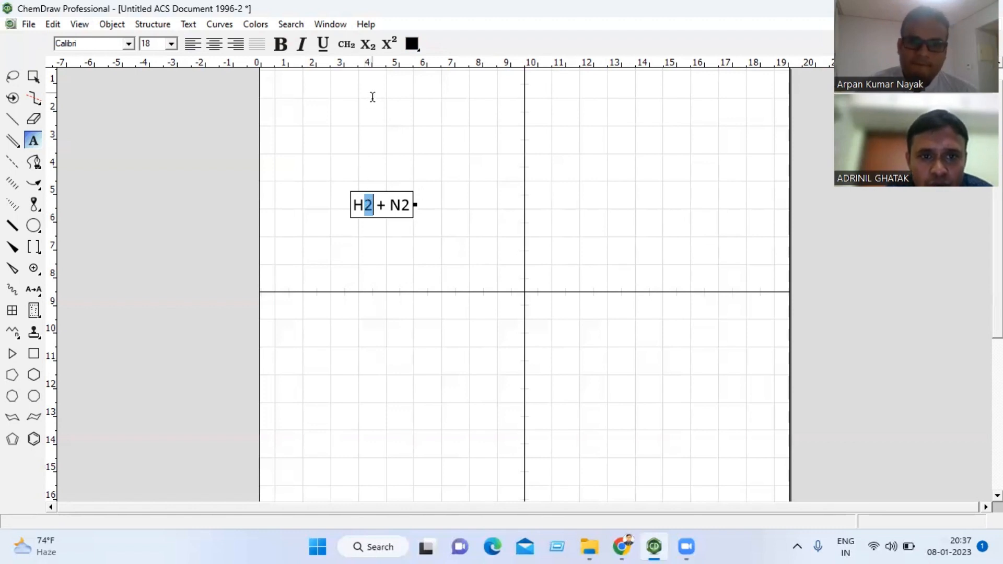
{"action": "left_click", "coordinate": [368, 45]}
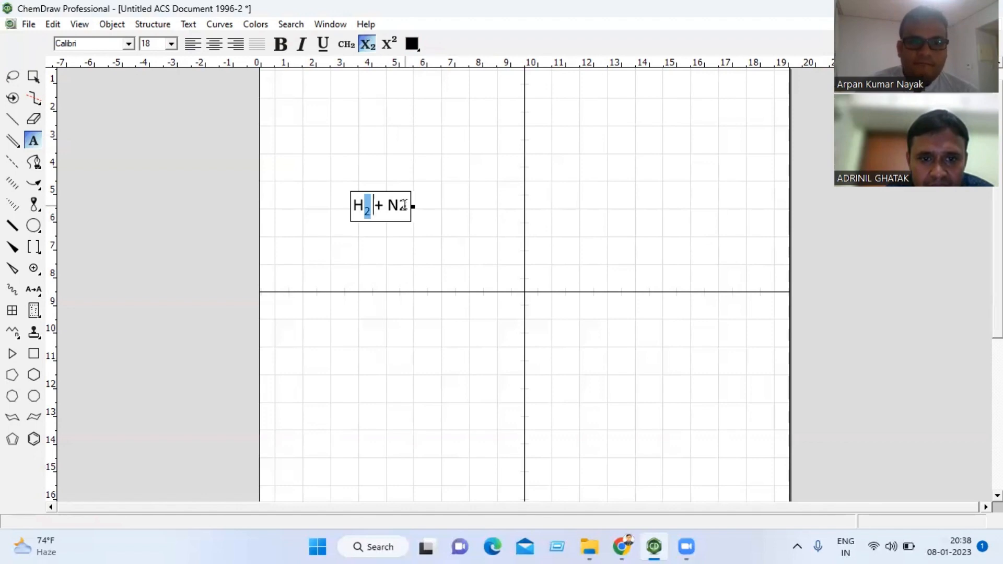
{"action": "left_click_drag", "start_coordinate": [409, 206], "coordinate": [400, 206]}
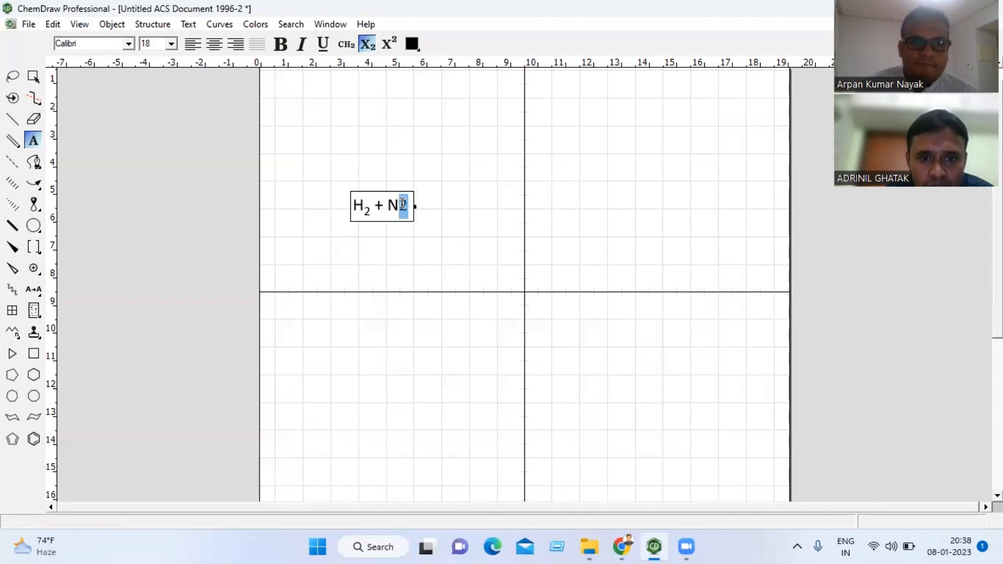
{"action": "left_click", "coordinate": [368, 45]}
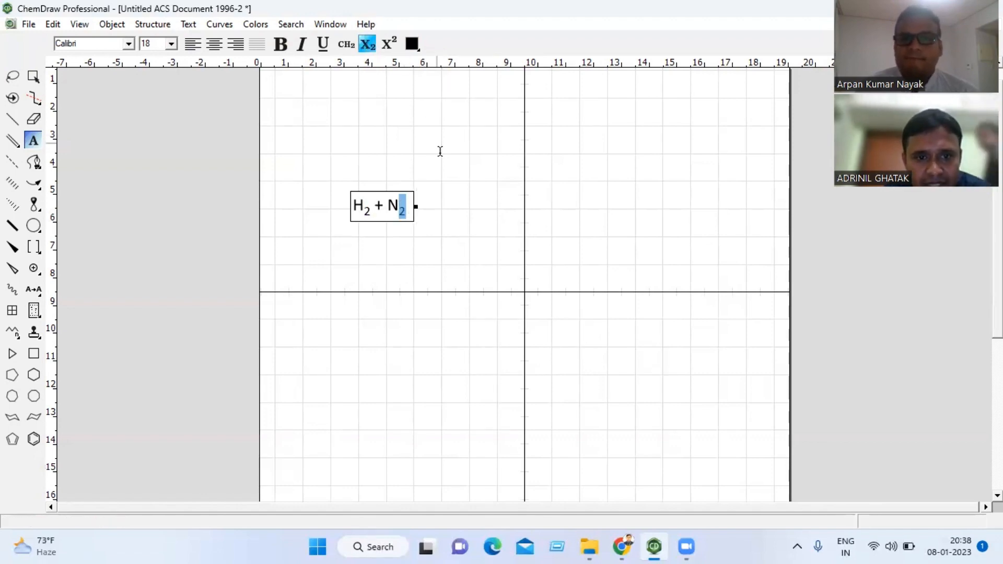
{"action": "left_click", "coordinate": [445, 178]}
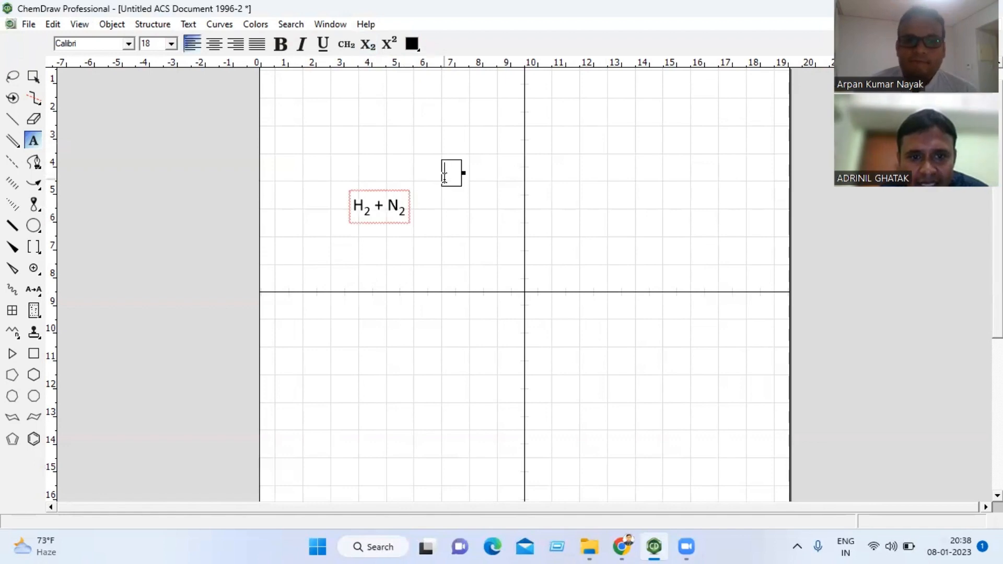
{"action": "left_click", "coordinate": [389, 206]}
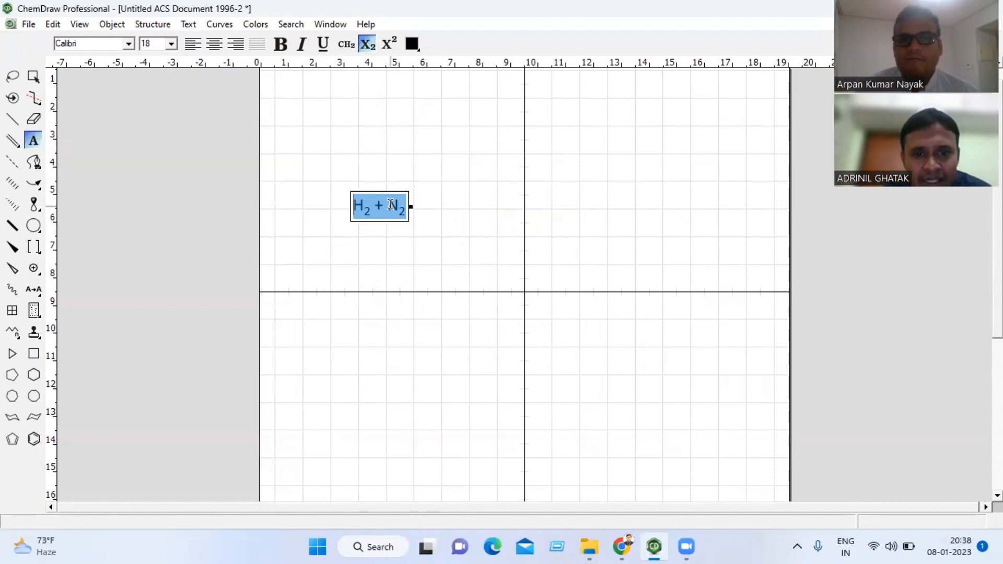
{"action": "left_click", "coordinate": [390, 204]}
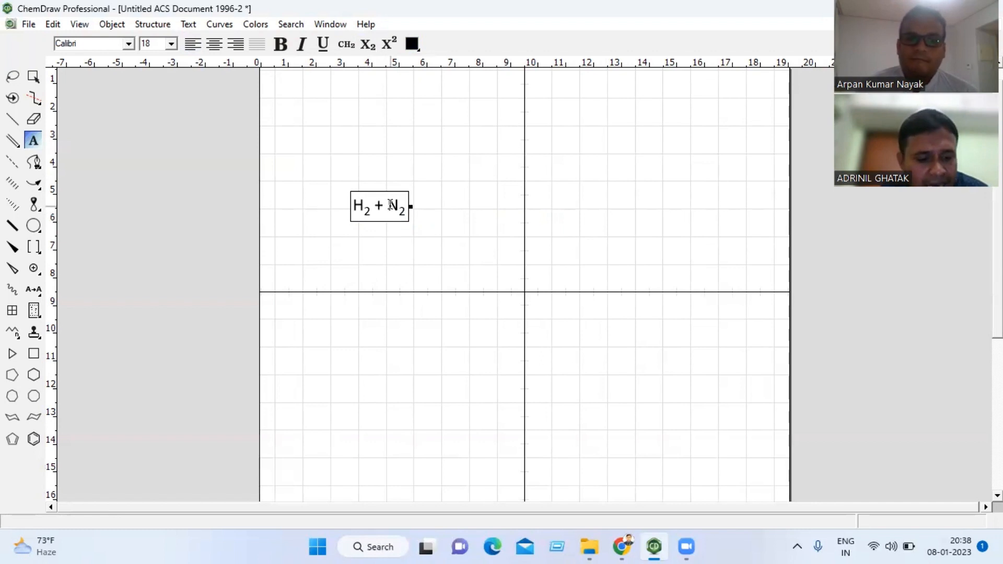
{"action": "type", "text": "3"}
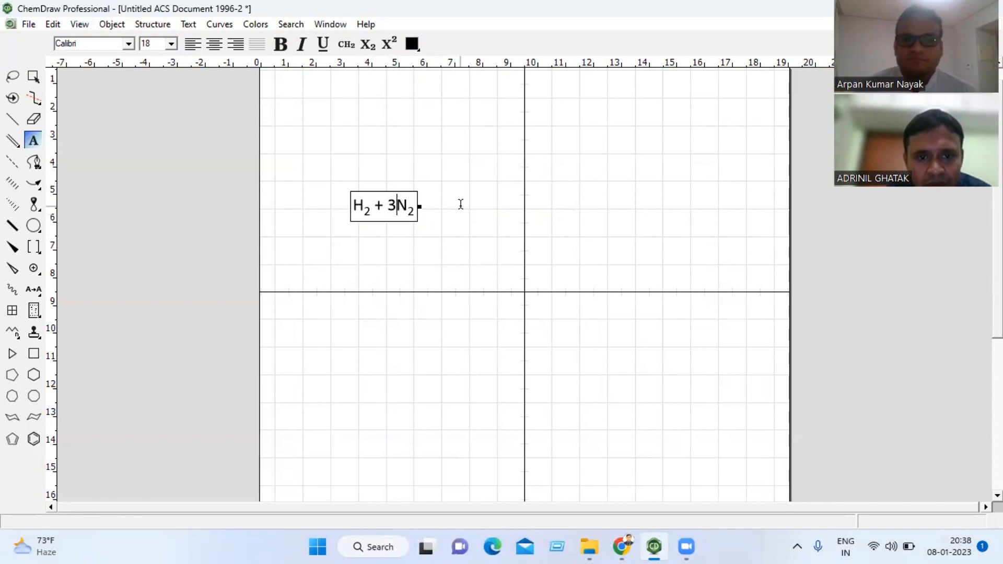
{"action": "key", "text": "BackSpace"}
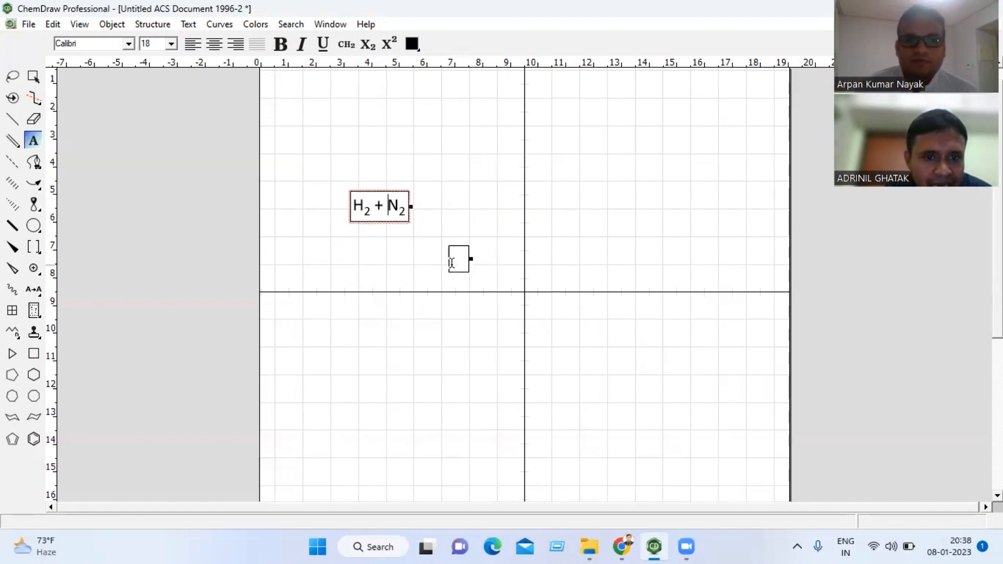
{"action": "left_click", "coordinate": [452, 262]}
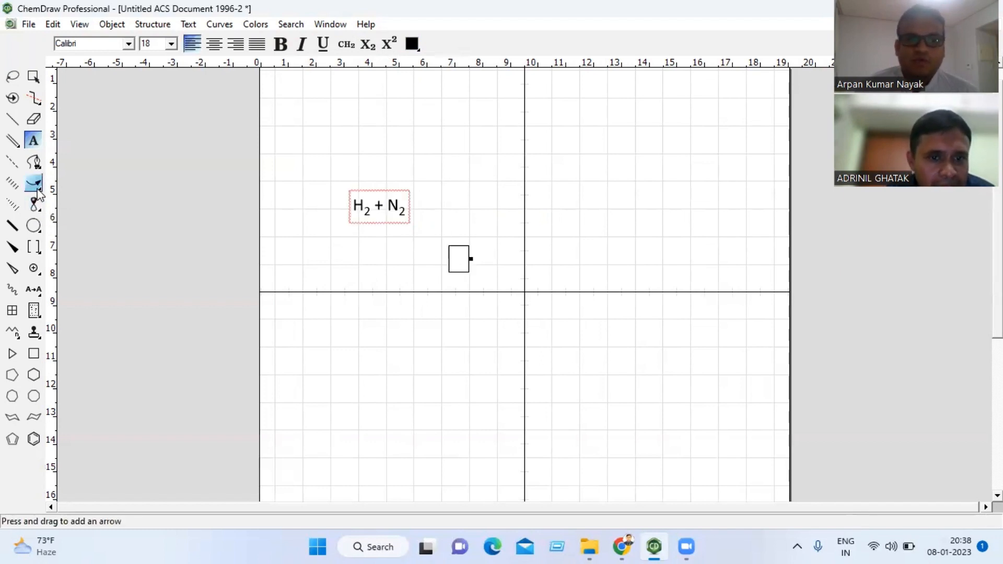
- Draw a short horizontal reaction arrow with a small solid head, pointing away from the N2 end of the H2 + N2 caption
{"action": "left_click", "coordinate": [38, 191]}
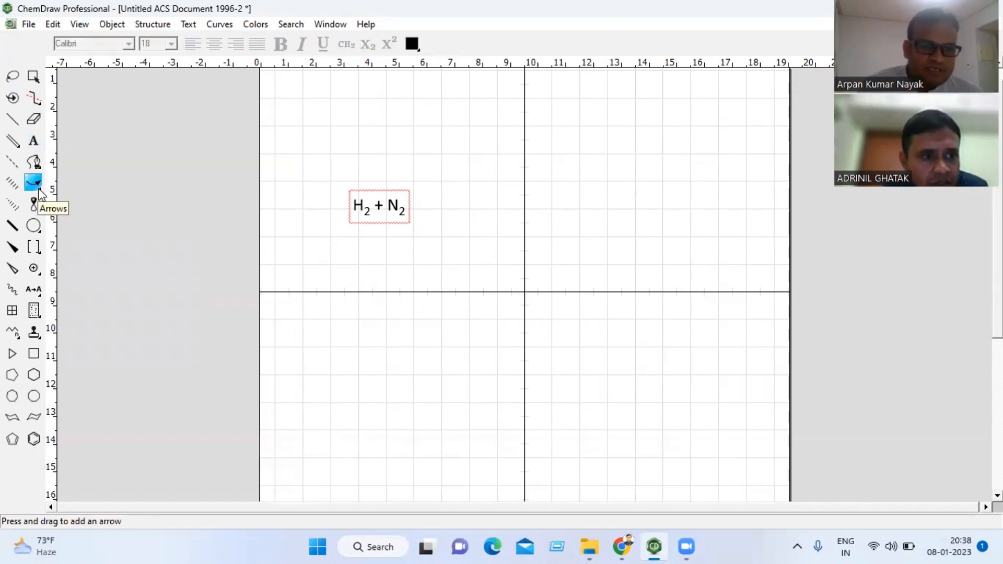
{"action": "left_click", "coordinate": [34, 78]}
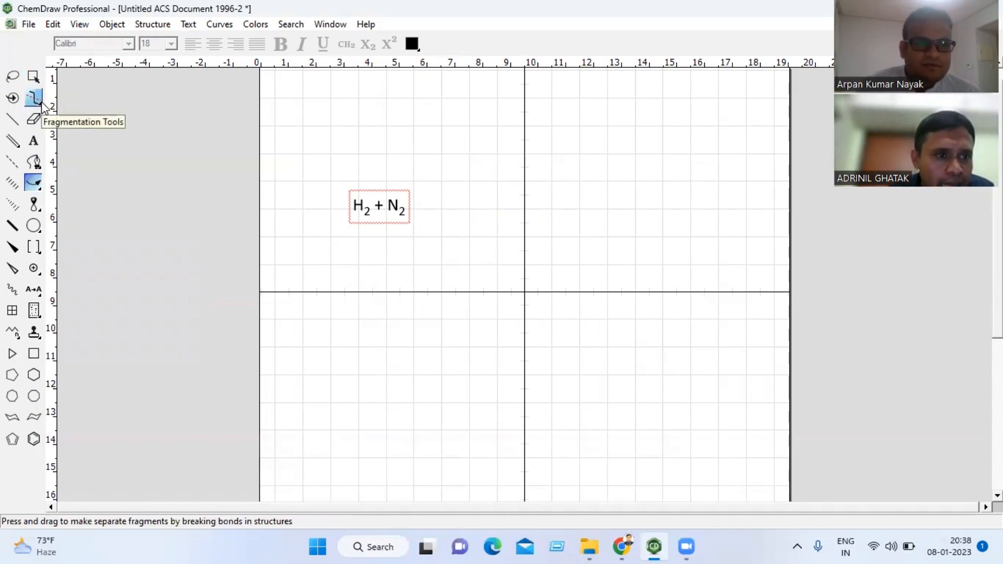
{"action": "left_click", "coordinate": [42, 138]}
{"action": "left_click", "coordinate": [35, 181]}
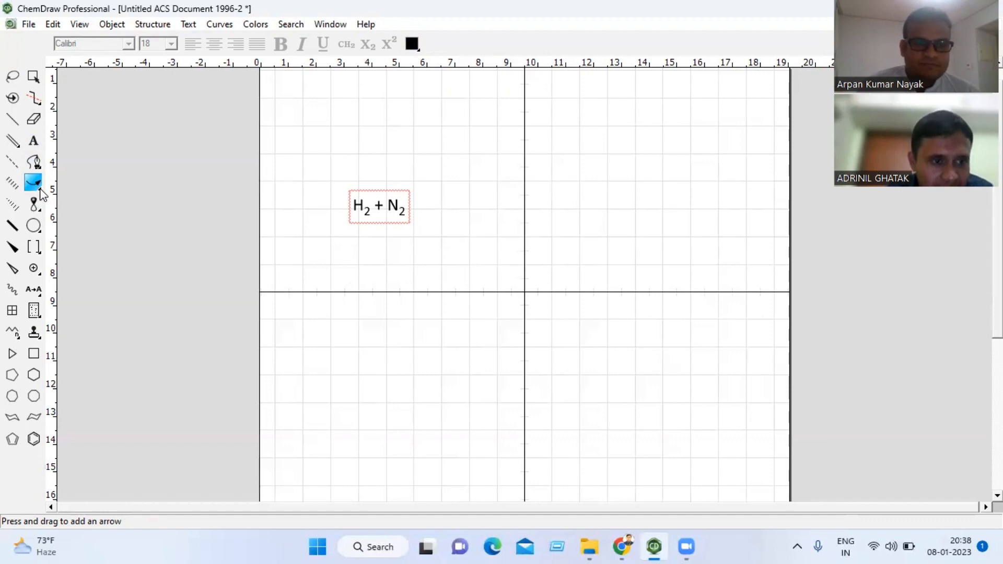
{"action": "left_click", "coordinate": [40, 189]}
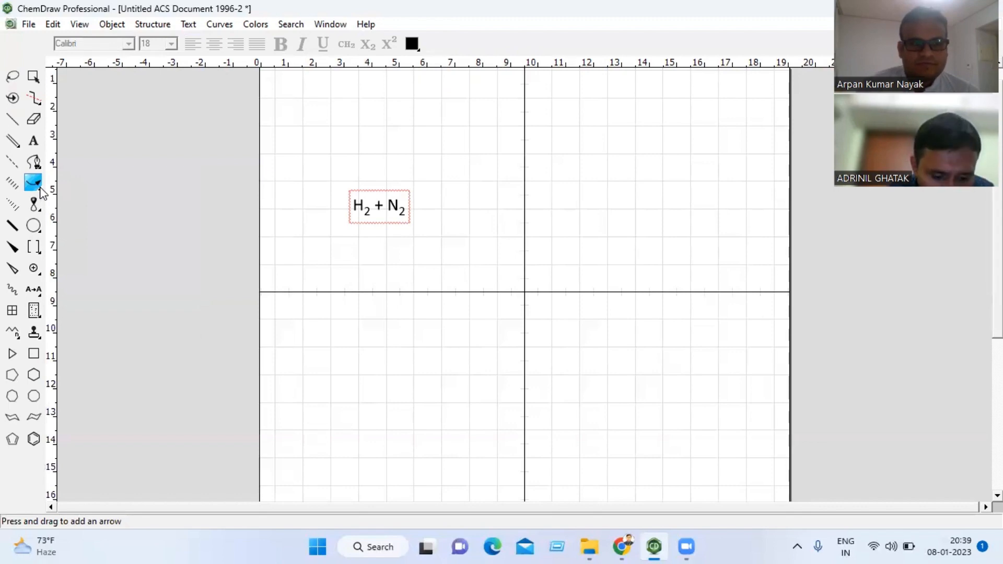
{"action": "left_click", "coordinate": [40, 190]}
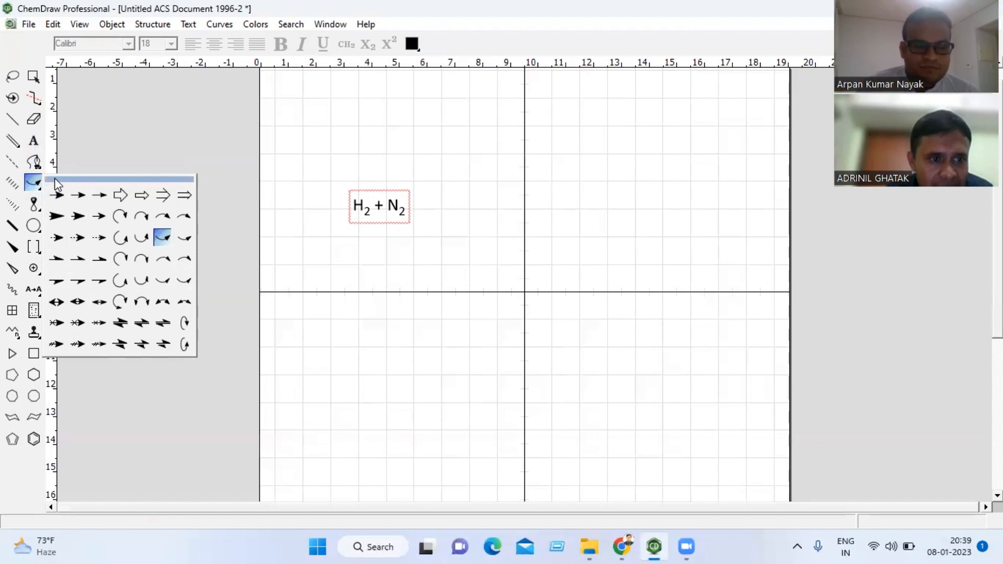
{"action": "left_click", "coordinate": [56, 181]}
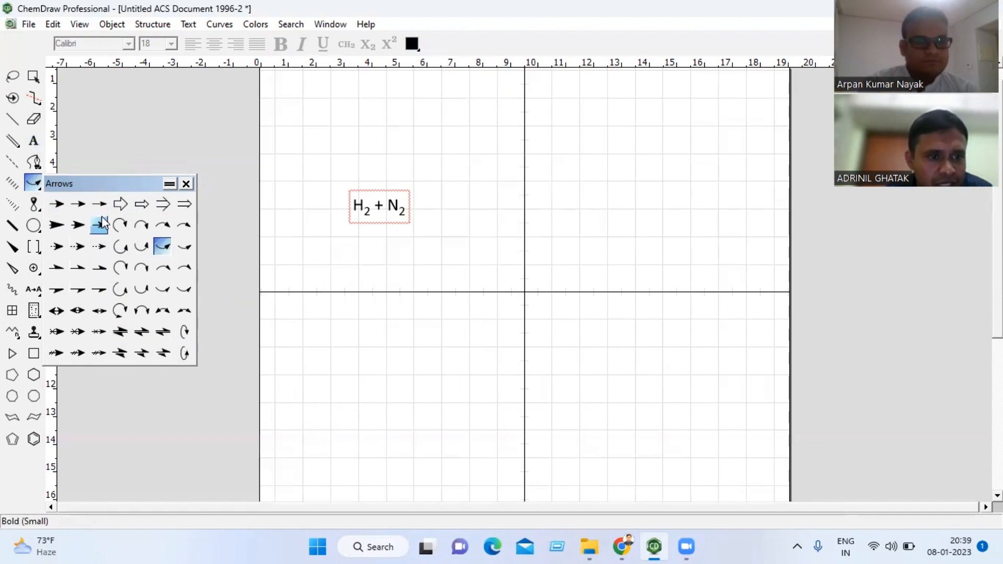
{"action": "left_click", "coordinate": [100, 206]}
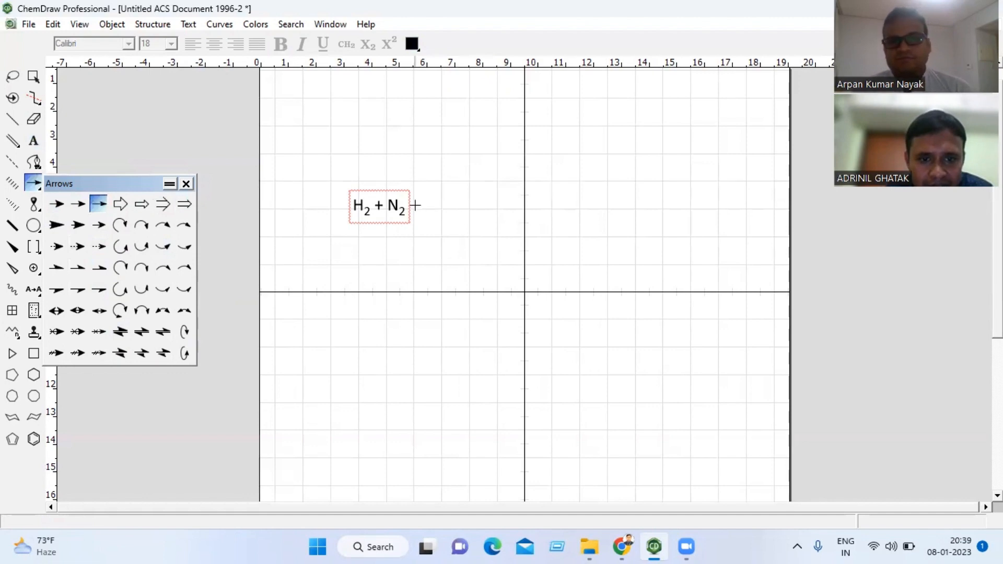
{"action": "left_click_drag", "start_coordinate": [416, 206], "coordinate": [452, 206]}
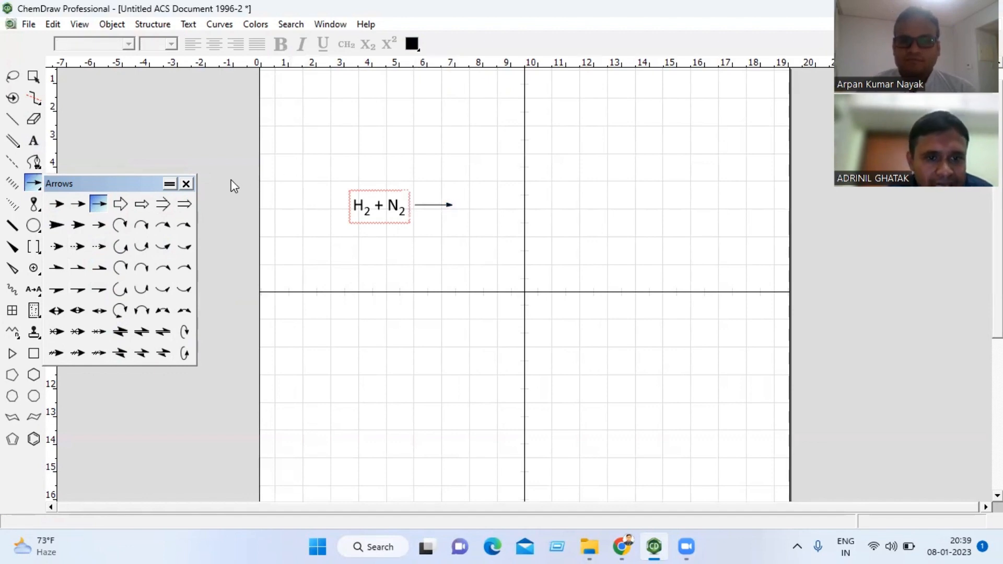
{"action": "left_click", "coordinate": [187, 183]}
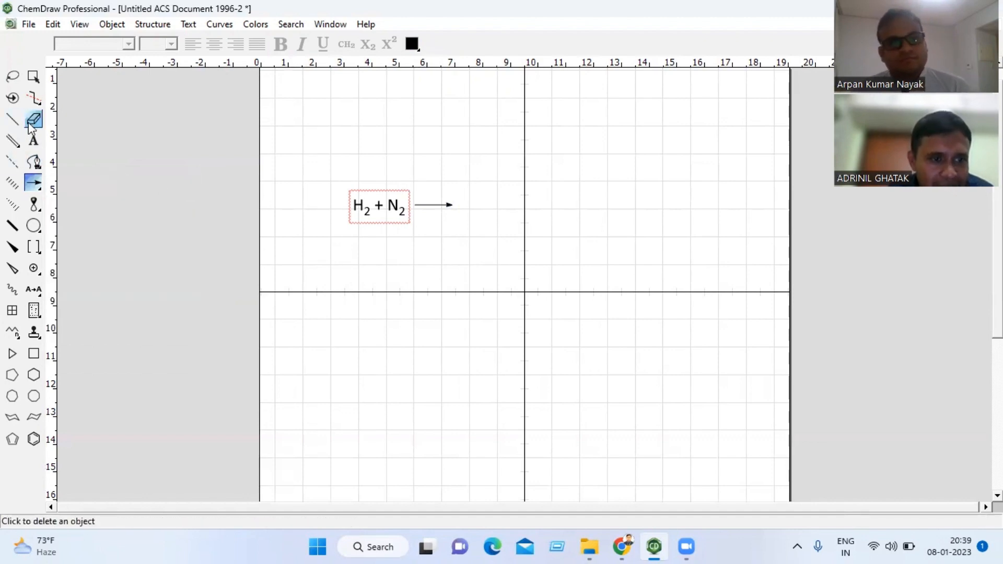
- Add a caption reading "NH3" just past the head of the reaction arrow
{"action": "left_click", "coordinate": [33, 141]}
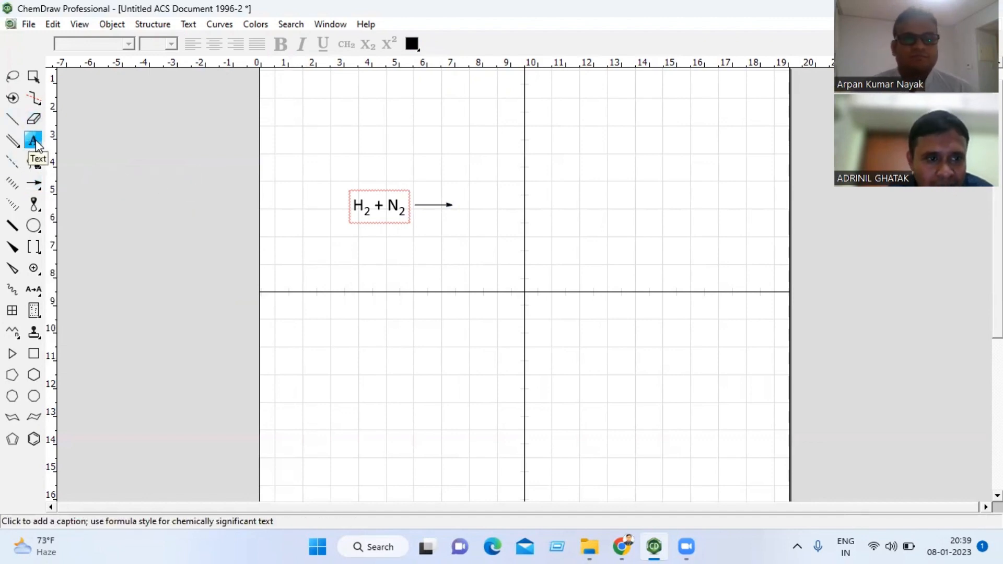
{"action": "left_click", "coordinate": [477, 204]}
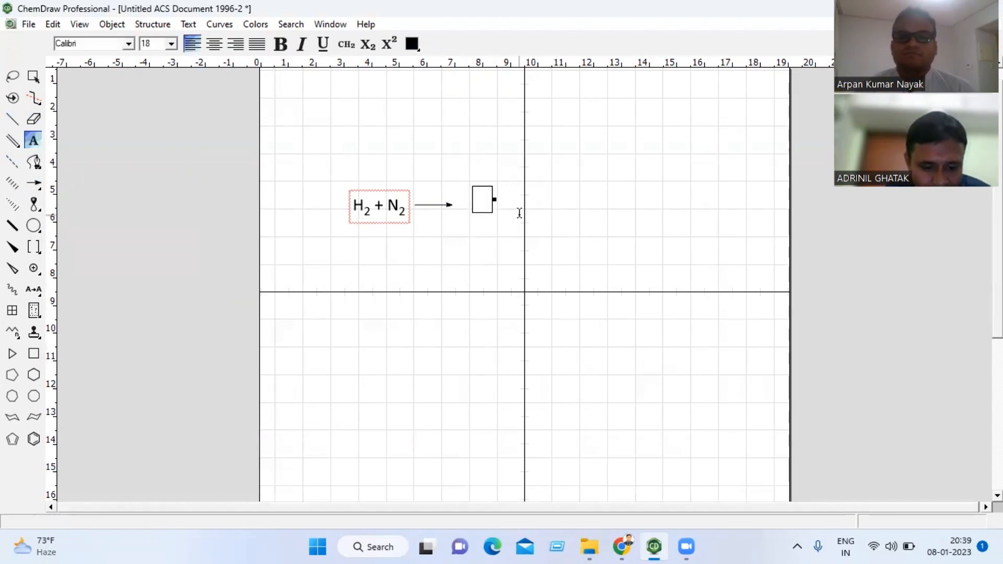
{"action": "type", "text": "NH3"}
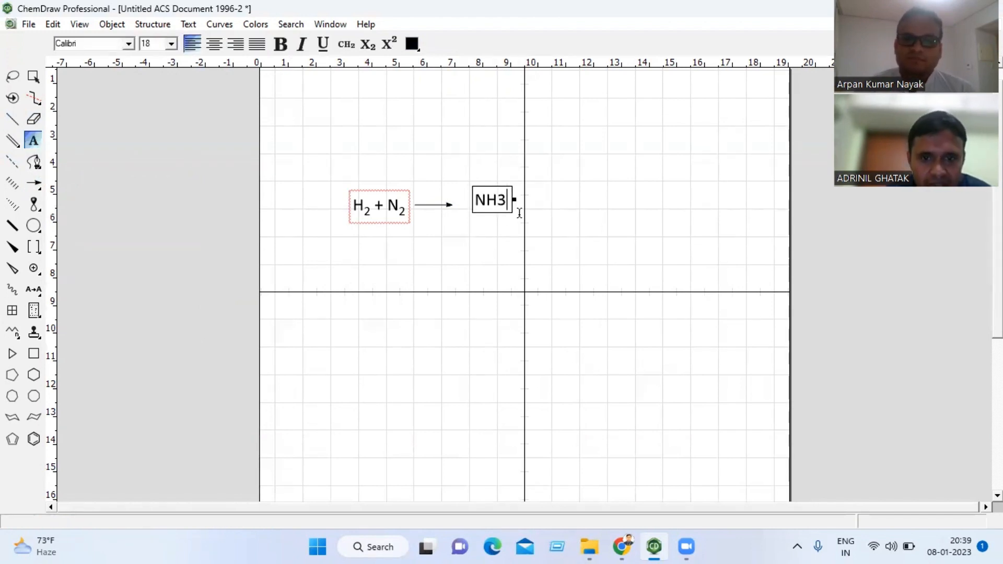
{"action": "left_click", "coordinate": [13, 78]}
- Format the 3 in the NH3 caption as a subscript and deselect the caption
{"action": "left_click", "coordinate": [33, 141]}
{"action": "double_click", "coordinate": [491, 199]}
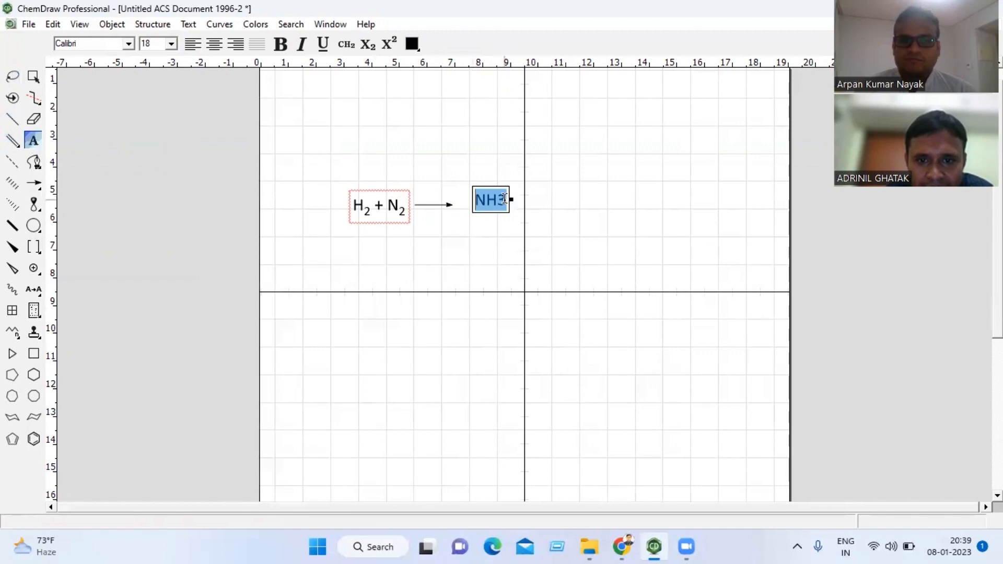
{"action": "left_click_drag", "start_coordinate": [506, 199], "coordinate": [502, 198]}
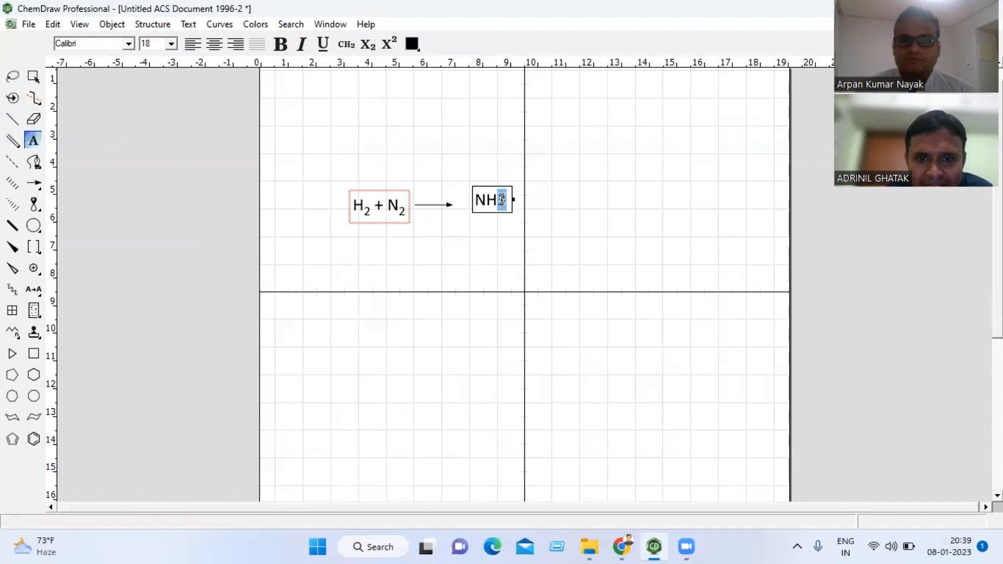
{"action": "left_click", "coordinate": [369, 51]}
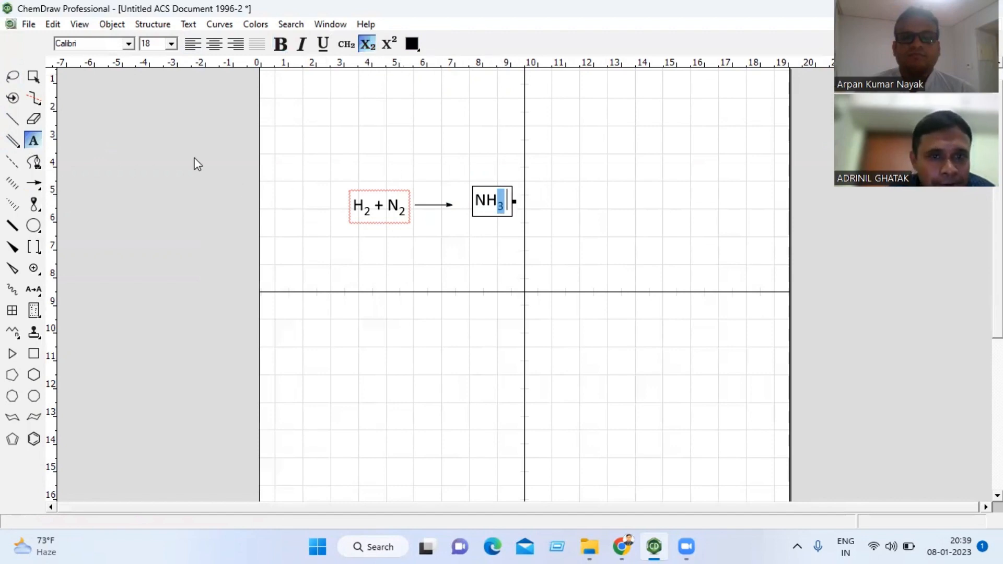
{"action": "left_click", "coordinate": [11, 74]}
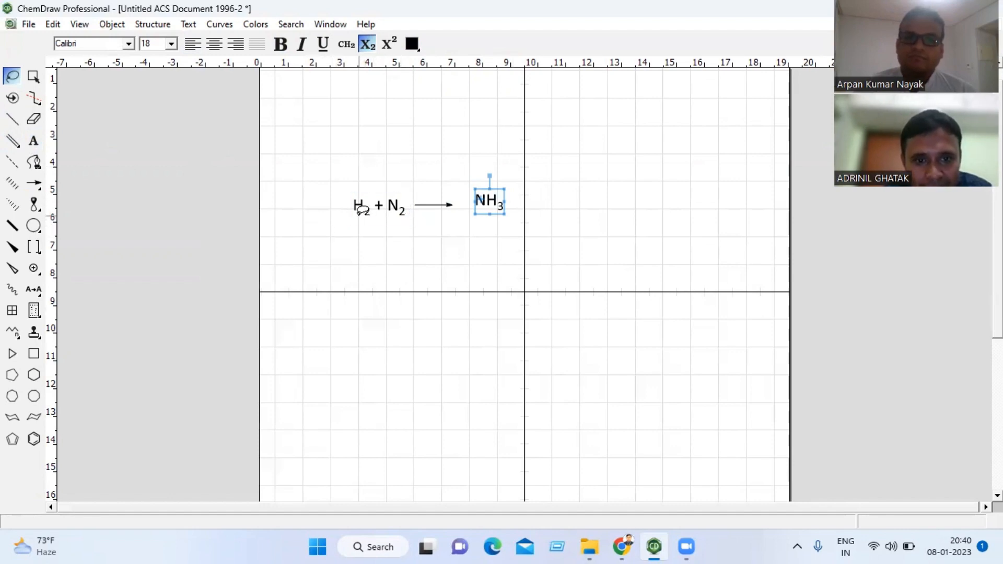
{"action": "left_click", "coordinate": [503, 261]}
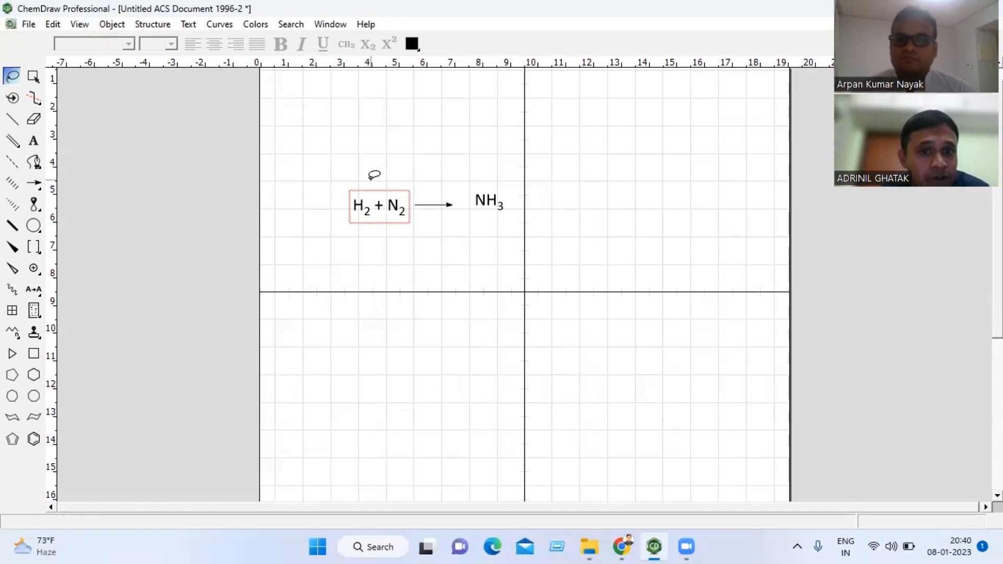
- Move the whole reaction down to the horizontal crosshair line, and shift the NH3 caption closer to the arrow, level with it
{"action": "mouse_move", "coordinate": [374, 175]}
{"action": "left_mouse_down"}
{"action": "mouse_move", "coordinate": [347, 190]}
{"action": "mouse_move", "coordinate": [407, 239]}
{"action": "mouse_move", "coordinate": [494, 224]}
{"action": "mouse_move", "coordinate": [511, 175]}
{"action": "mouse_move", "coordinate": [450, 162]}
{"action": "mouse_move", "coordinate": [400, 180]}
{"action": "mouse_move", "coordinate": [377, 237]}
{"action": "mouse_move", "coordinate": [378, 282]}
{"action": "left_mouse_up"}
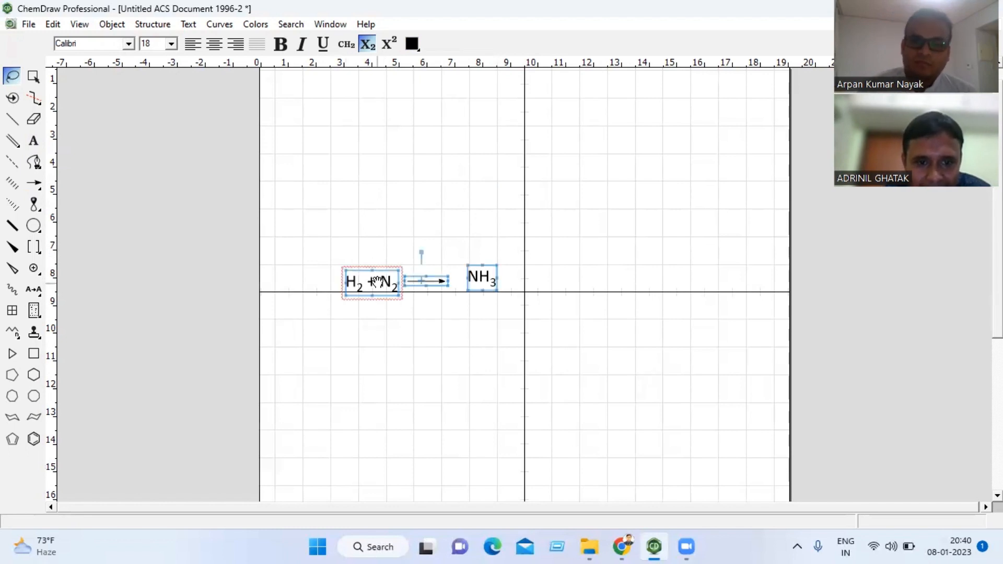
{"action": "left_click", "coordinate": [396, 208]}
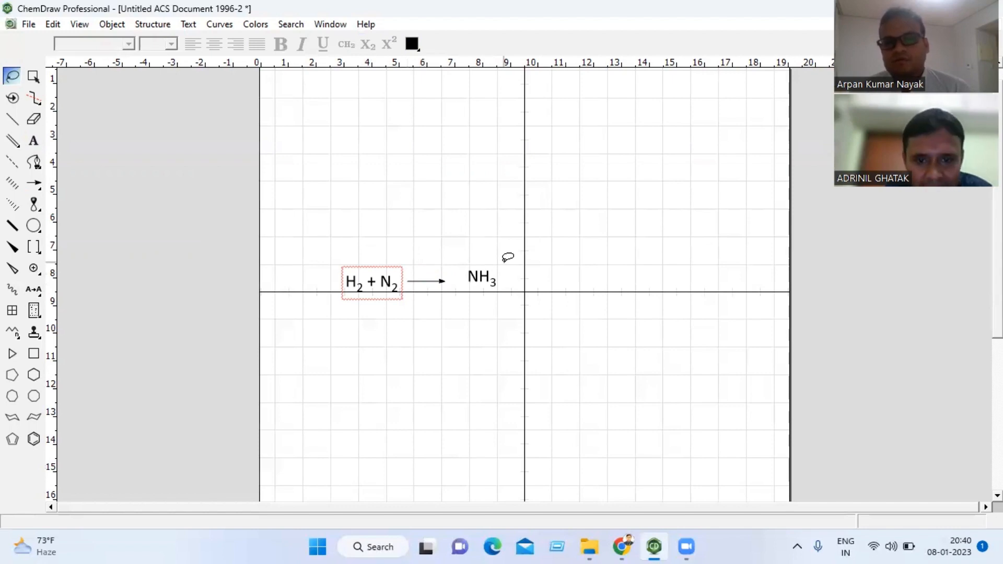
{"action": "mouse_move", "coordinate": [505, 260]}
{"action": "left_mouse_down"}
{"action": "mouse_move", "coordinate": [472, 259]}
{"action": "mouse_move", "coordinate": [467, 277]}
{"action": "mouse_move", "coordinate": [477, 287]}
{"action": "mouse_move", "coordinate": [511, 273]}
{"action": "mouse_move", "coordinate": [477, 275]}
{"action": "left_mouse_up"}
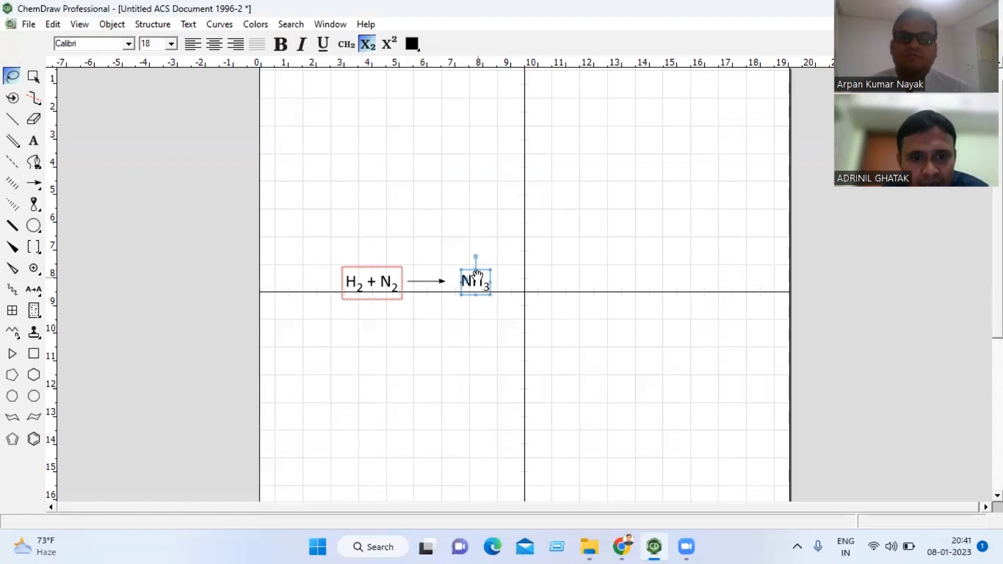
{"action": "left_click", "coordinate": [444, 345]}
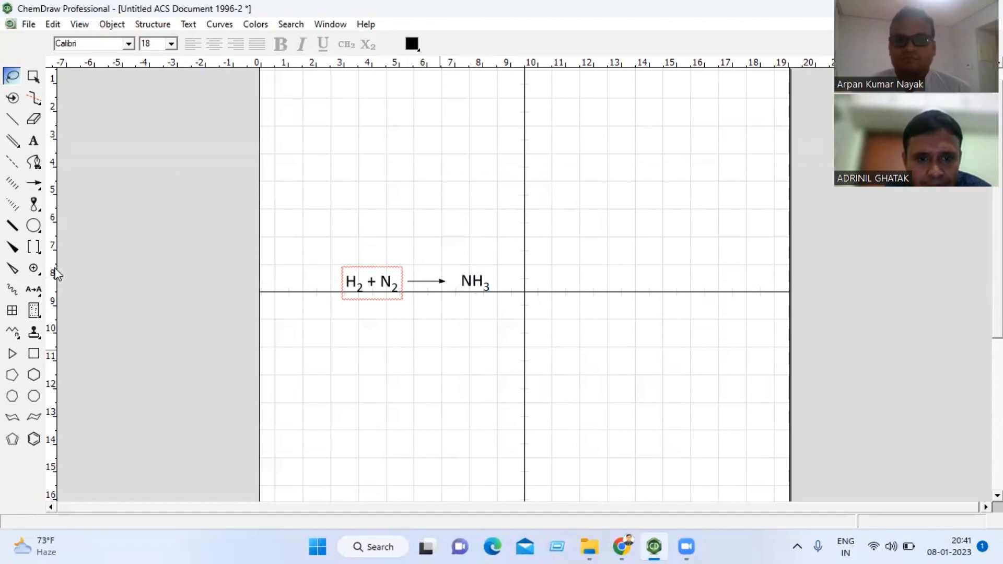
- Select the whole H2 + N2 → NH3 reaction and centre it on the crosshair intersection
{"action": "mouse_move", "coordinate": [449, 245]}
{"action": "left_mouse_down"}
{"action": "mouse_move", "coordinate": [343, 244]}
{"action": "mouse_move", "coordinate": [343, 347]}
{"action": "mouse_move", "coordinate": [497, 293]}
{"action": "mouse_move", "coordinate": [470, 252]}
{"action": "left_mouse_up"}
{"action": "mouse_move", "coordinate": [378, 283]}
{"action": "left_mouse_down"}
{"action": "mouse_move", "coordinate": [477, 280]}
{"action": "mouse_move", "coordinate": [480, 293]}
{"action": "left_mouse_up"}
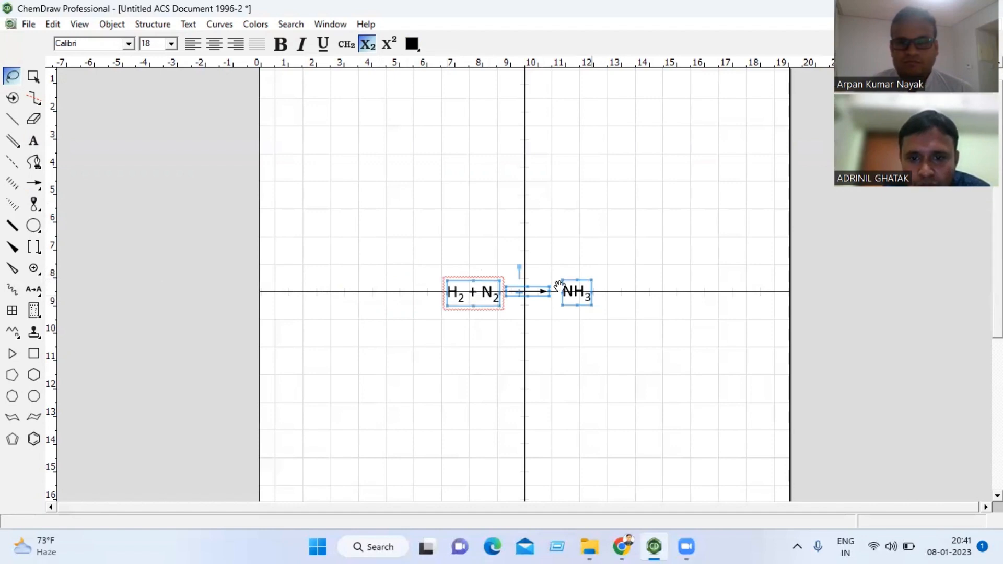
{"action": "left_click", "coordinate": [637, 256]}
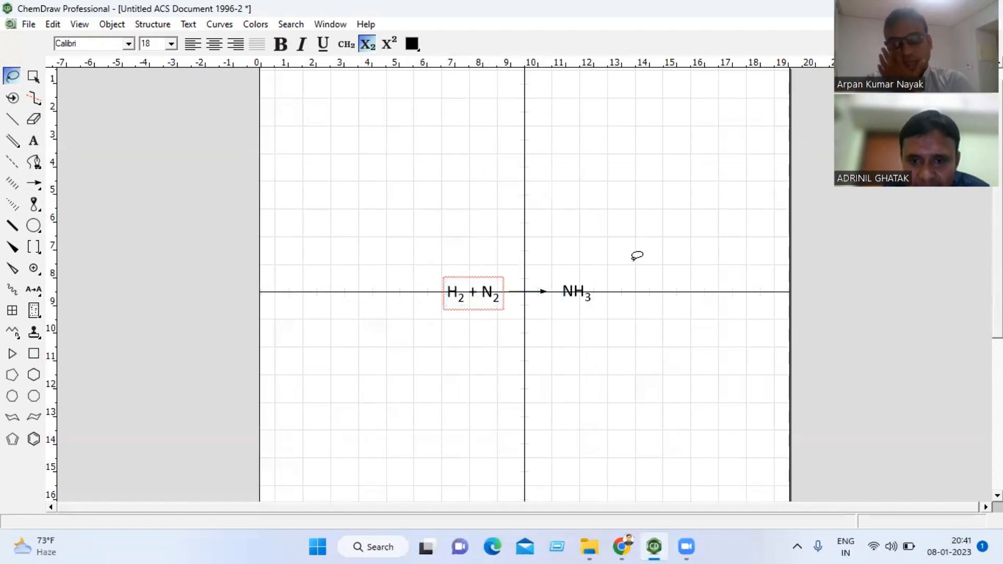
- Select both captions and the arrow of the reaction together and copy them
{"action": "mouse_move", "coordinate": [634, 260]}
{"action": "left_mouse_down"}
{"action": "mouse_move", "coordinate": [534, 237]}
{"action": "mouse_move", "coordinate": [471, 247]}
{"action": "mouse_move", "coordinate": [439, 303]}
{"action": "mouse_move", "coordinate": [546, 341]}
{"action": "mouse_move", "coordinate": [600, 321]}
{"action": "mouse_move", "coordinate": [616, 283]}
{"action": "mouse_move", "coordinate": [609, 253]}
{"action": "left_mouse_up"}
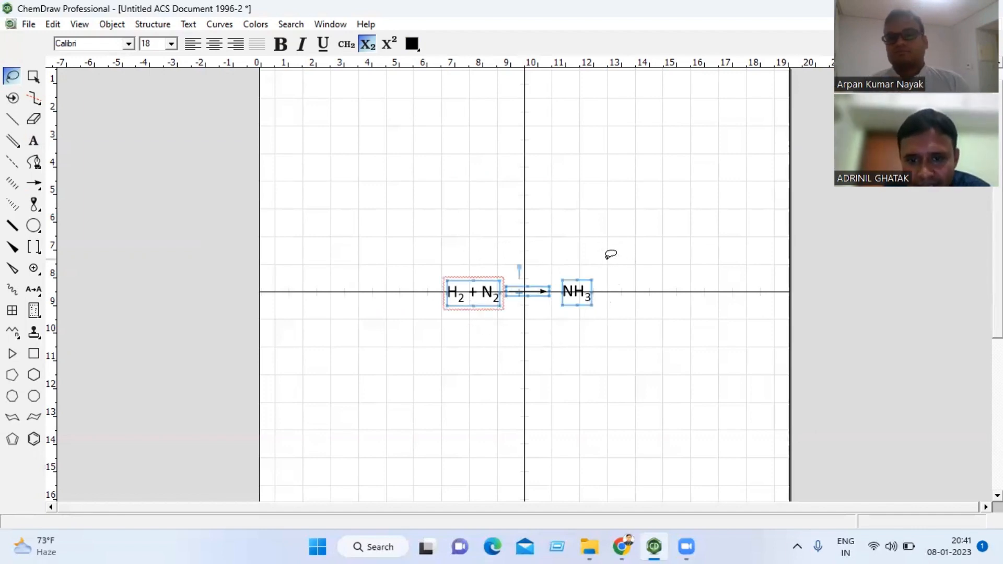
{"action": "right_click", "coordinate": [578, 290]}
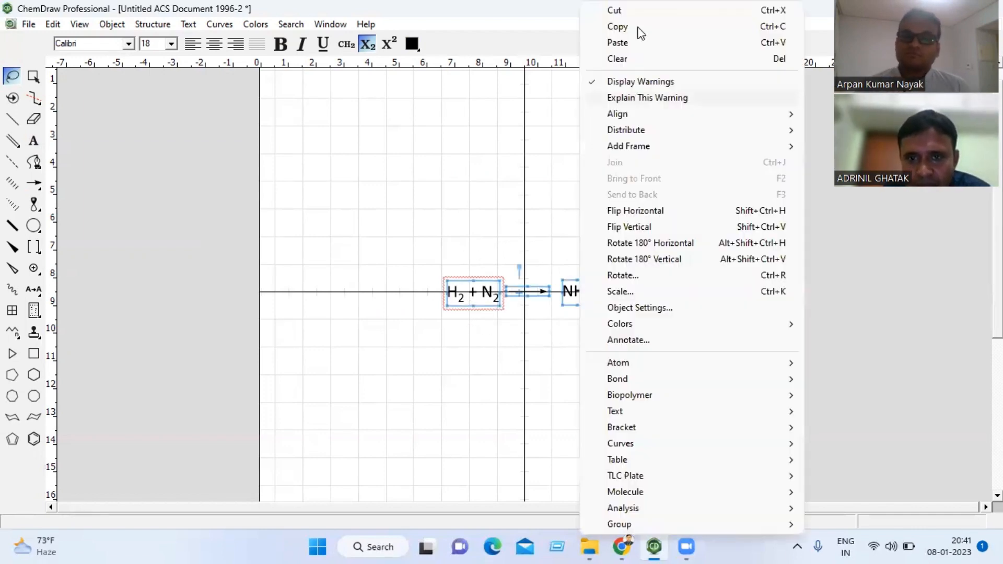
{"action": "left_click", "coordinate": [618, 28]}
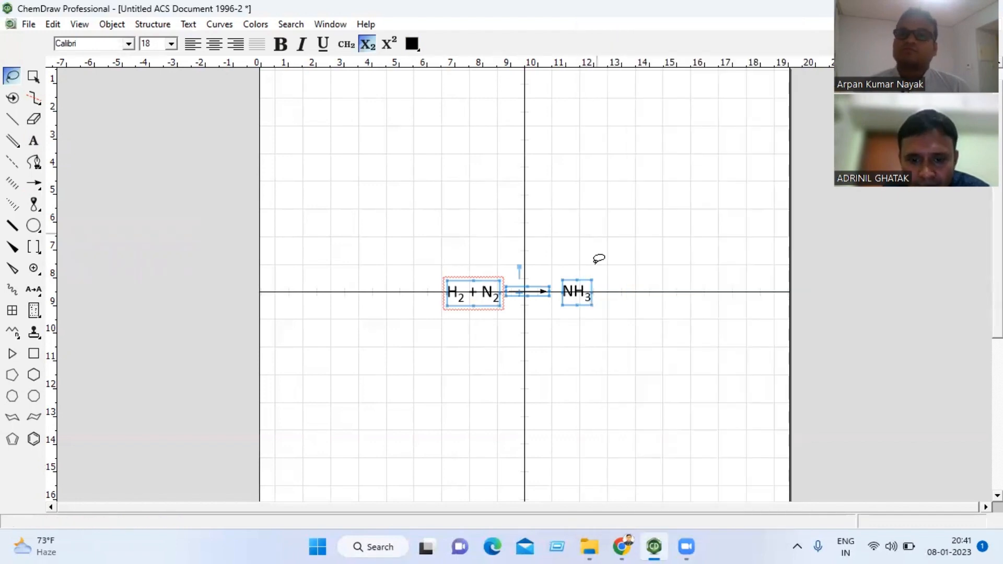
- Open Microsoft Word 2010 and paste the copied reaction into the blank document
{"action": "left_click", "coordinate": [378, 547]}
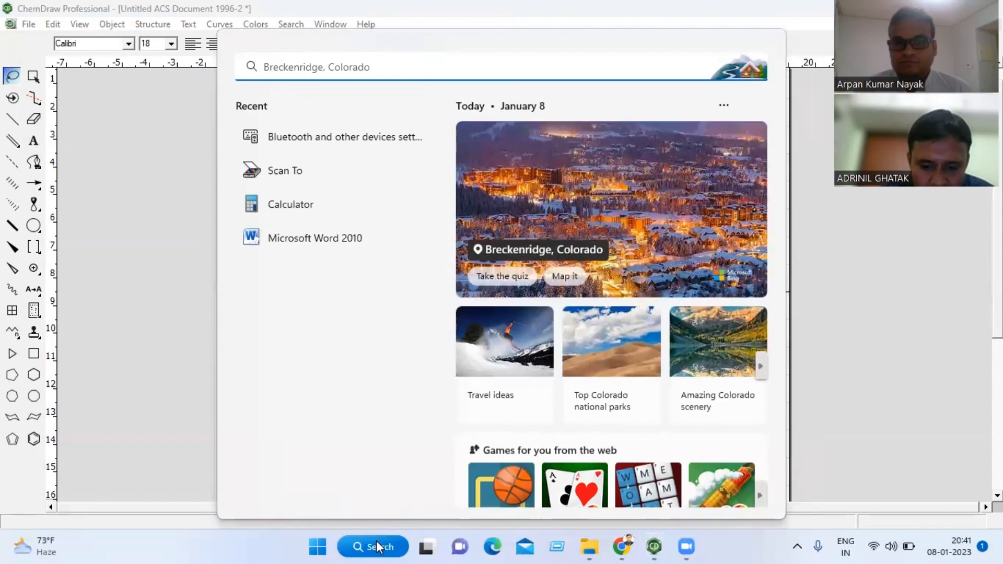
{"action": "type", "text": "MIR"}
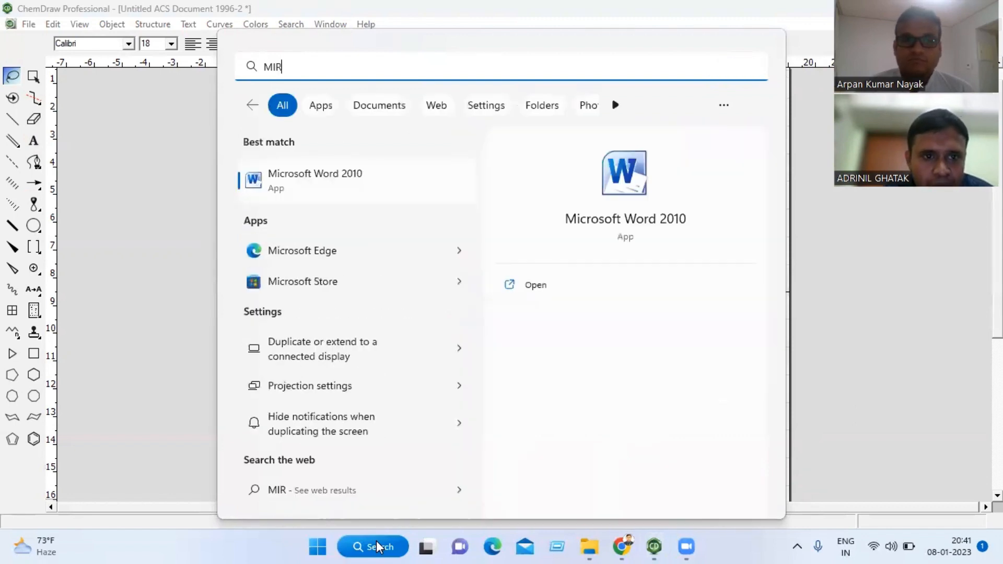
{"action": "left_click", "coordinate": [317, 174]}
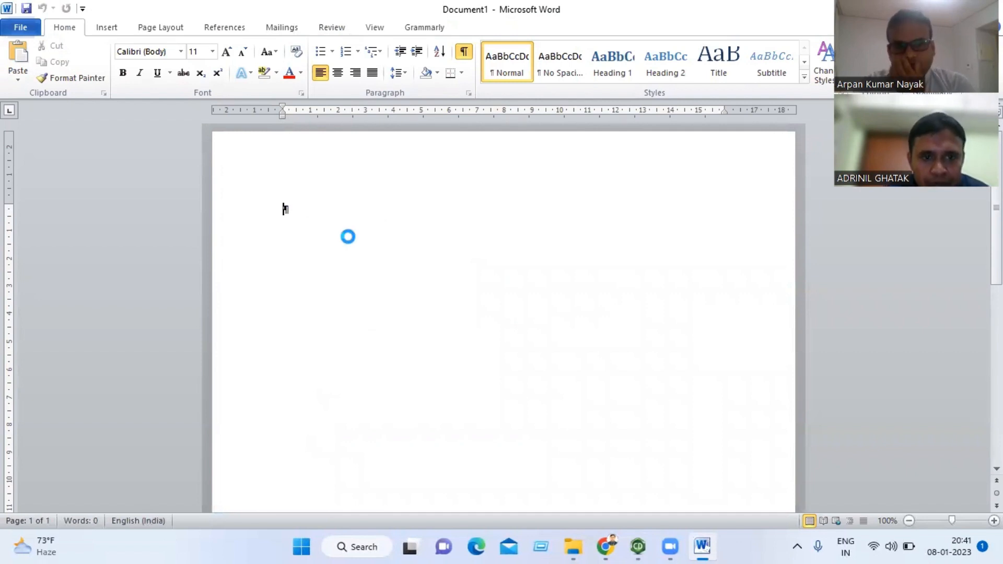
{"action": "key", "text": "ctrl+v"}
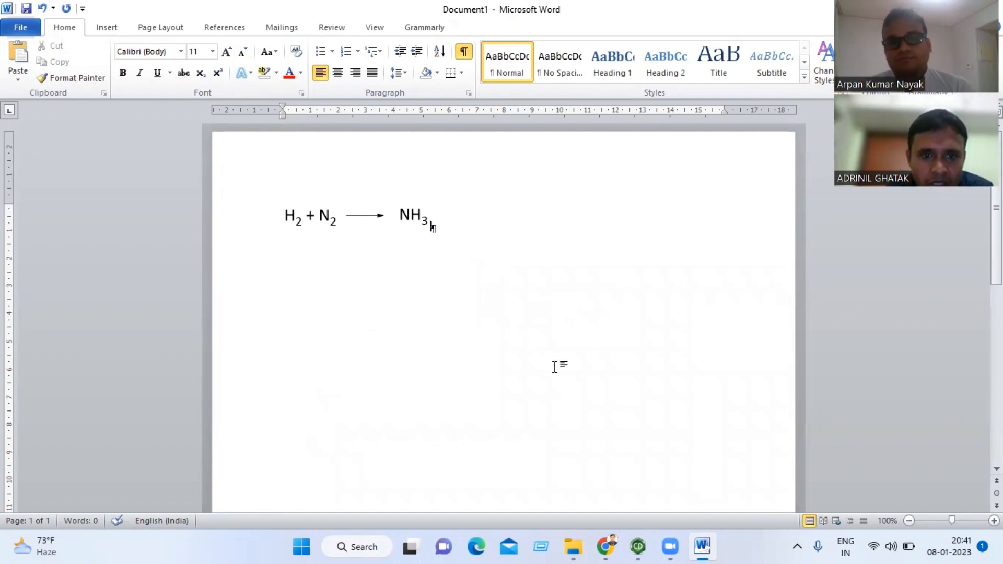
- Switch back to ChemDraw and close it without saving the untitled ACS document
{"action": "left_click", "coordinate": [638, 547]}
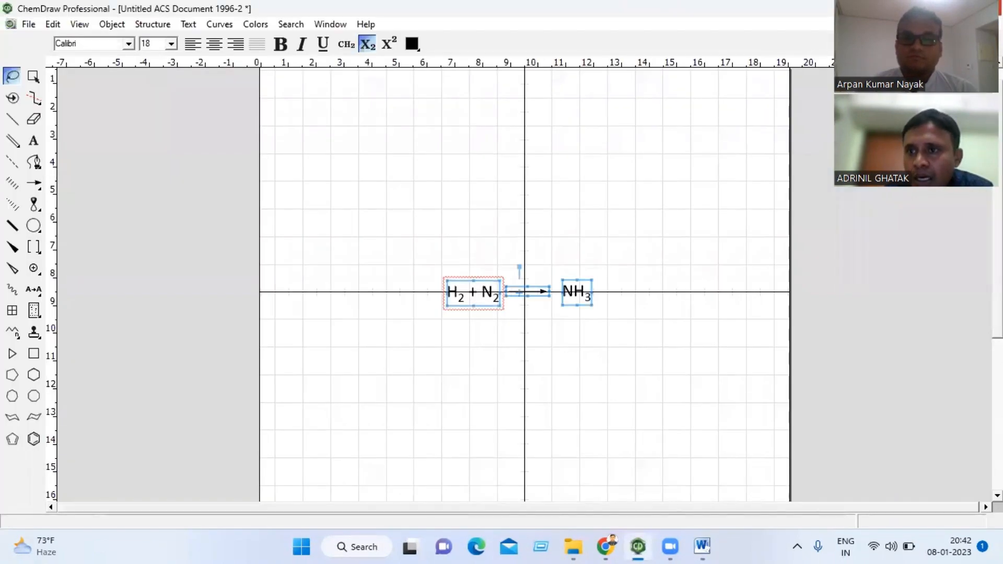
{"action": "left_click", "coordinate": [991, 8]}
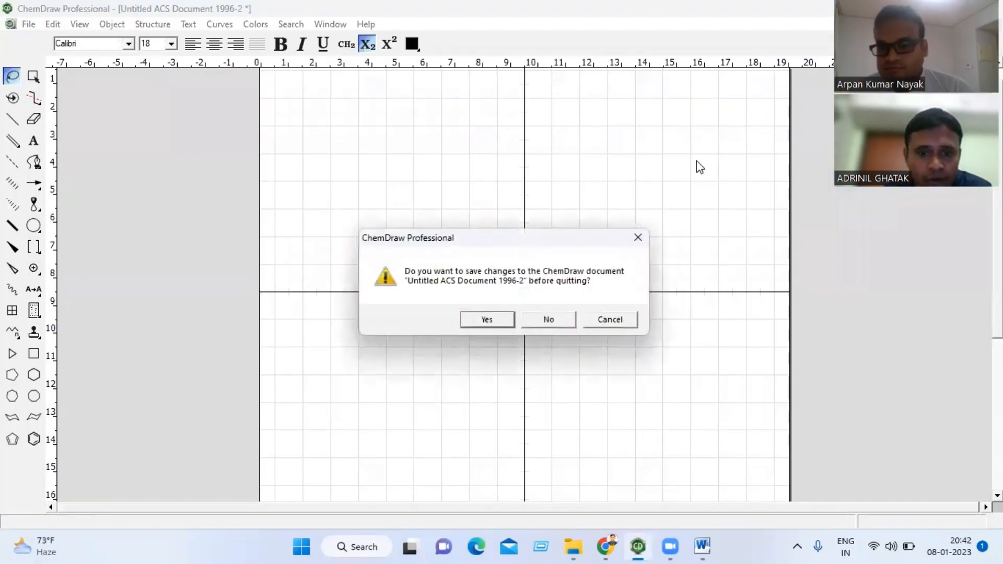
{"action": "left_click", "coordinate": [545, 321]}
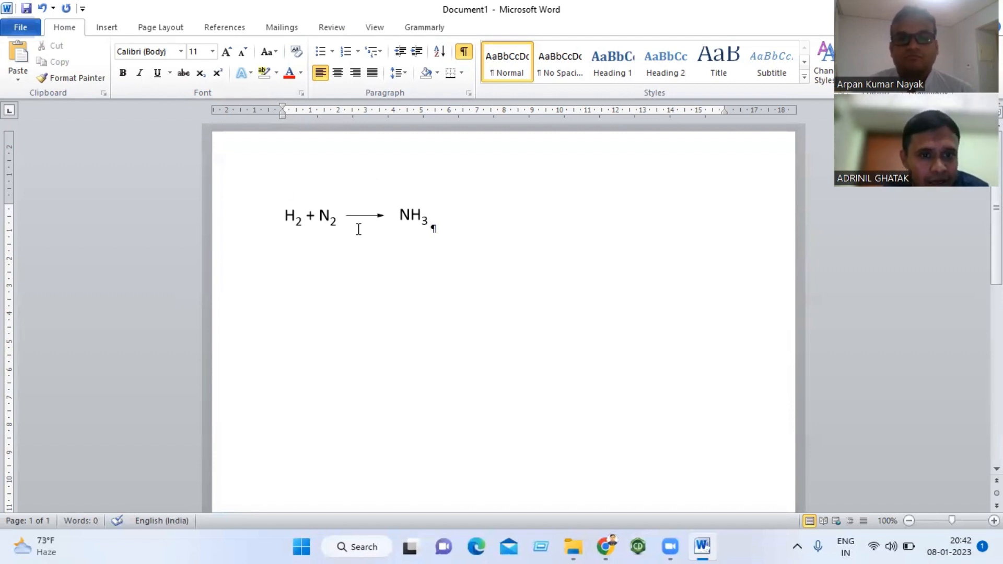
- Open the reaction embedded in the Word document for editing in ChemDraw
{"action": "left_click", "coordinate": [309, 221]}
{"action": "double_click", "coordinate": [308, 217]}
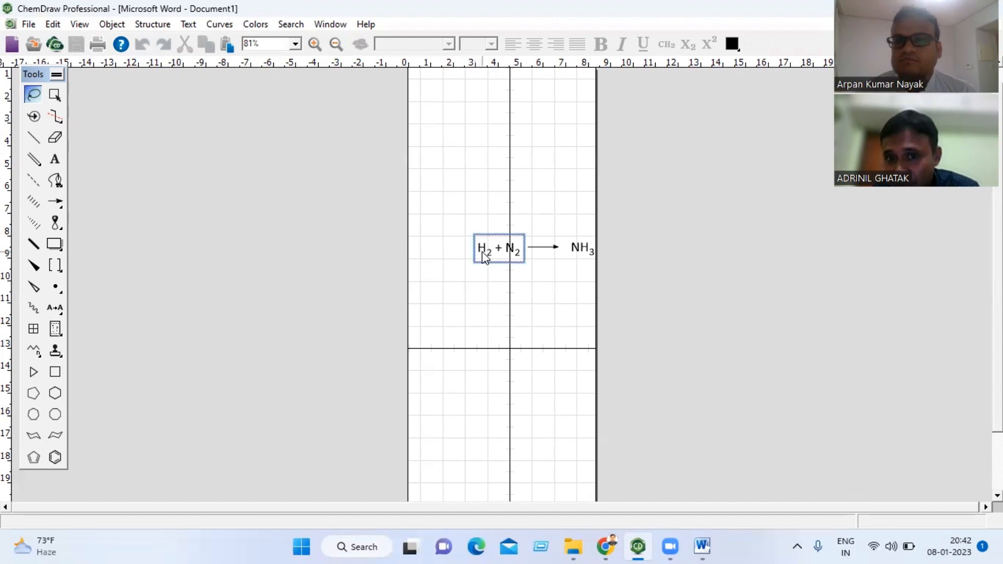
{"action": "mouse_move", "coordinate": [484, 256]}
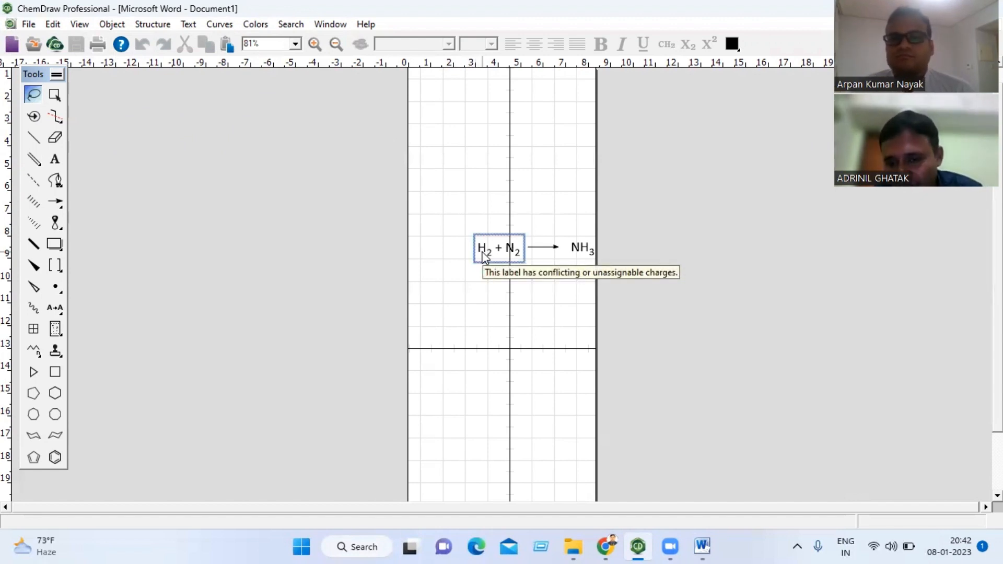
- Open a new ACS Document 1996 style sheet and paste the copied reaction into it without changing the document settings
{"action": "left_click", "coordinate": [27, 26]}
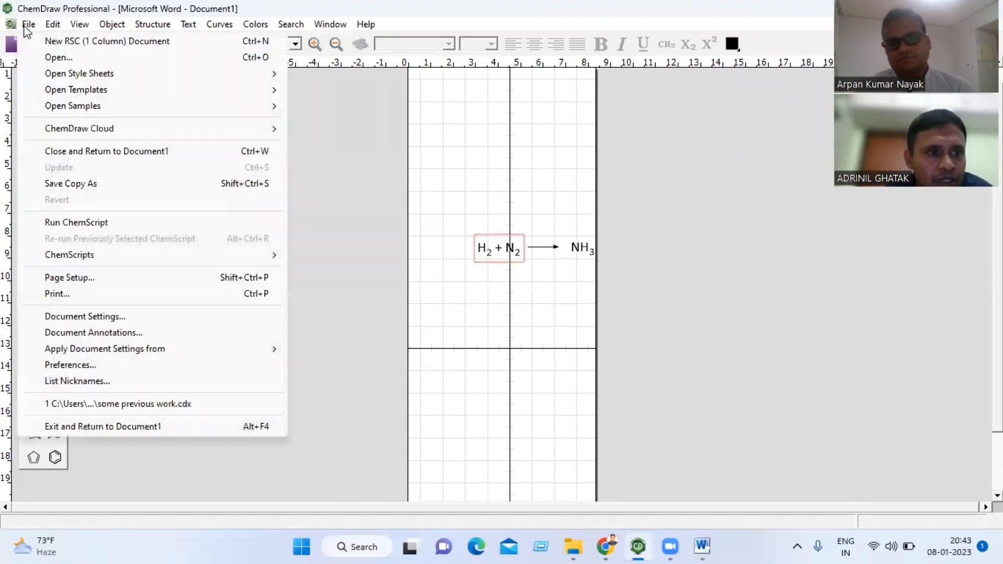
{"action": "mouse_move", "coordinate": [53, 75]}
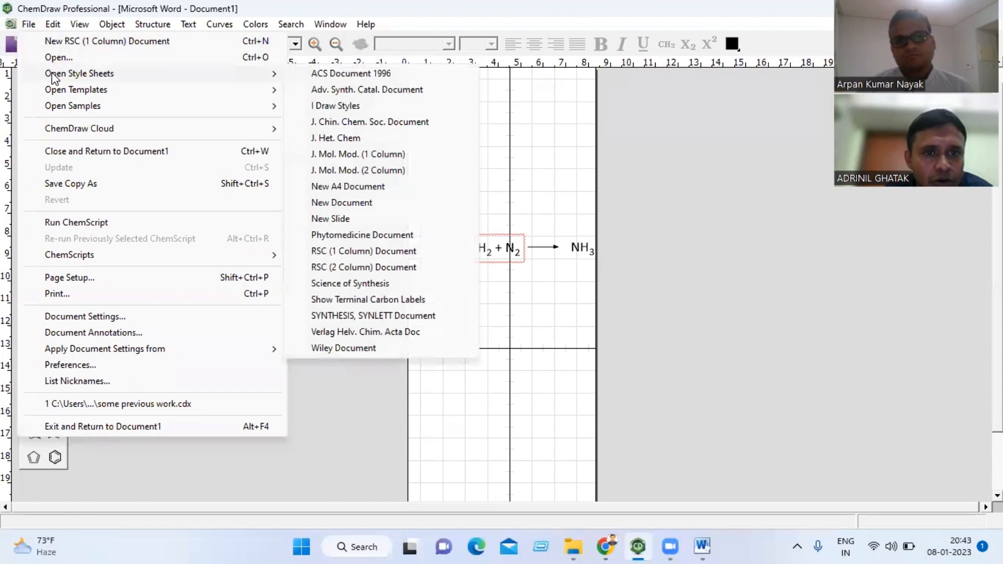
{"action": "left_click", "coordinate": [336, 73]}
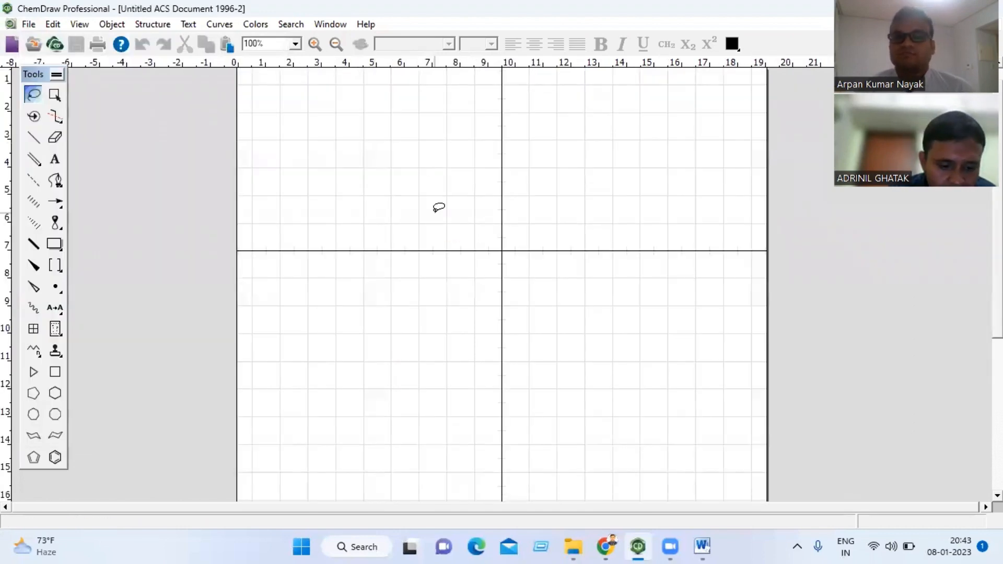
{"action": "key", "text": "ctrl+v"}
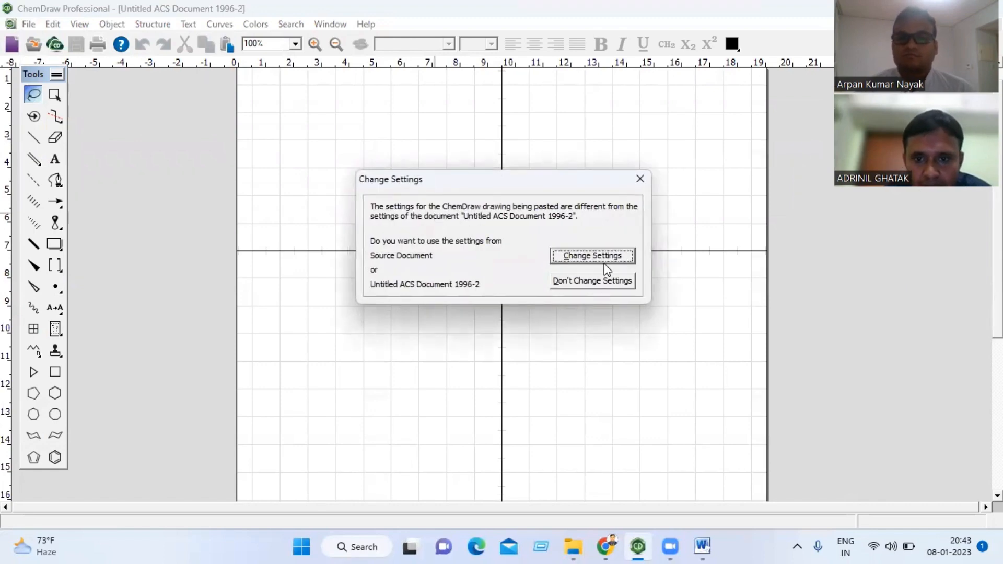
{"action": "left_click", "coordinate": [589, 281]}
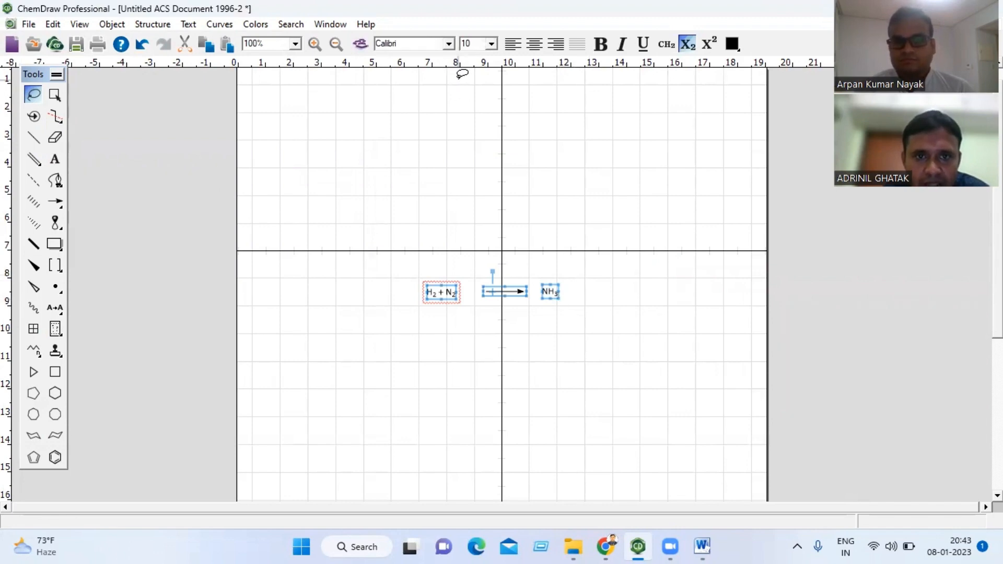
- Set the pasted reaction's font to Arial at 16 points, applying that size to the Atom Label document settings as well
{"action": "left_click", "coordinate": [450, 45]}
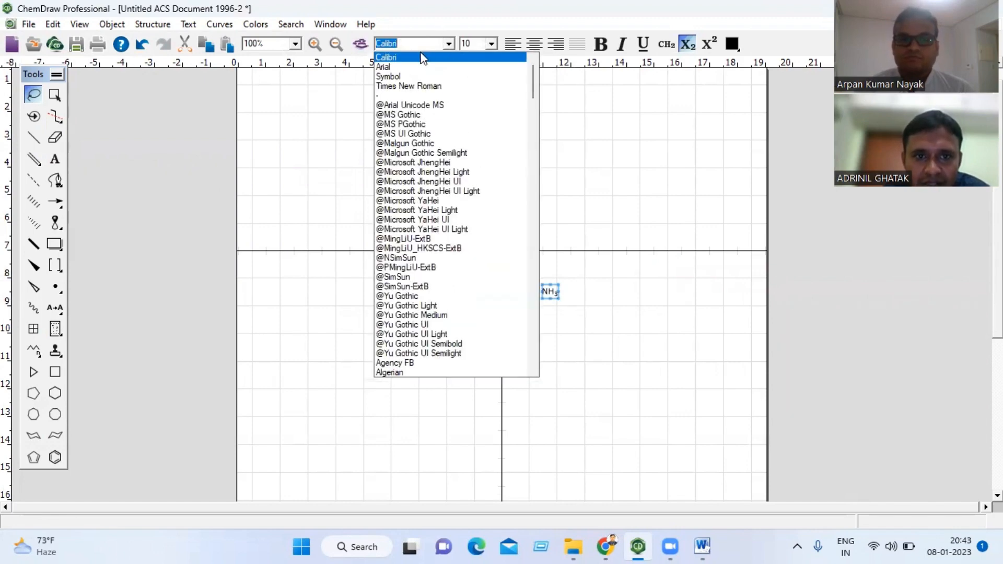
{"action": "left_click", "coordinate": [408, 73]}
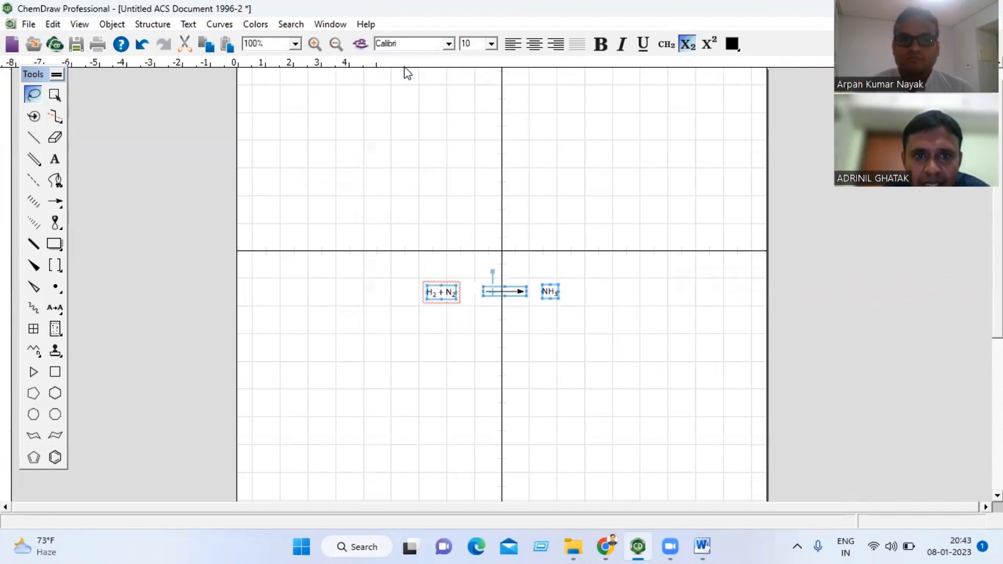
{"action": "left_click", "coordinate": [491, 44]}
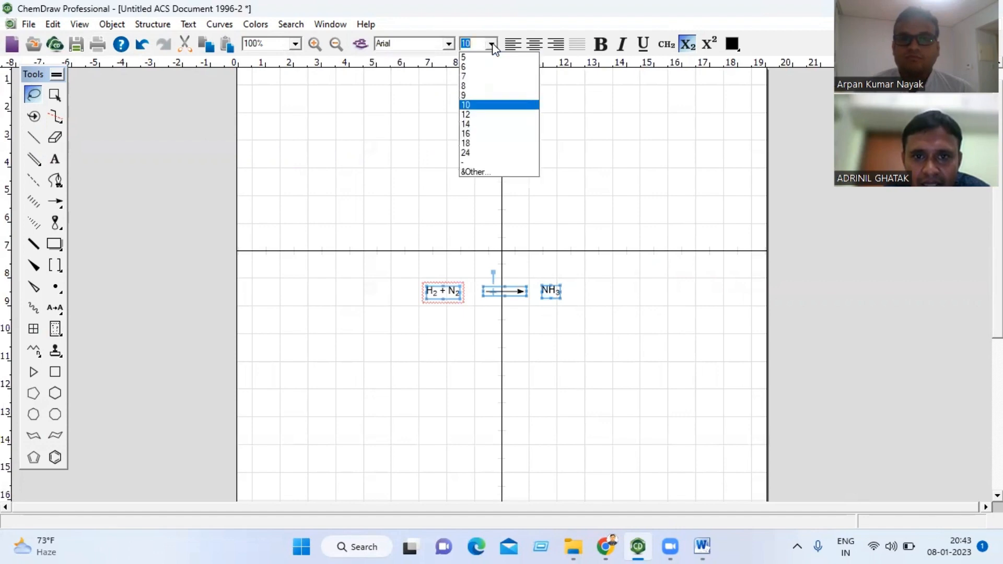
{"action": "left_click", "coordinate": [475, 134]}
{"action": "left_click", "coordinate": [544, 317]}
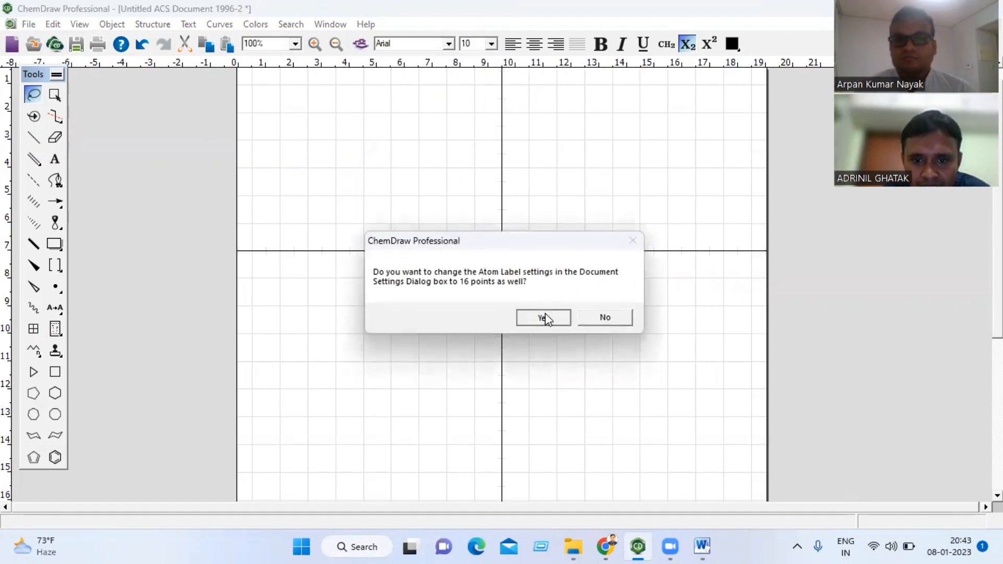
- Move the pasted reaction up onto the page's horizontal grid line, and close the Word document without saving it
{"action": "left_click_drag", "start_coordinate": [480, 293], "coordinate": [451, 251]}
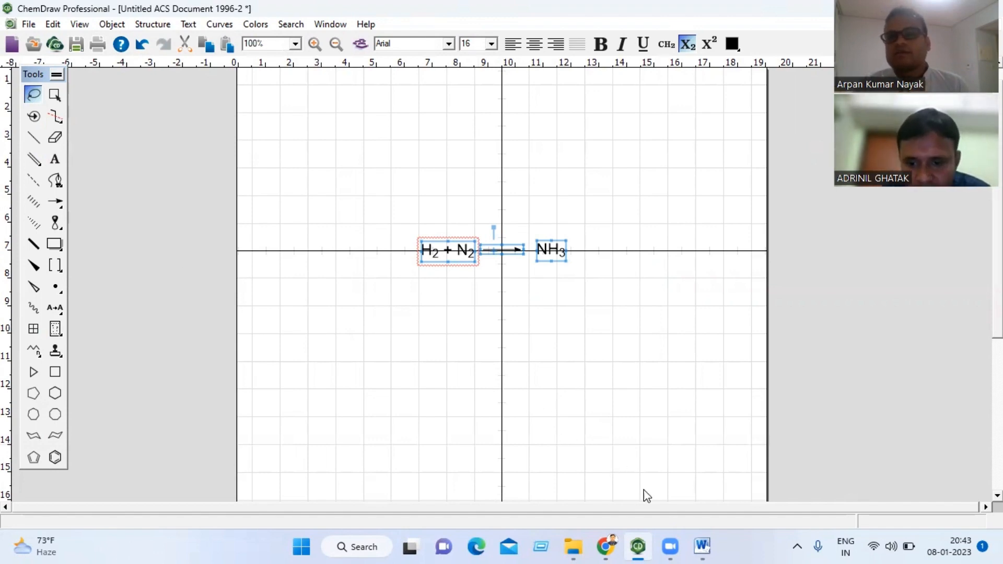
{"action": "left_click", "coordinate": [702, 547]}
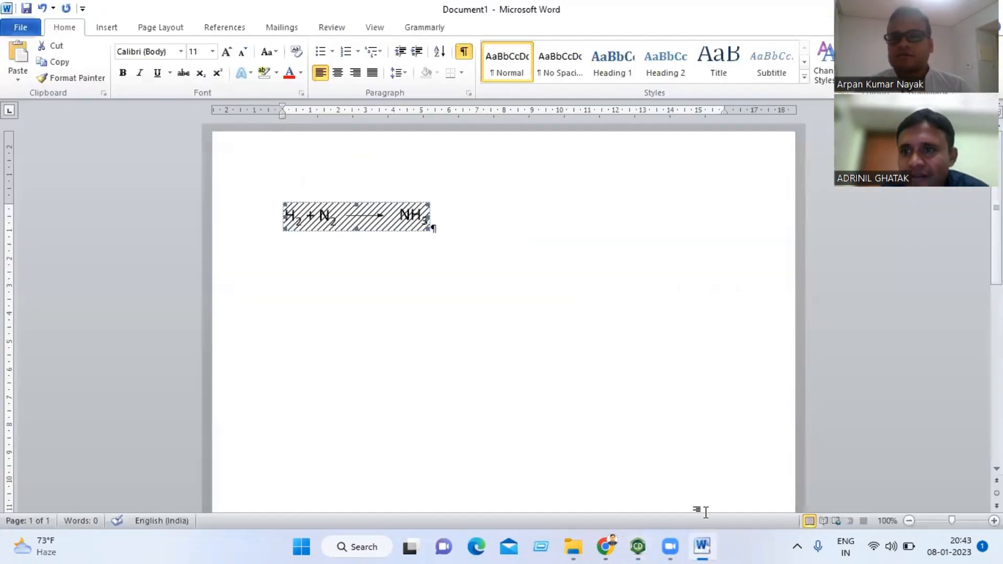
{"action": "left_click", "coordinate": [989, 8]}
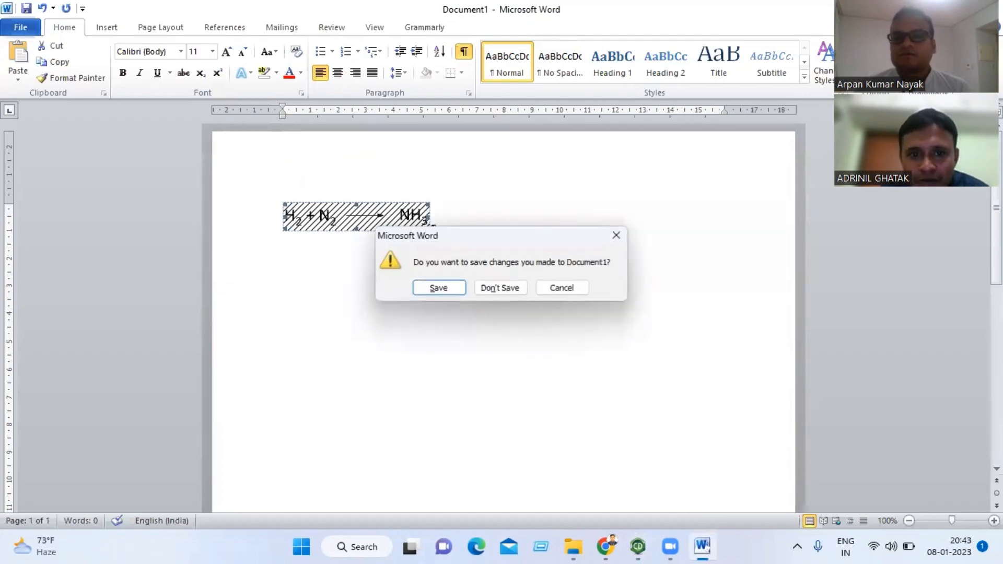
{"action": "left_click", "coordinate": [495, 290]}
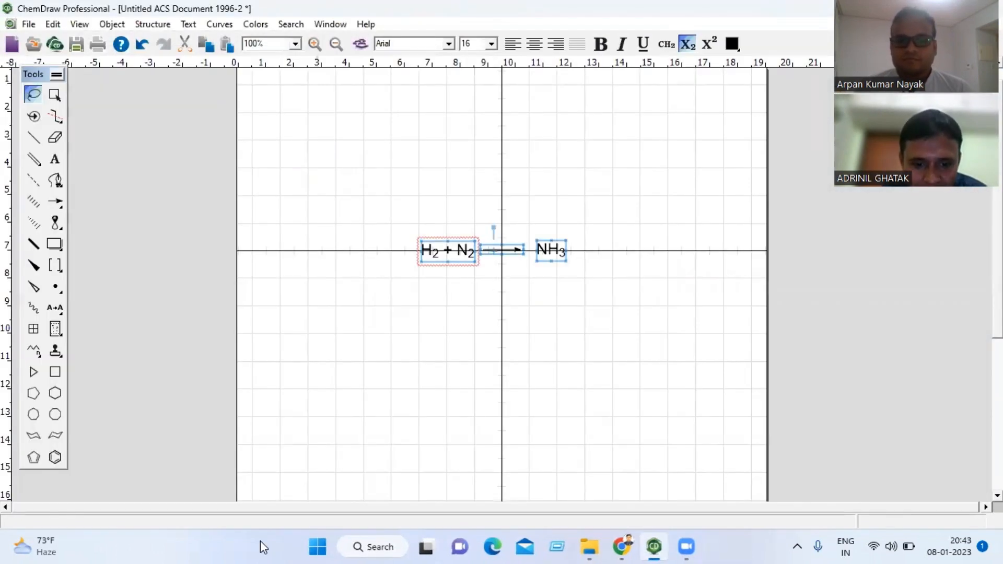
- Open Microsoft PowerPoint 2010 and delete the title and subtitle placeholders from the first slide
{"action": "left_click", "coordinate": [374, 546]}
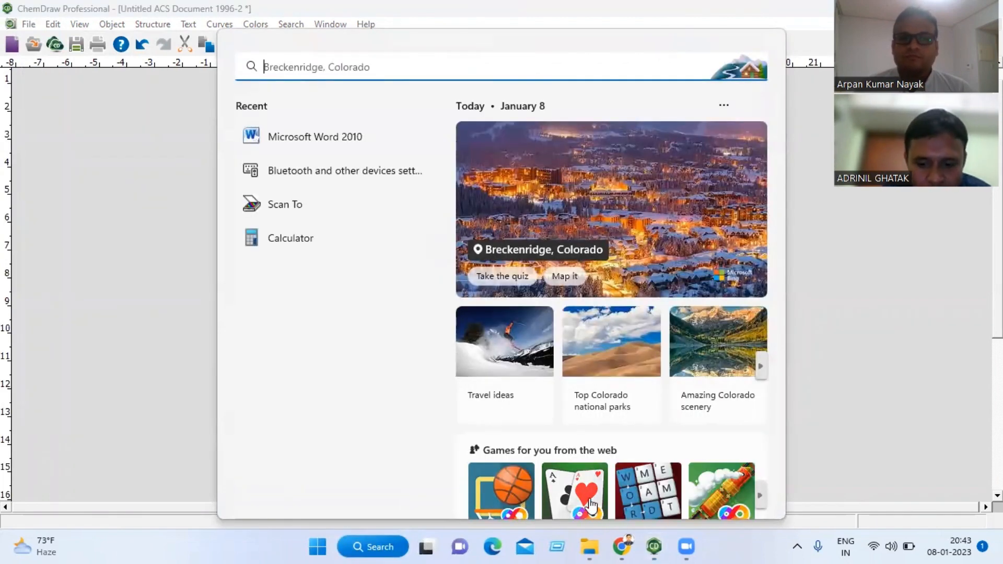
{"action": "type", "text": "POWER"}
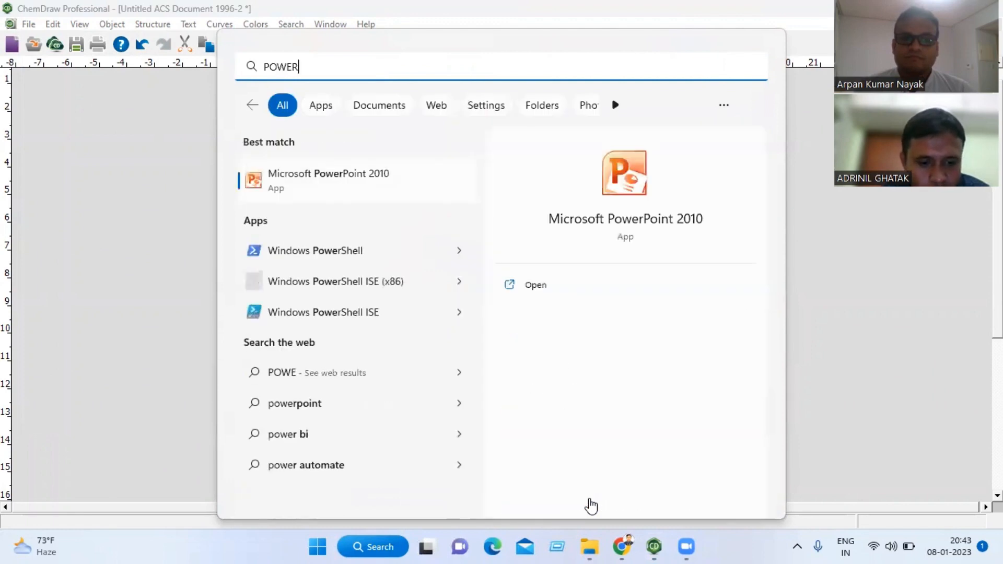
{"action": "left_click", "coordinate": [315, 178]}
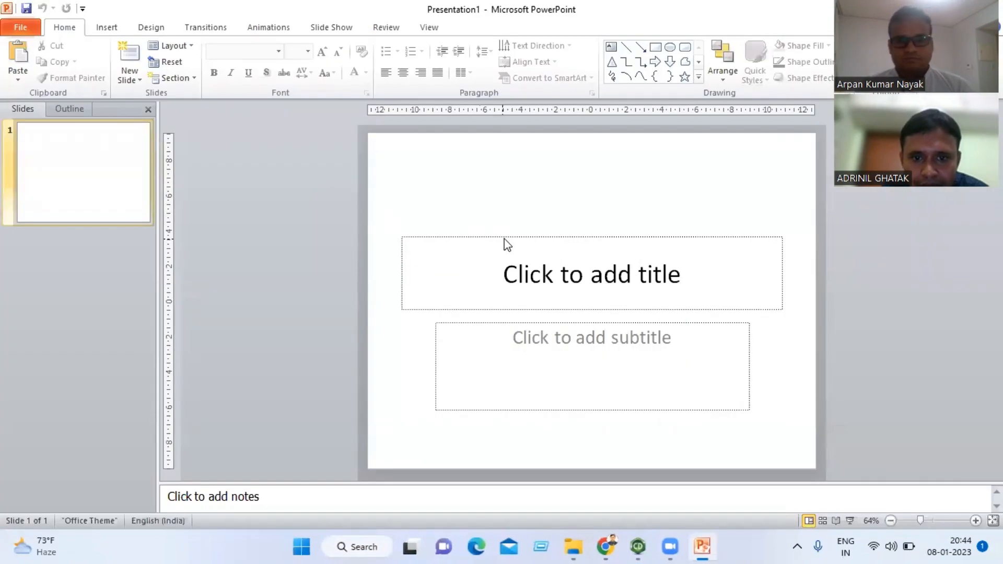
{"action": "left_click", "coordinate": [504, 240]}
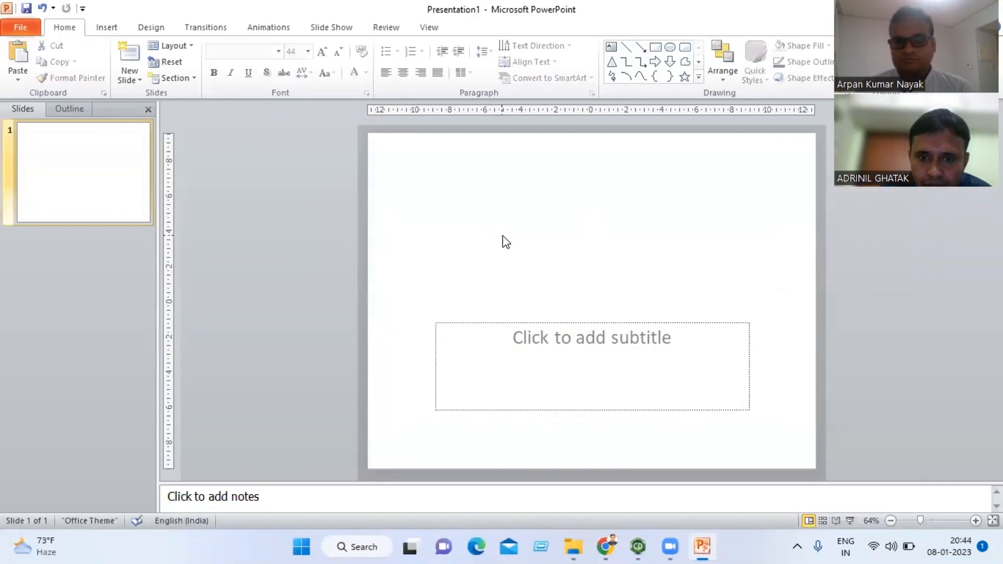
{"action": "left_click", "coordinate": [496, 323]}
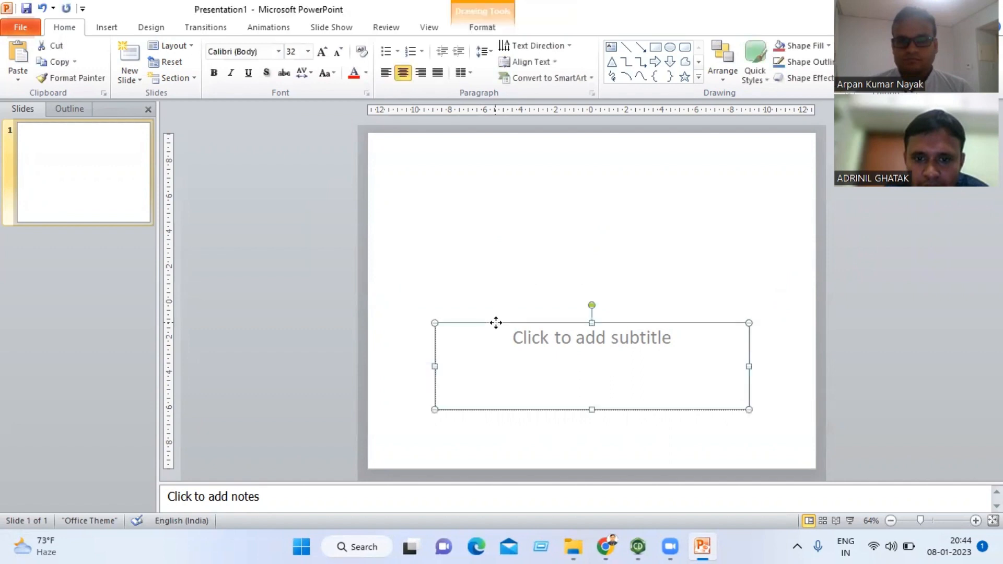
{"action": "key", "text": "Delete"}
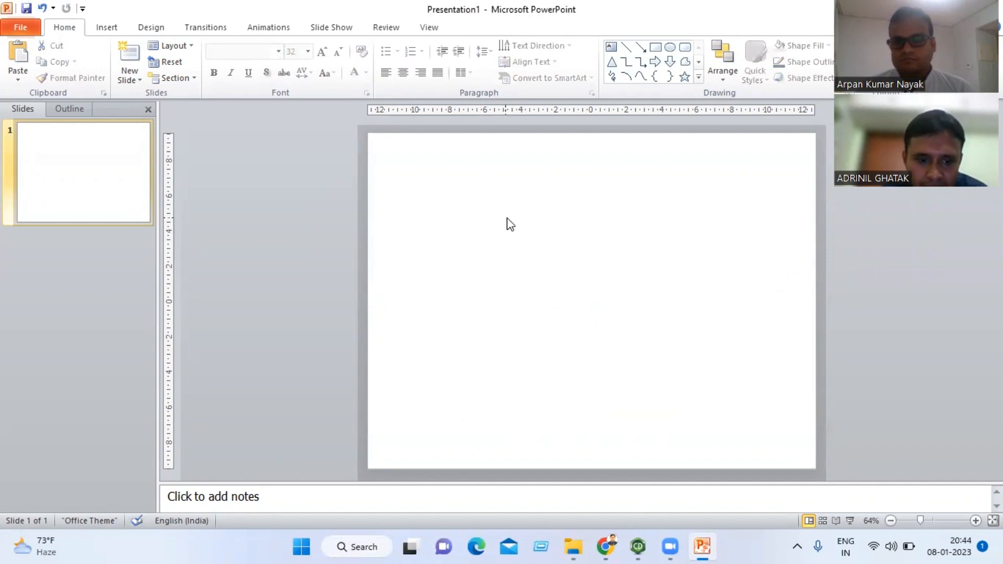
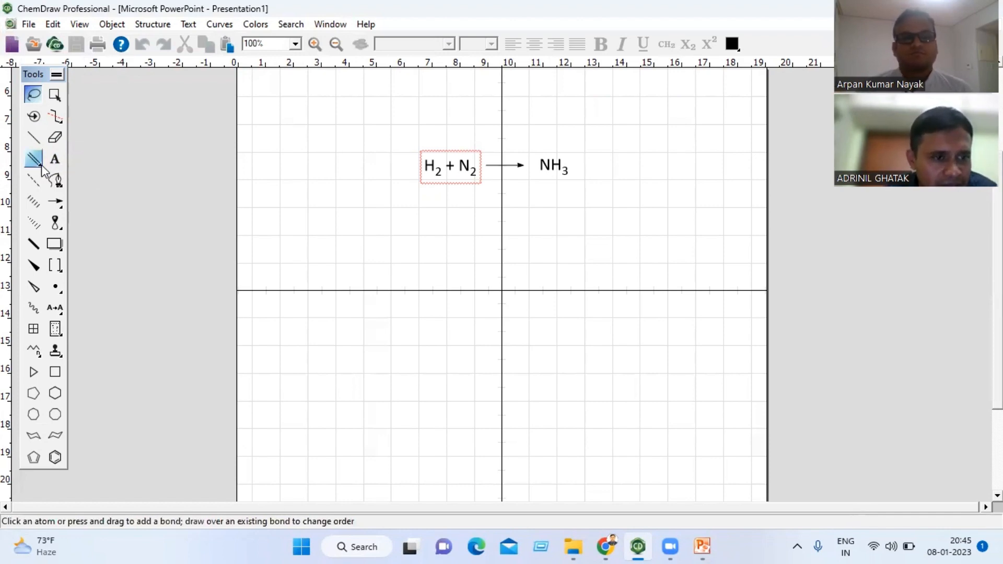
{"action": "left_click", "coordinate": [41, 170]}
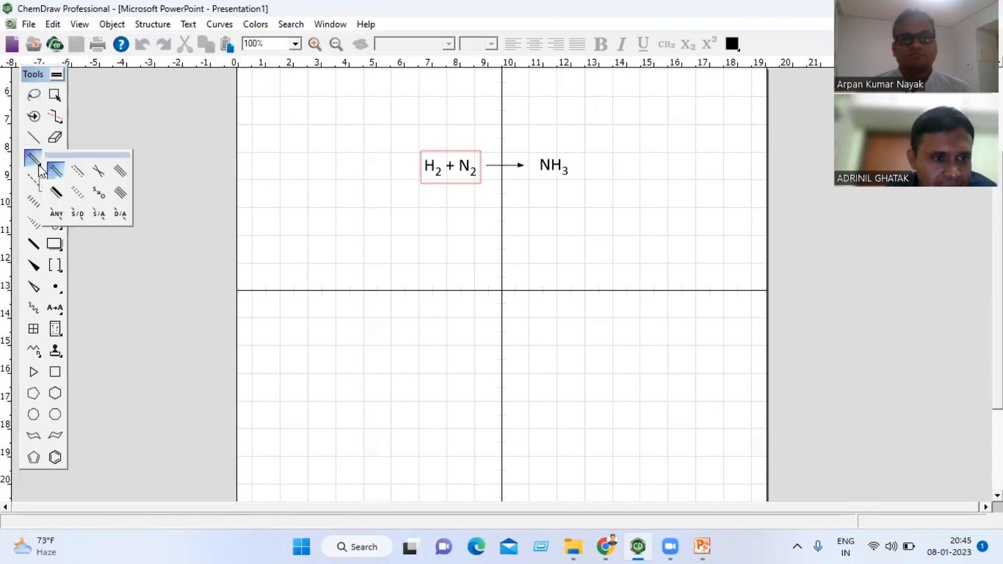
{"action": "left_click", "coordinate": [70, 154]}
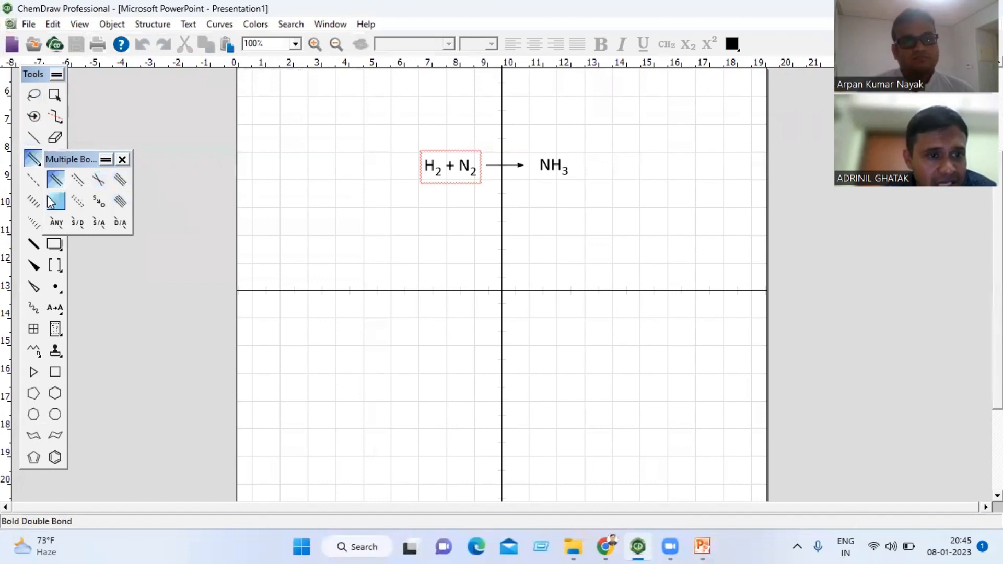
{"action": "left_click", "coordinate": [122, 159]}
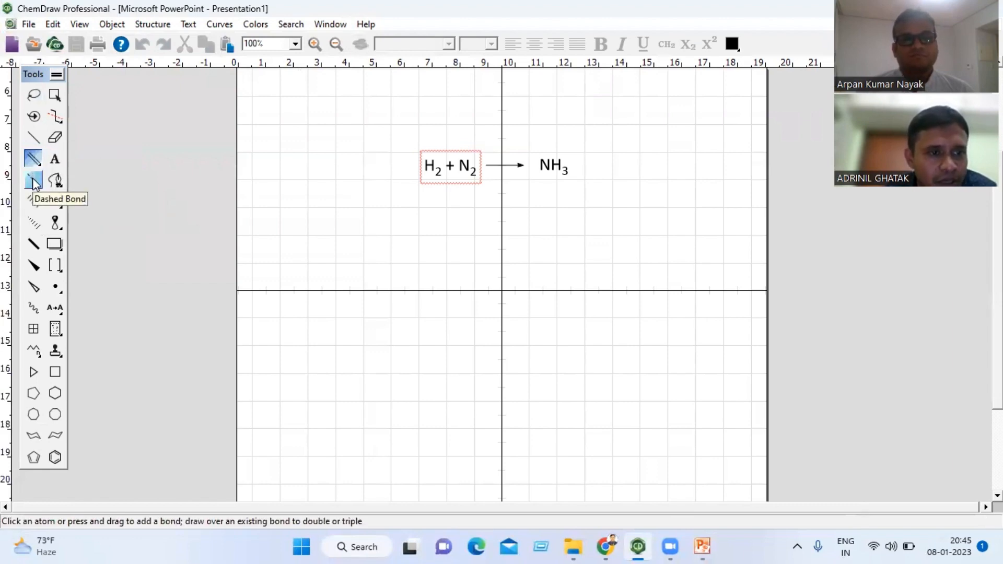
- Place two separate N atom labels side by side below the reaction, in the left half of the page
{"action": "left_click", "coordinate": [56, 159]}
{"action": "left_click", "coordinate": [344, 238]}
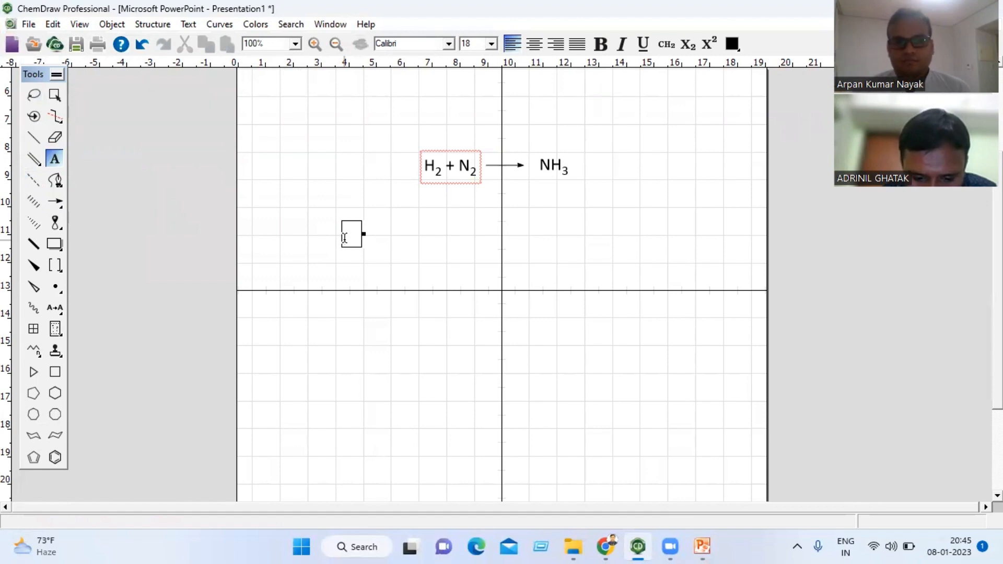
{"action": "type", "text": "N"}
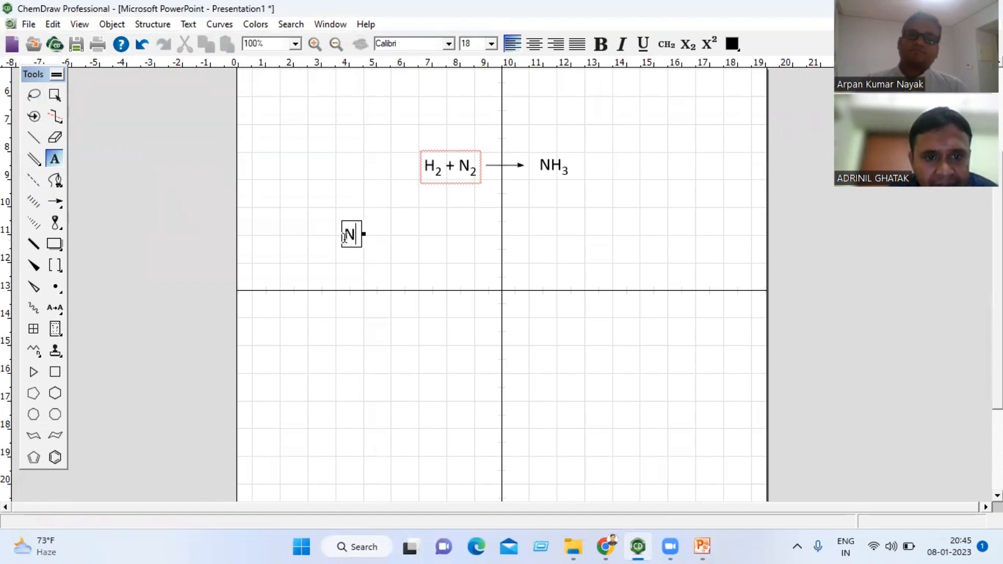
{"action": "left_click", "coordinate": [392, 234]}
{"action": "type", "text": "N"}
- Align the second N label horizontally with the first and join the two atoms with a dashed bond
{"action": "left_click", "coordinate": [33, 94]}
{"action": "left_click", "coordinate": [393, 230]}
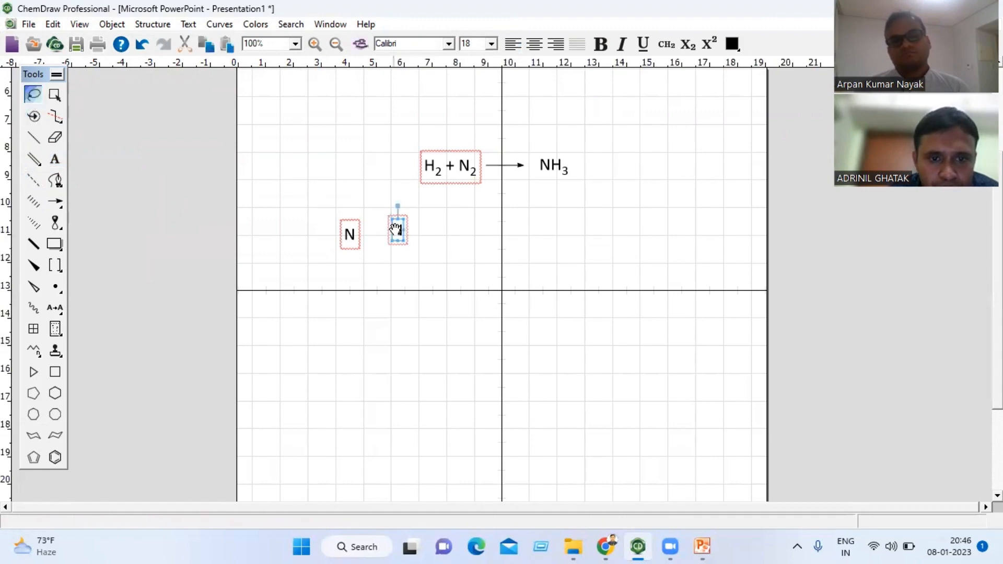
{"action": "left_click_drag", "start_coordinate": [396, 229], "coordinate": [395, 235]}
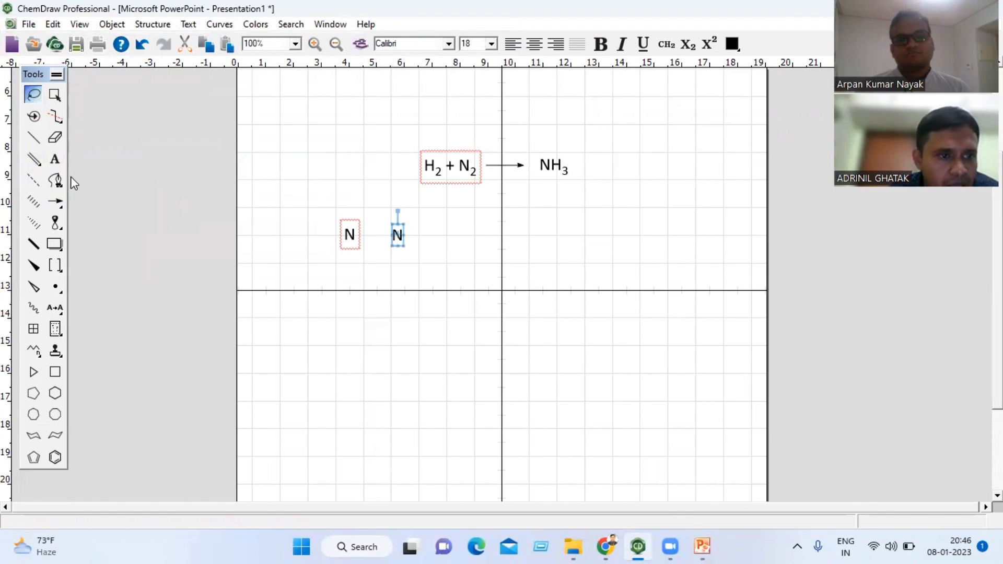
{"action": "left_click", "coordinate": [33, 181]}
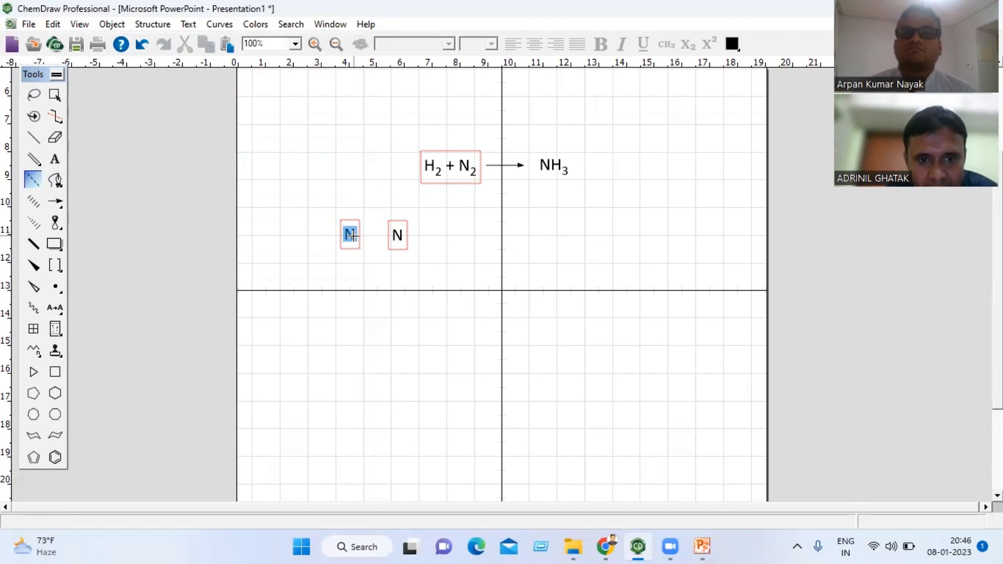
{"action": "left_click_drag", "start_coordinate": [350, 234], "coordinate": [390, 236]}
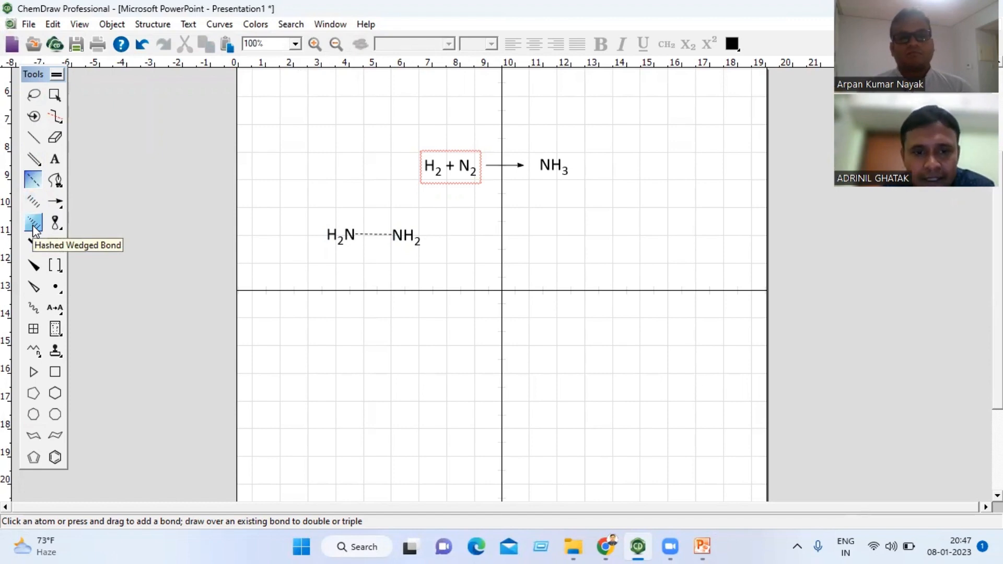
- Place a C atom label below the NH3 product and draw two single bonds from it, one straight up and one toward the lower left
{"action": "left_click", "coordinate": [55, 161]}
{"action": "left_click", "coordinate": [573, 276]}
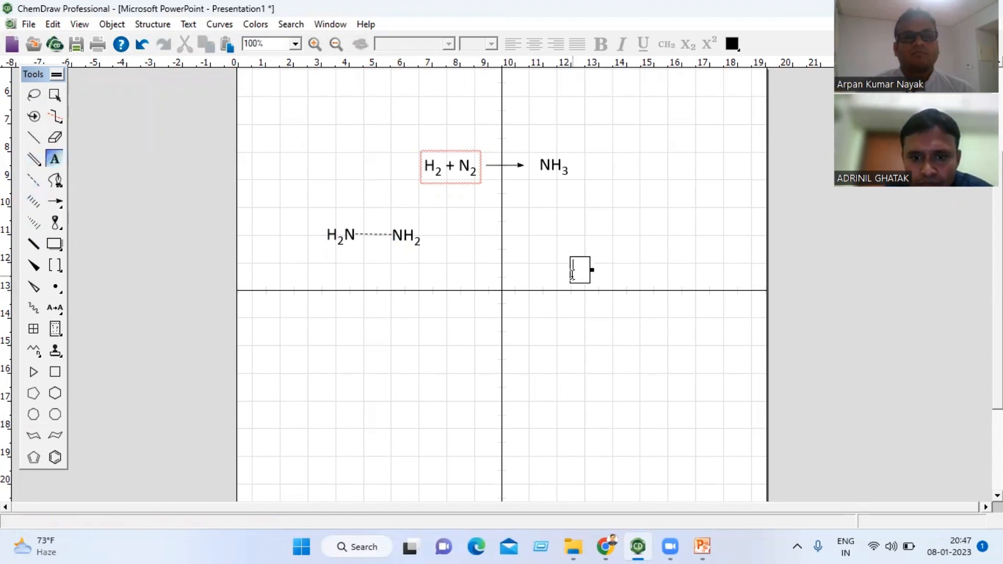
{"action": "type", "text": "C"}
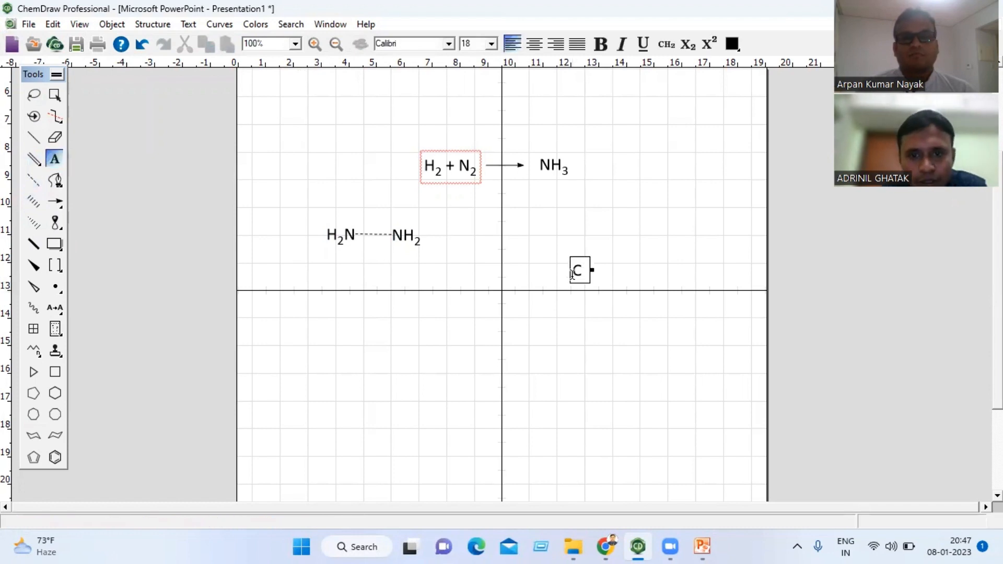
{"action": "left_click", "coordinate": [31, 139]}
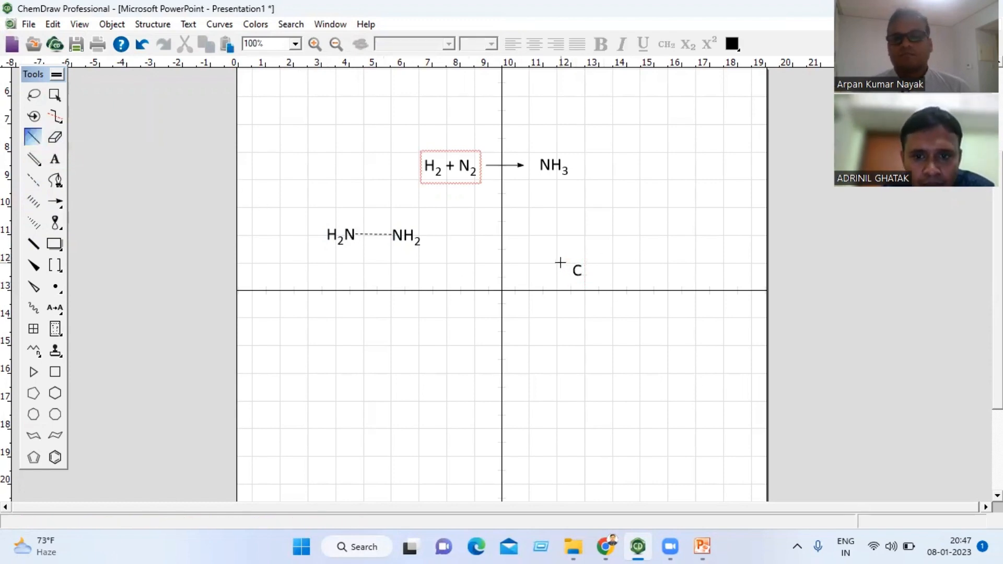
{"action": "double_click", "coordinate": [578, 269]}
{"action": "left_click", "coordinate": [577, 269]}
{"action": "left_click_drag", "start_coordinate": [577, 269], "coordinate": [548, 287]}
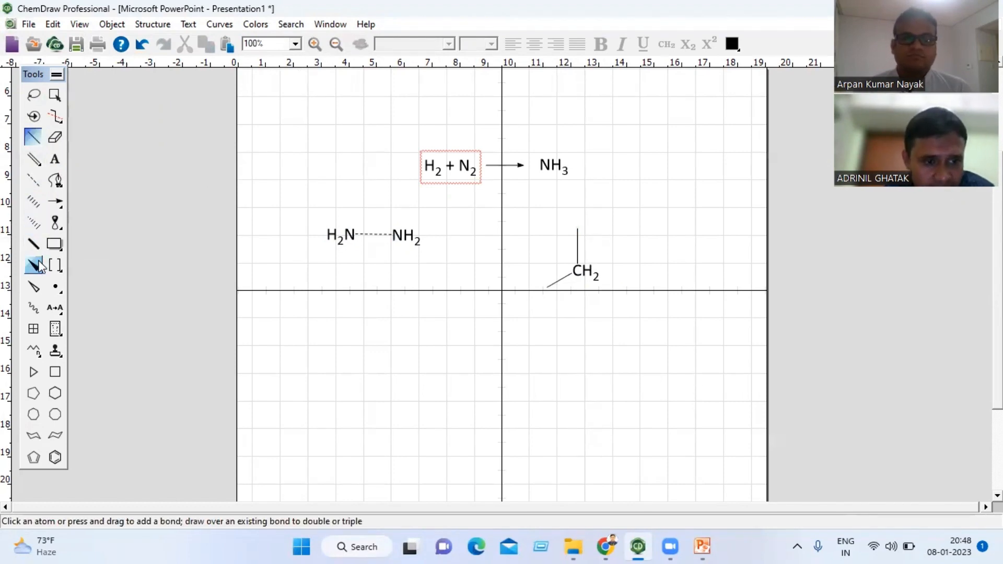
- Draw a hashed wedged bond from the carbon toward the upper right and a solid wedged bond toward the lower right
{"action": "left_click", "coordinate": [34, 225]}
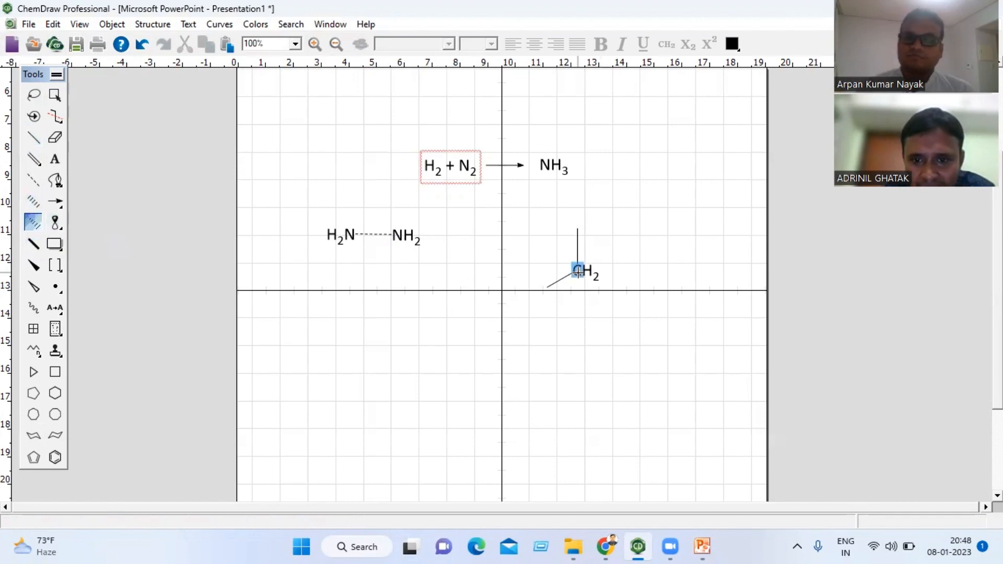
{"action": "left_click_drag", "start_coordinate": [578, 270], "coordinate": [609, 258]}
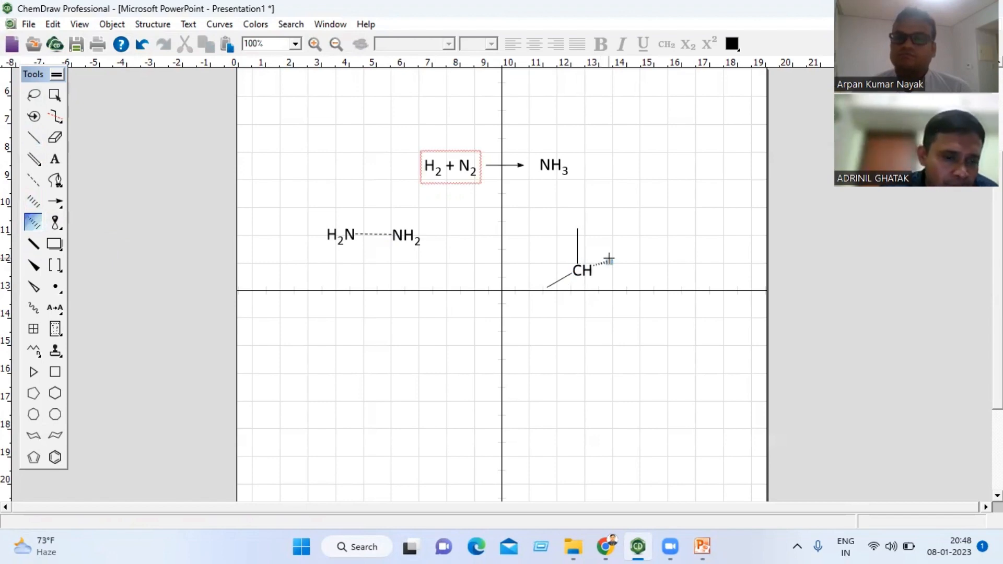
{"action": "left_click", "coordinate": [34, 267]}
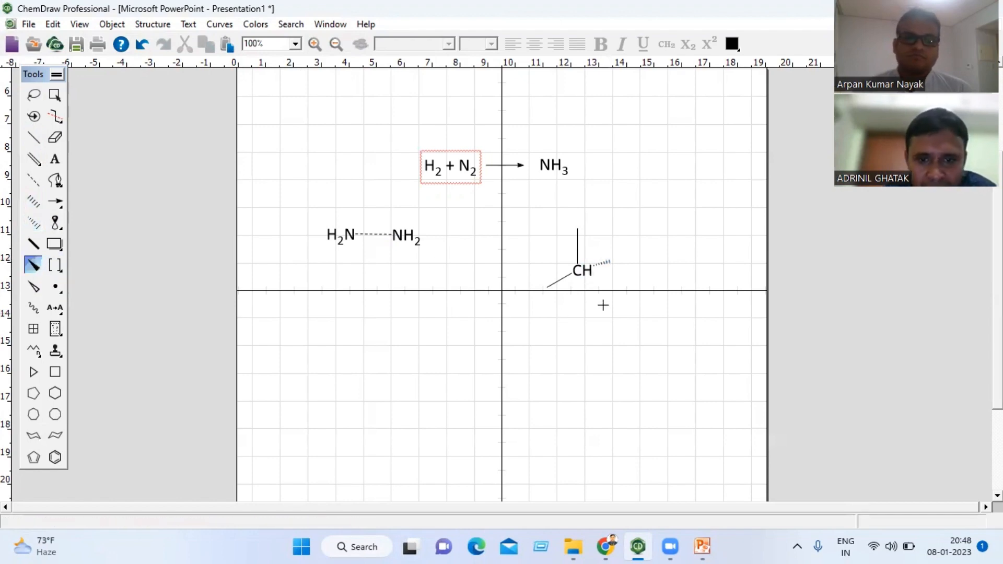
{"action": "left_click_drag", "start_coordinate": [577, 270], "coordinate": [605, 294]}
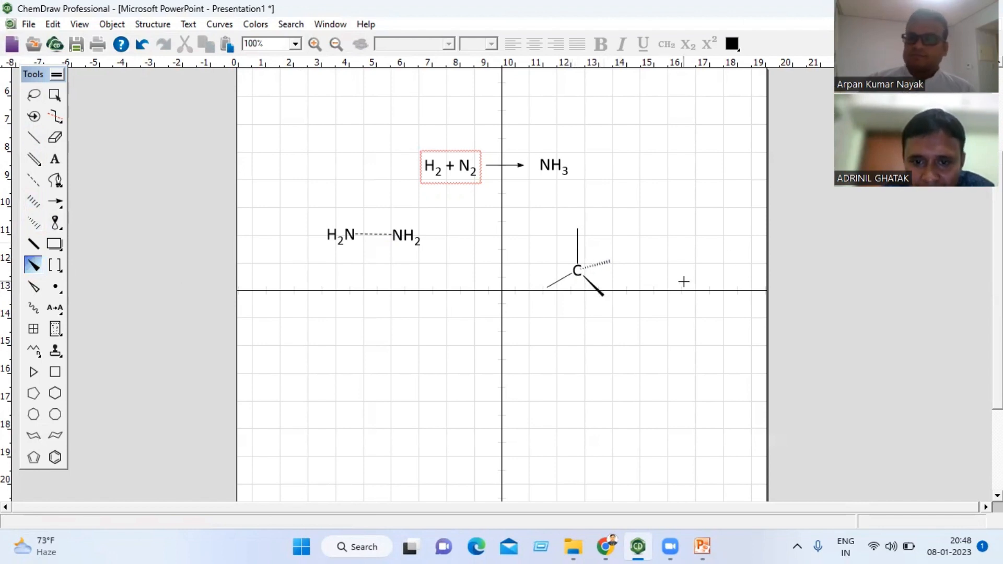
- Label the free ends of all four bonds around the carbon with H to complete the methane structure
{"action": "left_click", "coordinate": [55, 159]}
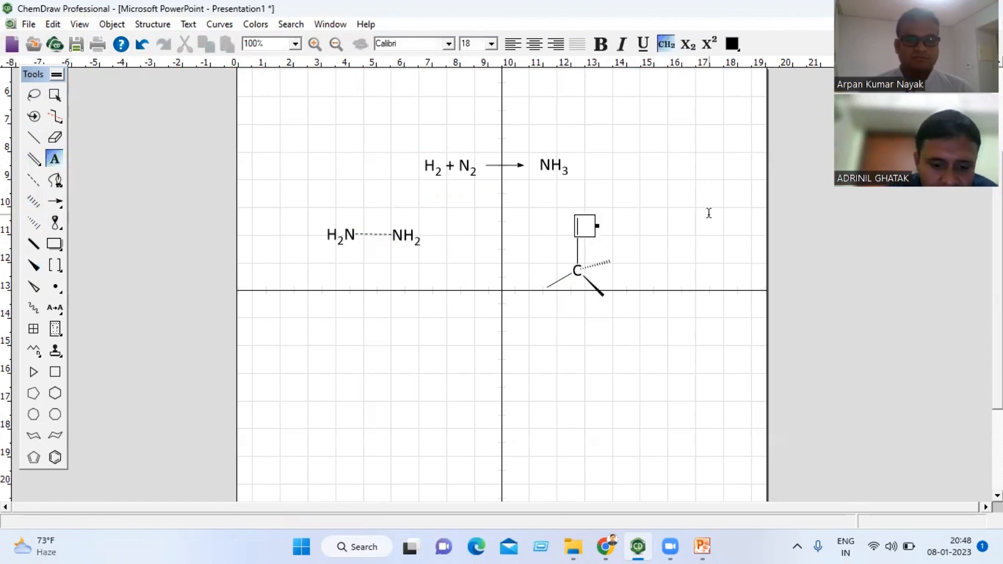
{"action": "type", "text": "H"}
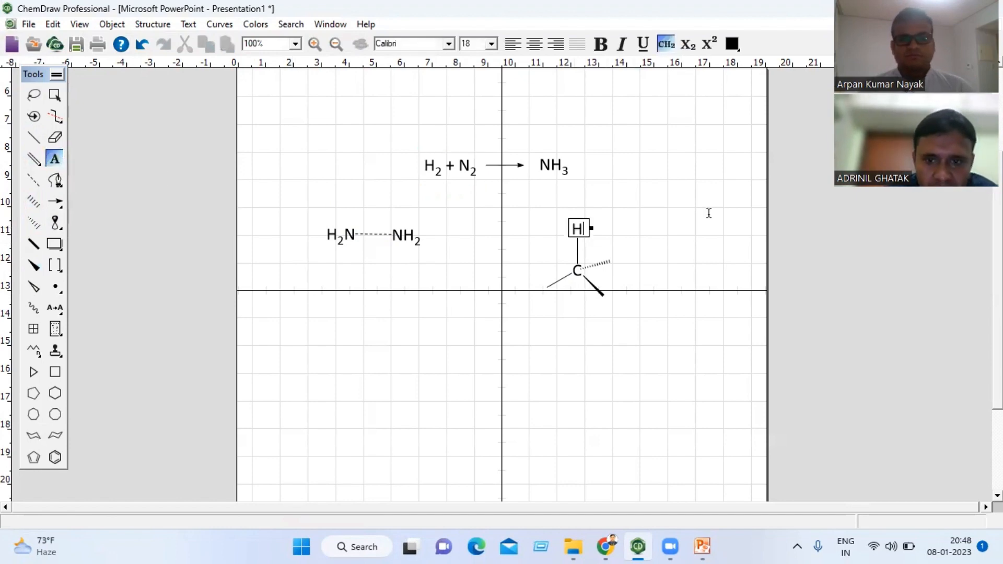
{"action": "left_click", "coordinate": [547, 286]}
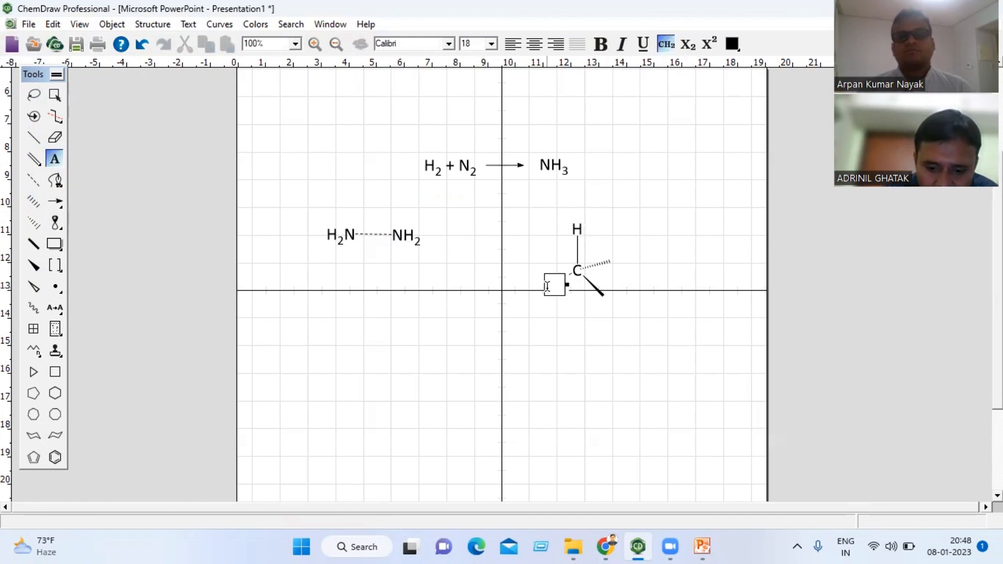
{"action": "type", "text": "H"}
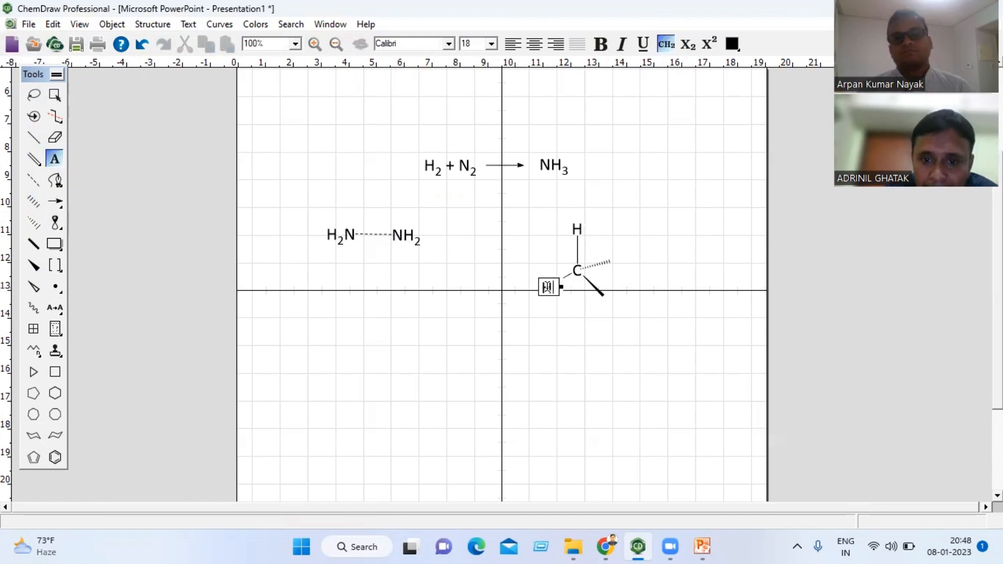
{"action": "left_click", "coordinate": [609, 263]}
{"action": "type", "text": "H"}
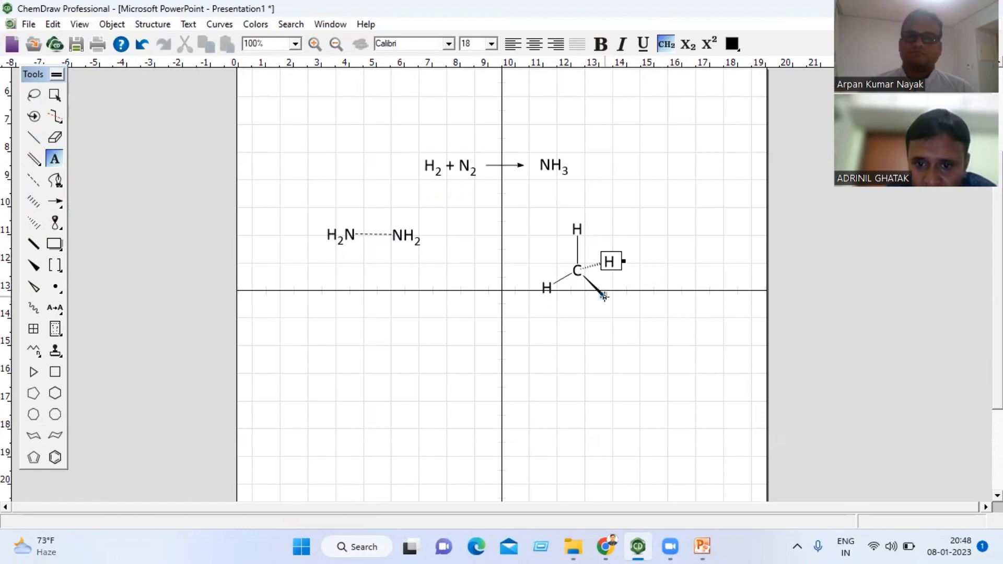
{"action": "type", "text": "H"}
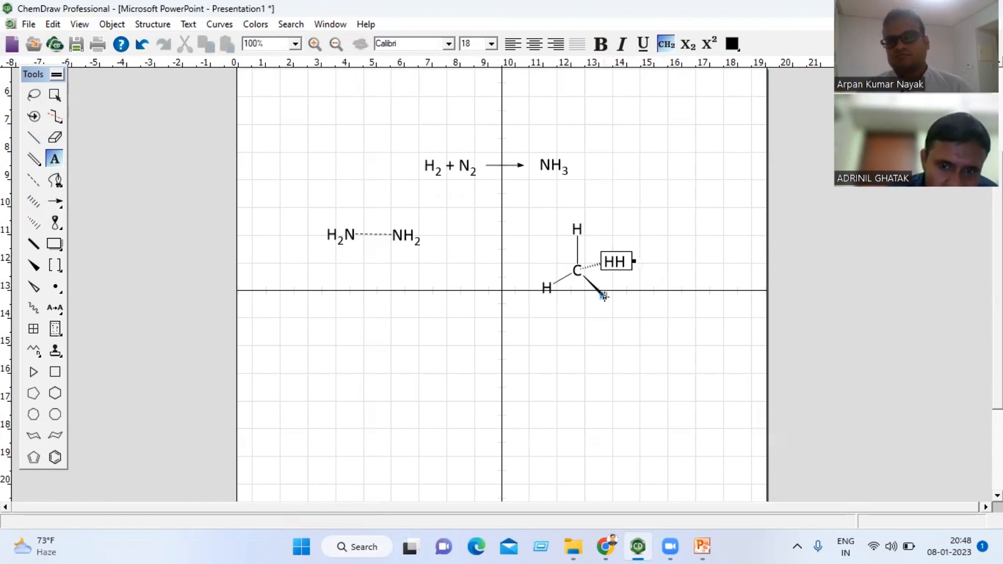
{"action": "key", "text": "BackSpace"}
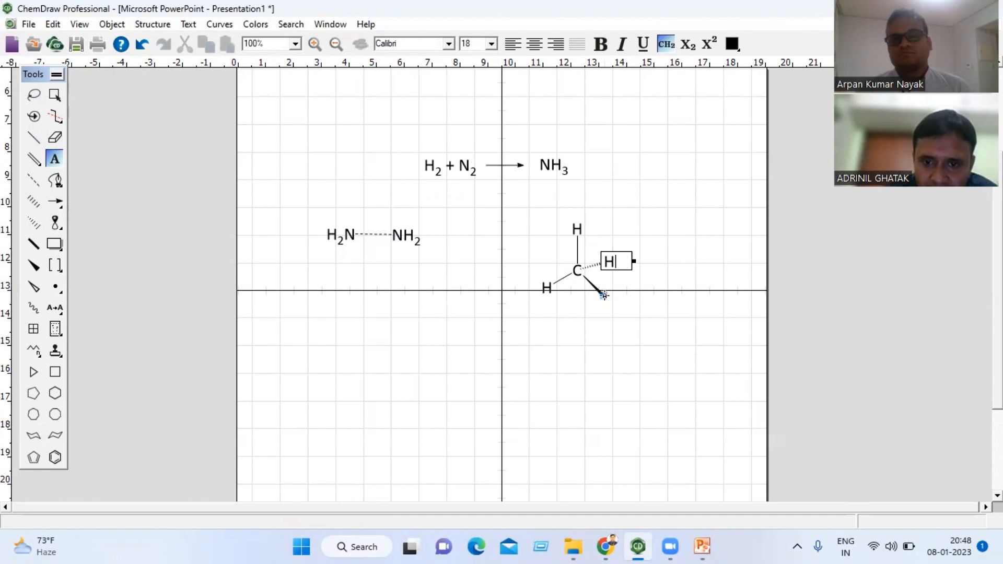
{"action": "left_click", "coordinate": [603, 294]}
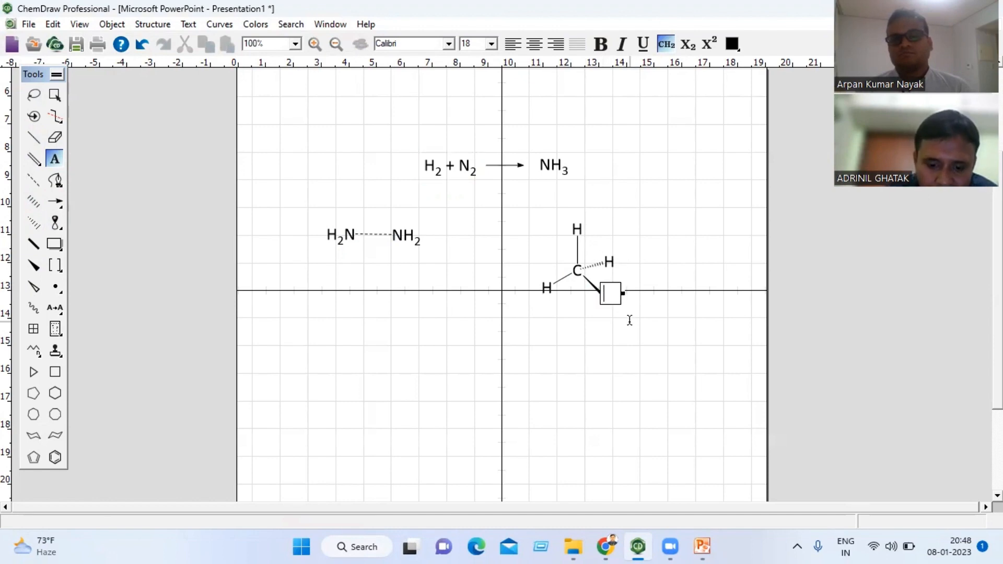
{"action": "type", "text": "H"}
{"action": "left_click", "coordinate": [618, 340]}
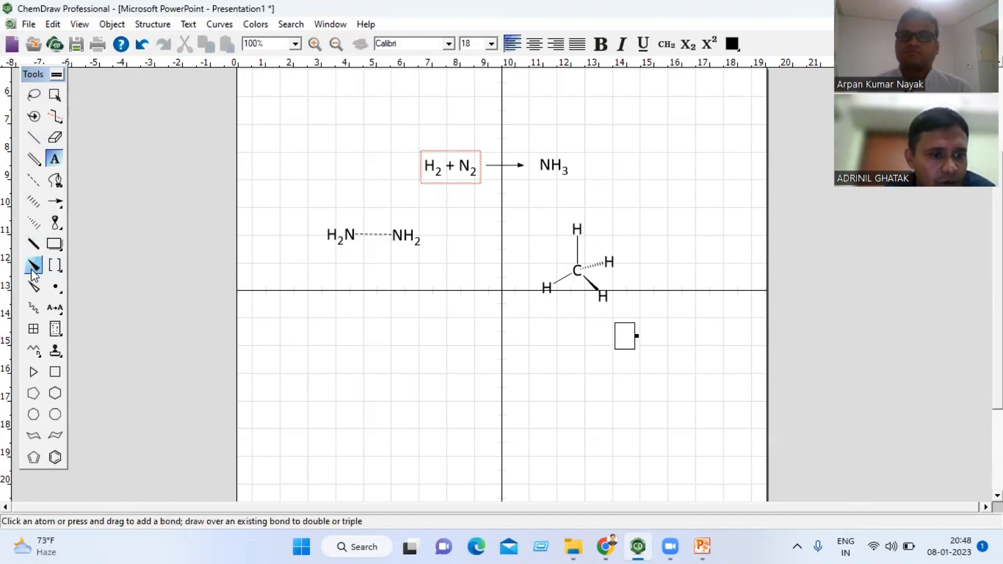
- Examine the available orbital shapes and pick a four-lobed orbital
{"action": "left_click", "coordinate": [61, 228]}
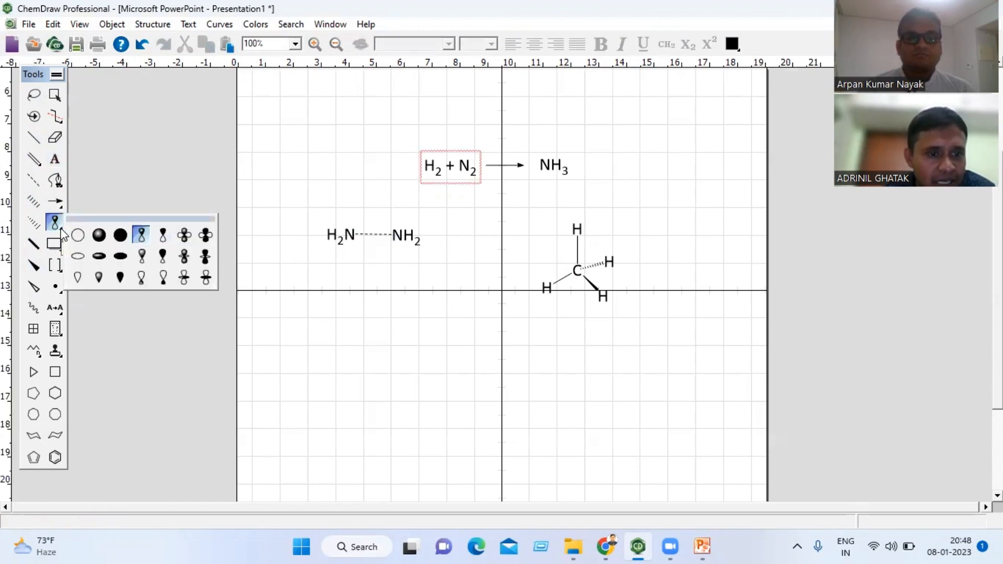
{"action": "left_click", "coordinate": [183, 241]}
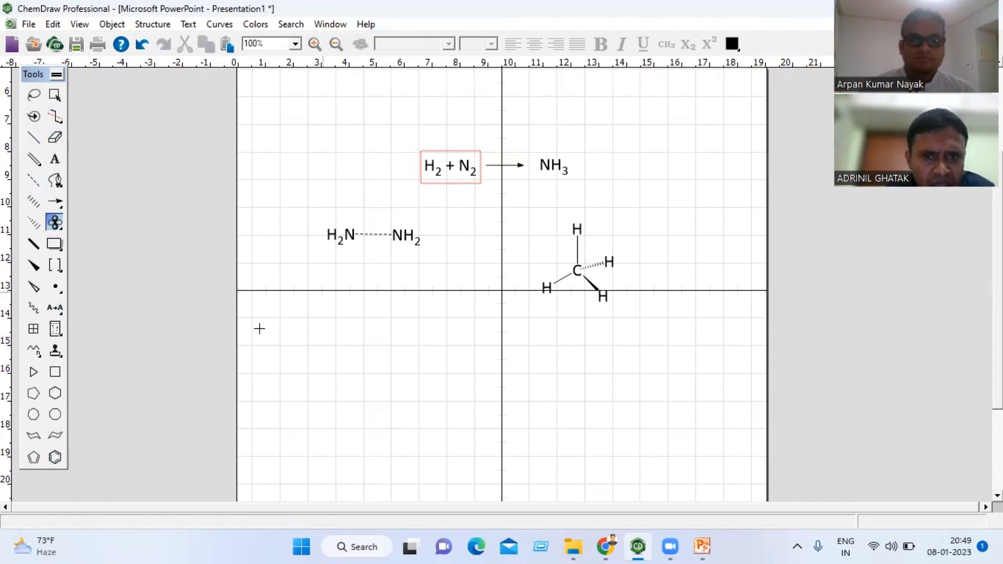
- Select the reaction, the dashed-bond molecule and the methane structure together and delete them from the page
{"action": "left_click", "coordinate": [38, 93]}
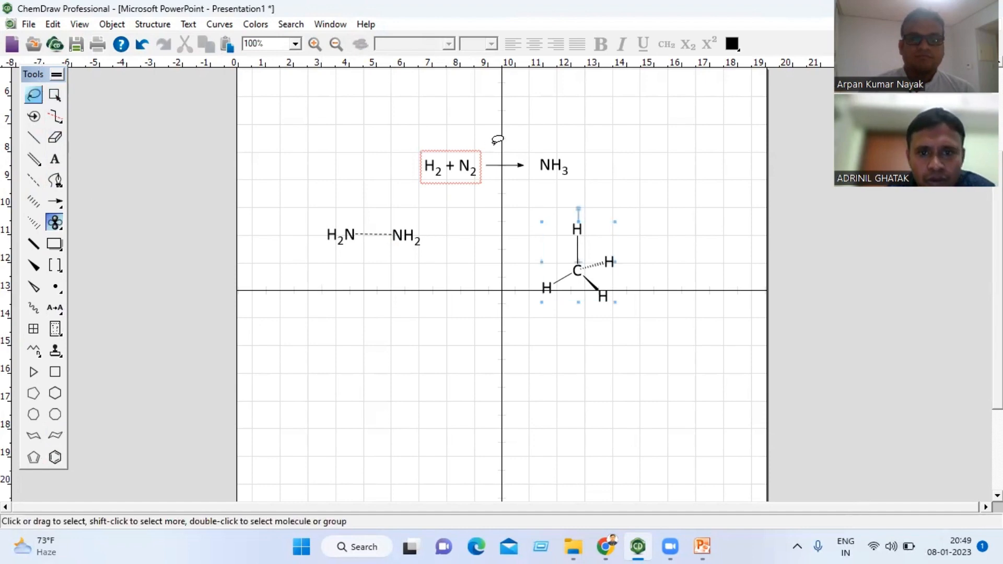
{"action": "left_click", "coordinate": [424, 109]}
{"action": "mouse_move", "coordinate": [424, 109]}
{"action": "left_mouse_down"}
{"action": "mouse_move", "coordinate": [268, 195]}
{"action": "mouse_move", "coordinate": [343, 289]}
{"action": "mouse_move", "coordinate": [510, 350]}
{"action": "mouse_move", "coordinate": [582, 348]}
{"action": "mouse_move", "coordinate": [654, 312]}
{"action": "mouse_move", "coordinate": [656, 271]}
{"action": "left_mouse_up"}
{"action": "left_click", "coordinate": [658, 273]}
{"action": "key", "text": "Delete"}
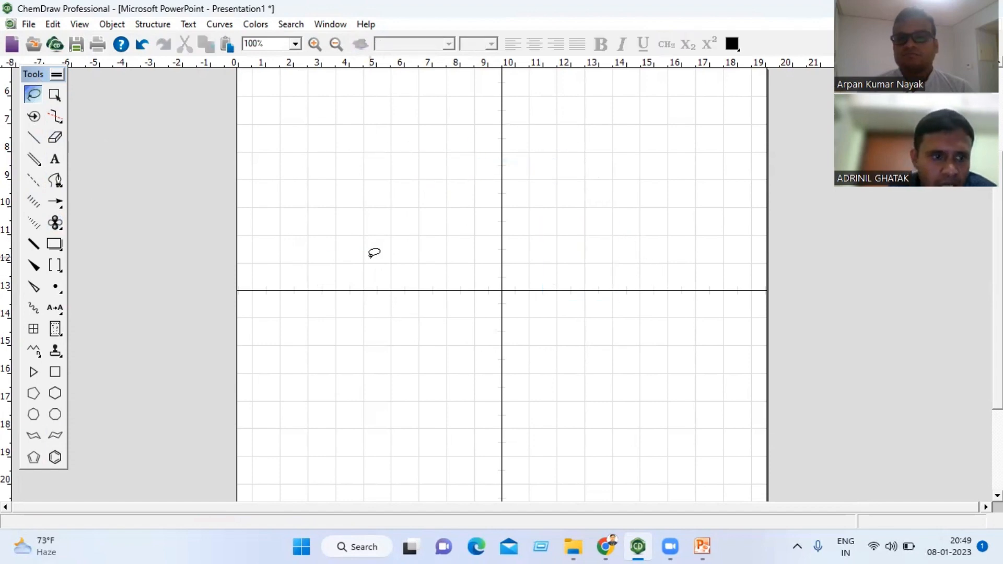
- Add a CH4 caption in the upper left part of the page and format its 4 as a subscript
{"action": "left_click", "coordinate": [58, 160]}
{"action": "left_click", "coordinate": [418, 205]}
{"action": "type", "text": "C"}
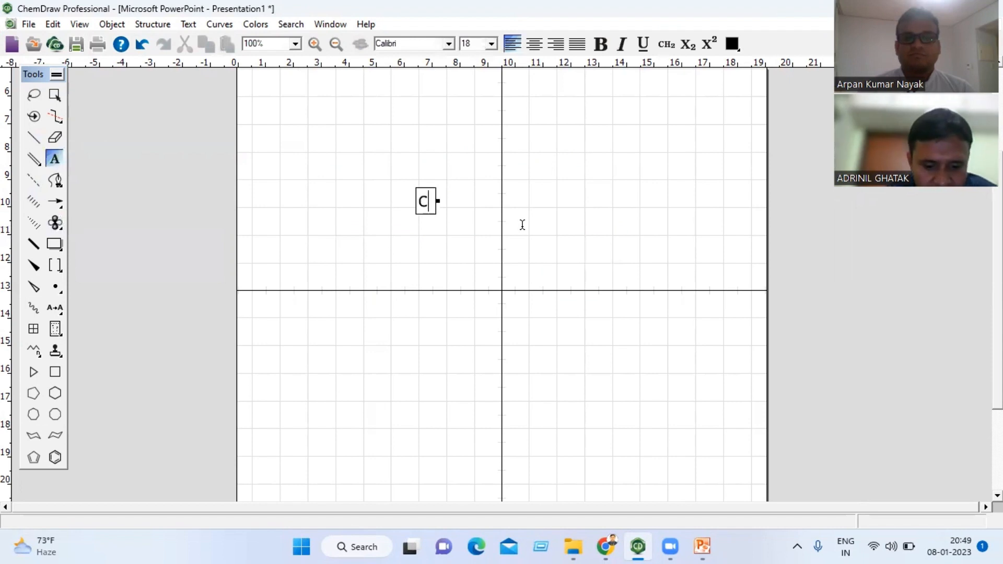
{"action": "type", "text": "H4"}
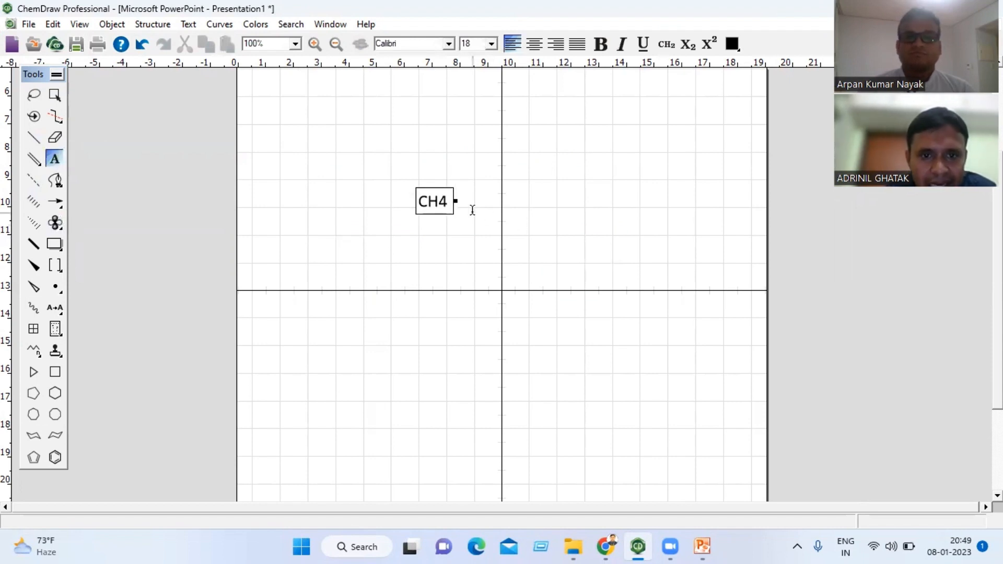
{"action": "left_click_drag", "start_coordinate": [449, 201], "coordinate": [439, 202]}
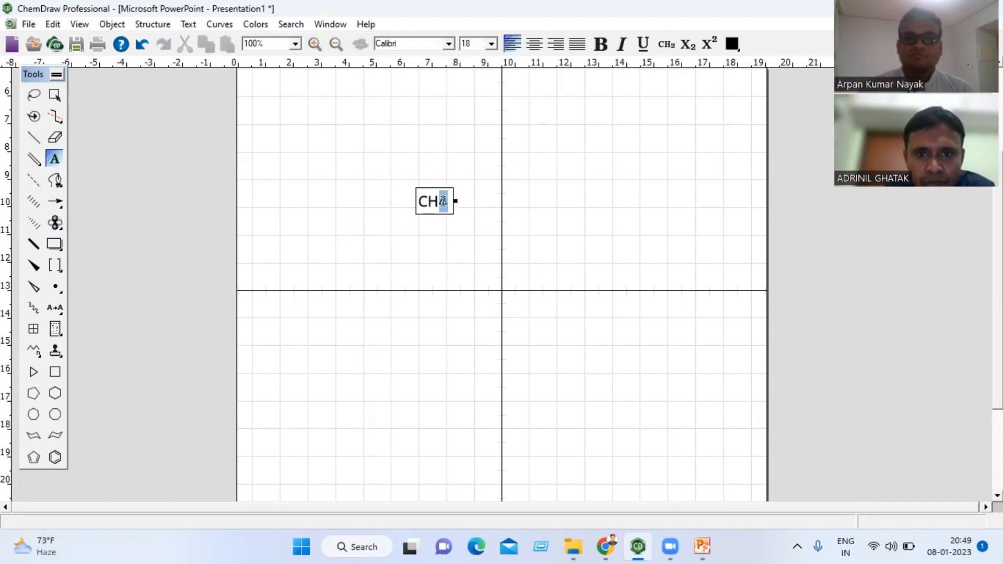
{"action": "left_click", "coordinate": [688, 44]}
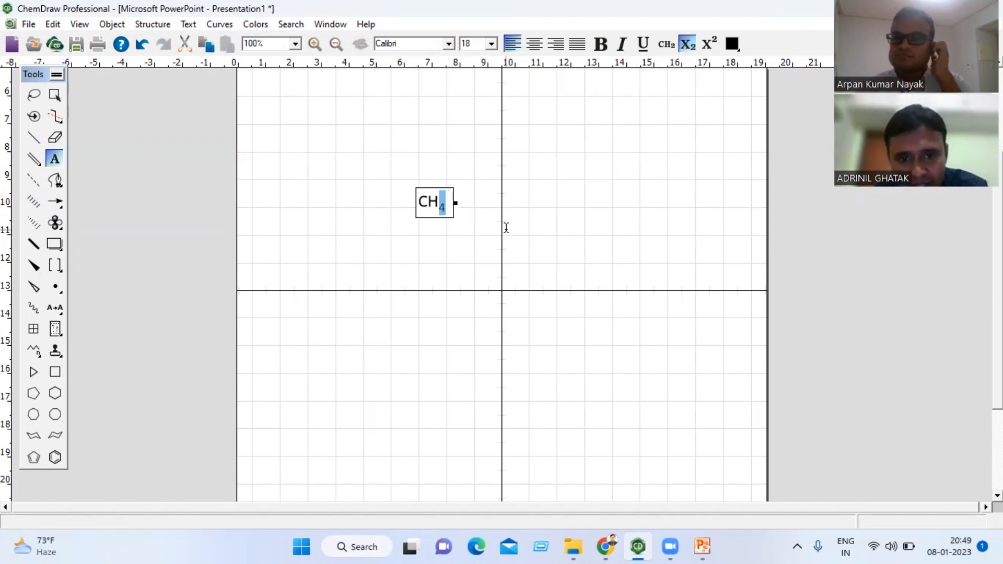
- Select the CH4 caption, show its model in the Chem3D HotLink window and rotate the model
{"action": "left_click", "coordinate": [32, 98]}
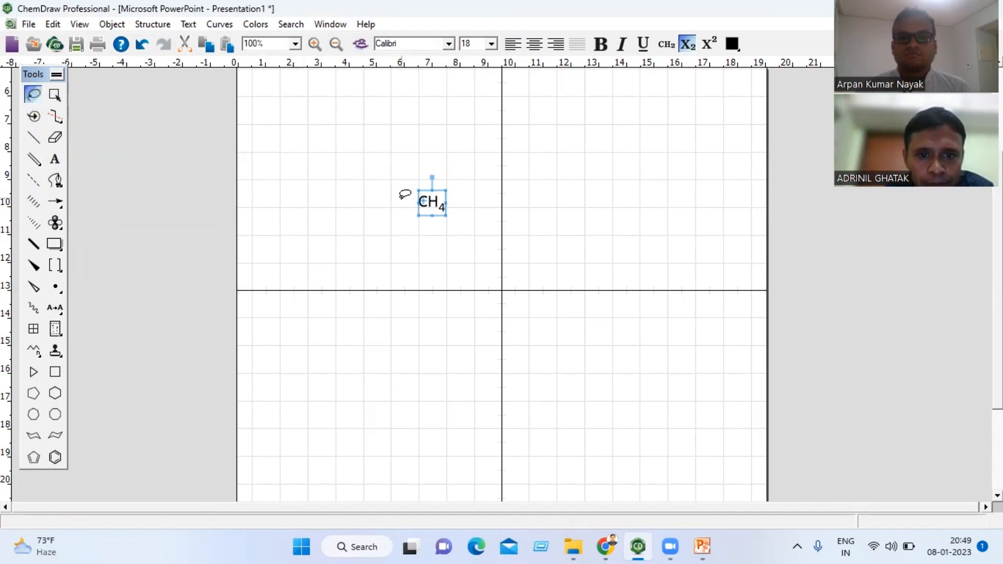
{"action": "left_click", "coordinate": [79, 25]}
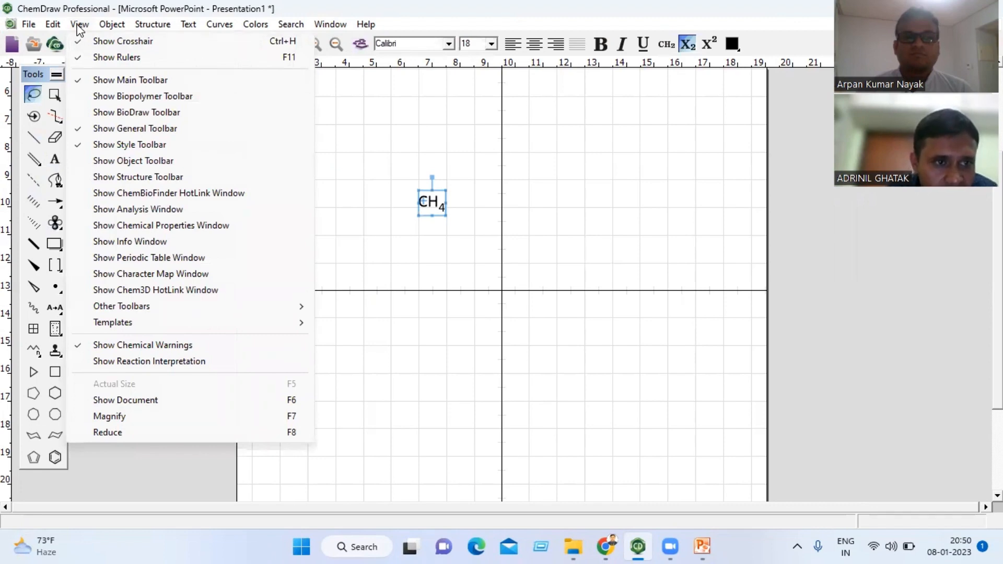
{"action": "left_click", "coordinate": [126, 291]}
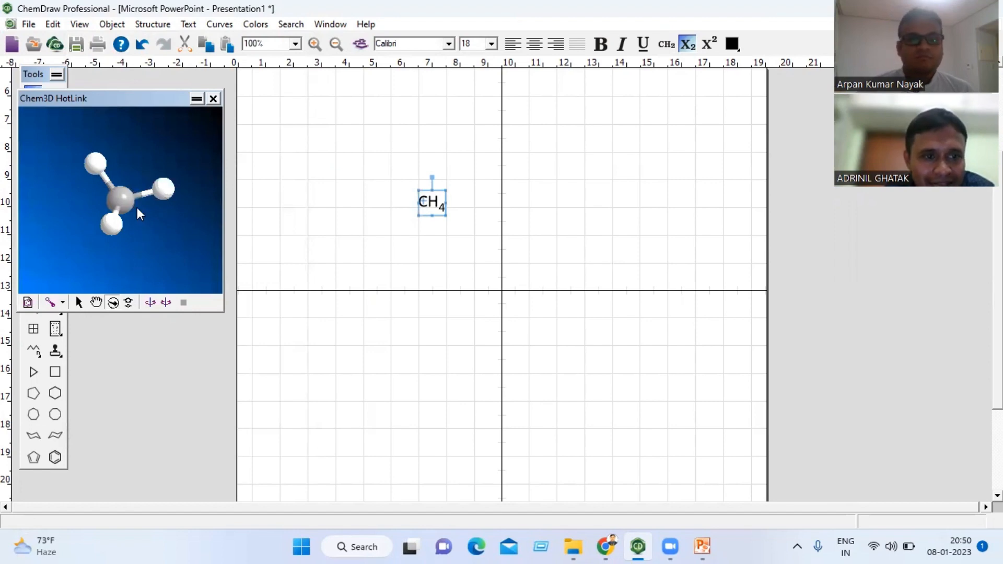
{"action": "left_click_drag", "start_coordinate": [108, 220], "coordinate": [113, 195]}
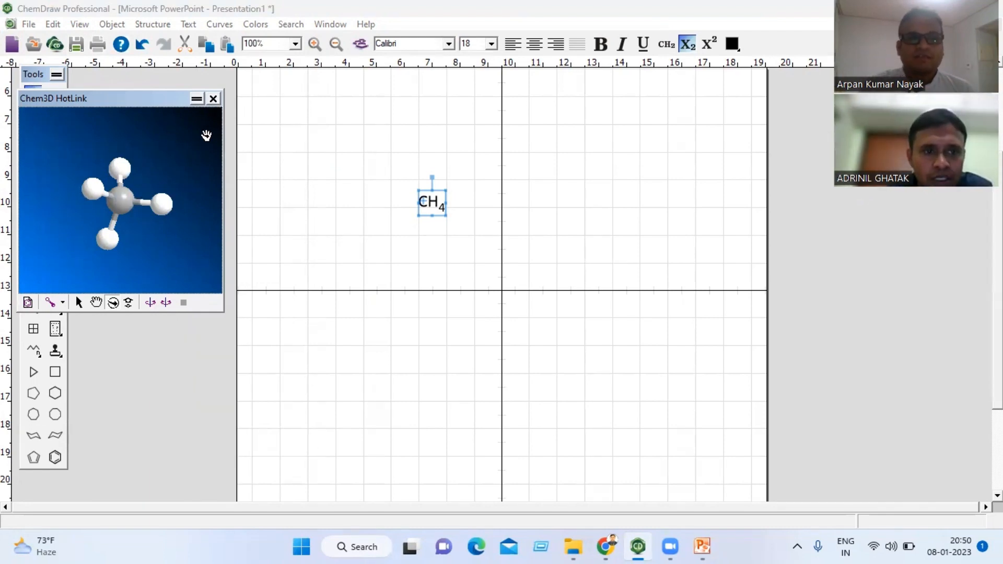
{"action": "mouse_move", "coordinate": [112, 188]}
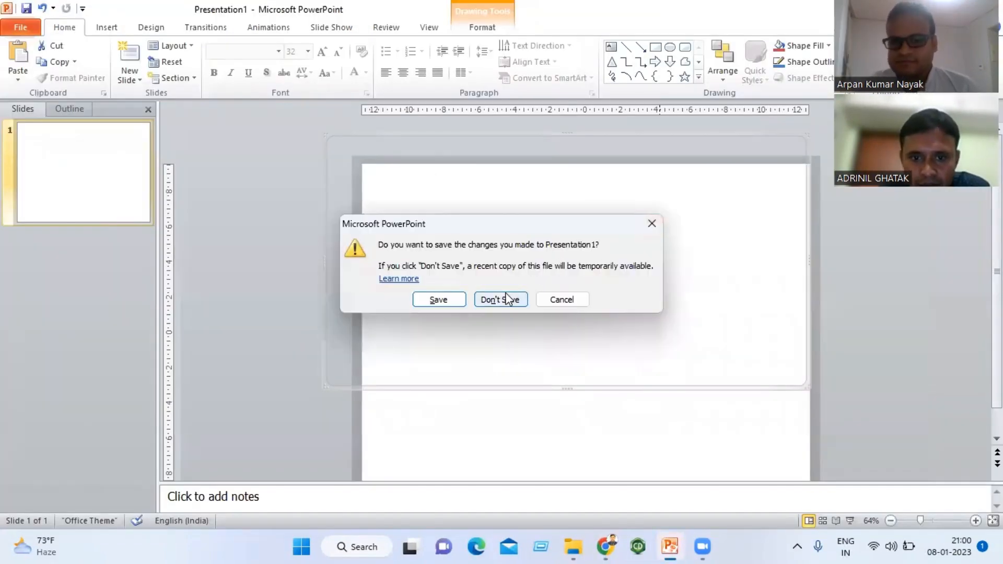
- Discard the changes to the PowerPoint presentation while closing it and switch to ChemDraw with a blank document
{"action": "left_click", "coordinate": [503, 299]}
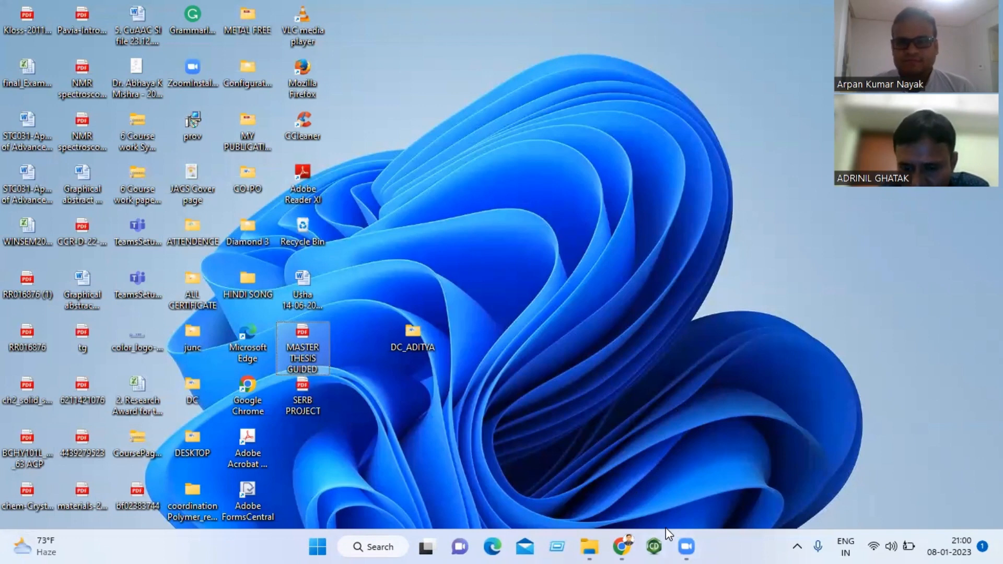
{"action": "left_click", "coordinate": [655, 547]}
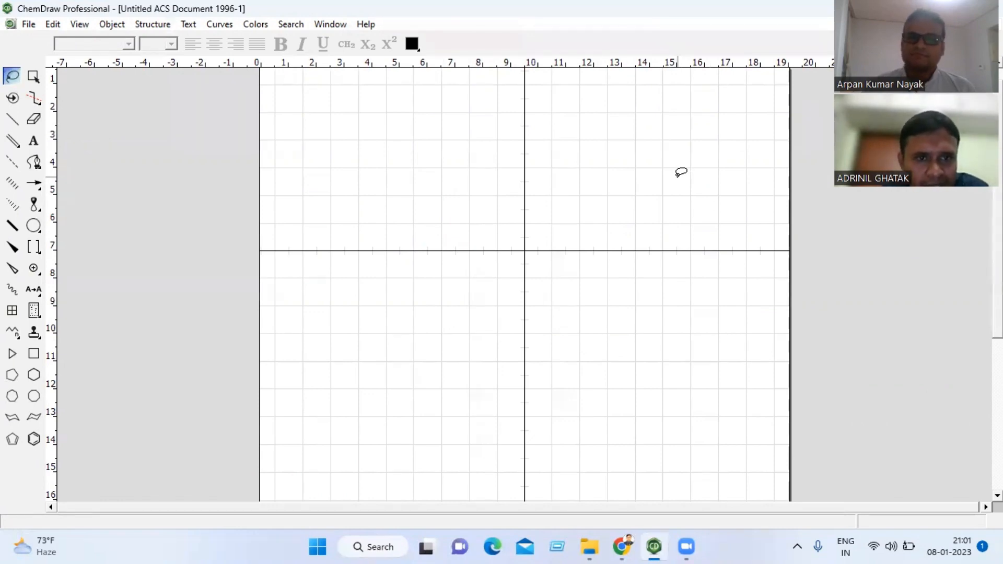
- Set up the page with Legal paper size and Landscape orientation
{"action": "left_click", "coordinate": [30, 27]}
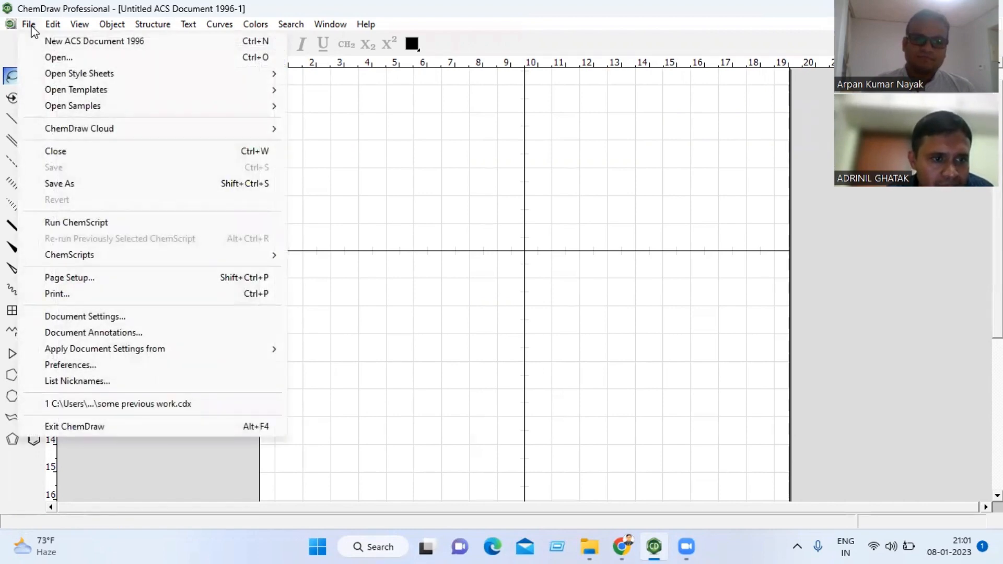
{"action": "left_click", "coordinate": [67, 275]}
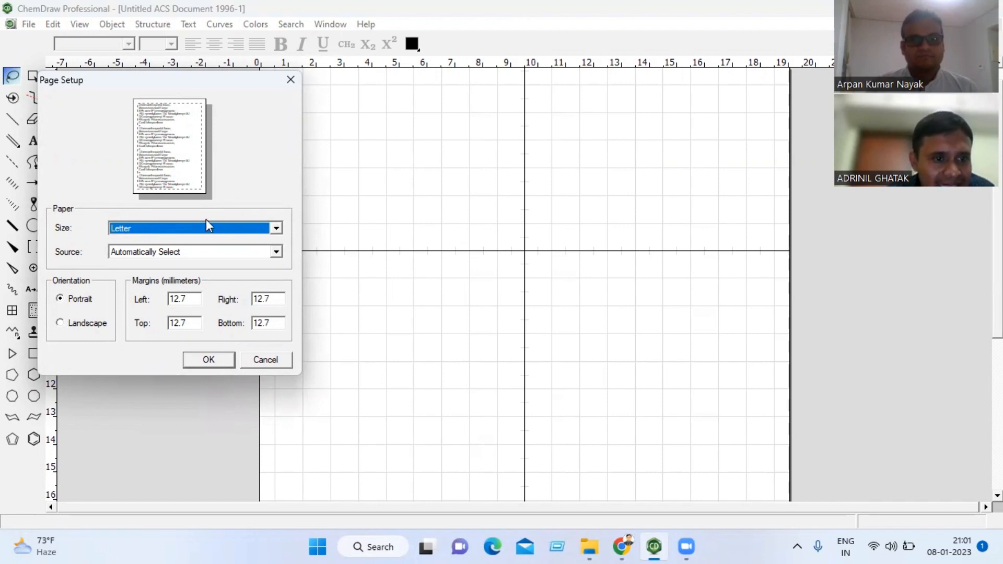
{"action": "left_click", "coordinate": [277, 228]}
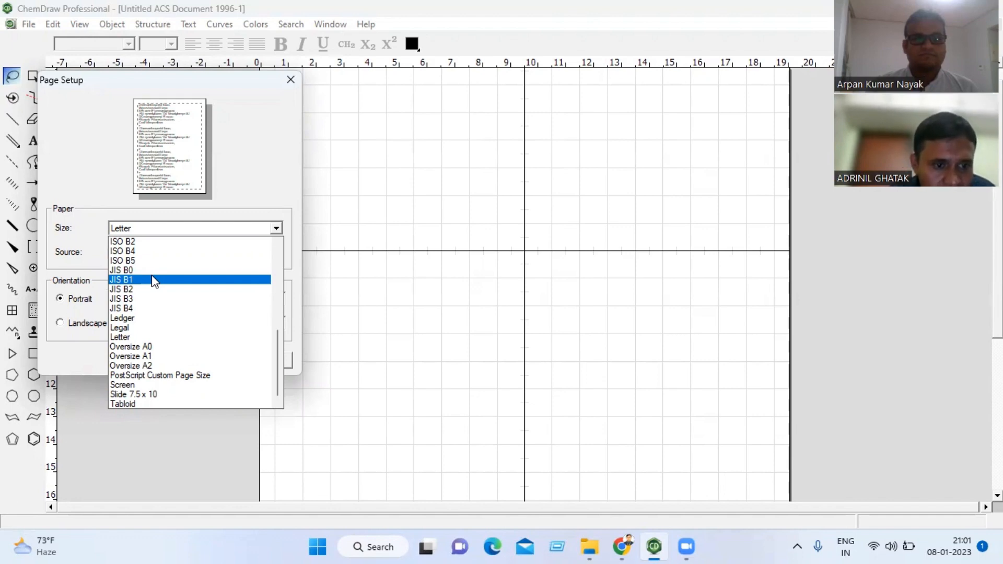
{"action": "left_click", "coordinate": [137, 331]}
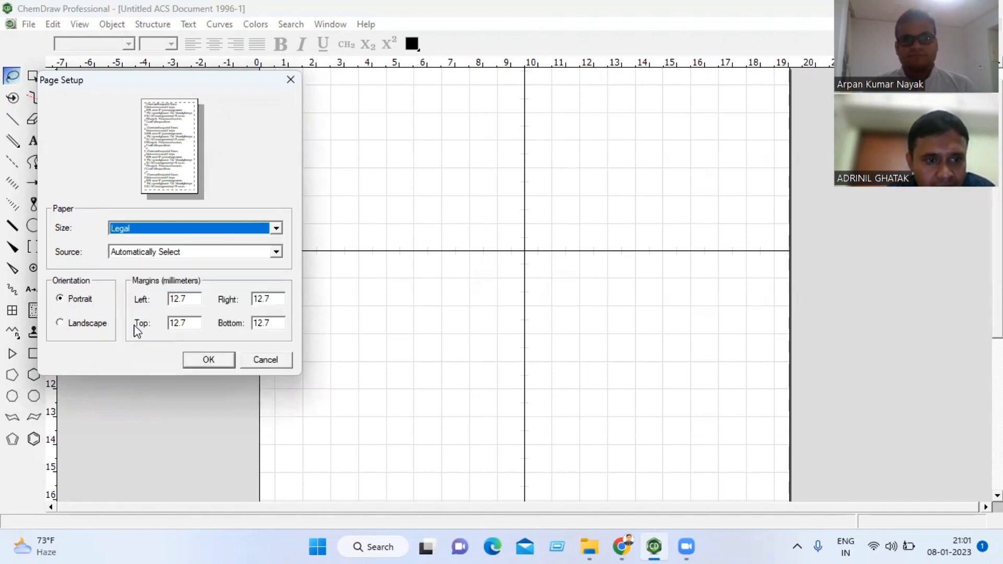
{"action": "left_click", "coordinate": [62, 326]}
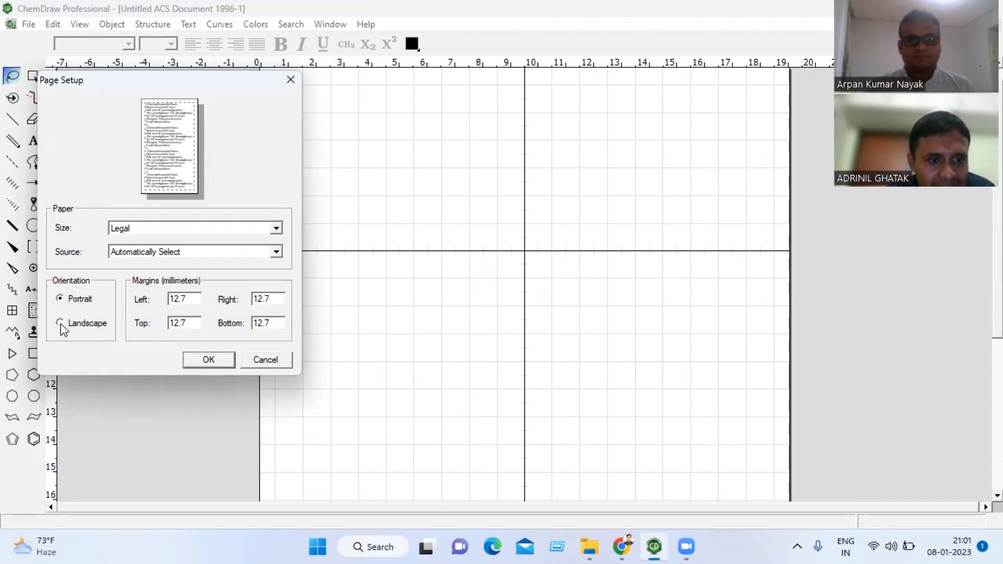
{"action": "left_click", "coordinate": [205, 360]}
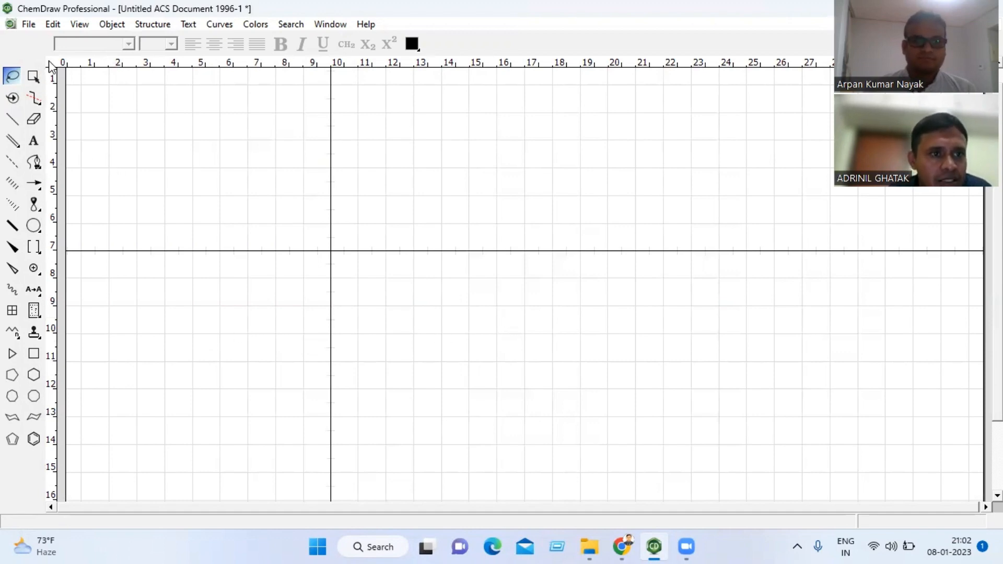
- Show the Periodic Table window and move it toward the middle of the page
{"action": "left_click", "coordinate": [53, 24]}
{"action": "mouse_move", "coordinate": [84, 26]}
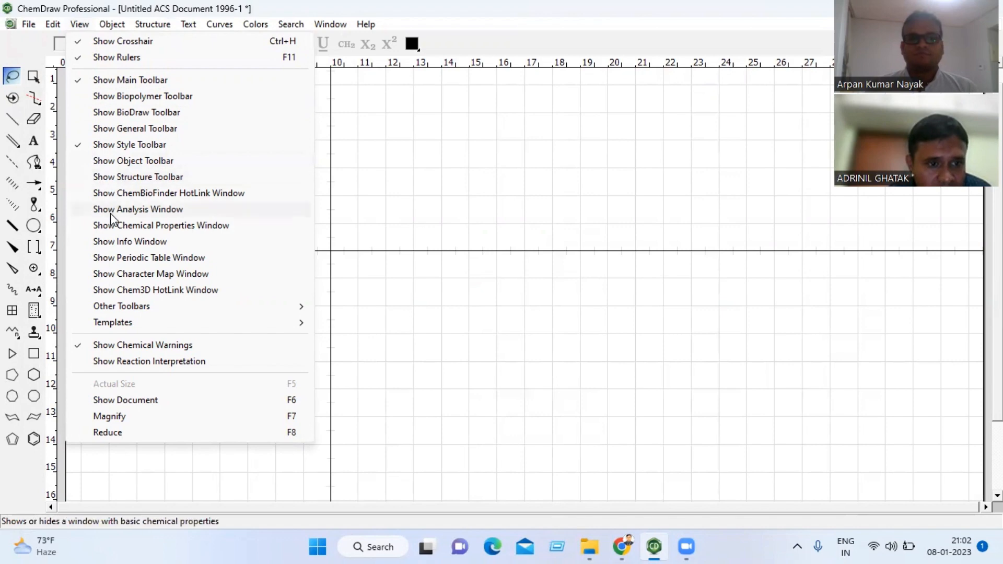
{"action": "left_click", "coordinate": [119, 257]}
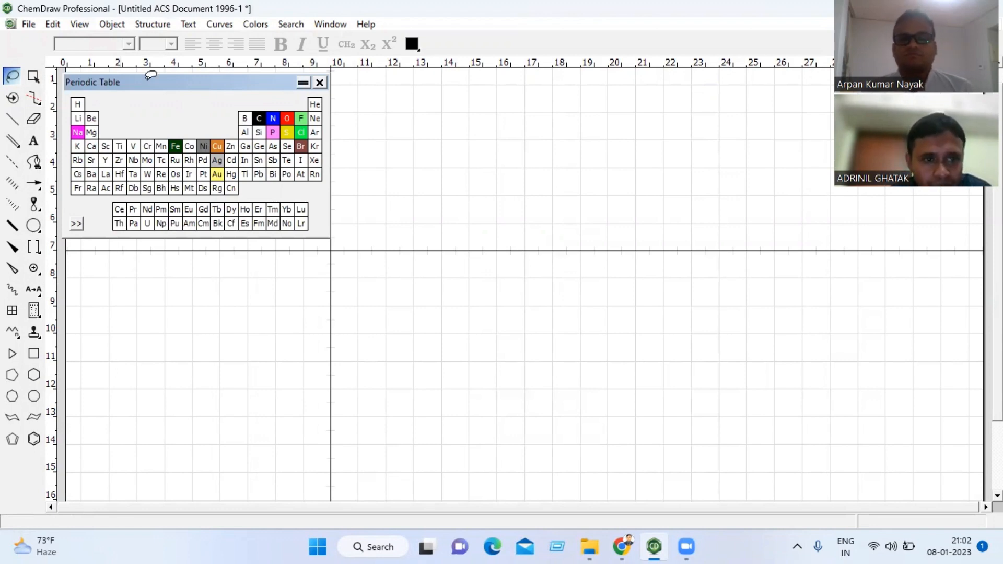
{"action": "left_click_drag", "start_coordinate": [280, 83], "coordinate": [377, 93]}
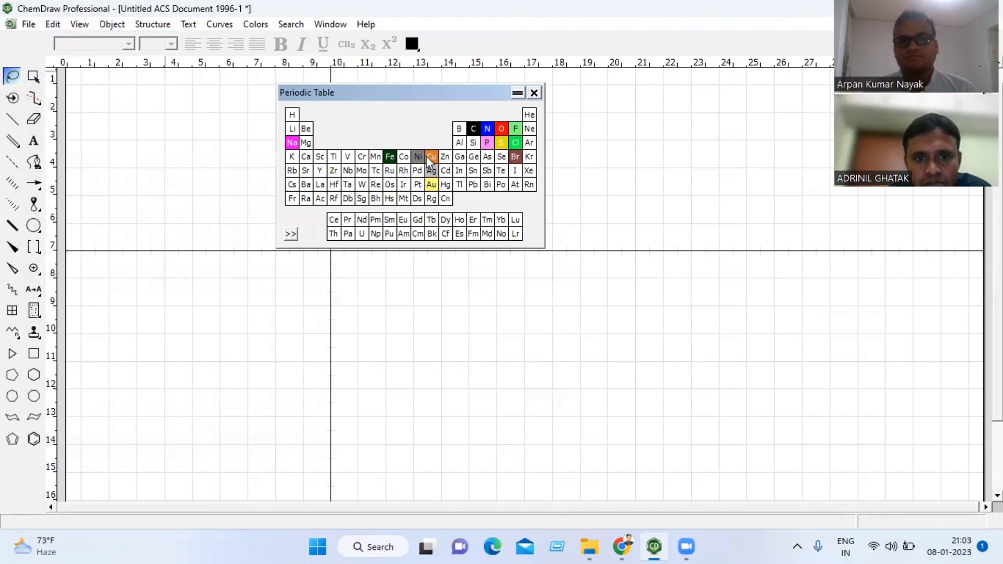
- Add a Cu caption on the page below the Periodic Table window, taking the copper symbol from the periodic table
{"action": "left_click", "coordinate": [32, 140]}
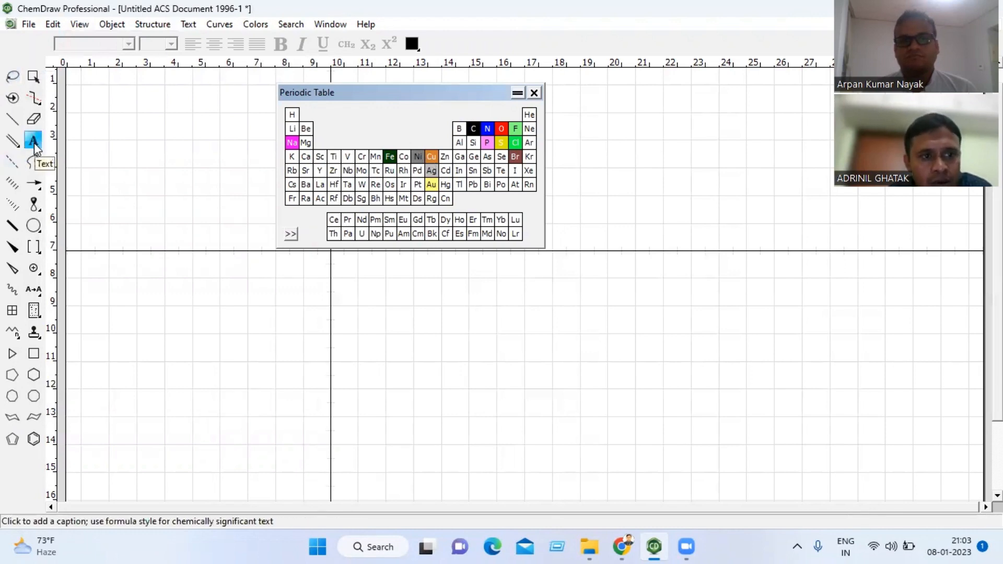
{"action": "left_click", "coordinate": [252, 314]}
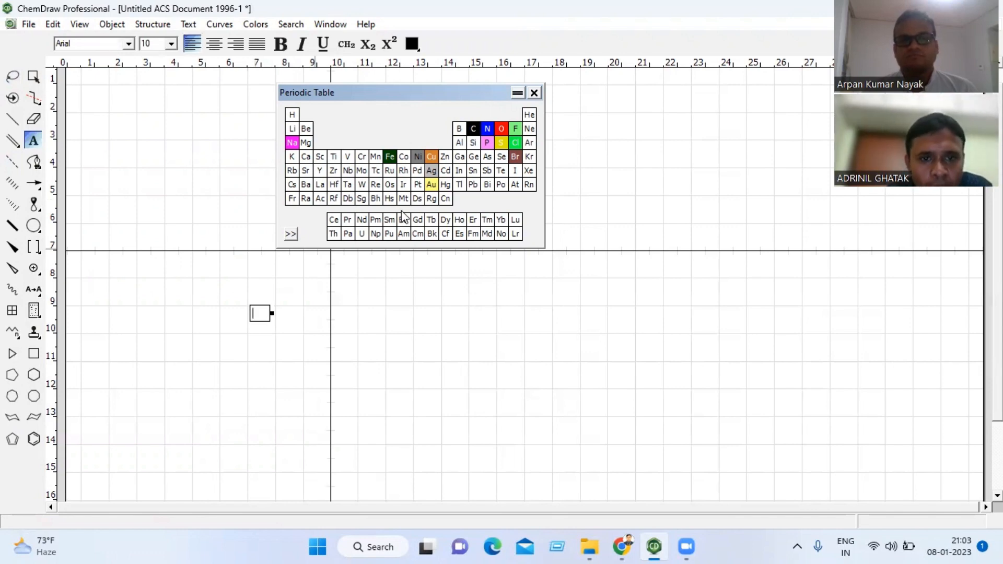
{"action": "left_click", "coordinate": [432, 154]}
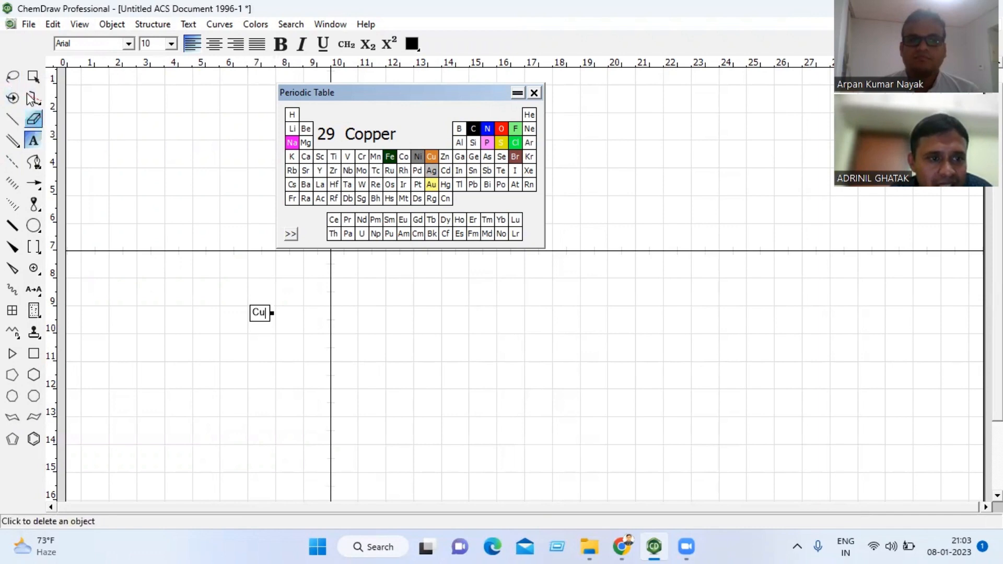
- Set the Cu caption's font size to 16 and apply 16 points to the document's Atom Label settings as well
{"action": "left_click", "coordinate": [14, 78]}
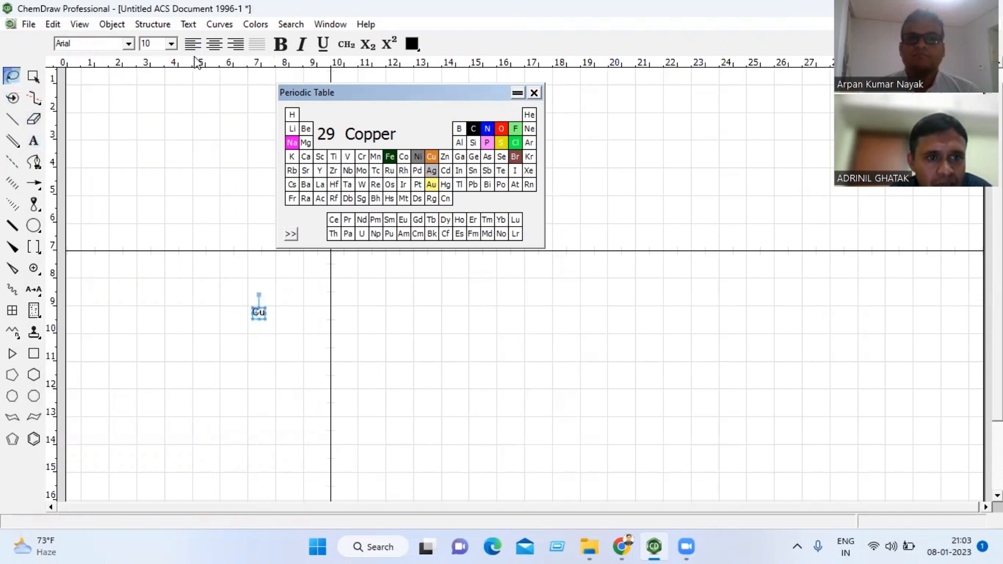
{"action": "left_click", "coordinate": [172, 44]}
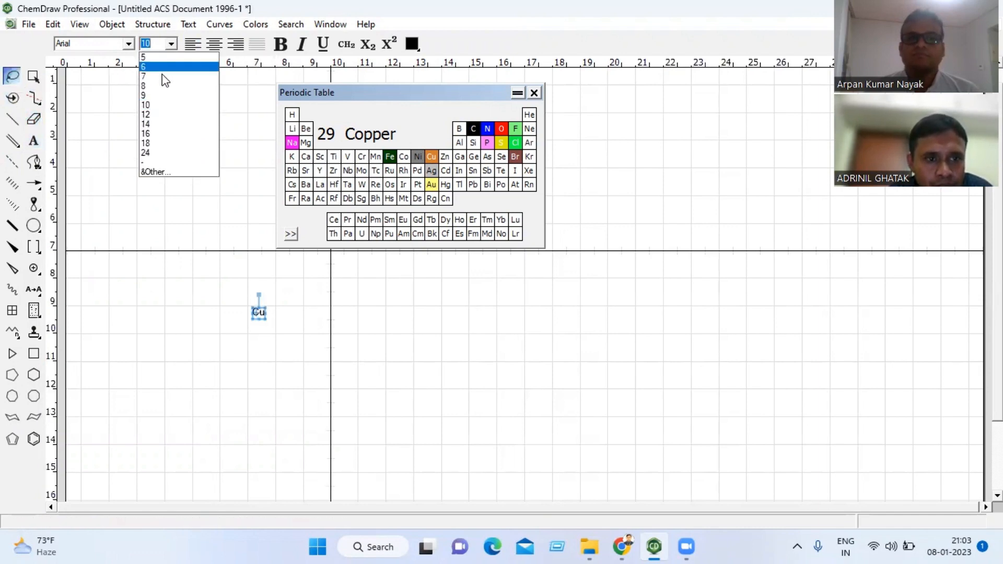
{"action": "left_click", "coordinate": [155, 135]}
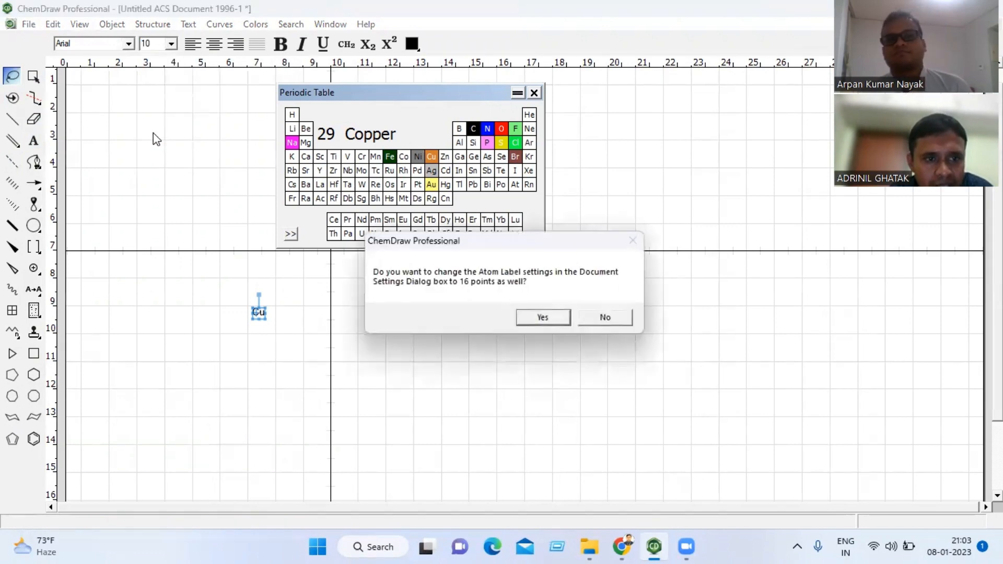
{"action": "left_click", "coordinate": [546, 318]}
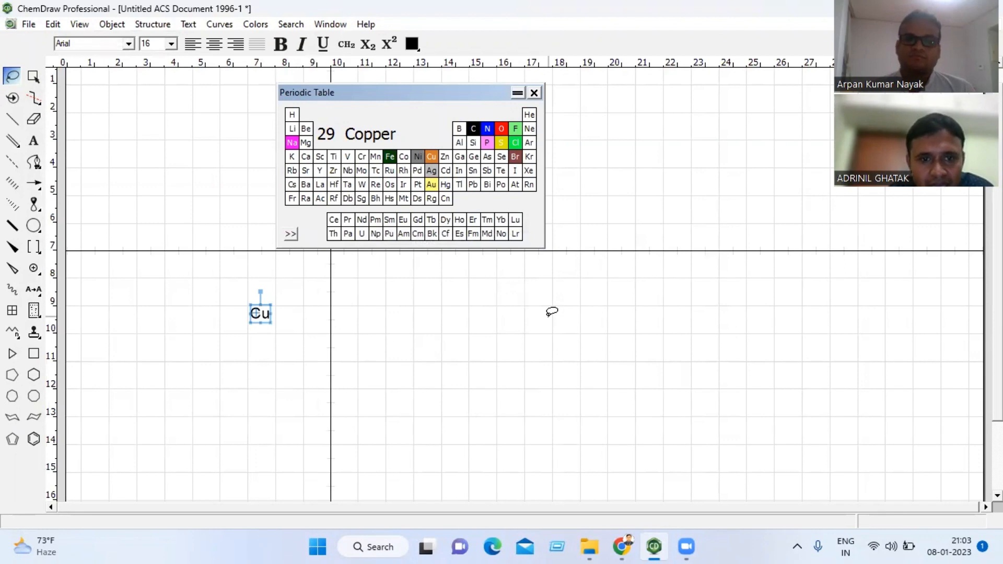
- Draw a horizontal single bond from Cu, label its free end with a second Cu, and close the Periodic Table window
{"action": "left_click", "coordinate": [9, 122]}
{"action": "left_click", "coordinate": [8, 123]}
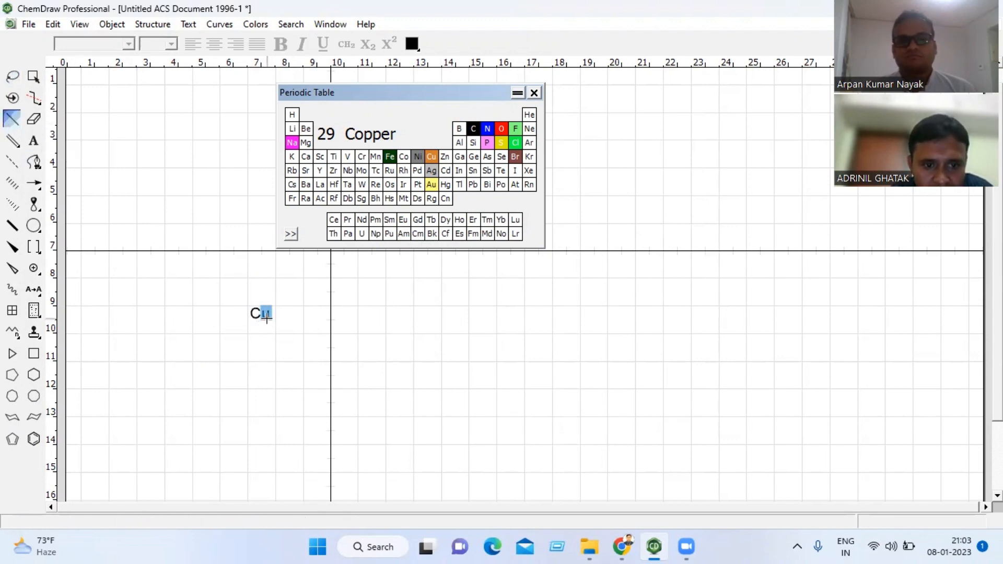
{"action": "left_click_drag", "start_coordinate": [266, 320], "coordinate": [297, 314]}
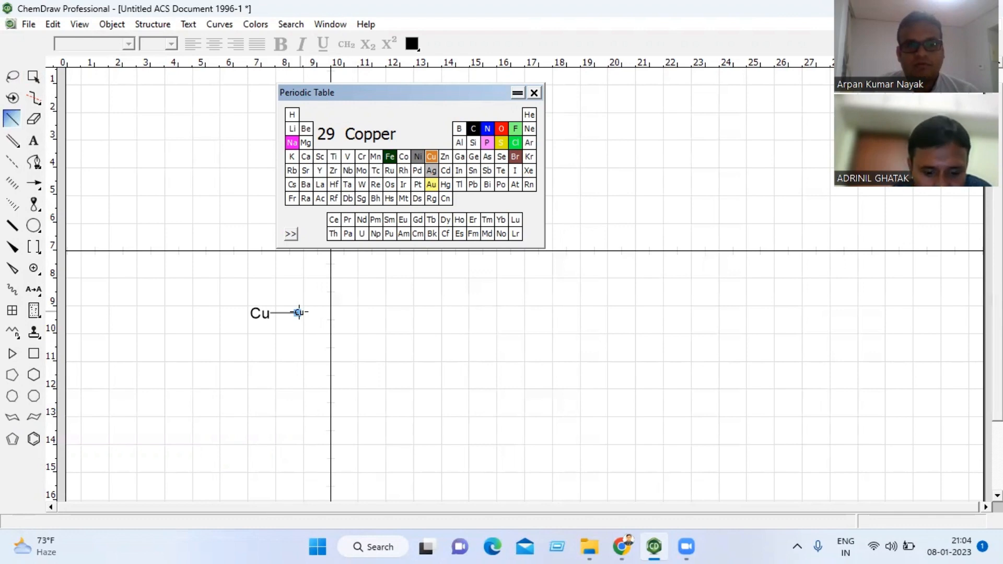
{"action": "left_click", "coordinate": [299, 313]}
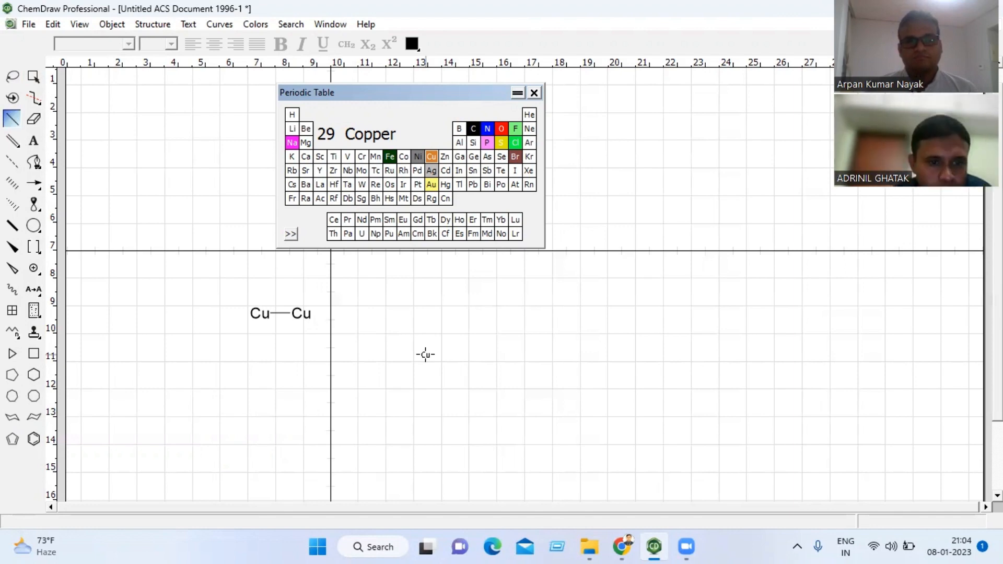
{"action": "left_click", "coordinate": [535, 93]}
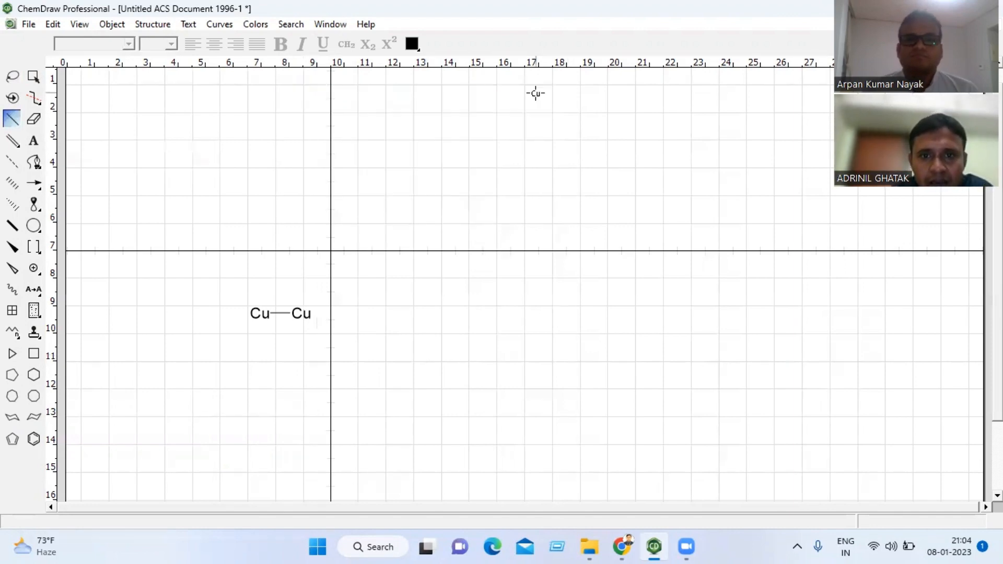
- Add an α caption above and beyond the Cu–Cu structure using the Symbol font's Character Map, and close the map
{"action": "left_click", "coordinate": [80, 25]}
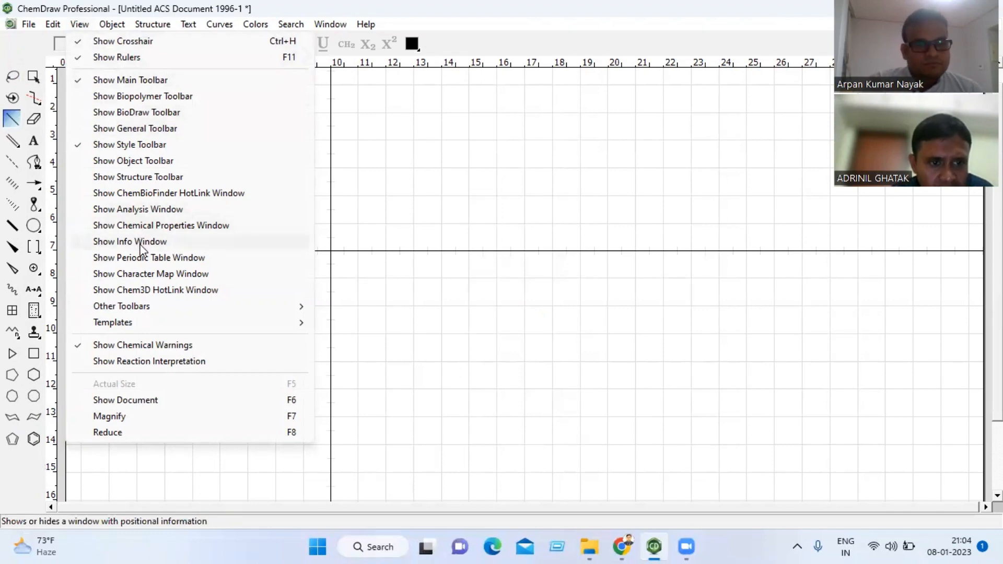
{"action": "left_click", "coordinate": [143, 277]}
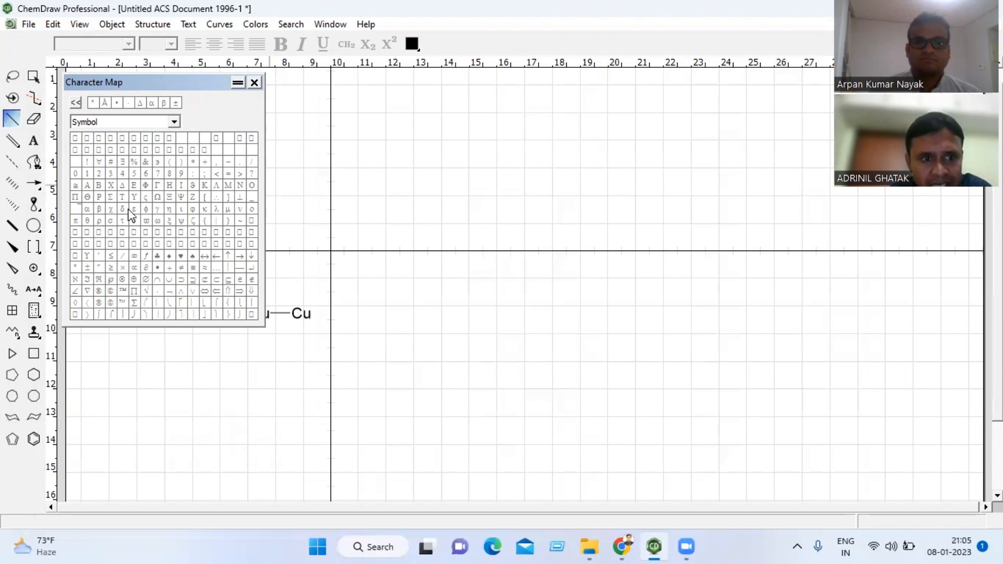
{"action": "left_click", "coordinate": [33, 140]}
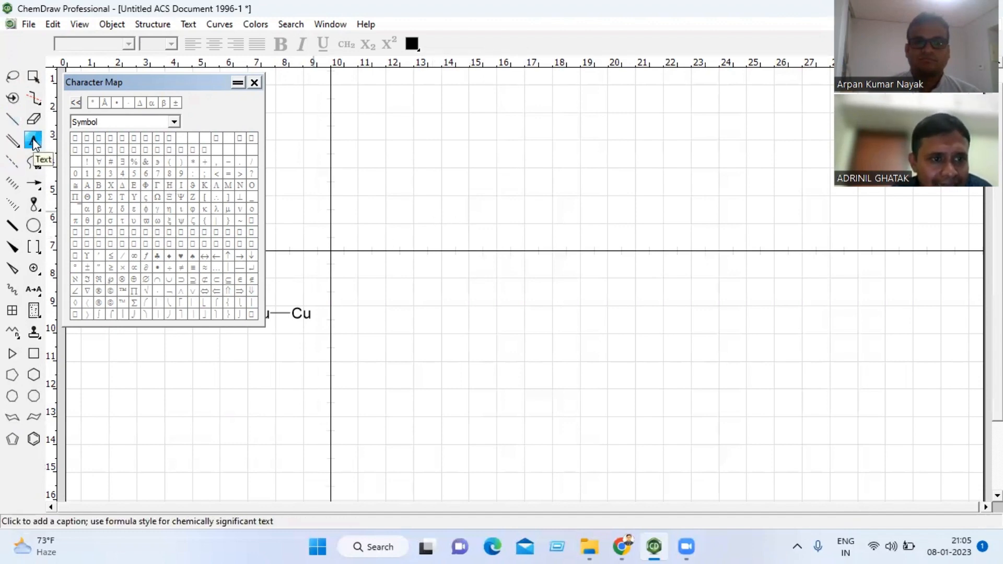
{"action": "left_click", "coordinate": [379, 190]}
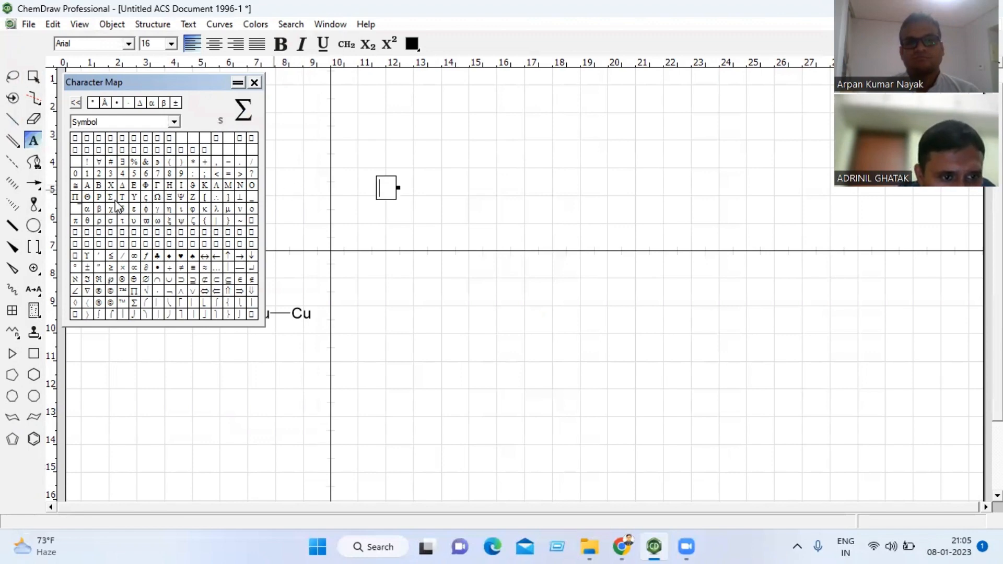
{"action": "left_click", "coordinate": [87, 209]}
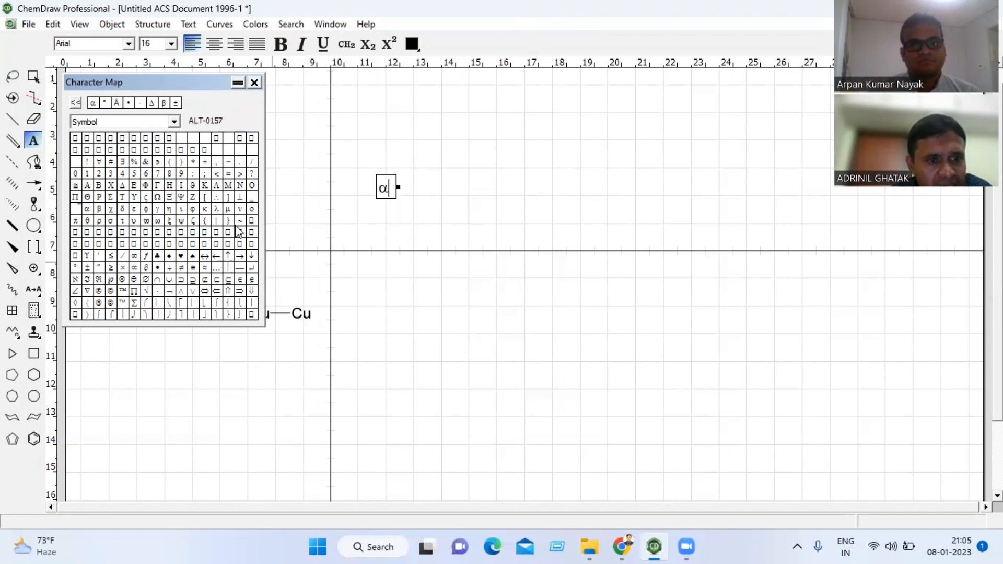
{"action": "left_click", "coordinate": [254, 83]}
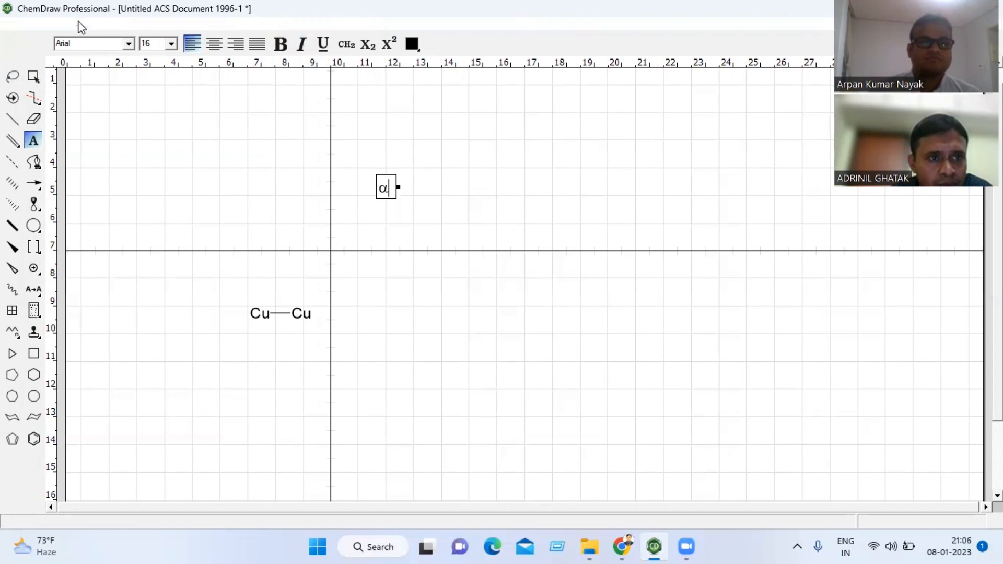
- Place the Ile side chain from the Amino Acid Side Chains templates near the page's left edge and close the template window
{"action": "left_click", "coordinate": [80, 25]}
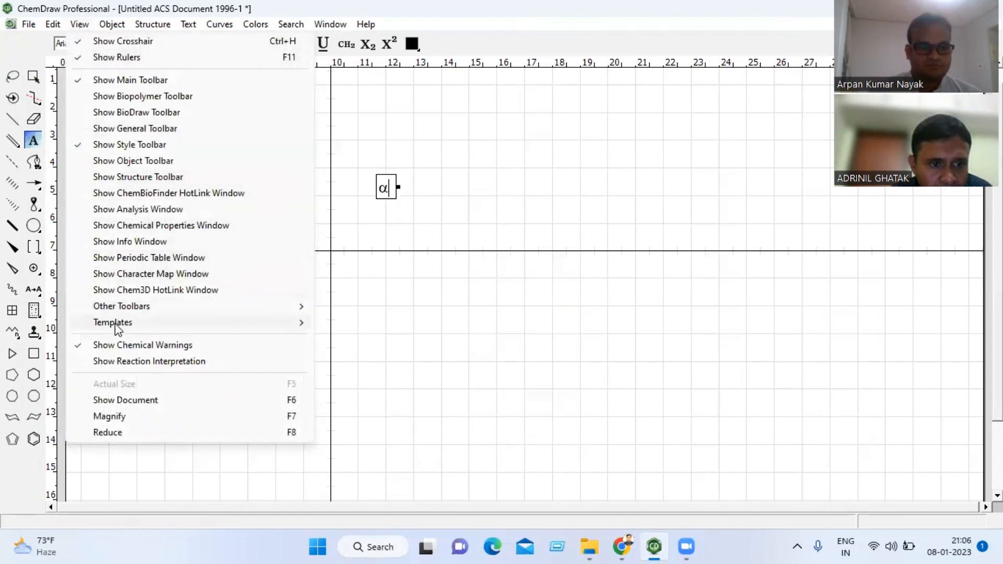
{"action": "mouse_move", "coordinate": [116, 325]}
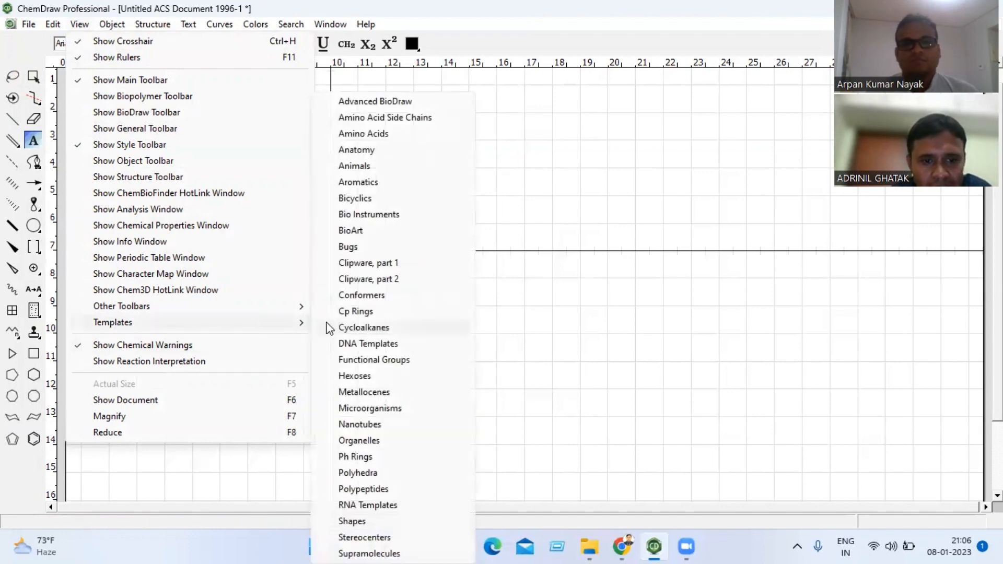
{"action": "left_click", "coordinate": [400, 118]}
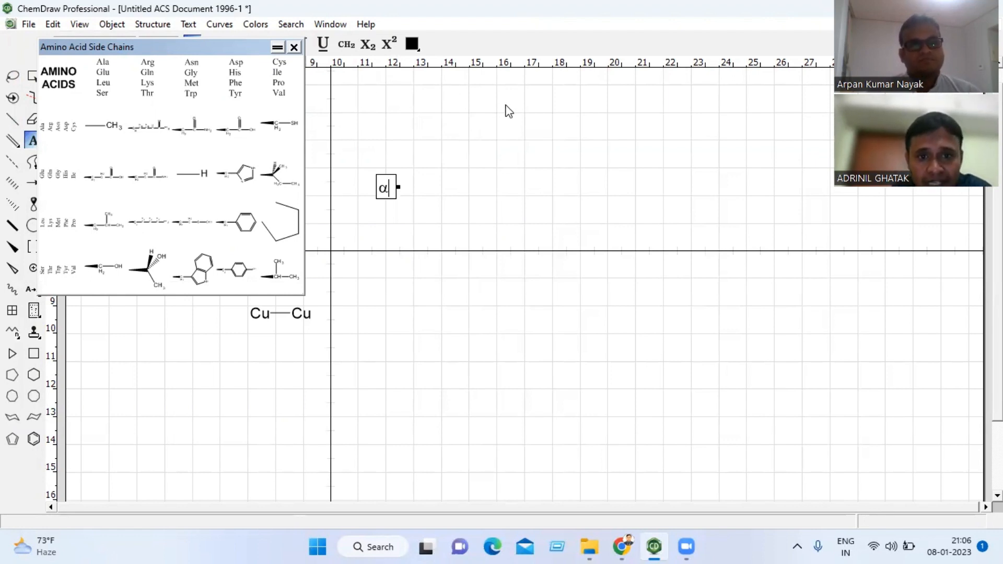
{"action": "left_click_drag", "start_coordinate": [576, 113], "coordinate": [574, 110]}
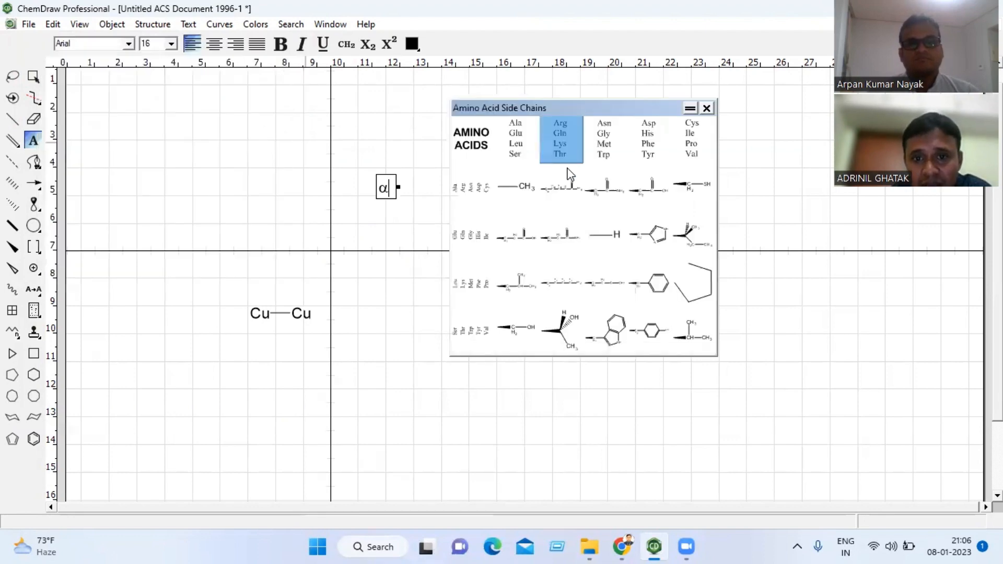
{"action": "left_click", "coordinate": [685, 235]}
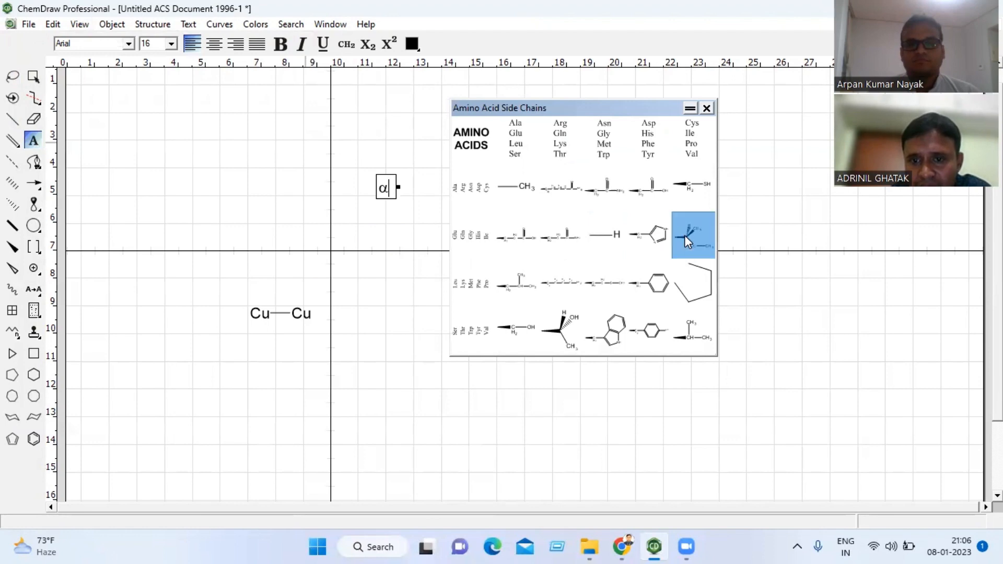
{"action": "left_click", "coordinate": [115, 198]}
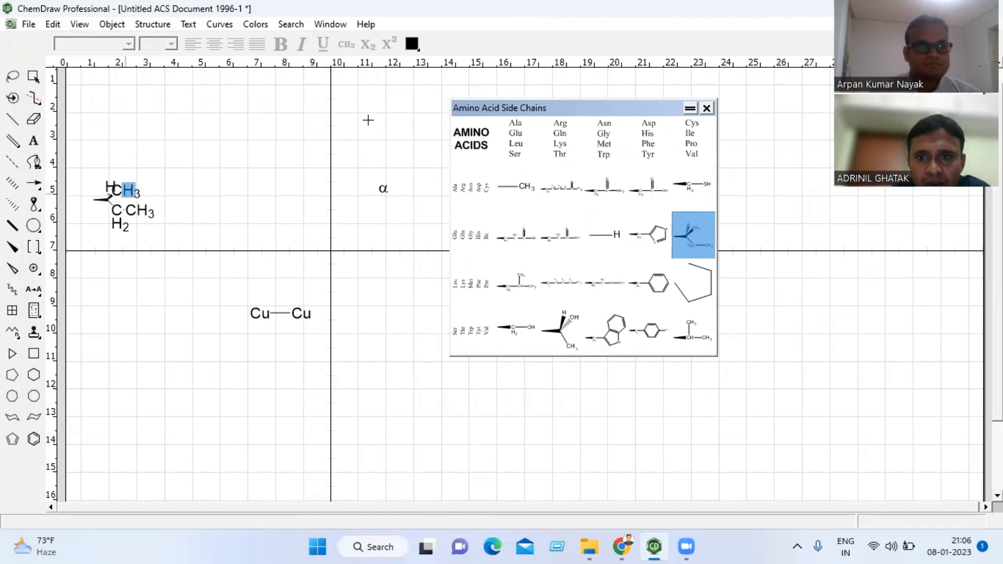
{"action": "left_click", "coordinate": [706, 109]}
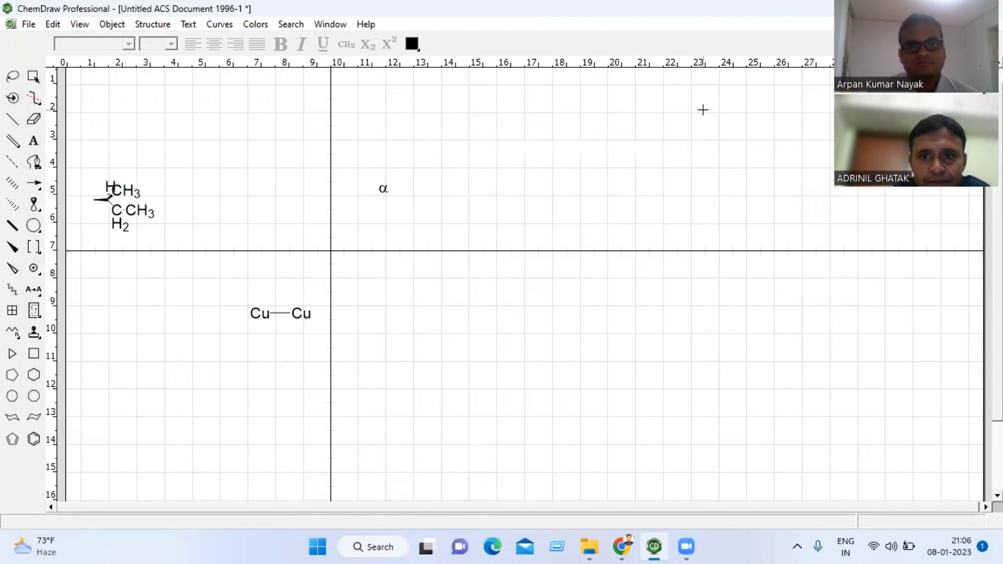
- View the Animals templates and close their window
{"action": "left_click", "coordinate": [113, 26]}
{"action": "mouse_move", "coordinate": [79, 26]}
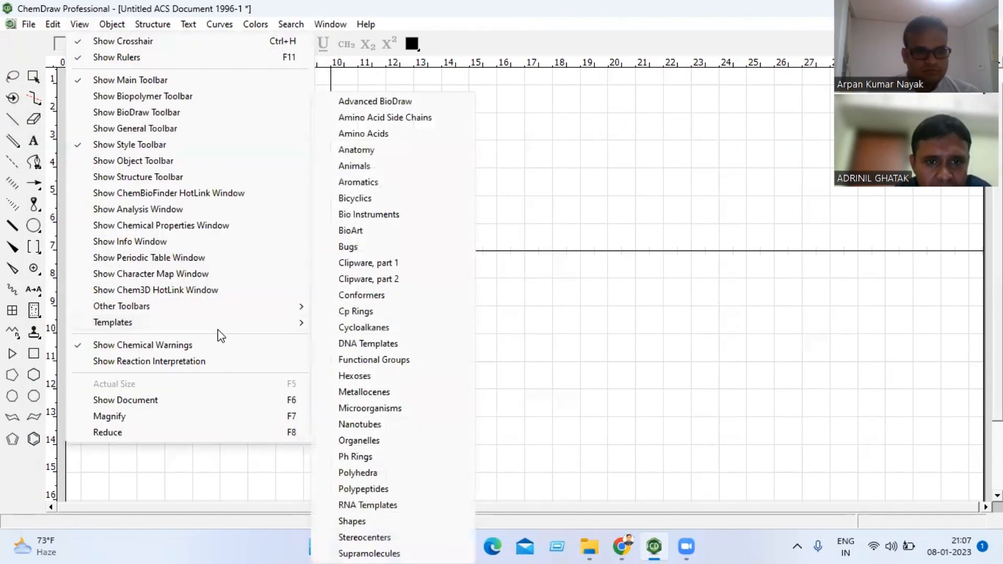
{"action": "left_click", "coordinate": [366, 168]}
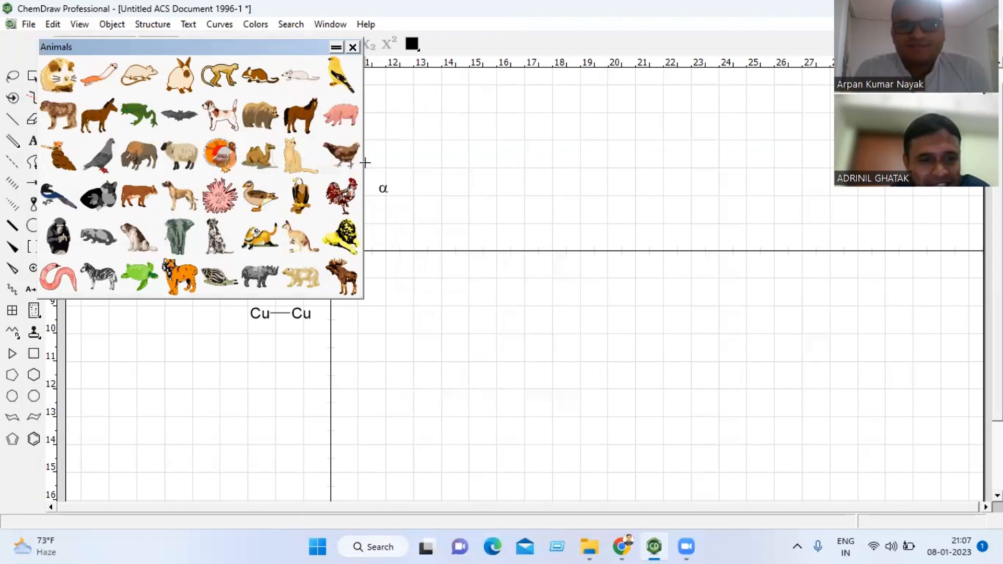
{"action": "left_click", "coordinate": [353, 48]}
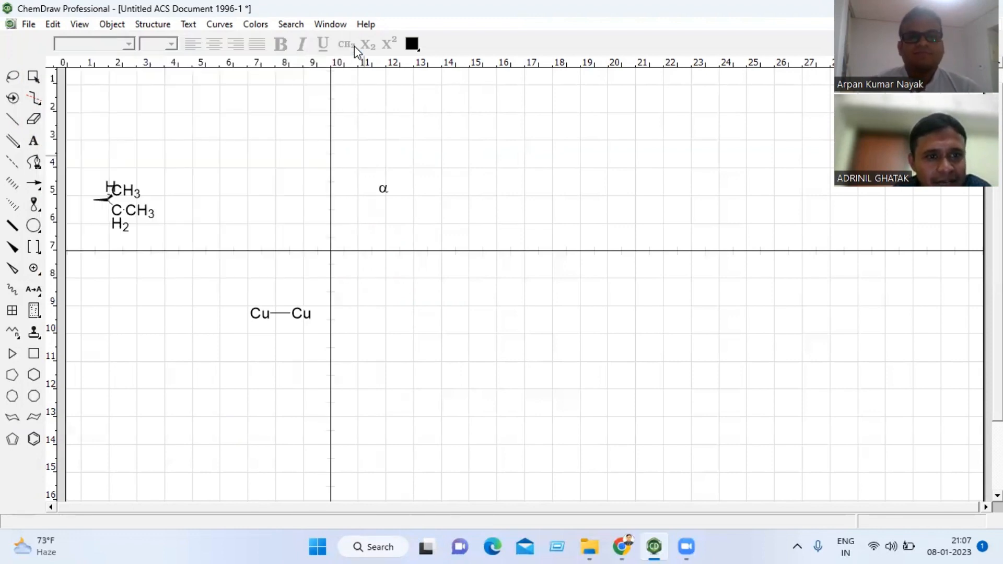
- Place a biphenyl structure from the Aromatics templates to the right of the α caption, and a naphthalene structure below it
{"action": "left_click", "coordinate": [80, 24]}
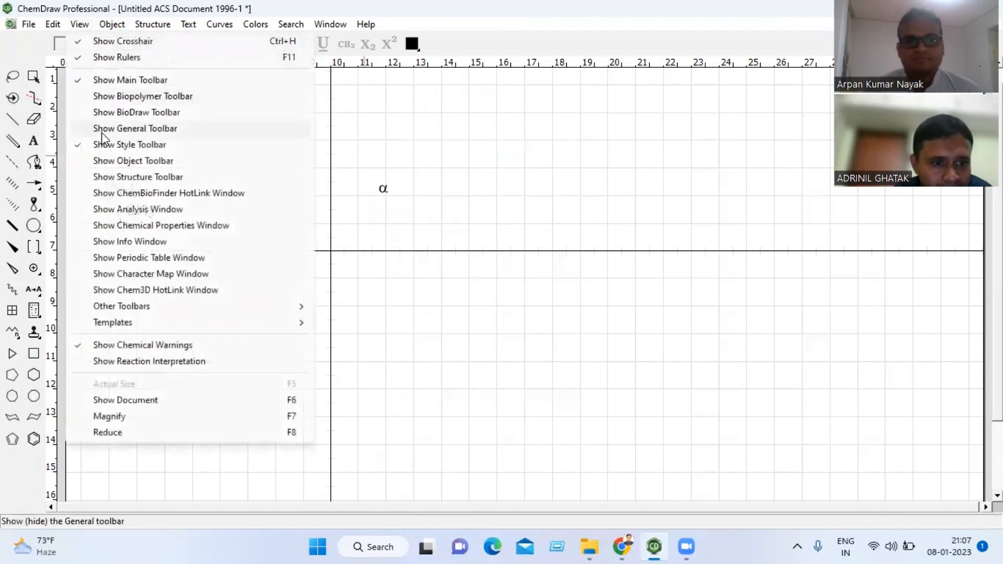
{"action": "mouse_move", "coordinate": [121, 324]}
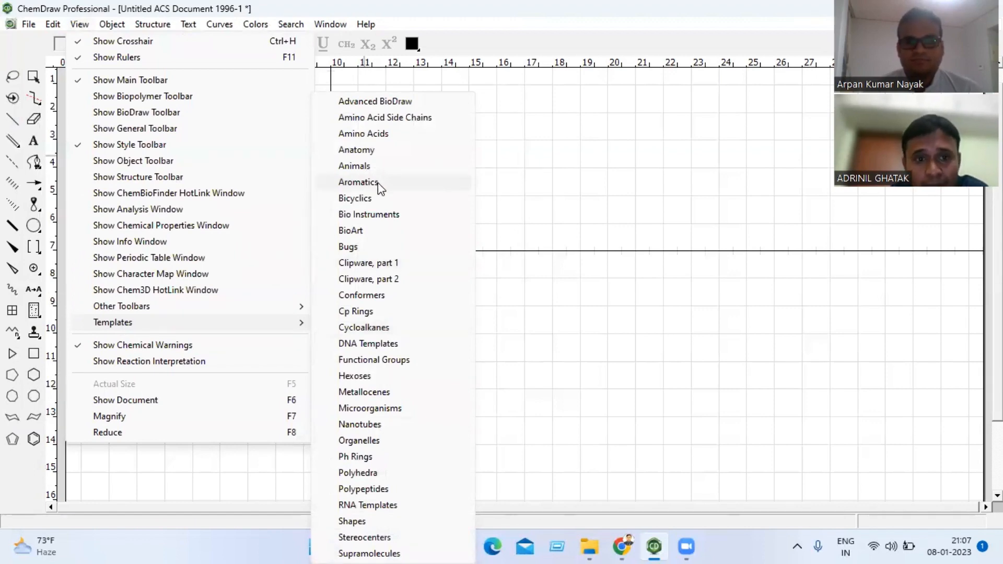
{"action": "left_click", "coordinate": [361, 182]}
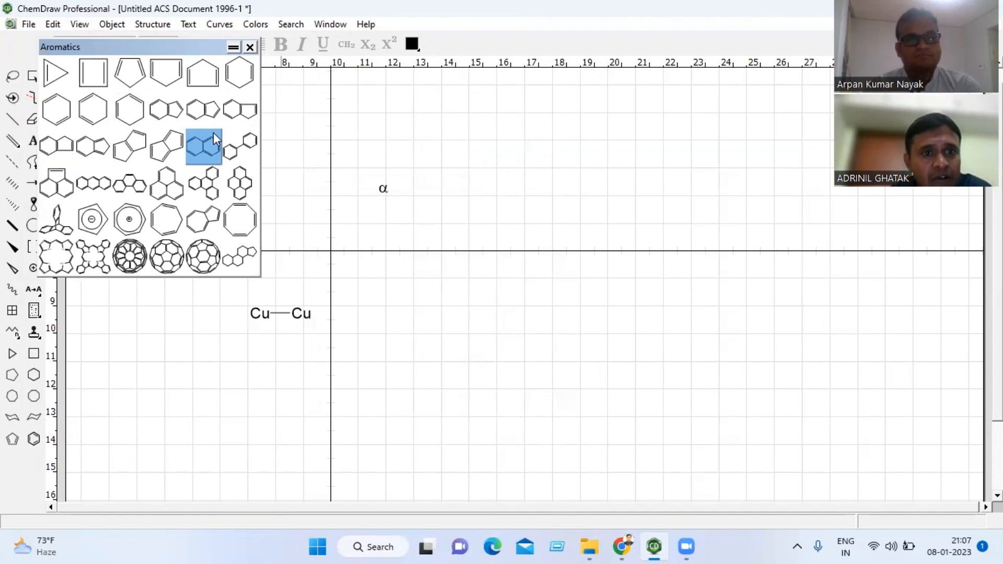
{"action": "left_click", "coordinate": [235, 147]}
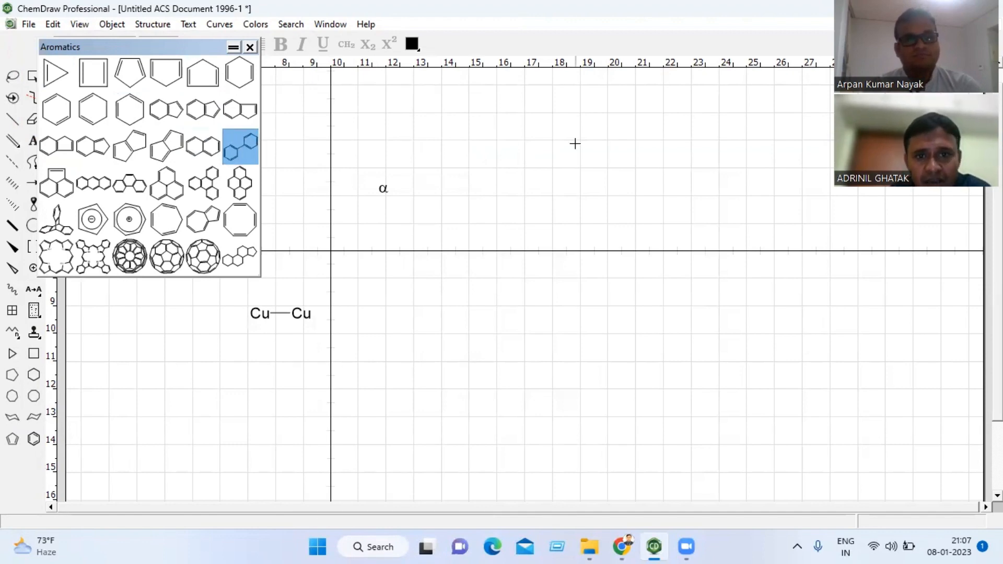
{"action": "left_click", "coordinate": [575, 143]}
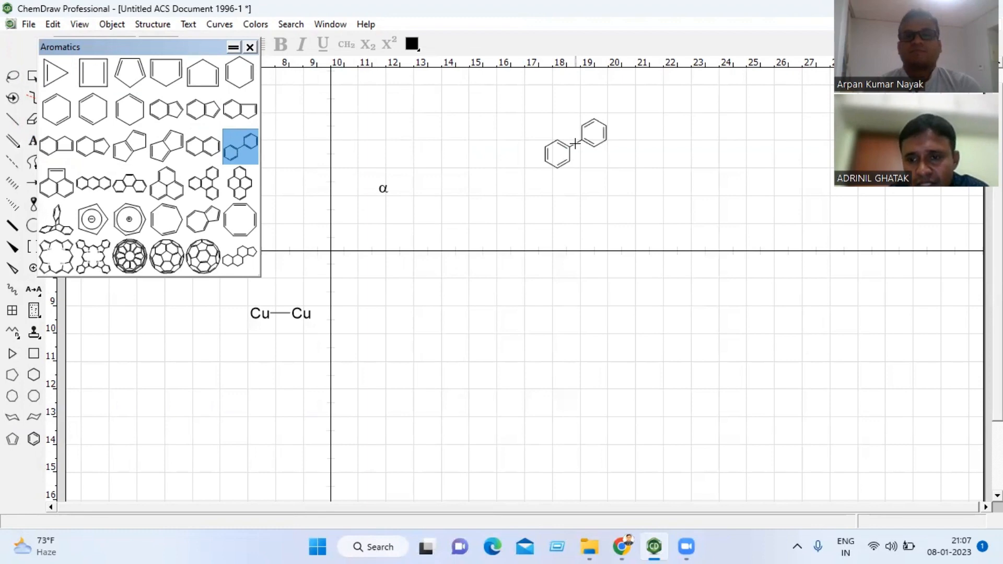
{"action": "left_click", "coordinate": [203, 135]}
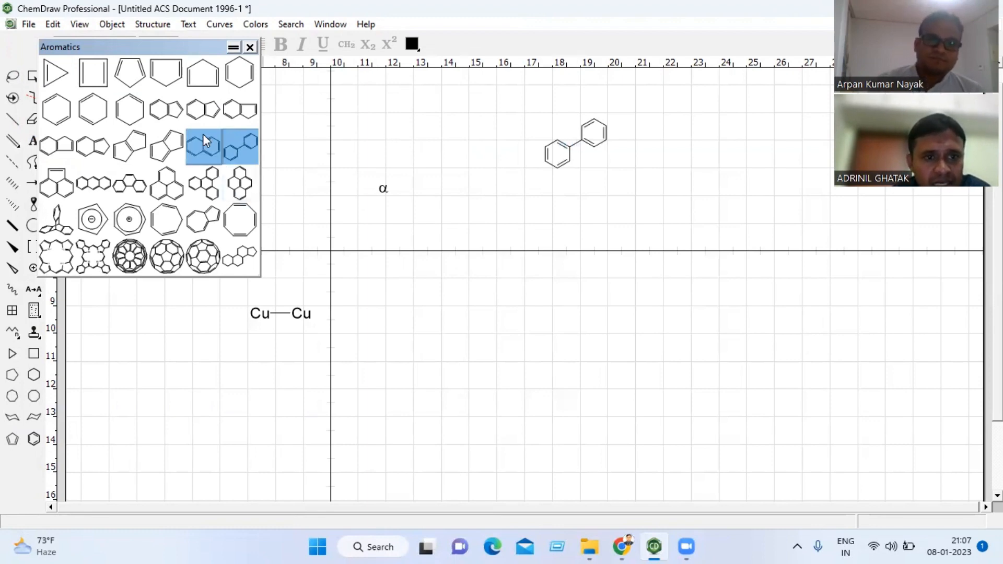
{"action": "left_click", "coordinate": [553, 259]}
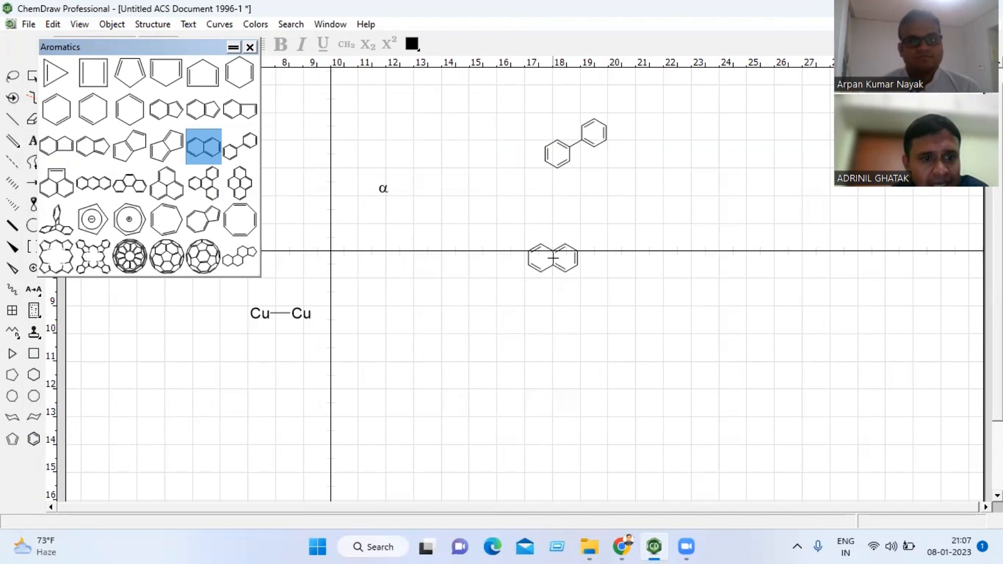
- Place a C60 fullerene below the naphthalene and a porphyrin to its right from the Aromatics templates, and close the template window
{"action": "left_click", "coordinate": [173, 253]}
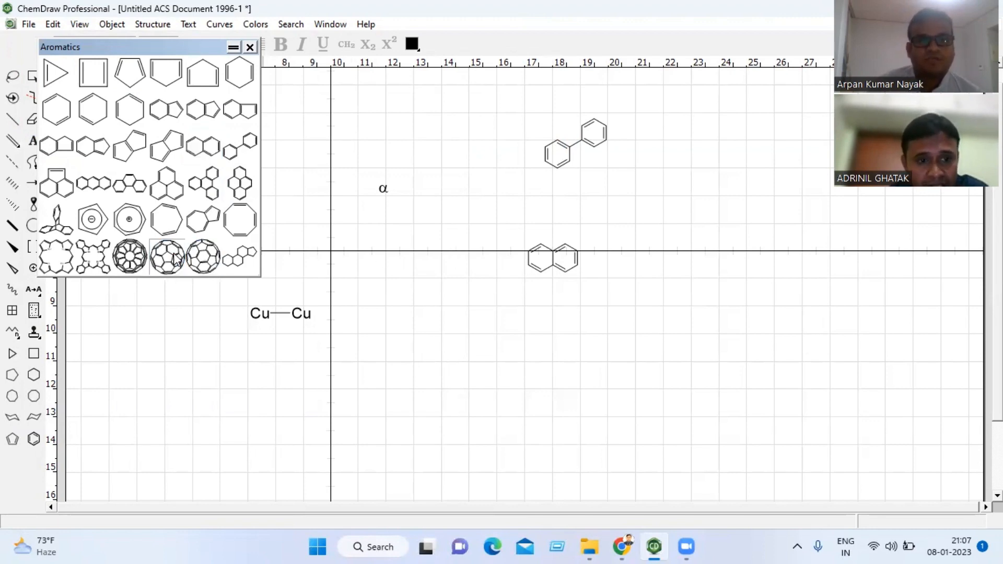
{"action": "left_click", "coordinate": [489, 343]}
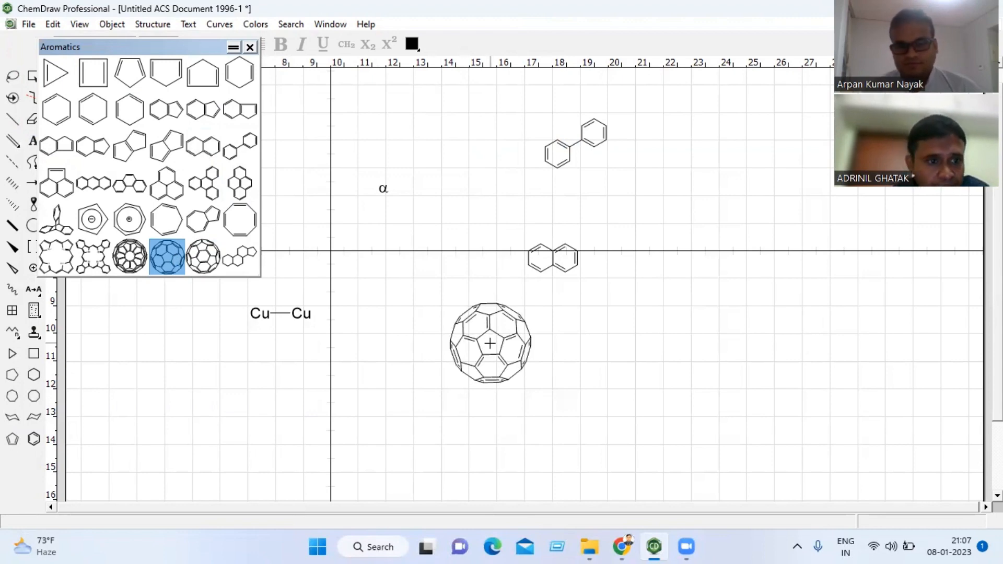
{"action": "left_click", "coordinate": [48, 259]}
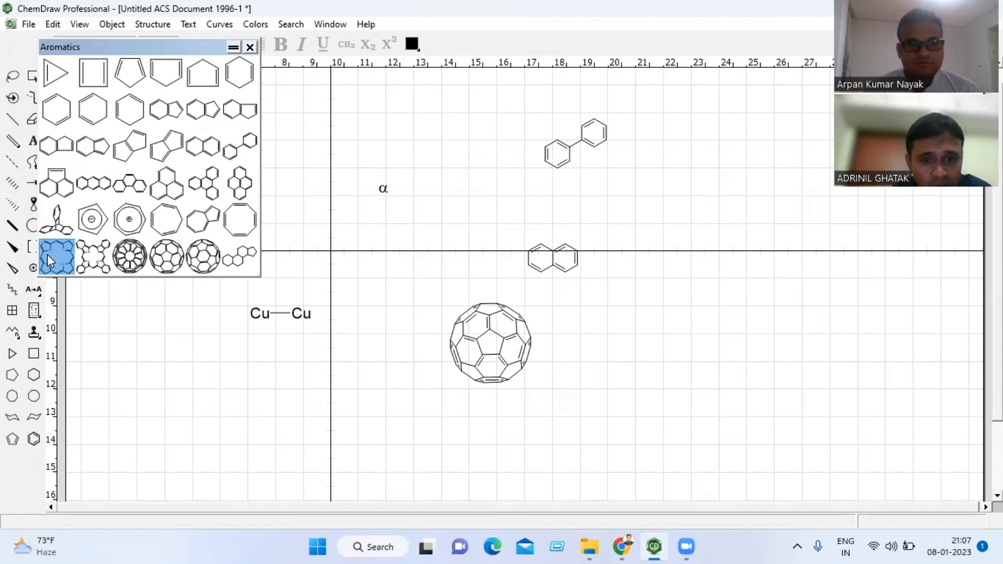
{"action": "left_click", "coordinate": [750, 330]}
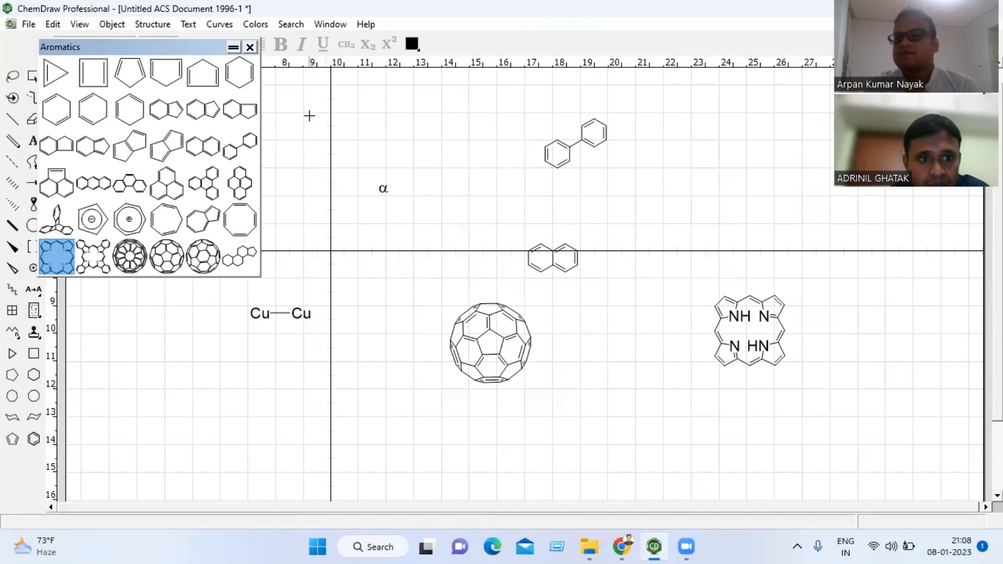
{"action": "left_click", "coordinate": [250, 48]}
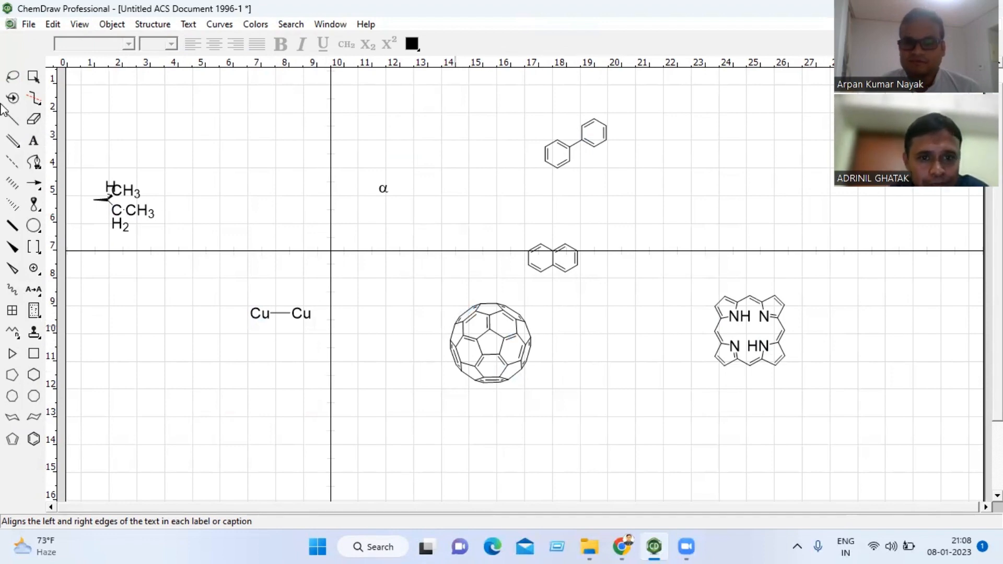
- Select the fullerene with the Lasso, examine and rotate its model in the Chem3D HotLink window, and close that window
{"action": "left_click", "coordinate": [13, 79]}
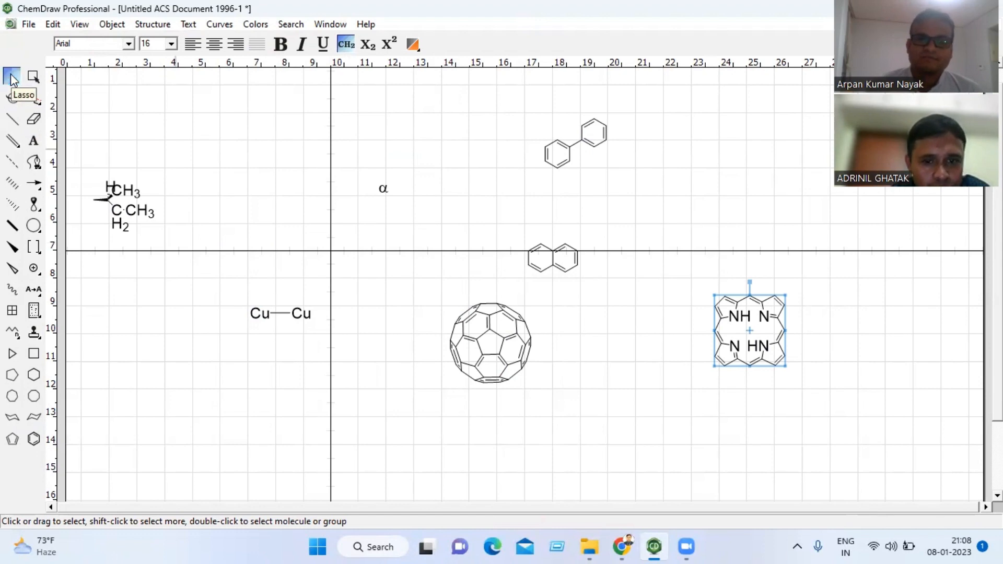
{"action": "mouse_move", "coordinate": [468, 272]}
{"action": "left_mouse_down"}
{"action": "mouse_move", "coordinate": [425, 321]}
{"action": "mouse_move", "coordinate": [422, 365]}
{"action": "mouse_move", "coordinate": [501, 393]}
{"action": "mouse_move", "coordinate": [553, 375]}
{"action": "mouse_move", "coordinate": [562, 340]}
{"action": "mouse_move", "coordinate": [511, 282]}
{"action": "mouse_move", "coordinate": [457, 274]}
{"action": "left_mouse_up"}
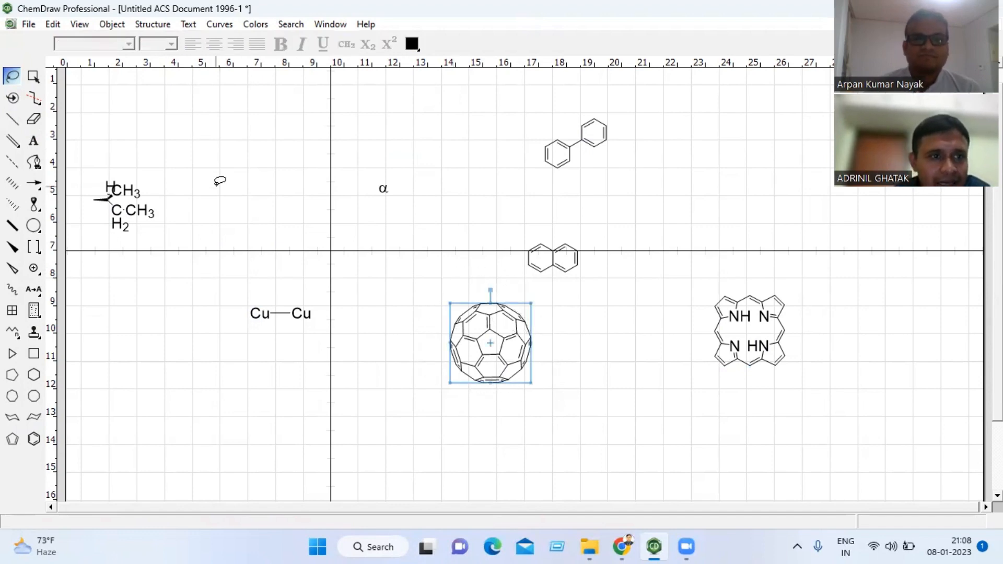
{"action": "left_click", "coordinate": [80, 24]}
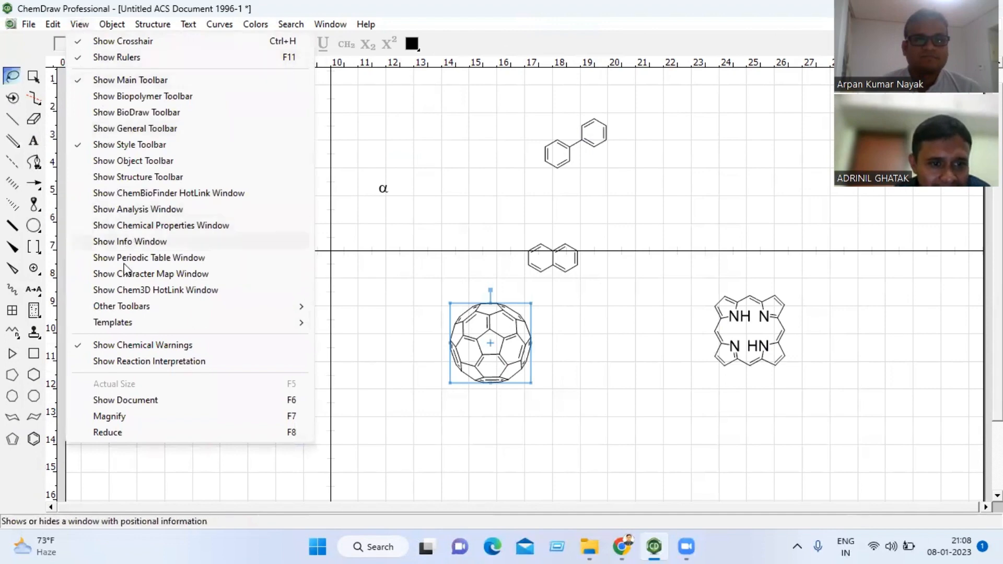
{"action": "left_click", "coordinate": [123, 290]}
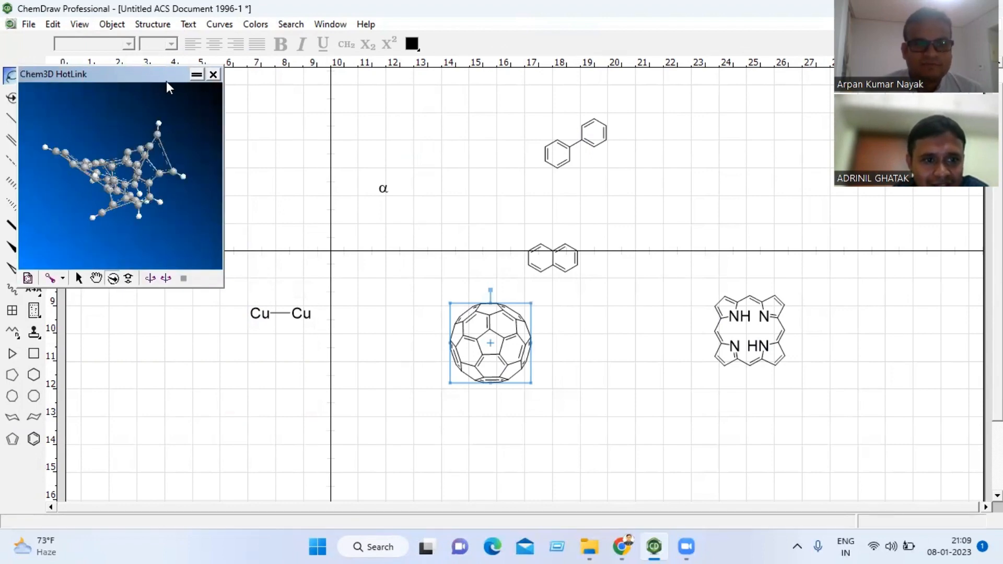
{"action": "mouse_move", "coordinate": [128, 165]}
{"action": "left_mouse_down"}
{"action": "mouse_move", "coordinate": [114, 161]}
{"action": "mouse_move", "coordinate": [141, 146]}
{"action": "mouse_move", "coordinate": [145, 161]}
{"action": "mouse_move", "coordinate": [111, 172]}
{"action": "mouse_move", "coordinate": [125, 141]}
{"action": "mouse_move", "coordinate": [146, 151]}
{"action": "mouse_move", "coordinate": [141, 180]}
{"action": "mouse_move", "coordinate": [119, 188]}
{"action": "mouse_move", "coordinate": [119, 149]}
{"action": "mouse_move", "coordinate": [143, 148]}
{"action": "mouse_move", "coordinate": [153, 183]}
{"action": "mouse_move", "coordinate": [124, 164]}
{"action": "mouse_move", "coordinate": [141, 156]}
{"action": "mouse_move", "coordinate": [153, 168]}
{"action": "mouse_move", "coordinate": [123, 171]}
{"action": "mouse_move", "coordinate": [134, 138]}
{"action": "mouse_move", "coordinate": [154, 144]}
{"action": "mouse_move", "coordinate": [152, 161]}
{"action": "mouse_move", "coordinate": [117, 161]}
{"action": "mouse_move", "coordinate": [121, 137]}
{"action": "mouse_move", "coordinate": [131, 167]}
{"action": "mouse_move", "coordinate": [121, 163]}
{"action": "left_mouse_up"}
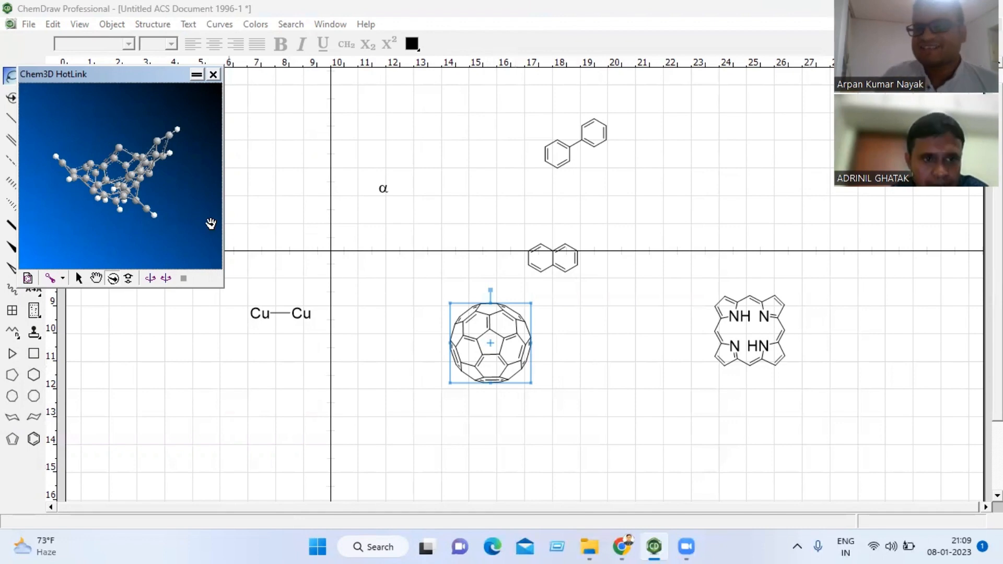
{"action": "left_click_drag", "start_coordinate": [163, 202], "coordinate": [140, 197]}
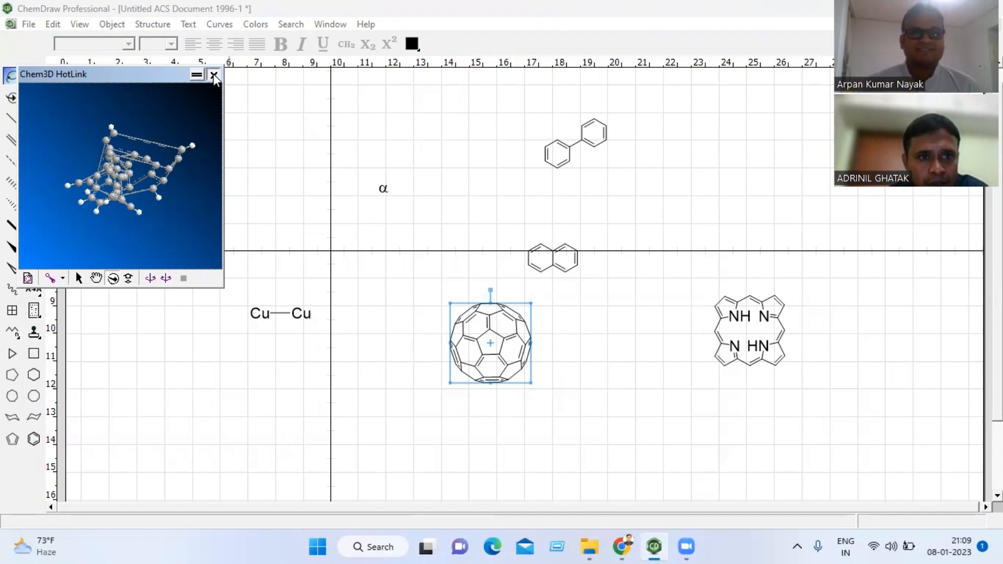
{"action": "left_click", "coordinate": [213, 75]}
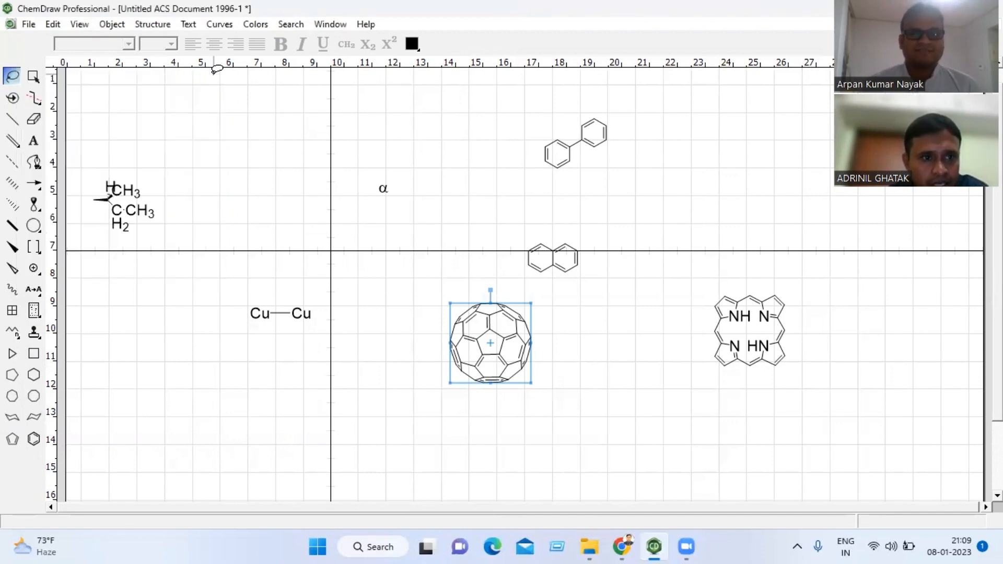
- Place the fused six- and five-membered ring structure from the Bicyclics templates above the α caption, and close the template window
{"action": "left_click", "coordinate": [83, 25]}
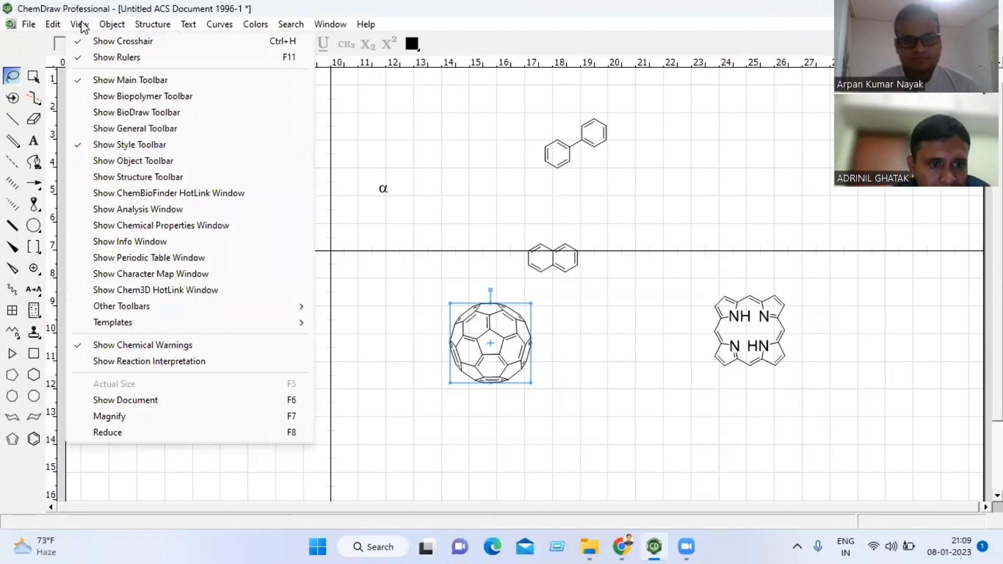
{"action": "mouse_move", "coordinate": [117, 324]}
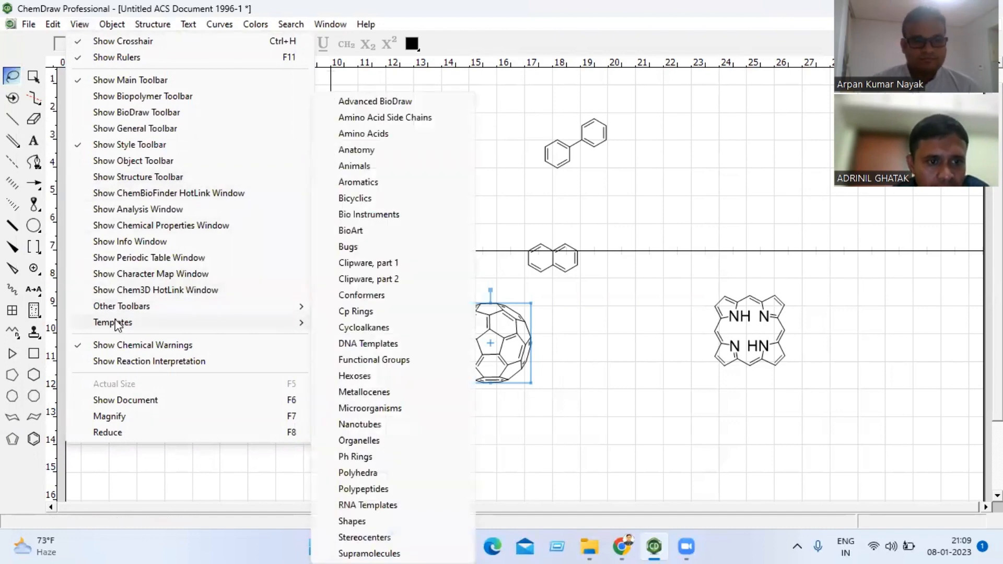
{"action": "left_click", "coordinate": [361, 199]}
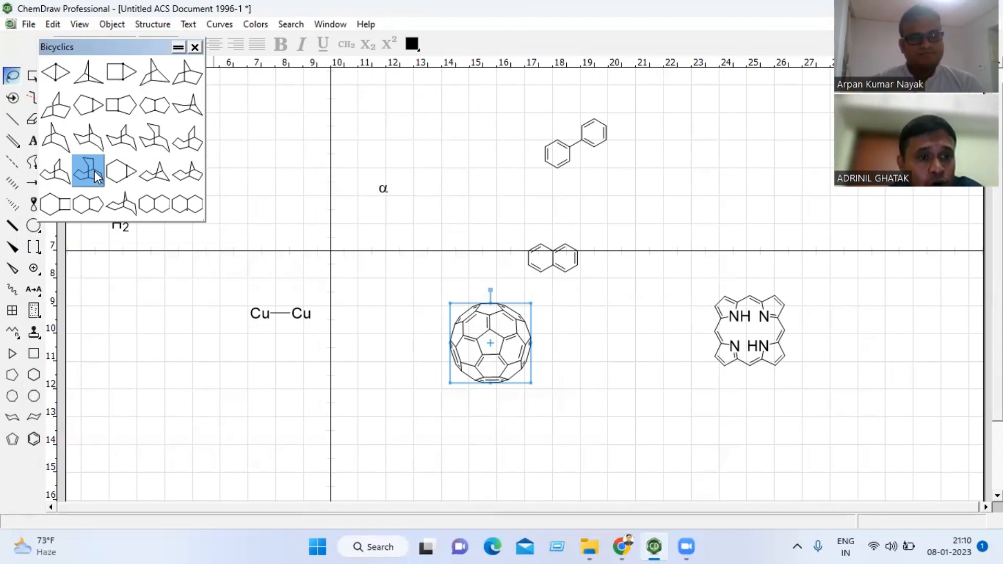
{"action": "left_click", "coordinate": [52, 204]}
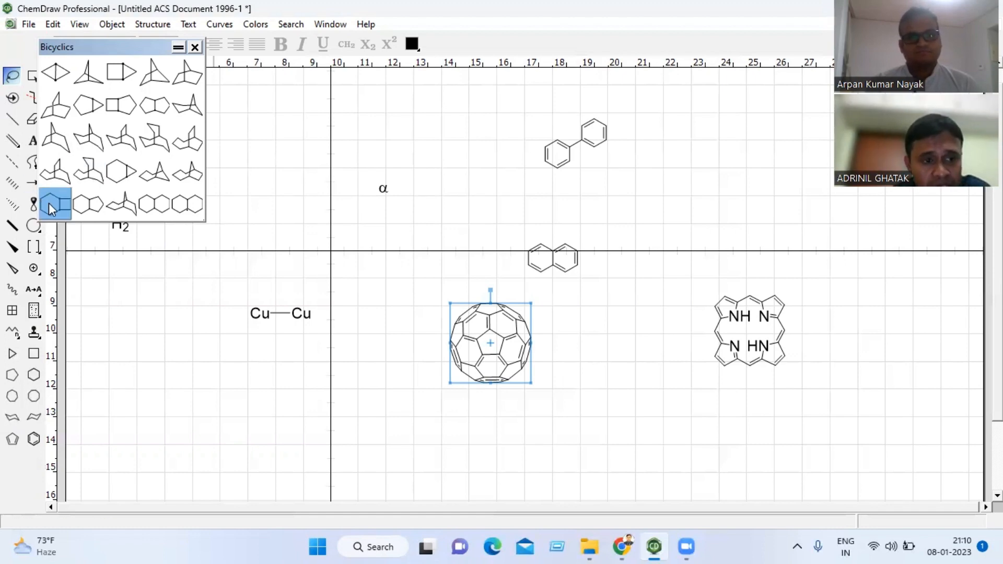
{"action": "left_click", "coordinate": [87, 205]}
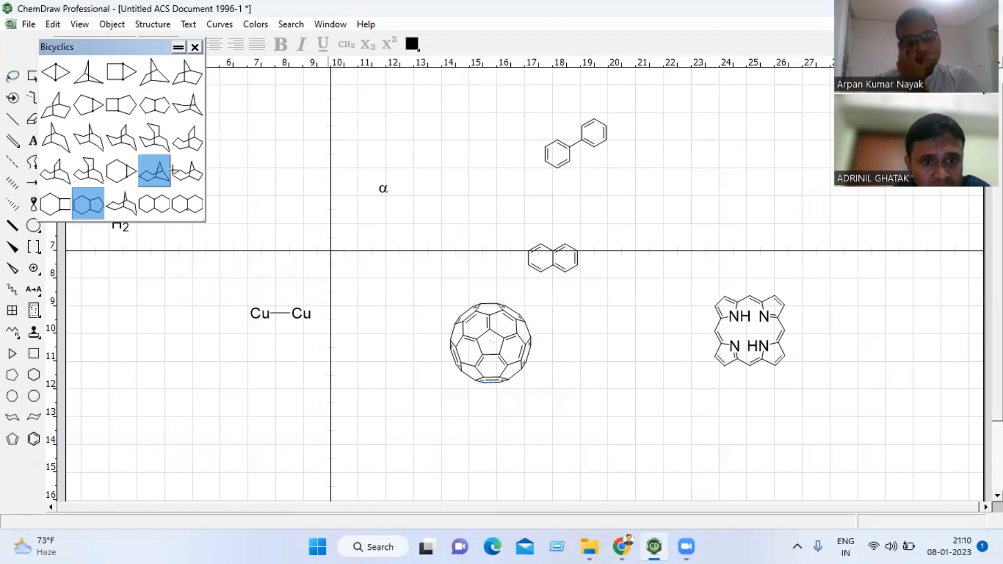
{"action": "left_click", "coordinate": [349, 131]}
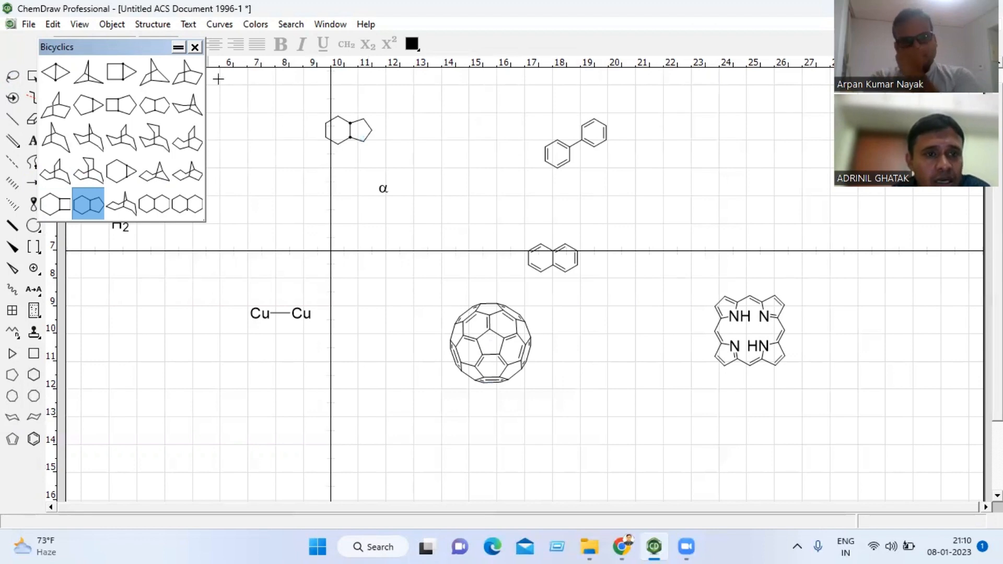
{"action": "left_click", "coordinate": [195, 48]}
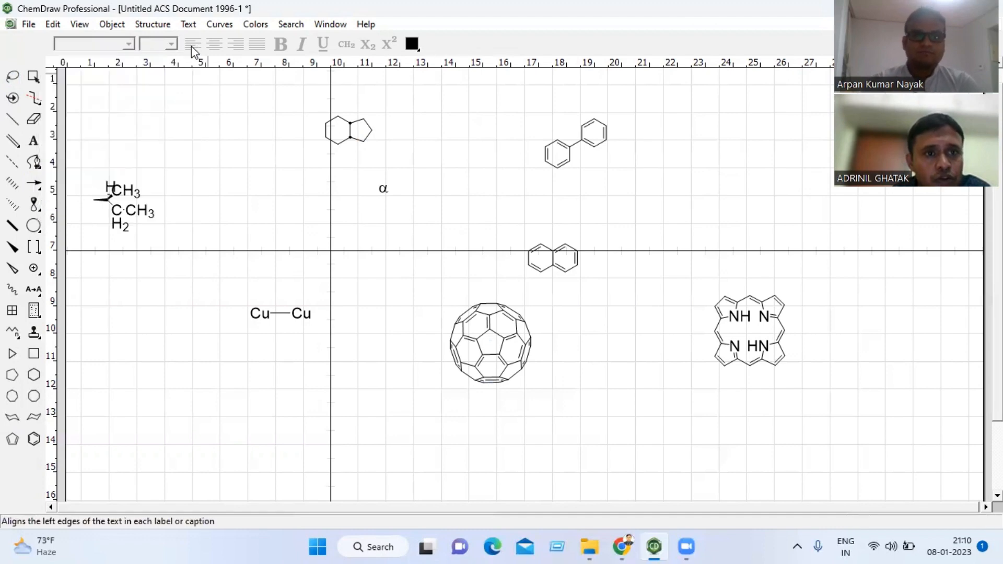
- View the Hexoses templates and close their window
{"action": "left_click", "coordinate": [79, 26]}
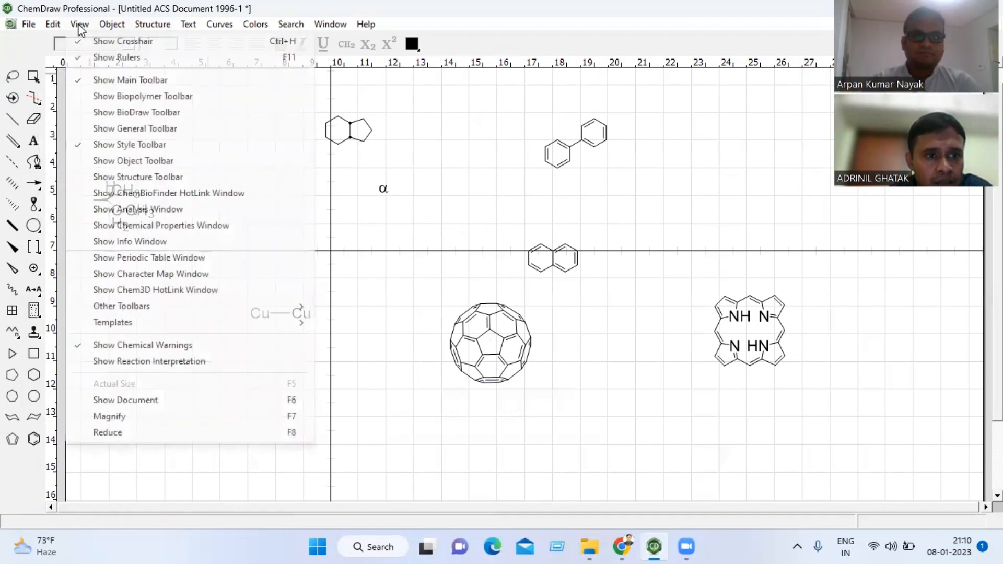
{"action": "mouse_move", "coordinate": [119, 301]}
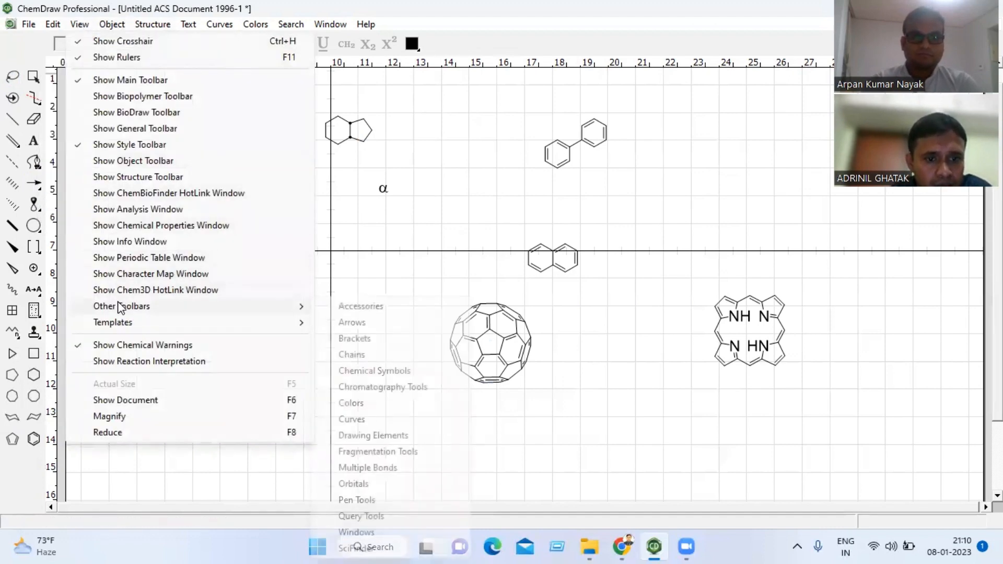
{"action": "mouse_move", "coordinate": [119, 323]}
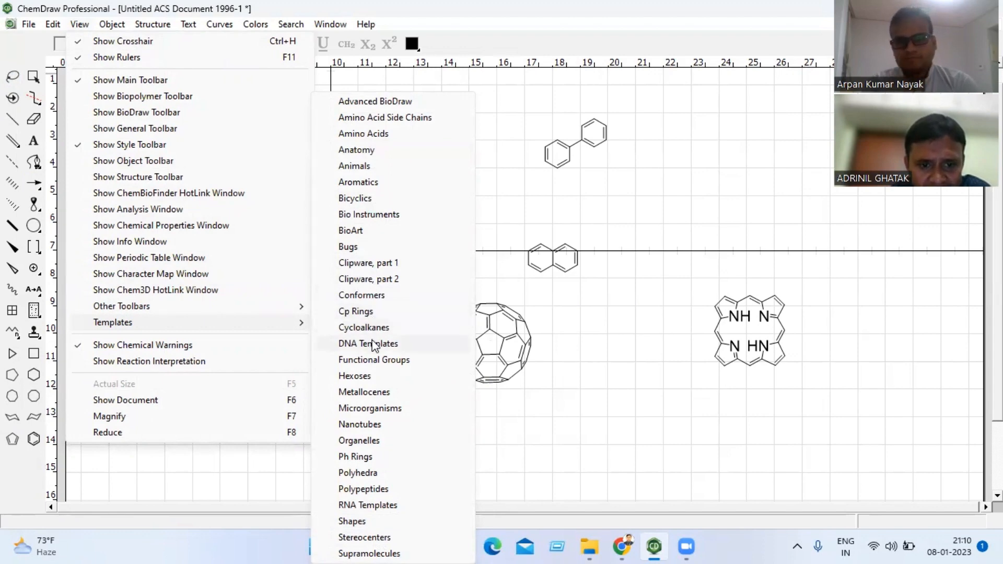
{"action": "left_click", "coordinate": [355, 376]}
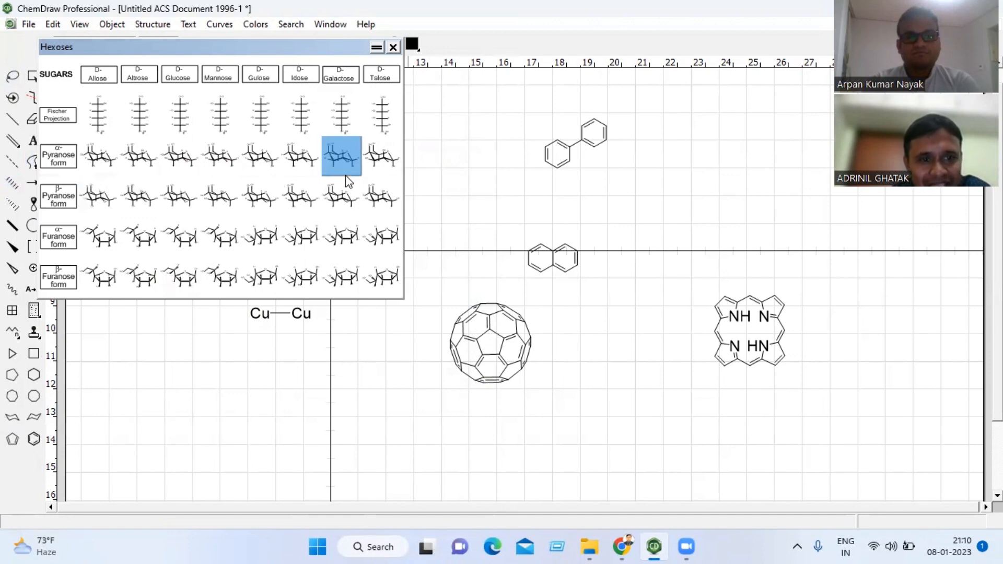
{"action": "left_click", "coordinate": [393, 47]}
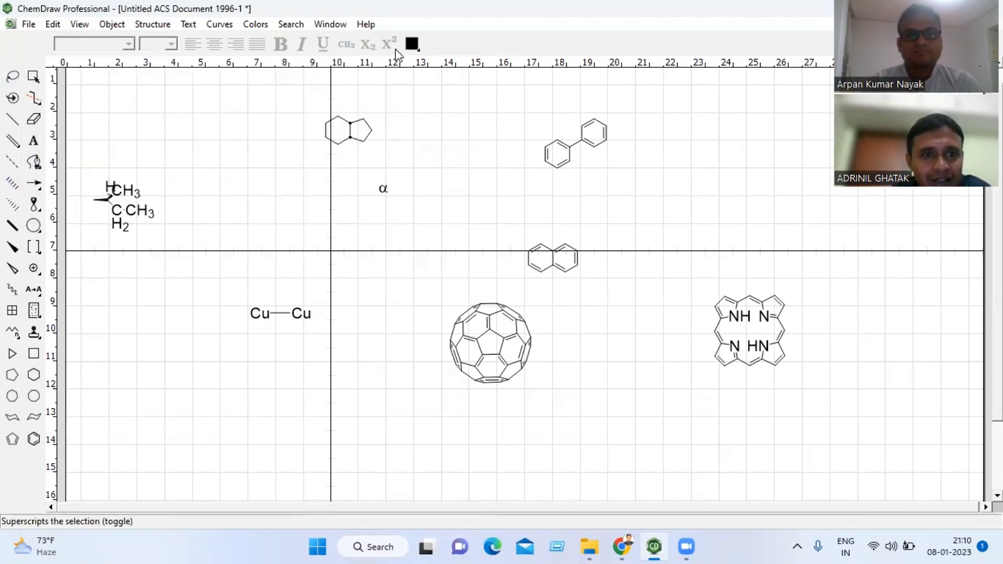
- Show the Nanotubes templates and delete the Cu–Cu, biphenyl, naphthalene, fullerene and porphyrin structures from the page
{"action": "left_click", "coordinate": [81, 25]}
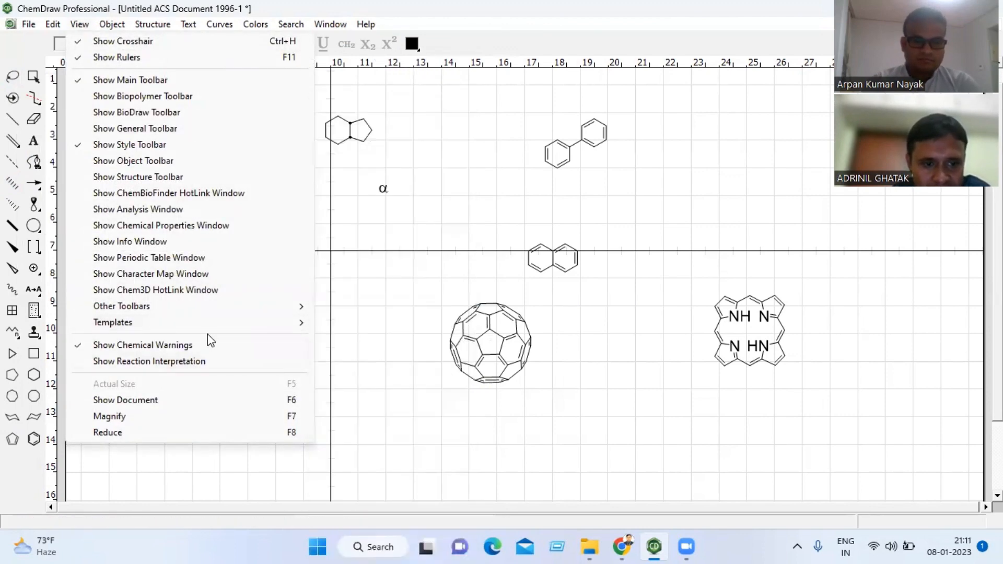
{"action": "mouse_move", "coordinate": [208, 328]}
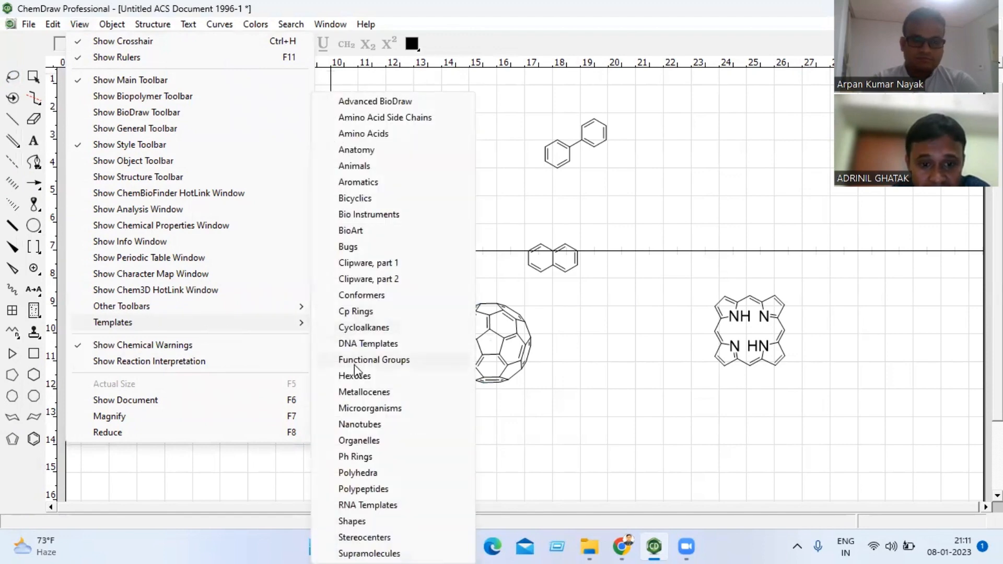
{"action": "left_click", "coordinate": [365, 426]}
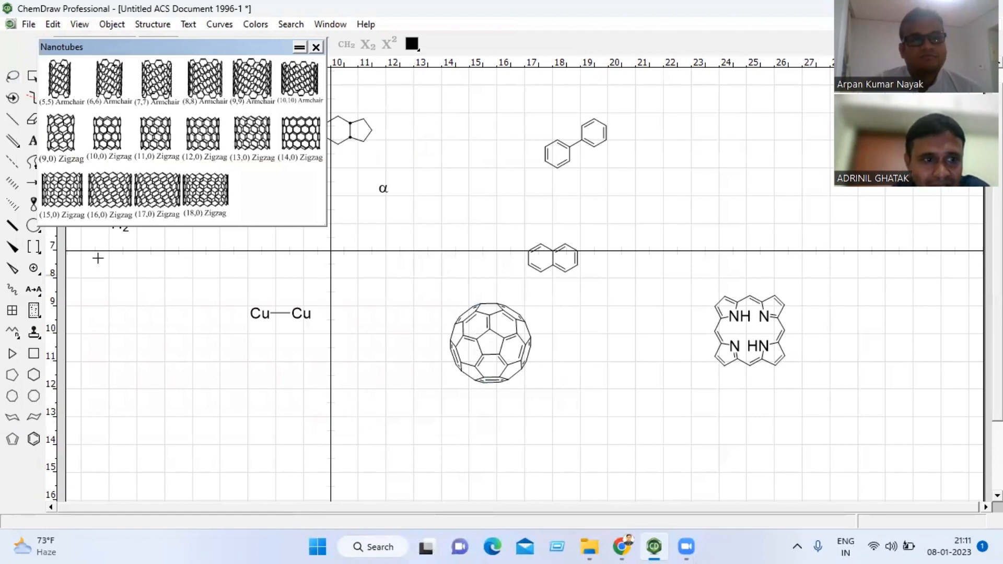
{"action": "left_click", "coordinate": [12, 76]}
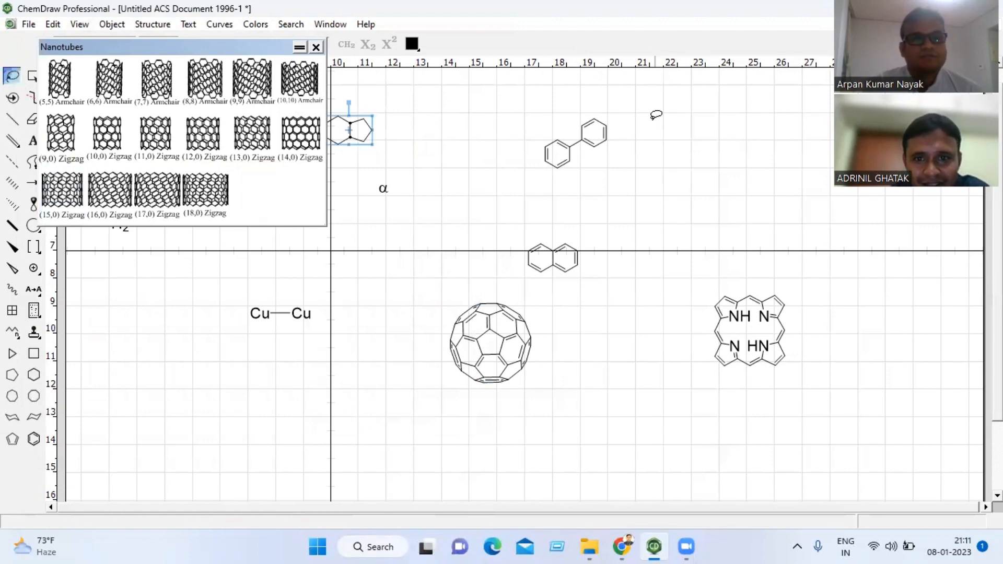
{"action": "mouse_move", "coordinate": [649, 108]}
{"action": "left_mouse_down"}
{"action": "mouse_move", "coordinate": [524, 99]}
{"action": "mouse_move", "coordinate": [441, 197]}
{"action": "mouse_move", "coordinate": [302, 215]}
{"action": "mouse_move", "coordinate": [186, 285]}
{"action": "mouse_move", "coordinate": [316, 450]}
{"action": "mouse_move", "coordinate": [585, 490]}
{"action": "mouse_move", "coordinate": [739, 384]}
{"action": "mouse_move", "coordinate": [788, 417]}
{"action": "mouse_move", "coordinate": [735, 305]}
{"action": "mouse_move", "coordinate": [673, 121]}
{"action": "left_mouse_up"}
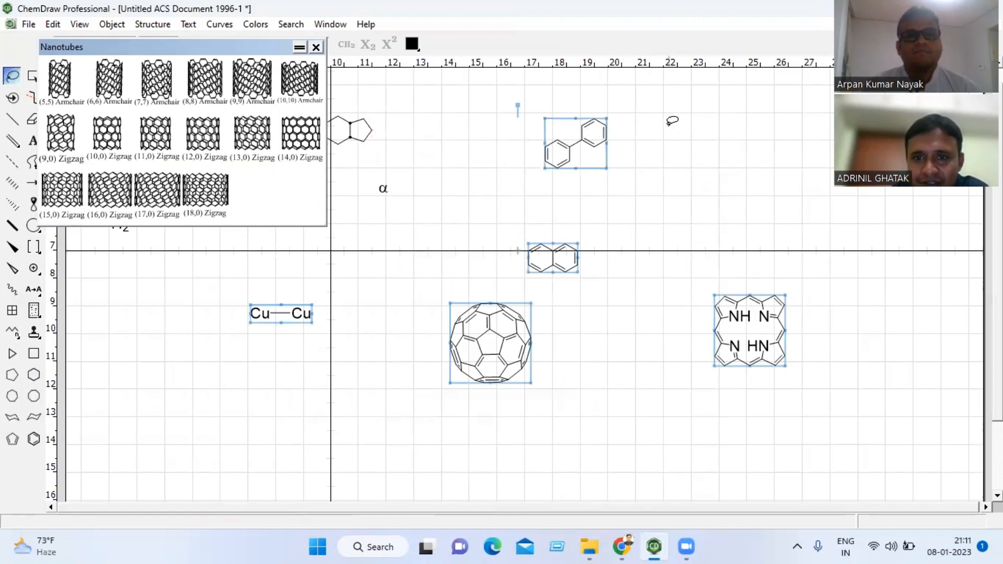
{"action": "key", "text": "Delete"}
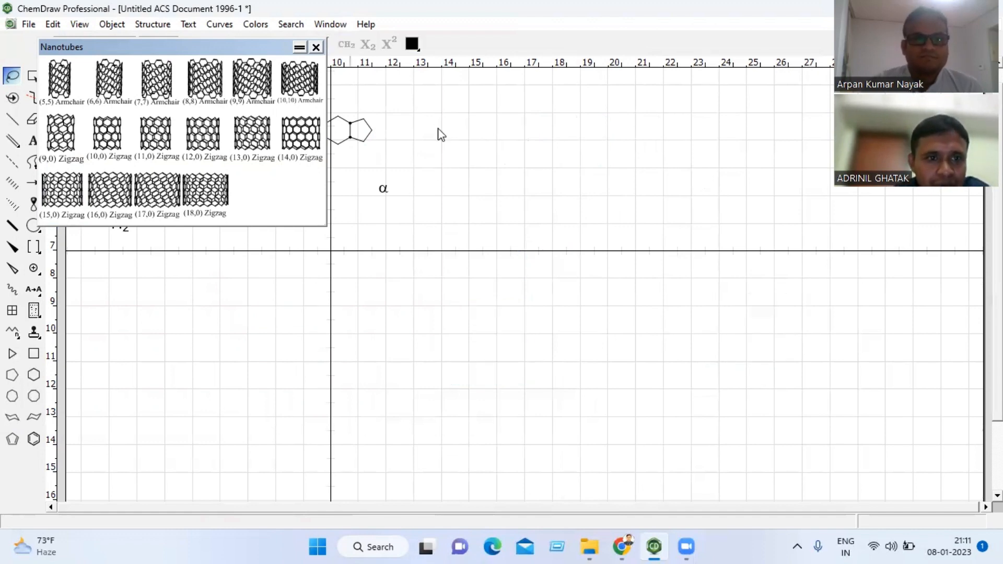
- Place the (5,5) Armchair nanotube in the cleared area below the α caption and delete its text label
{"action": "left_click", "coordinate": [48, 69]}
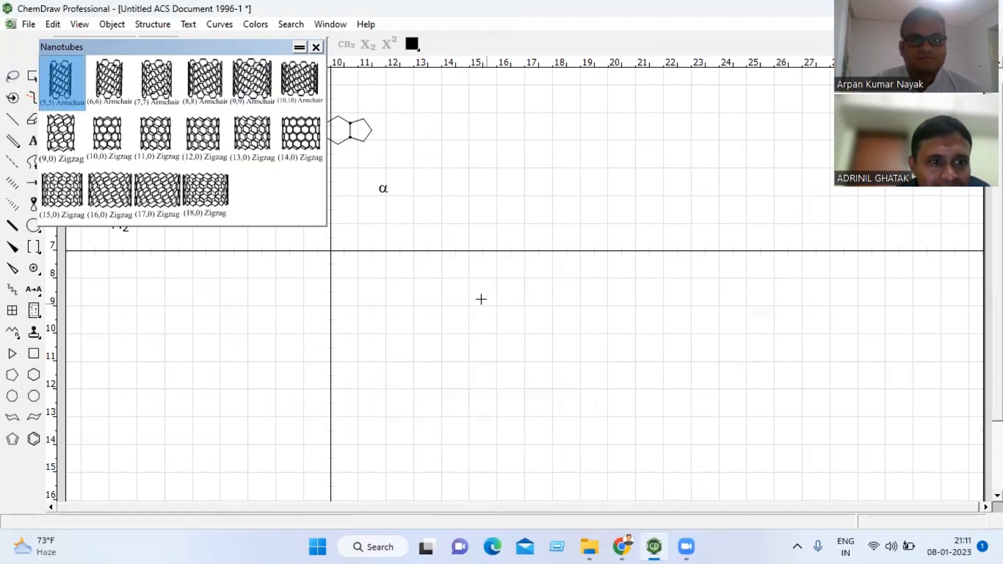
{"action": "left_click", "coordinate": [502, 322]}
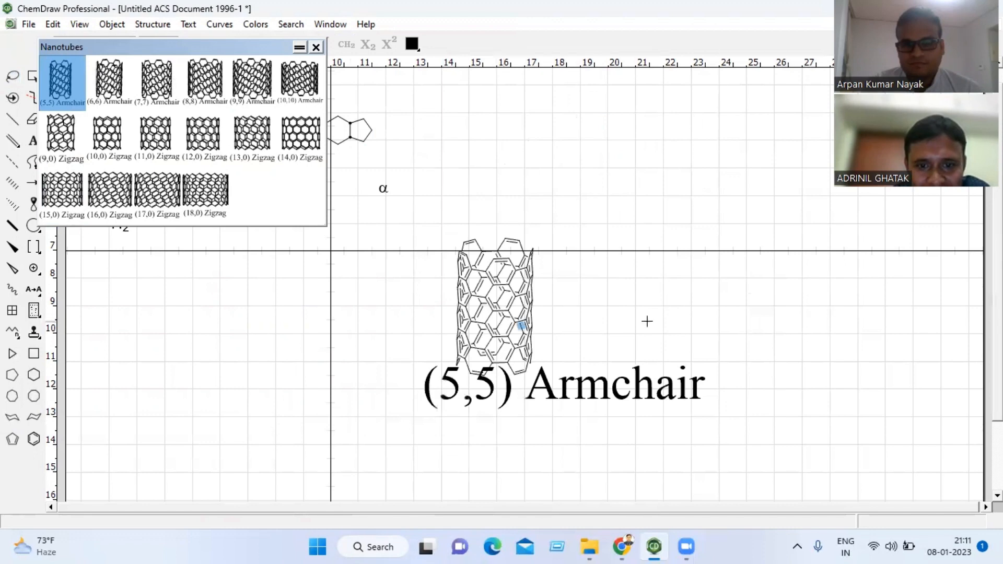
{"action": "left_click", "coordinate": [15, 77]}
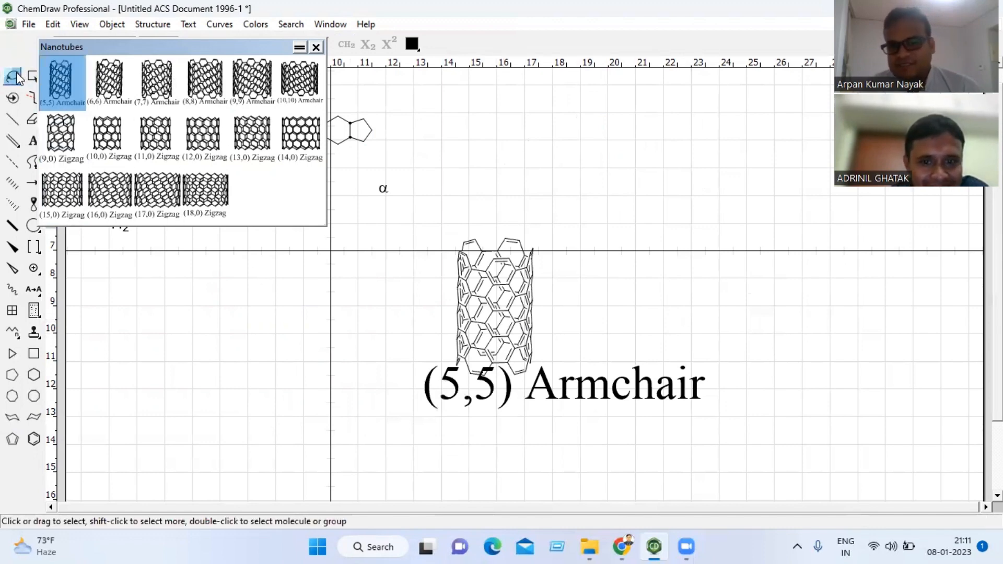
{"action": "left_click", "coordinate": [18, 77]}
{"action": "mouse_move", "coordinate": [632, 405]}
{"action": "left_mouse_down"}
{"action": "mouse_move", "coordinate": [616, 455]}
{"action": "mouse_move", "coordinate": [624, 409]}
{"action": "left_mouse_up"}
{"action": "left_click", "coordinate": [609, 450]}
{"action": "left_click", "coordinate": [587, 381]}
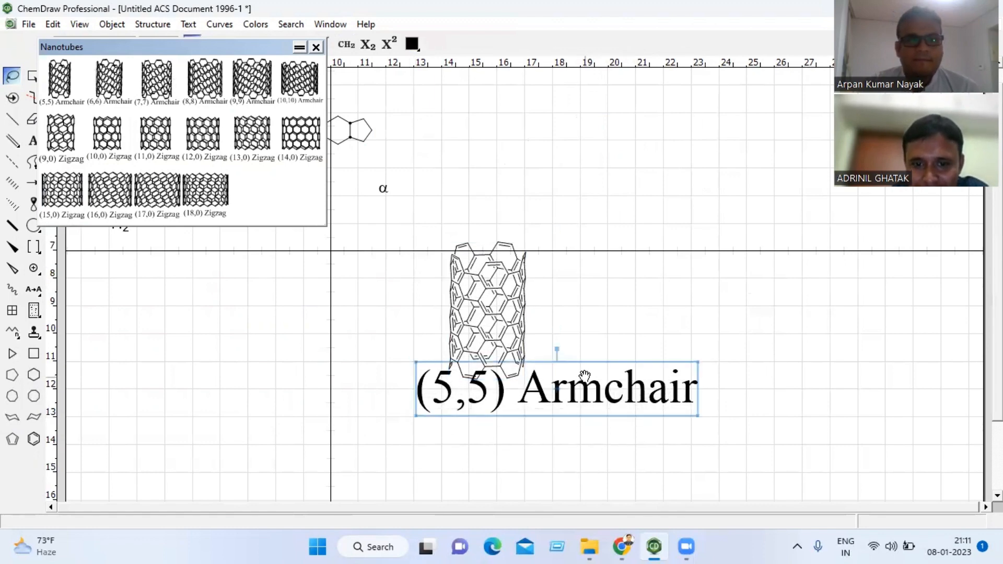
{"action": "key", "text": "Delete"}
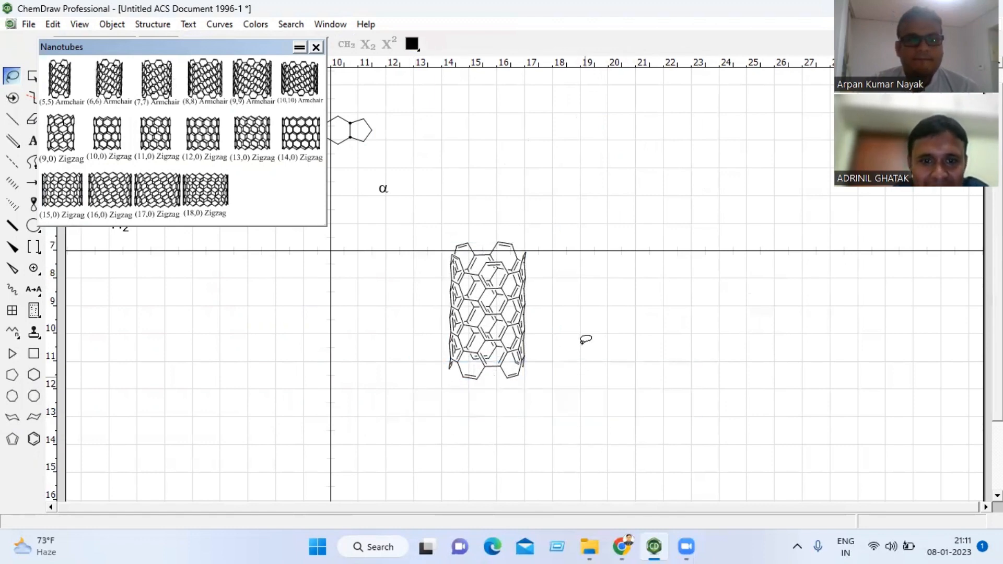
- Select the nanotube, view and rotate its 3D model in the Chem3D HotLink window, and close that window
{"action": "mouse_move", "coordinate": [550, 229]}
{"action": "left_mouse_down"}
{"action": "mouse_move", "coordinate": [448, 226]}
{"action": "mouse_move", "coordinate": [405, 314]}
{"action": "mouse_move", "coordinate": [471, 389]}
{"action": "mouse_move", "coordinate": [510, 395]}
{"action": "mouse_move", "coordinate": [569, 302]}
{"action": "mouse_move", "coordinate": [556, 252]}
{"action": "left_mouse_up"}
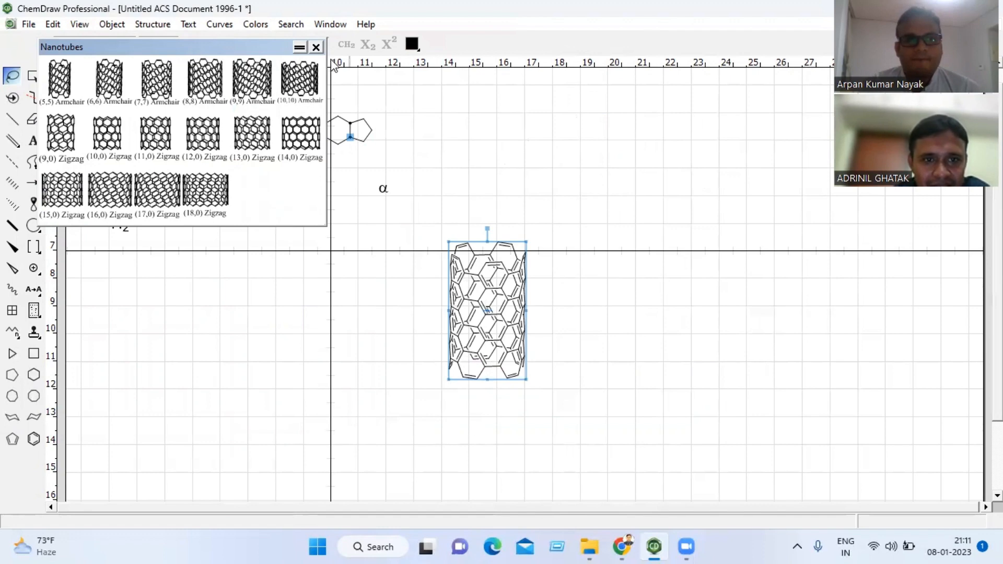
{"action": "left_click_drag", "start_coordinate": [194, 47], "coordinate": [371, 66]}
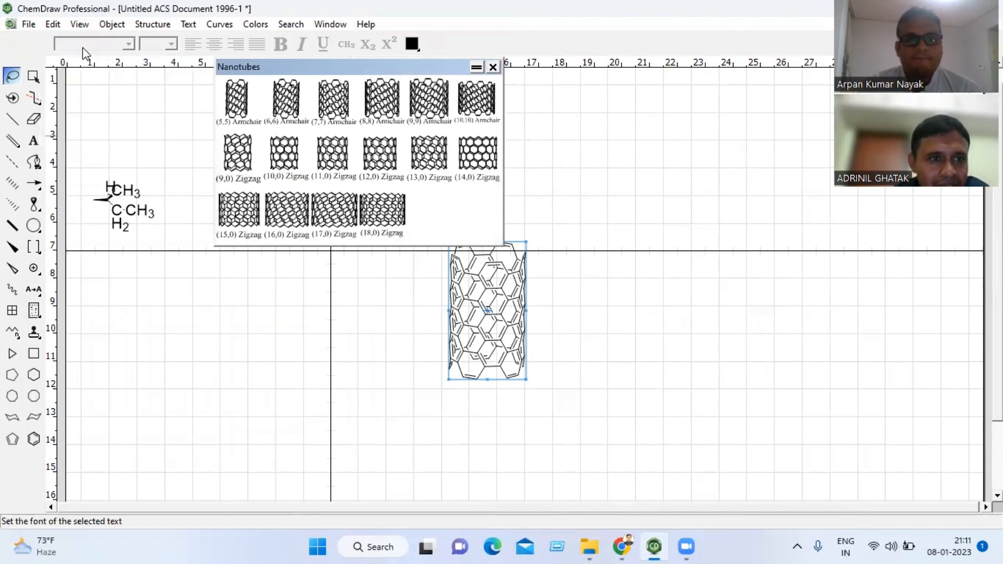
{"action": "left_click", "coordinate": [87, 28]}
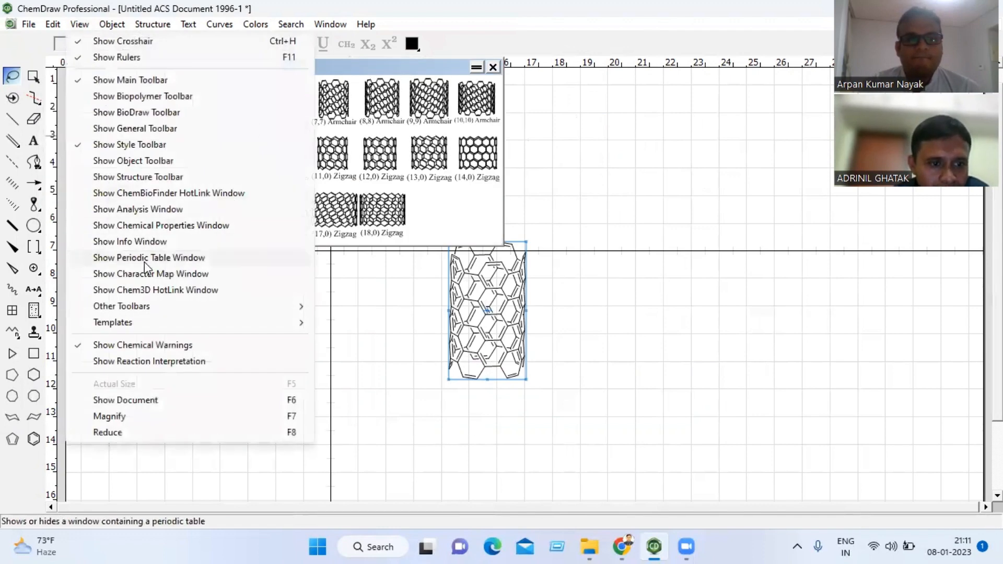
{"action": "left_click", "coordinate": [139, 289]}
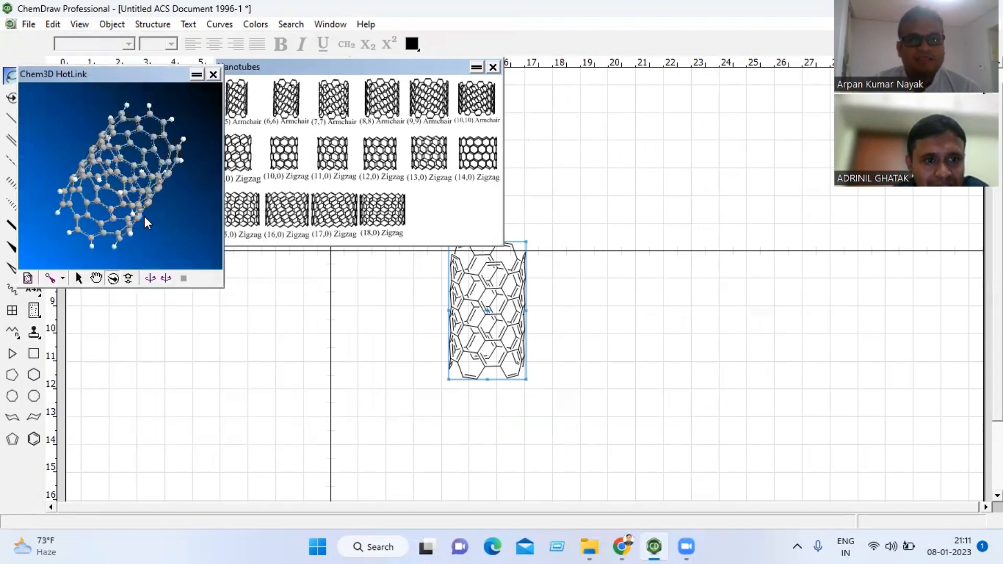
{"action": "left_click_drag", "start_coordinate": [117, 212], "coordinate": [87, 221]}
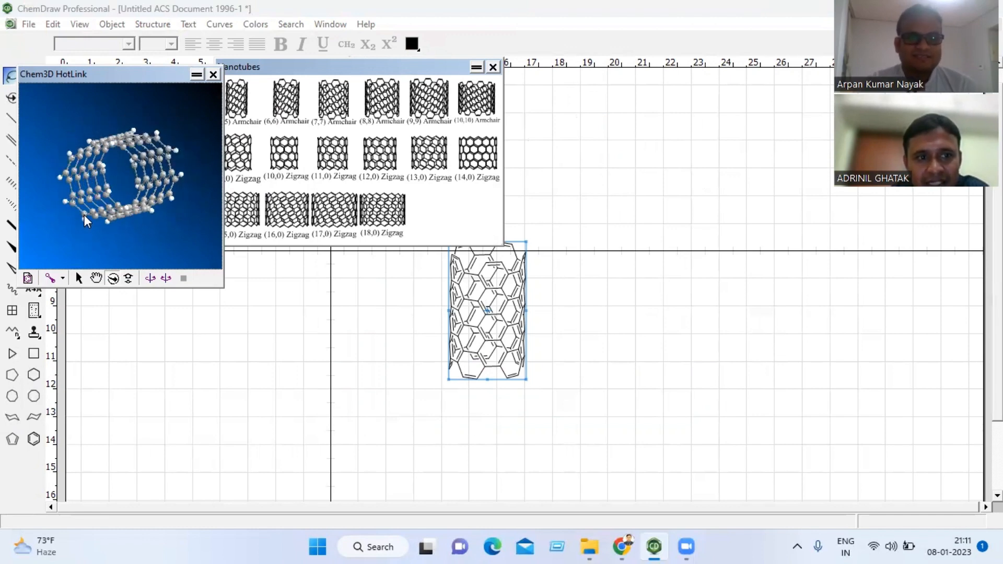
{"action": "left_click", "coordinate": [238, 101]}
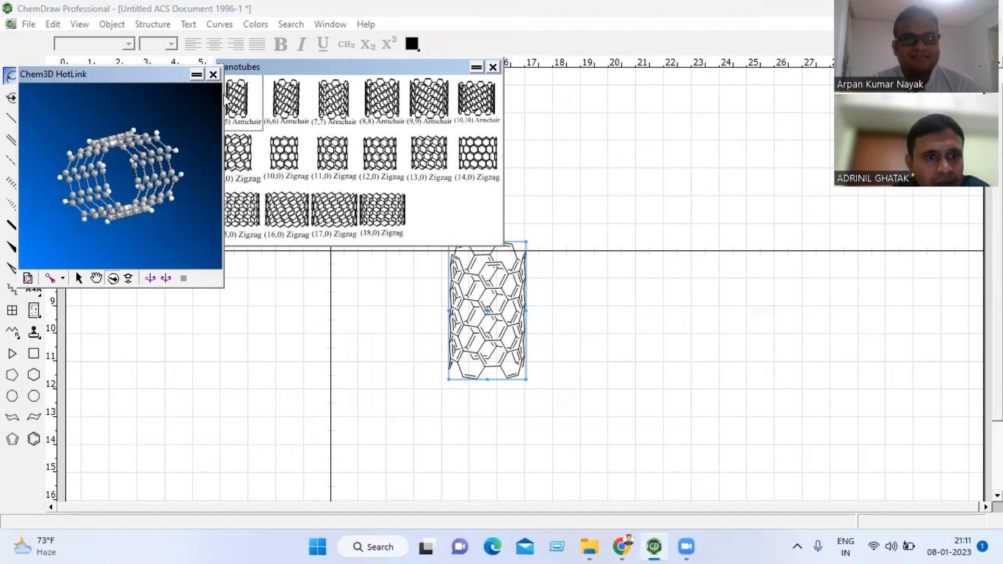
{"action": "left_click", "coordinate": [213, 75]}
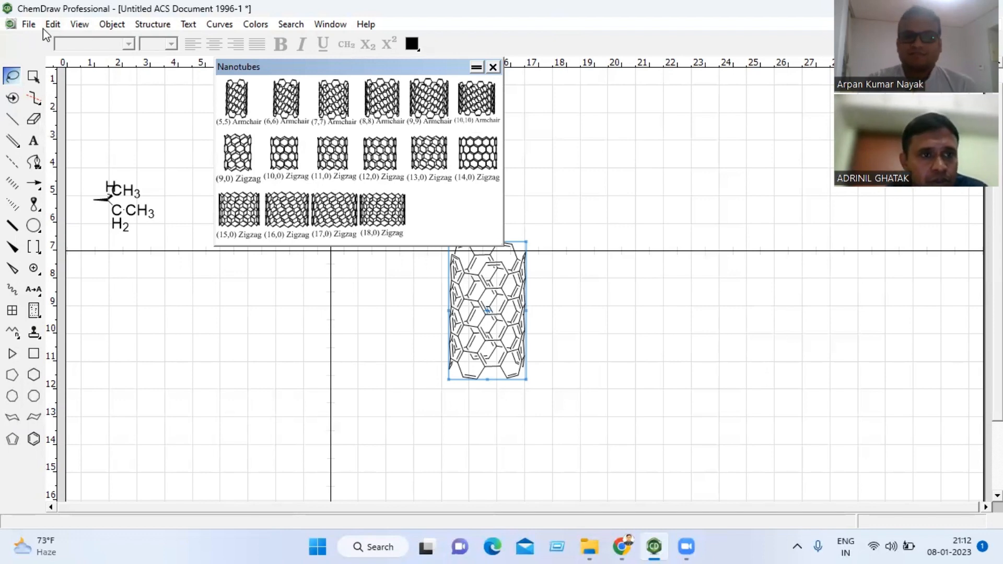
- Place the second sandwich structure with metal centre M from the Metallocenes templates on the empty area above and beyond the nanotube
{"action": "left_click", "coordinate": [79, 27]}
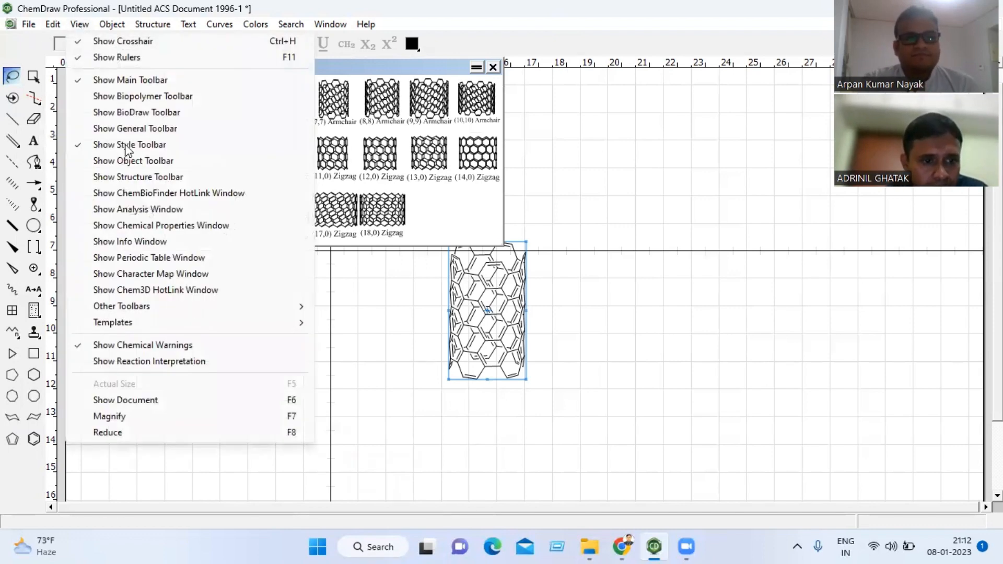
{"action": "mouse_move", "coordinate": [128, 324]}
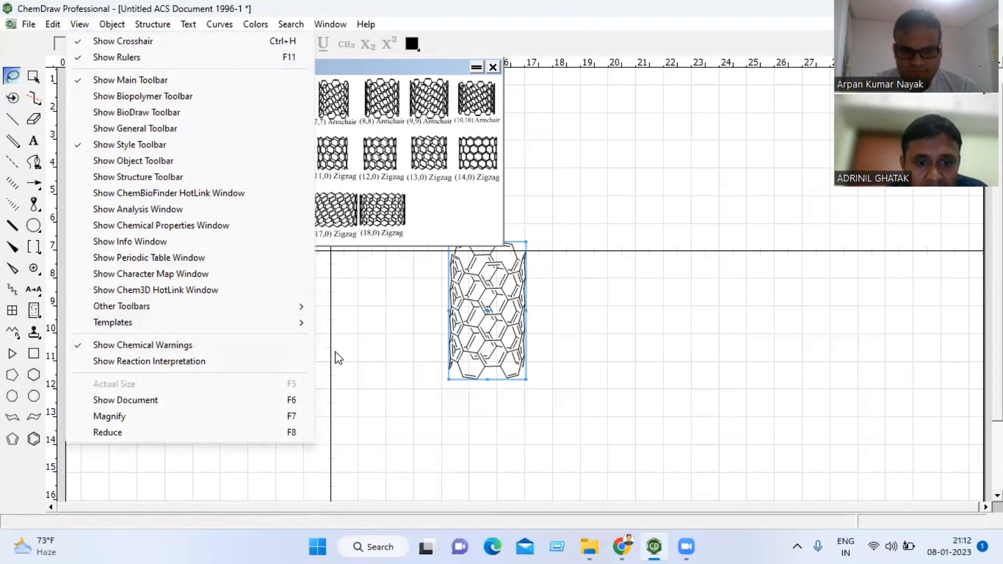
{"action": "mouse_move", "coordinate": [200, 327]}
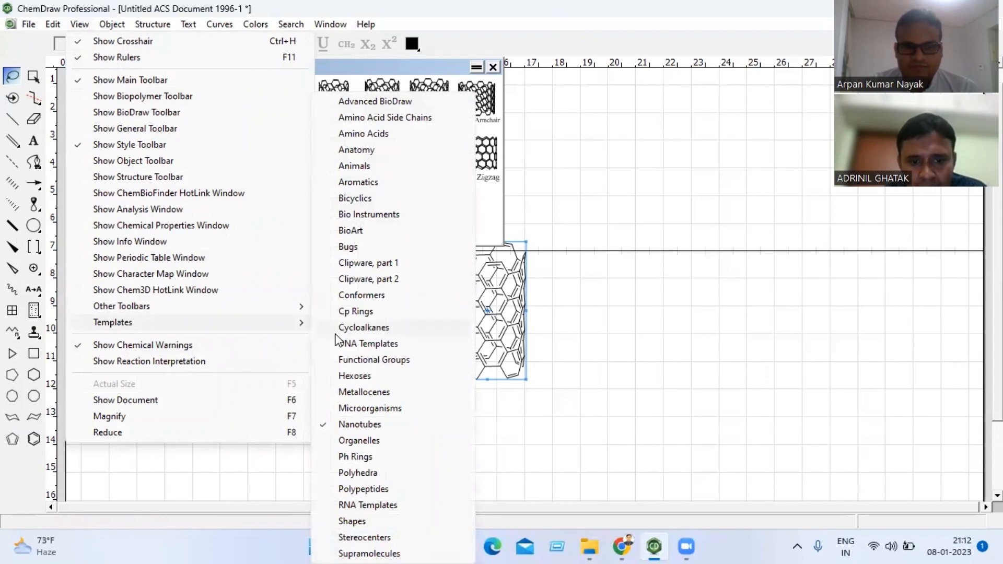
{"action": "left_click", "coordinate": [361, 392]}
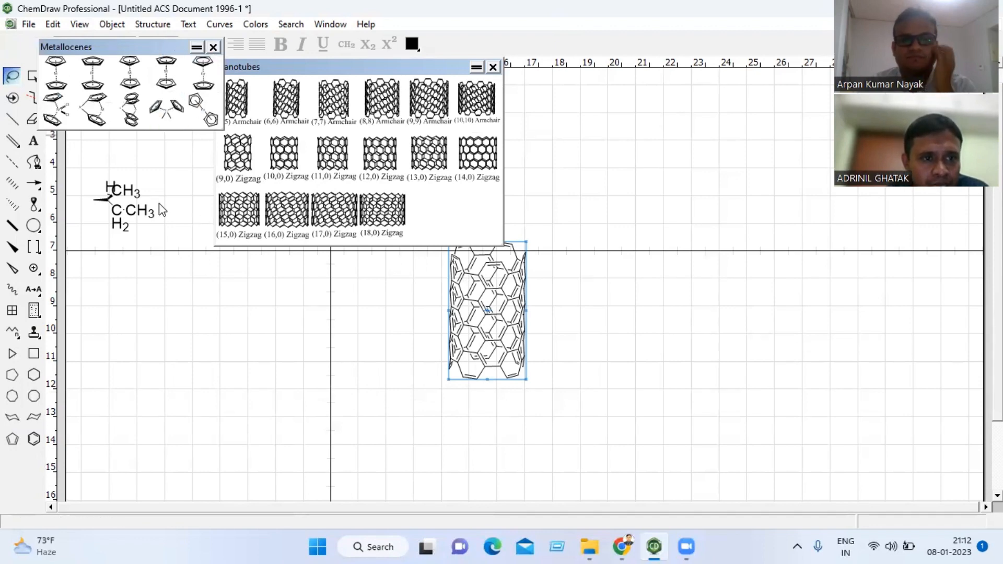
{"action": "left_click_drag", "start_coordinate": [153, 48], "coordinate": [188, 269]}
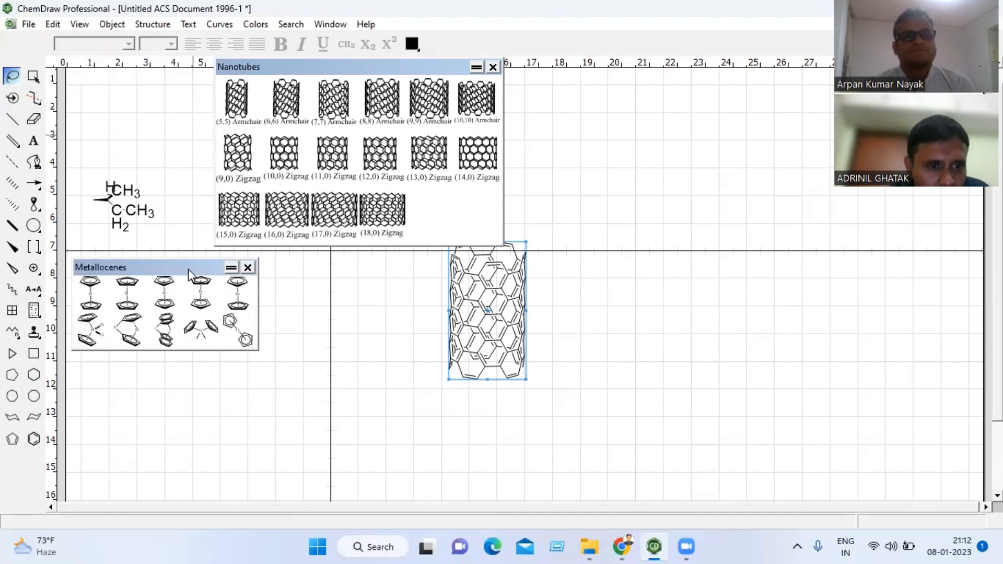
{"action": "left_click", "coordinate": [128, 286]}
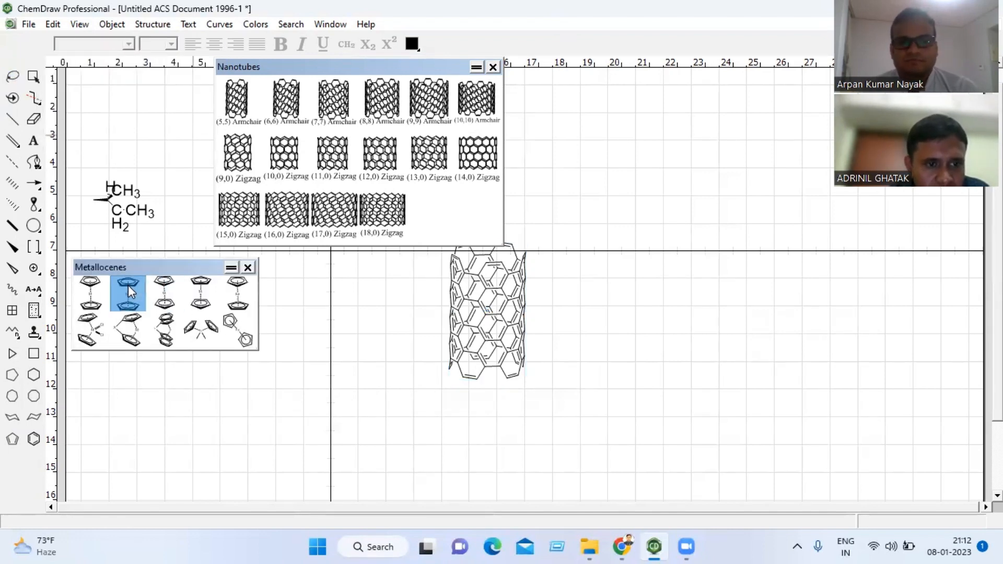
{"action": "left_click", "coordinate": [662, 227]}
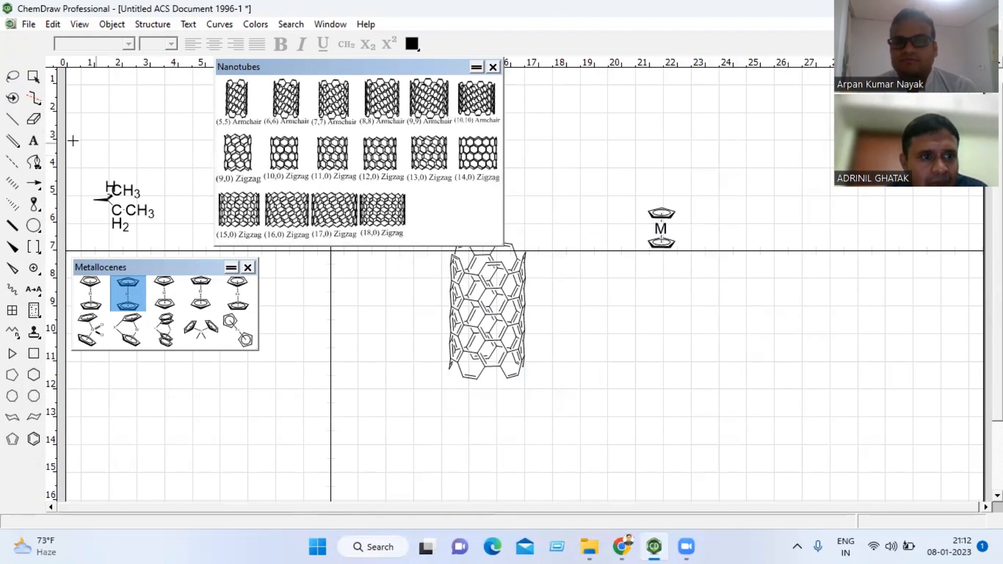
- Replace the metallocene's M label with Fe
{"action": "left_click", "coordinate": [32, 143]}
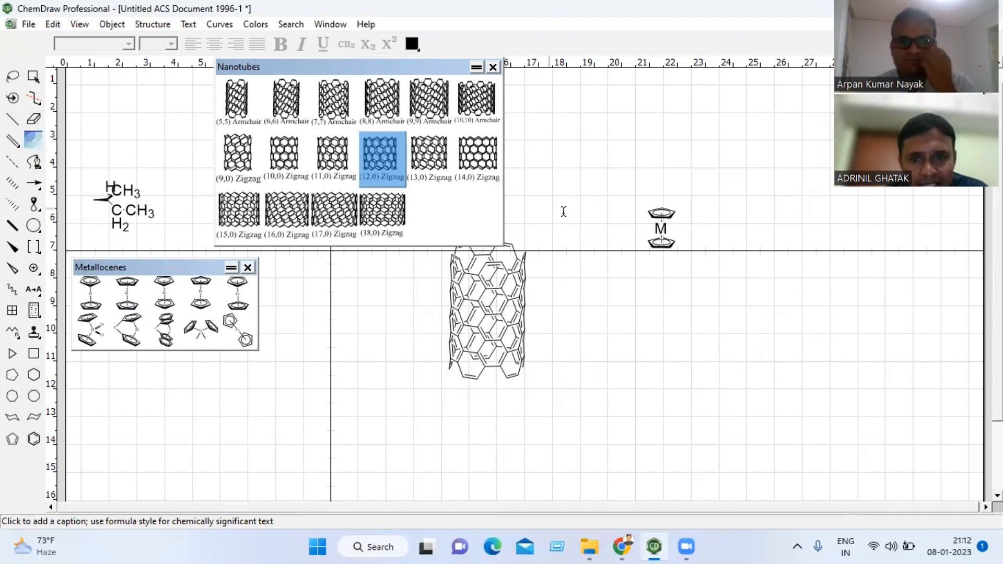
{"action": "left_click", "coordinate": [663, 229]}
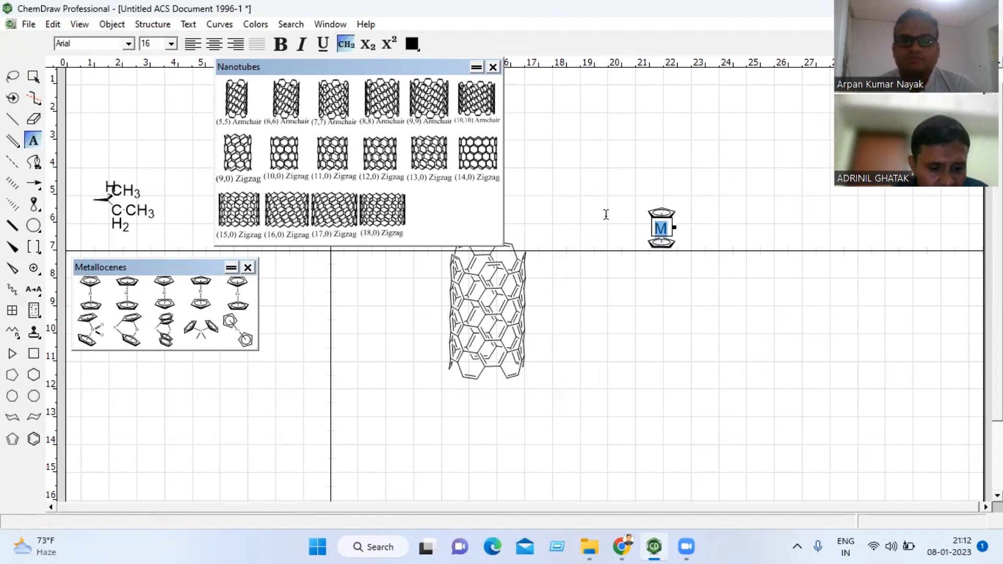
{"action": "type", "text": "Fe"}
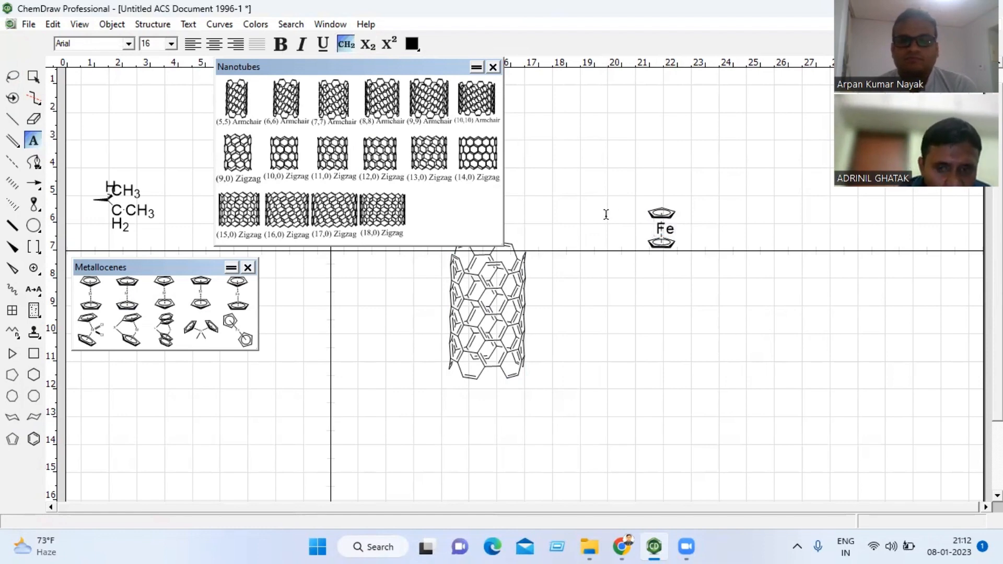
{"action": "left_click", "coordinate": [607, 316]}
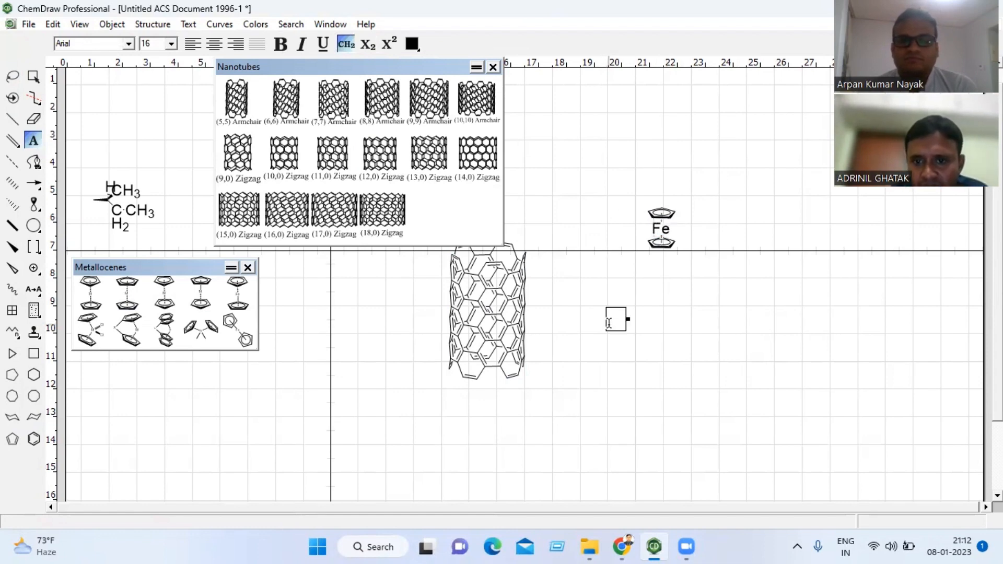
- Re-enter the metallocene's metal label by picking Fe from the periodic table, and close the Periodic Table and Nanotubes windows
{"action": "left_click", "coordinate": [662, 228]}
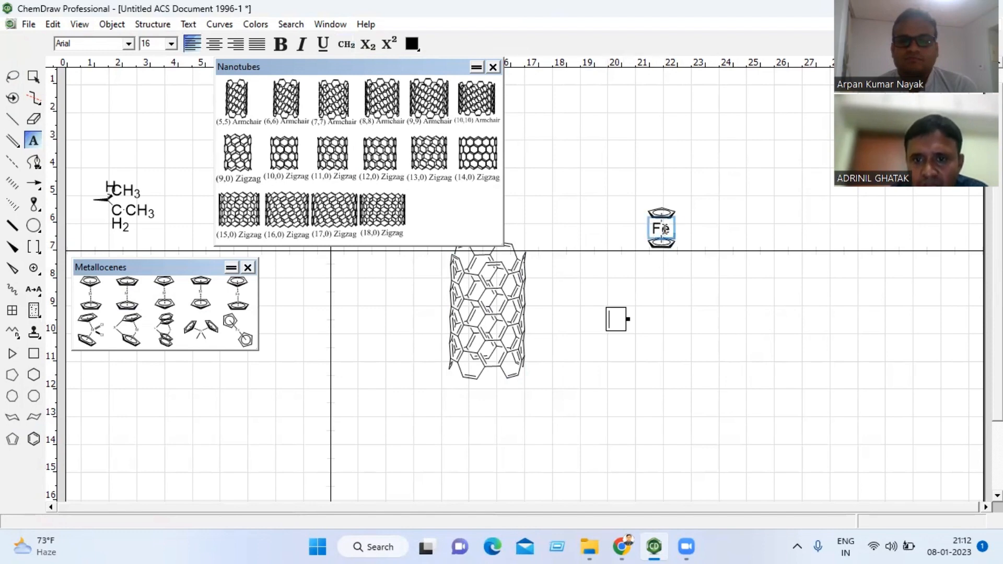
{"action": "double_click", "coordinate": [662, 228]}
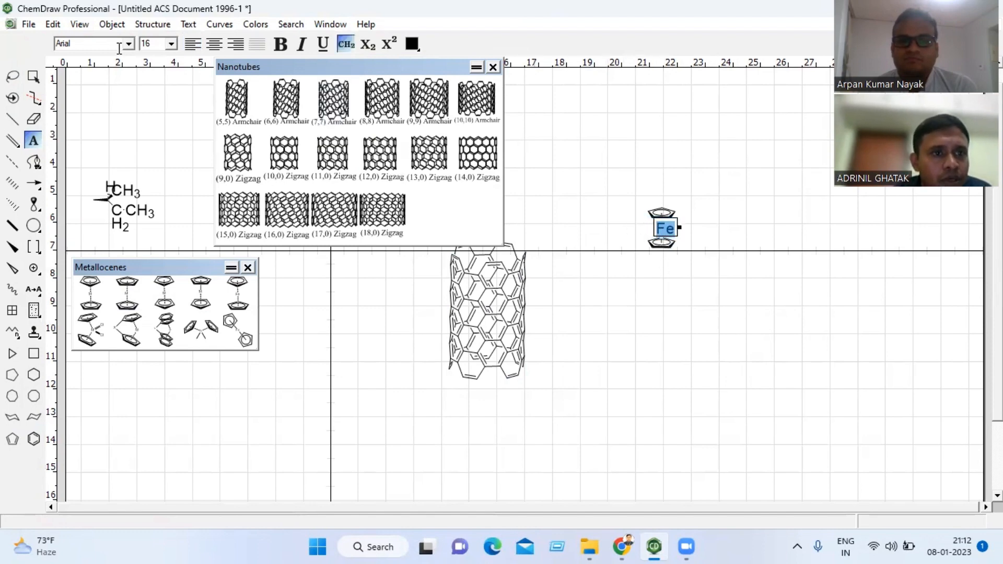
{"action": "left_click", "coordinate": [78, 25]}
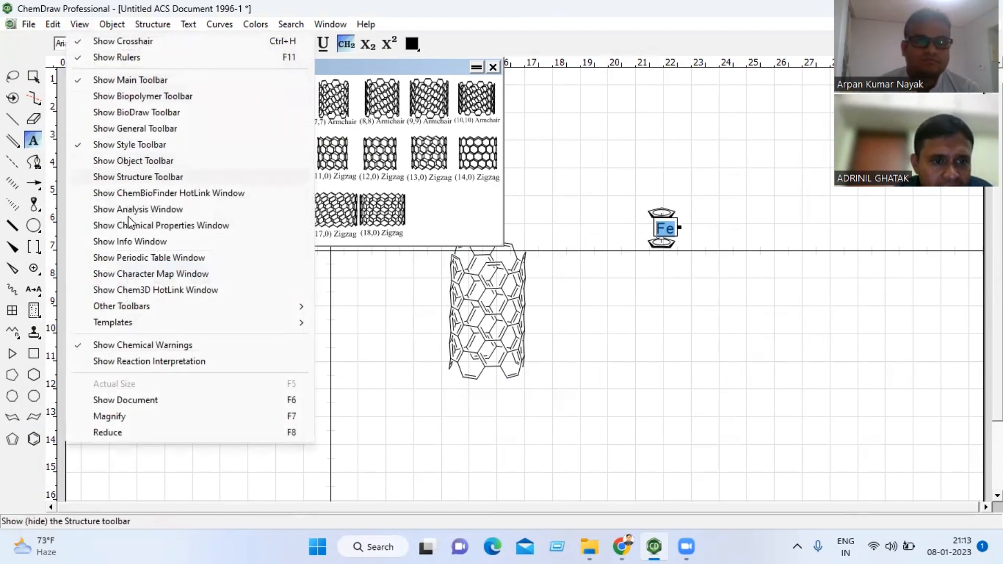
{"action": "left_click", "coordinate": [130, 259]}
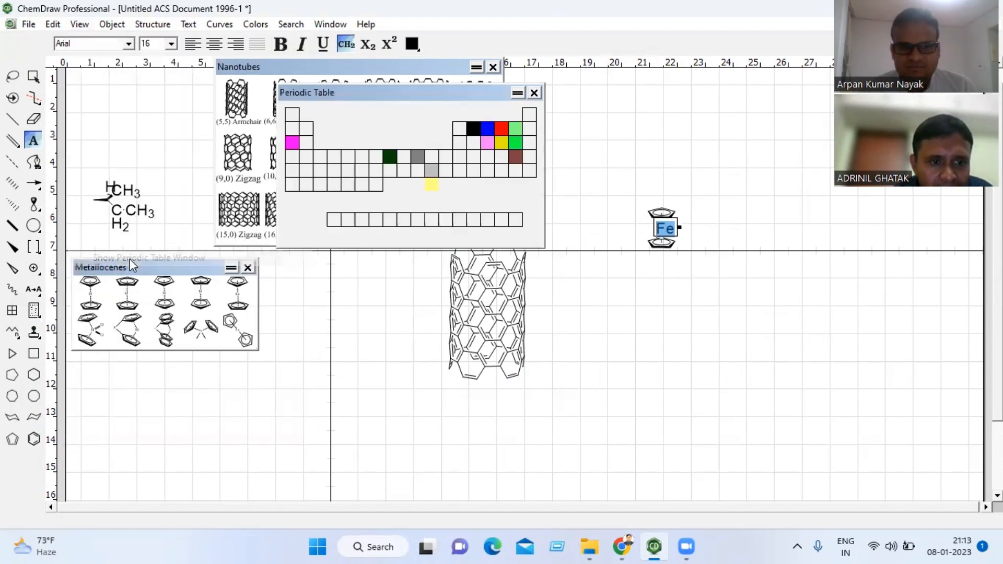
{"action": "left_click", "coordinate": [390, 158]}
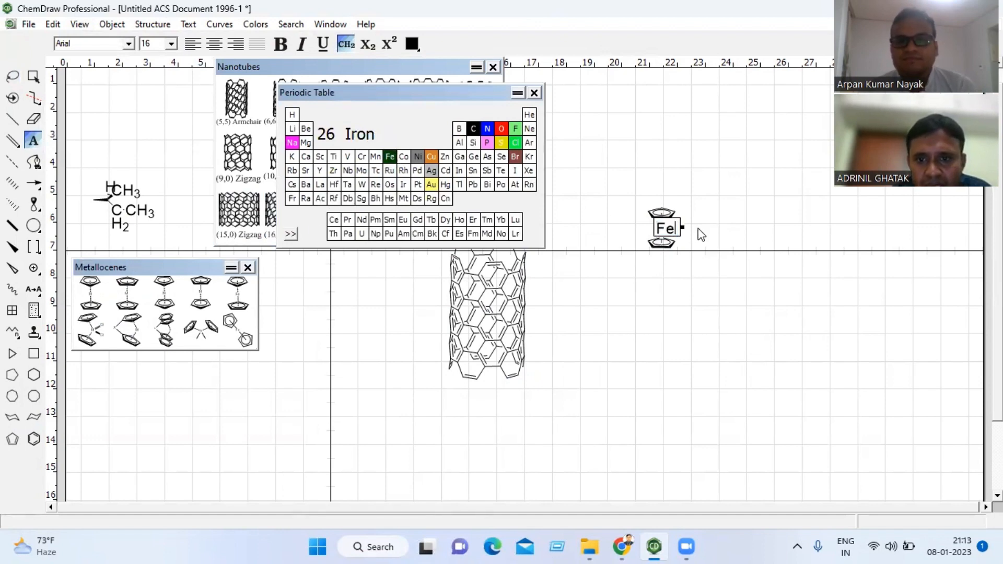
{"action": "left_click", "coordinate": [719, 251]}
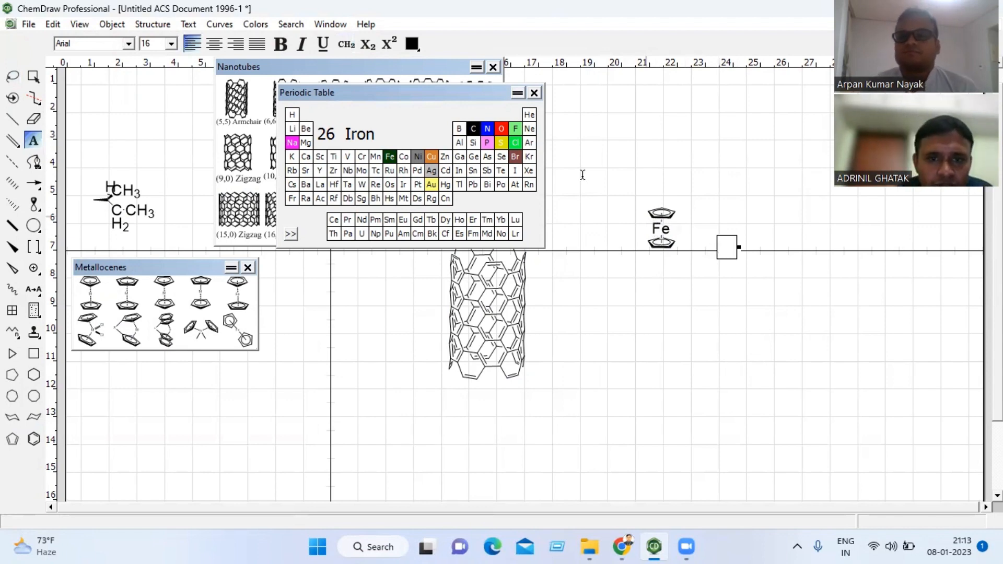
{"action": "left_click", "coordinate": [534, 93]}
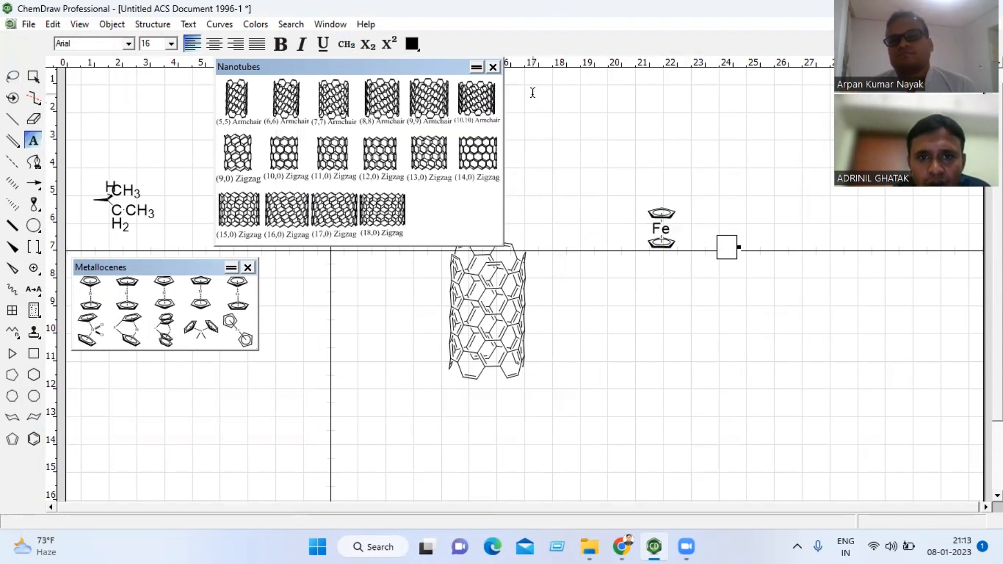
{"action": "left_click", "coordinate": [476, 68]}
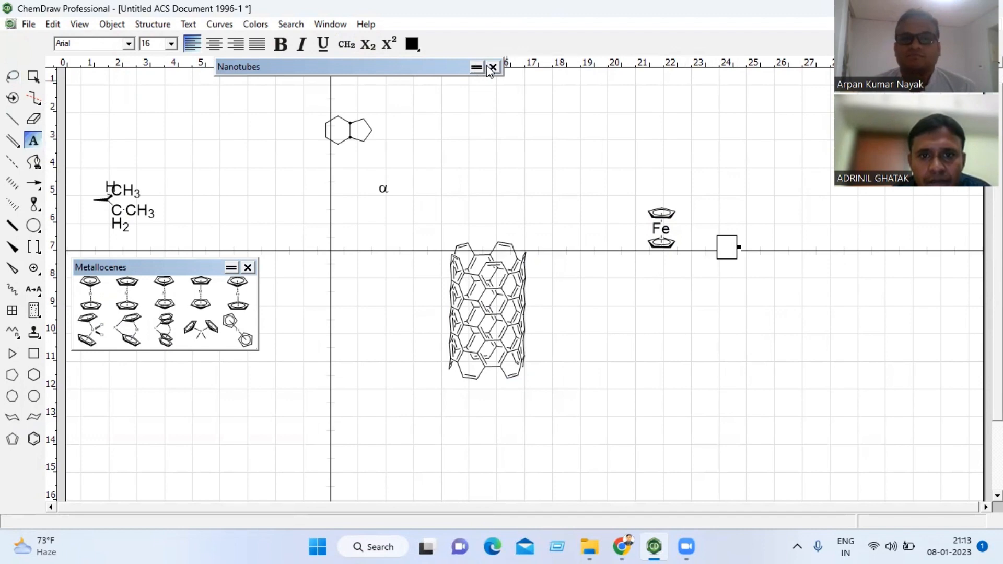
{"action": "left_click", "coordinate": [493, 67]}
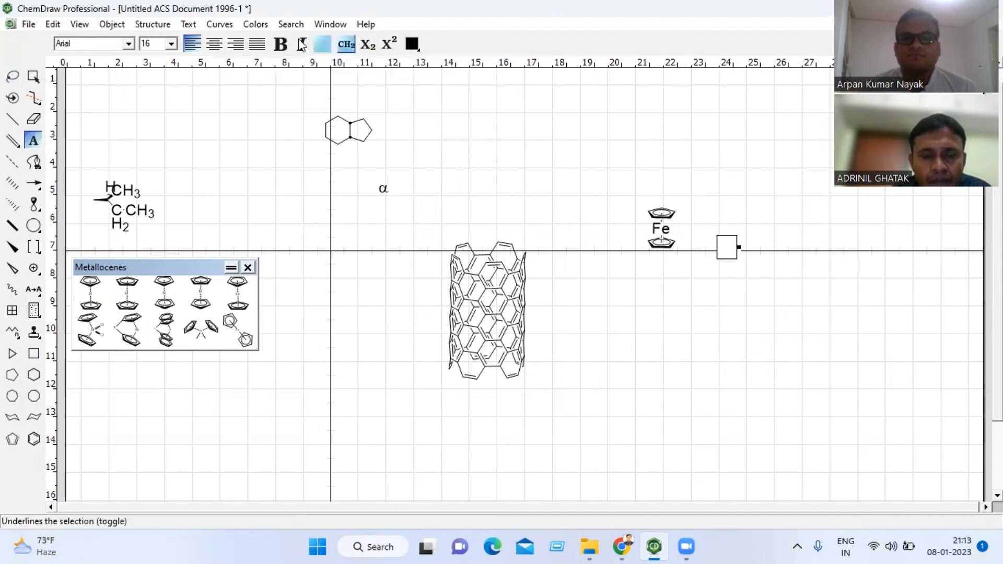
- Place the turquoise spiked virus from the Microorganisms templates above the nanotube
{"action": "left_click", "coordinate": [81, 28]}
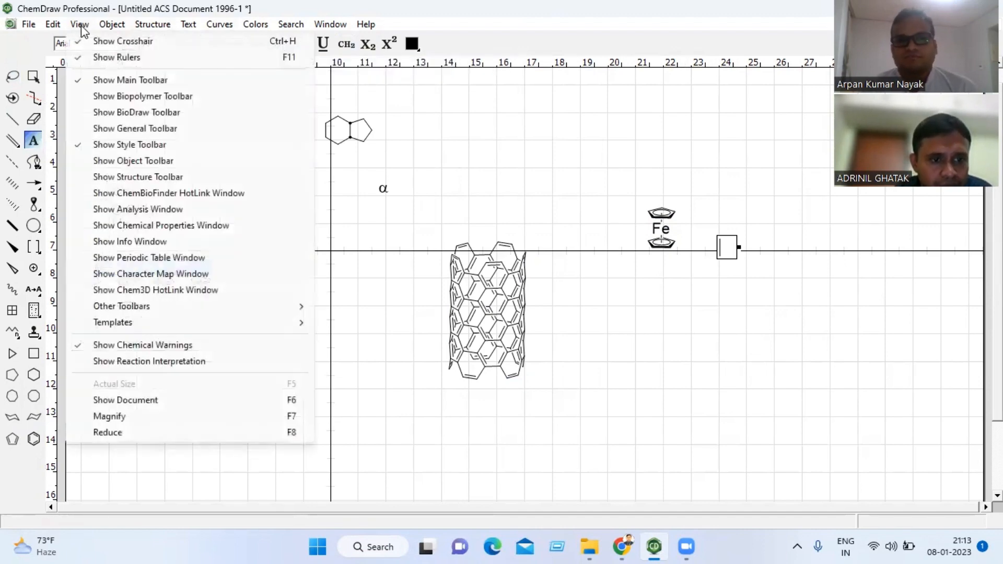
{"action": "mouse_move", "coordinate": [136, 329]}
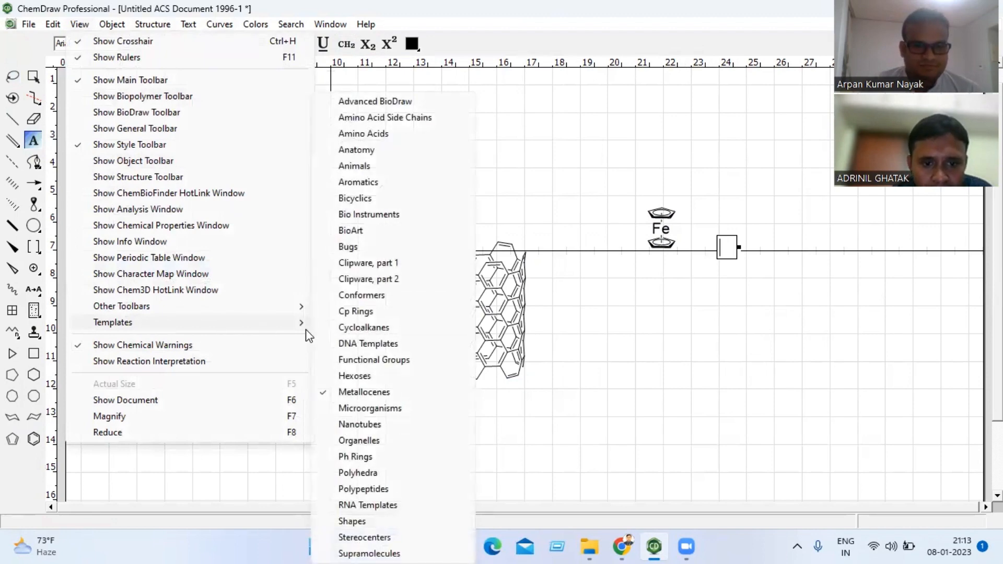
{"action": "left_click", "coordinate": [375, 409]}
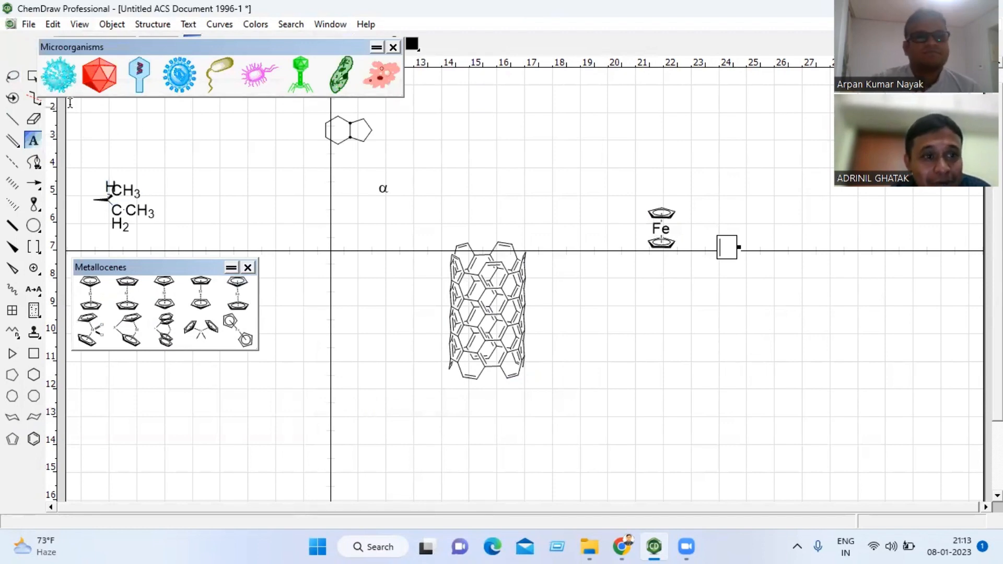
{"action": "left_click", "coordinate": [53, 76]}
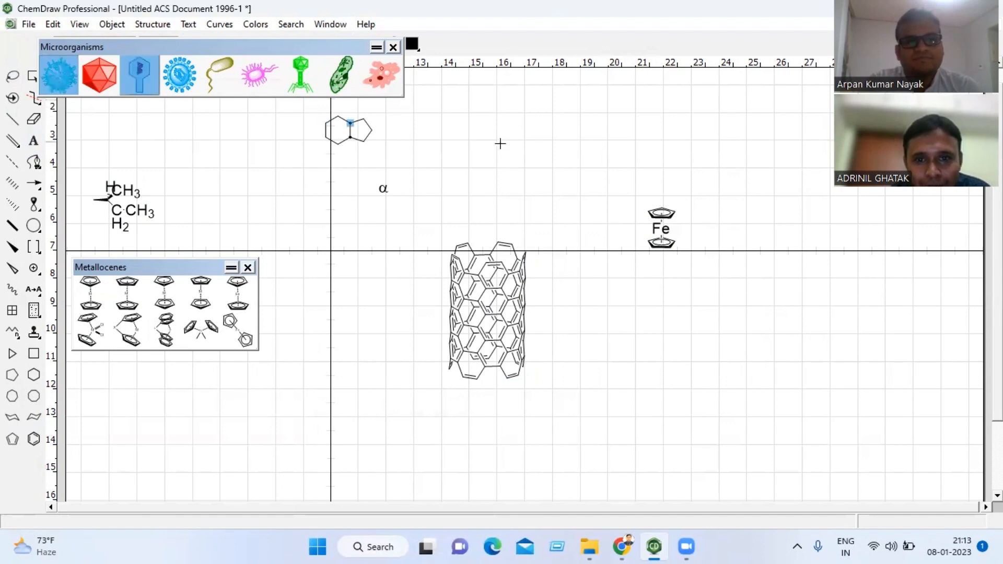
{"action": "left_click", "coordinate": [529, 152]}
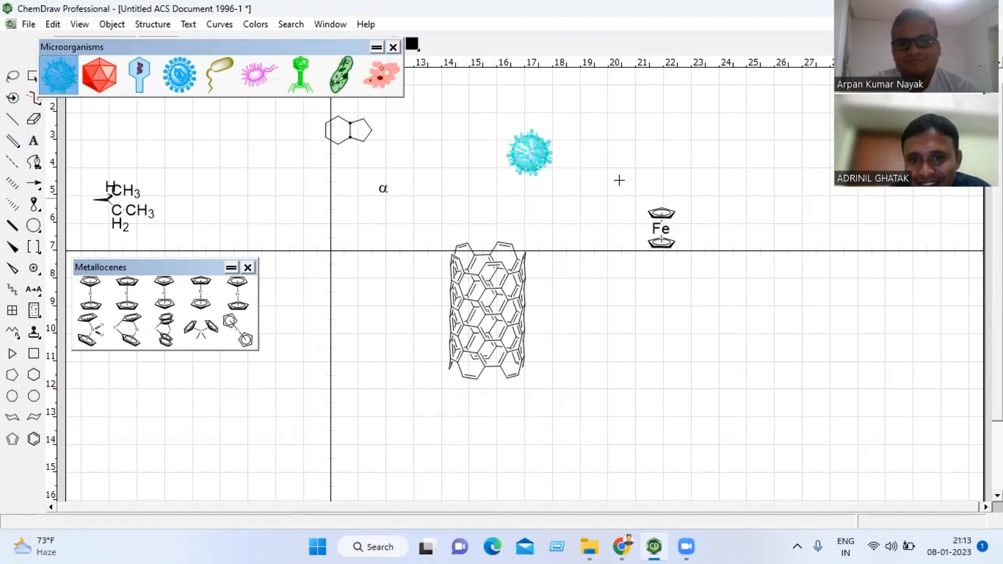
- Enlarge the virus drawing to well over twice its placed size
{"action": "left_click", "coordinate": [8, 76]}
{"action": "left_click", "coordinate": [11, 77]}
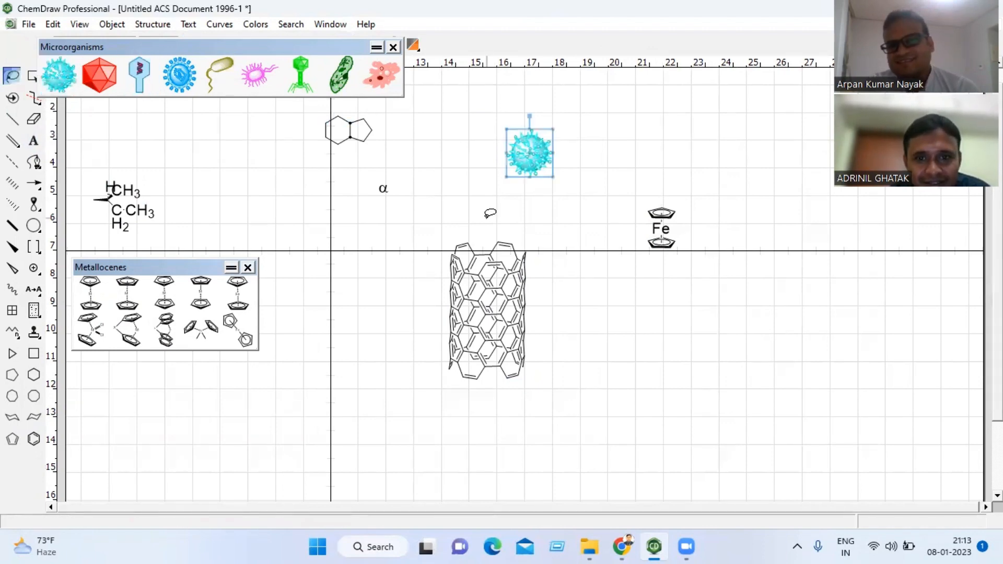
{"action": "left_click_drag", "start_coordinate": [553, 180], "coordinate": [649, 256]}
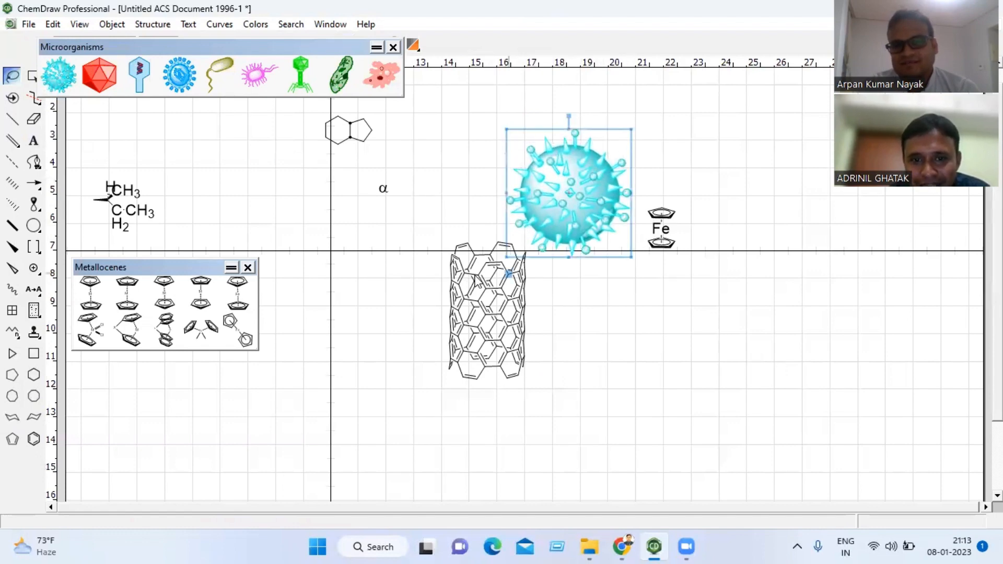
- Move the nanotube down and away from the virus, and place the virus between the α caption and the Fe metallocene
{"action": "mouse_move", "coordinate": [464, 213]}
{"action": "left_mouse_down"}
{"action": "mouse_move", "coordinate": [408, 349]}
{"action": "mouse_move", "coordinate": [513, 412]}
{"action": "mouse_move", "coordinate": [580, 253]}
{"action": "mouse_move", "coordinate": [503, 227]}
{"action": "mouse_move", "coordinate": [498, 245]}
{"action": "left_mouse_up"}
{"action": "left_click_drag", "start_coordinate": [499, 301], "coordinate": [438, 365]}
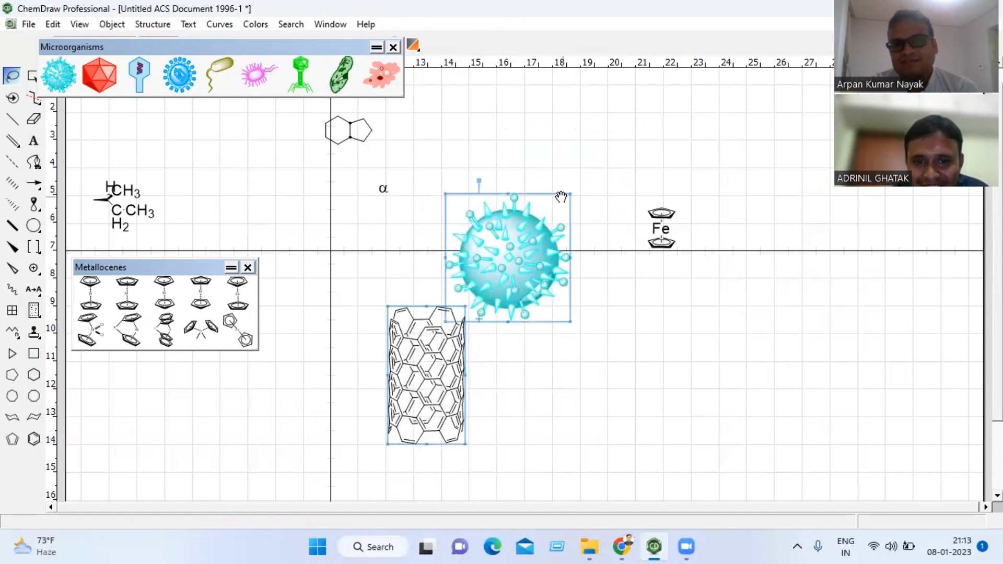
{"action": "mouse_move", "coordinate": [580, 181]}
{"action": "left_mouse_down"}
{"action": "mouse_move", "coordinate": [498, 189]}
{"action": "mouse_move", "coordinate": [449, 215]}
{"action": "mouse_move", "coordinate": [456, 280]}
{"action": "mouse_move", "coordinate": [497, 329]}
{"action": "mouse_move", "coordinate": [574, 314]}
{"action": "mouse_move", "coordinate": [586, 219]}
{"action": "left_mouse_up"}
{"action": "left_click_drag", "start_coordinate": [533, 245], "coordinate": [566, 168]}
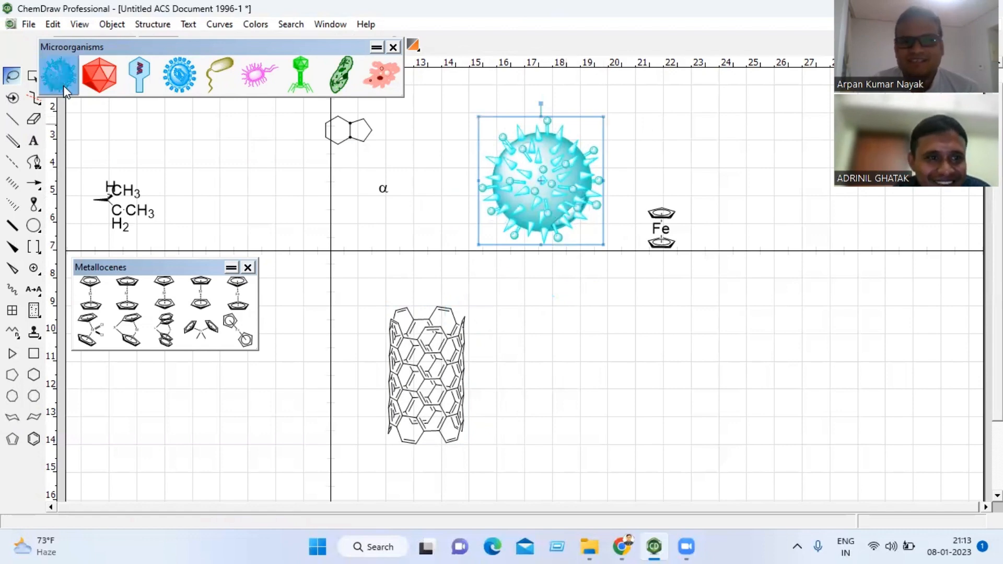
- Close the Microorganisms templates, view the Chem3D HotLink window and close it
{"action": "left_click", "coordinate": [394, 48]}
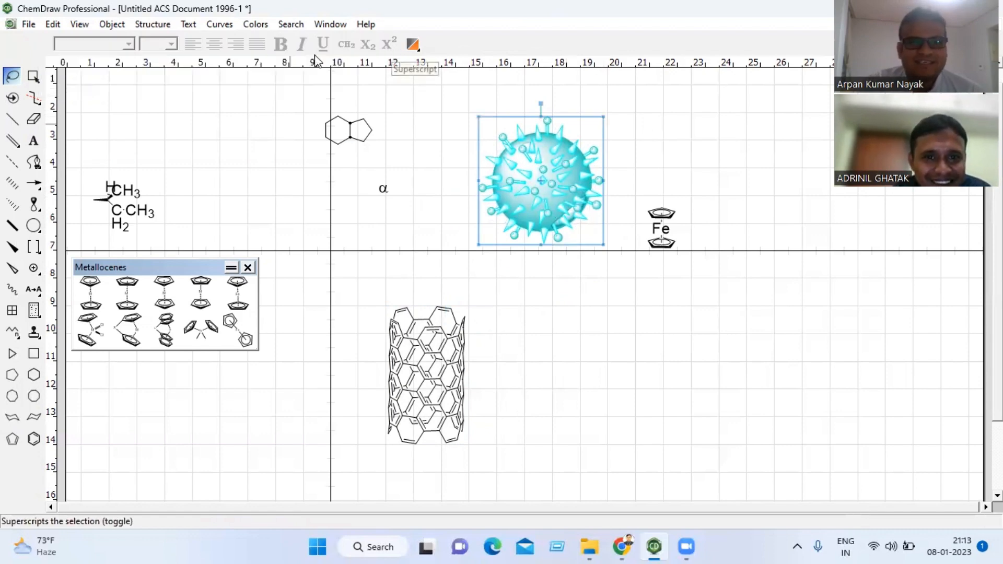
{"action": "left_click", "coordinate": [80, 24]}
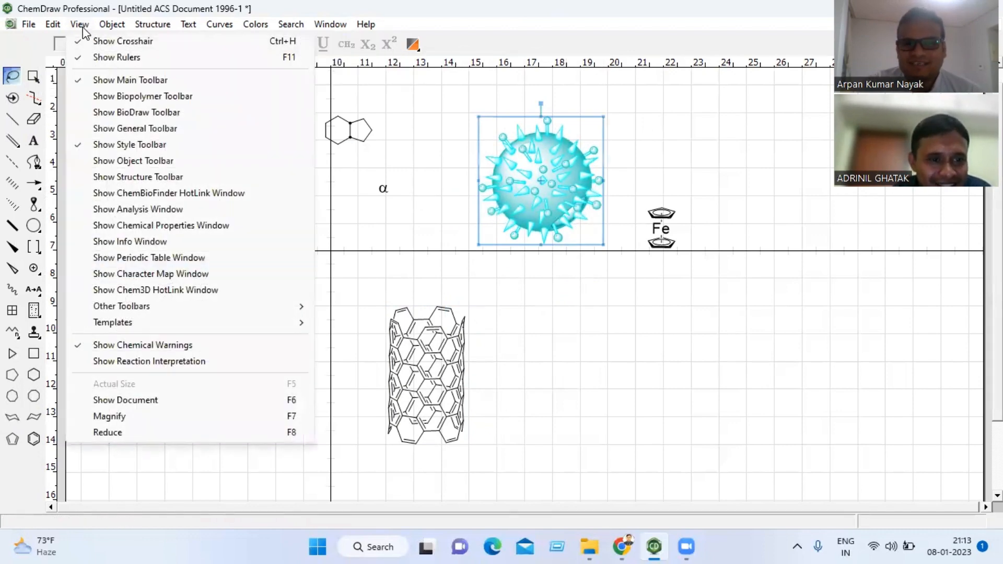
{"action": "left_click", "coordinate": [137, 290]}
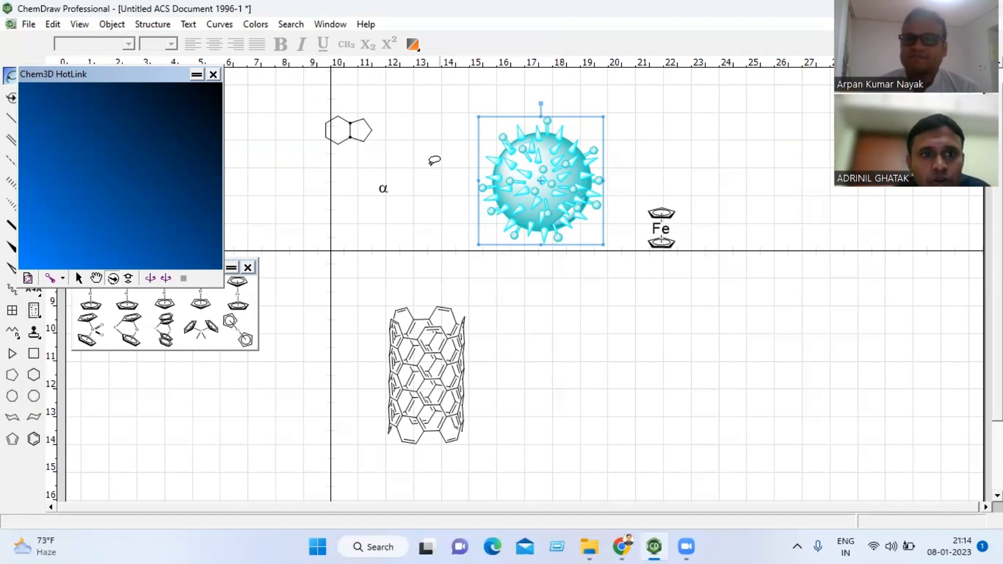
{"action": "left_click", "coordinate": [213, 75]}
- Display the Polyhedra template collection to look over its shapes, and close it
{"action": "left_click", "coordinate": [112, 25]}
{"action": "left_click", "coordinate": [111, 25]}
{"action": "left_click", "coordinate": [80, 25]}
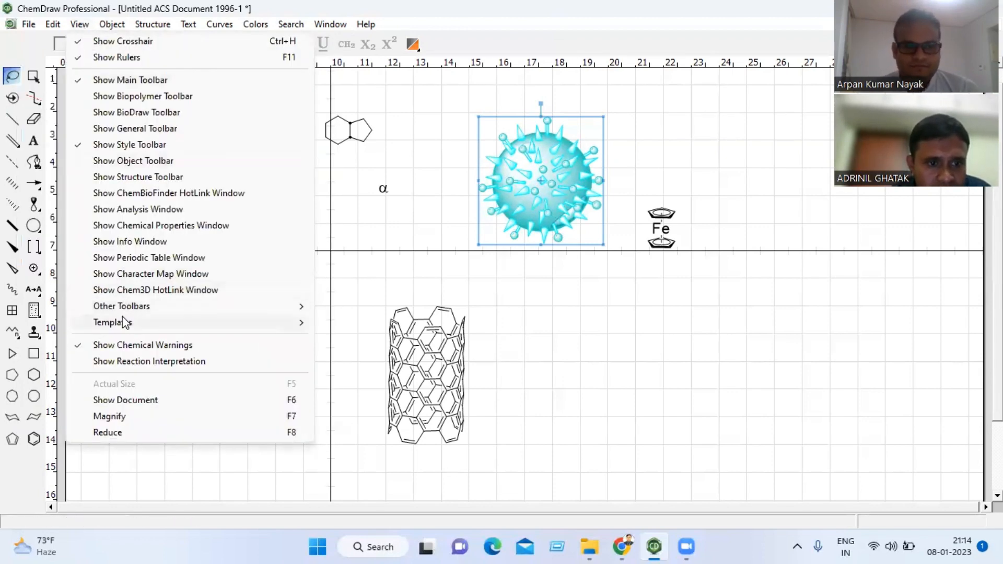
{"action": "mouse_move", "coordinate": [126, 325]}
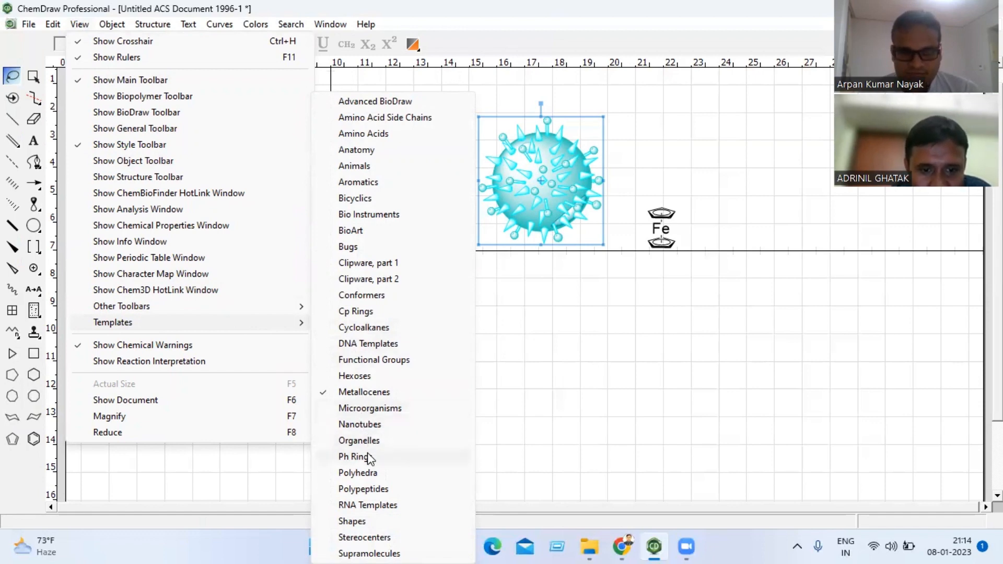
{"action": "left_click", "coordinate": [358, 473]}
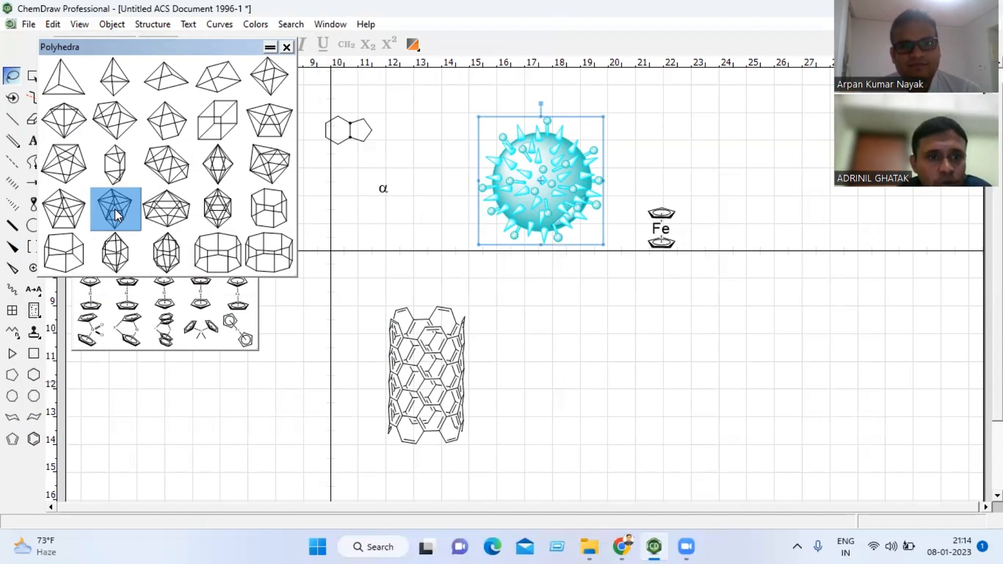
{"action": "left_click", "coordinate": [287, 48]}
- Display the Polypeptides template collection to look over its structures, and close it
{"action": "left_click", "coordinate": [82, 26]}
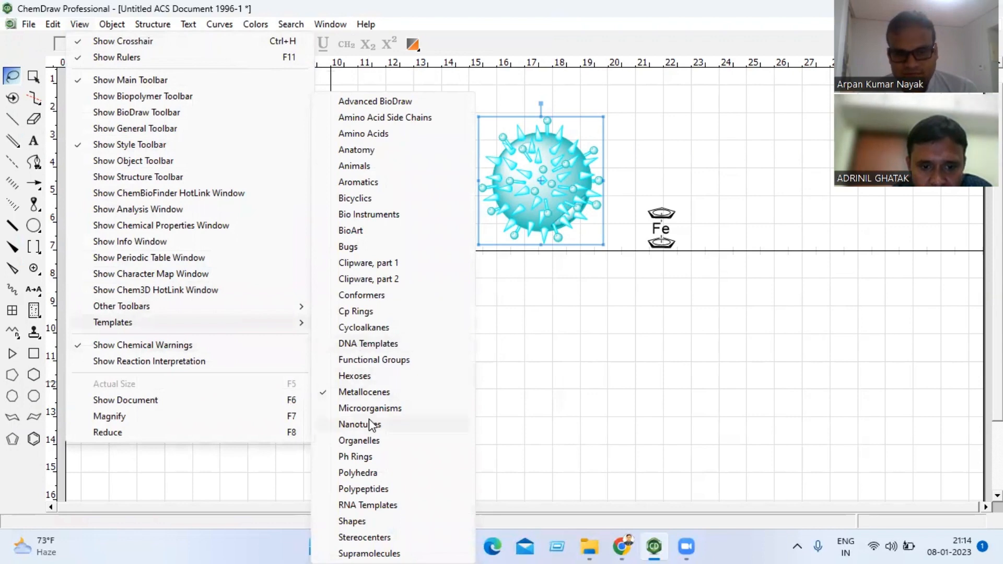
{"action": "left_click", "coordinate": [365, 489]}
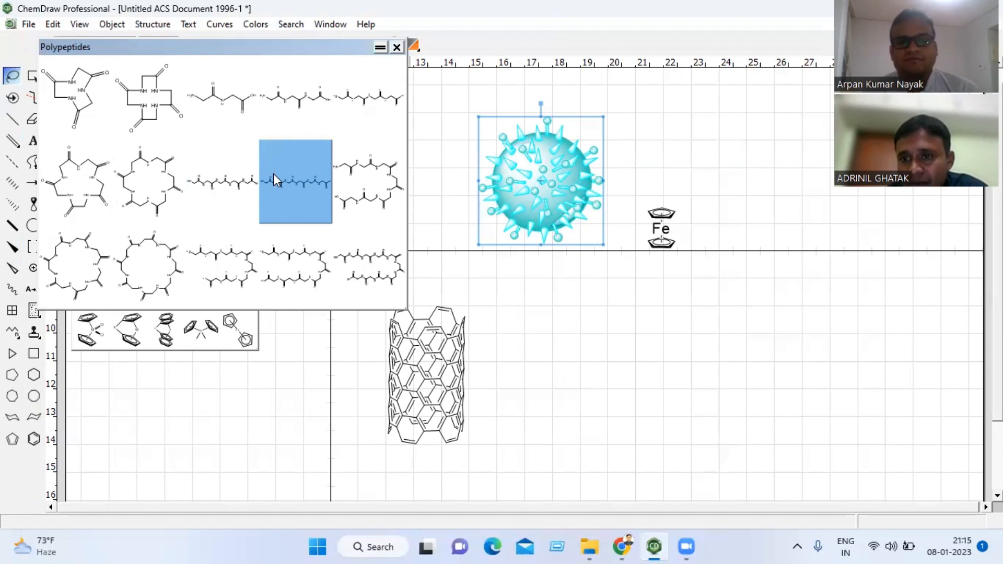
{"action": "left_click", "coordinate": [398, 48]}
{"action": "left_click", "coordinate": [76, 26]}
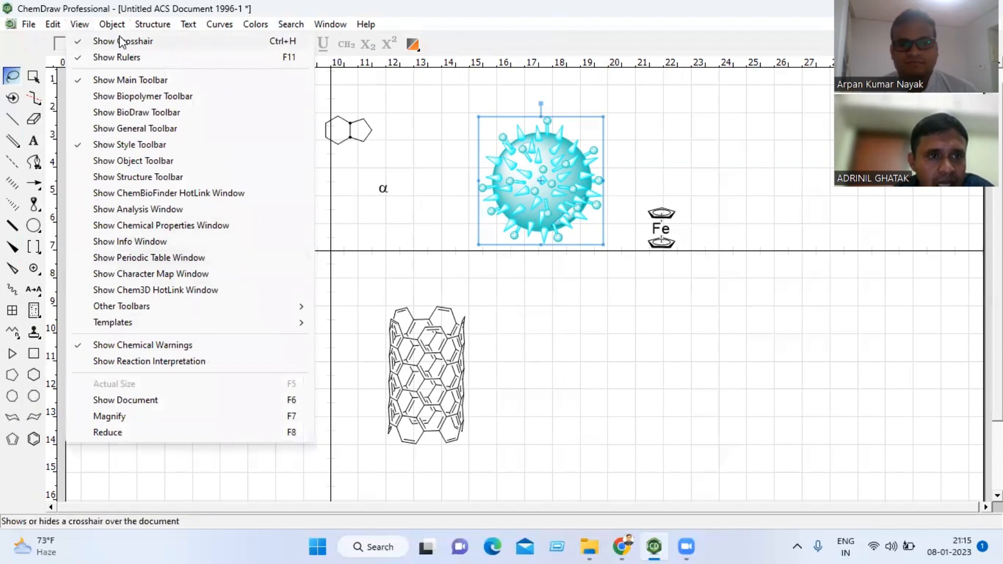
{"action": "mouse_move", "coordinate": [113, 25]}
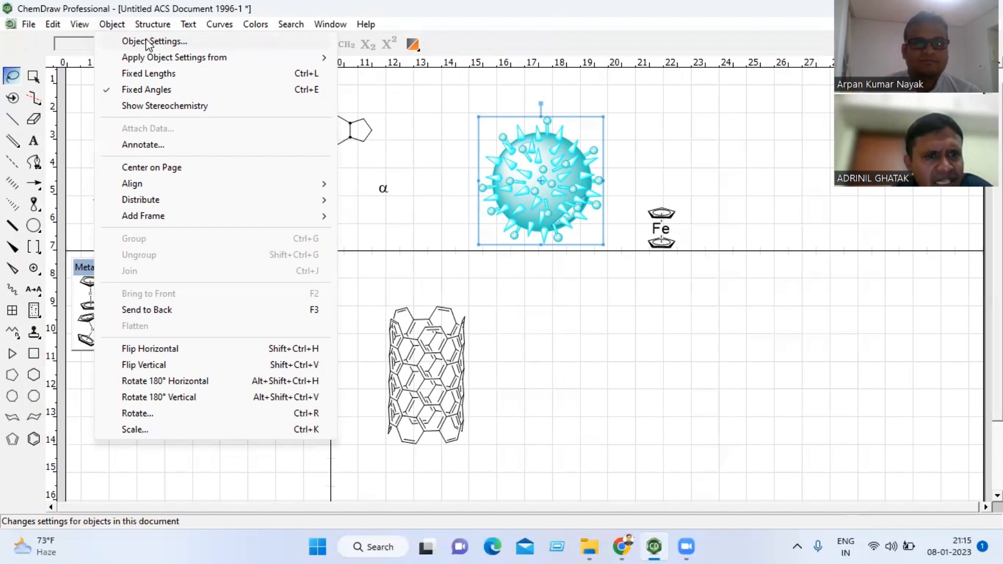
{"action": "left_click", "coordinate": [34, 141]}
{"action": "left_click", "coordinate": [34, 141]}
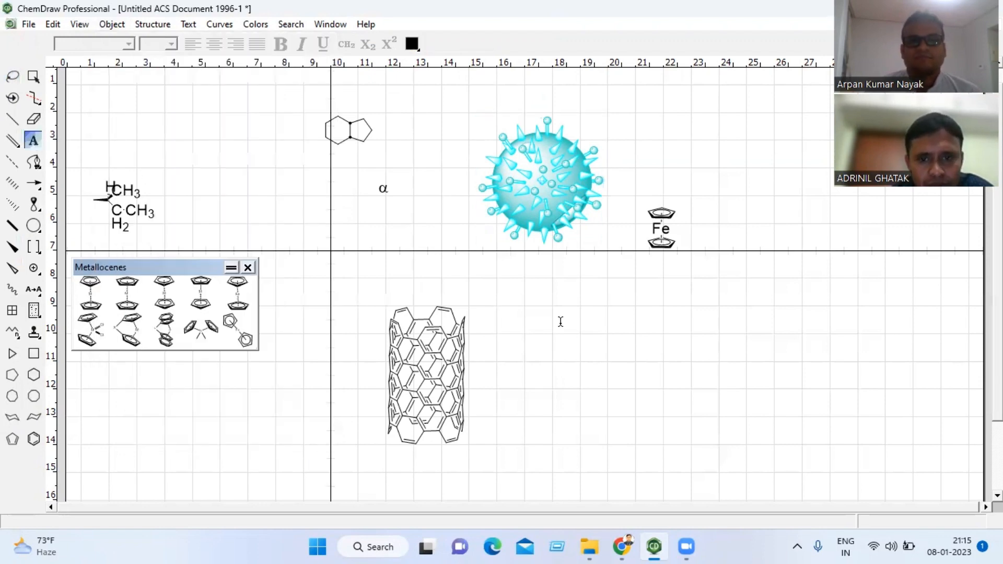
{"action": "left_click", "coordinate": [610, 359]}
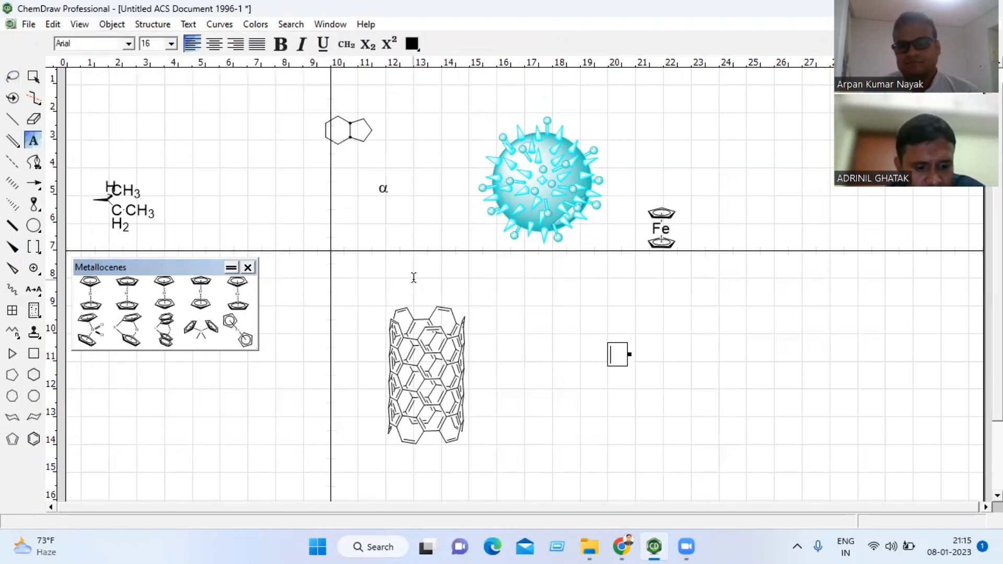
{"action": "left_click", "coordinate": [13, 79]}
{"action": "left_click", "coordinate": [637, 379]}
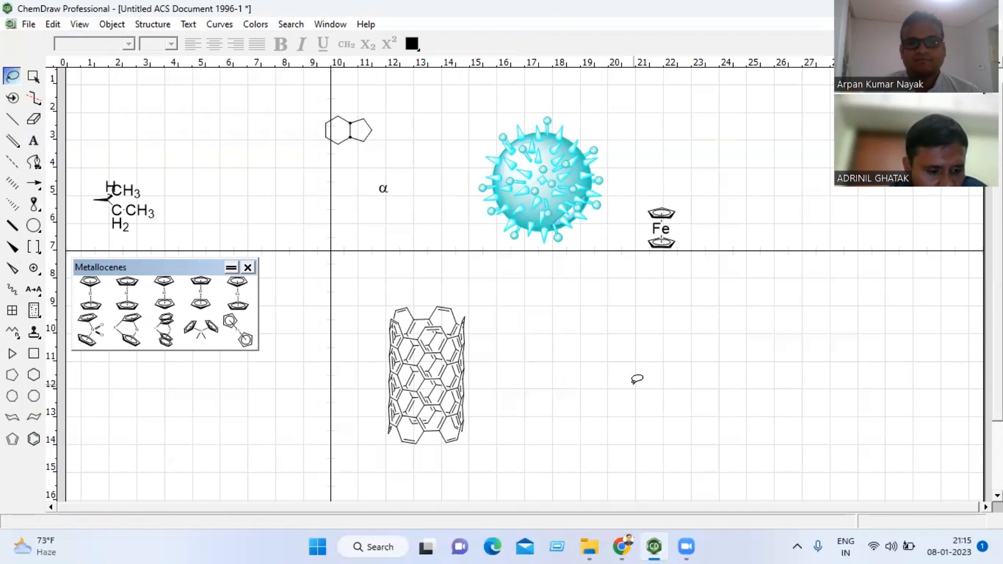
- Delete all objects from the page and close the Metallocenes templates
{"action": "key", "text": "ctrl+a"}
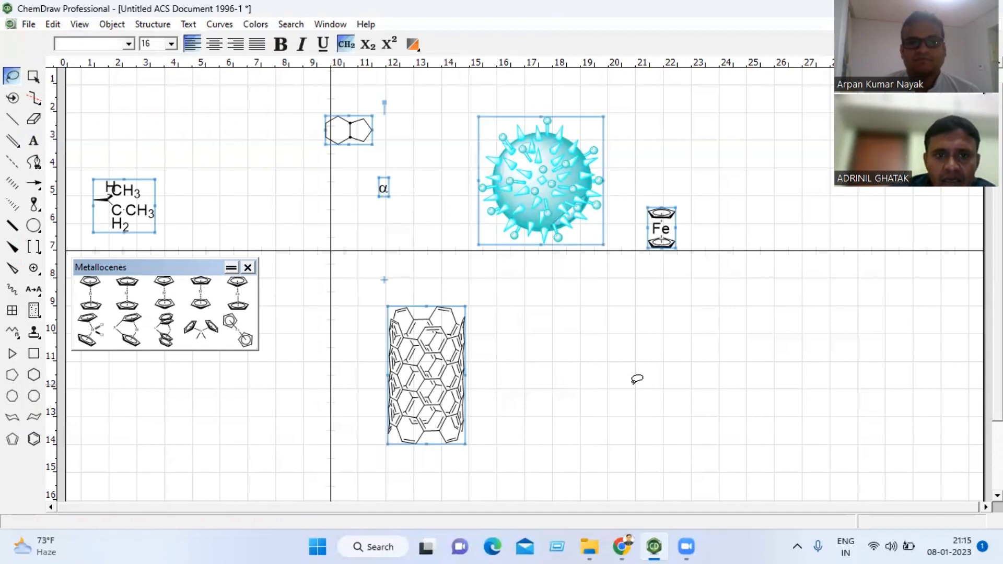
{"action": "key", "text": "Delete"}
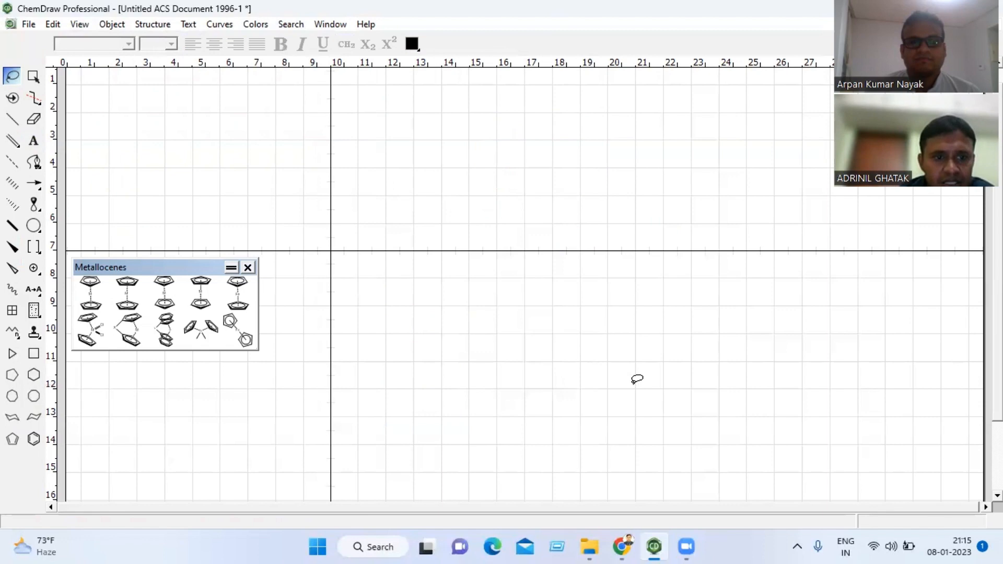
{"action": "left_click", "coordinate": [248, 268]}
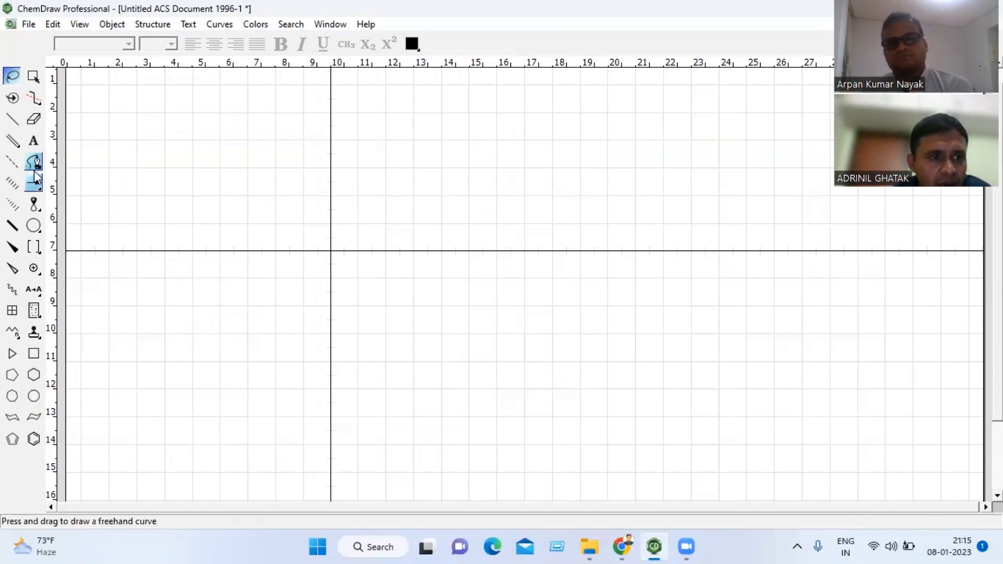
- Add a text label C in the empty area above the horizontal crosshair line
{"action": "left_click", "coordinate": [30, 145]}
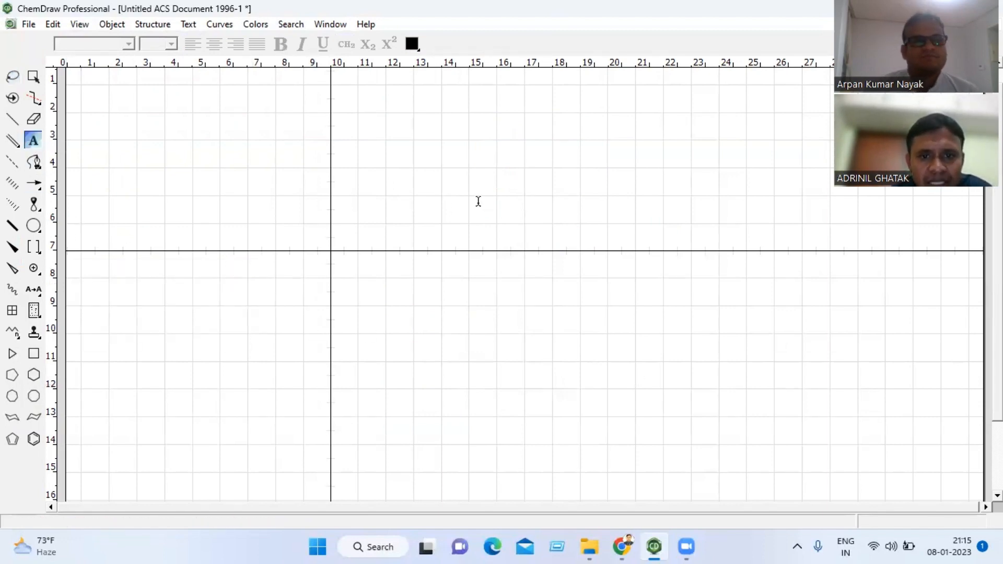
{"action": "left_click", "coordinate": [481, 200]}
{"action": "type", "text": "C"}
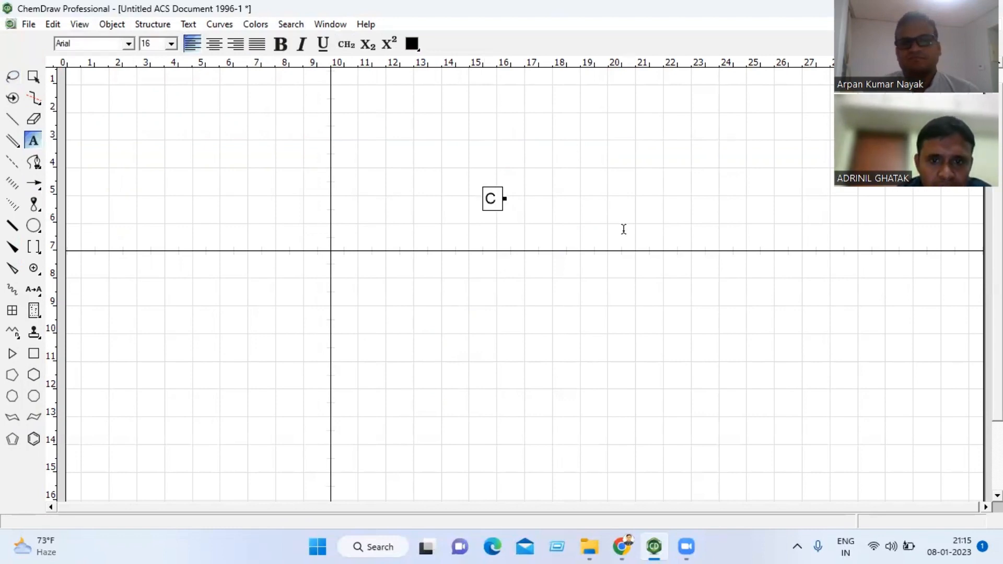
- Draw four single bonds of differing lengths from the C atom: upward, lower left, downward and to the right
{"action": "left_click", "coordinate": [12, 119]}
{"action": "left_click_drag", "start_coordinate": [491, 197], "coordinate": [490, 157]}
{"action": "left_click_drag", "start_coordinate": [490, 198], "coordinate": [421, 238]}
{"action": "left_click_drag", "start_coordinate": [491, 199], "coordinate": [502, 239]}
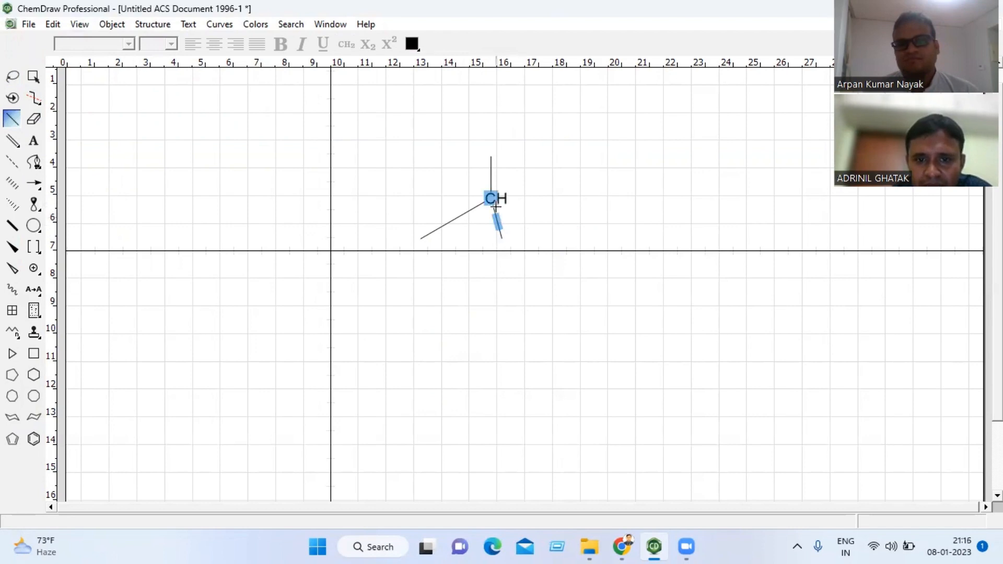
{"action": "left_click_drag", "start_coordinate": [491, 199], "coordinate": [549, 194]}
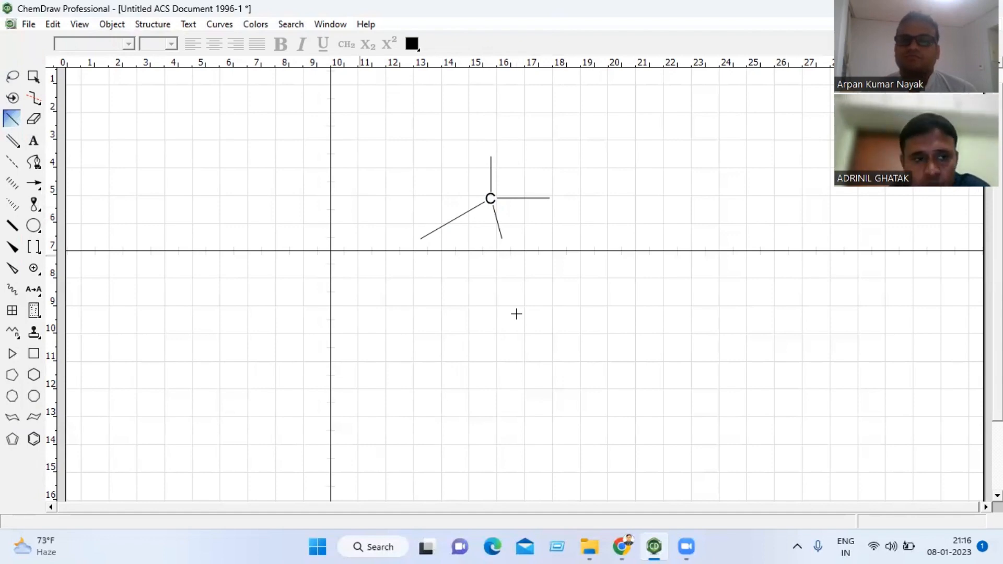
- Turn on Fixed Lengths for bonds and erase the four bonds around the C atom
{"action": "left_click", "coordinate": [111, 24]}
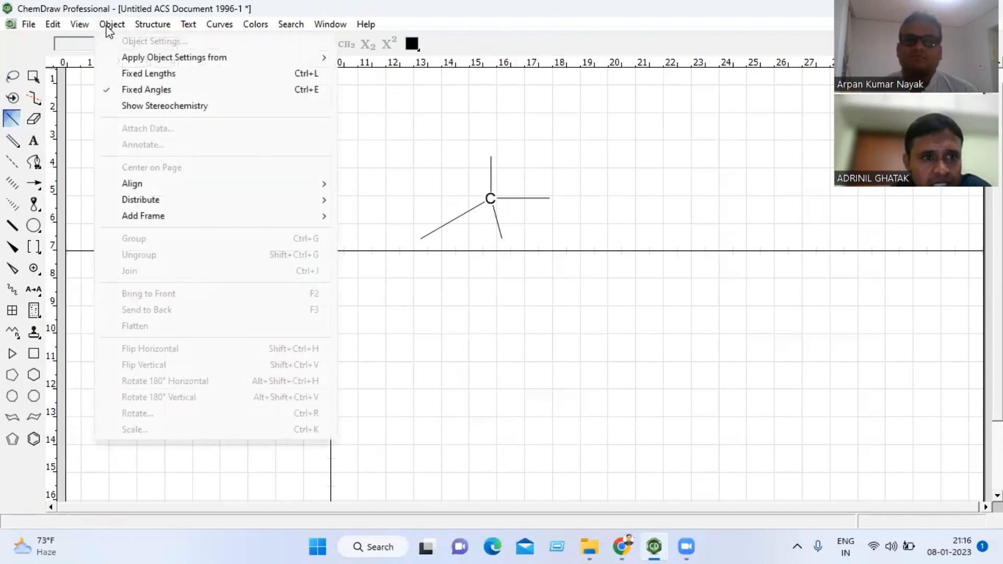
{"action": "left_click", "coordinate": [144, 74]}
{"action": "left_click", "coordinate": [33, 119]}
{"action": "left_click", "coordinate": [536, 198]}
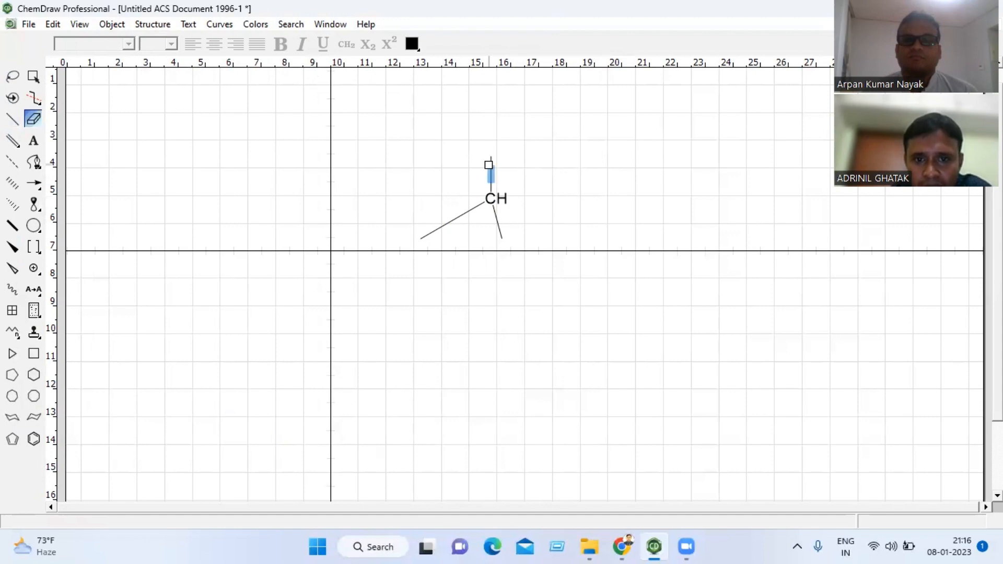
{"action": "left_click", "coordinate": [490, 170]}
{"action": "left_click", "coordinate": [467, 213]}
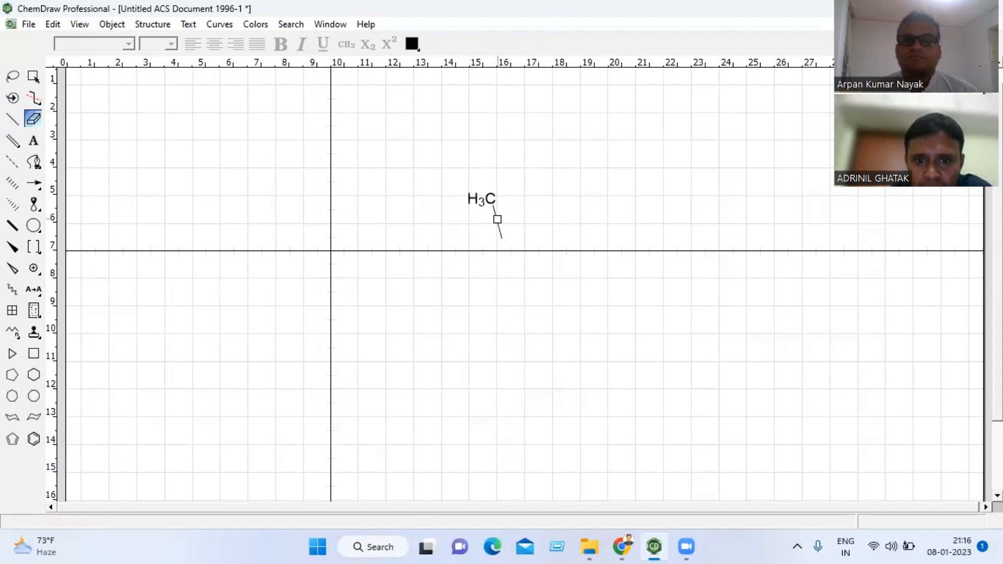
{"action": "left_click", "coordinate": [498, 219]}
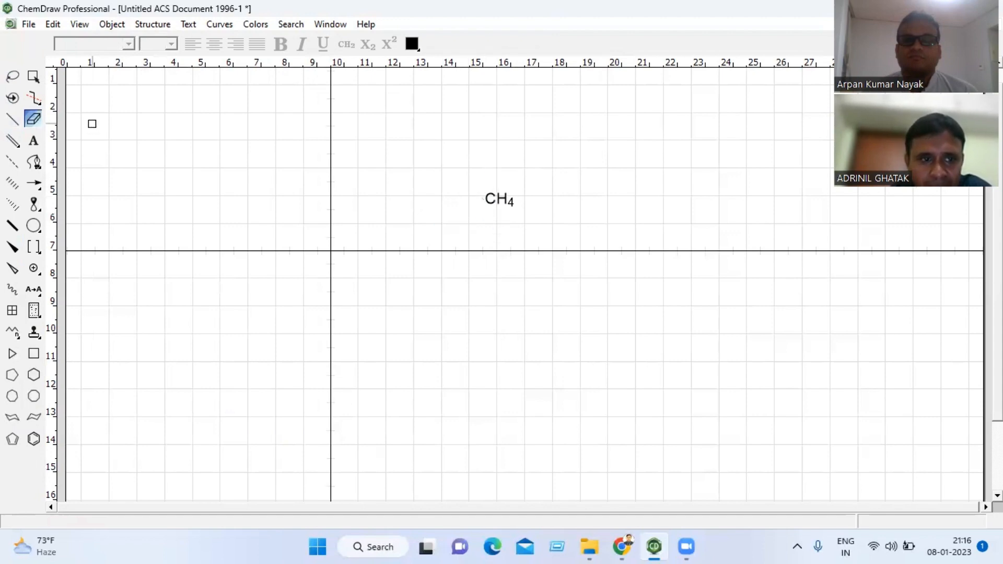
{"action": "left_click", "coordinate": [11, 119]}
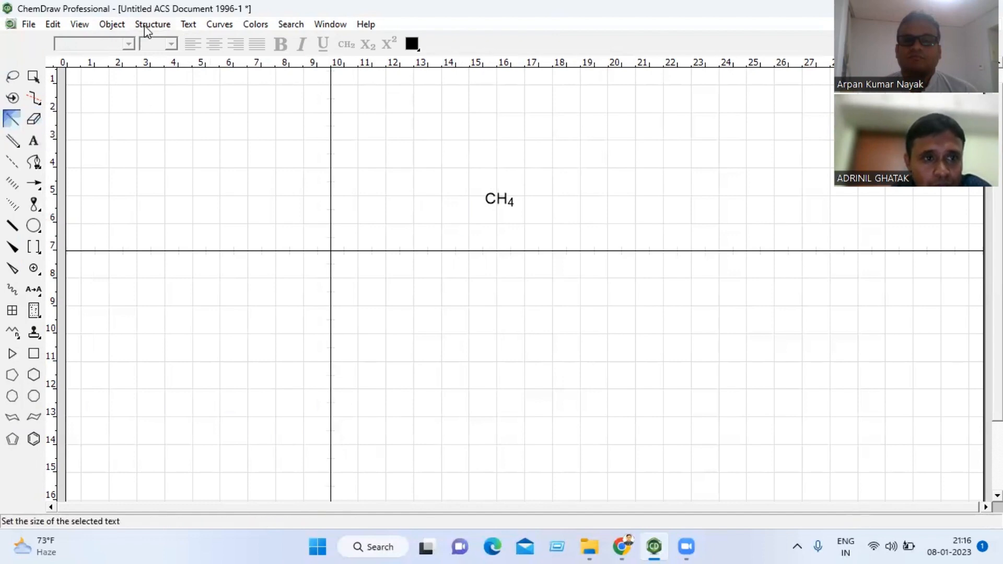
{"action": "left_click", "coordinate": [112, 25]}
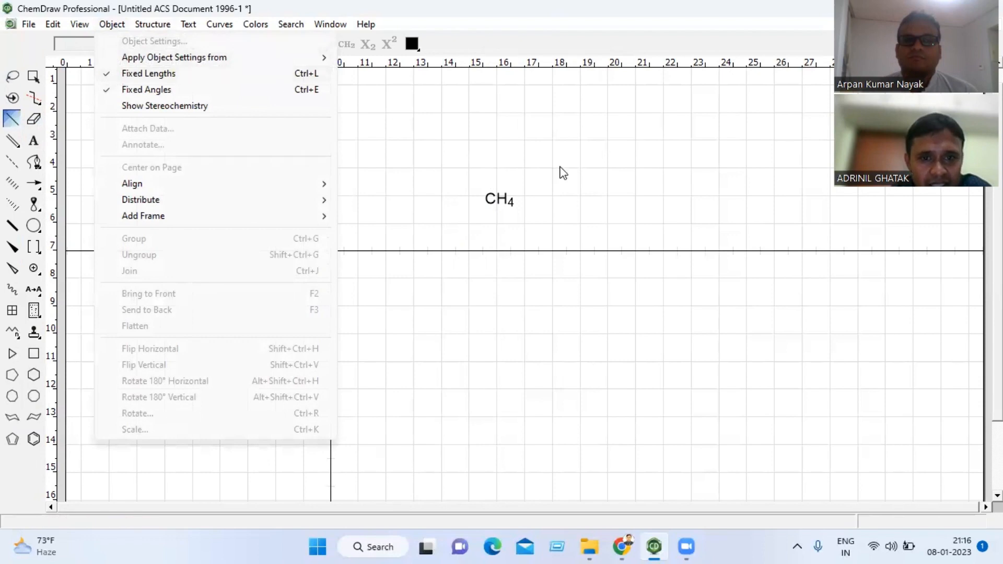
{"action": "left_click", "coordinate": [582, 151]}
{"action": "left_click", "coordinate": [580, 151]}
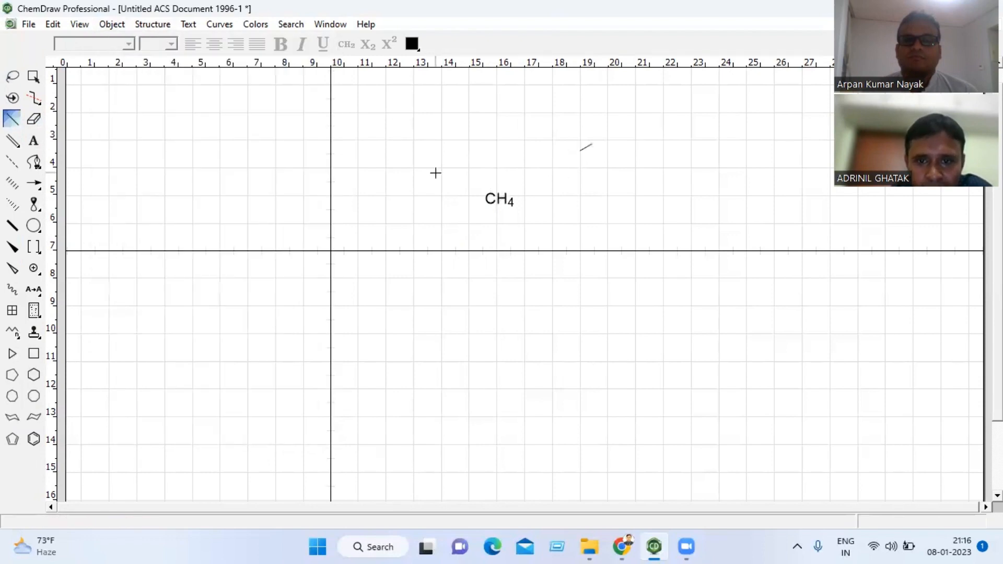
{"action": "left_click", "coordinate": [16, 78]}
{"action": "key", "text": "Delete"}
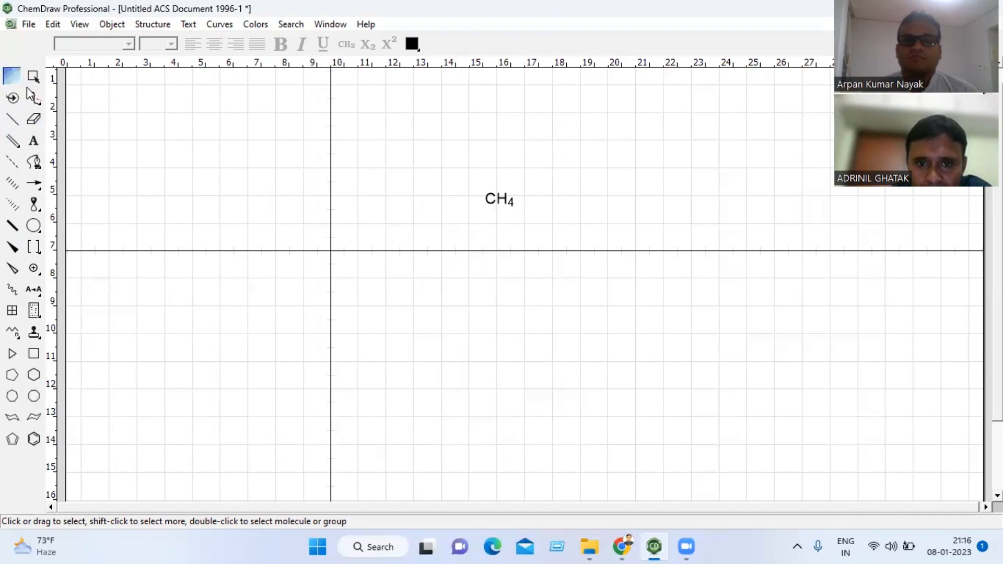
- Draw four short fixed-length single bonds from the C atom: upward, lower left, downward and to the right
{"action": "left_click", "coordinate": [12, 118]}
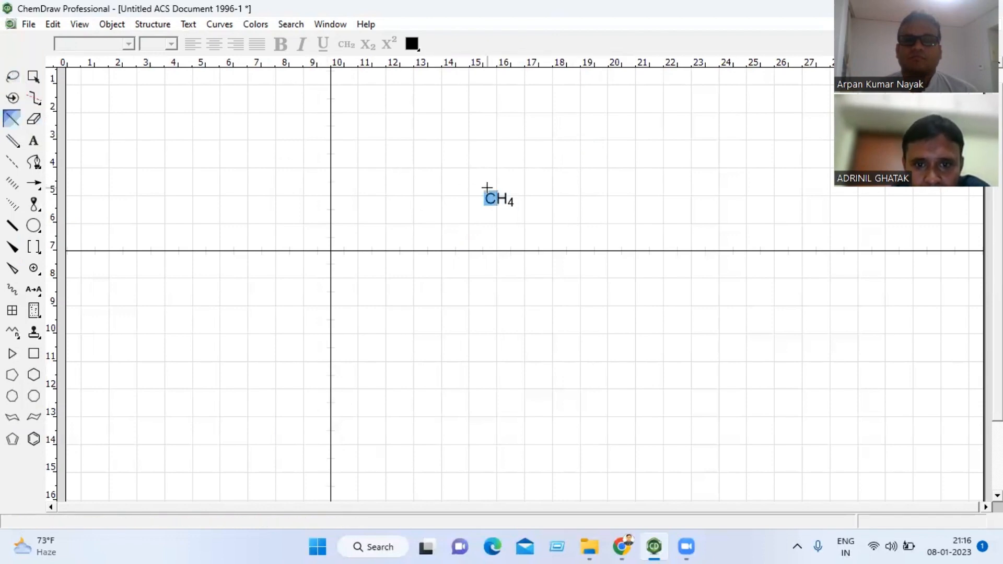
{"action": "left_click", "coordinate": [490, 190]}
{"action": "left_click_drag", "start_coordinate": [490, 189], "coordinate": [492, 166]}
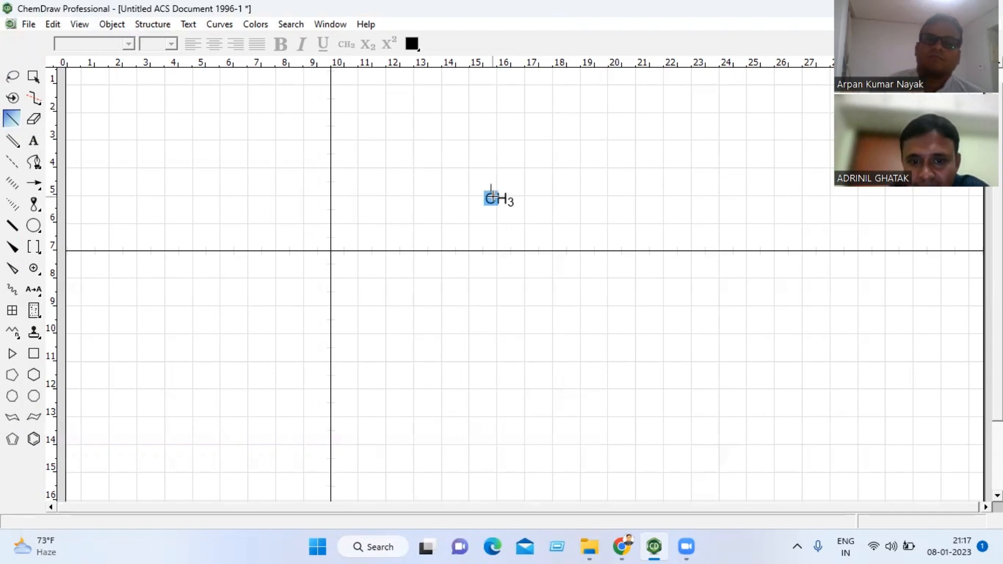
{"action": "left_click_drag", "start_coordinate": [491, 198], "coordinate": [492, 238]}
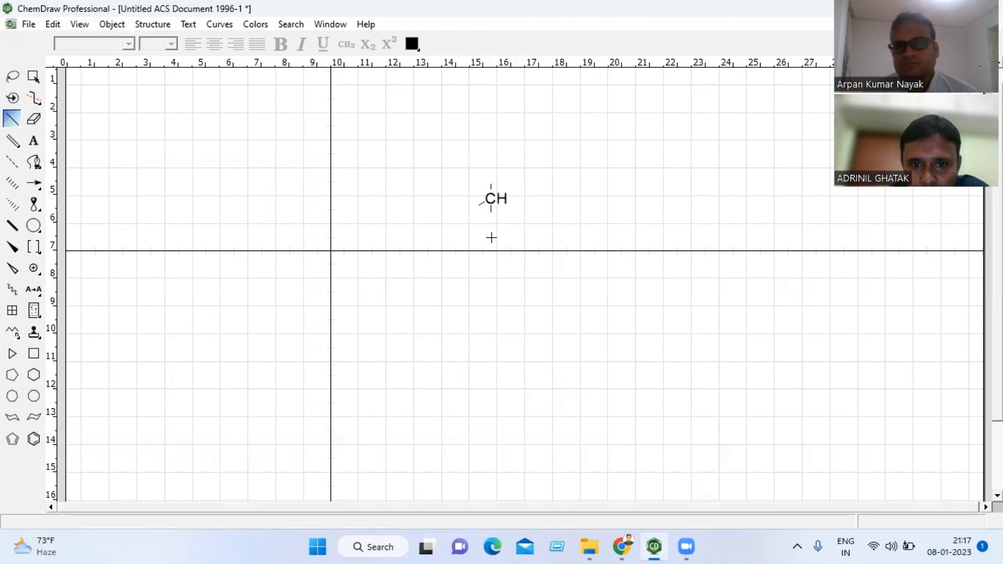
{"action": "left_click_drag", "start_coordinate": [491, 197], "coordinate": [544, 188]}
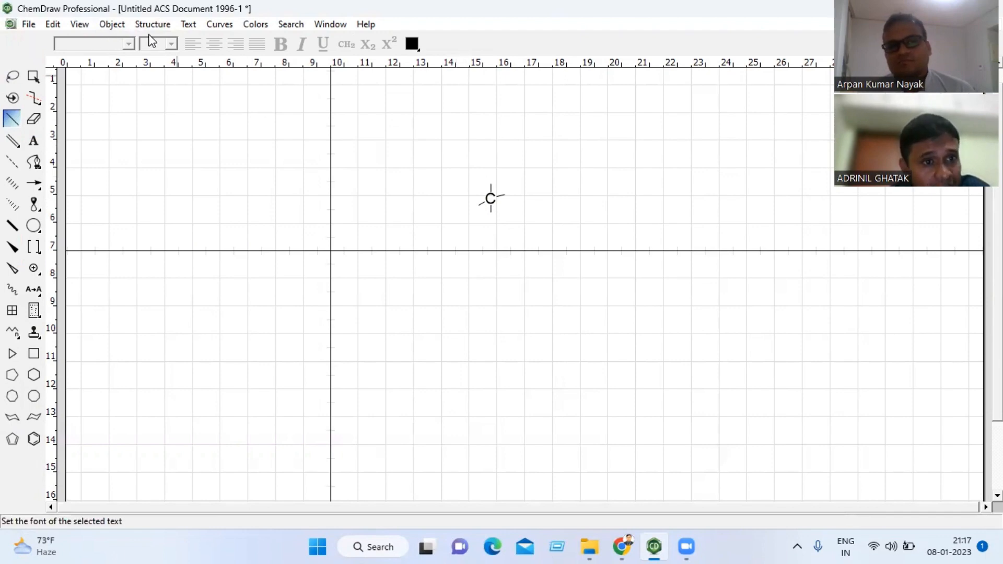
- Turn off Fixed Lengths and draw a horizontal bond about 11 ruler units long to the upper left of the C atom
{"action": "left_click", "coordinate": [111, 25]}
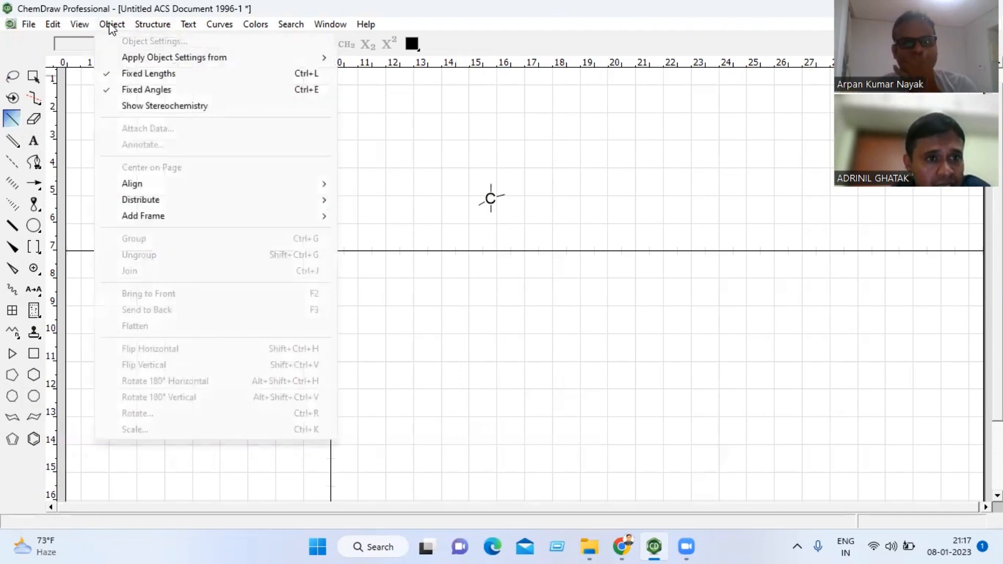
{"action": "left_click", "coordinate": [150, 73]}
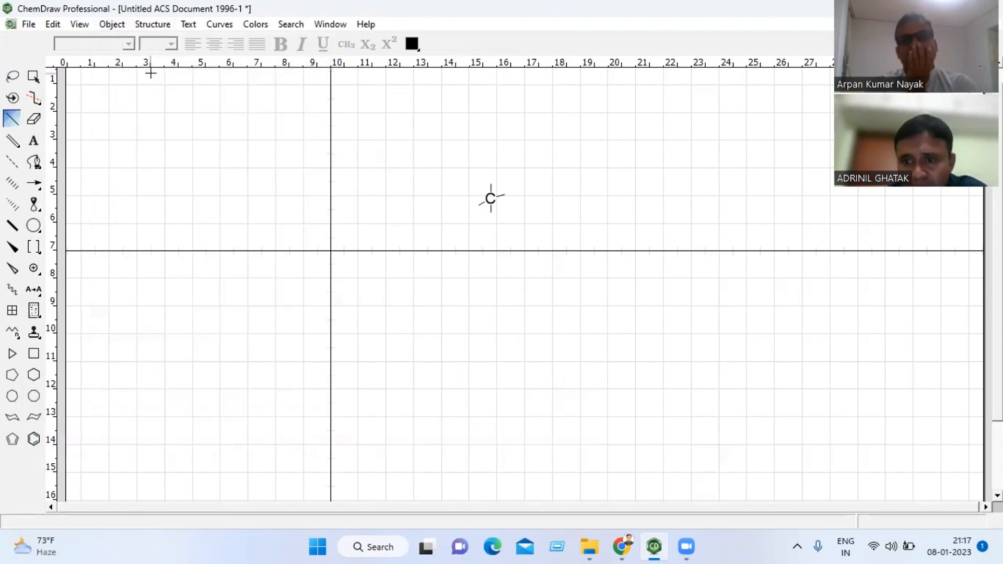
{"action": "left_click_drag", "start_coordinate": [159, 135], "coordinate": [464, 152]}
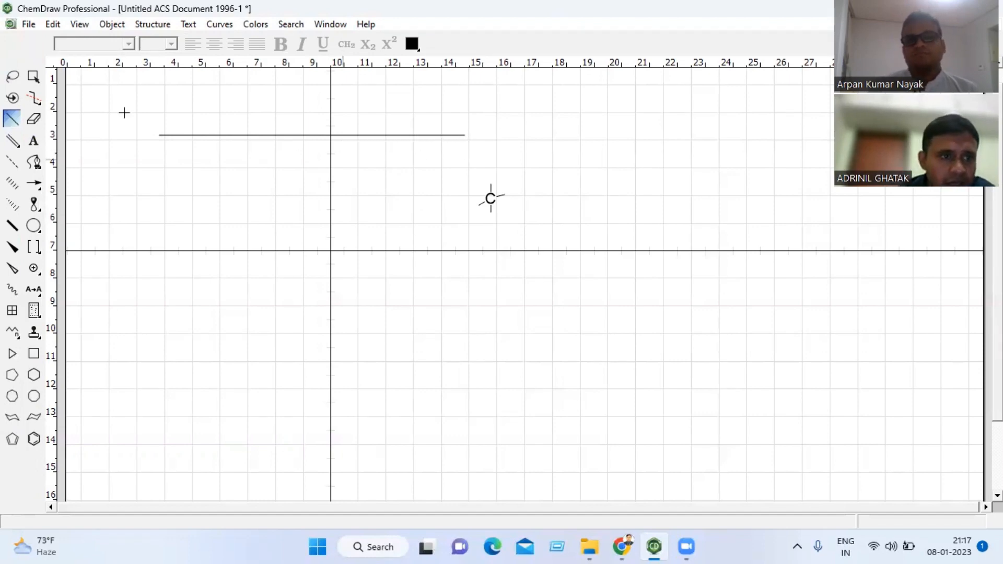
- Delete the long horizontal bond to the upper left of the C atom
{"action": "left_click", "coordinate": [11, 76]}
{"action": "key", "text": "Delete"}
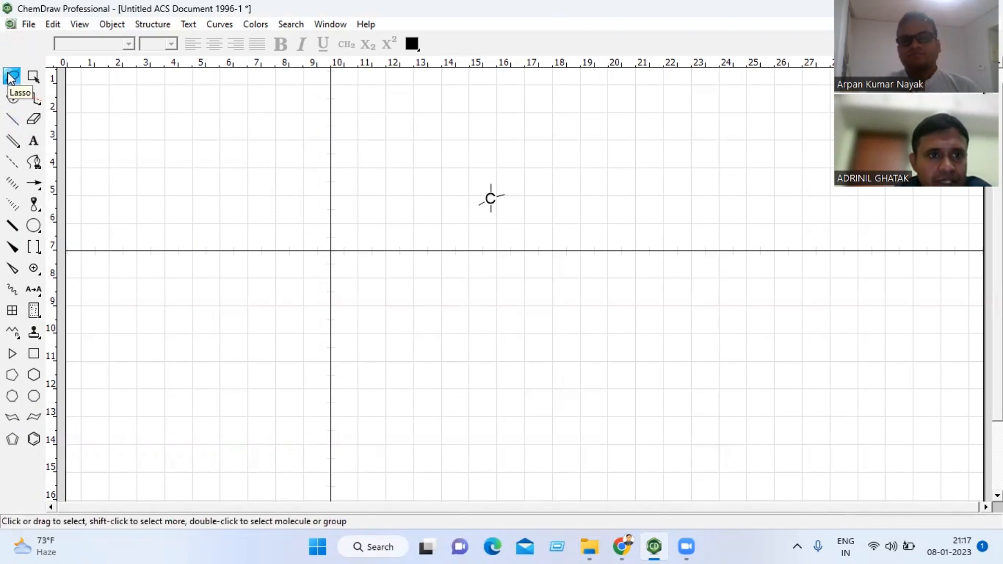
{"action": "left_click", "coordinate": [118, 24]}
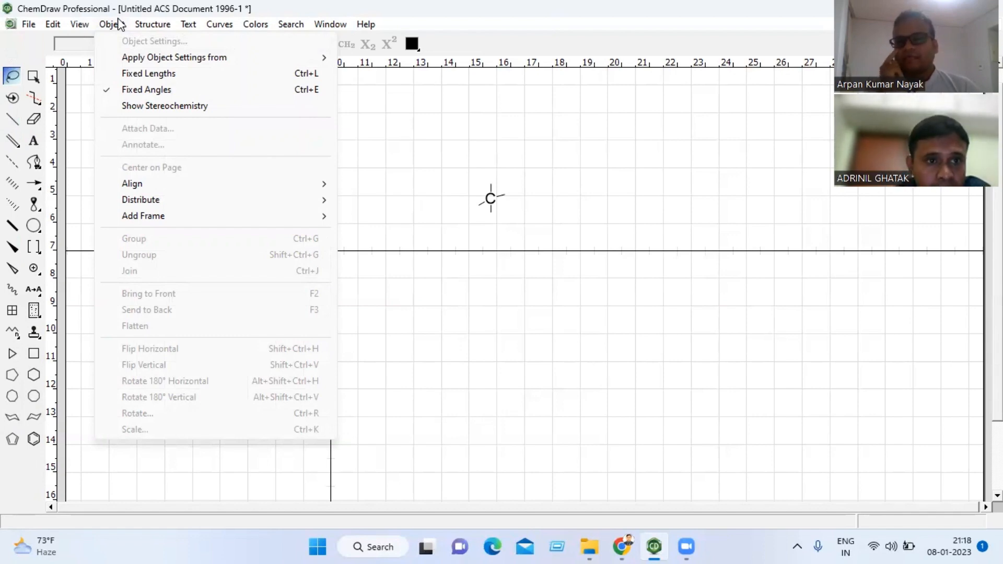
{"action": "mouse_move", "coordinate": [188, 24]}
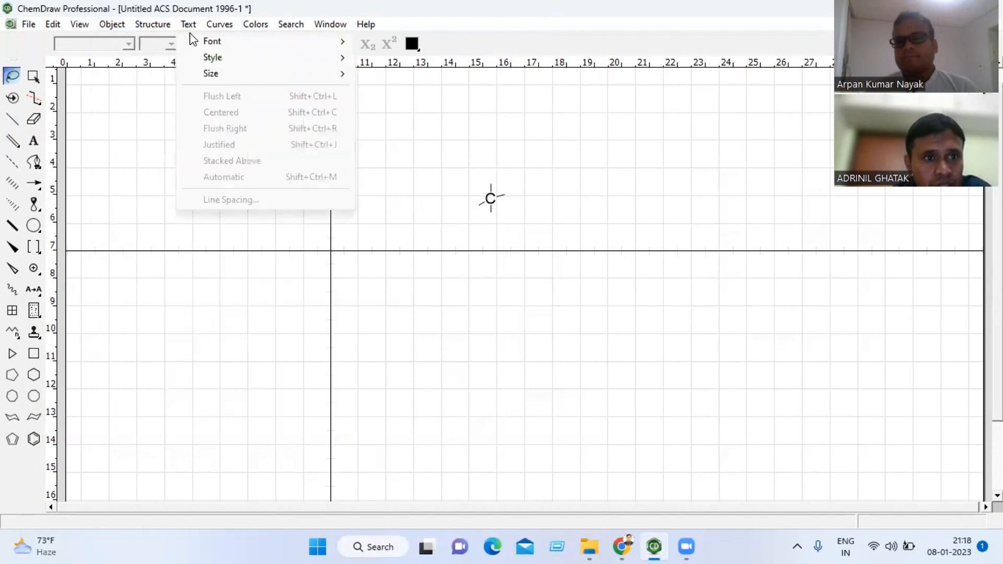
{"action": "mouse_move", "coordinate": [109, 27]}
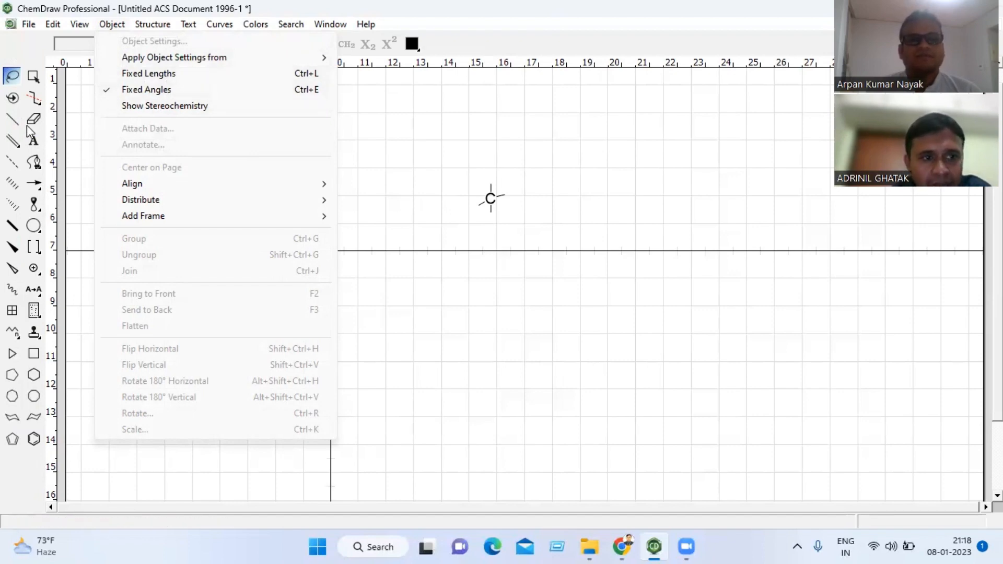
{"action": "left_click", "coordinate": [523, 137]}
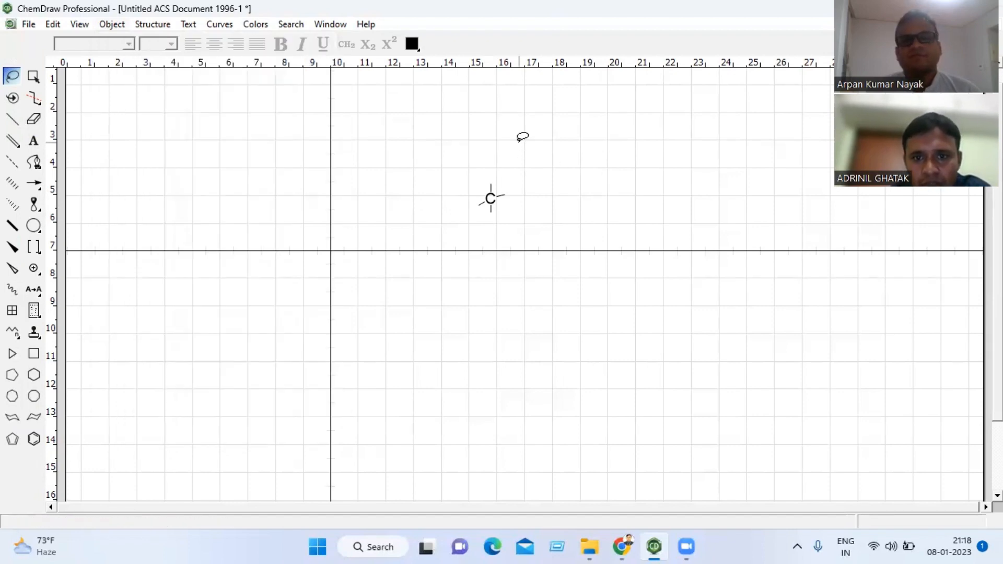
{"action": "left_click_drag", "start_coordinate": [516, 142], "coordinate": [622, 152]}
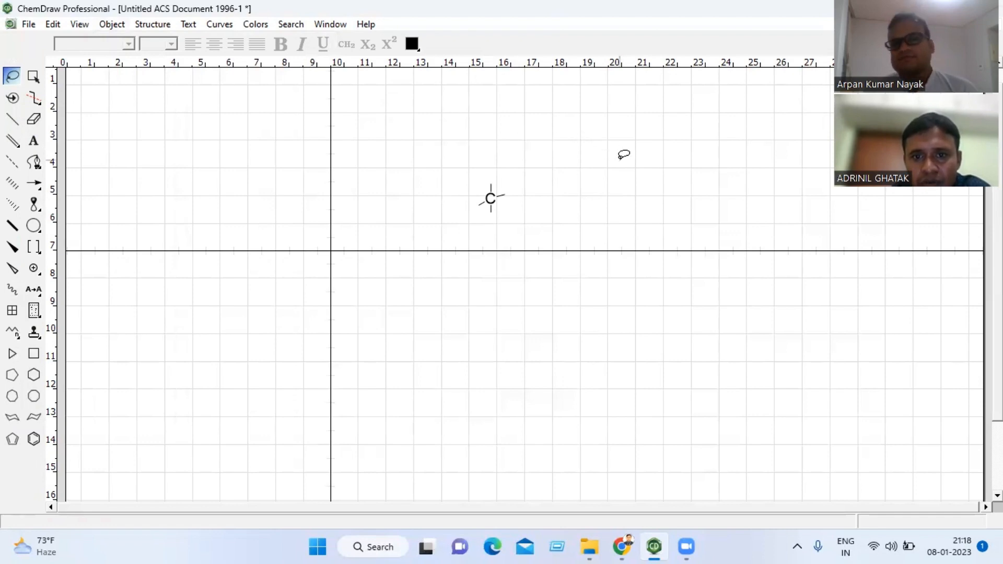
- Draw a horizontal single bond about 16 ruler units long above the C atom and delete it again
{"action": "left_click", "coordinate": [11, 122]}
{"action": "left_click_drag", "start_coordinate": [163, 143], "coordinate": [615, 136]}
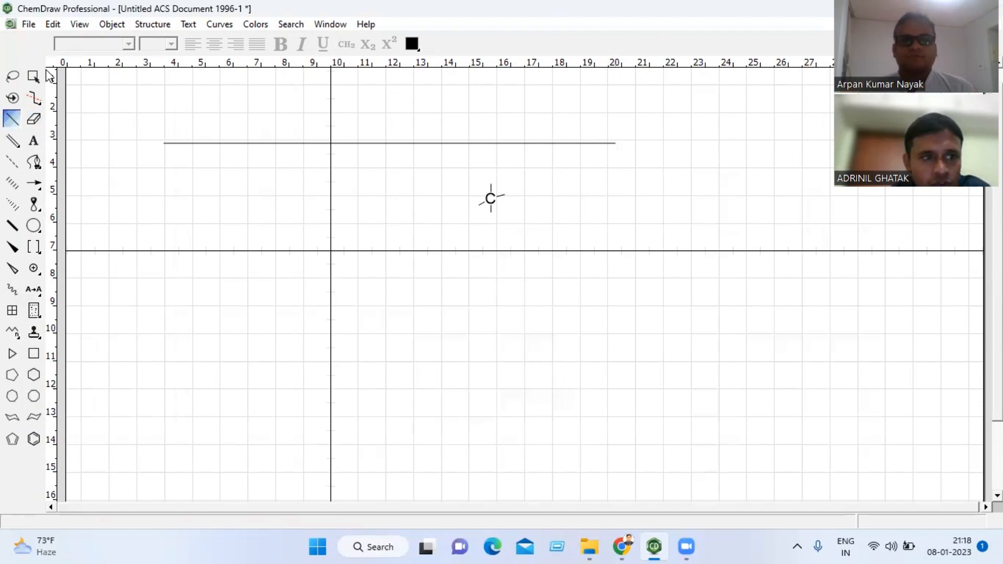
{"action": "left_click", "coordinate": [16, 77]}
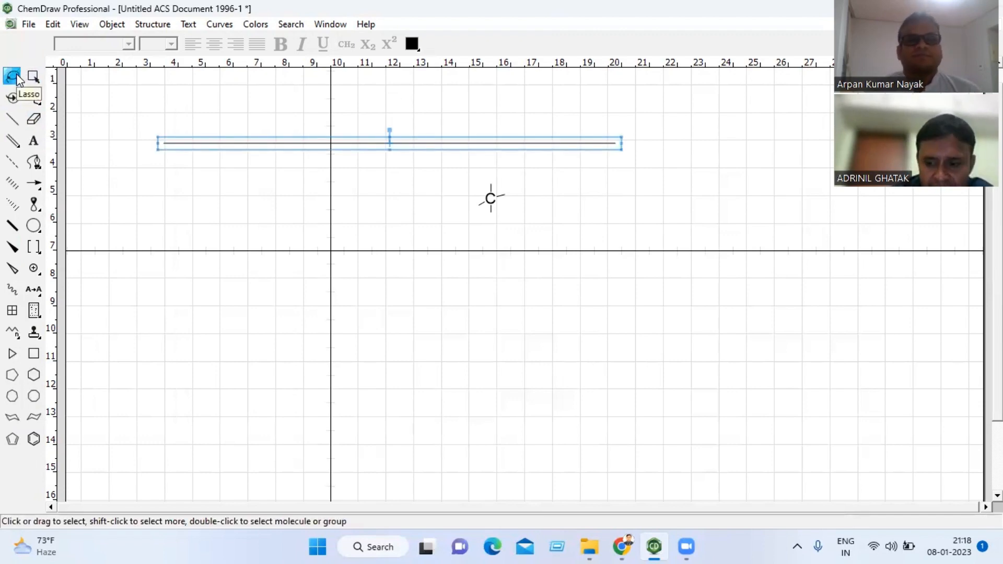
{"action": "key", "text": "Delete"}
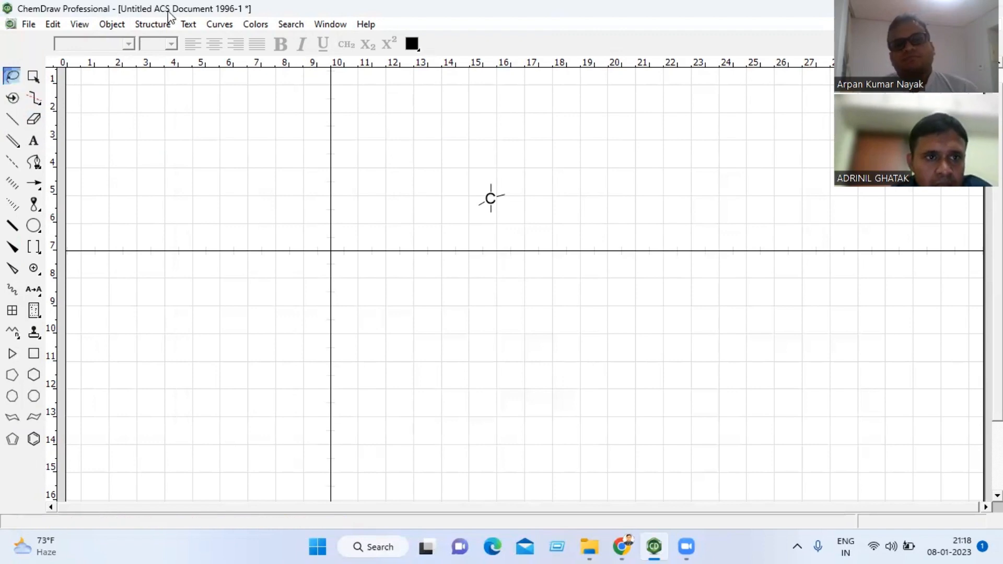
{"action": "left_click", "coordinate": [116, 25]}
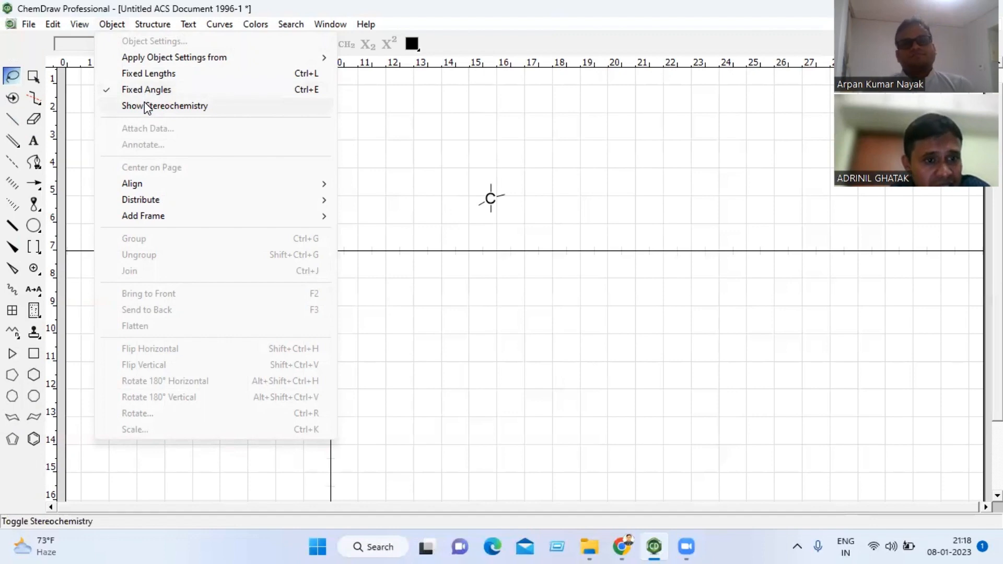
{"action": "mouse_move", "coordinate": [142, 203]}
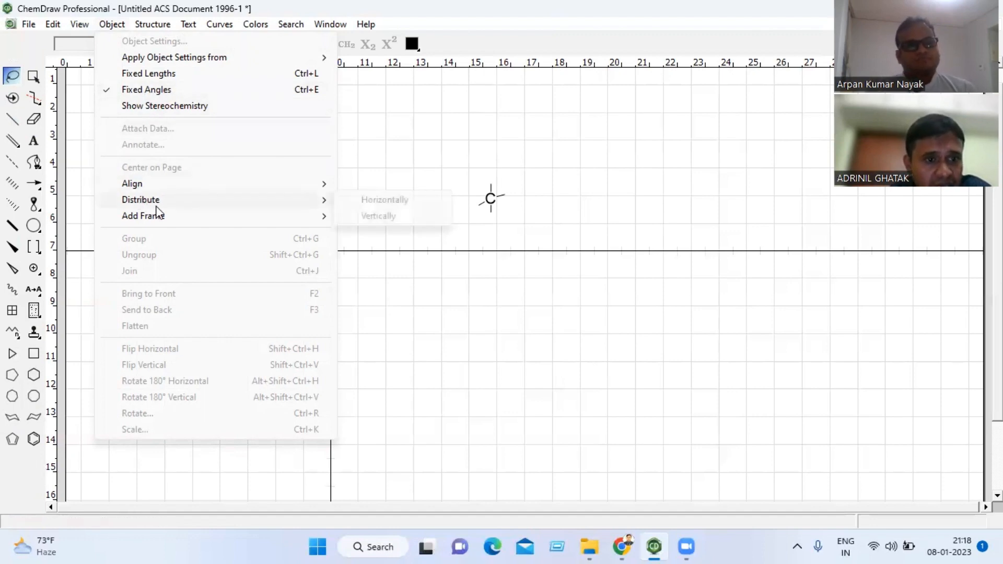
{"action": "mouse_move", "coordinate": [167, 220]}
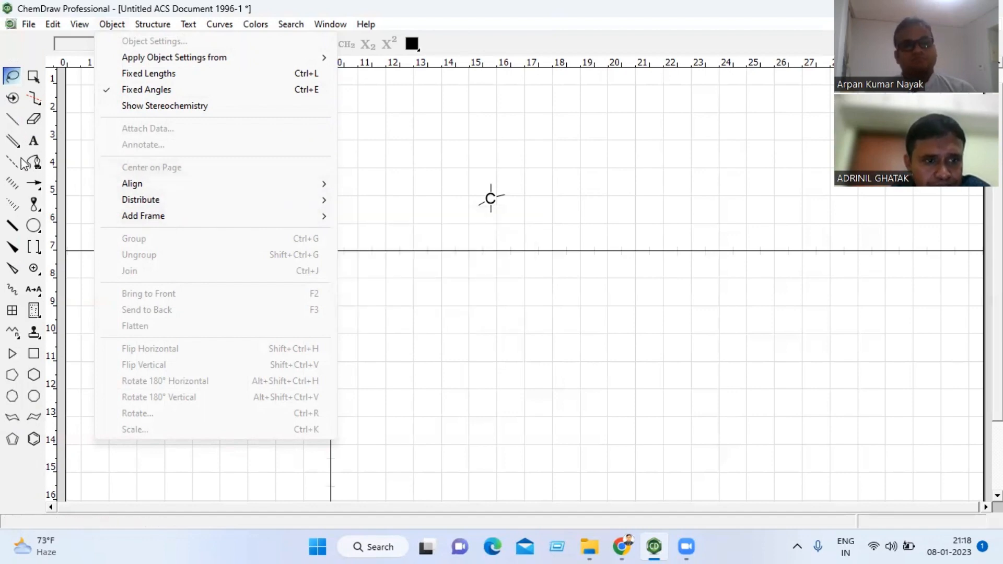
- Erase the C atom with its four bonds and place an N text label about 4 ruler units to its left
{"action": "left_click", "coordinate": [35, 121]}
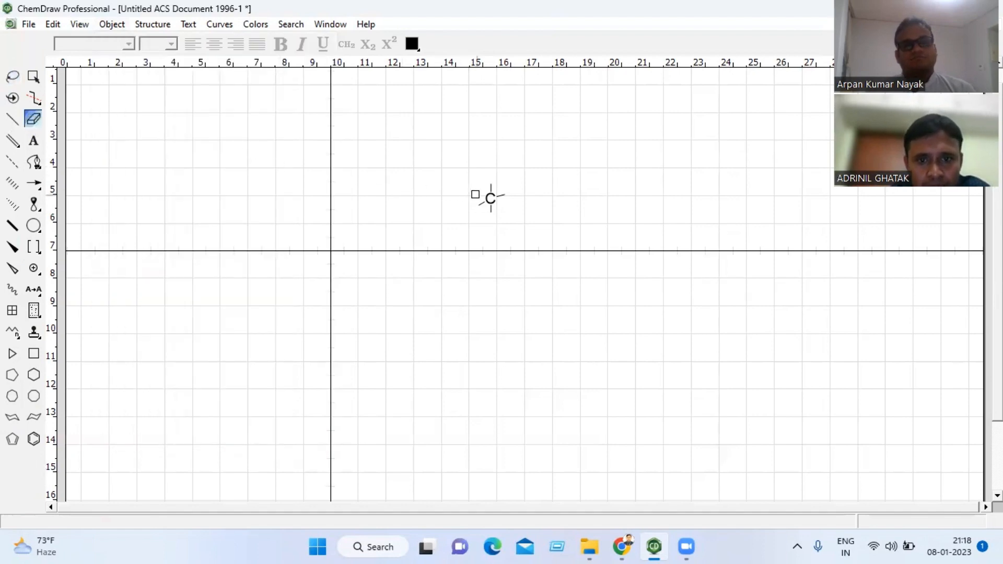
{"action": "left_click", "coordinate": [488, 198]}
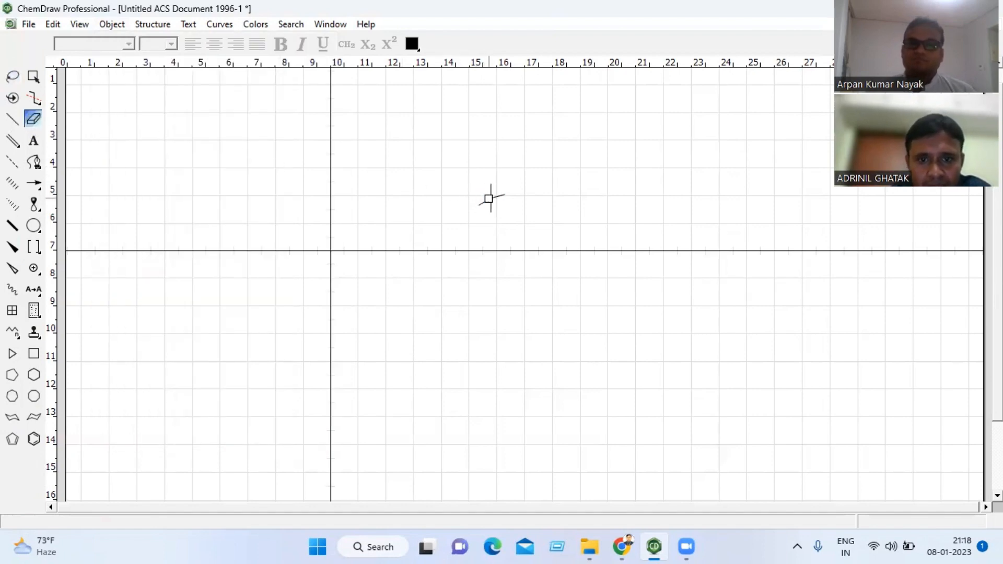
{"action": "left_click", "coordinate": [34, 142]}
{"action": "left_click", "coordinate": [371, 201]}
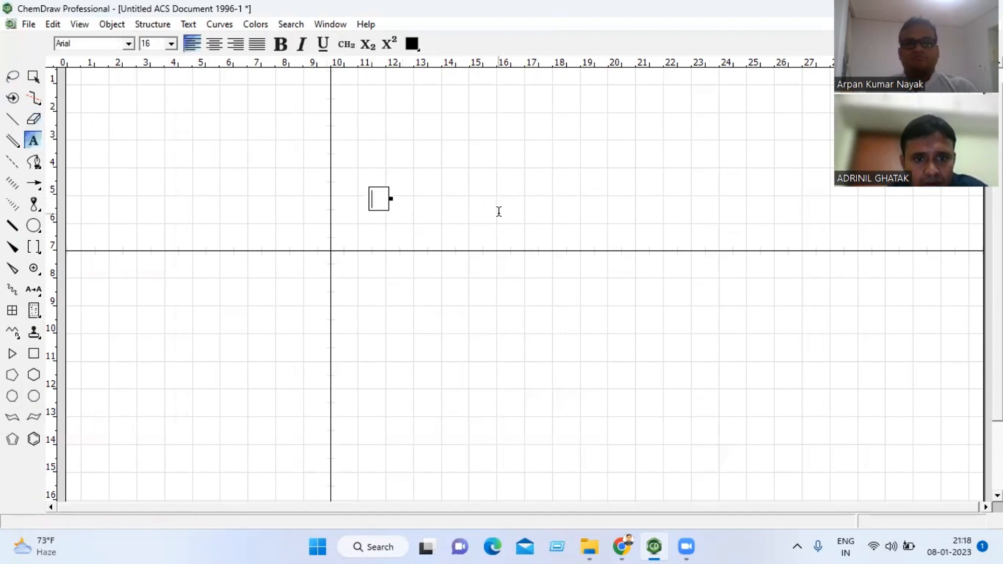
{"action": "type", "text": "n"}
{"action": "key", "text": "BackSpace"}
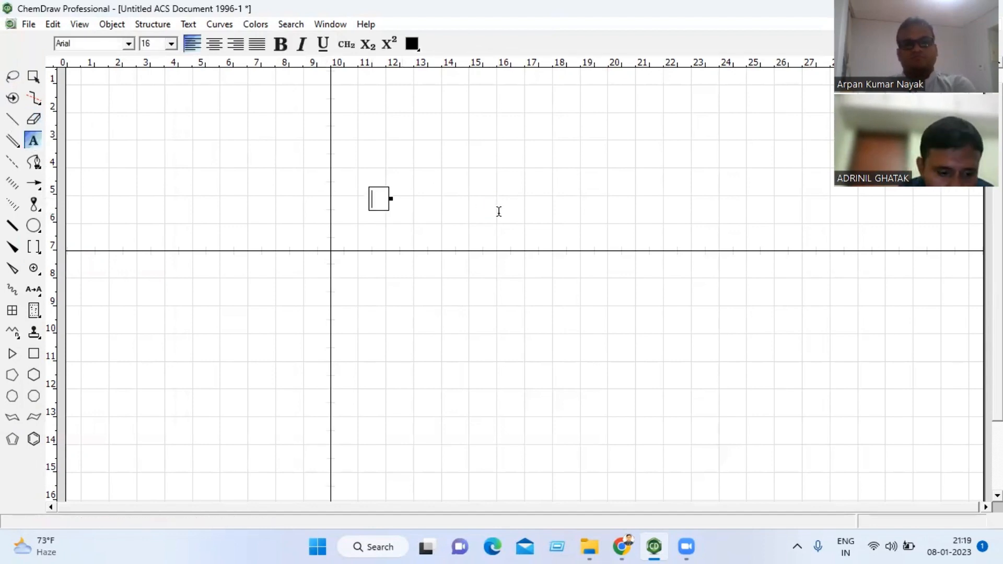
{"action": "type", "text": "N"}
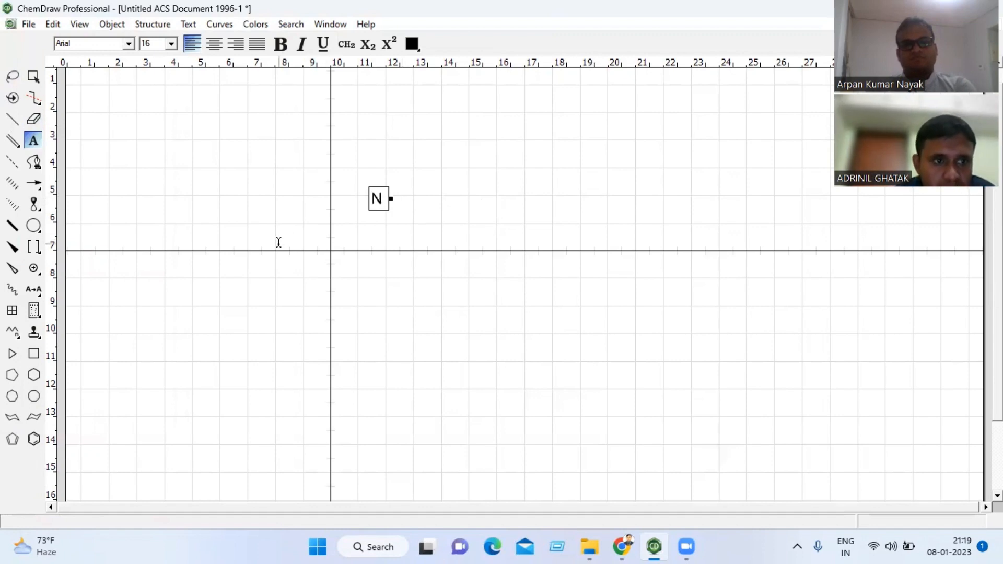
- Draw three single bonds from the N atom: to the lower left, straight down and to the lower right
{"action": "left_click", "coordinate": [13, 119]}
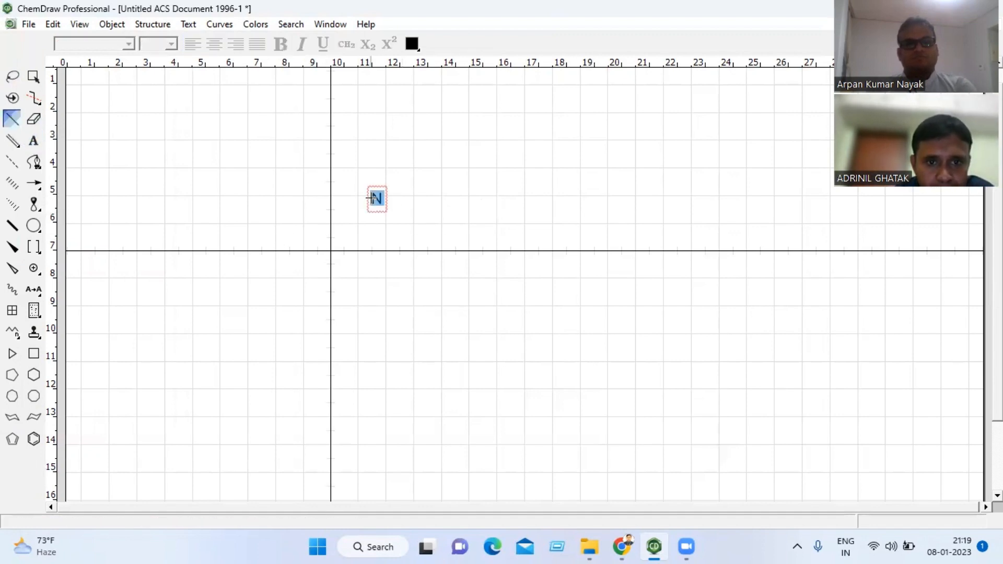
{"action": "left_click_drag", "start_coordinate": [377, 199], "coordinate": [377, 240]}
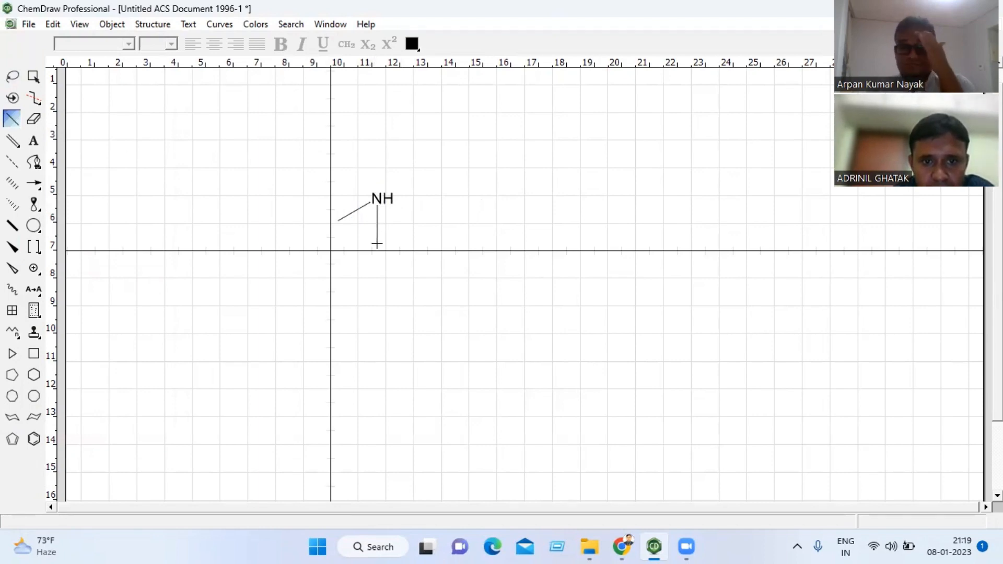
{"action": "left_click_drag", "start_coordinate": [376, 199], "coordinate": [412, 218]}
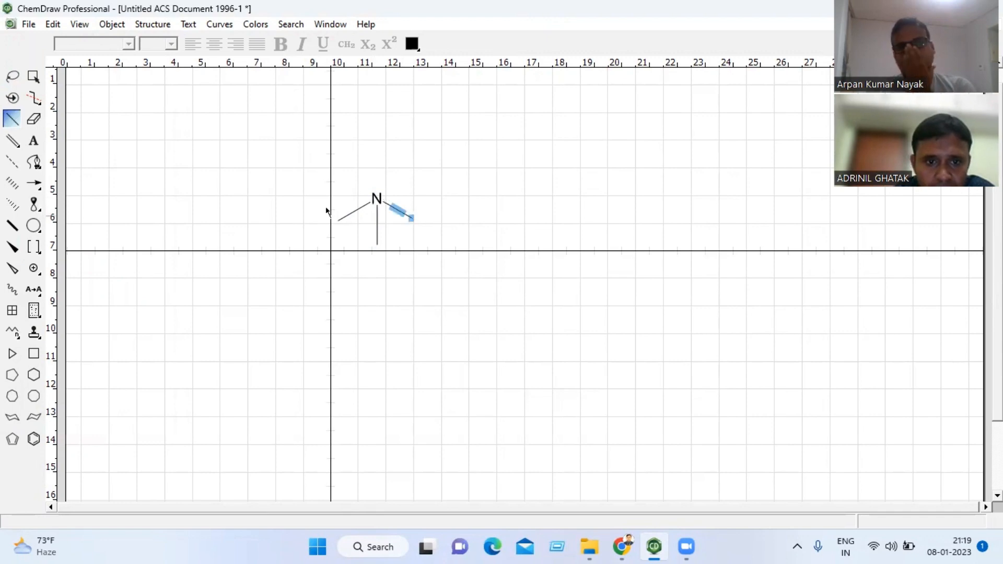
- Label the free ends of the three bonds around the N atom with H
{"action": "left_click", "coordinate": [30, 141]}
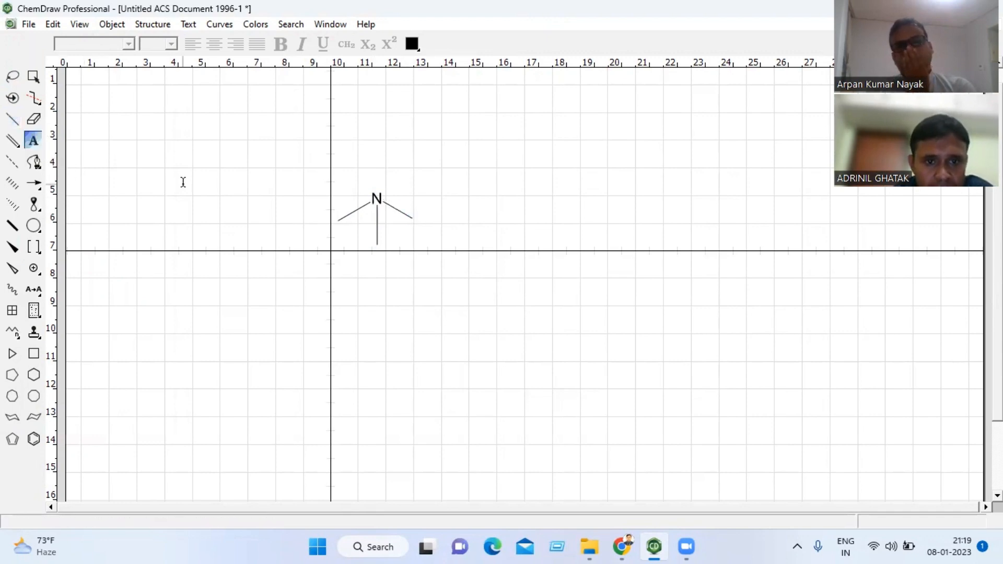
{"action": "left_click", "coordinate": [339, 223]}
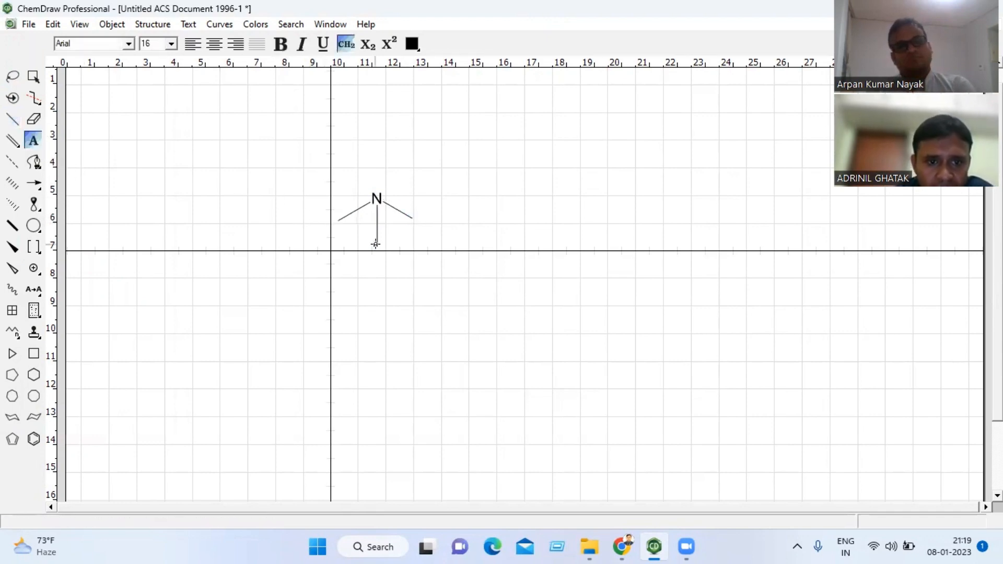
{"action": "type", "text": "H"}
{"action": "left_click", "coordinate": [376, 244]}
{"action": "type", "text": "H"}
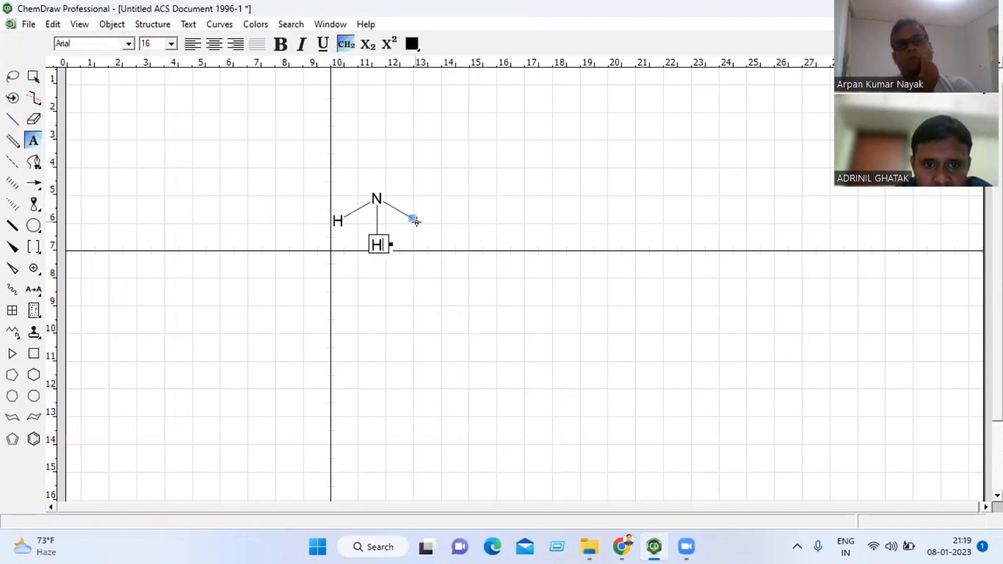
{"action": "type", "text": "H"}
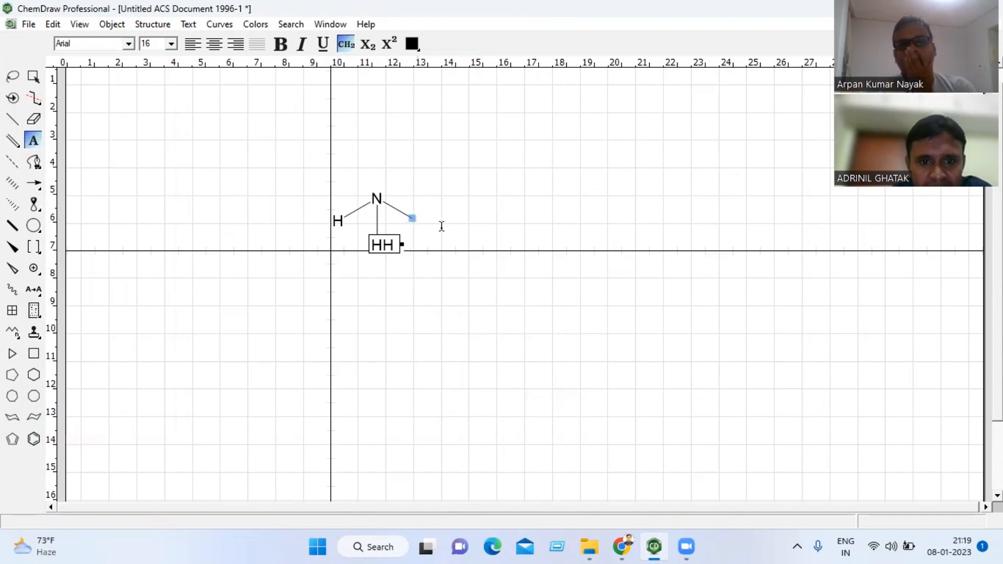
{"action": "key", "text": "BackSpace"}
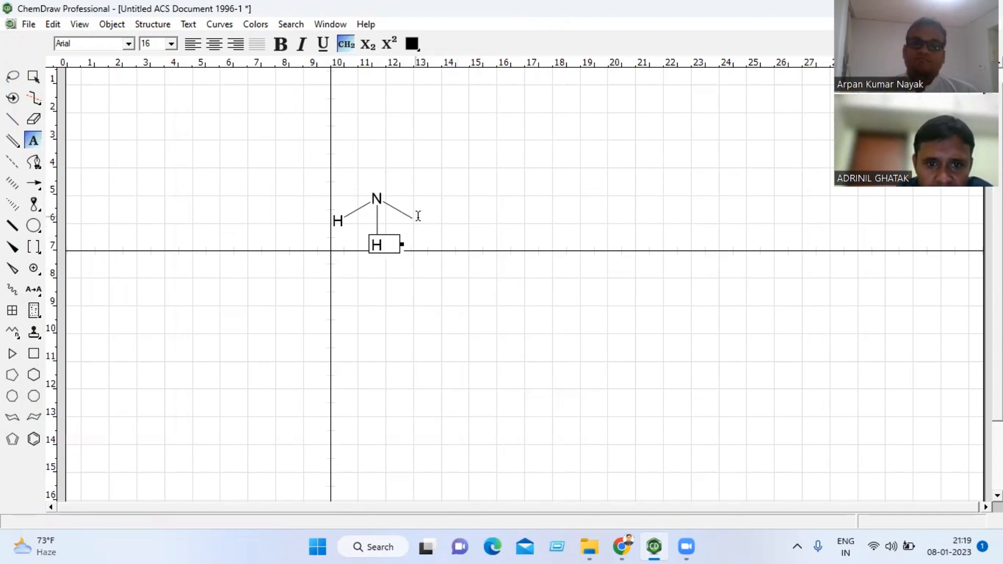
{"action": "left_click", "coordinate": [411, 219]}
{"action": "type", "text": "H"}
{"action": "left_click", "coordinate": [478, 244]}
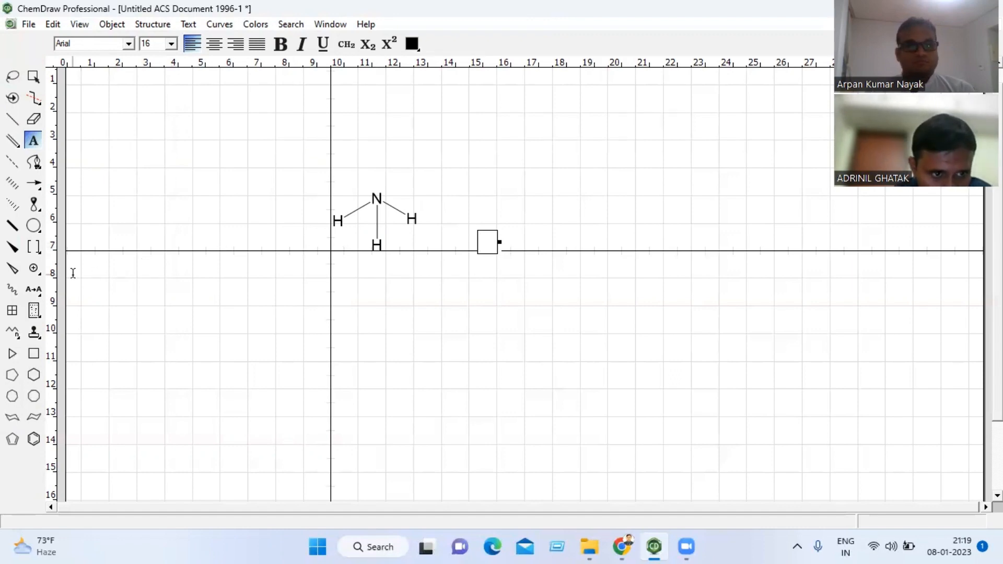
- Detach the Chemical Symbols palette and add a lone pair above the N atom
{"action": "left_click", "coordinate": [37, 279]}
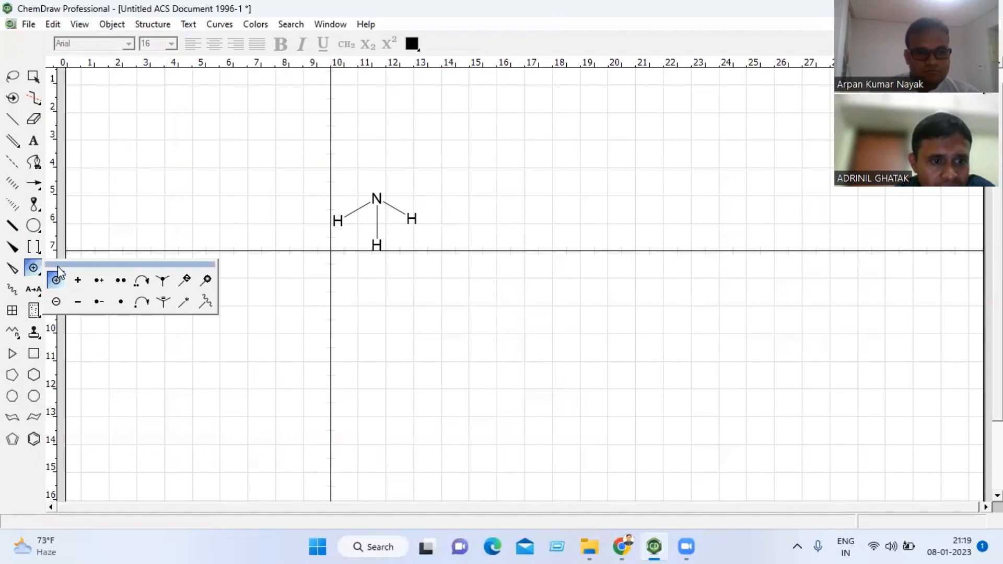
{"action": "left_click_drag", "start_coordinate": [57, 264], "coordinate": [59, 272]}
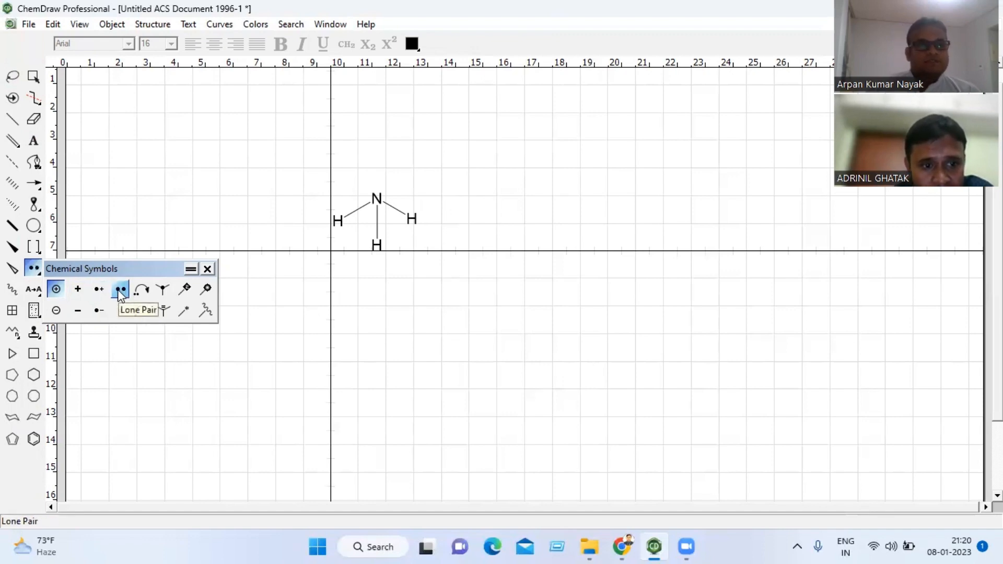
{"action": "left_click", "coordinate": [120, 292]}
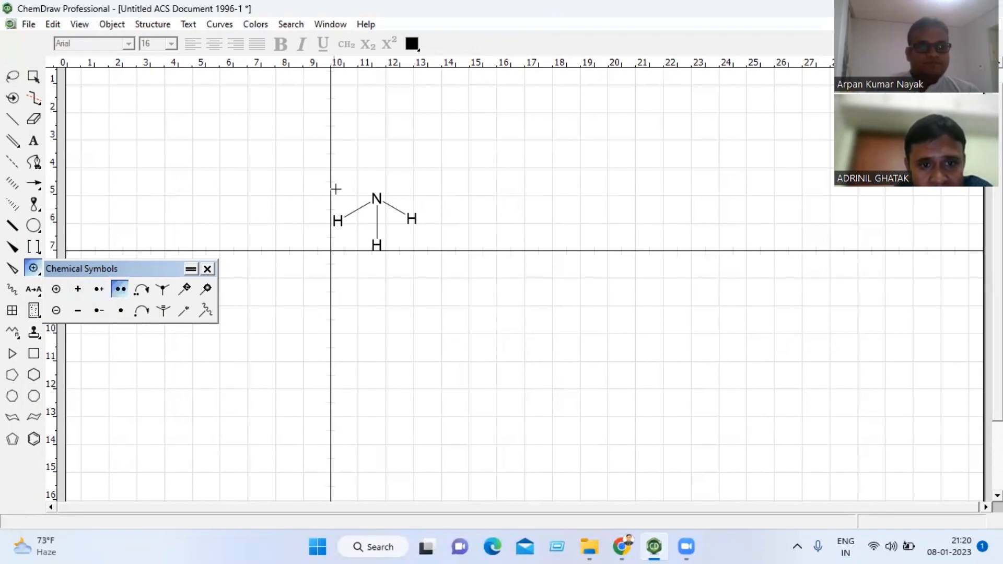
{"action": "left_click", "coordinate": [376, 195]}
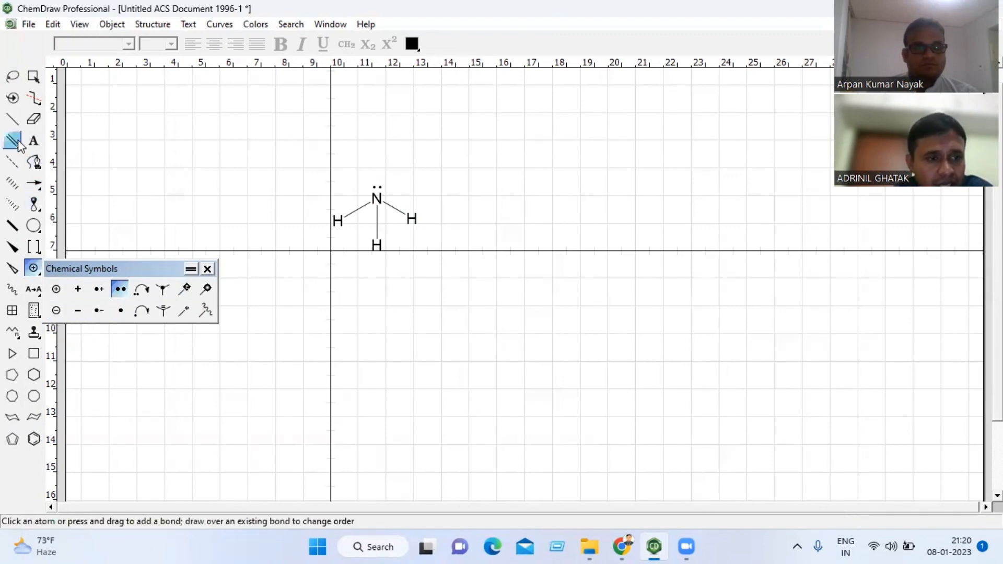
- Draw a single bond straight up from the N atom and erase the lone pair above it
{"action": "left_click", "coordinate": [33, 124]}
{"action": "left_click", "coordinate": [12, 119]}
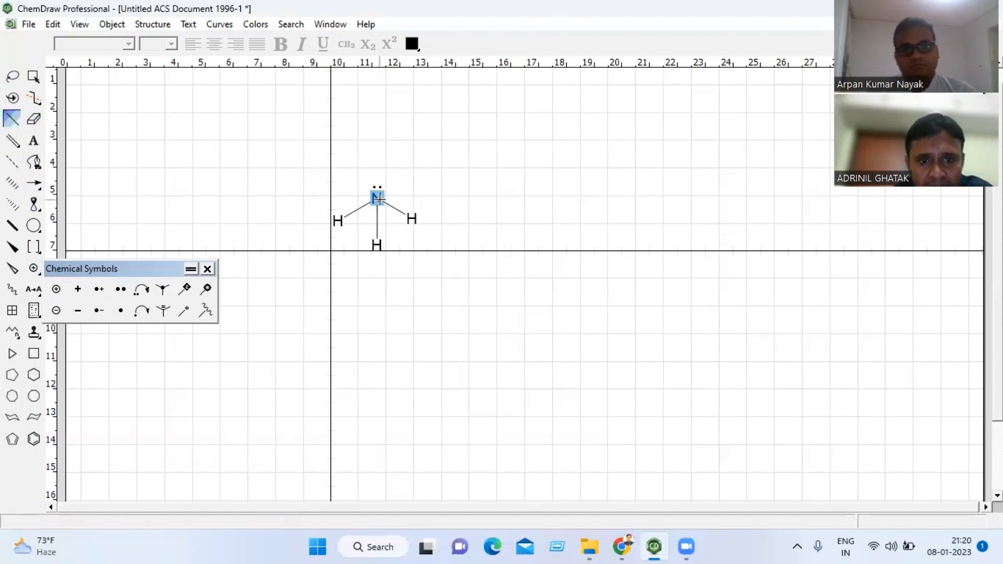
{"action": "left_click_drag", "start_coordinate": [383, 200], "coordinate": [376, 149]}
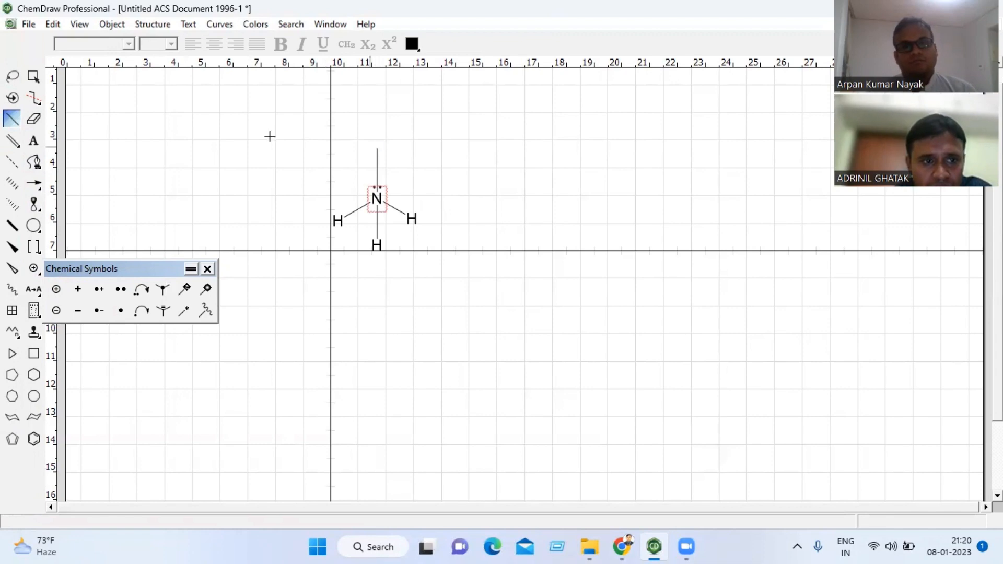
{"action": "left_click", "coordinate": [33, 119]}
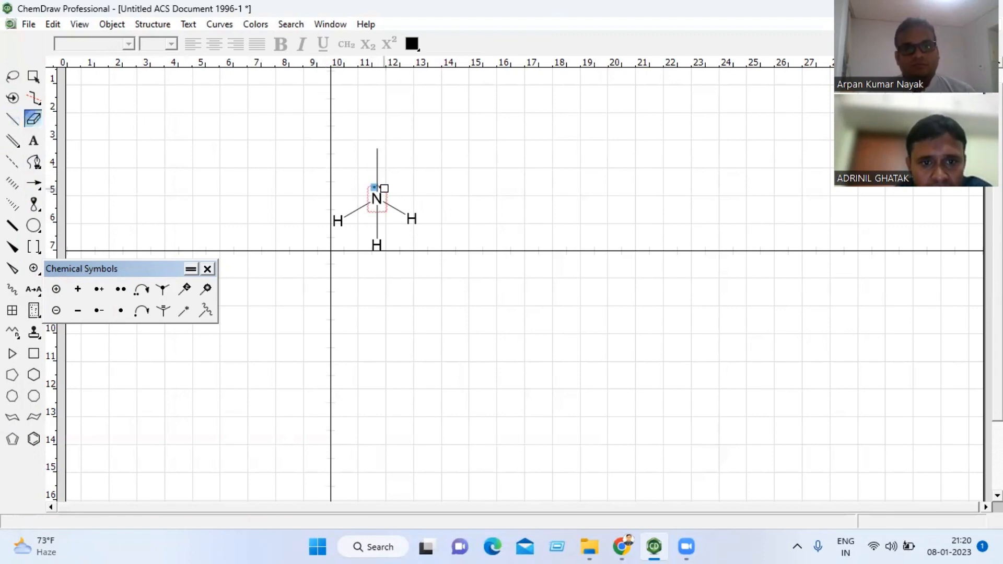
- Label the free end of the bond above the N atom with H
{"action": "left_click", "coordinate": [32, 140]}
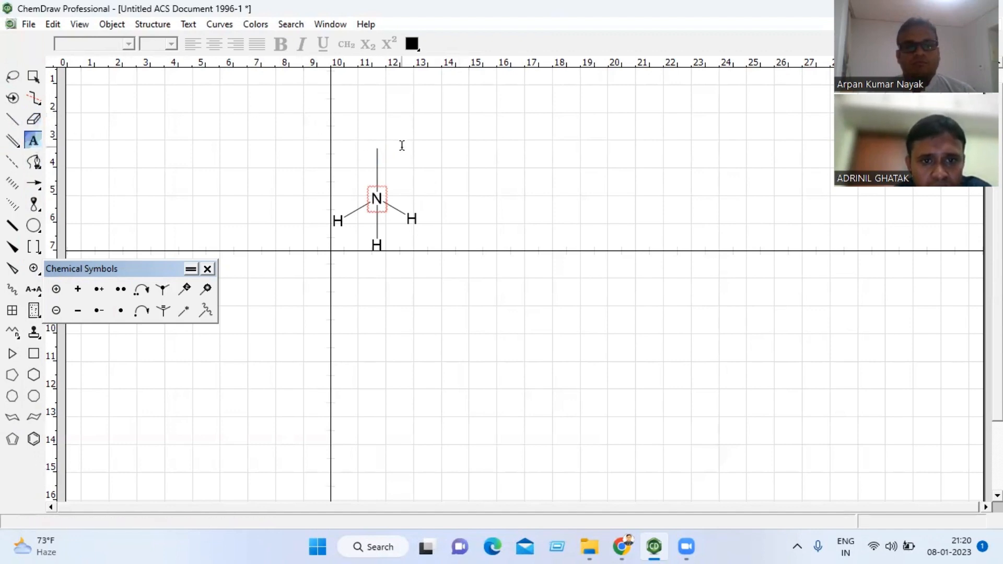
{"action": "left_click", "coordinate": [378, 148]}
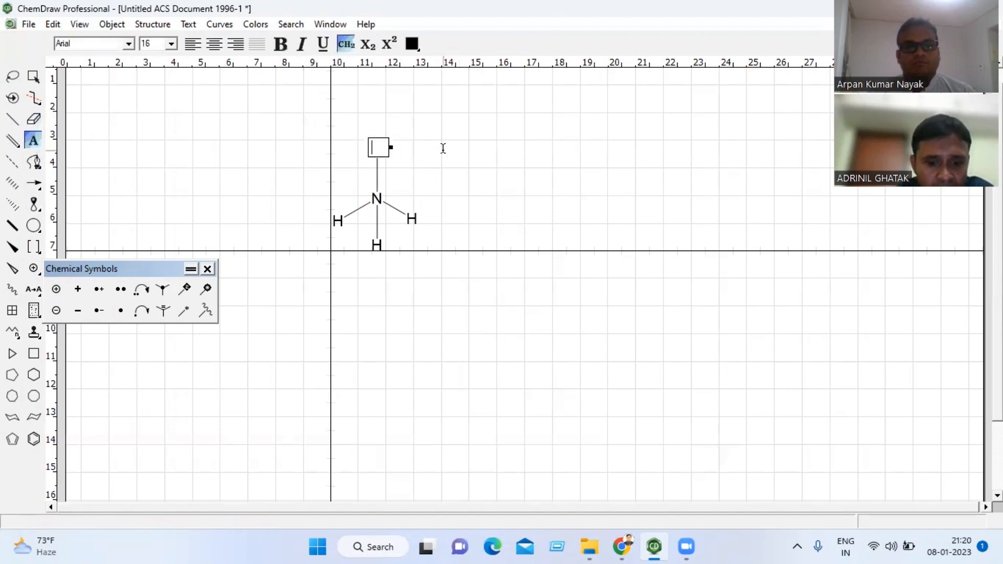
{"action": "type", "text": "H"}
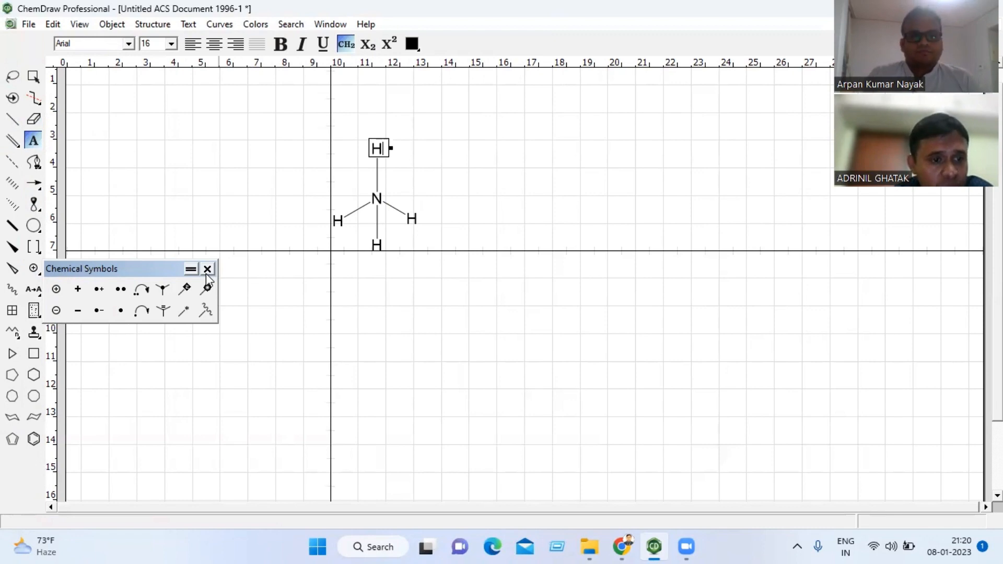
- Add a circled plus charge to the N atom, move it to the atom's upper left and close the Chemical Symbols palette
{"action": "left_click", "coordinate": [56, 290]}
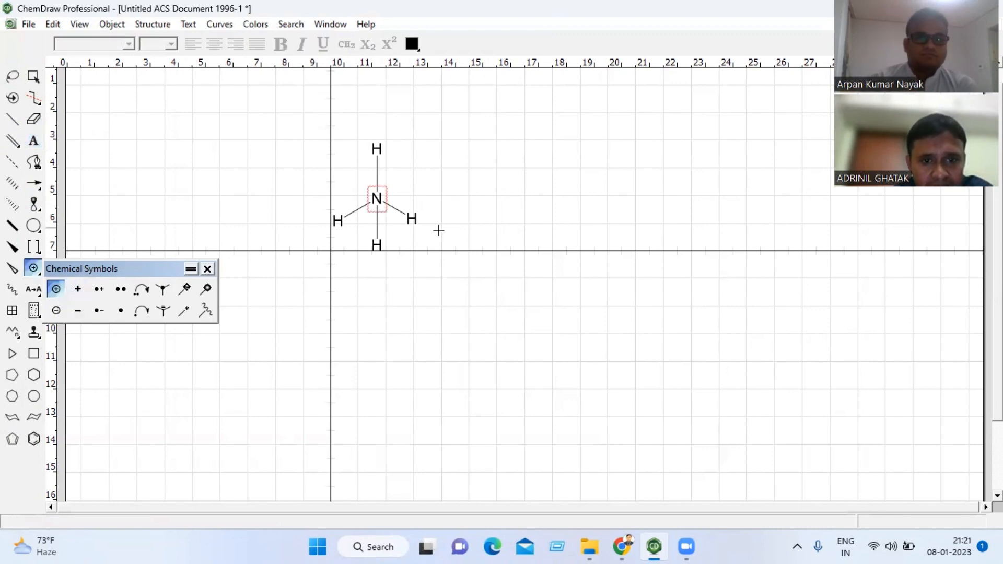
{"action": "left_click", "coordinate": [377, 198]}
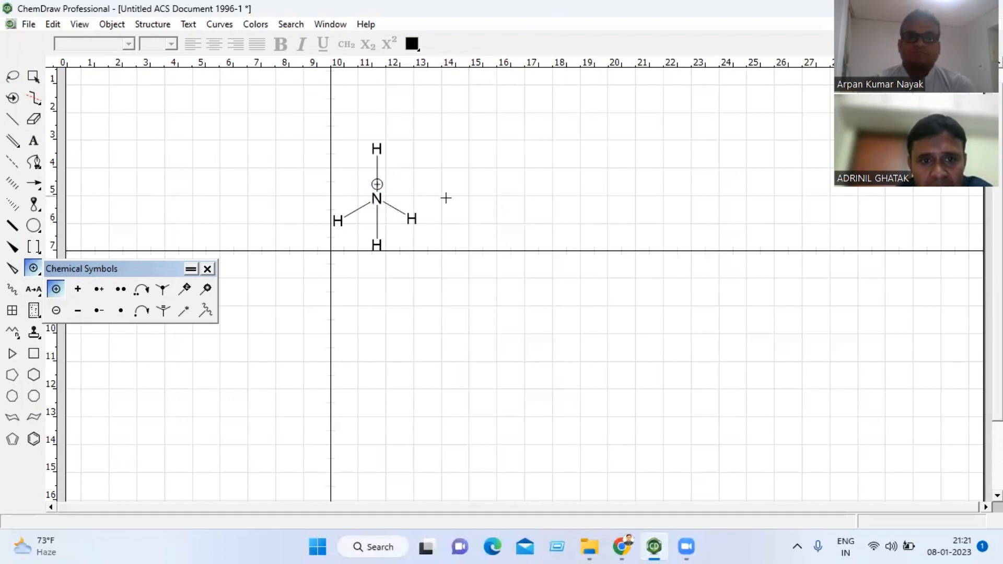
{"action": "left_click", "coordinate": [6, 82]}
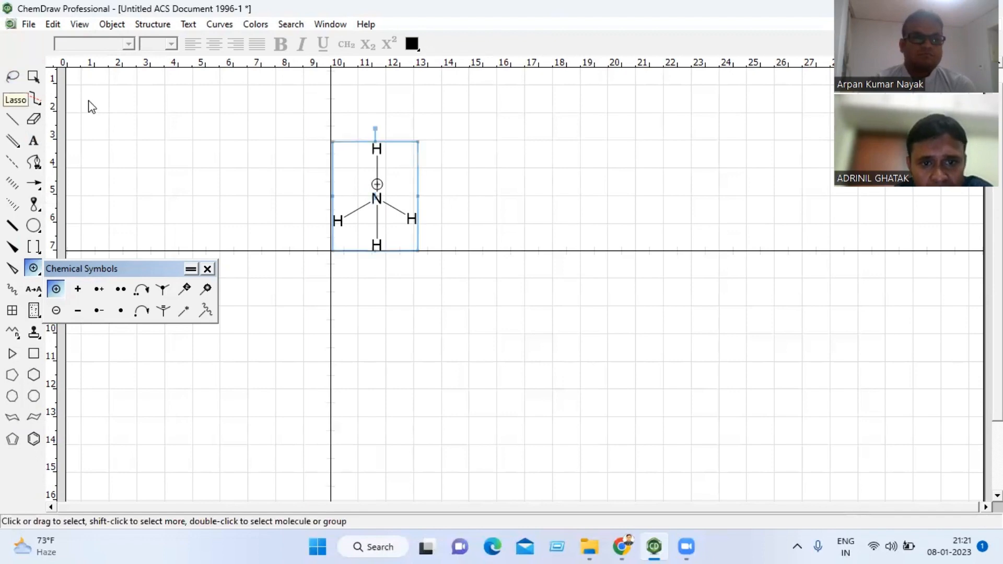
{"action": "left_click", "coordinate": [470, 184]}
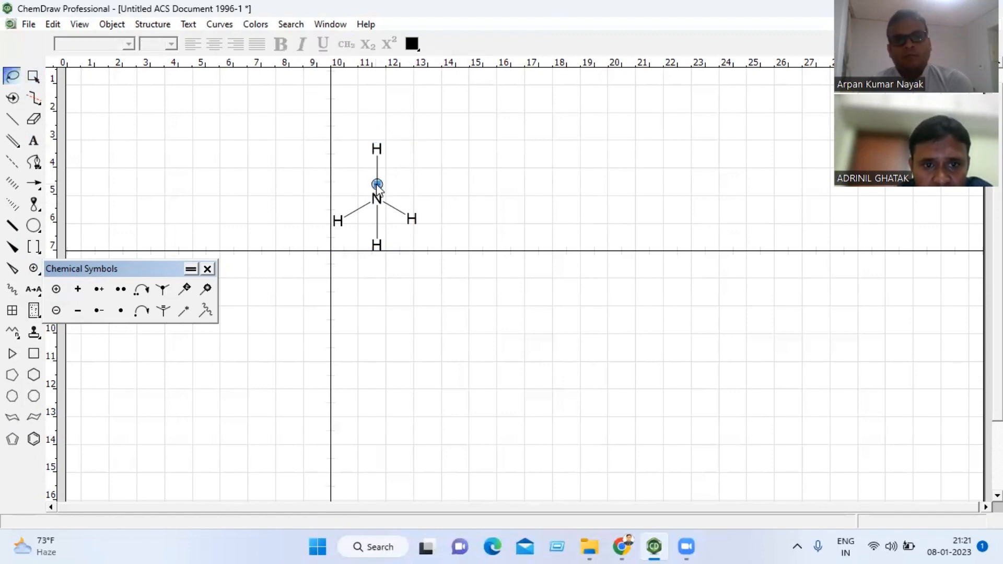
{"action": "left_click_drag", "start_coordinate": [378, 187], "coordinate": [365, 196]}
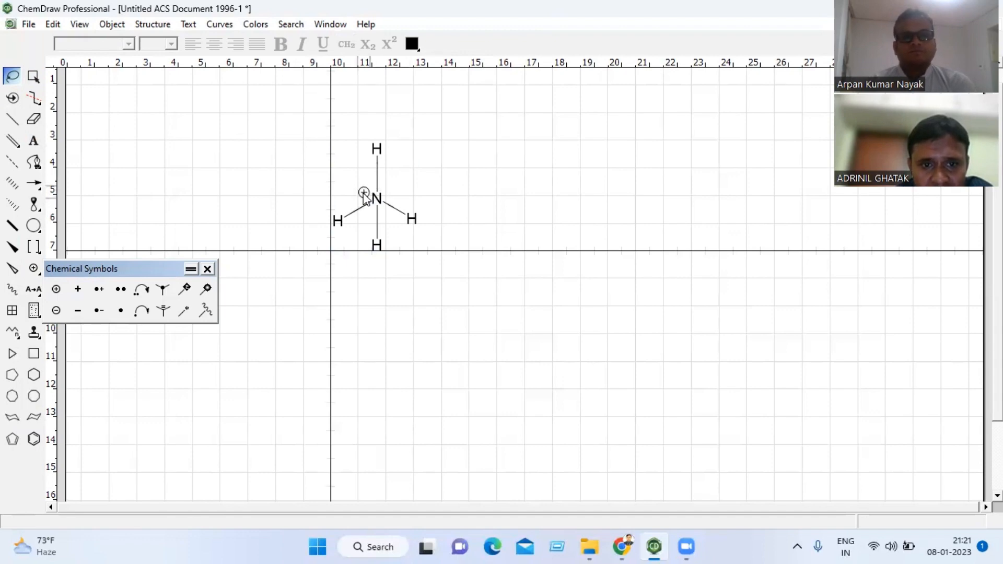
{"action": "left_click", "coordinate": [445, 189]}
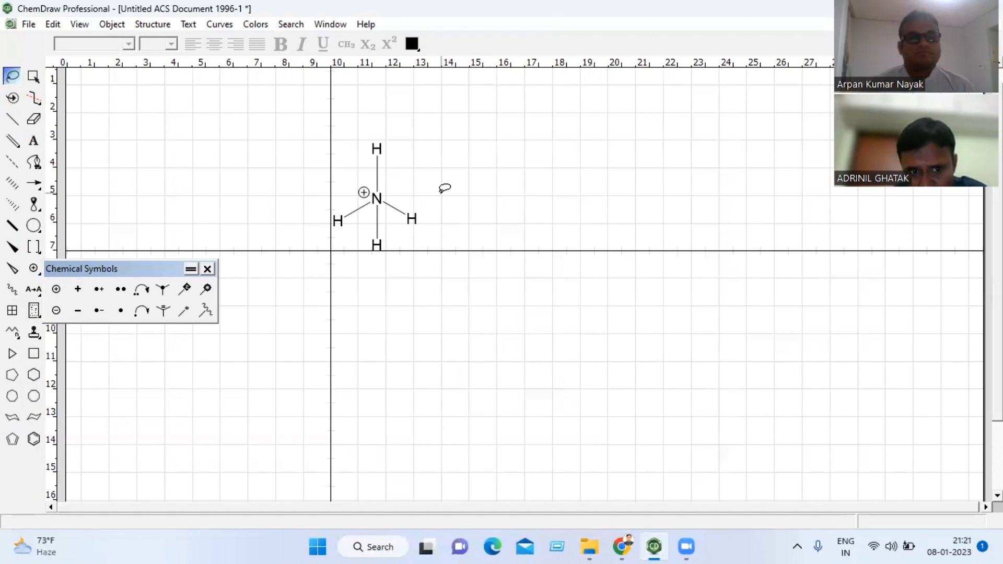
{"action": "left_click", "coordinate": [207, 269]}
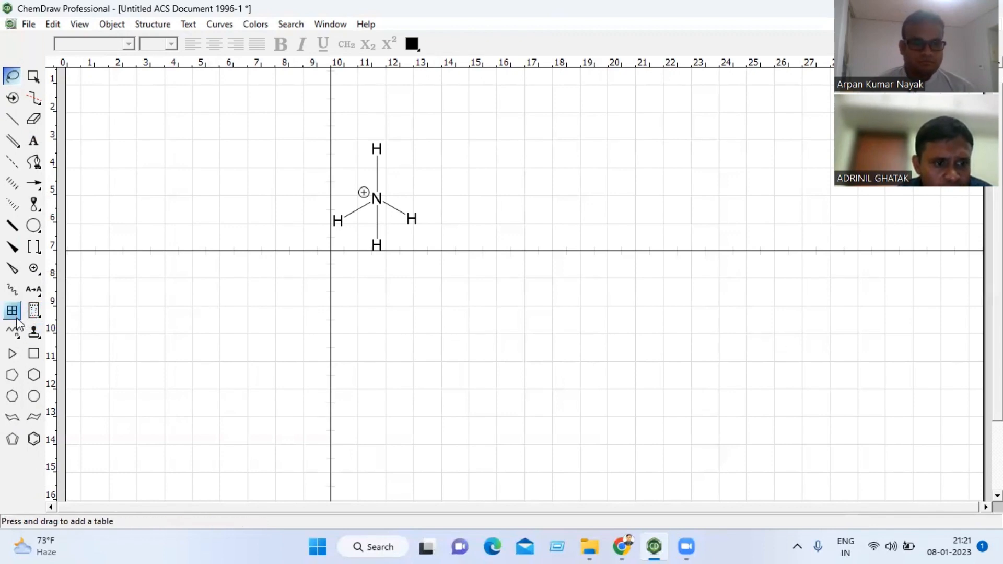
- Place a chair cyclohexane ring below and to the right of the ammonium ion and enlarge it to about twice its size
{"action": "left_click", "coordinate": [13, 290]}
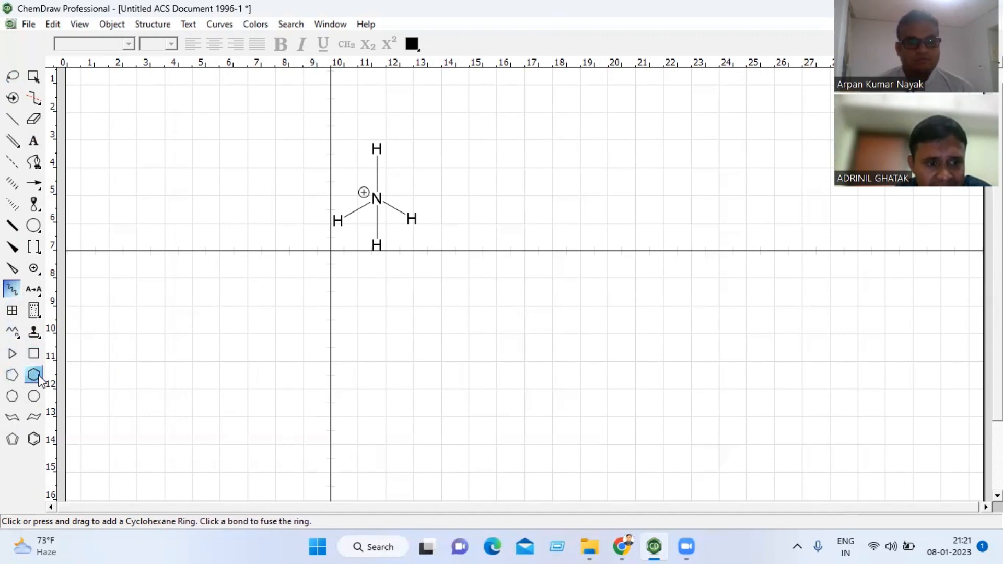
{"action": "left_click", "coordinate": [12, 419]}
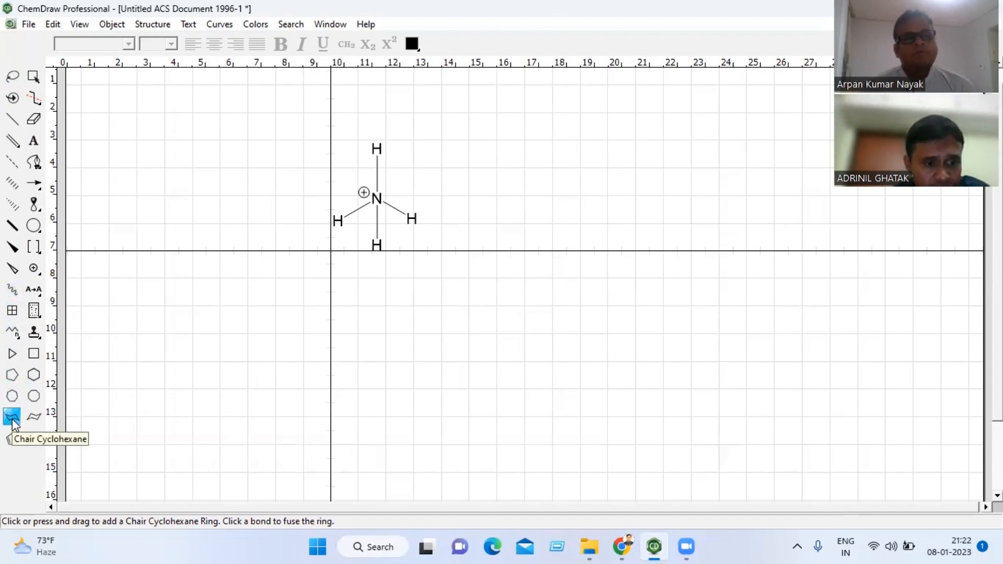
{"action": "left_click", "coordinate": [524, 374]}
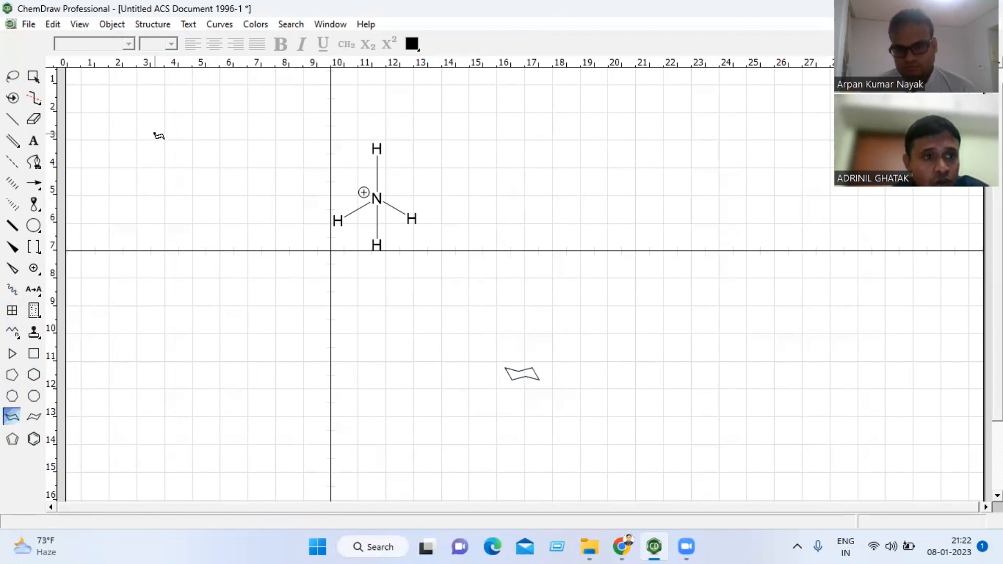
{"action": "left_click", "coordinate": [15, 77]}
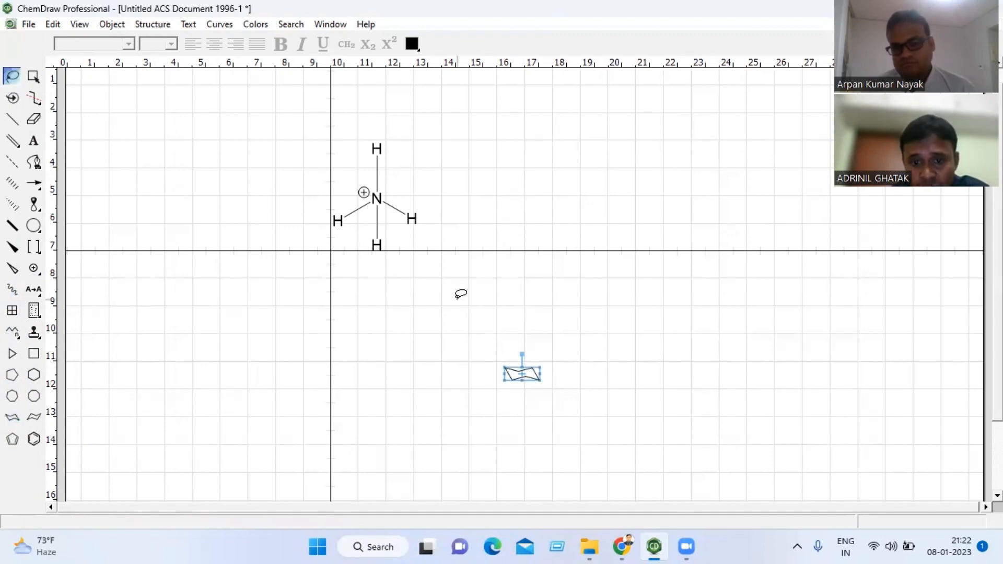
{"action": "left_click_drag", "start_coordinate": [538, 379], "coordinate": [578, 400]}
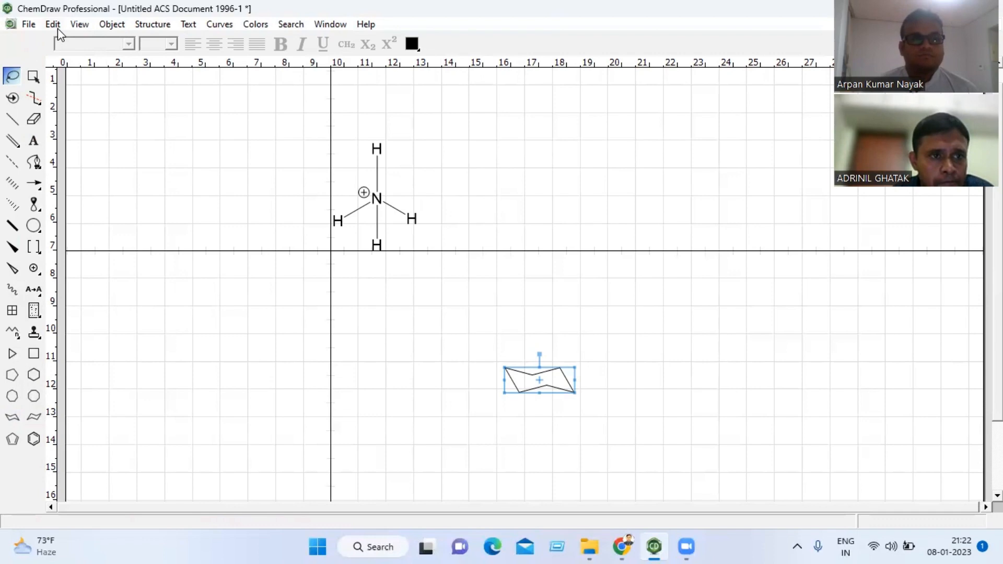
{"action": "left_click", "coordinate": [29, 24]}
{"action": "mouse_move", "coordinate": [80, 25]}
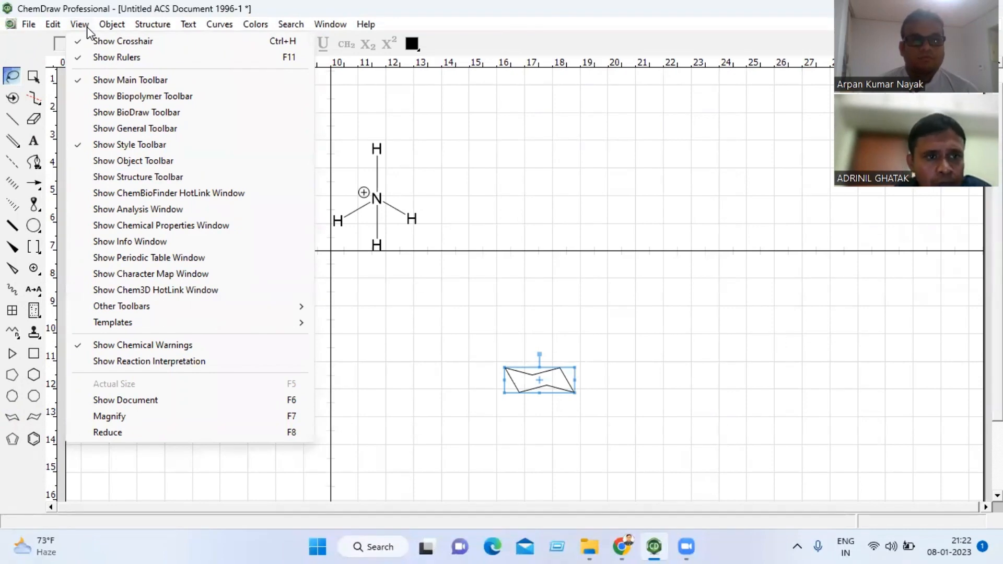
{"action": "mouse_move", "coordinate": [111, 30]}
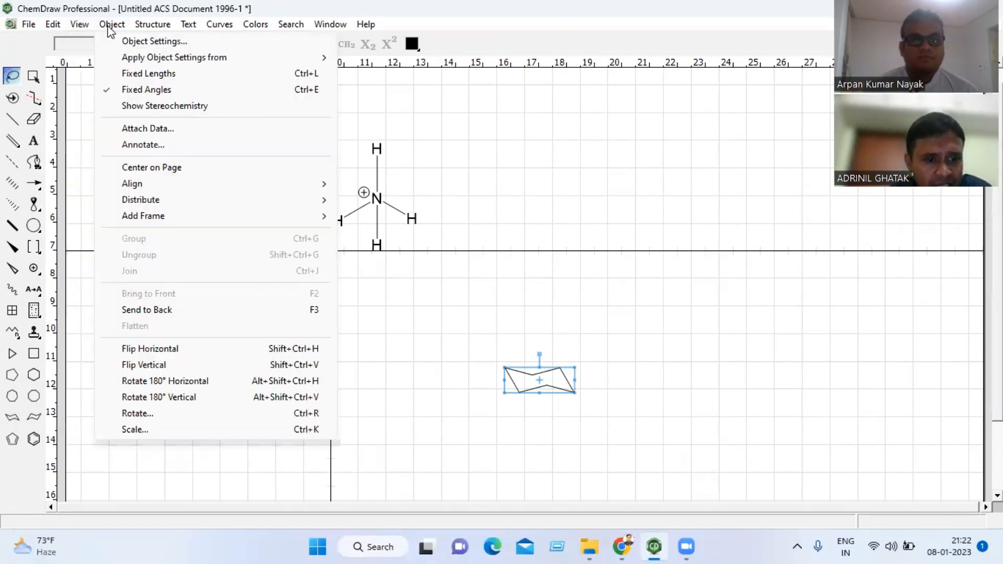
{"action": "mouse_move", "coordinate": [161, 26]}
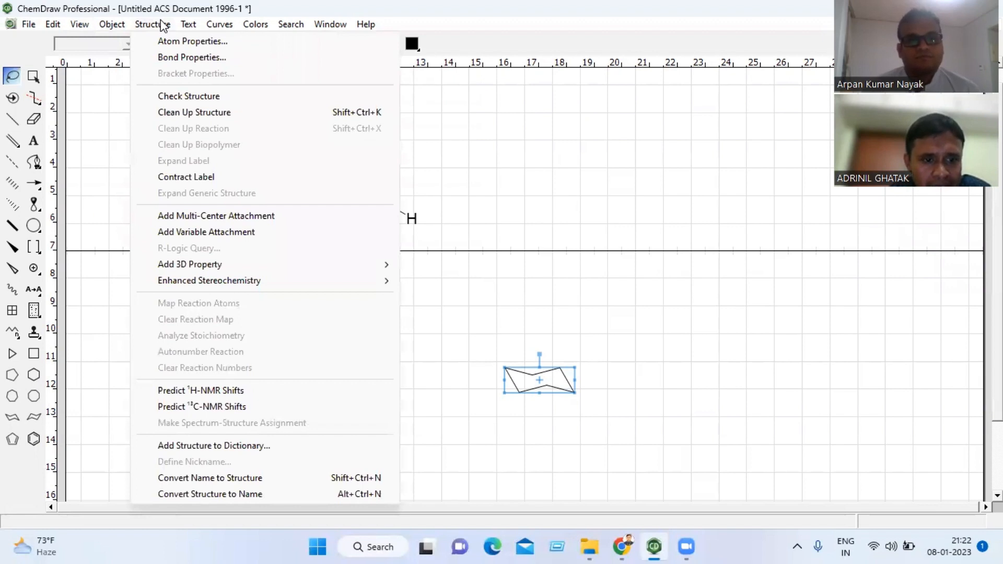
{"action": "left_click", "coordinate": [448, 142]}
{"action": "left_click", "coordinate": [448, 139]}
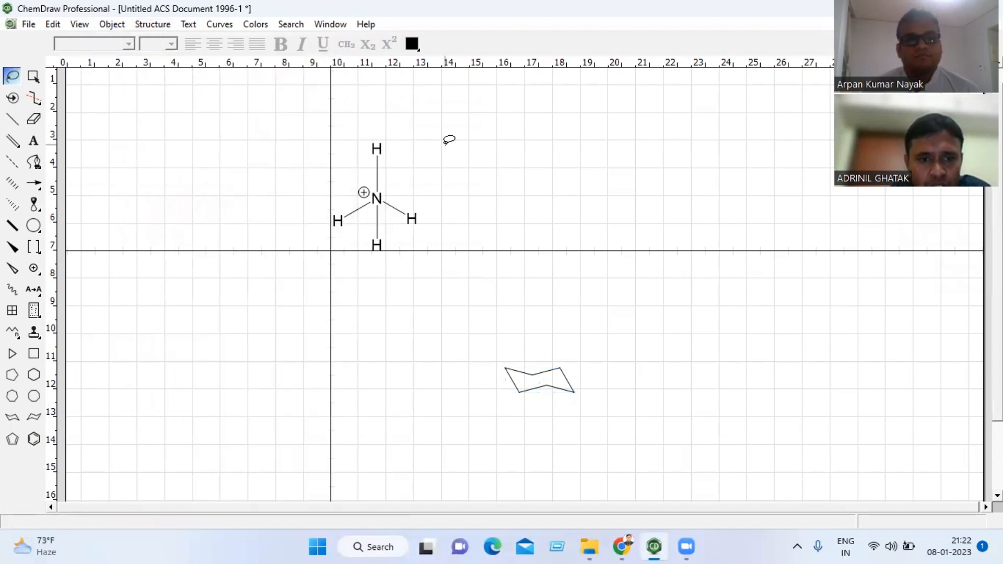
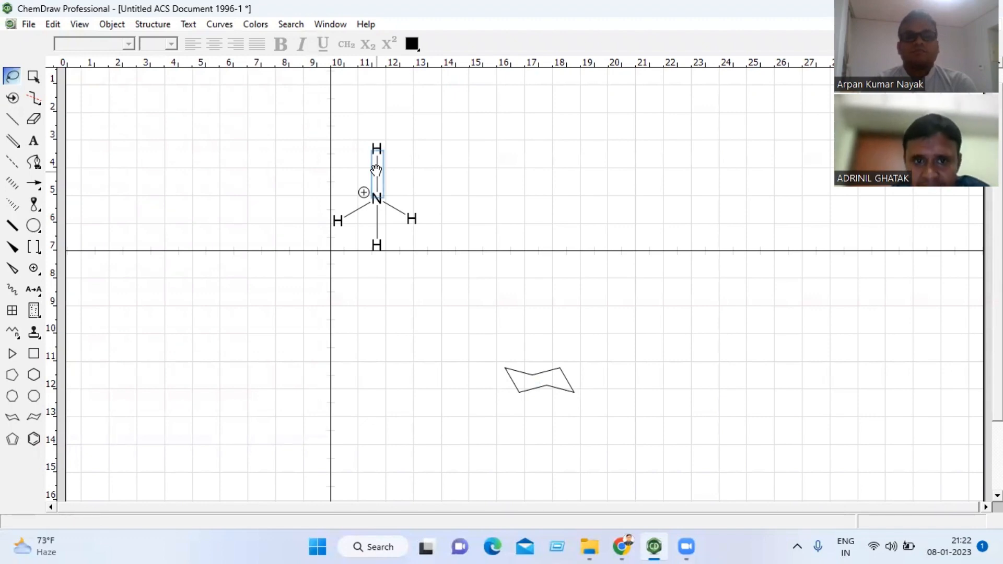
- Try the dashed single style on the N–H bond above the N atom and restore it to a plain single bond
{"action": "right_click", "coordinate": [376, 171]}
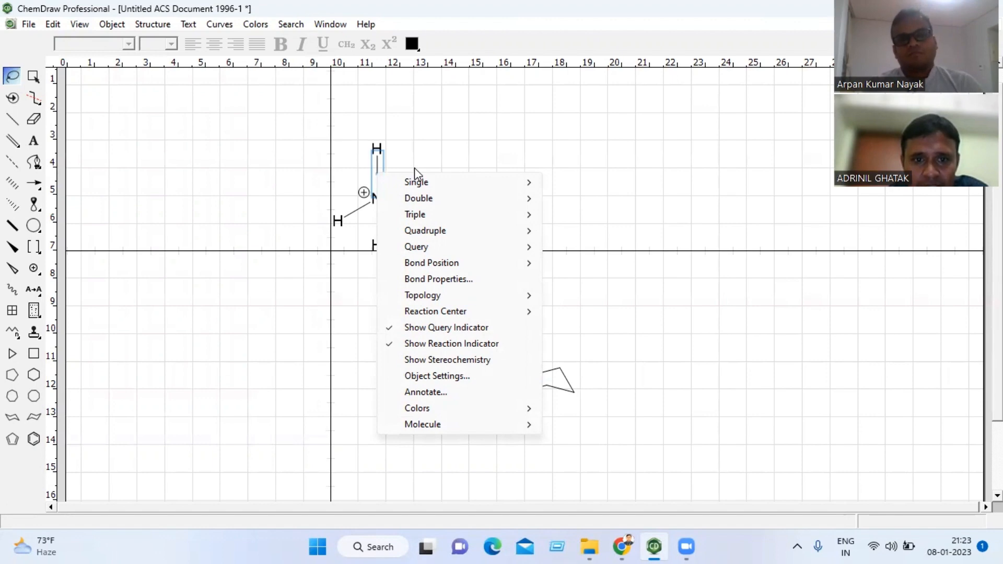
{"action": "mouse_move", "coordinate": [418, 184]}
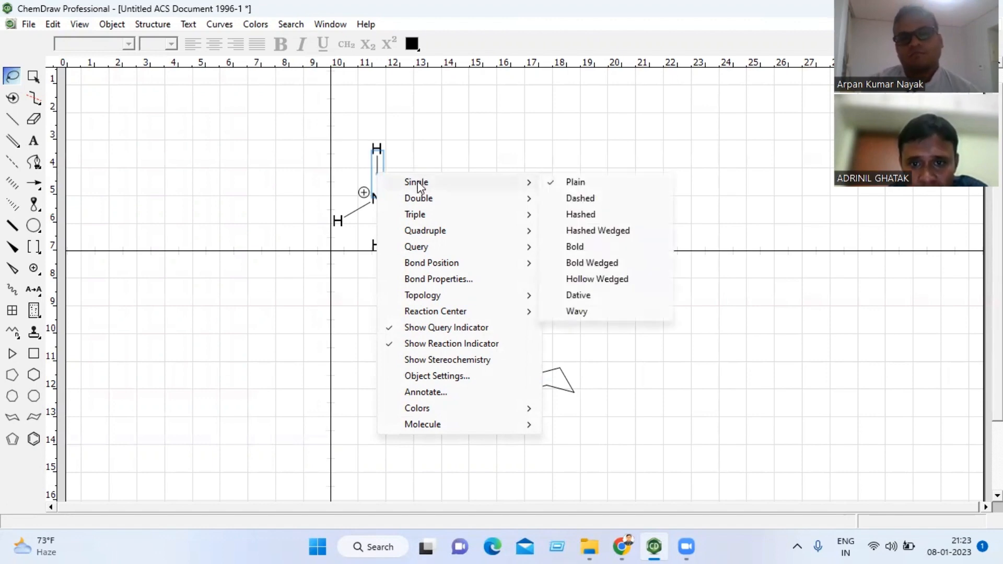
{"action": "left_click", "coordinate": [580, 199]}
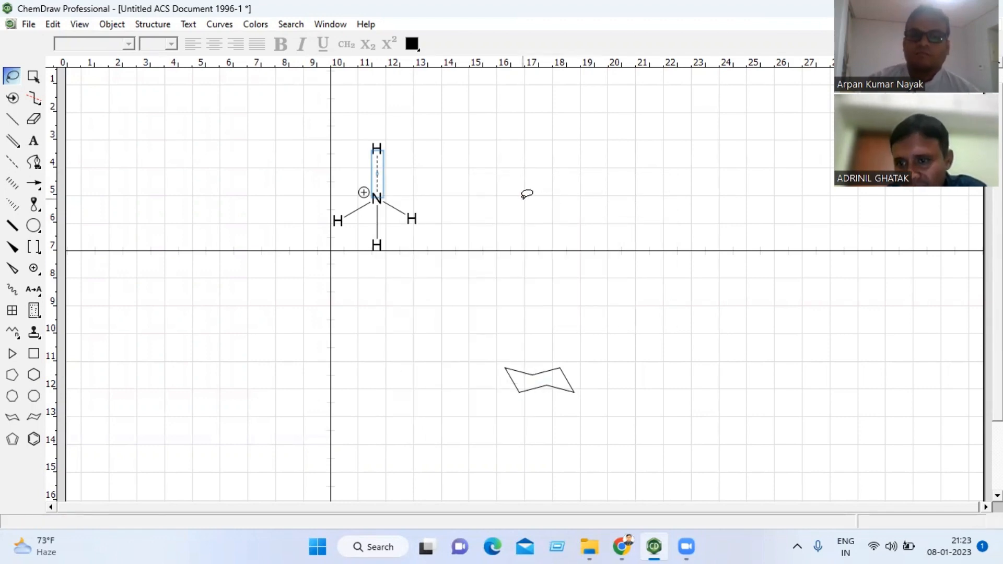
{"action": "right_click", "coordinate": [378, 175]}
{"action": "mouse_move", "coordinate": [459, 188]}
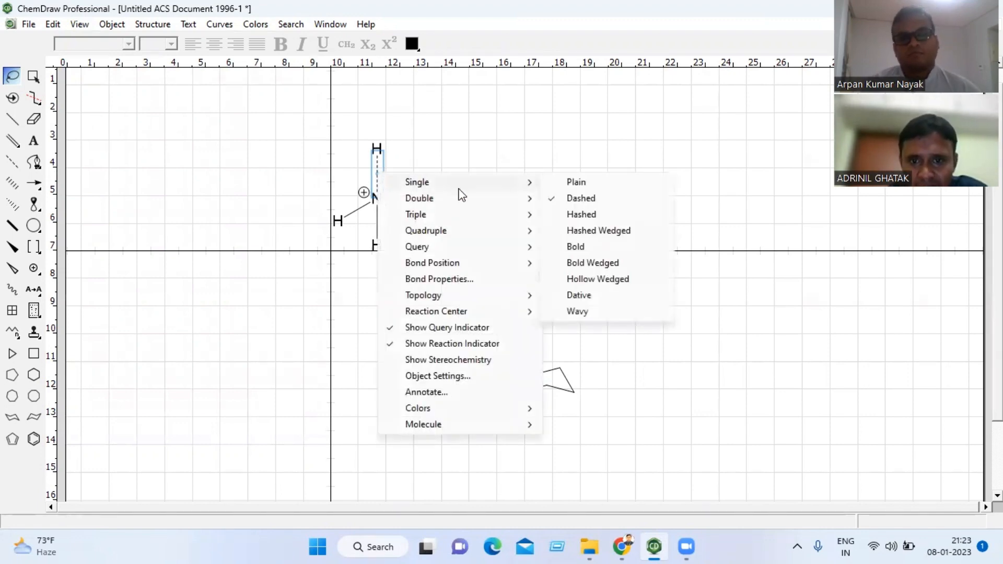
{"action": "left_click", "coordinate": [593, 184]}
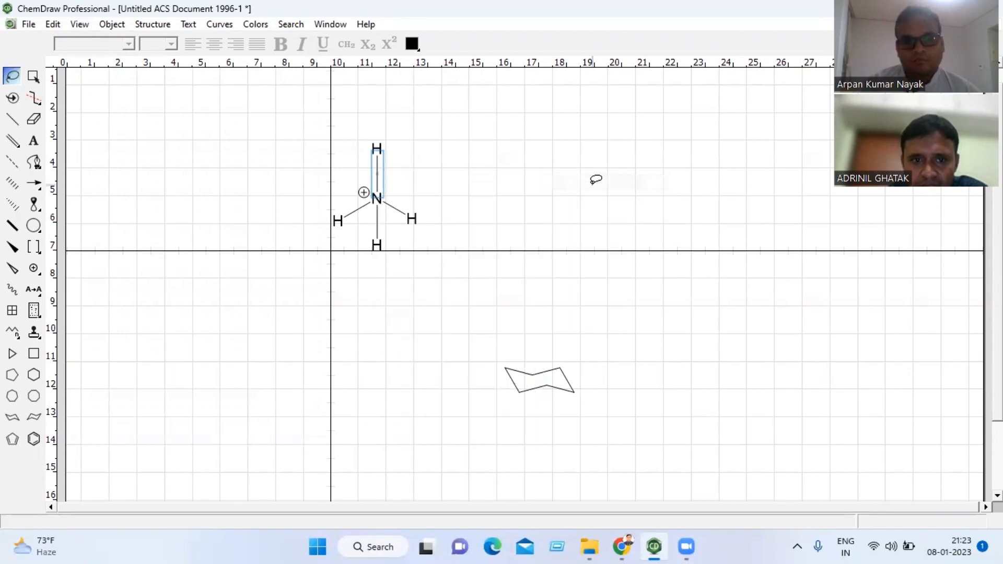
- Try a plain double bond between the N atom and the H above it and return it to a plain single bond
{"action": "right_click", "coordinate": [380, 174]}
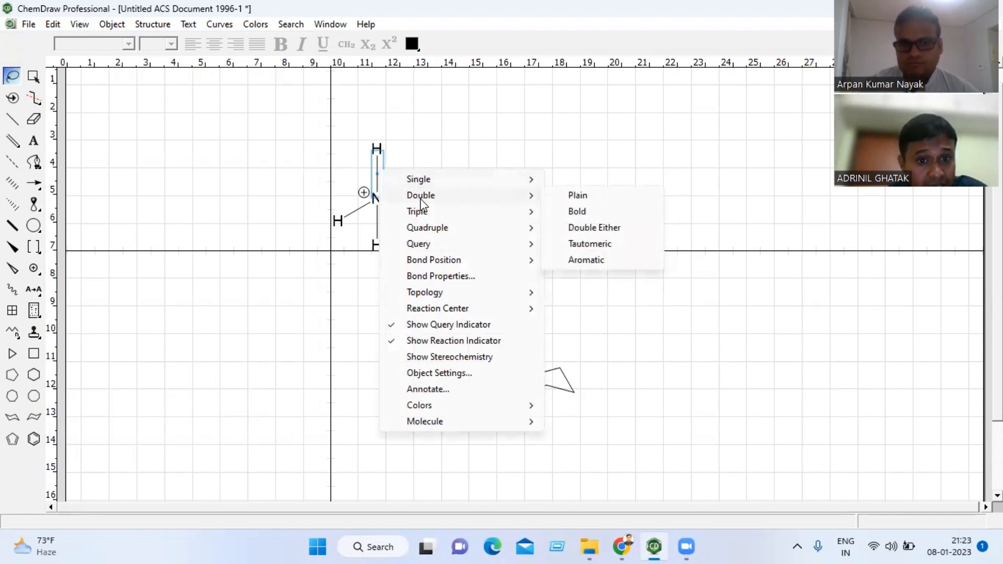
{"action": "left_click", "coordinate": [588, 199]}
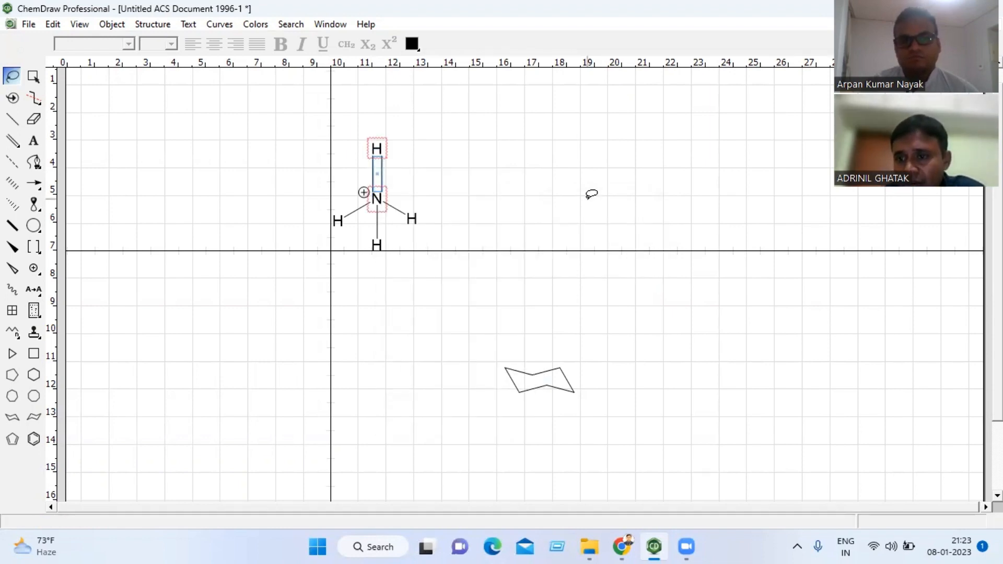
{"action": "right_click", "coordinate": [377, 167]}
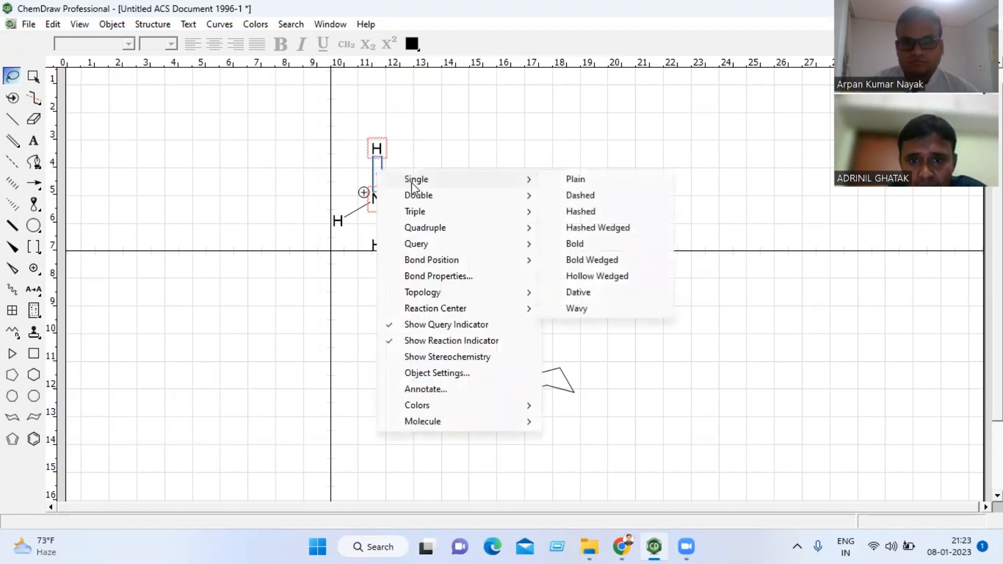
{"action": "left_click", "coordinate": [586, 181]}
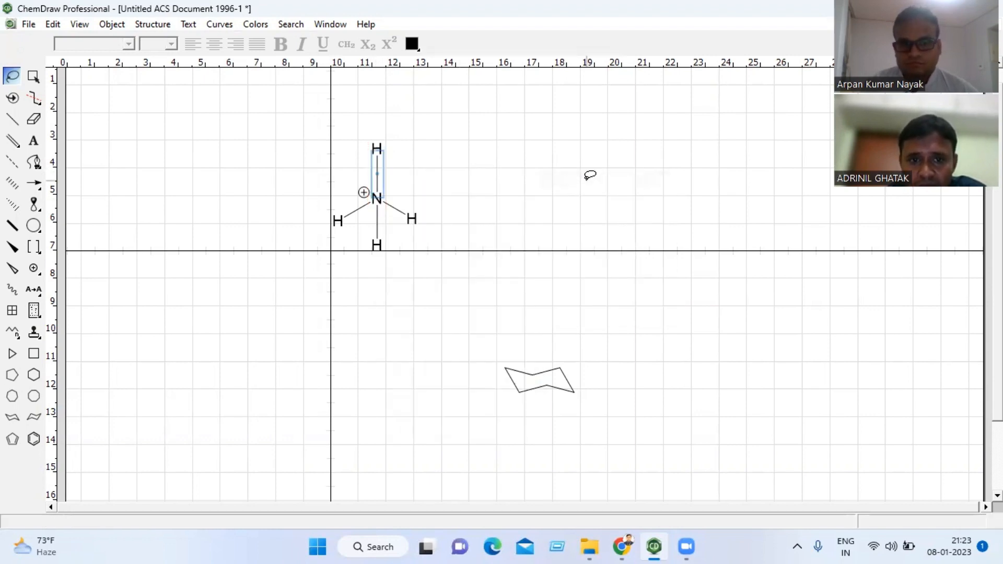
{"action": "double_click", "coordinate": [376, 166]}
{"action": "left_click", "coordinate": [457, 163]}
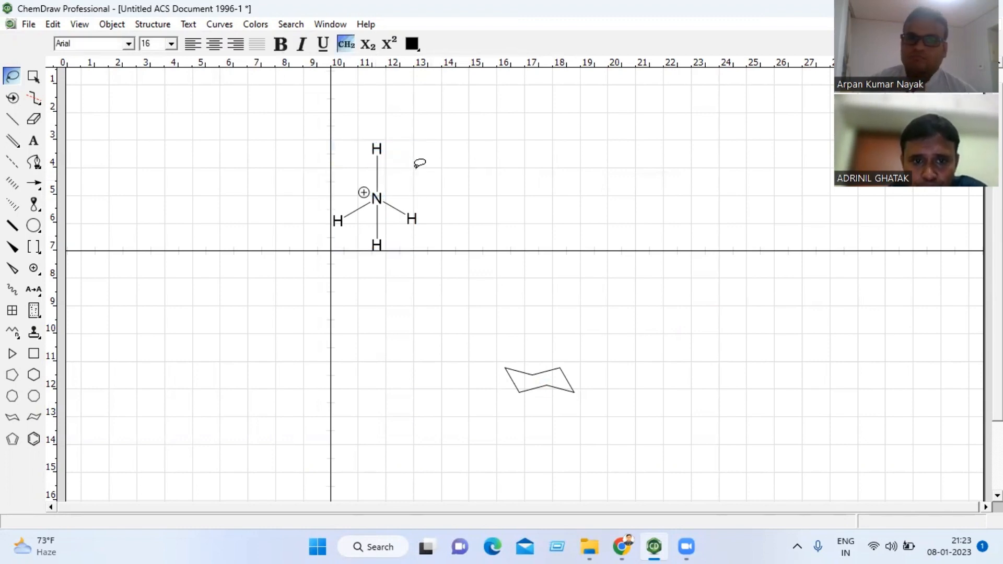
- Open the Object Settings for the upper N–H bond and move the dialog clear of the ammonium ion
{"action": "right_click", "coordinate": [377, 173]}
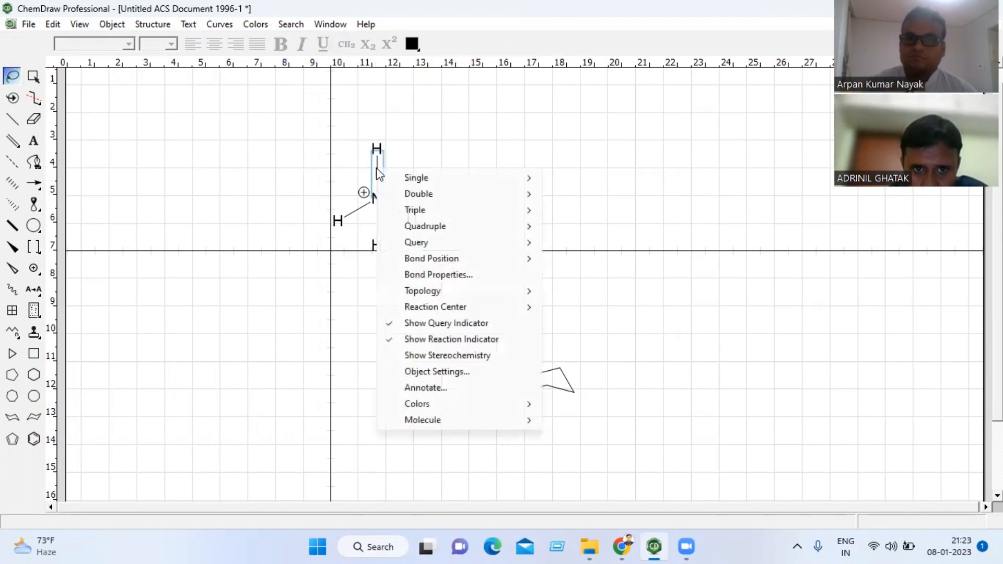
{"action": "mouse_move", "coordinate": [432, 257]}
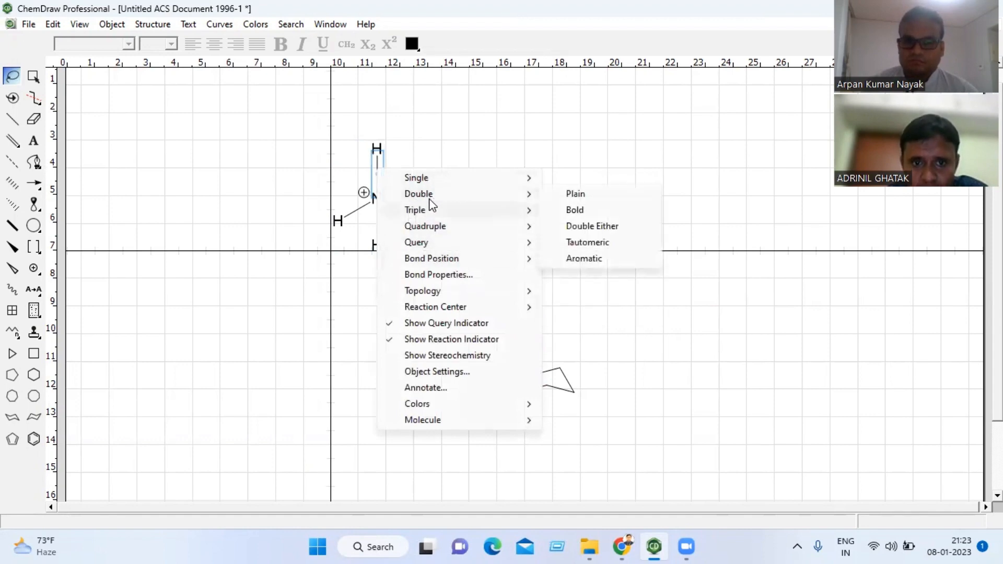
{"action": "mouse_move", "coordinate": [425, 212]}
{"action": "mouse_move", "coordinate": [427, 231]}
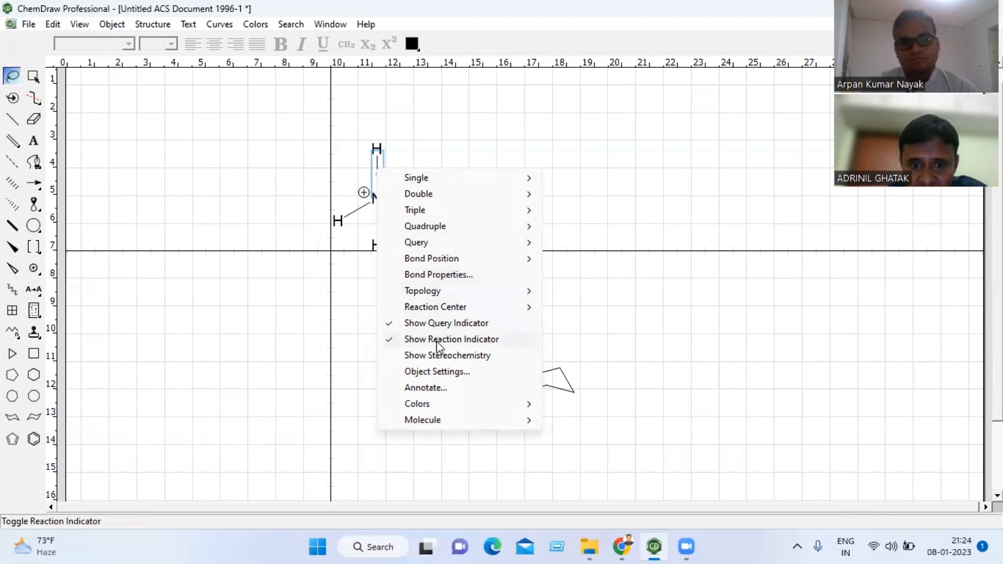
{"action": "left_click", "coordinate": [433, 371]}
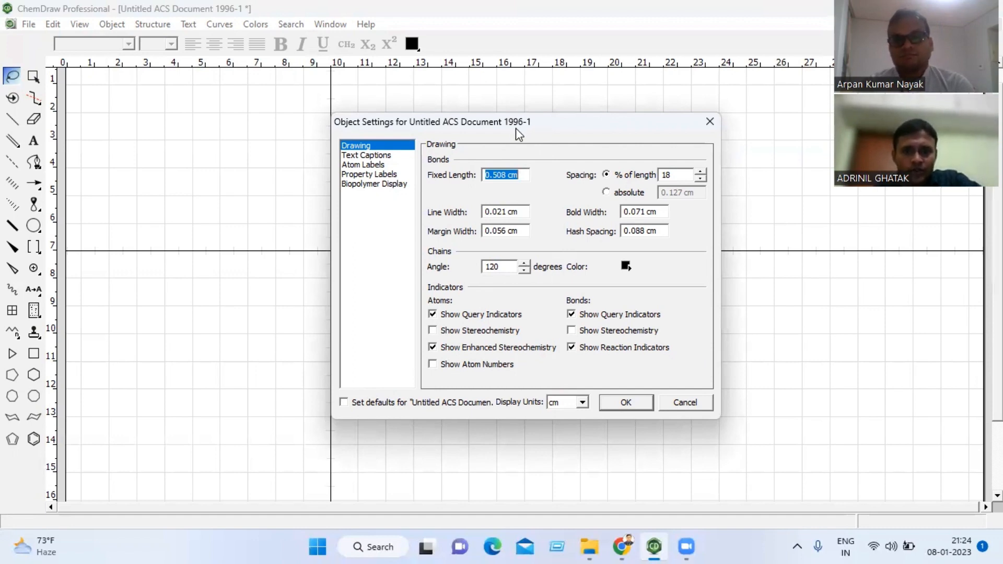
{"action": "left_click_drag", "start_coordinate": [516, 127], "coordinate": [617, 198]}
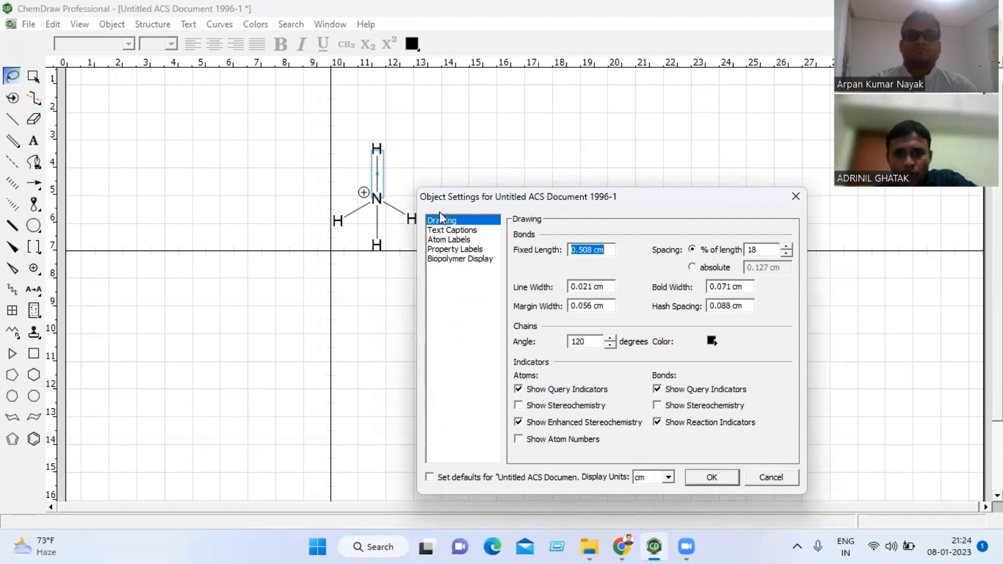
- Set the upper N–H bond's line width to 0.052 cm and apply the settings
{"action": "left_click", "coordinate": [589, 288]}
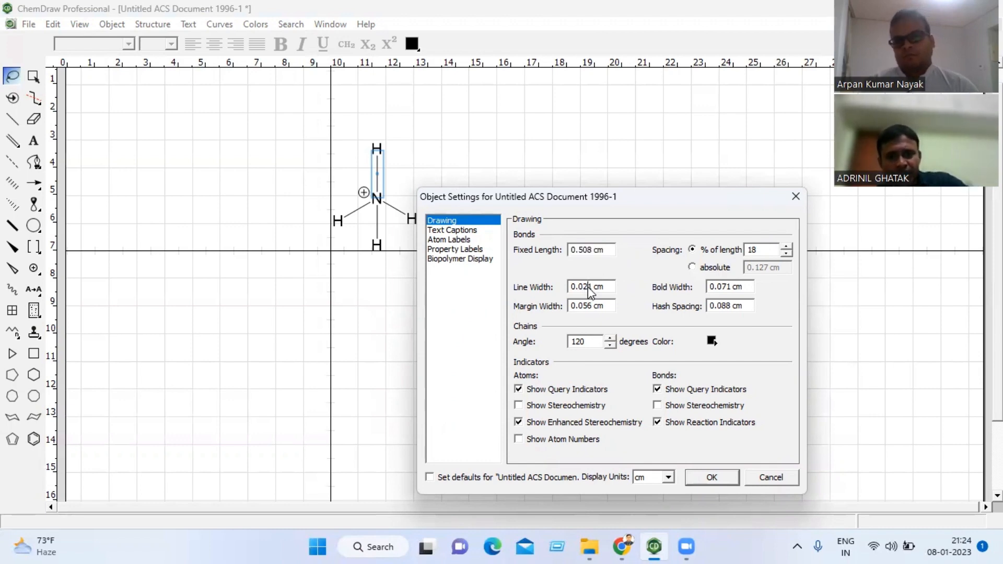
{"action": "key", "text": "BackSpace"}
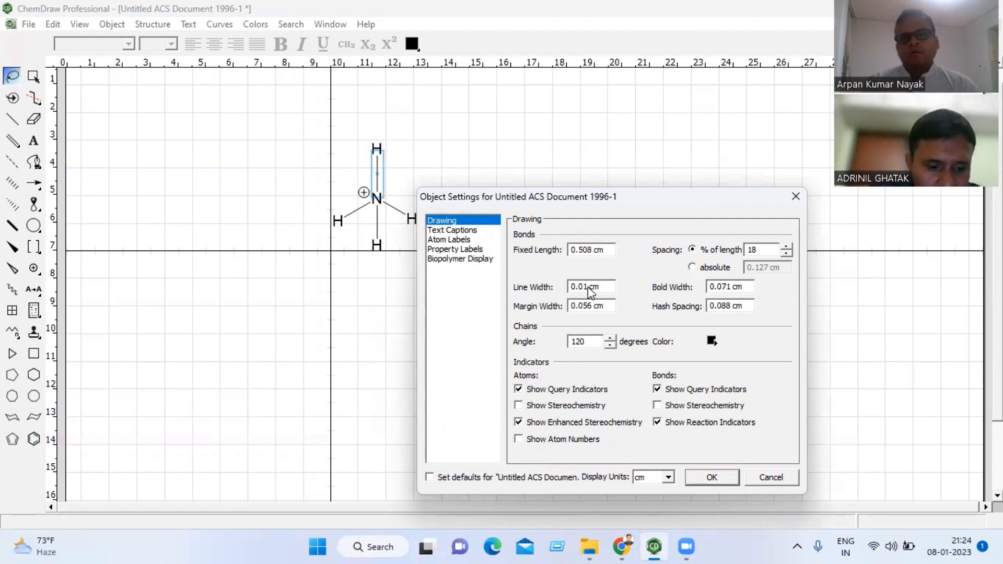
{"action": "type", "text": "52"}
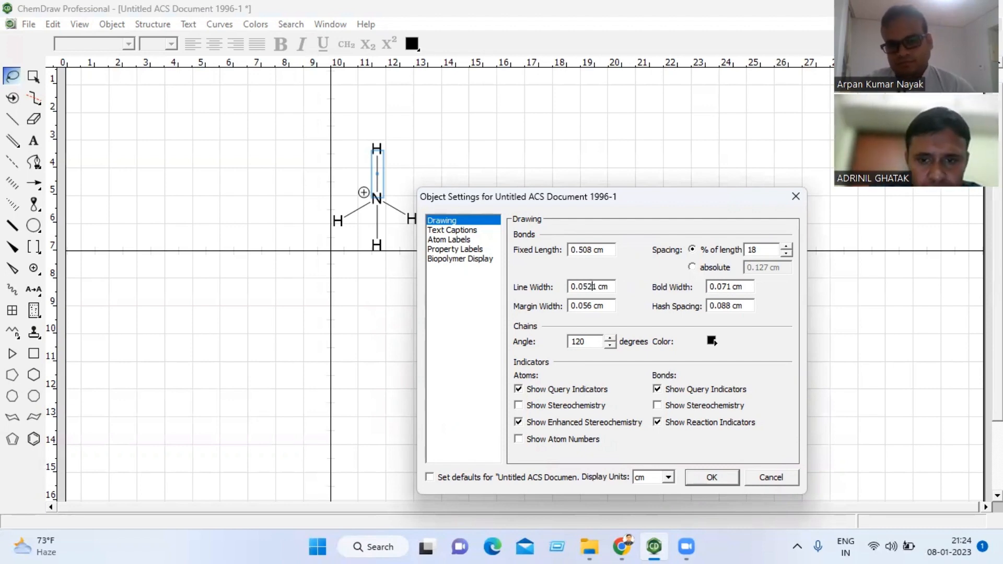
{"action": "key", "text": "Delete"}
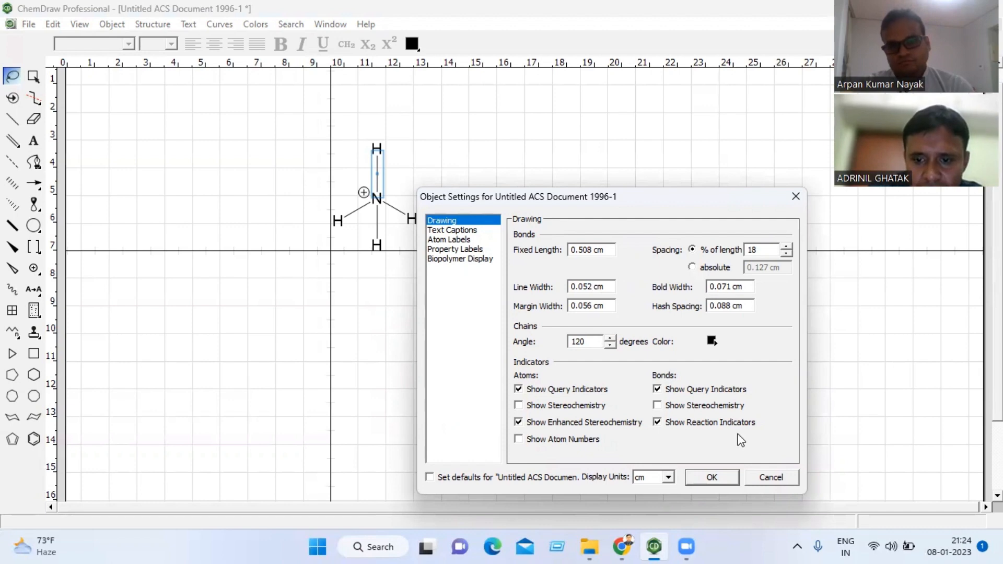
{"action": "left_click", "coordinate": [711, 478]}
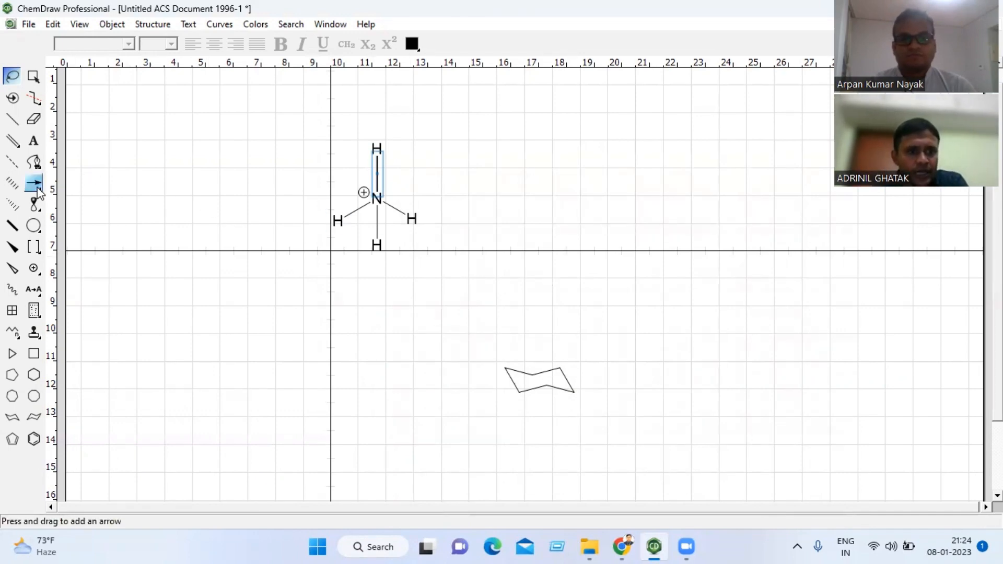
- Draw a horizontal arrow about 2.6 cm long beside the ammonium ion and set its line width to 0.051 cm
{"action": "left_click_drag", "start_coordinate": [38, 191], "coordinate": [84, 195]}
{"action": "left_click_drag", "start_coordinate": [424, 185], "coordinate": [498, 185]}
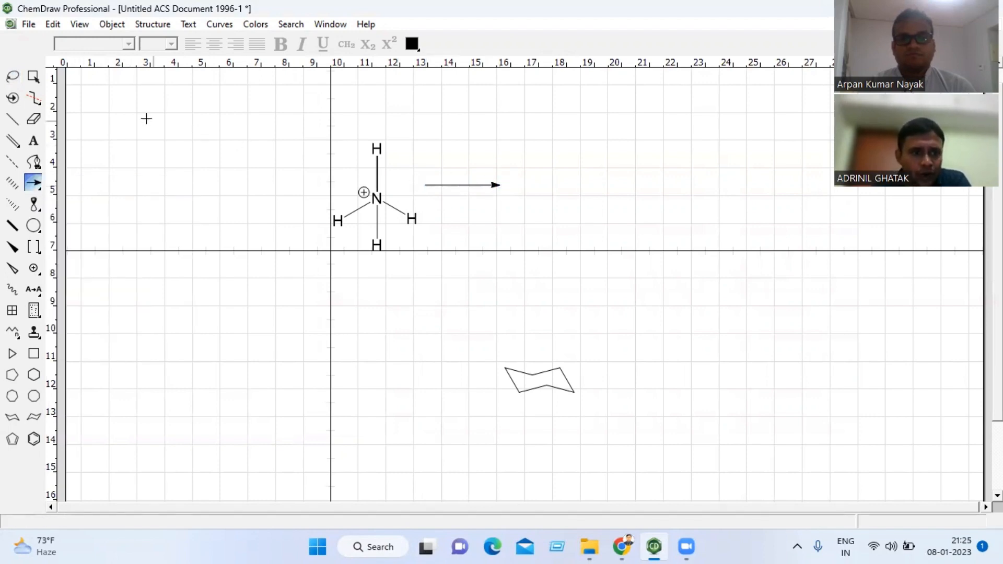
{"action": "left_click", "coordinate": [13, 76]}
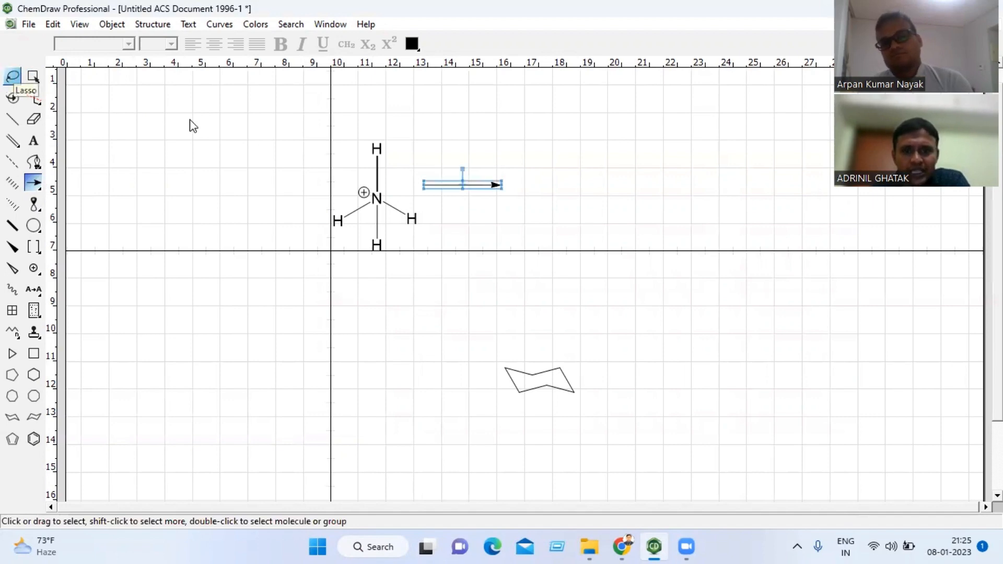
{"action": "right_click", "coordinate": [458, 184]}
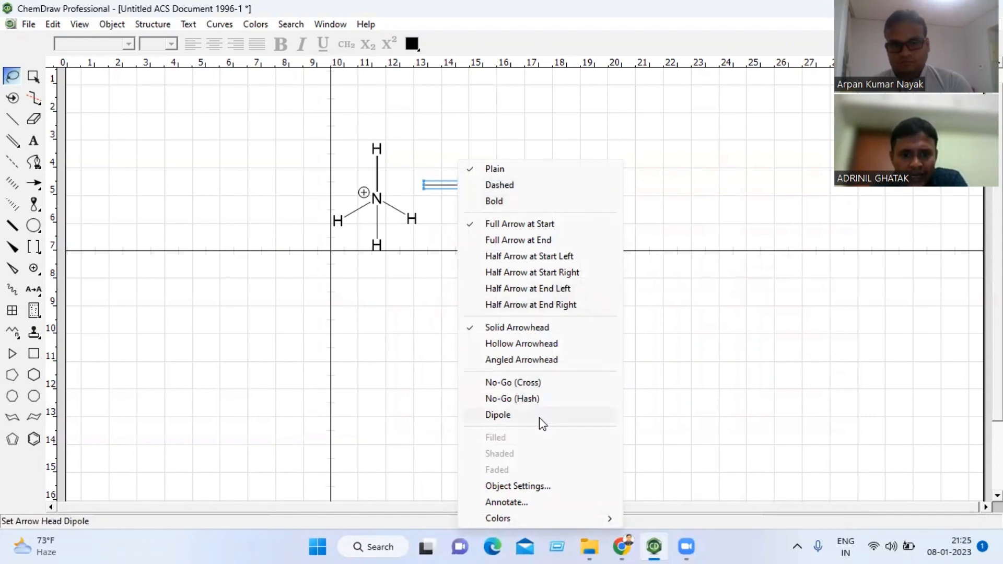
{"action": "left_click", "coordinate": [534, 492]}
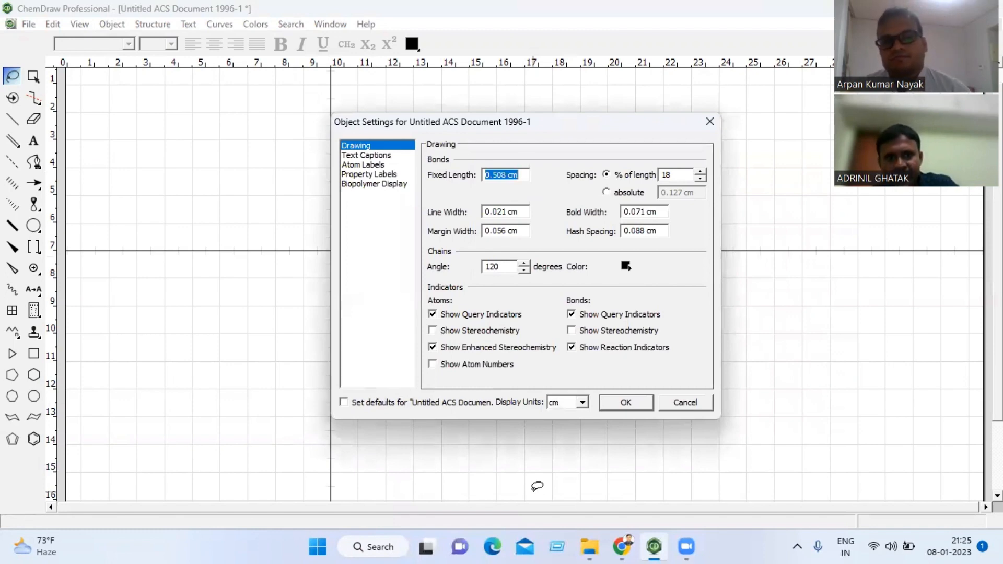
{"action": "left_click", "coordinate": [501, 212]}
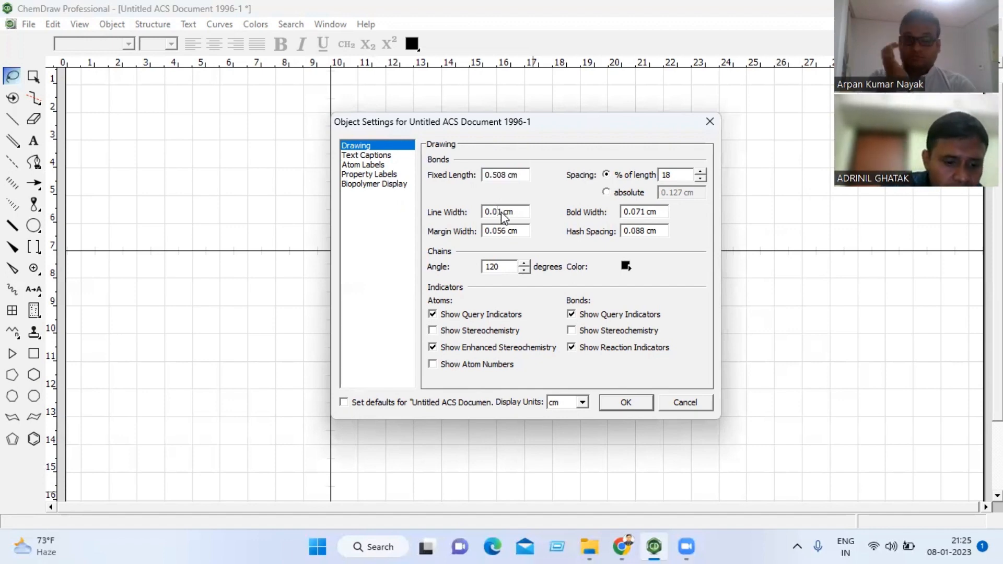
{"action": "key", "text": "BackSpace"}
{"action": "type", "text": "5"}
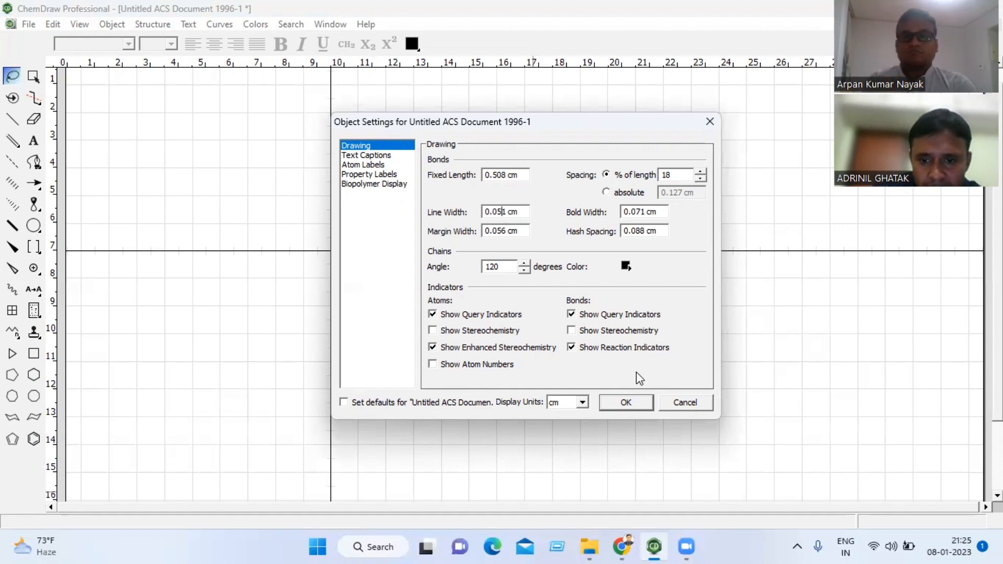
{"action": "left_click", "coordinate": [627, 403]}
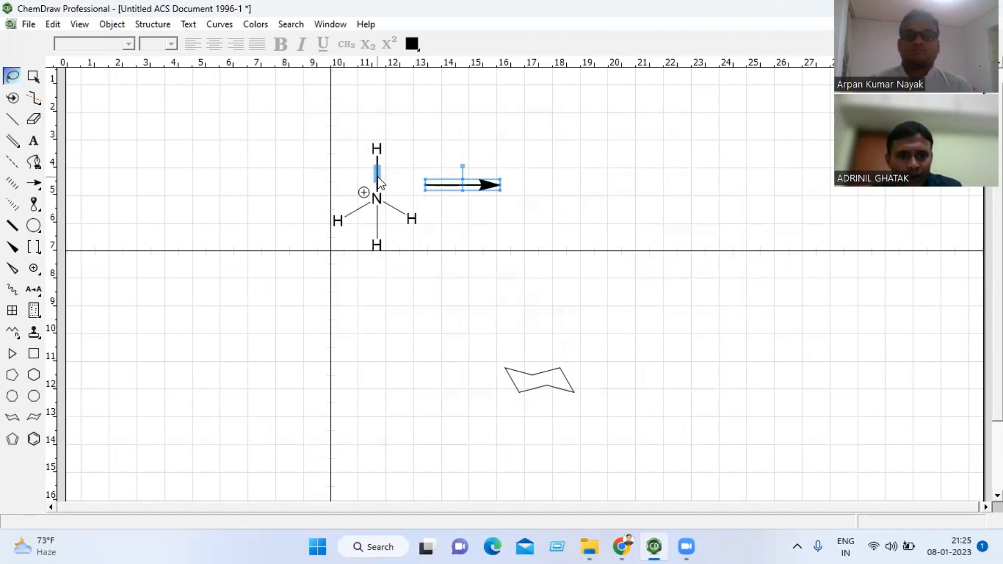
- Change the upper N–H bond to a solid wedge and the N–H bond on the ion's right side to a hashed wedge
{"action": "left_click", "coordinate": [11, 249]}
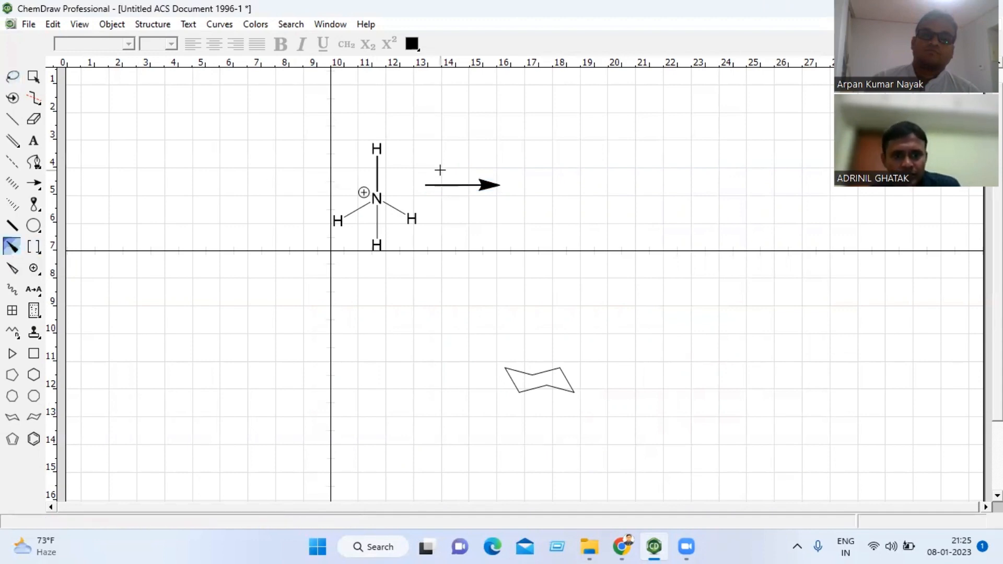
{"action": "left_click", "coordinate": [377, 174]}
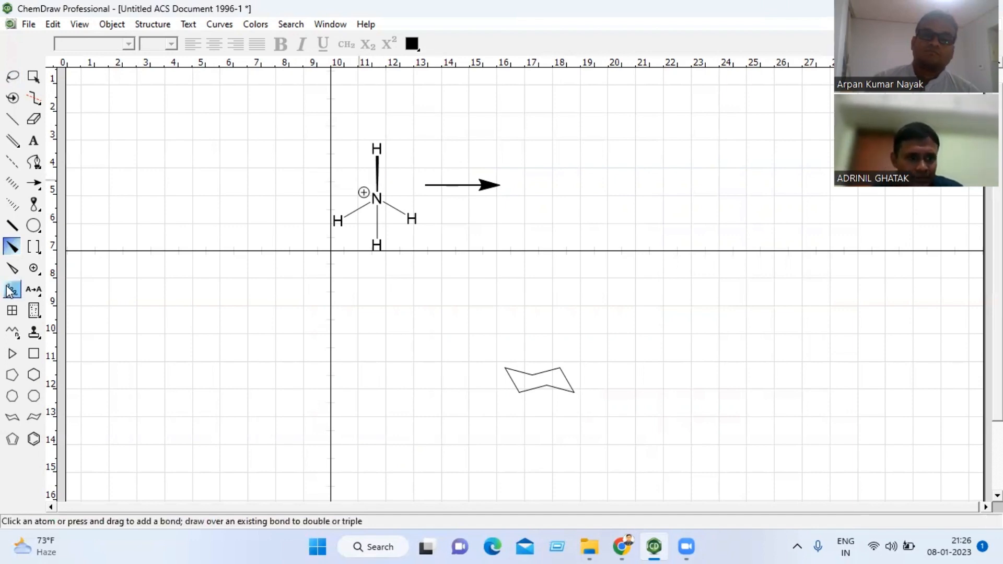
{"action": "left_click", "coordinate": [13, 206]}
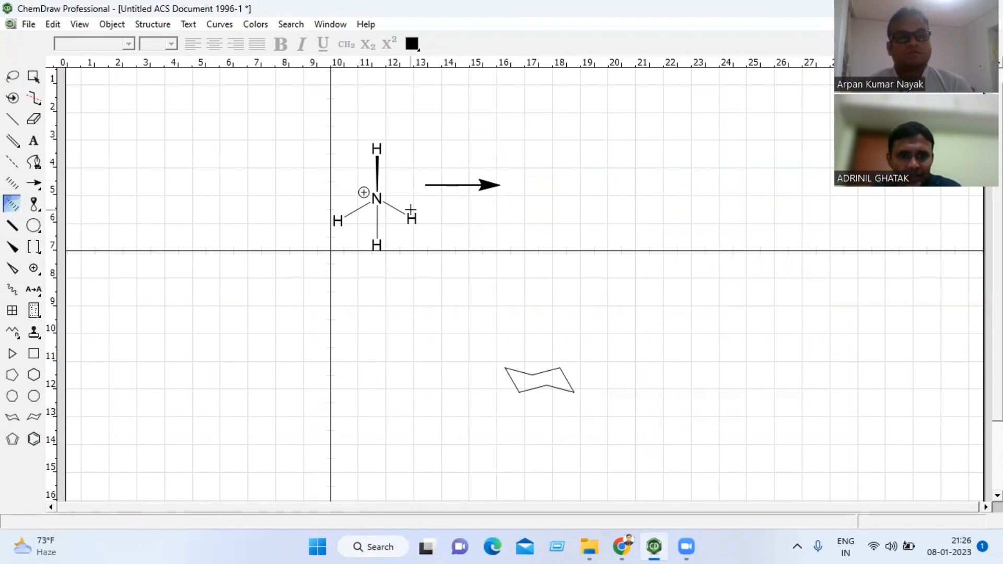
{"action": "left_click", "coordinate": [400, 212]}
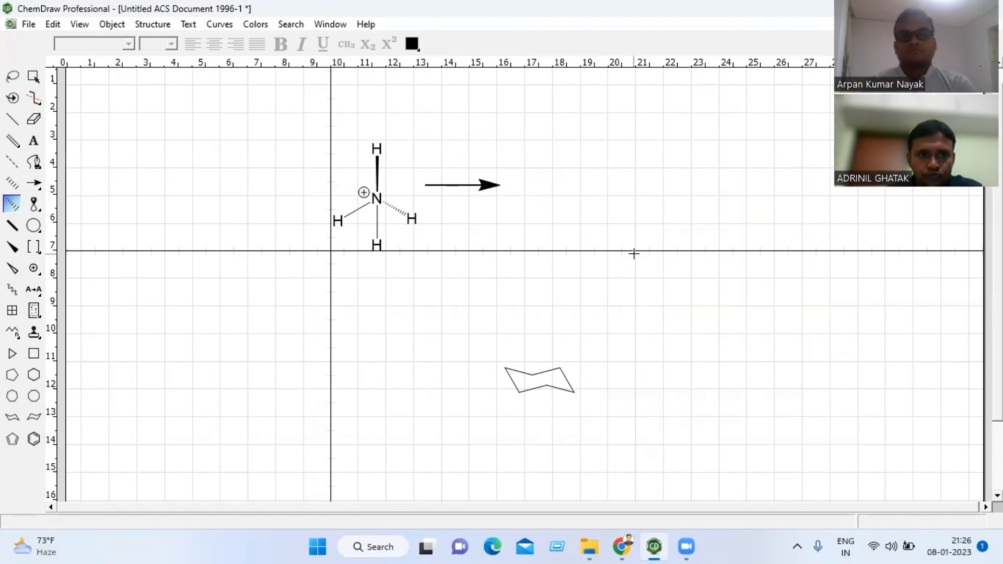
- Delete the ammonium ion, the arrow and the chair cyclohexane ring from the page
{"action": "left_click", "coordinate": [13, 77]}
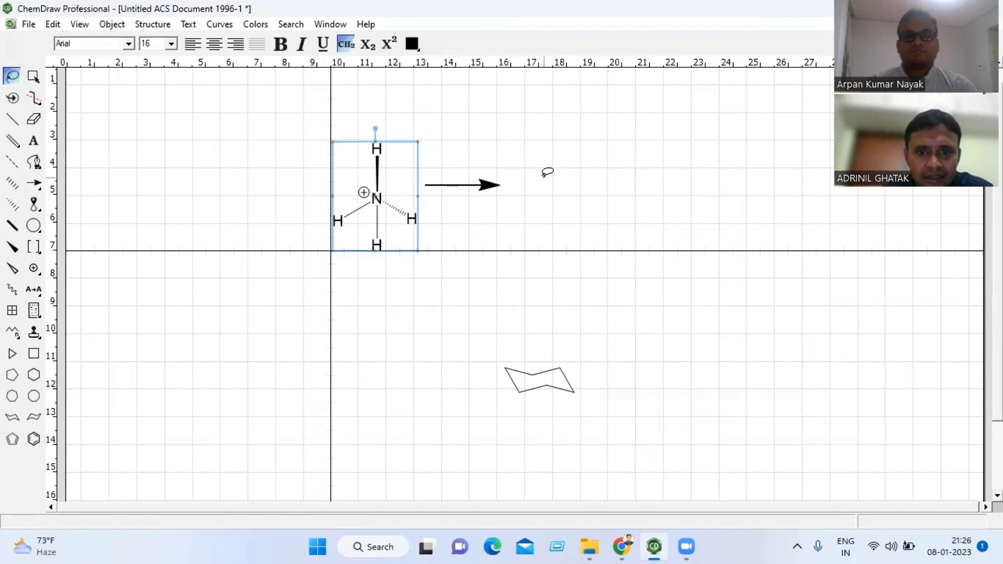
{"action": "mouse_move", "coordinate": [545, 176]}
{"action": "left_mouse_down"}
{"action": "mouse_move", "coordinate": [471, 141]}
{"action": "mouse_move", "coordinate": [359, 135]}
{"action": "mouse_move", "coordinate": [298, 217]}
{"action": "mouse_move", "coordinate": [406, 294]}
{"action": "mouse_move", "coordinate": [433, 289]}
{"action": "left_mouse_up"}
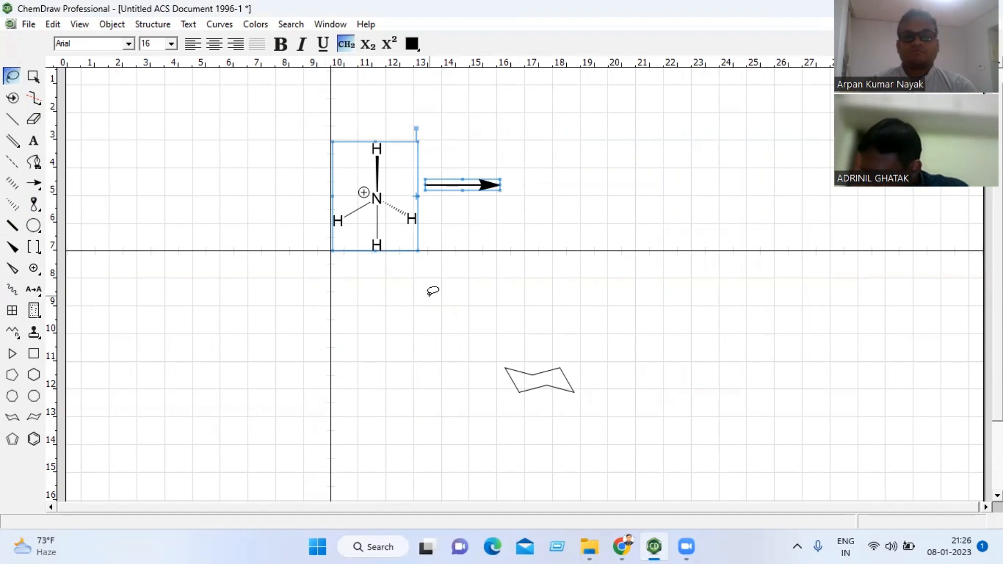
{"action": "key", "text": "Delete"}
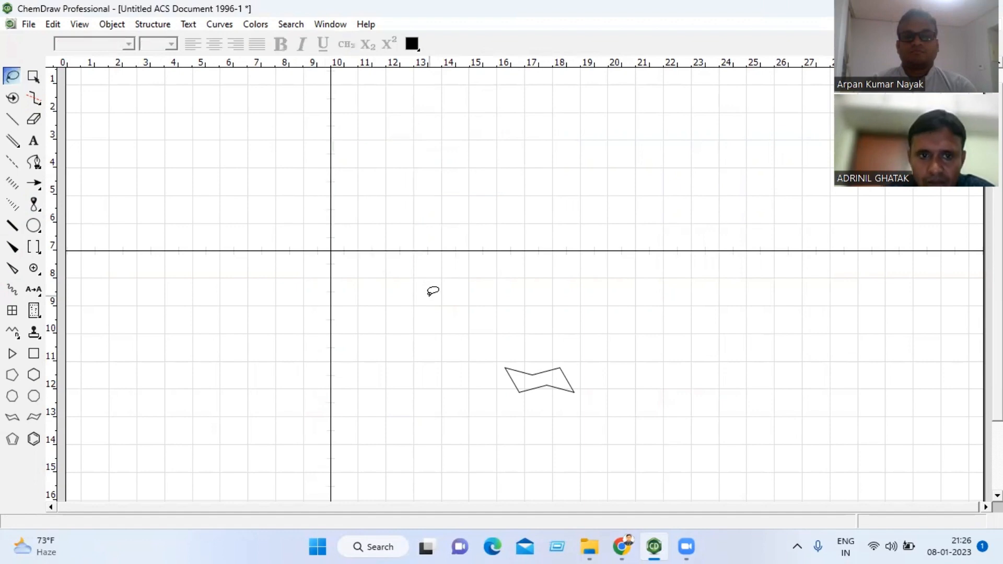
{"action": "mouse_move", "coordinate": [600, 371]}
{"action": "left_mouse_down"}
{"action": "mouse_move", "coordinate": [502, 336]}
{"action": "mouse_move", "coordinate": [472, 419]}
{"action": "mouse_move", "coordinate": [601, 403]}
{"action": "mouse_move", "coordinate": [616, 350]}
{"action": "left_mouse_up"}
{"action": "key", "text": "Delete"}
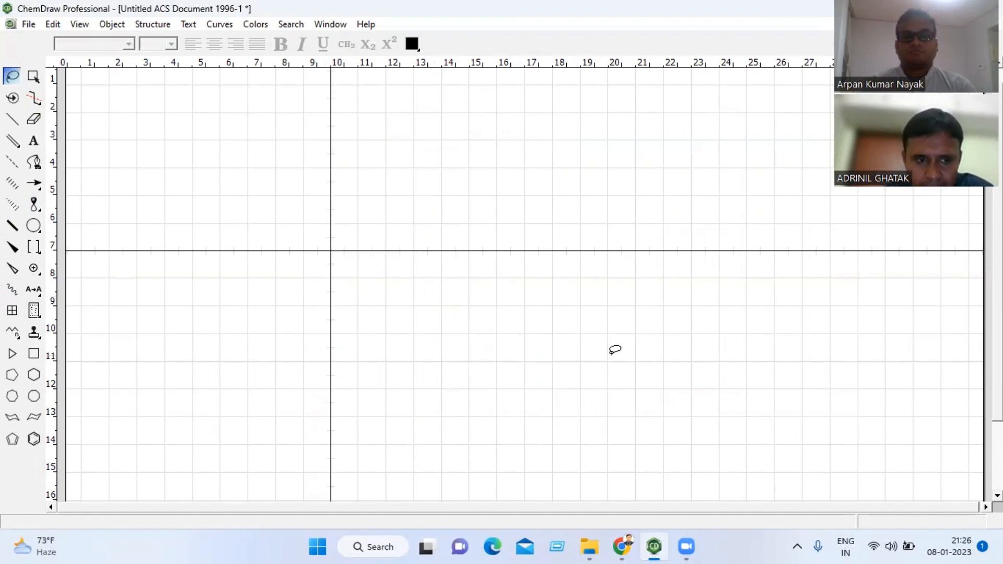
- Add a text caption reading "Bnezene" near the upper-left part of the page
{"action": "left_click", "coordinate": [32, 142]}
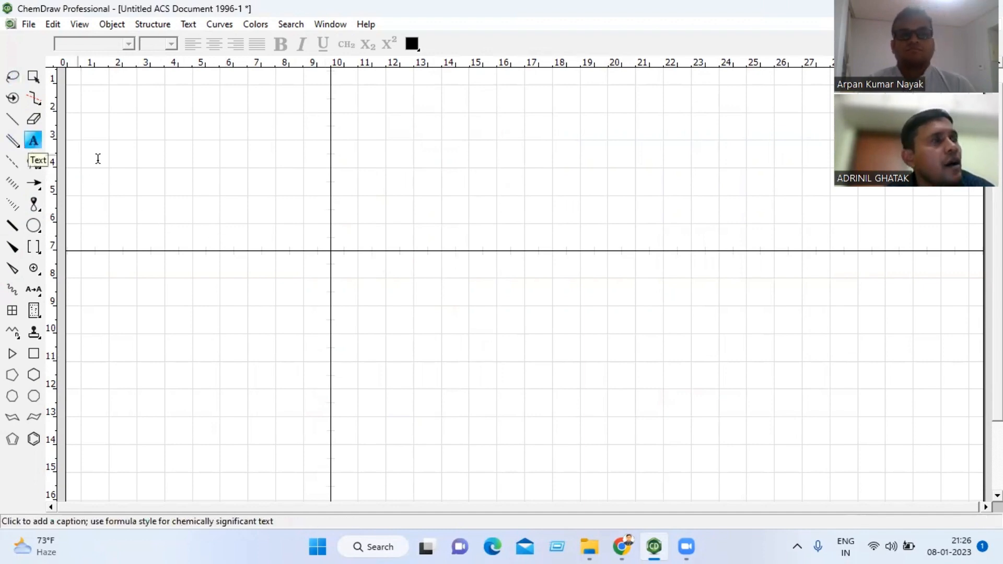
{"action": "left_click", "coordinate": [200, 194]}
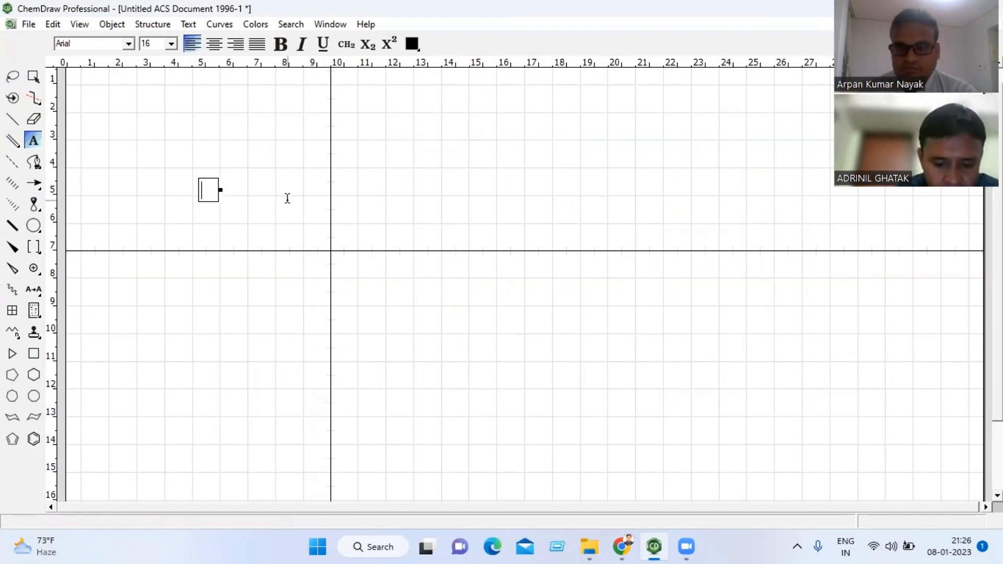
{"action": "type", "text": "Bne"}
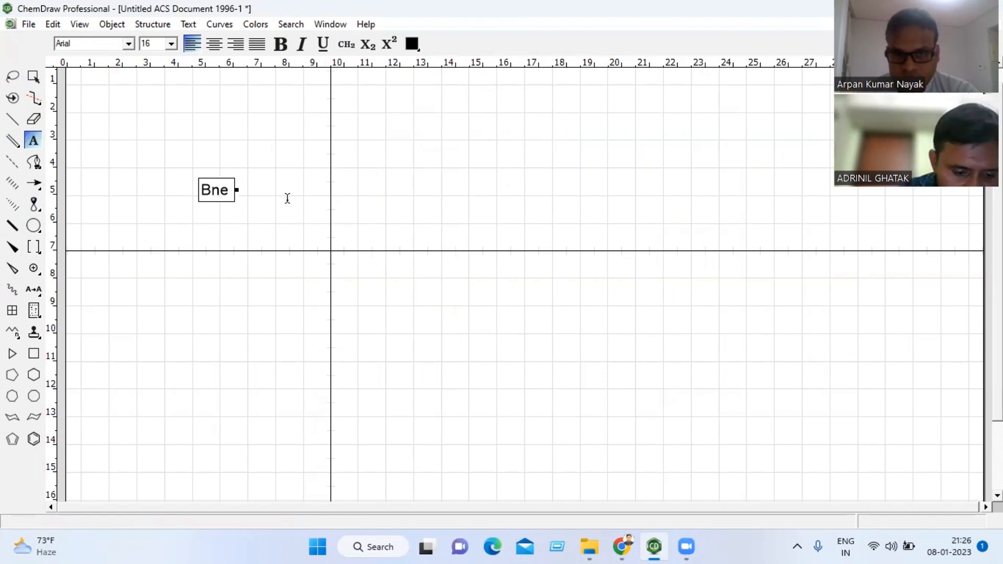
{"action": "type", "text": "zene"}
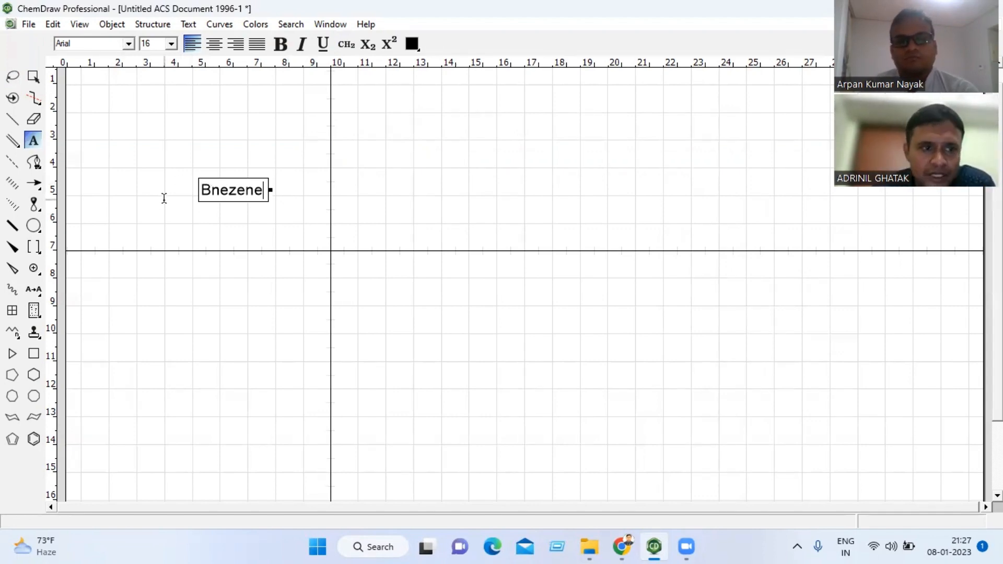
- Try to convert the caption "Bnezene" from a name to a structure
{"action": "left_click", "coordinate": [12, 72]}
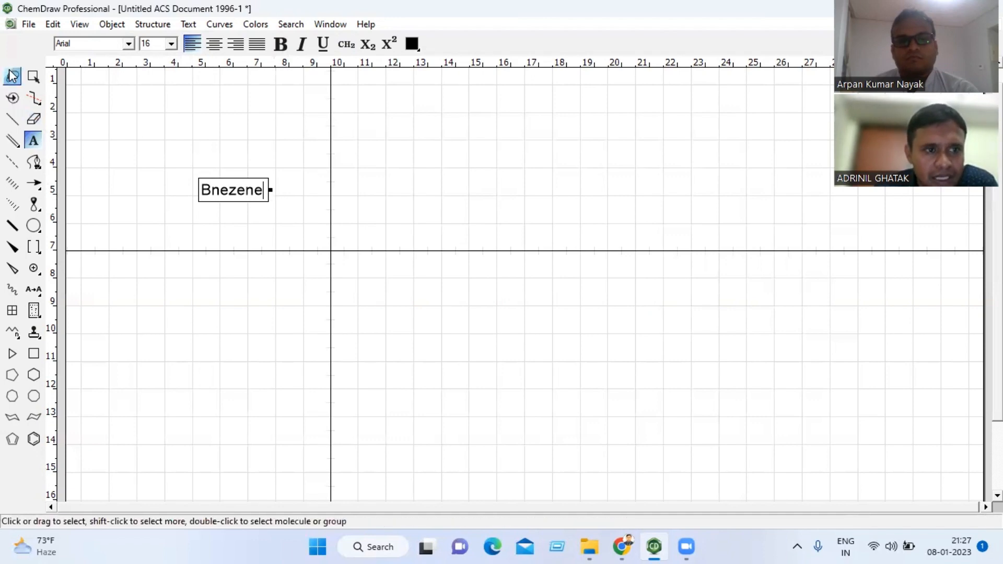
{"action": "left_click", "coordinate": [151, 24]}
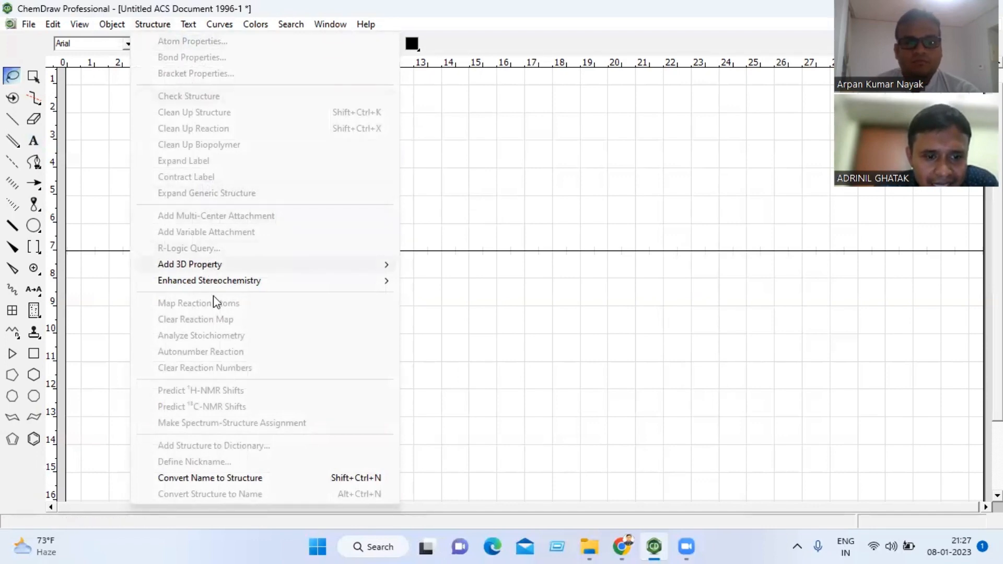
{"action": "left_click", "coordinate": [228, 478]}
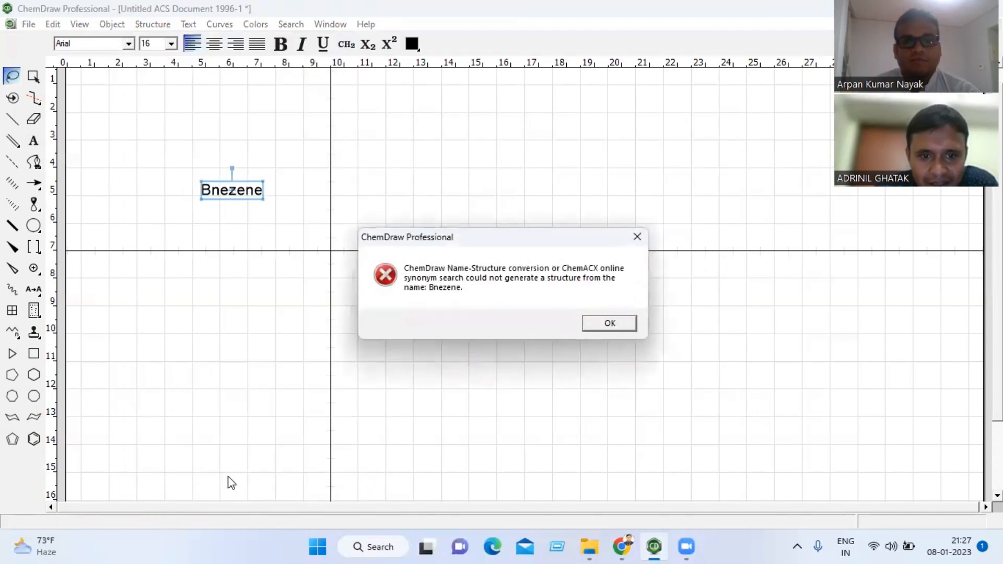
{"action": "left_click", "coordinate": [614, 324]}
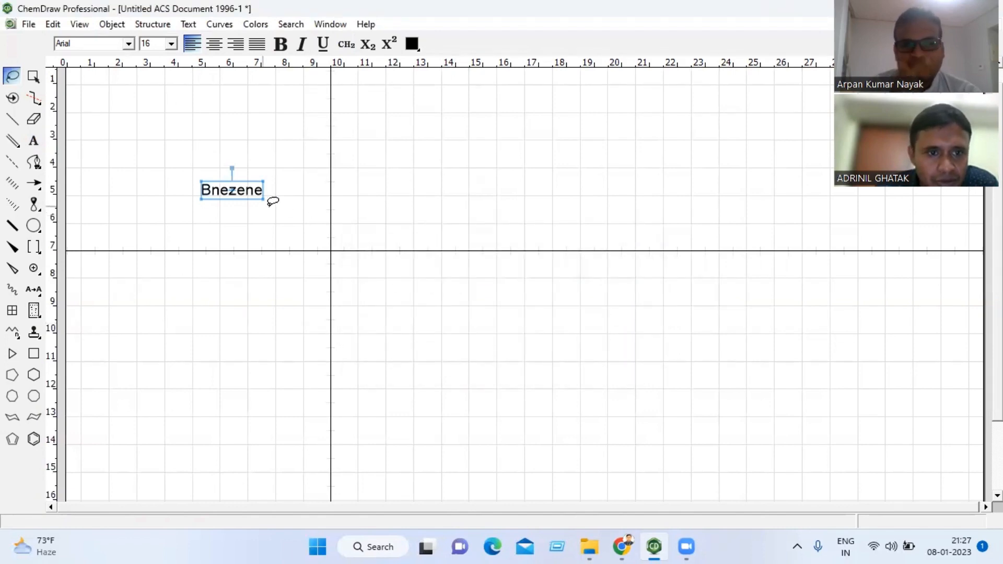
- Correct the caption's spelling to "Benzene"
{"action": "left_click", "coordinate": [34, 140]}
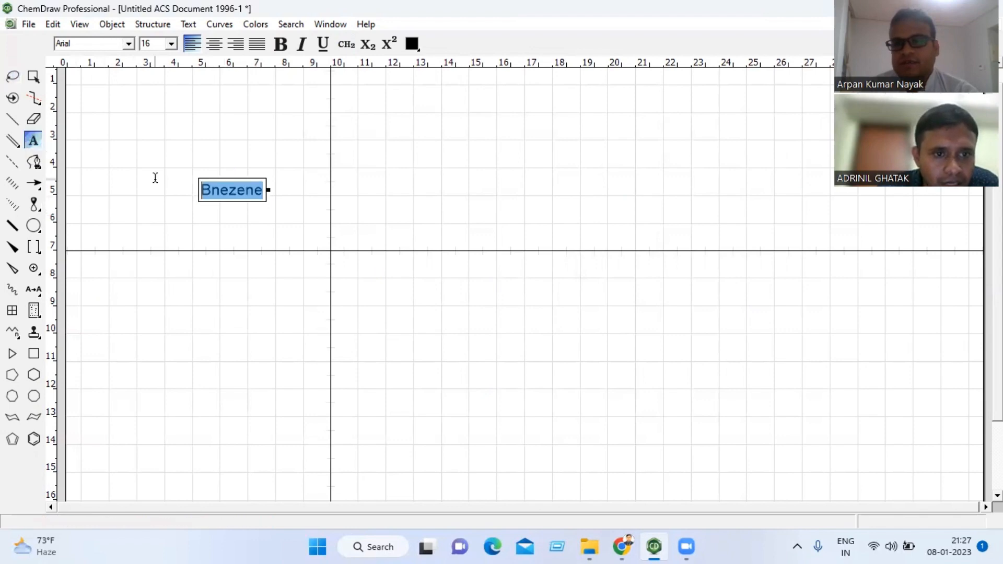
{"action": "left_click", "coordinate": [220, 189]}
{"action": "key", "text": "BackSpace"}
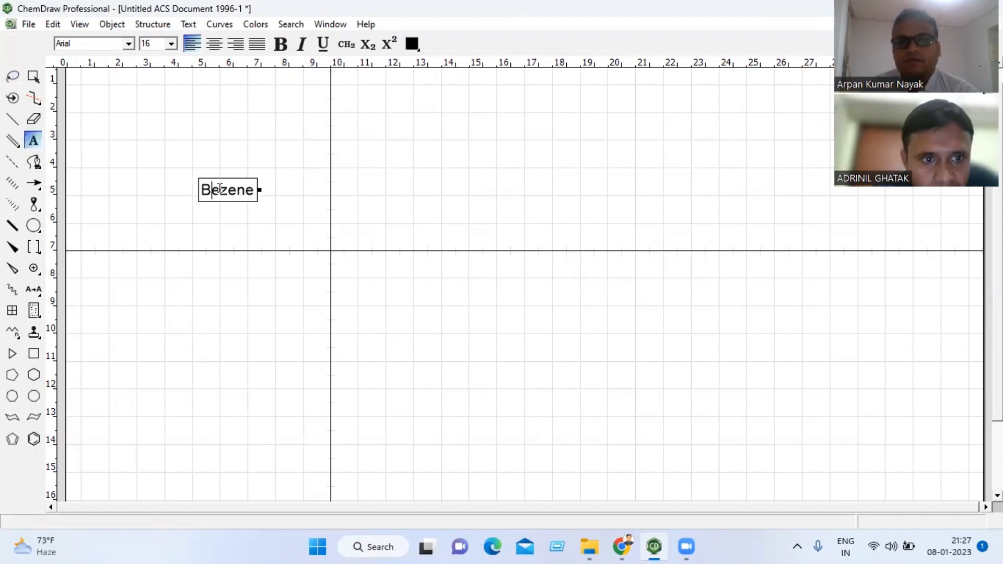
{"action": "key", "text": "Right"}
{"action": "type", "text": "nezen"}
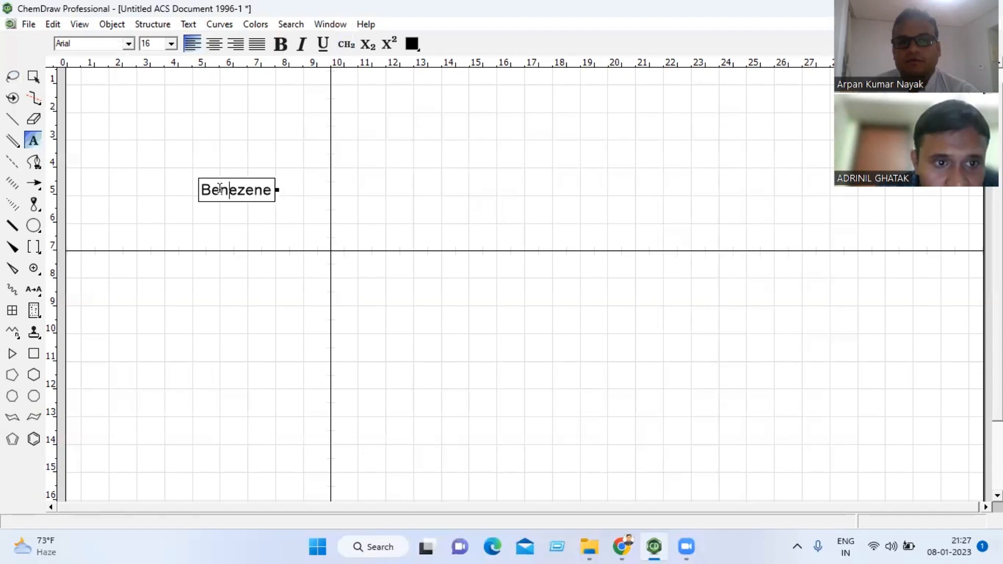
{"action": "key", "text": "Right"}
{"action": "key", "text": "BackSpace"}
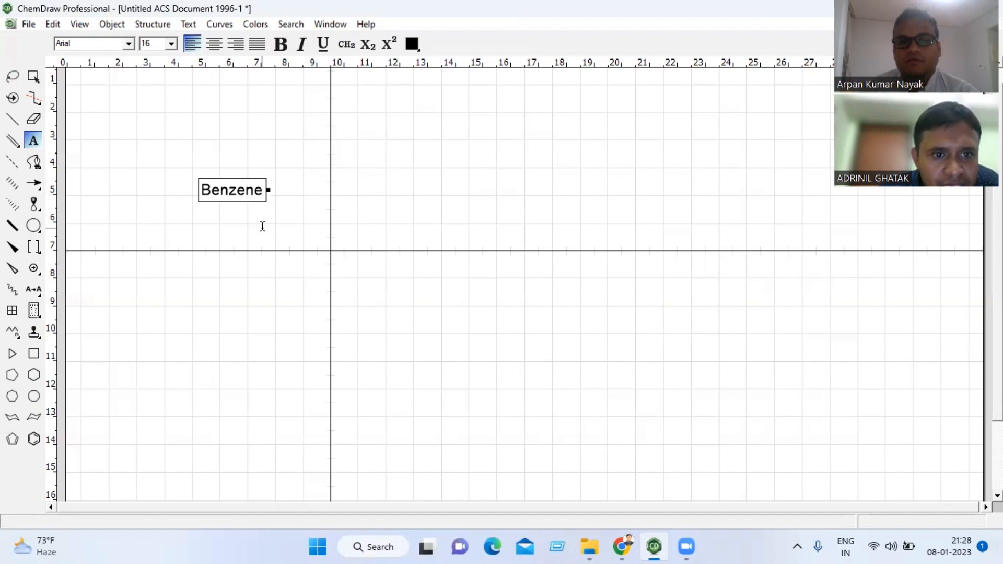
{"action": "left_click", "coordinate": [262, 225]}
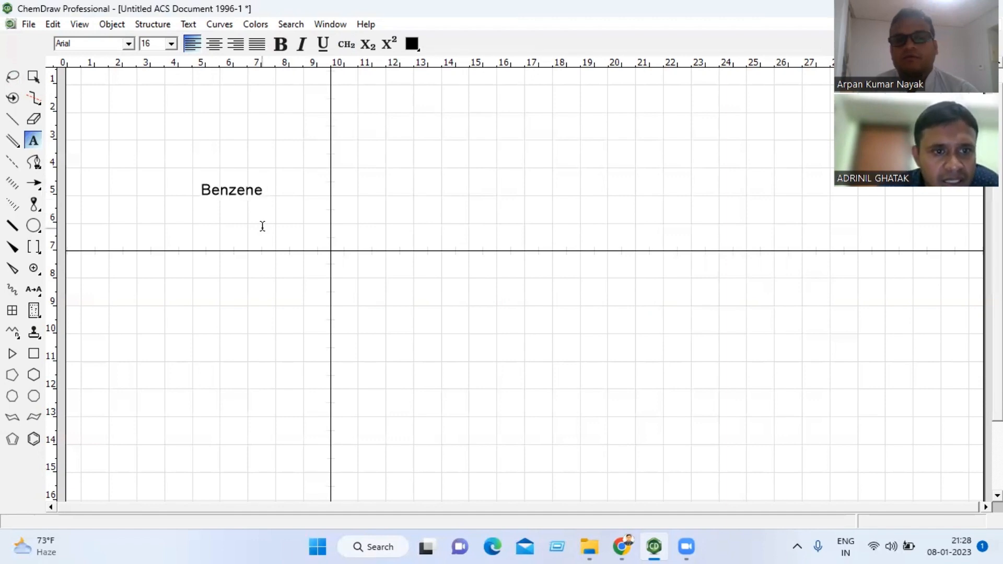
- Convert the caption "Benzene" from a name to a structure
{"action": "left_click", "coordinate": [12, 76]}
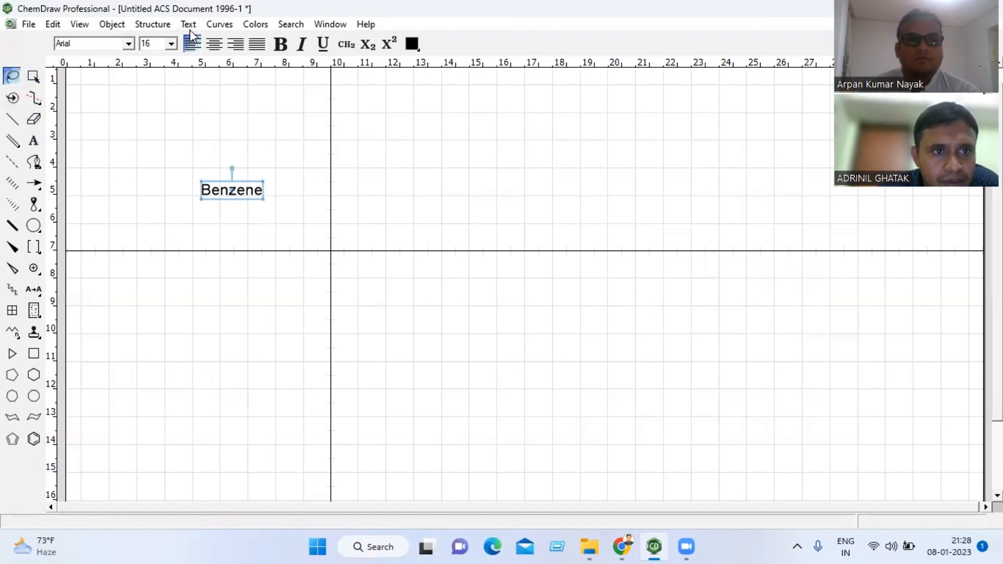
{"action": "left_click", "coordinate": [163, 23]}
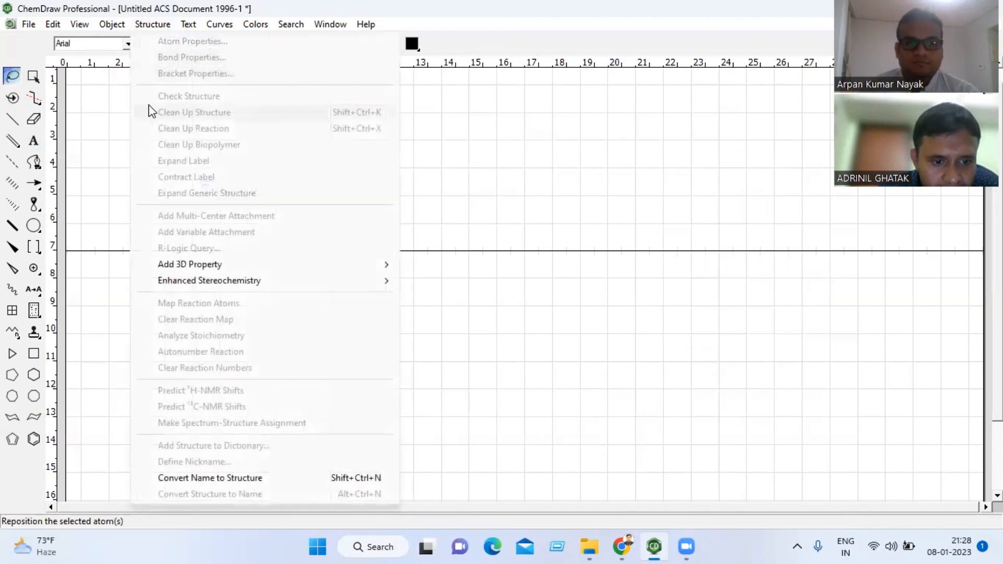
{"action": "left_click", "coordinate": [226, 477]}
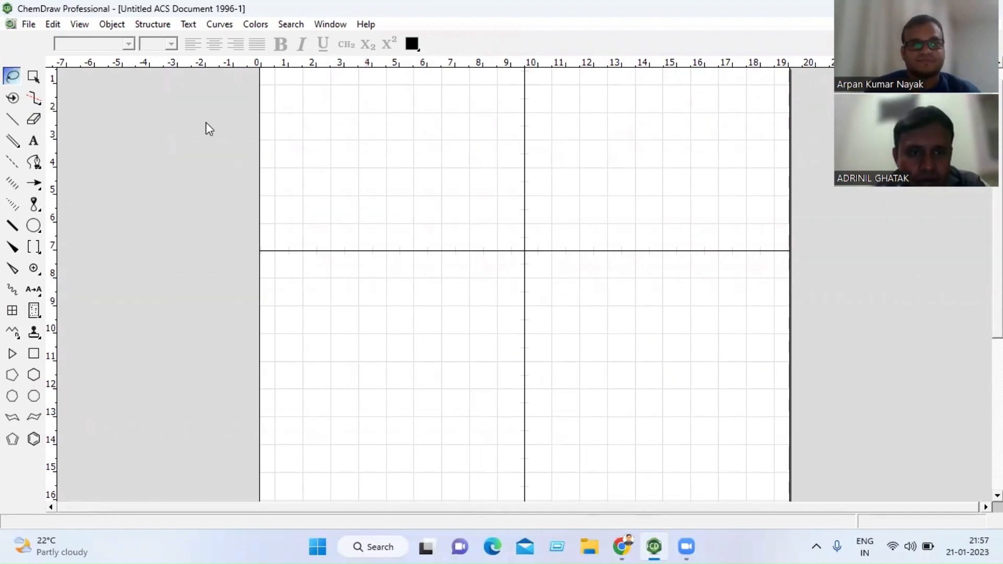
- Show the Chem3D HotLink window and move it clear of the drawing tools
{"action": "left_click", "coordinate": [81, 26]}
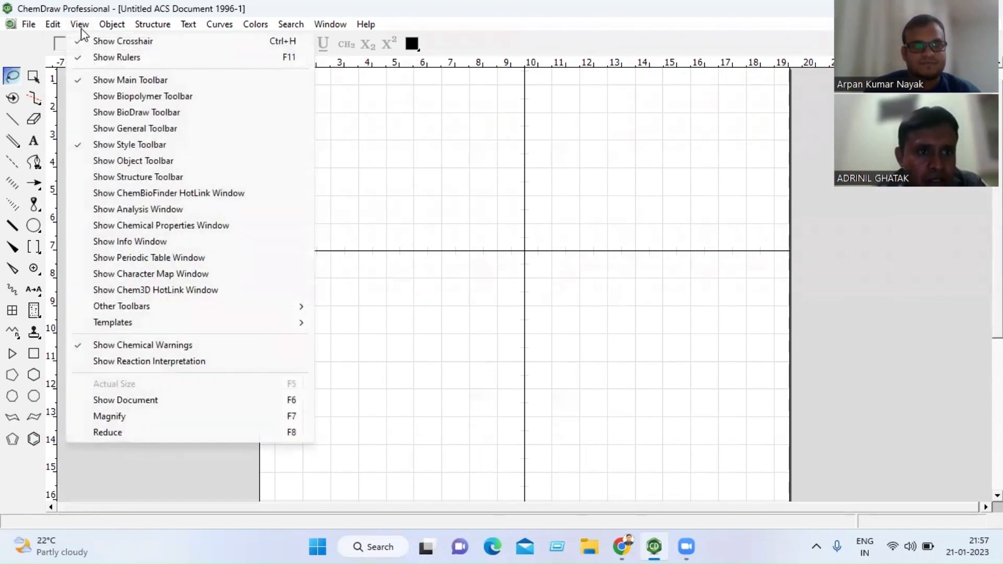
{"action": "mouse_move", "coordinate": [112, 26]}
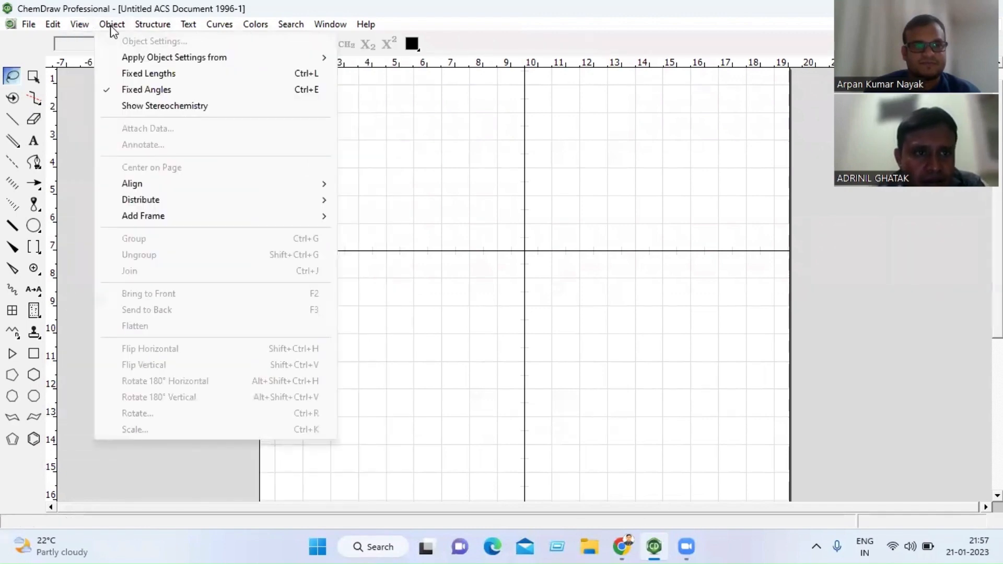
{"action": "mouse_move", "coordinate": [81, 25]}
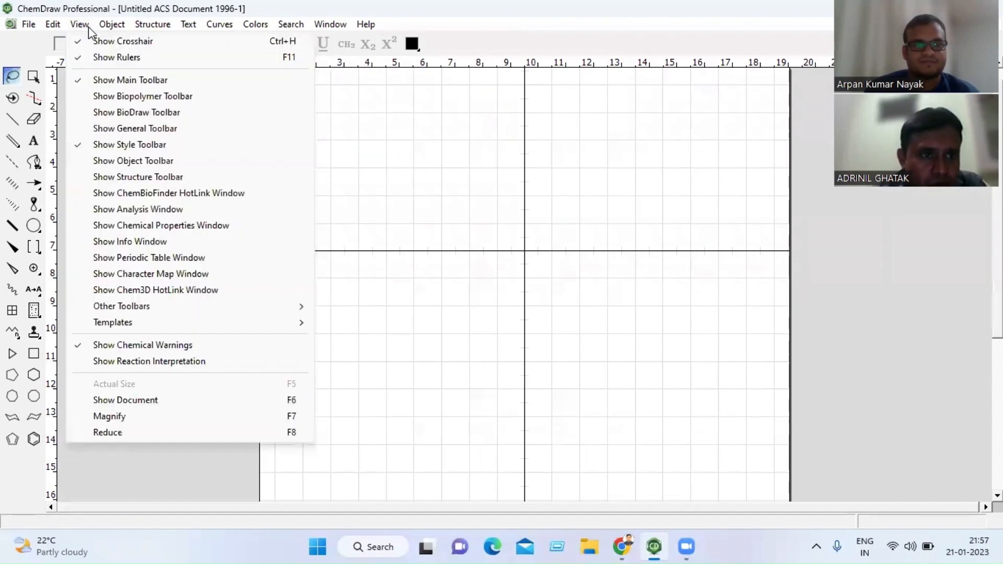
{"action": "left_click", "coordinate": [124, 291]}
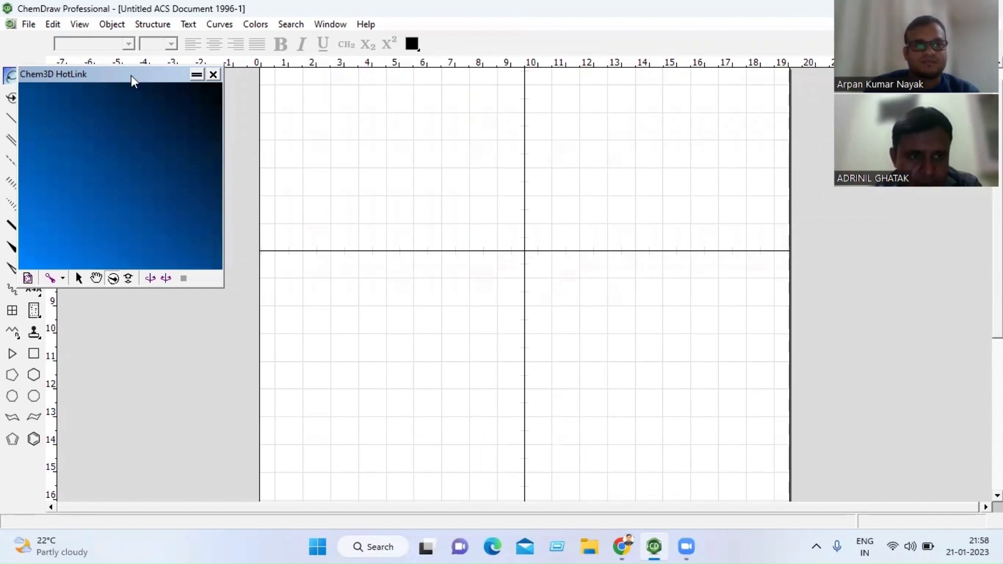
{"action": "left_click_drag", "start_coordinate": [94, 75], "coordinate": [145, 78]}
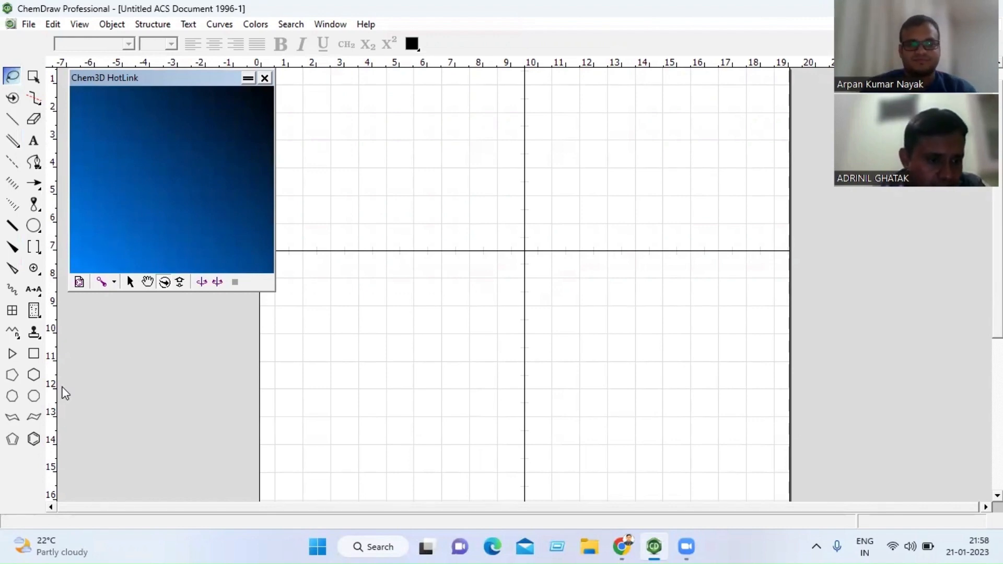
- Draw a benzene ring in the upper part of the page, just left of the vertical crosshair
{"action": "left_click", "coordinate": [33, 440]}
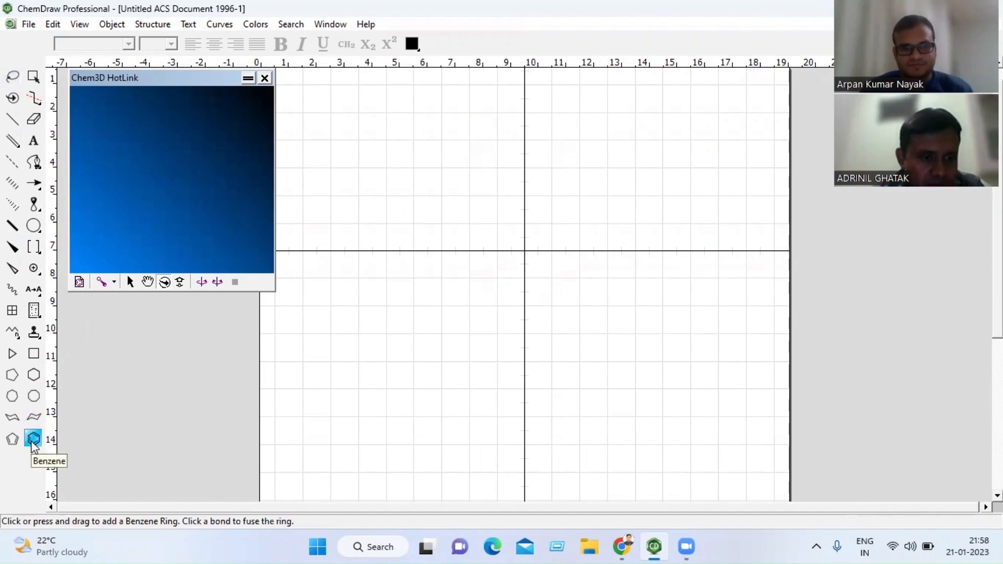
{"action": "left_click", "coordinate": [479, 213]}
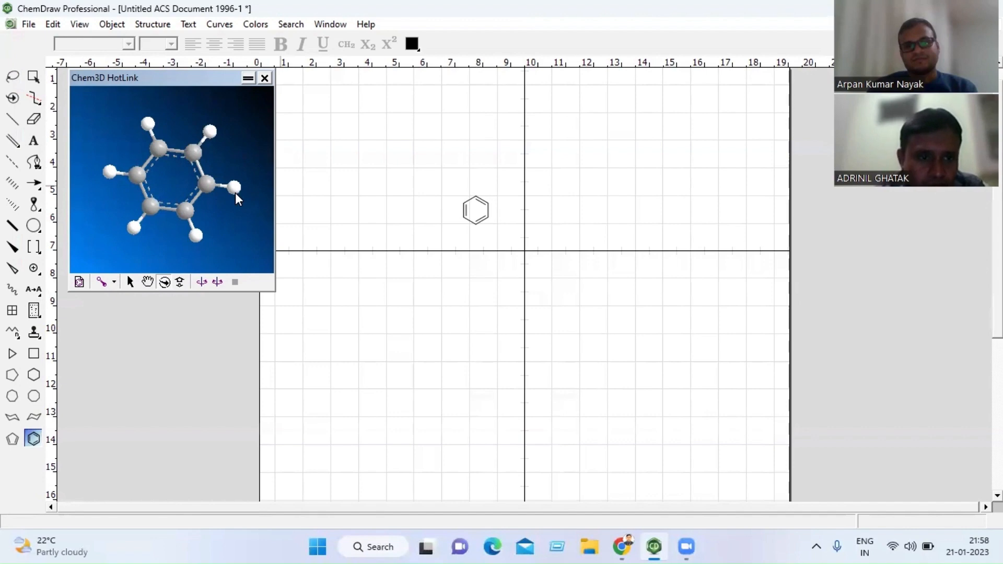
- Open the benzene ring's model in Chem3D and rotate it in three dimensions
{"action": "left_click", "coordinate": [81, 284]}
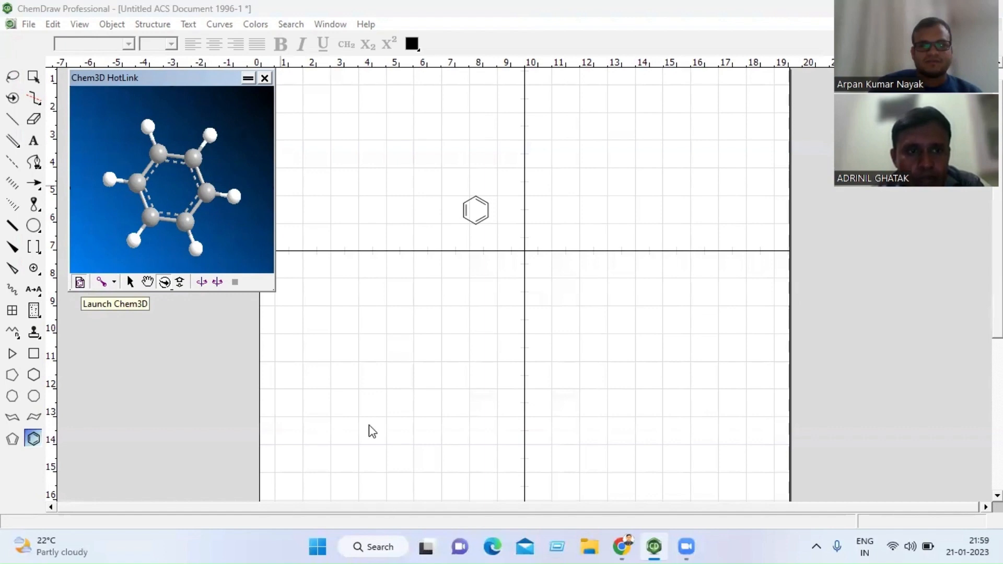
{"action": "left_click", "coordinate": [80, 282]}
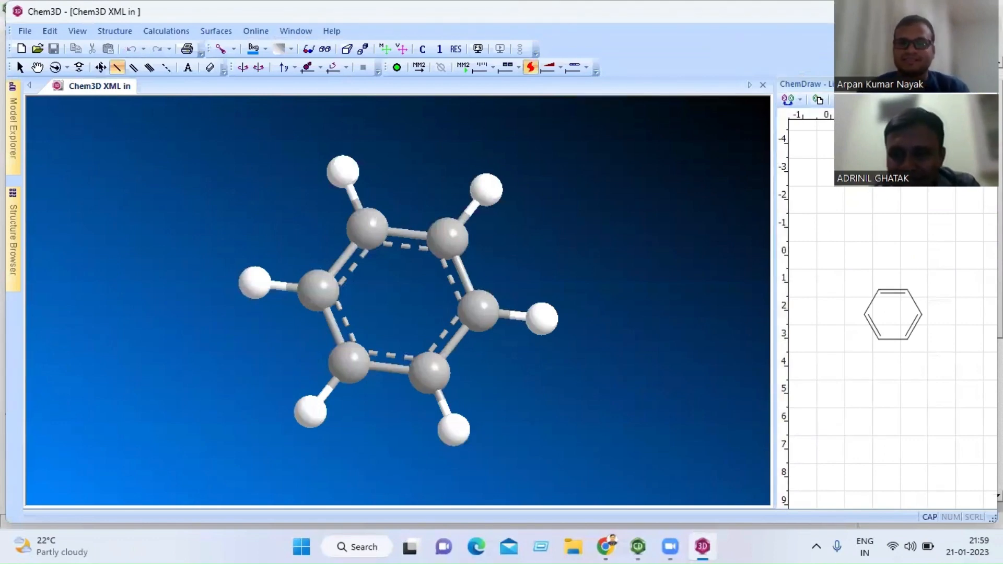
{"action": "left_click", "coordinate": [55, 66]}
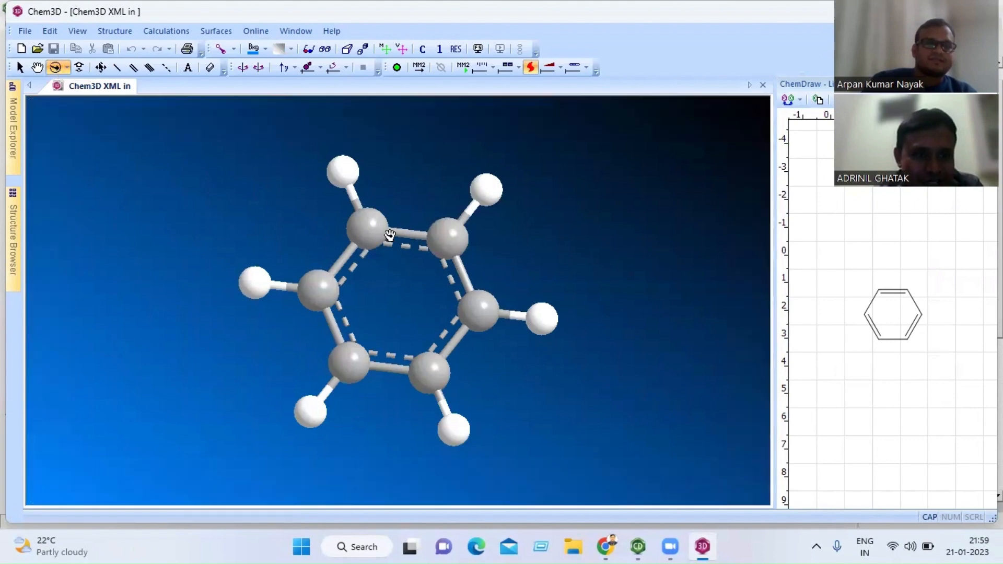
{"action": "mouse_move", "coordinate": [407, 232]}
{"action": "left_mouse_down"}
{"action": "mouse_move", "coordinate": [471, 240]}
{"action": "mouse_move", "coordinate": [338, 244]}
{"action": "mouse_move", "coordinate": [396, 182]}
{"action": "mouse_move", "coordinate": [372, 224]}
{"action": "mouse_move", "coordinate": [419, 152]}
{"action": "mouse_move", "coordinate": [392, 210]}
{"action": "mouse_move", "coordinate": [410, 216]}
{"action": "left_mouse_up"}
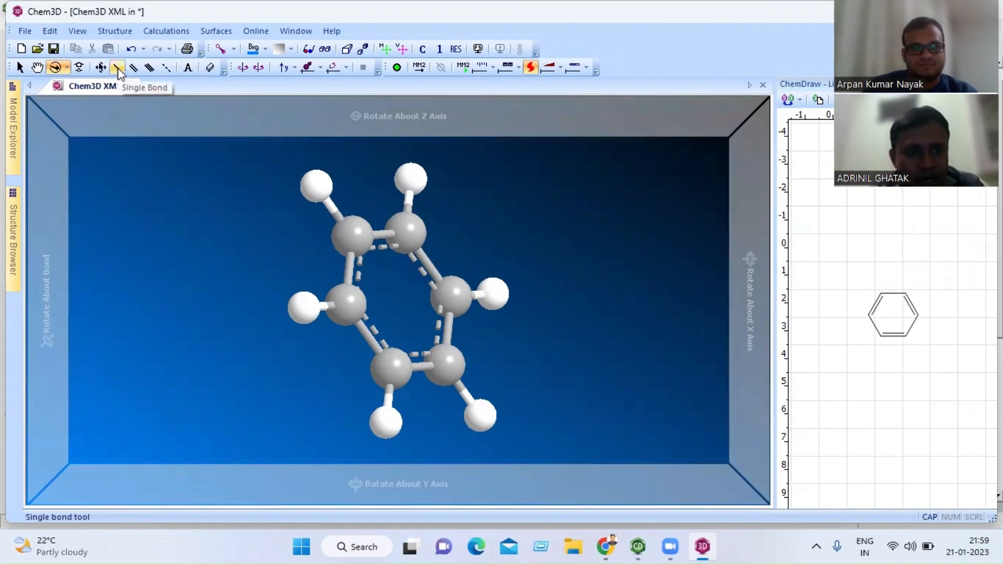
- Attach a single solid bond to the rightmost carbon of the ring in the linked ChemDraw drawing to form methylbenzene
{"action": "left_click", "coordinate": [119, 70]}
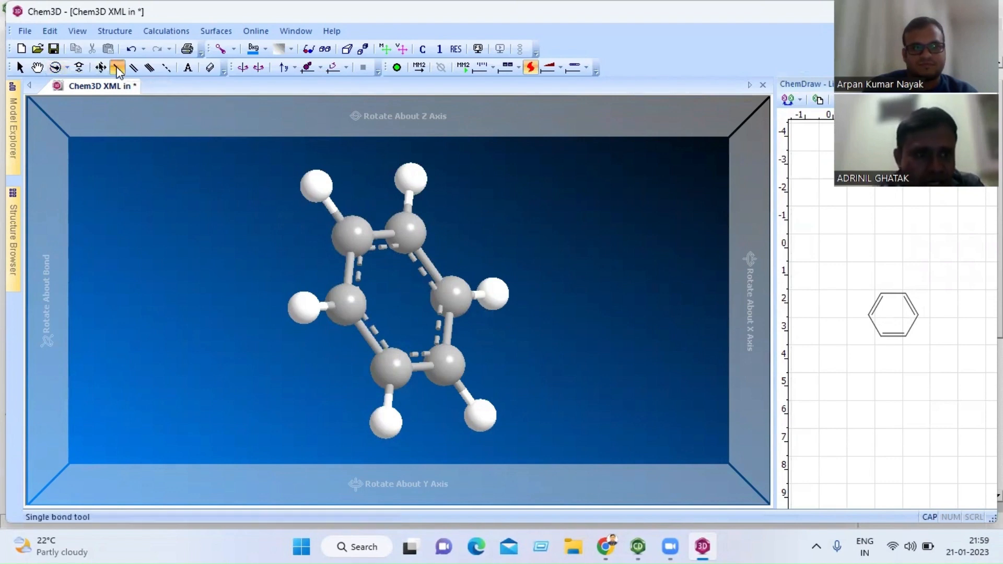
{"action": "left_click", "coordinate": [920, 321]}
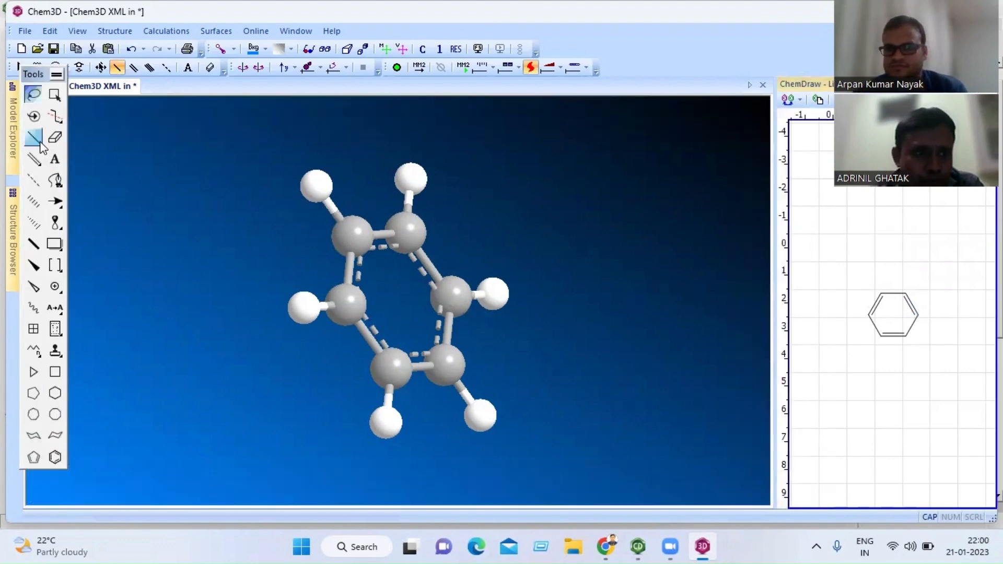
{"action": "left_click", "coordinate": [40, 143]}
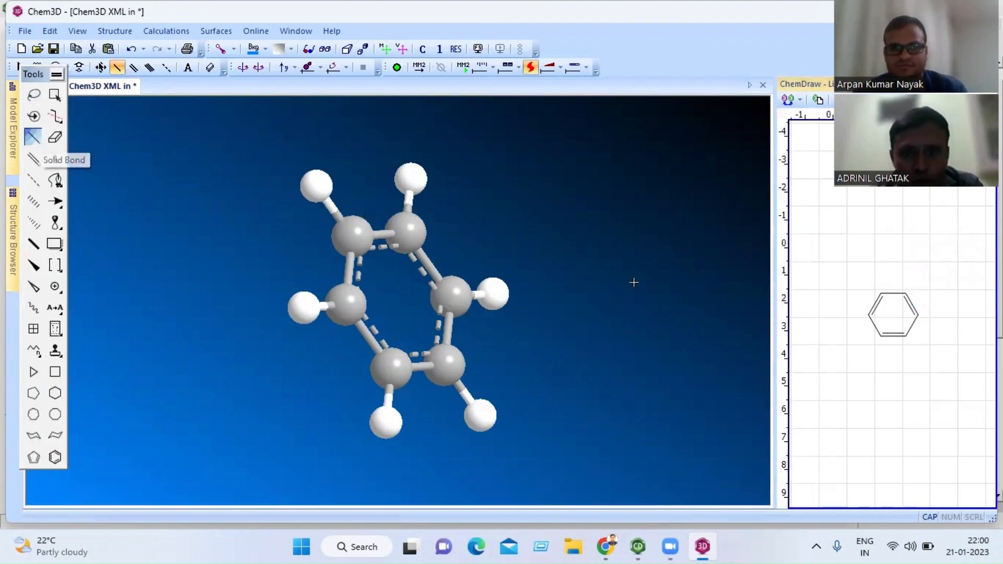
{"action": "left_click", "coordinate": [917, 313]}
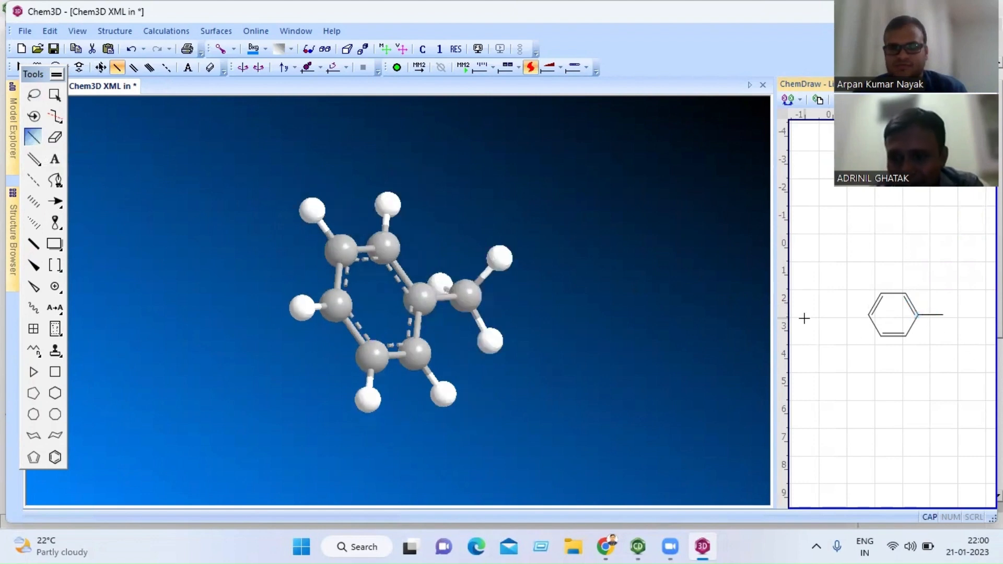
- Rotate the methylbenzene model in Chem3D until its methyl group points upward
{"action": "left_click", "coordinate": [33, 94]}
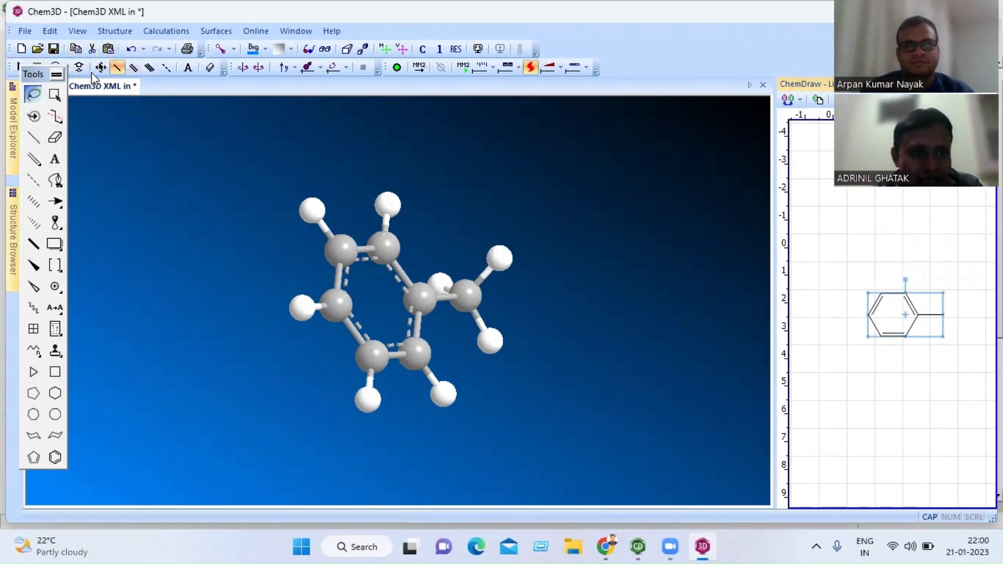
{"action": "left_click_drag", "start_coordinate": [35, 77], "coordinate": [35, 98]}
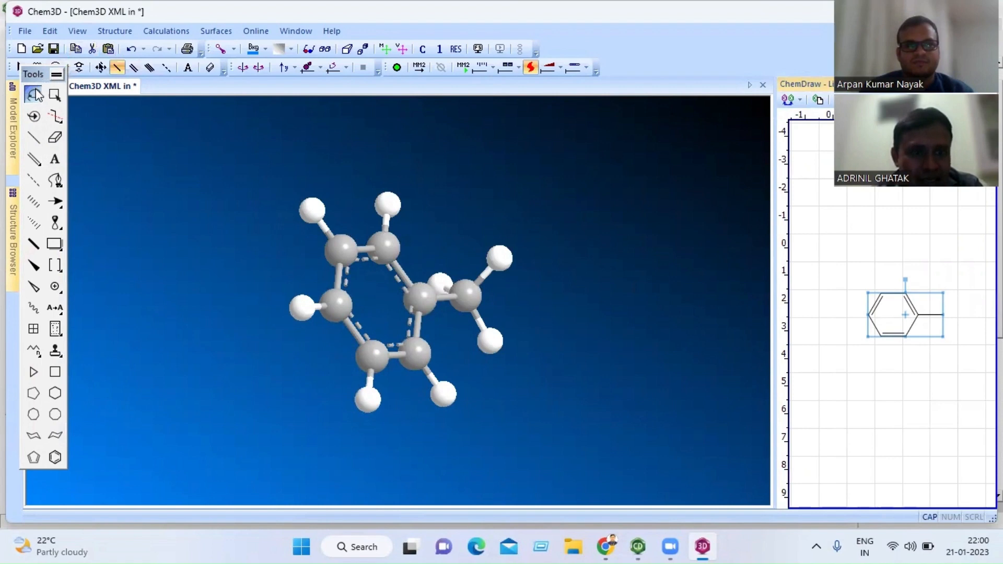
{"action": "left_click", "coordinate": [55, 67]}
{"action": "left_click_drag", "start_coordinate": [371, 209], "coordinate": [291, 321]}
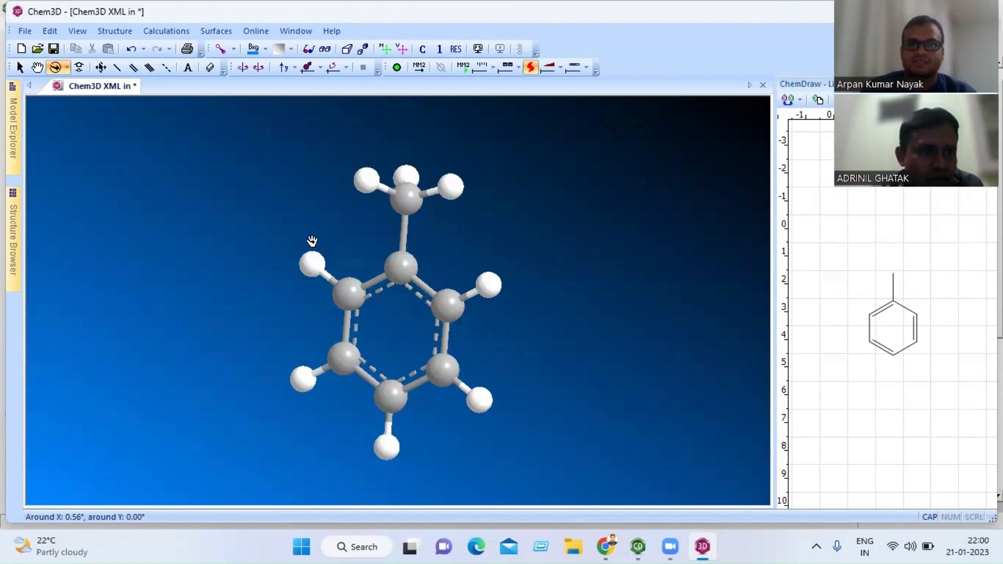
- Save a copy of the model to the Desktop as the JPEG picture "Chem3D XML in"
{"action": "left_click", "coordinate": [26, 32]}
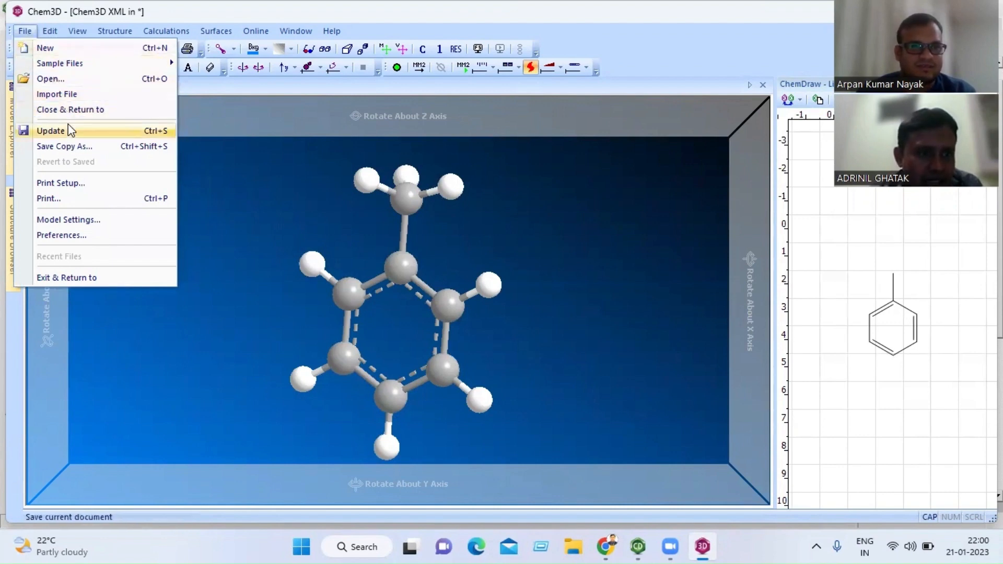
{"action": "left_click", "coordinate": [71, 148]}
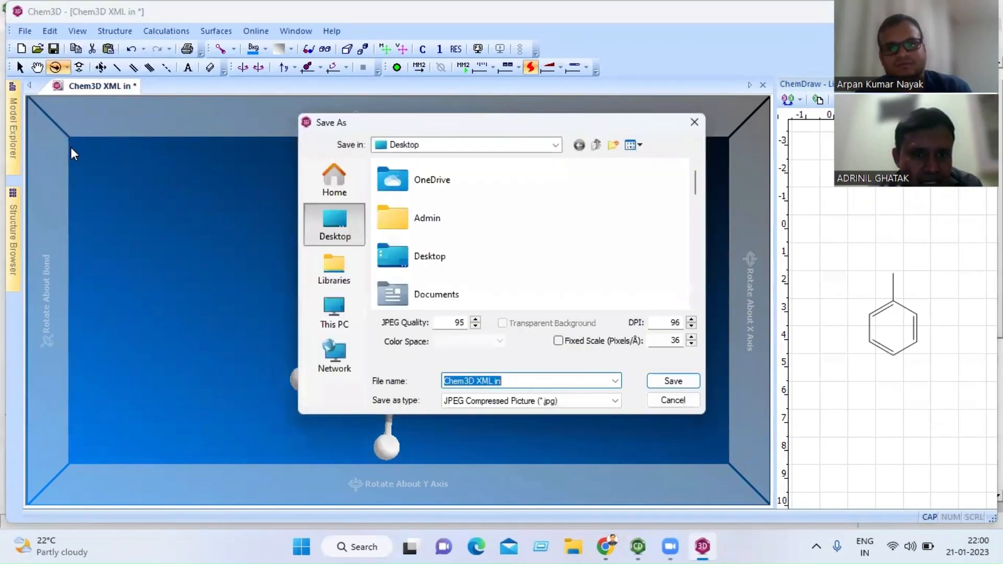
{"action": "left_click", "coordinate": [509, 399]}
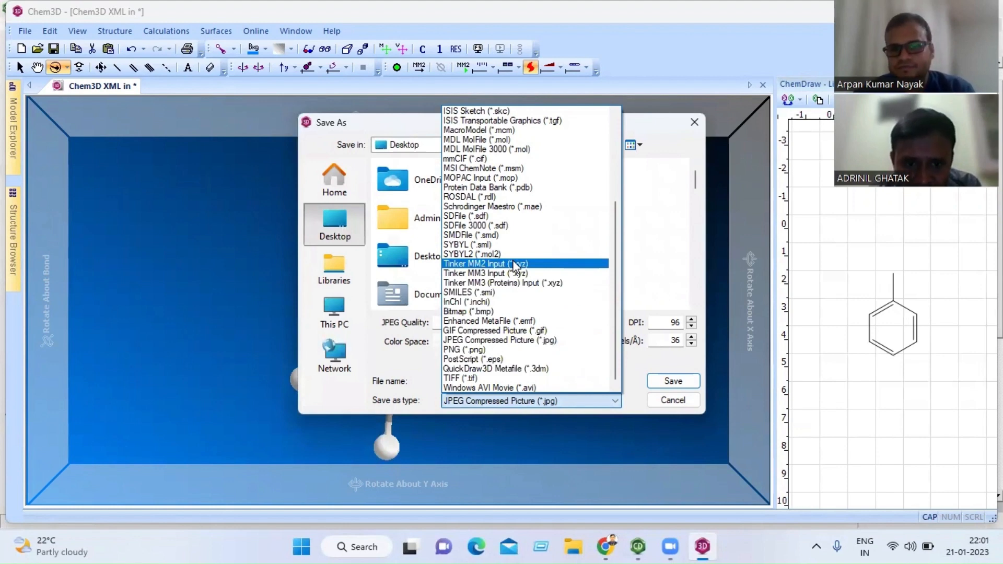
{"action": "left_click", "coordinate": [514, 345]}
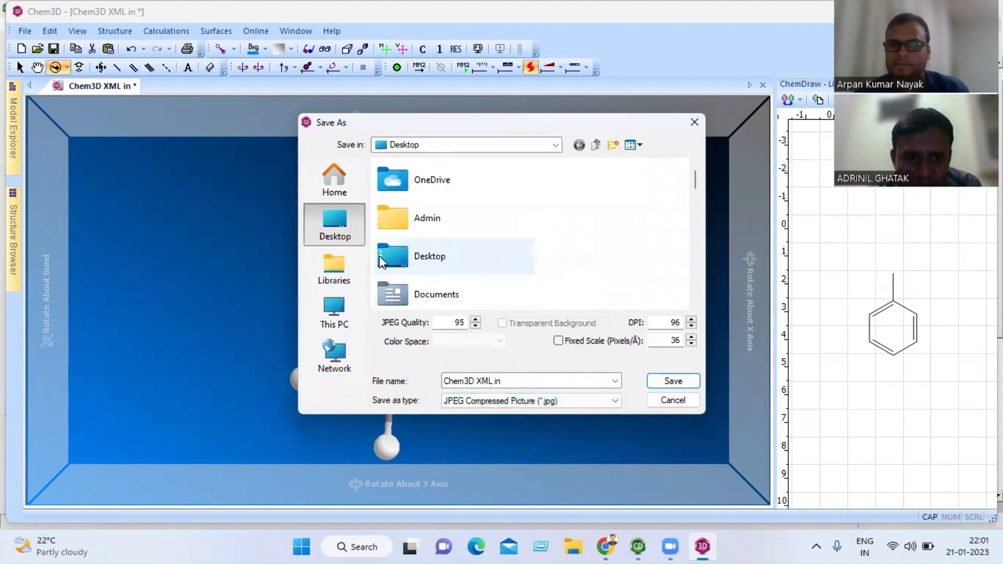
{"action": "left_click", "coordinate": [678, 383]}
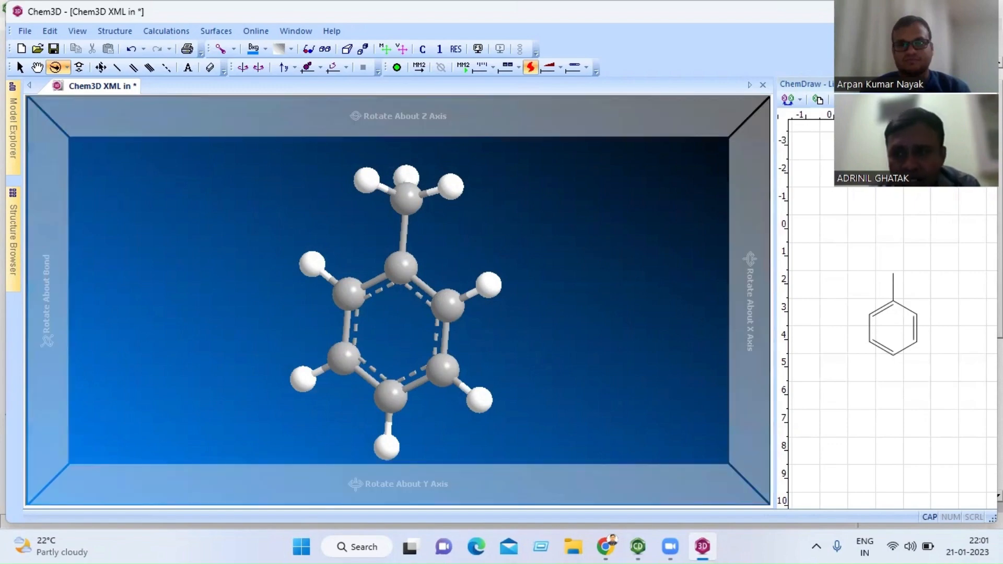
- Minimize the open windows and open the "Chem3D XML in" picture from the desktop with Microsoft Office 2010
{"action": "left_click", "coordinate": [915, 11]}
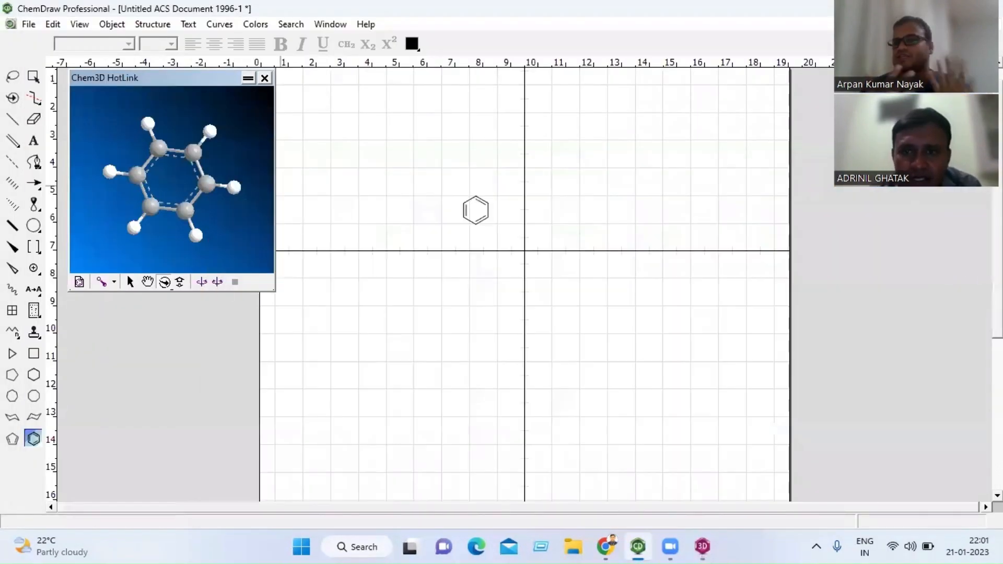
{"action": "left_click", "coordinate": [914, 9]}
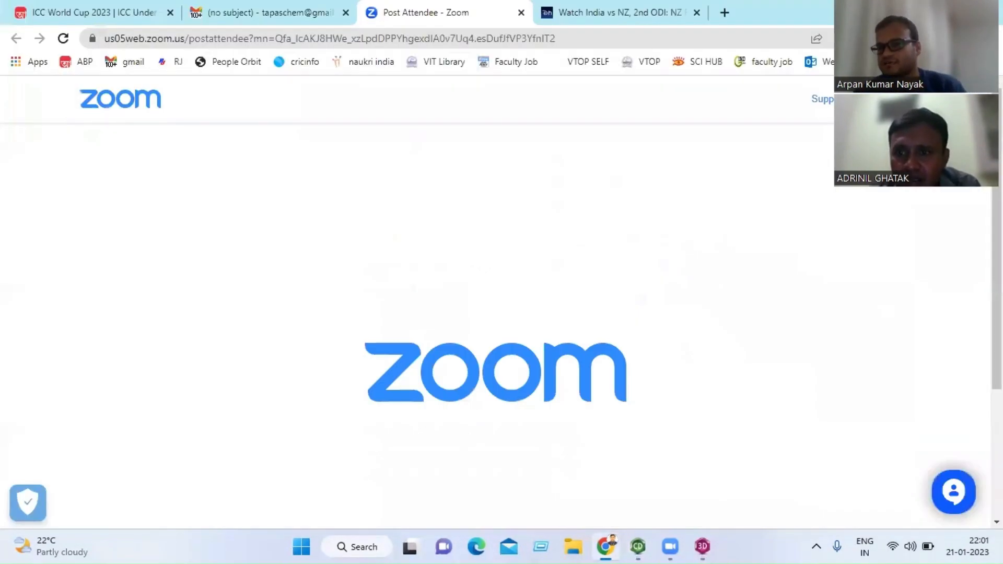
{"action": "left_click", "coordinate": [915, 9]}
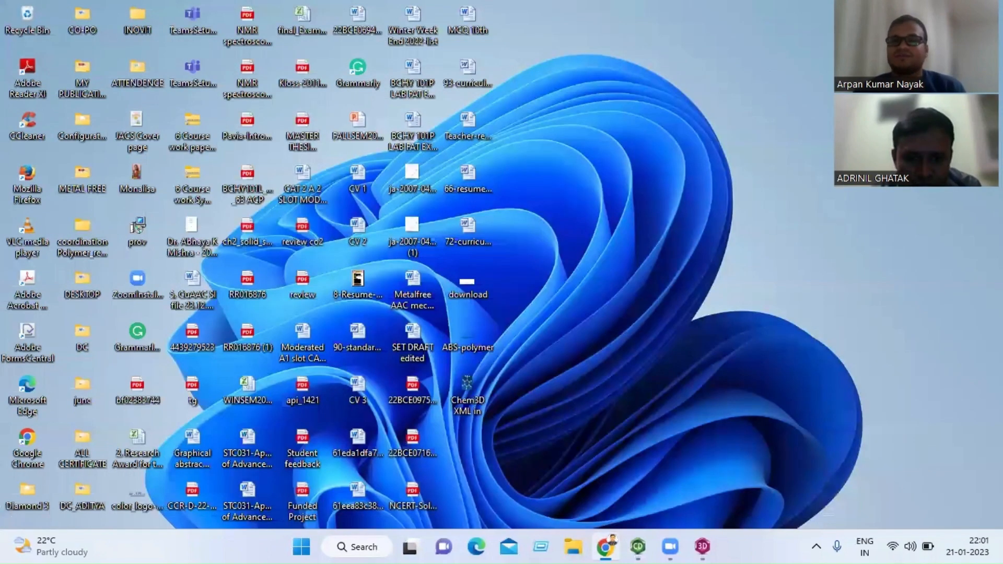
{"action": "double_click", "coordinate": [467, 392]}
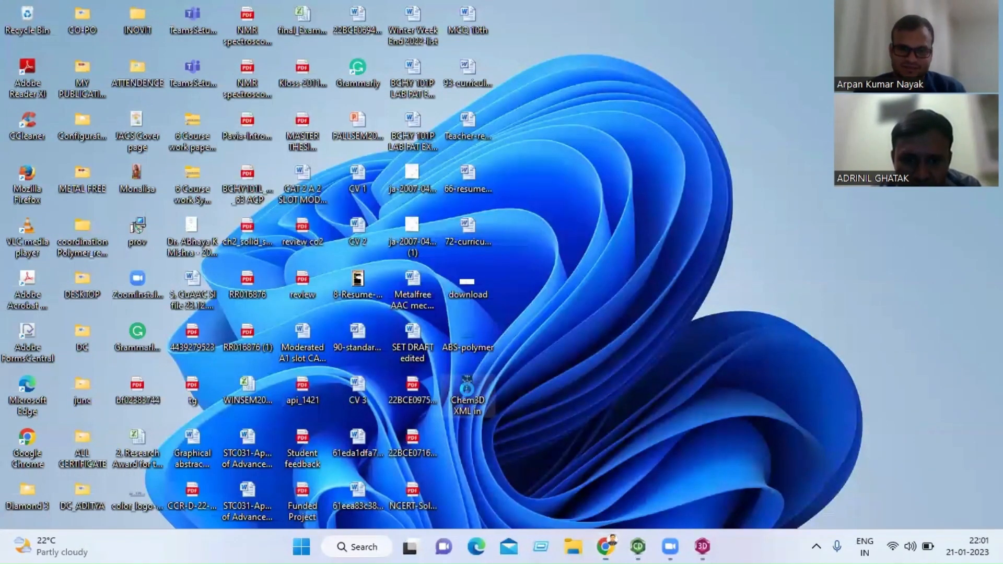
{"action": "right_click", "coordinate": [467, 390]}
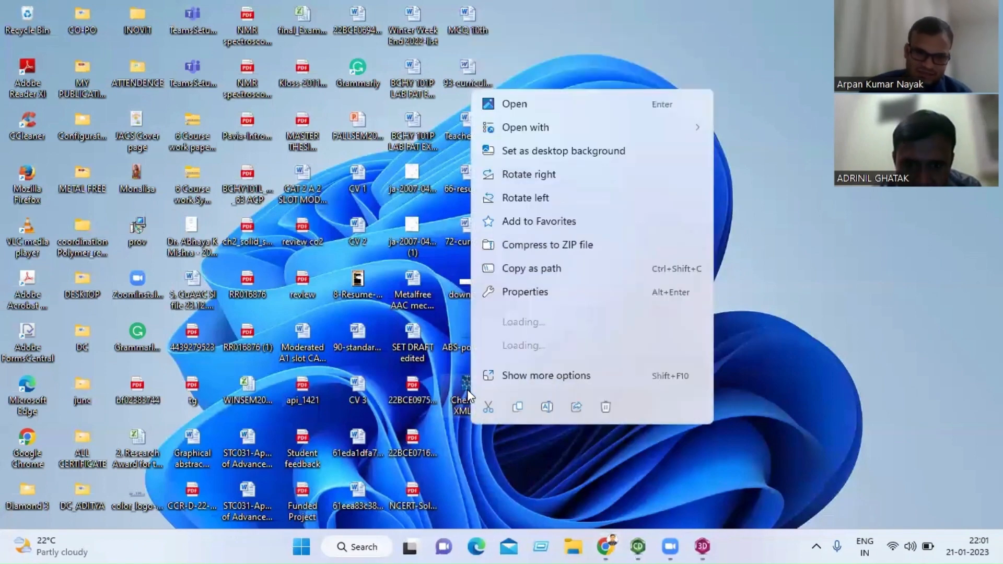
{"action": "mouse_move", "coordinate": [549, 122]}
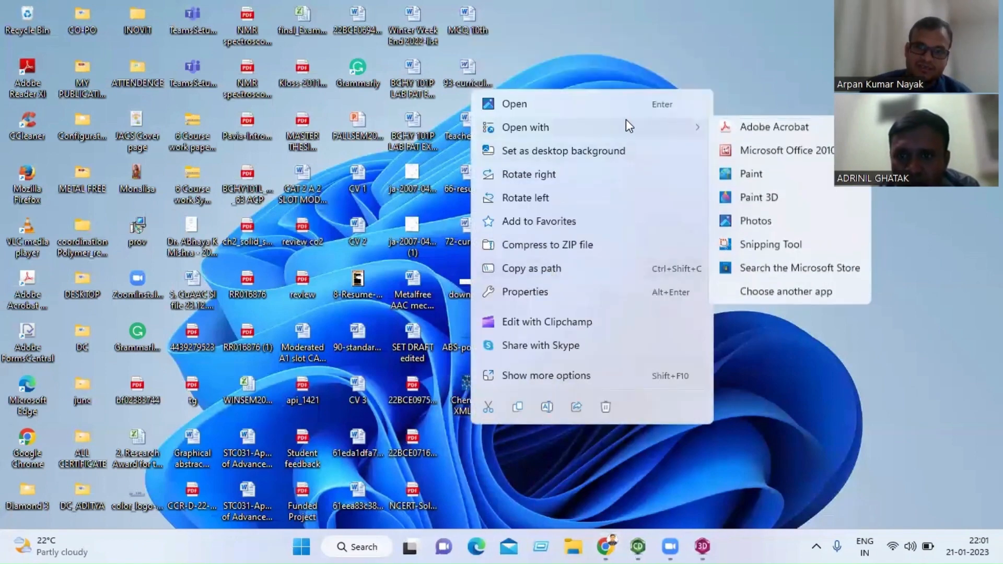
{"action": "left_click", "coordinate": [760, 155]}
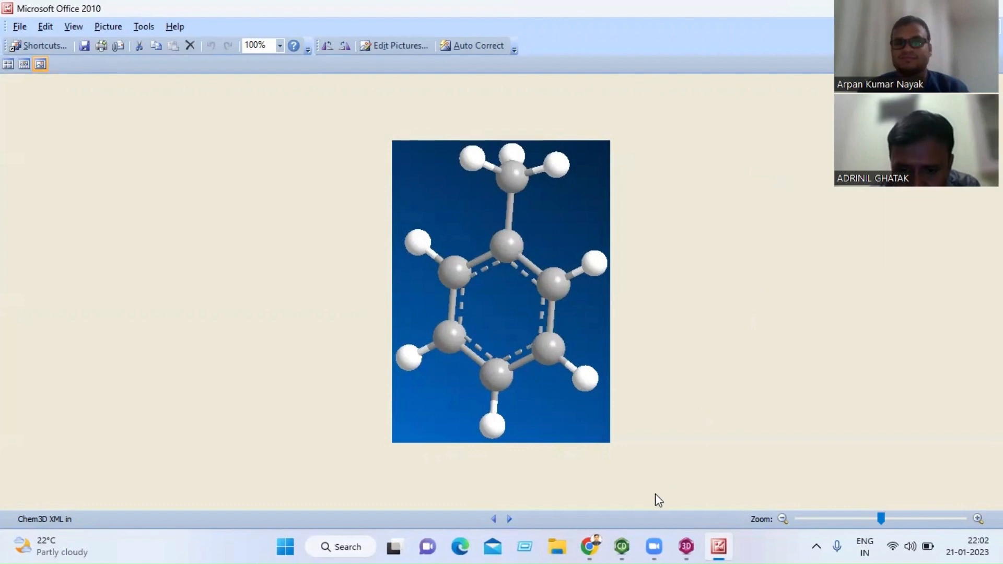
- Switch to Chem3D, try white as the methylbenzene model's background and settle on a black background
{"action": "left_click", "coordinate": [620, 546]}
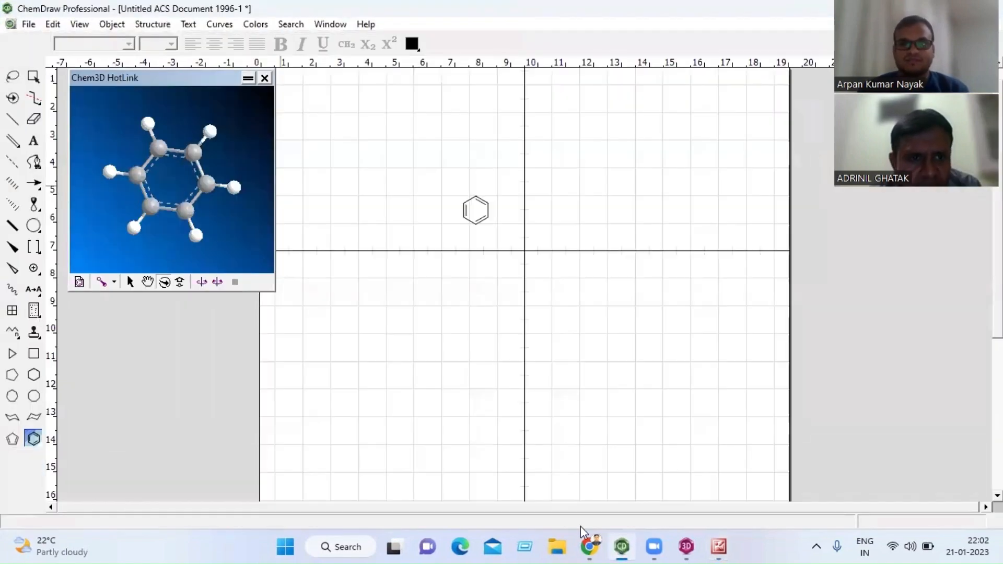
{"action": "mouse_move", "coordinate": [689, 546]}
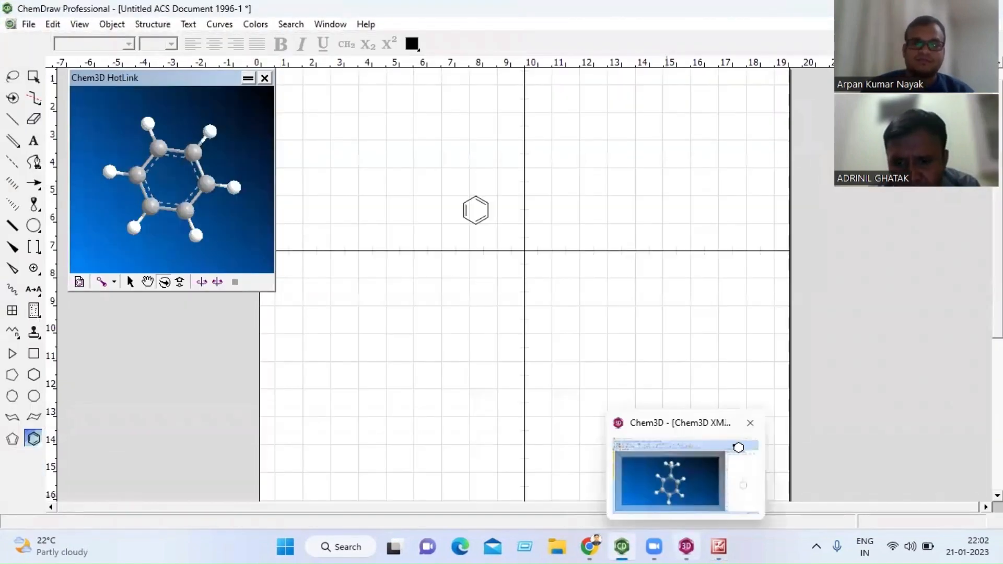
{"action": "left_click", "coordinate": [710, 466]}
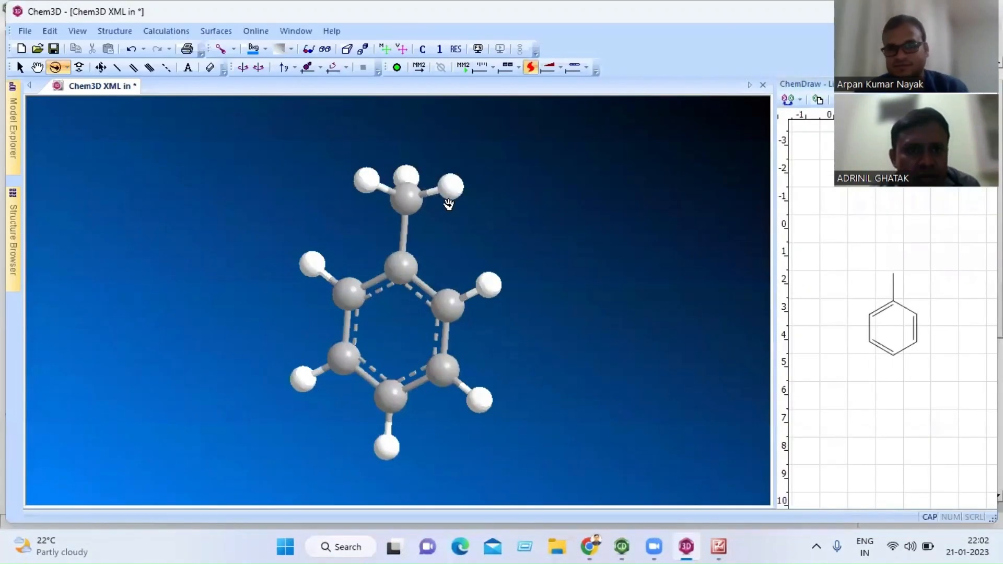
{"action": "left_click", "coordinate": [266, 51]}
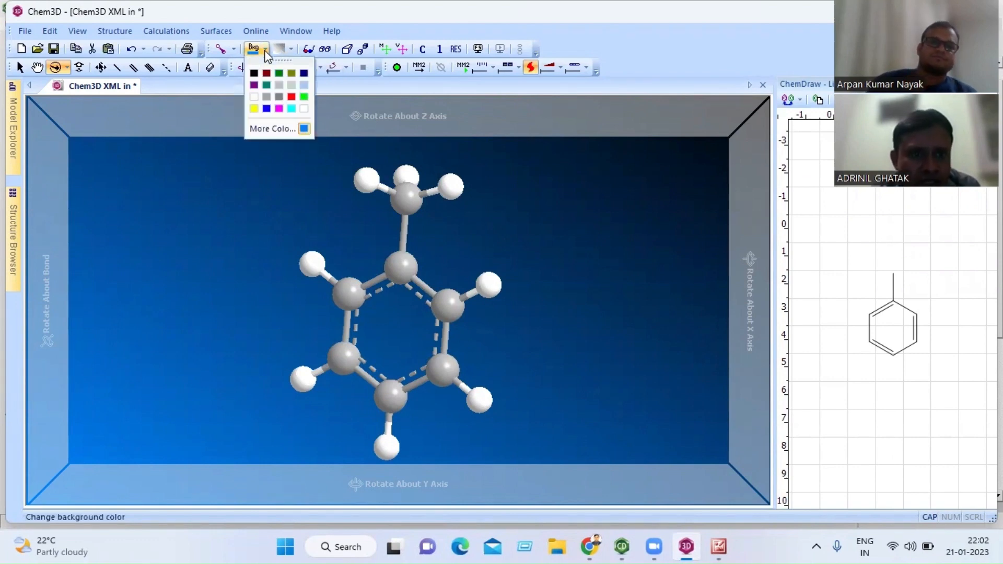
{"action": "left_click", "coordinate": [255, 98]}
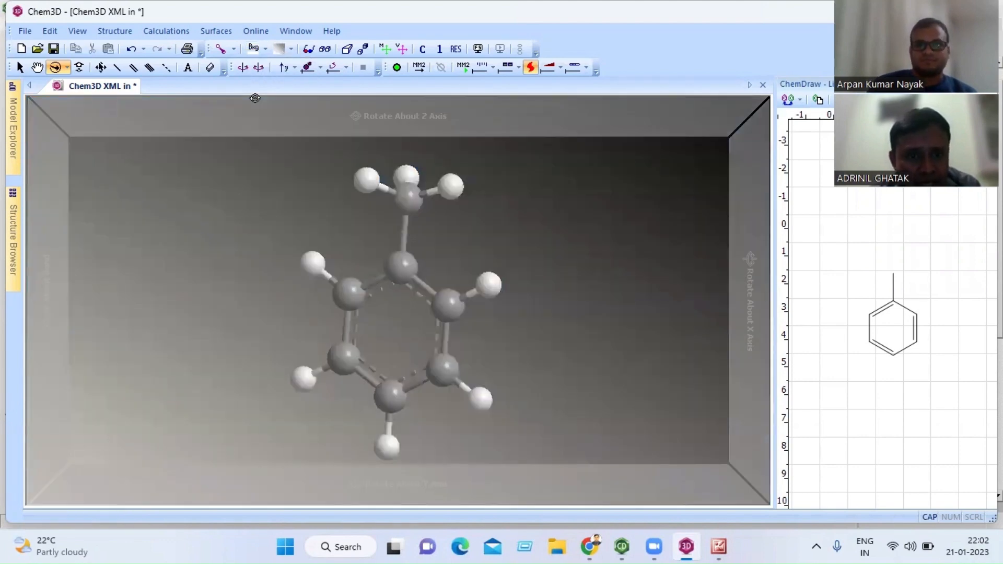
{"action": "left_click", "coordinate": [265, 50]}
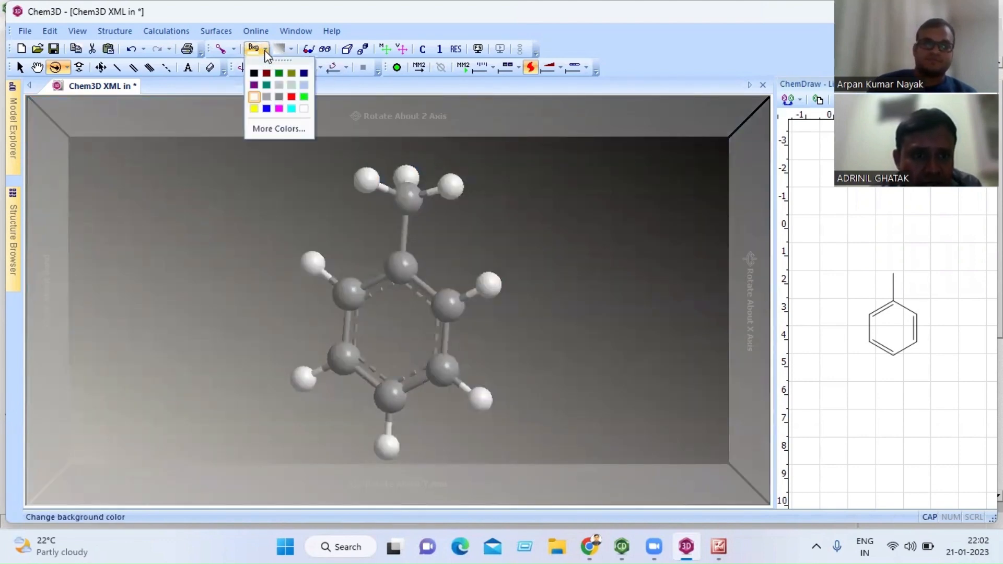
{"action": "left_click", "coordinate": [305, 109]}
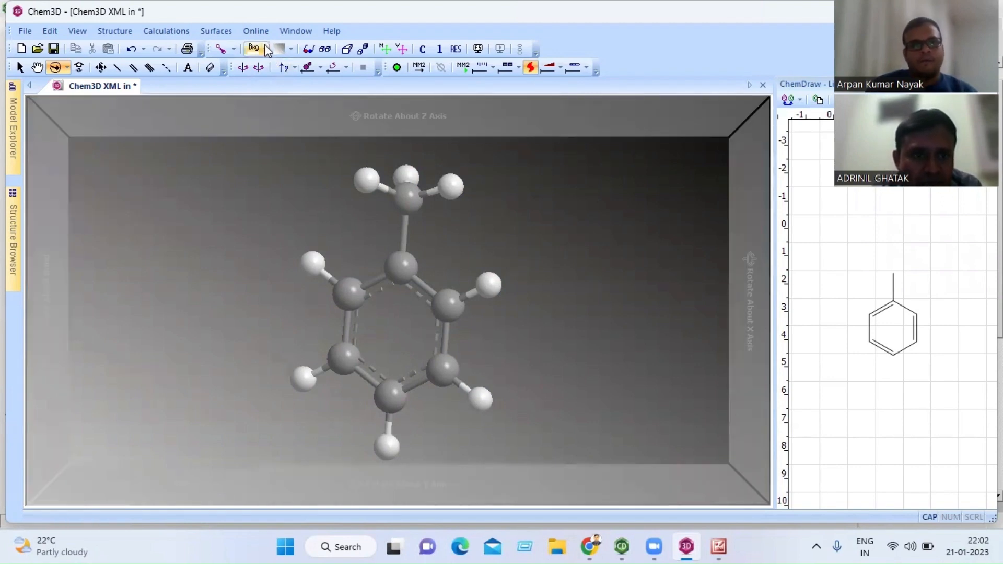
{"action": "left_click", "coordinate": [266, 48]}
{"action": "left_click", "coordinate": [255, 74]}
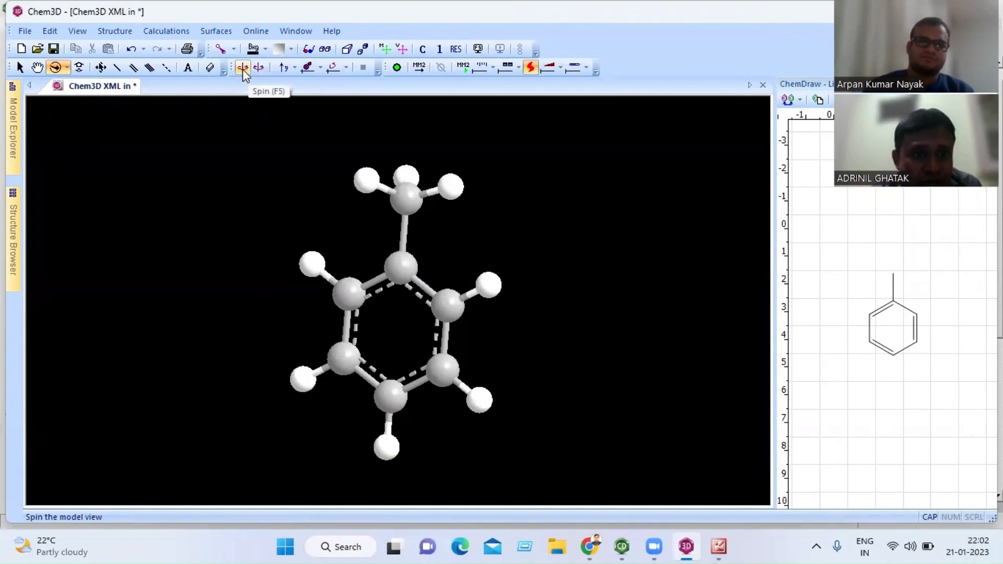
- Animate the methylbenzene model with the continuous spin, and switch it to the back-and-forth rocking motion
{"action": "left_click", "coordinate": [243, 68]}
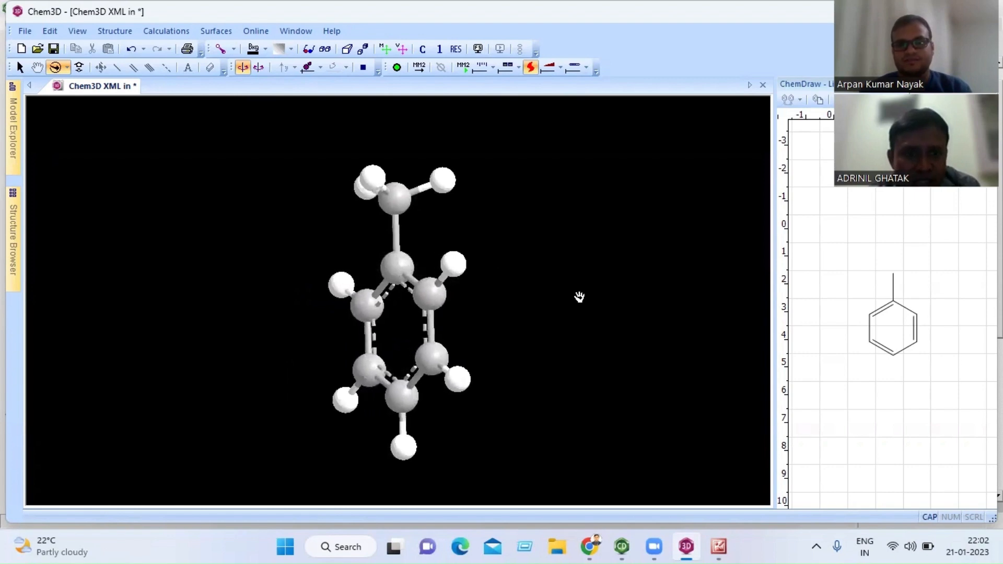
{"action": "left_click", "coordinate": [259, 67]}
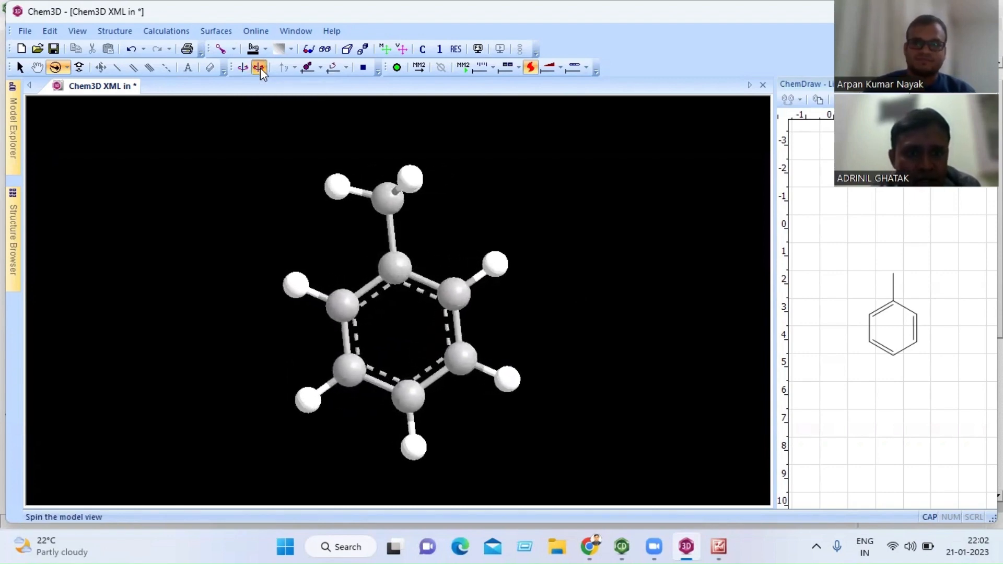
{"action": "left_click", "coordinate": [260, 68]}
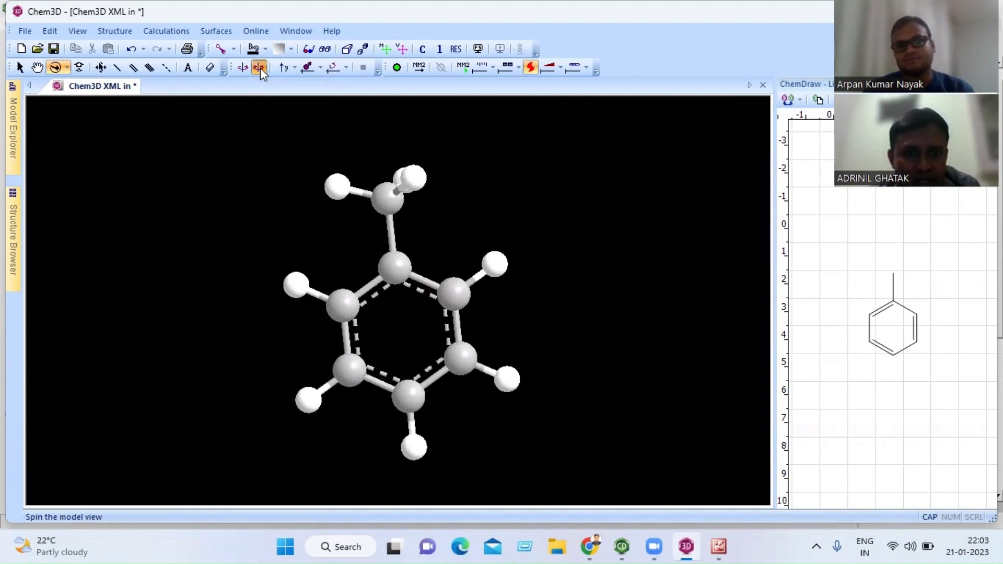
{"action": "left_click", "coordinate": [260, 68]}
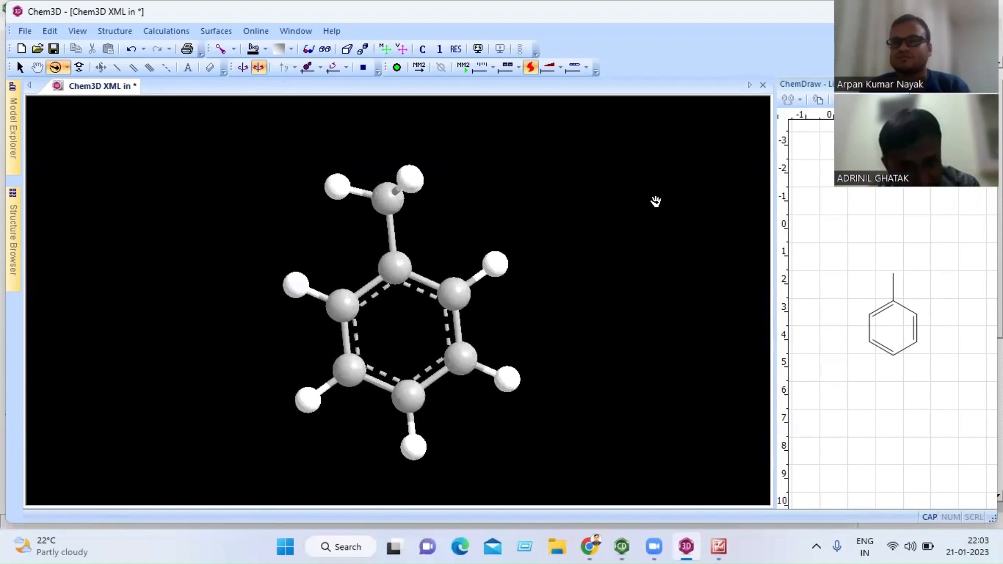
- Try to save a copy of the animated model to the Desktop as the Windows AVI movie "Chem3D XML in.avi"
{"action": "left_click", "coordinate": [23, 32]}
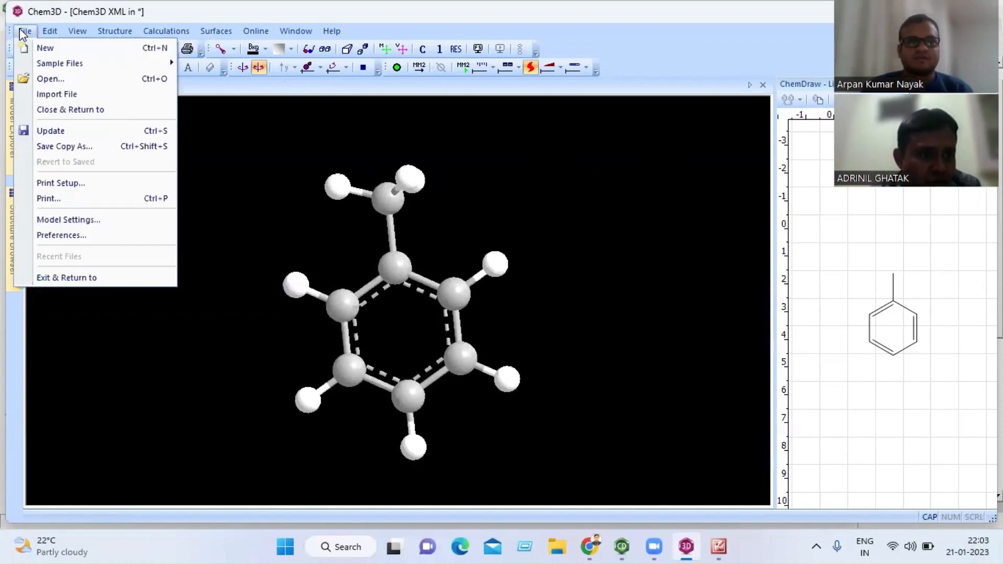
{"action": "left_click", "coordinate": [56, 148]}
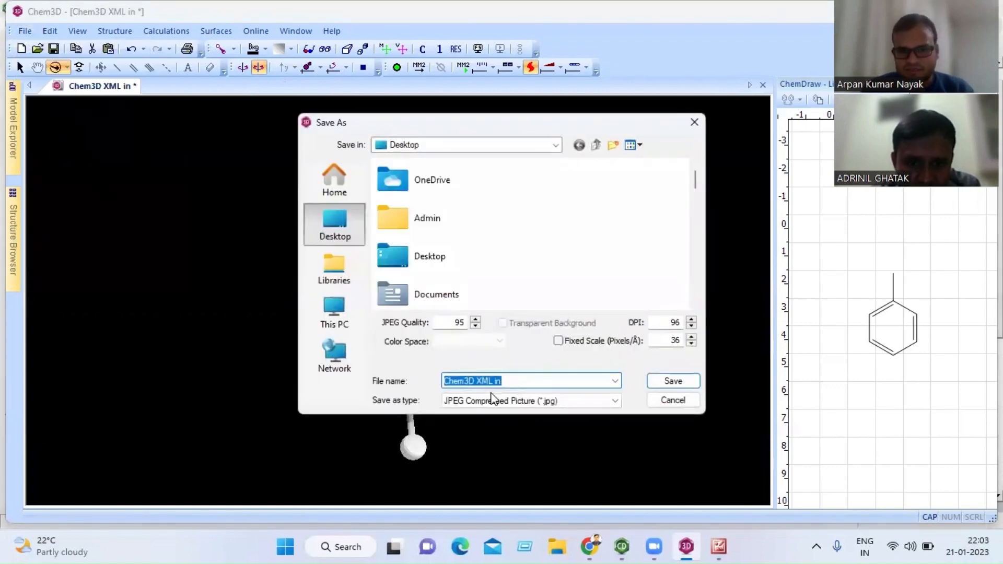
{"action": "left_click", "coordinate": [487, 401]}
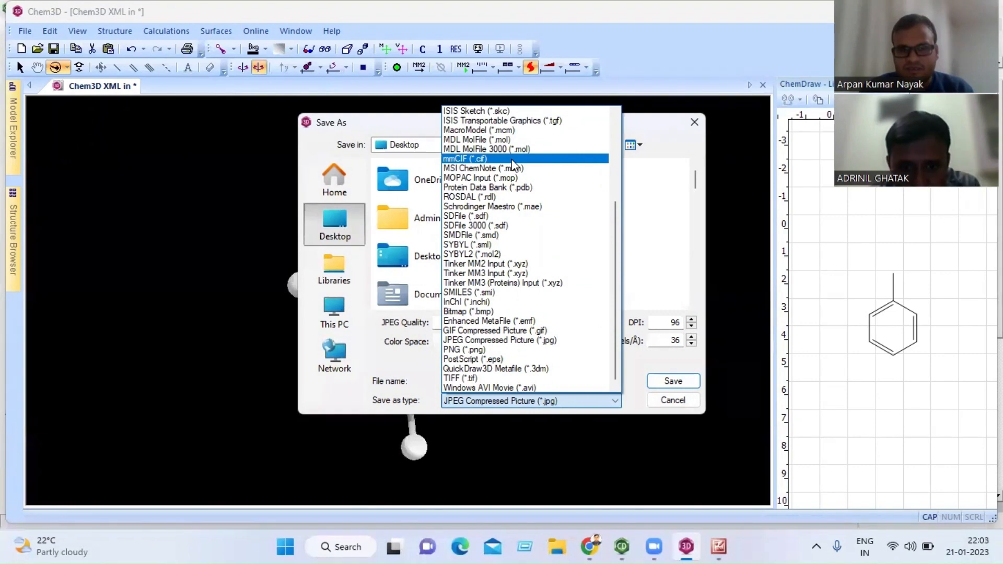
{"action": "left_click", "coordinate": [491, 388]}
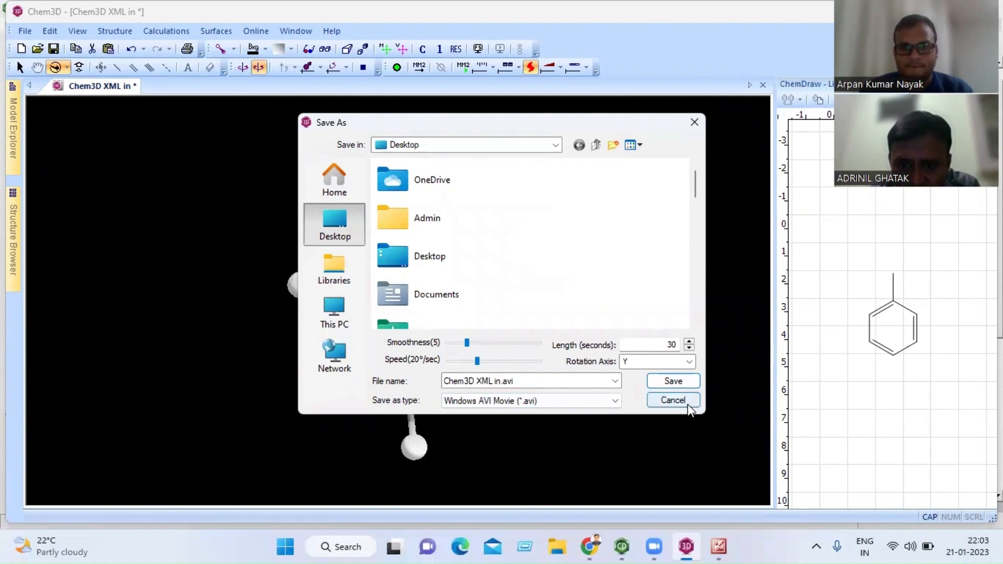
{"action": "left_click", "coordinate": [688, 386]}
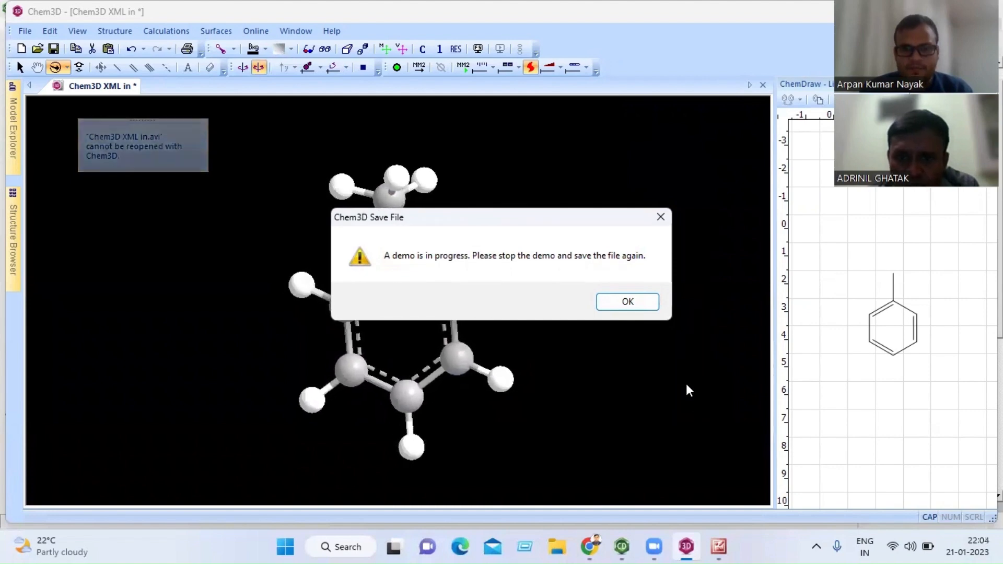
{"action": "left_click", "coordinate": [633, 304]}
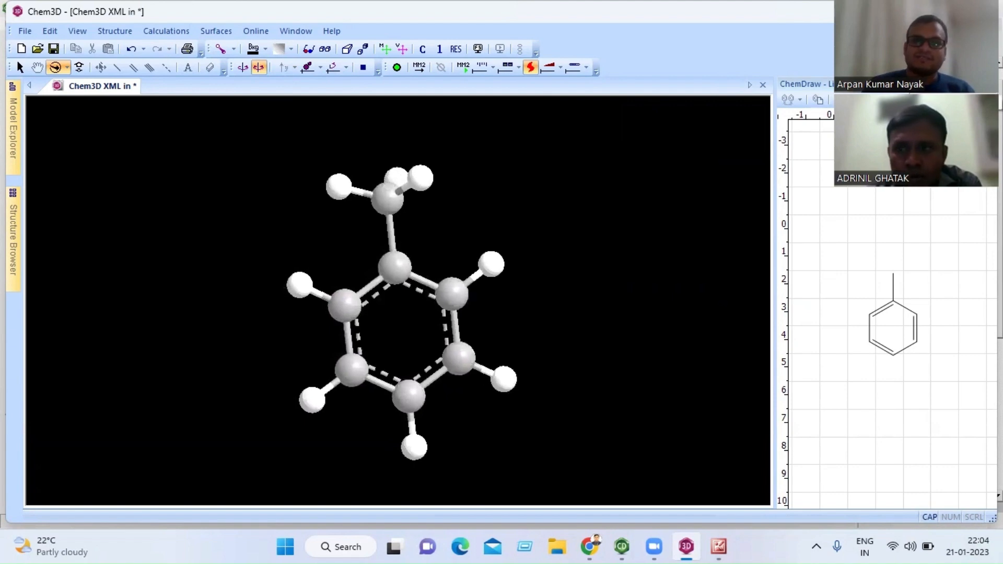
- Close Chem3D with its linked drawing, interrupting the running computation, and close the Chem3D HotLink preview in ChemDraw
{"action": "left_click", "coordinate": [990, 84]}
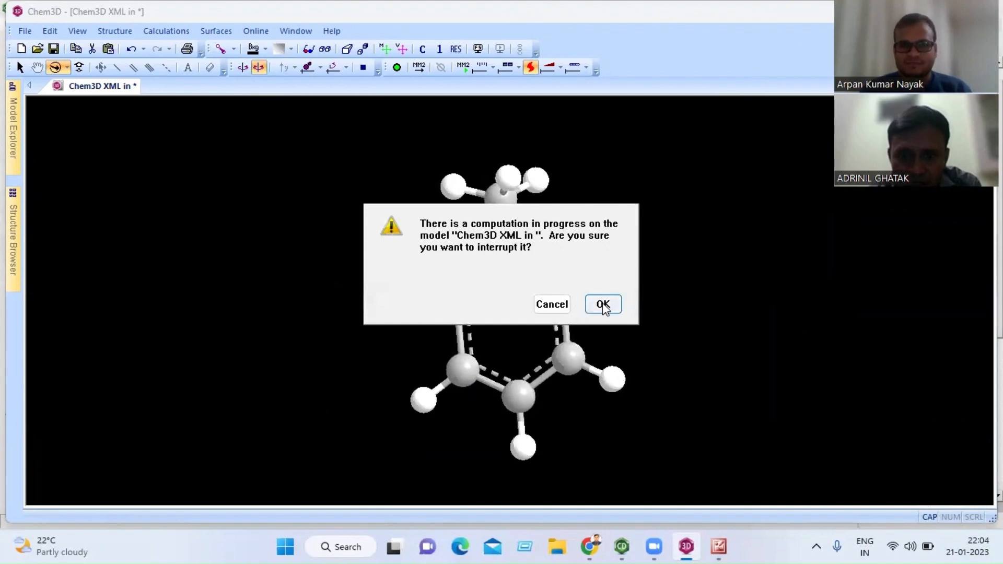
{"action": "left_click", "coordinate": [601, 304]}
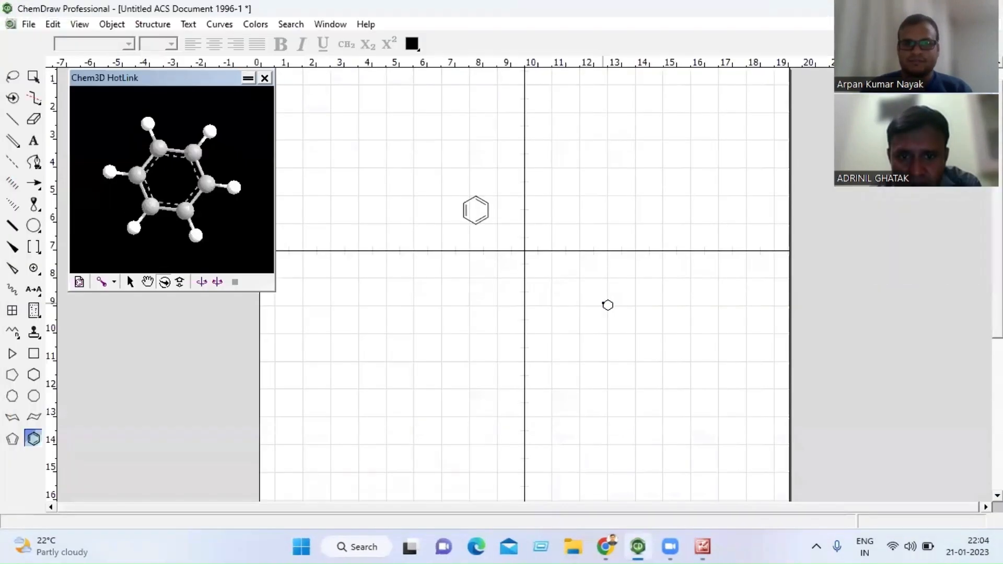
{"action": "left_click", "coordinate": [265, 77]}
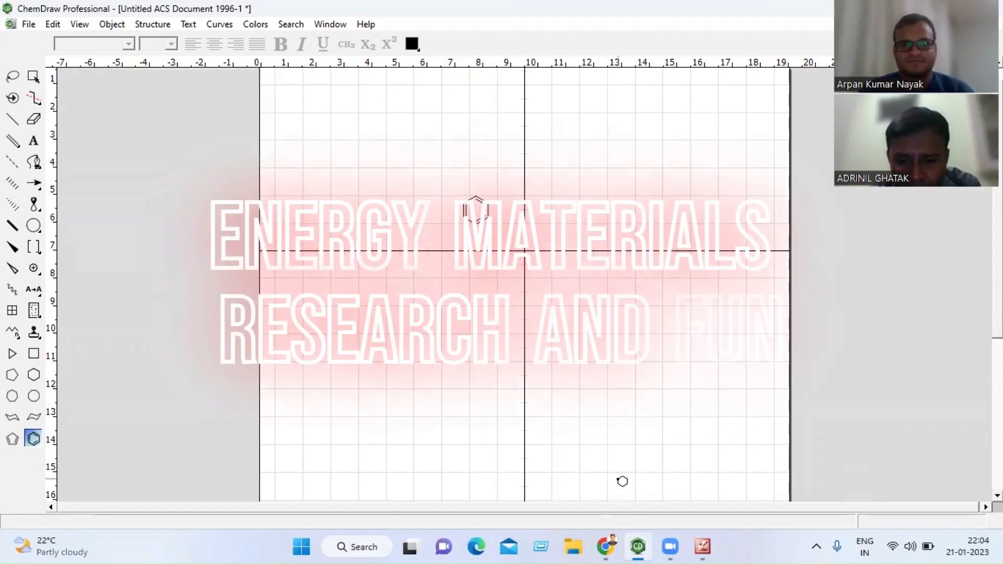
- Select the benzene ring in the ChemDraw document with the Lasso and delete it
{"action": "left_click", "coordinate": [17, 120]}
{"action": "left_click", "coordinate": [31, 125]}
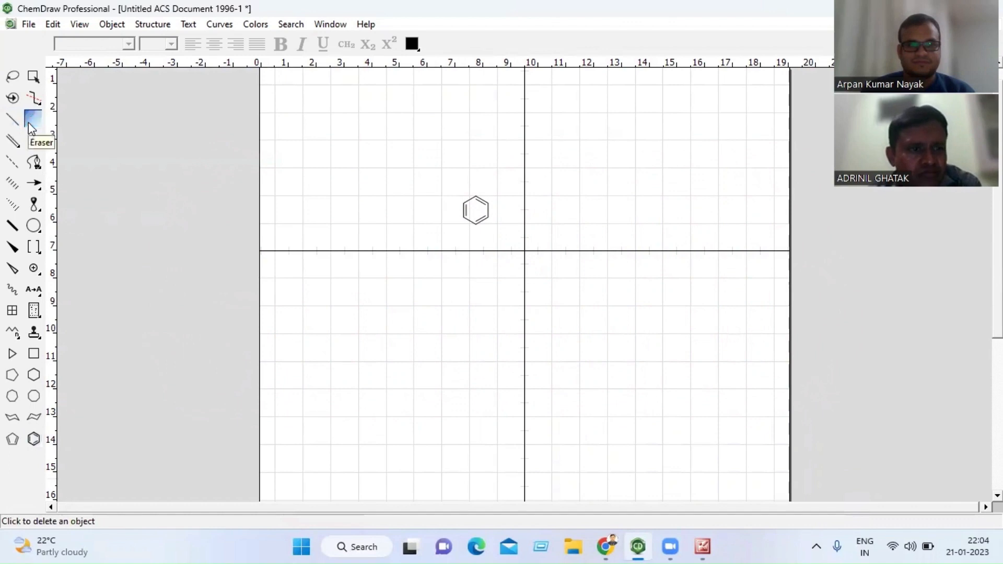
{"action": "left_click", "coordinate": [9, 77]}
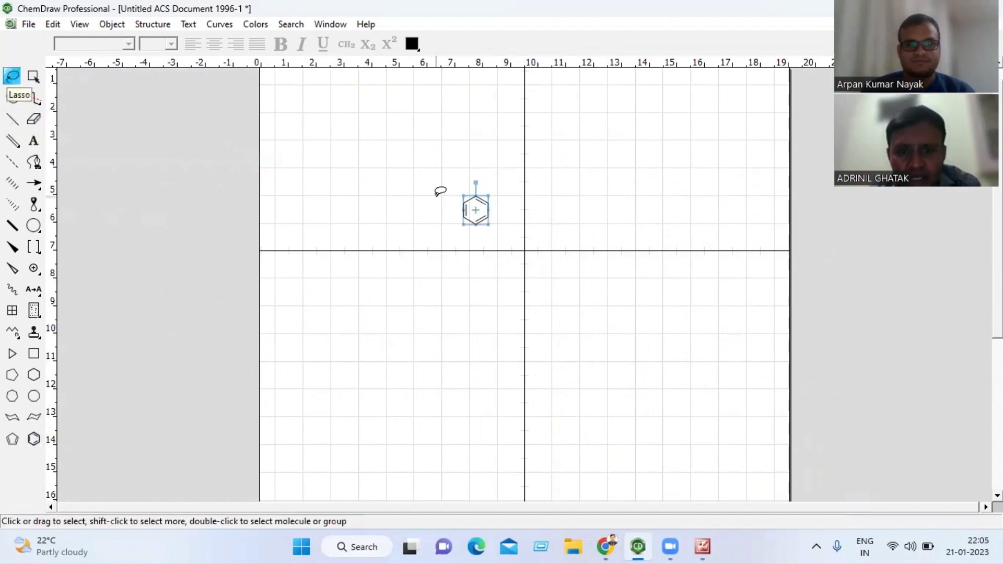
{"action": "key", "text": "Delete"}
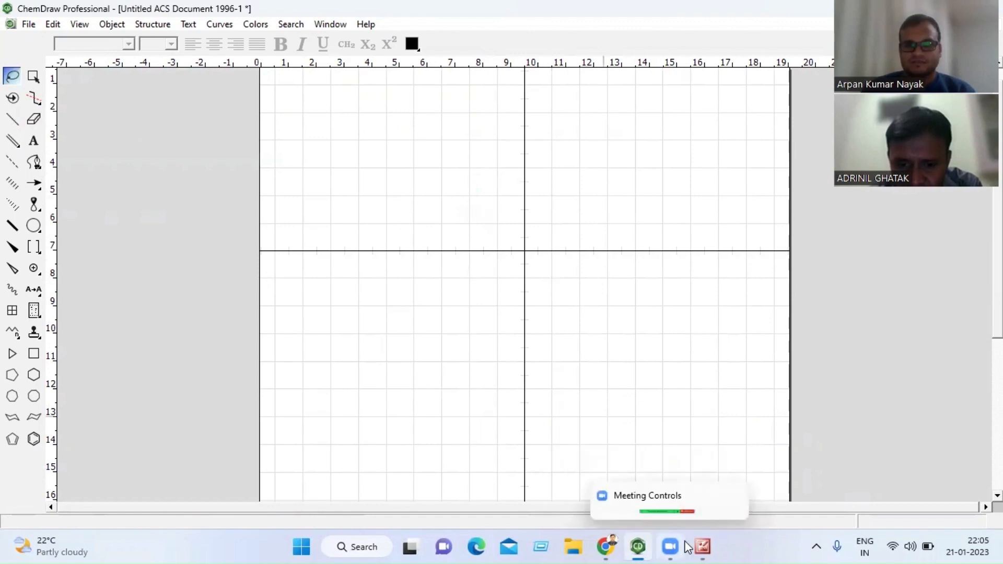
- Find structure 53 on page 16 of 2008review.pdf in Adobe Acrobat Pro, select its area and take a snapshot of it
{"action": "mouse_move", "coordinate": [706, 548]}
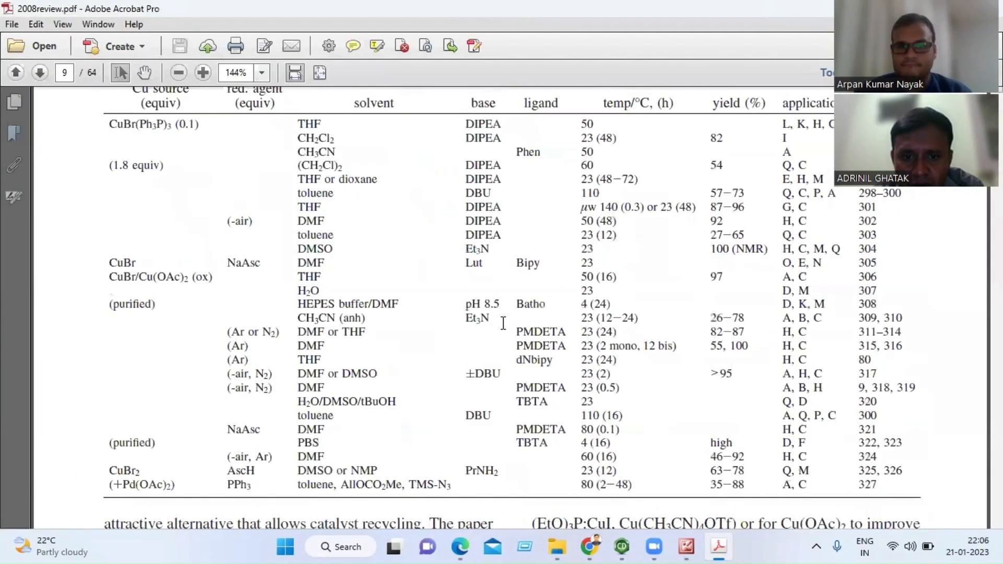
{"action": "scroll", "coordinate": [502, 323], "scroll_direction": "down", "scroll_amount": 10}
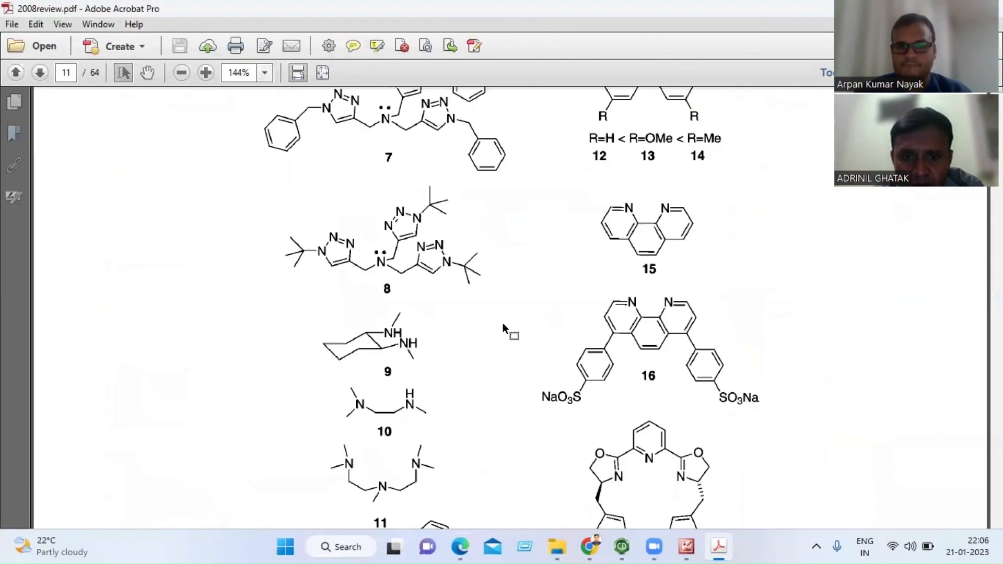
{"action": "scroll", "coordinate": [502, 323], "scroll_direction": "down", "scroll_amount": 15}
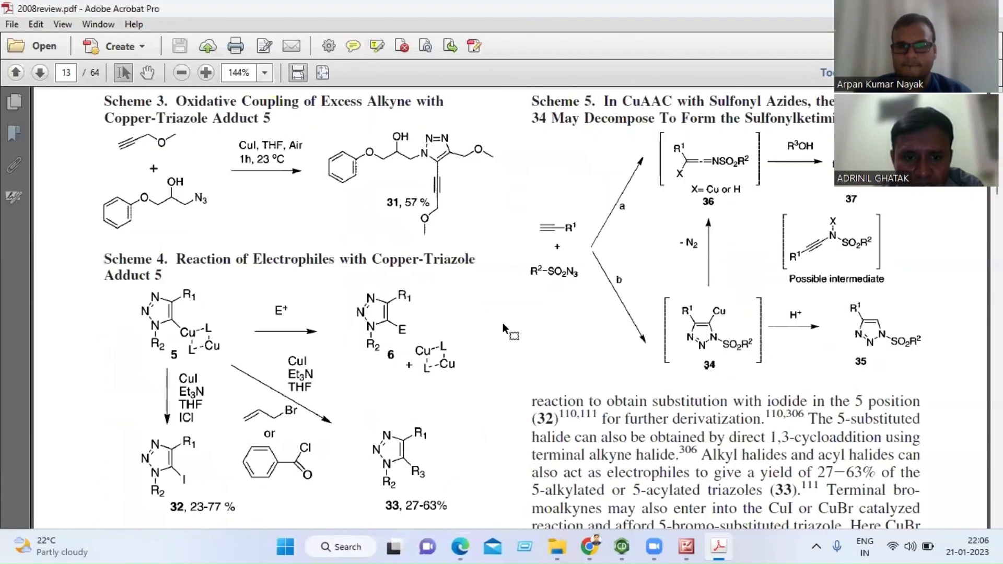
{"action": "scroll", "coordinate": [503, 323], "scroll_direction": "down", "scroll_amount": 15}
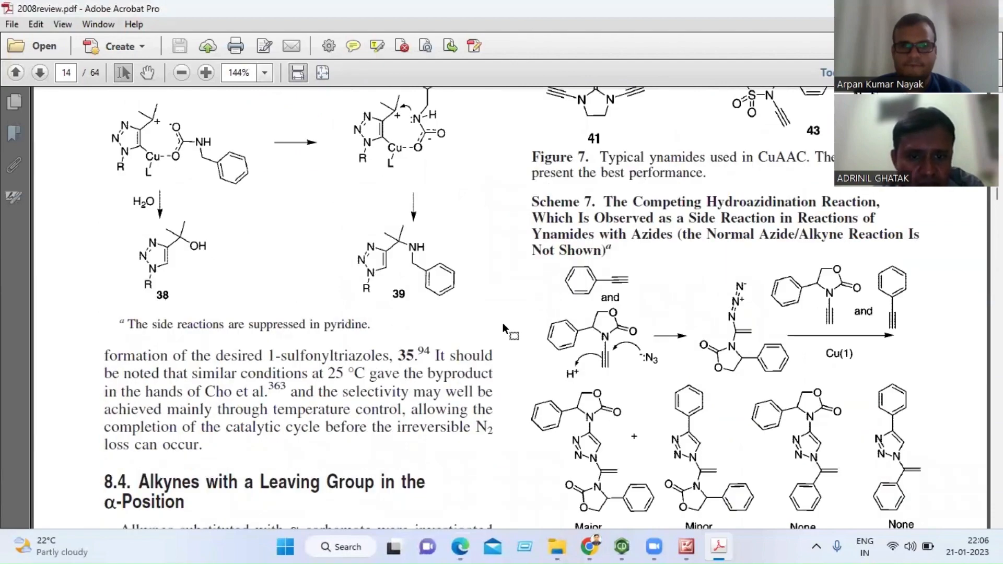
{"action": "scroll", "coordinate": [503, 323], "scroll_direction": "down", "scroll_amount": 15}
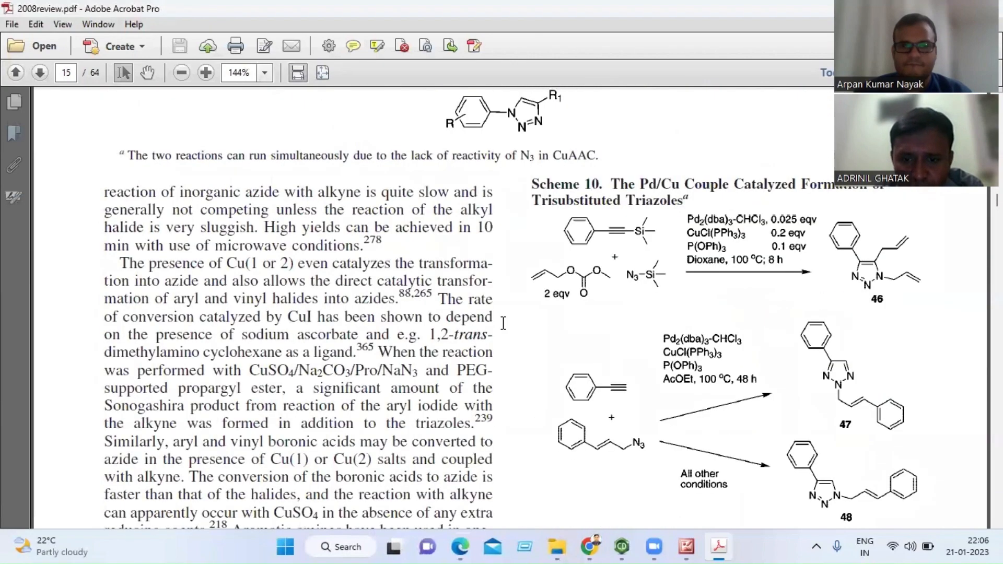
{"action": "scroll", "coordinate": [503, 323], "scroll_direction": "down", "scroll_amount": 15}
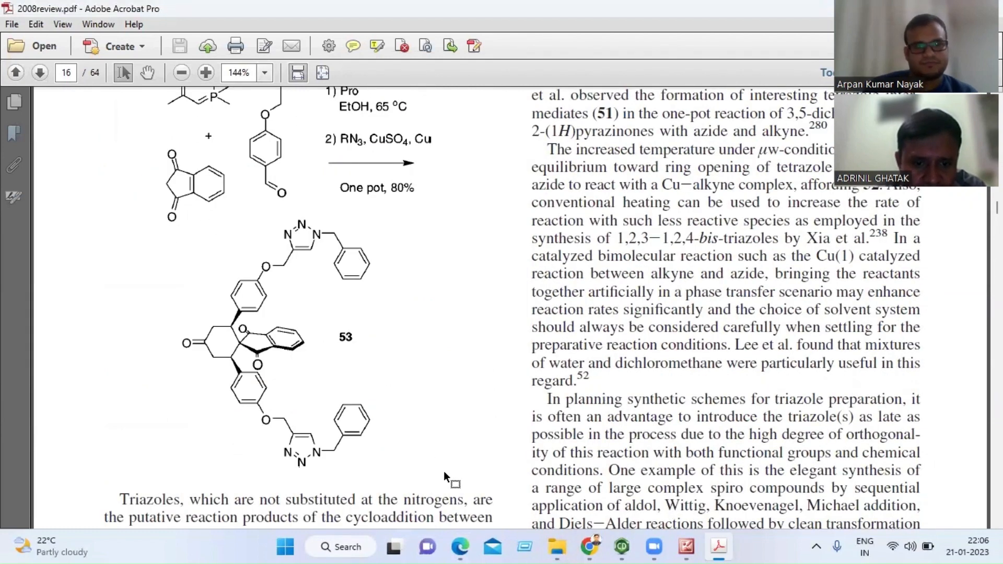
{"action": "left_click_drag", "start_coordinate": [444, 471], "coordinate": [174, 214]}
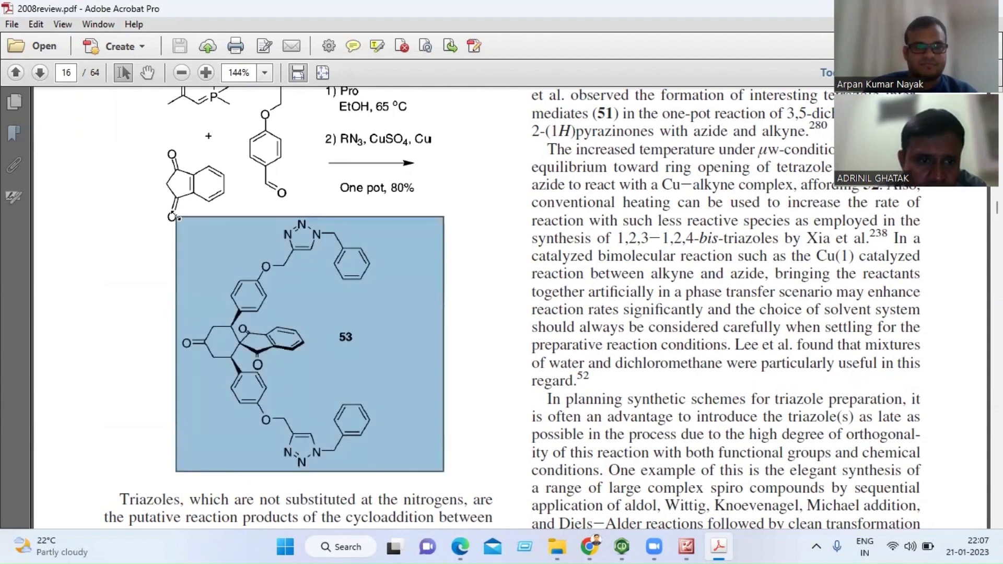
{"action": "right_click", "coordinate": [212, 245]}
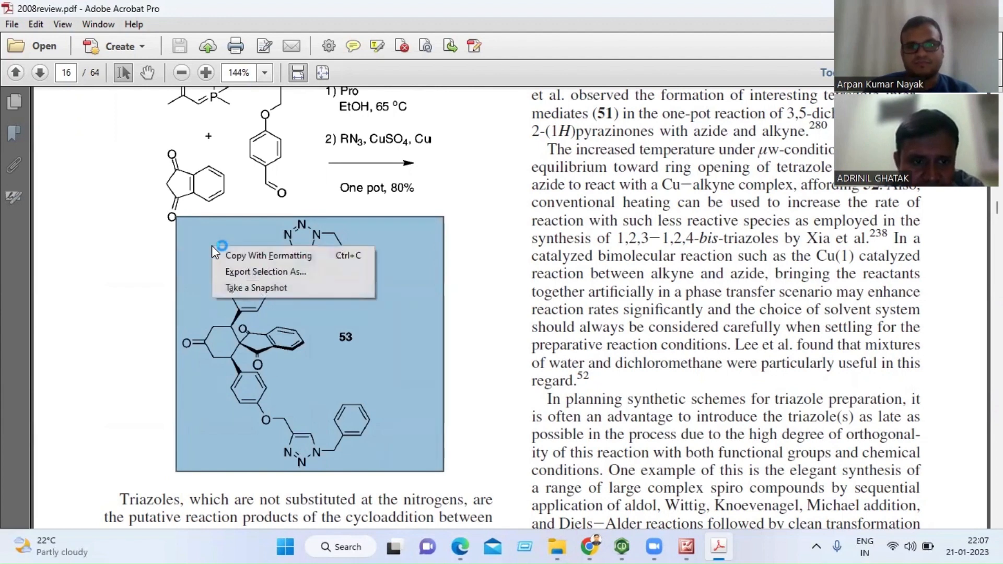
{"action": "left_click", "coordinate": [249, 288]}
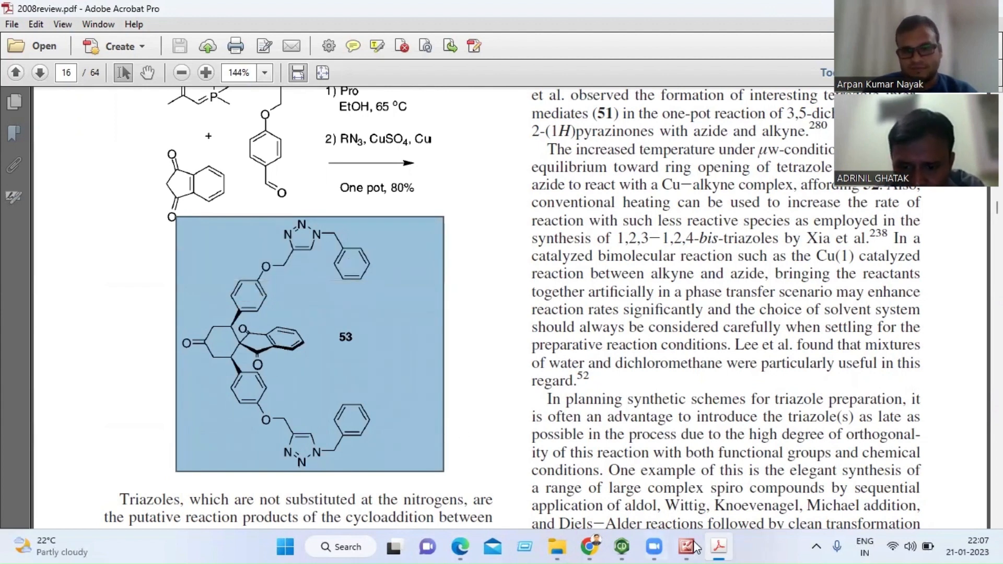
- Switch to the ChemDraw document and set its page to landscape orientation with Legal paper size
{"action": "mouse_move", "coordinate": [696, 548]}
{"action": "left_click", "coordinate": [621, 546]}
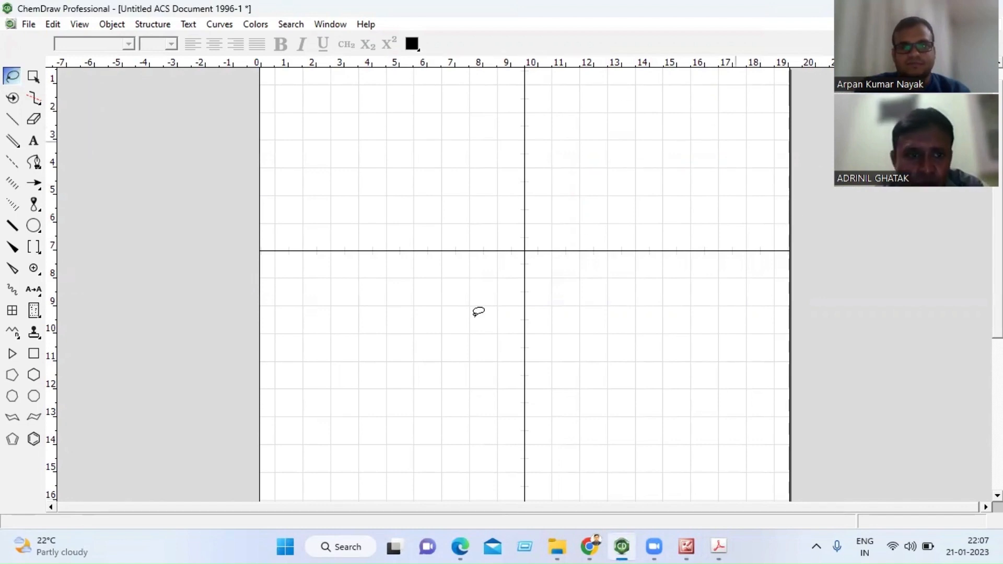
{"action": "left_click", "coordinate": [27, 26]}
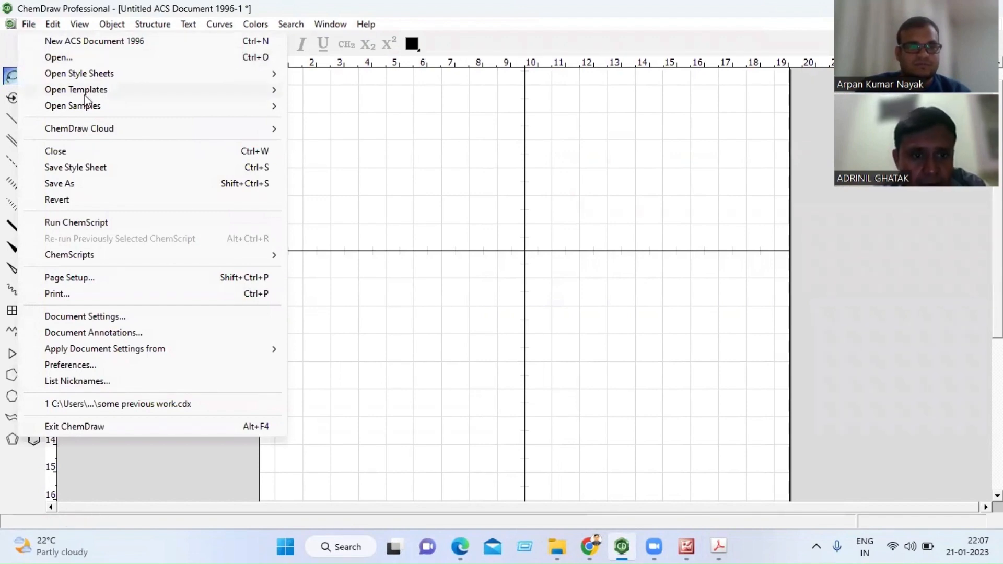
{"action": "left_click", "coordinate": [73, 277]}
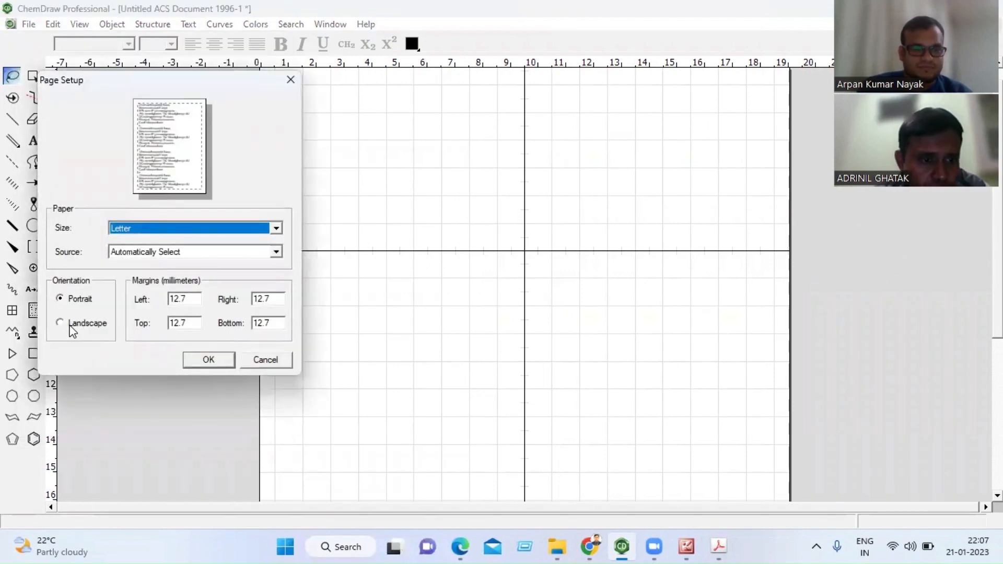
{"action": "left_click", "coordinate": [63, 325]}
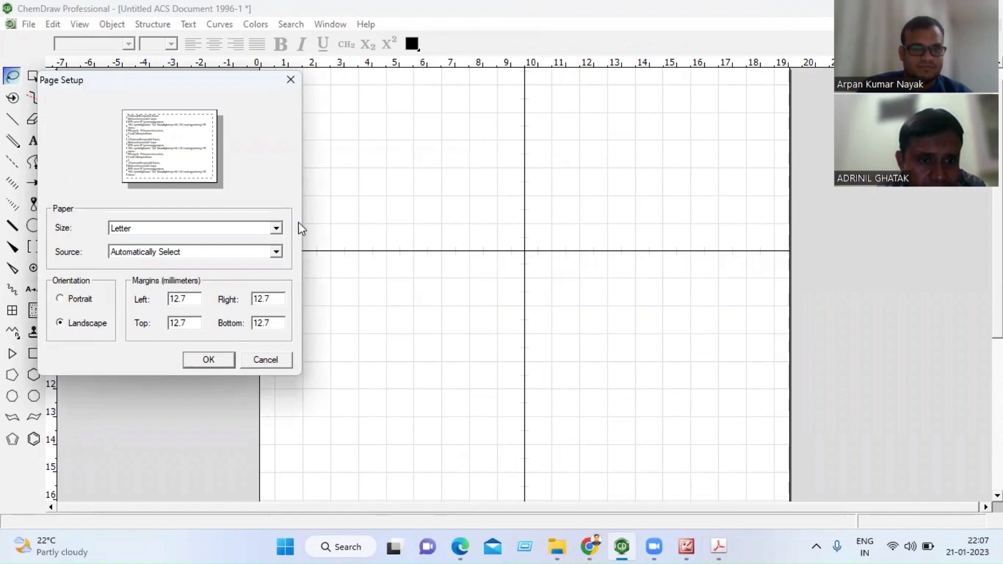
{"action": "left_click", "coordinate": [277, 228]}
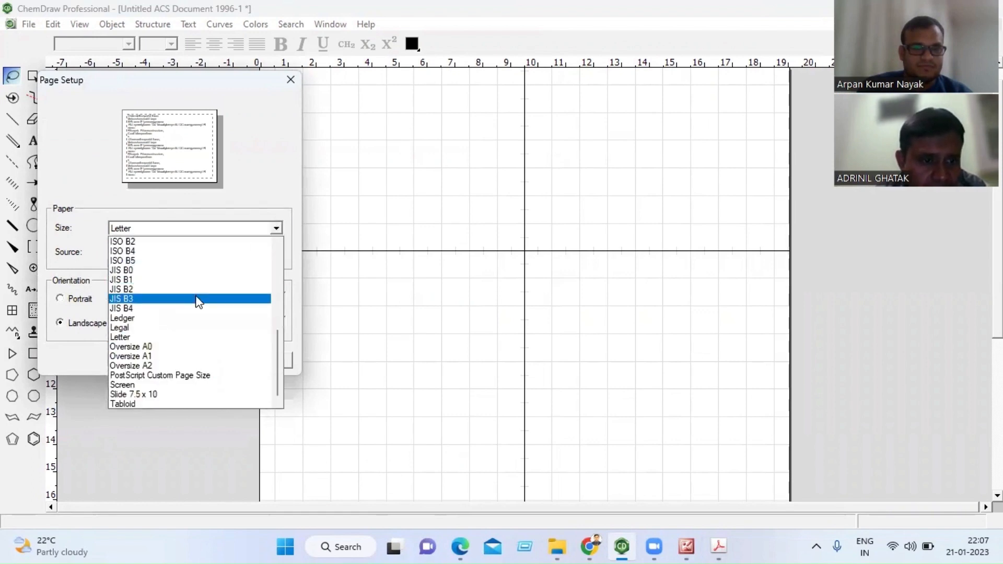
{"action": "left_click", "coordinate": [176, 328]}
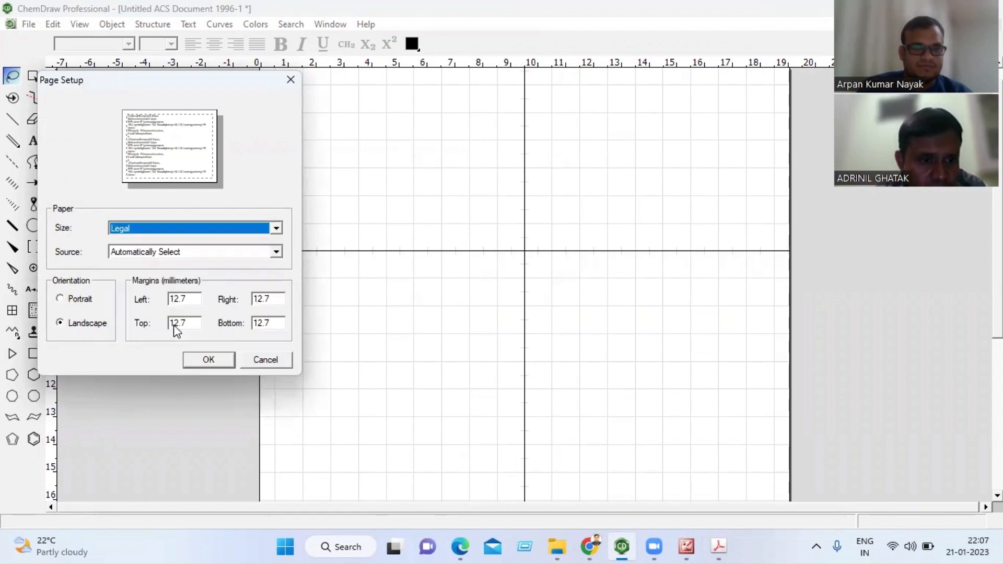
{"action": "left_click", "coordinate": [222, 362]}
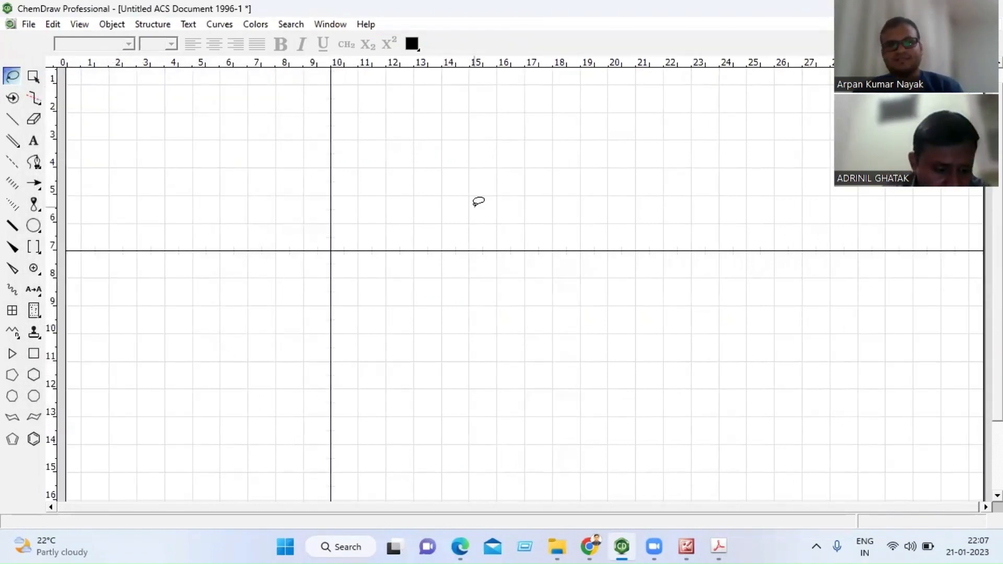
- Paste the snapshot of structure 53 and move it to the page's upper left corner as a drawing reference
{"action": "key", "text": "ctrl+v"}
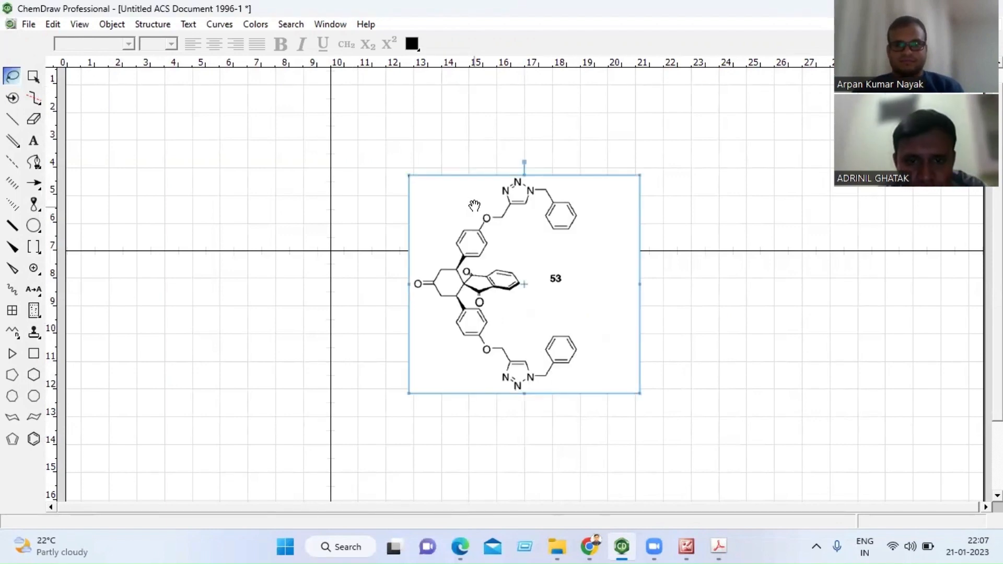
{"action": "left_click_drag", "start_coordinate": [473, 205], "coordinate": [185, 121]}
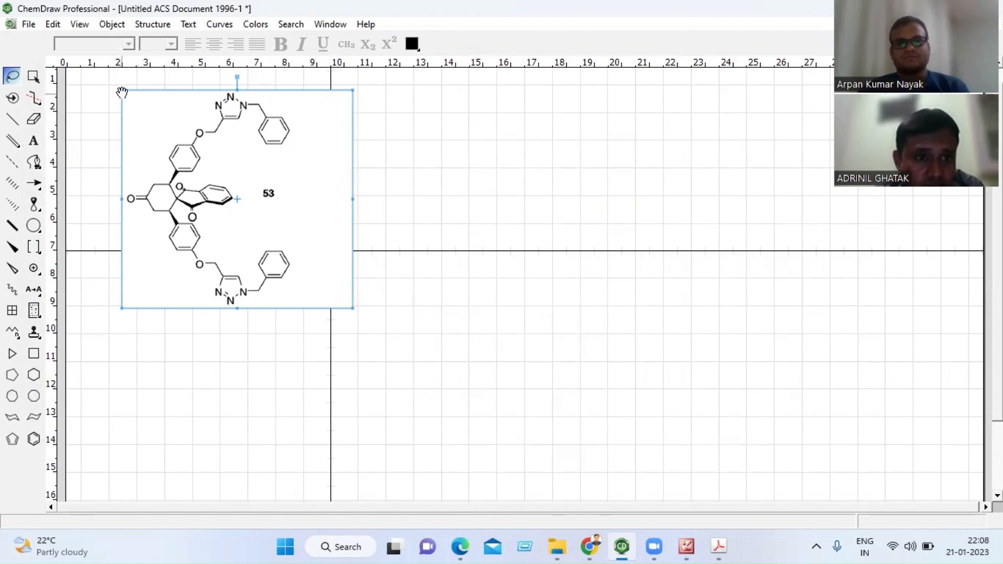
{"action": "left_click_drag", "start_coordinate": [141, 125], "coordinate": [120, 117]}
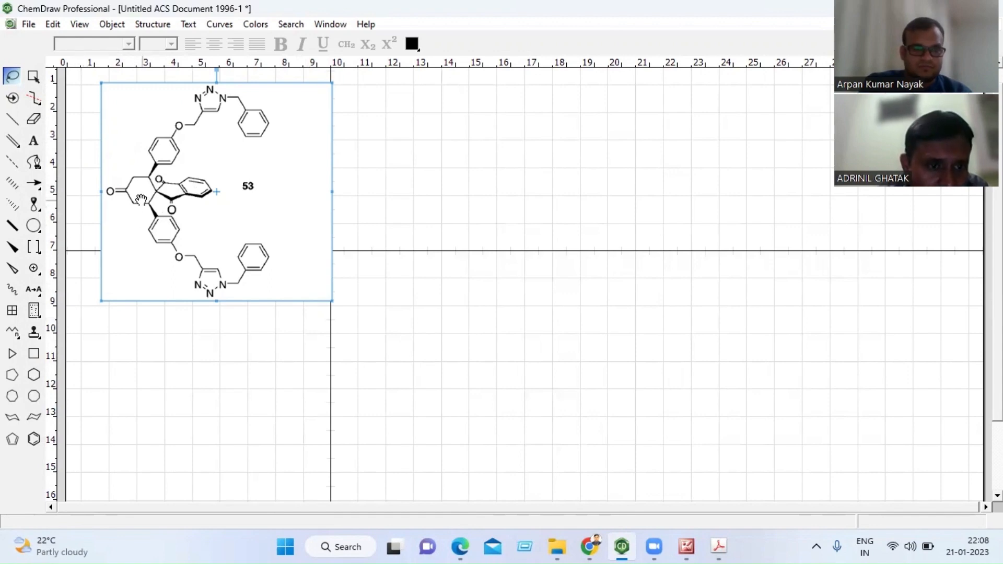
- Draw a cyclohexane ring to the right of the pasted structure and rotate it so one vertex points left
{"action": "left_click", "coordinate": [34, 375]}
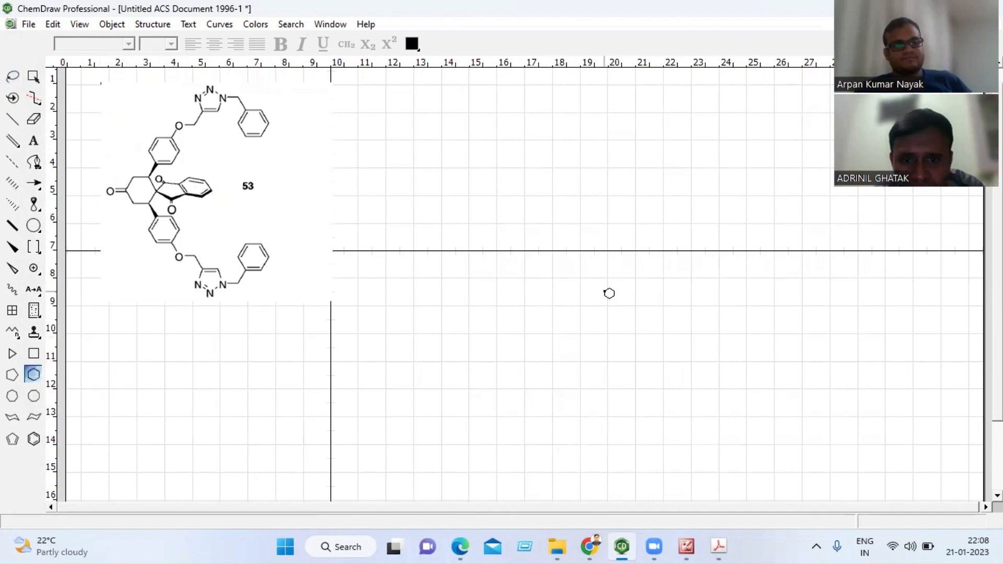
{"action": "left_click", "coordinate": [584, 281]}
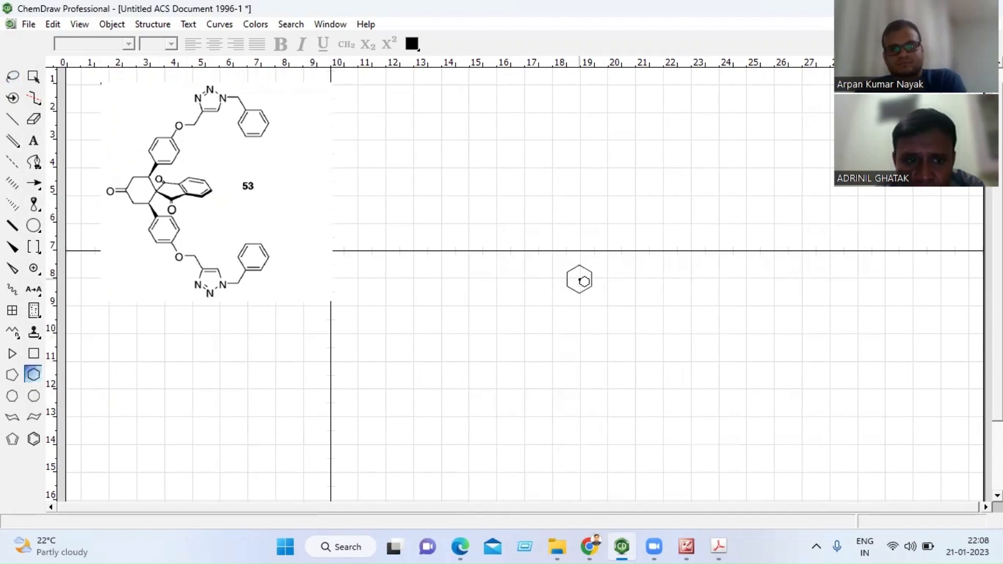
{"action": "left_click", "coordinate": [12, 76]}
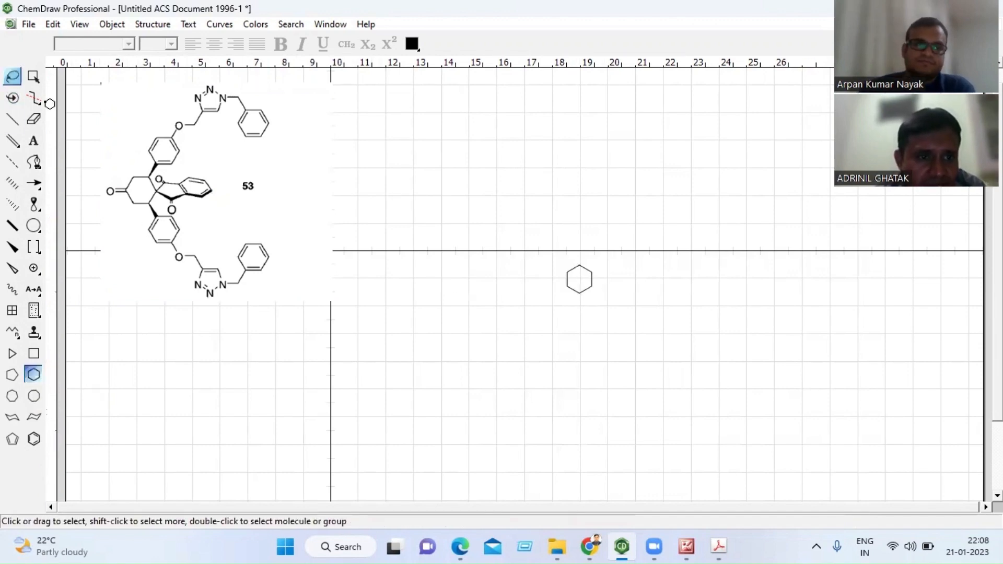
{"action": "left_click", "coordinate": [13, 75]}
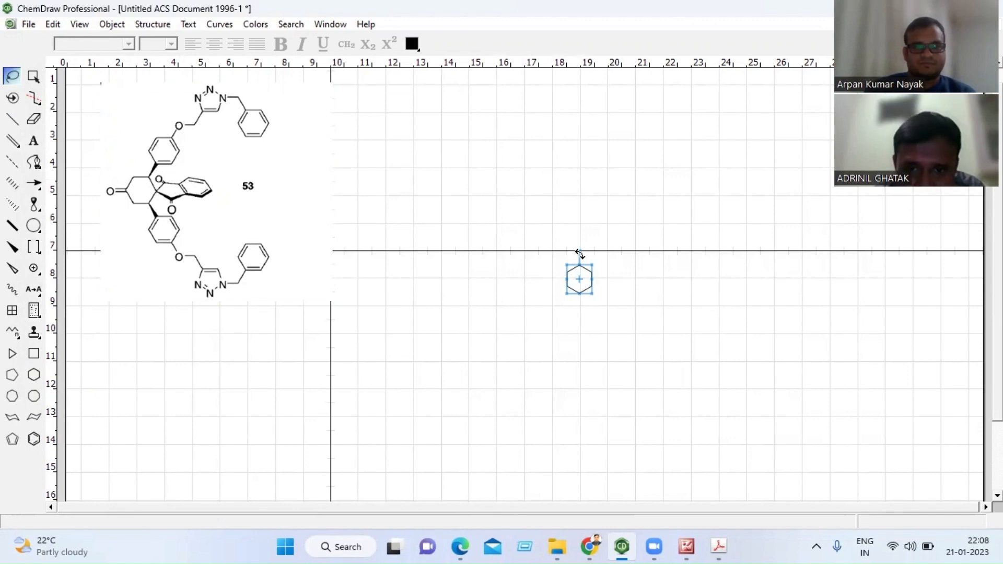
{"action": "left_click_drag", "start_coordinate": [580, 253], "coordinate": [555, 275]}
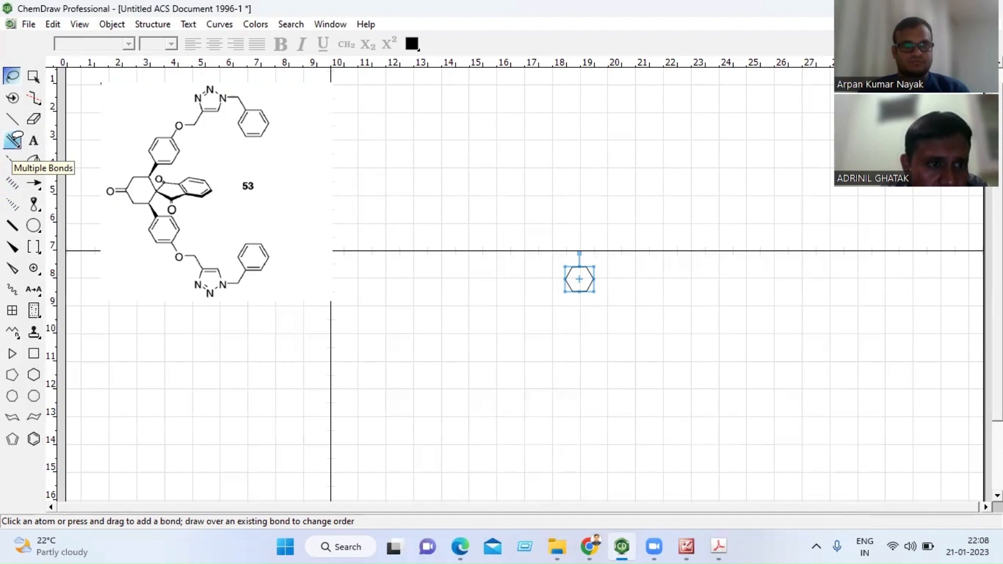
- Add a double bond at the ring's left vertex and label its end O to form the ketone
{"action": "left_click", "coordinate": [12, 140]}
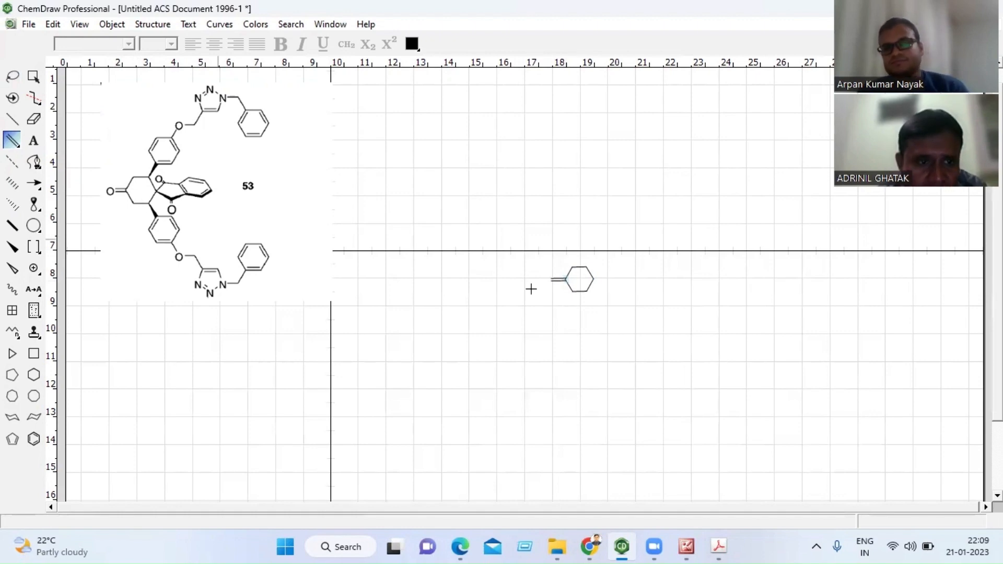
{"action": "left_click", "coordinate": [35, 141]}
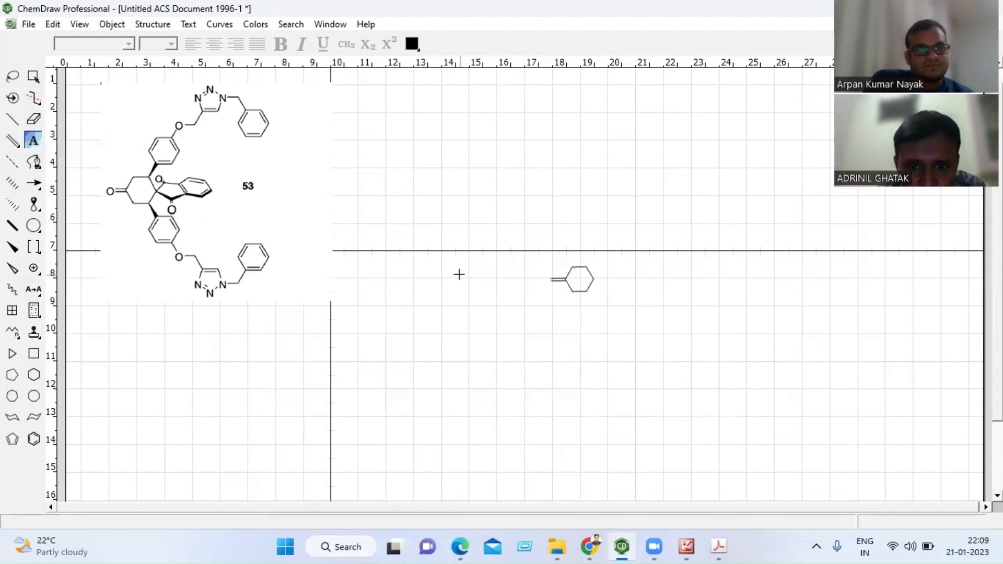
{"action": "left_click", "coordinate": [549, 281]}
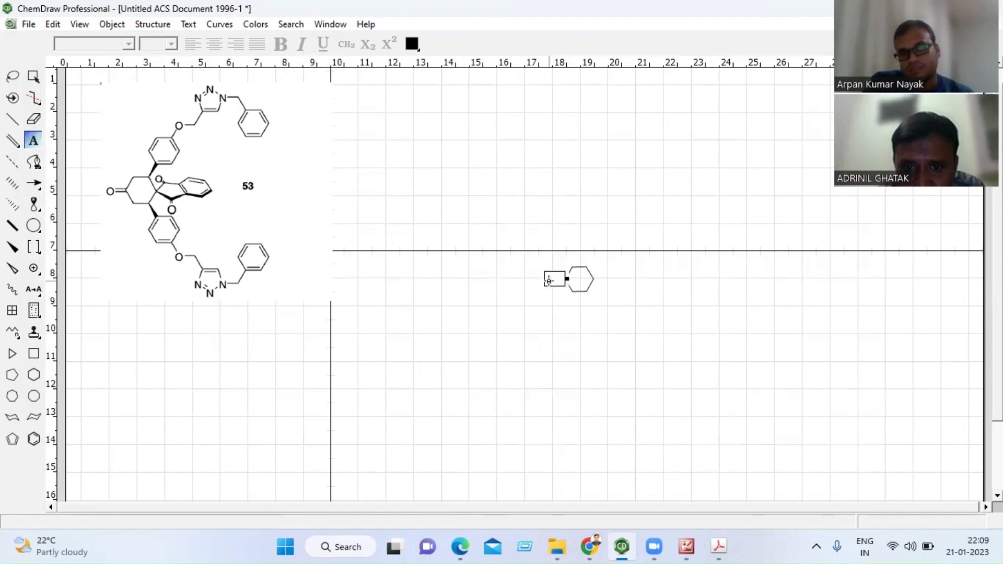
{"action": "type", "text": "Cl"}
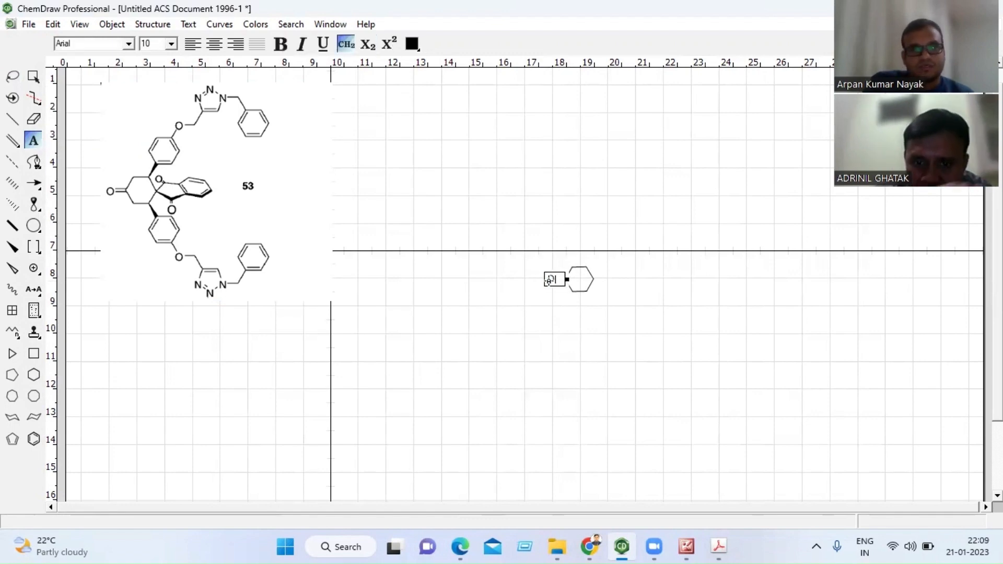
{"action": "left_click", "coordinate": [589, 338]}
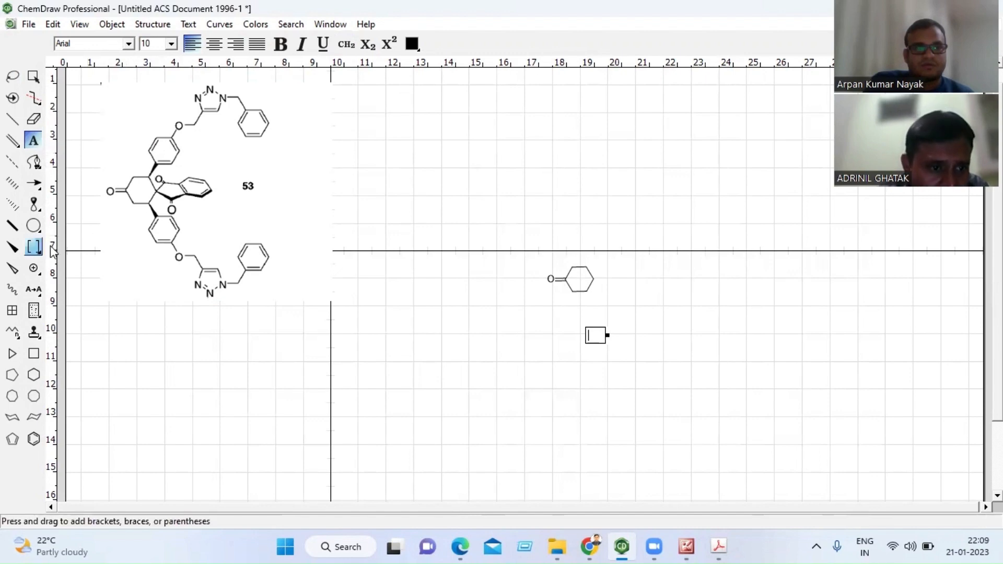
- Add a wedged bond at the cyclohexanone's upper right vertex and attach a benzene ring to its end
{"action": "left_click", "coordinate": [12, 249]}
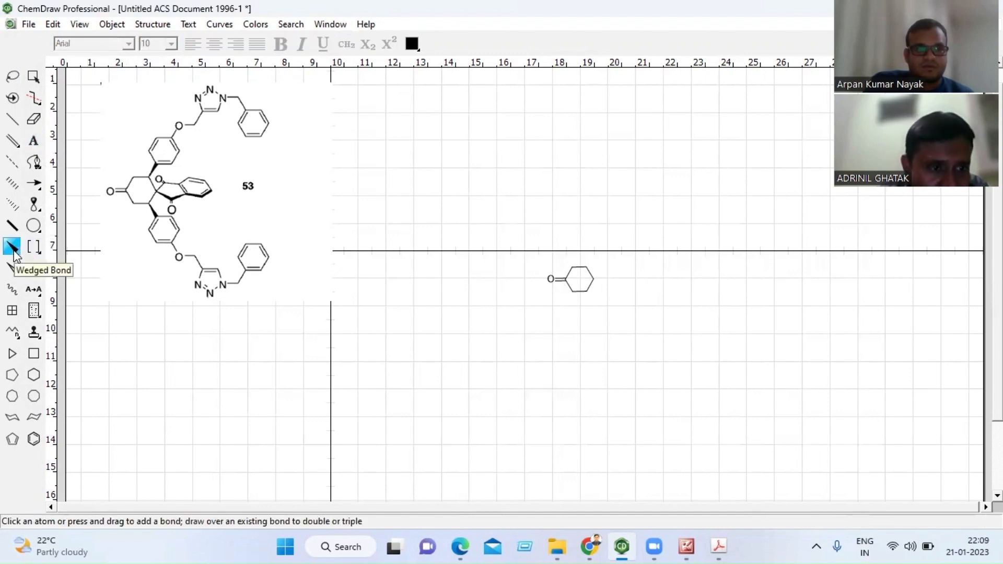
{"action": "left_click", "coordinate": [587, 267]}
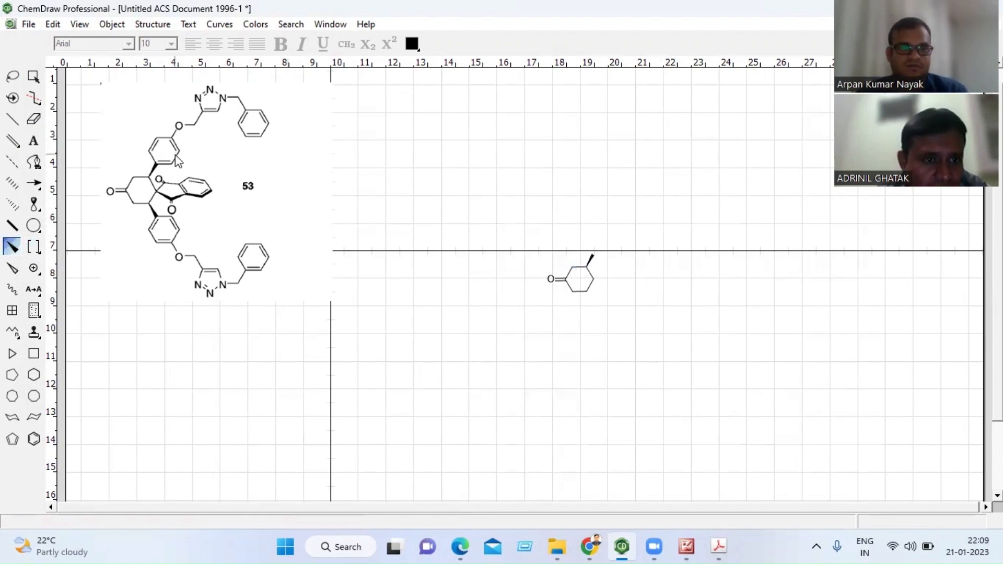
{"action": "left_click", "coordinate": [33, 441]}
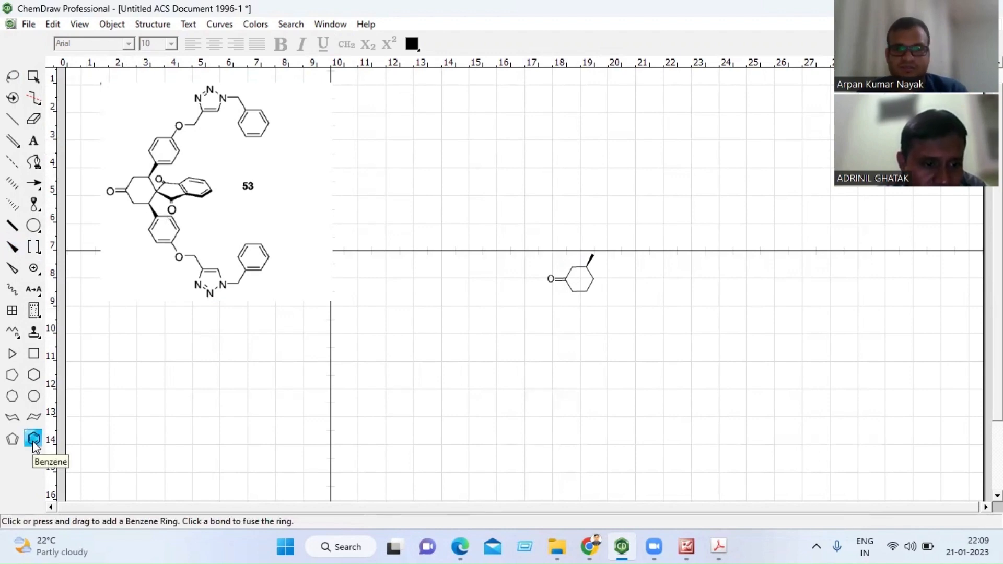
{"action": "left_click", "coordinate": [596, 257]}
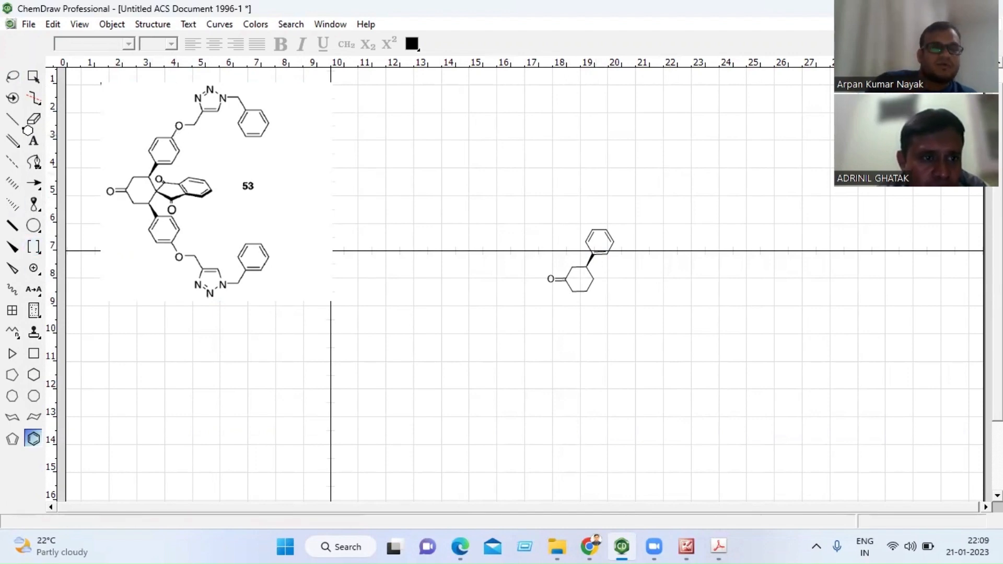
- Add a solid bond at the benzene ring's para position and label its end O
{"action": "left_click", "coordinate": [13, 121]}
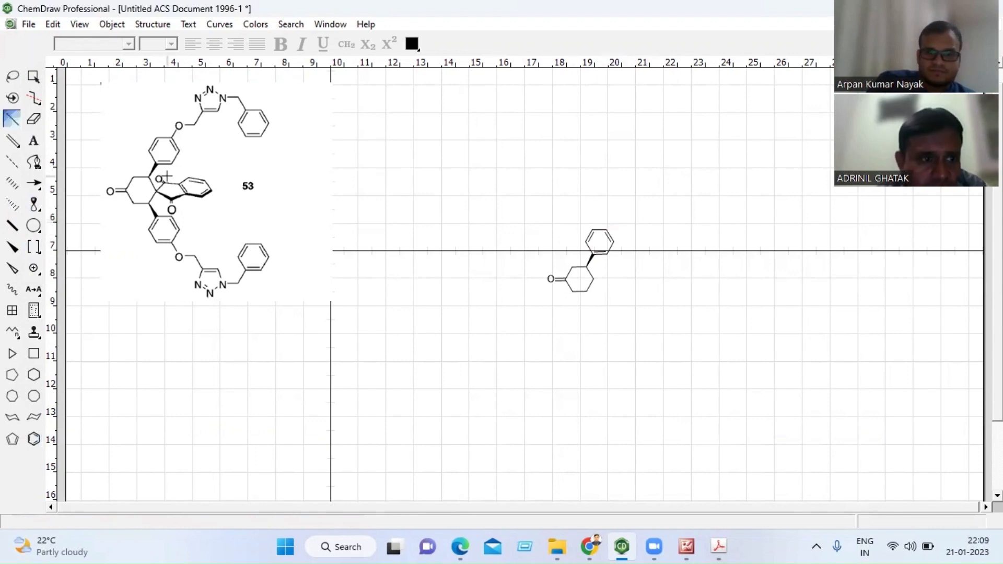
{"action": "left_click", "coordinate": [606, 230]}
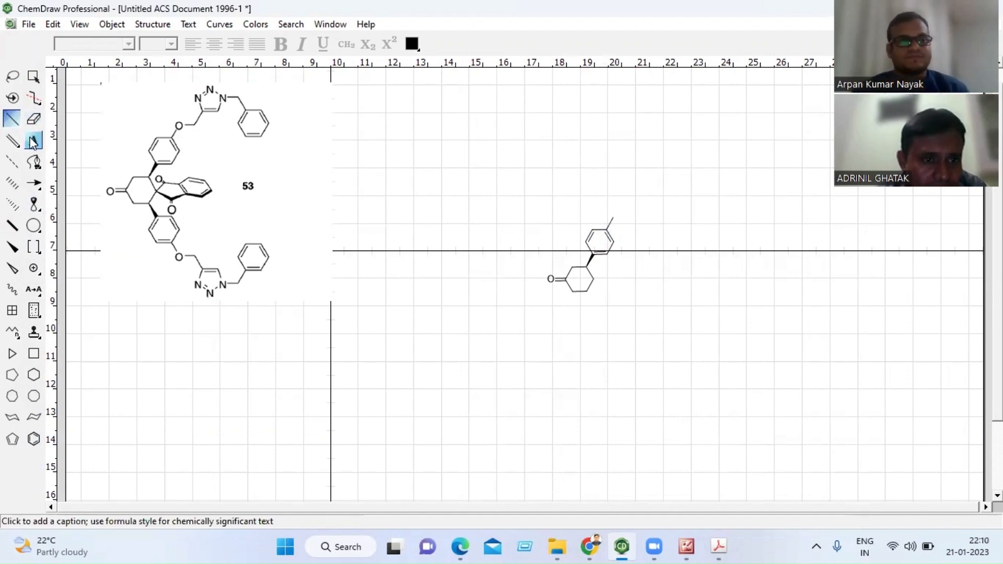
{"action": "left_click", "coordinate": [33, 141]}
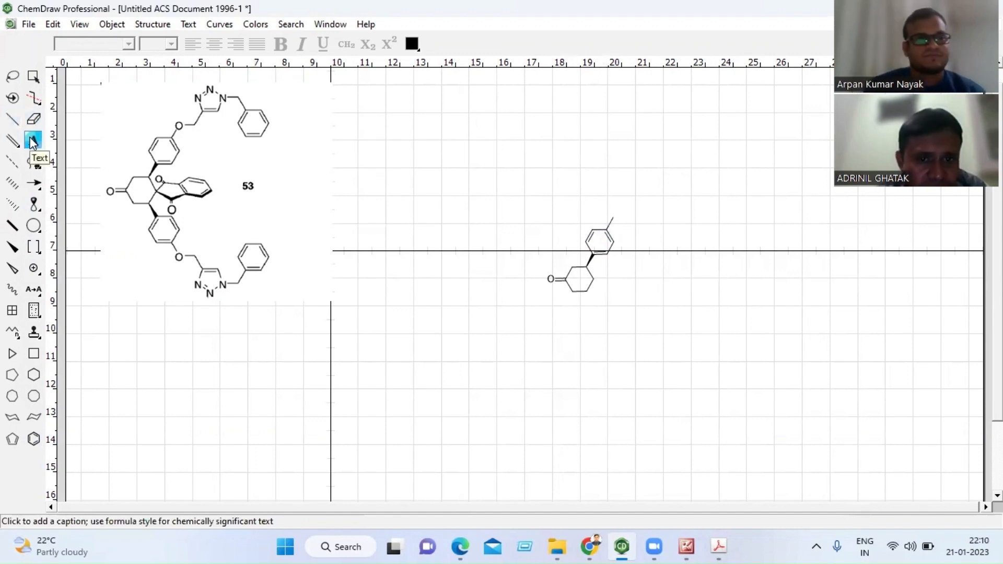
{"action": "left_click", "coordinate": [613, 217]}
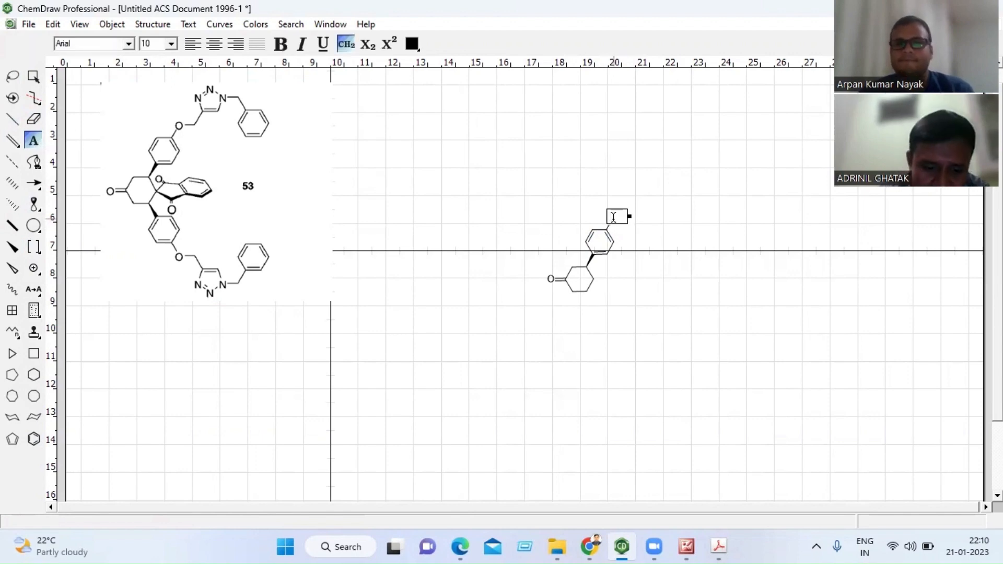
{"action": "type", "text": "O"}
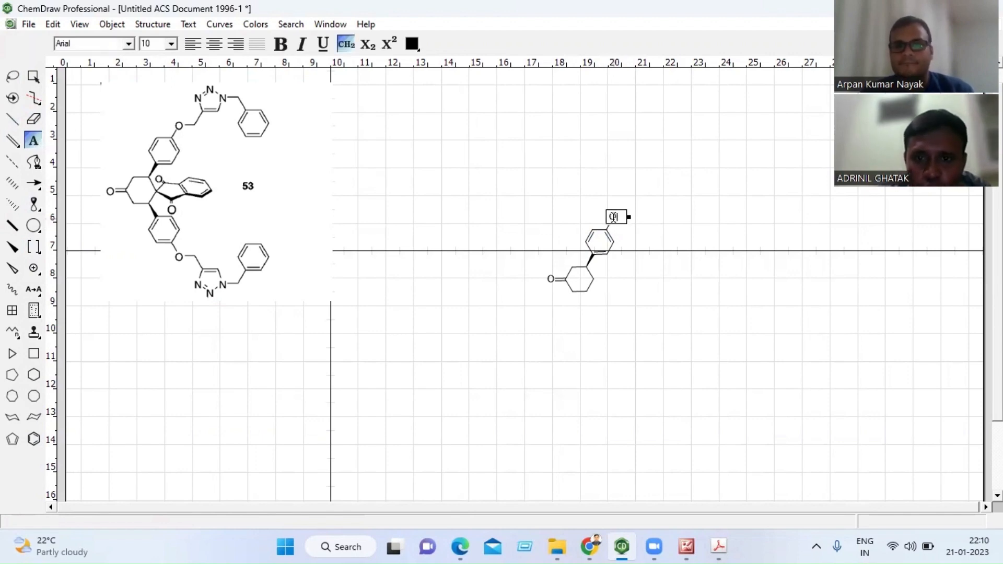
{"action": "left_click", "coordinate": [653, 301]}
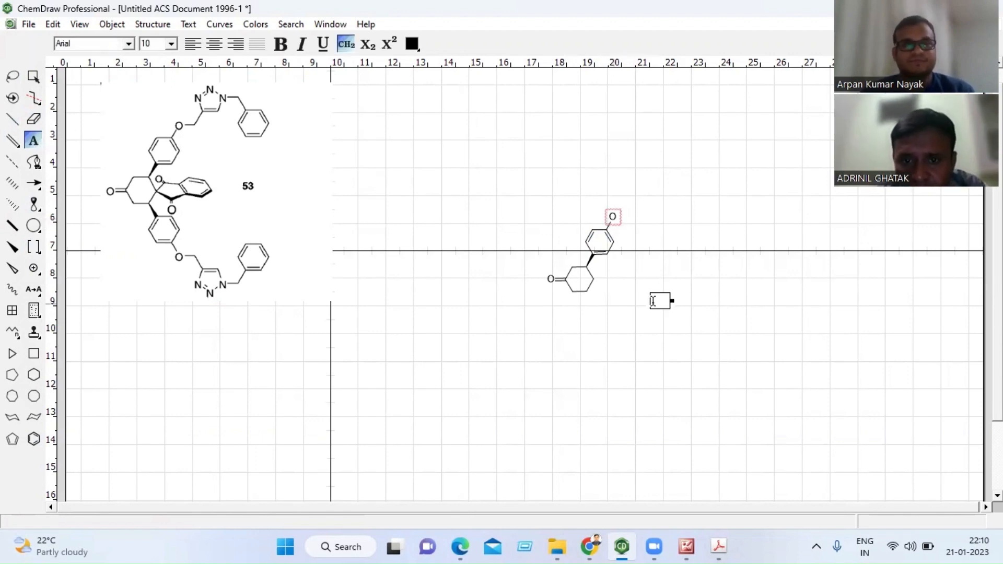
{"action": "left_click", "coordinate": [10, 120]}
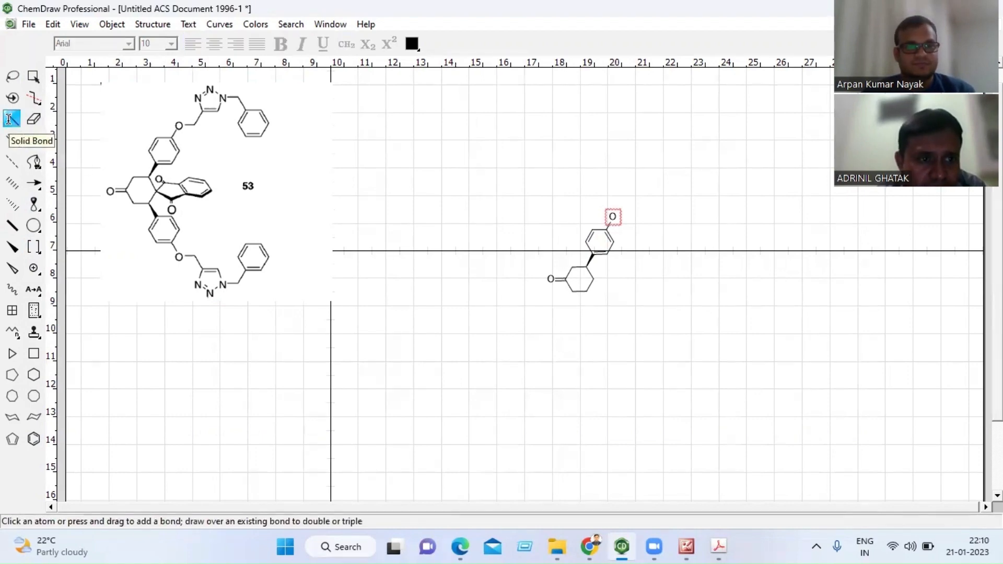
{"action": "left_click", "coordinate": [613, 216]}
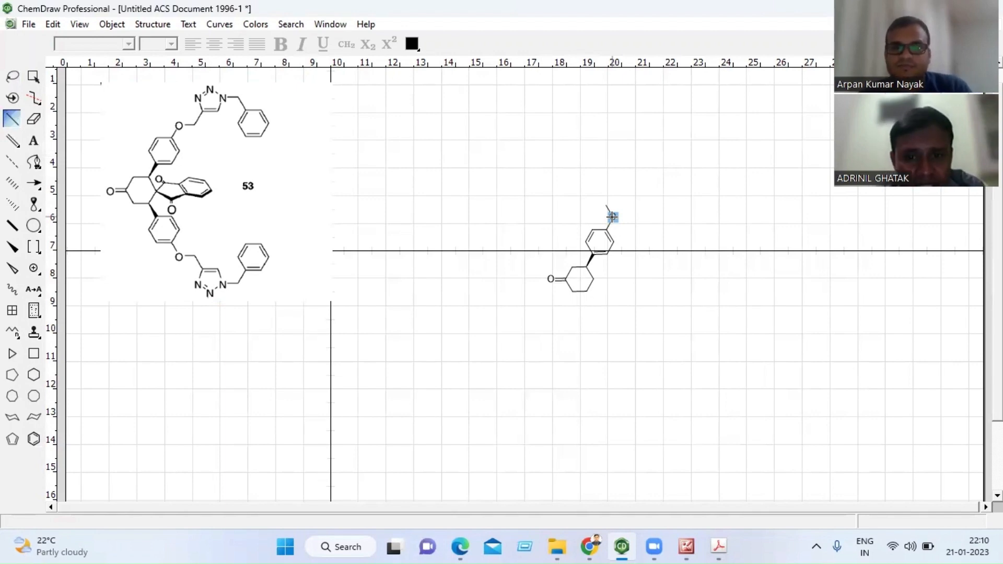
{"action": "key", "text": "o"}
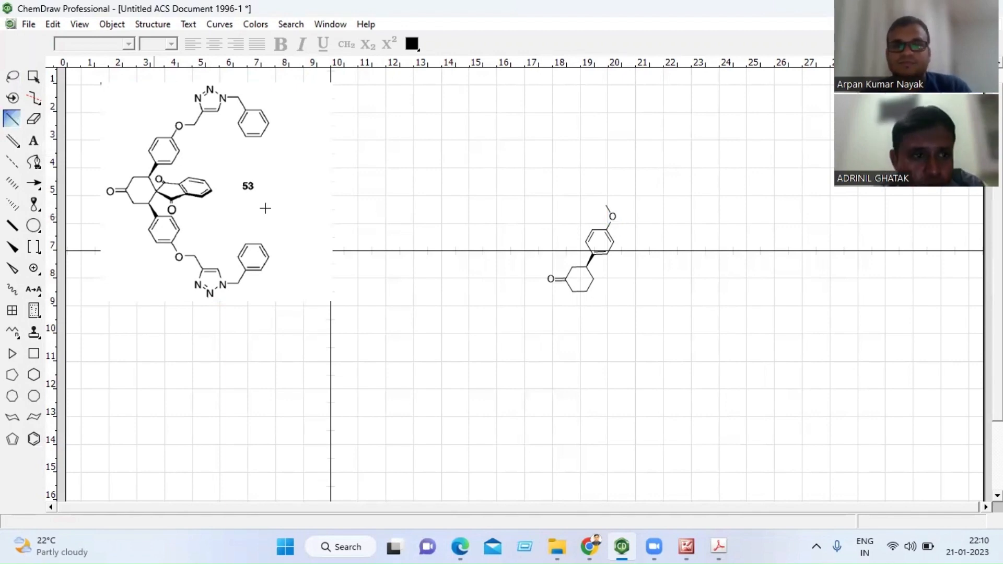
{"action": "left_click", "coordinate": [35, 121]}
{"action": "left_click", "coordinate": [606, 204]}
- Draw a two-bond carbon chain from the phenolic oxygen, running right and then up to the right
{"action": "left_click", "coordinate": [13, 122]}
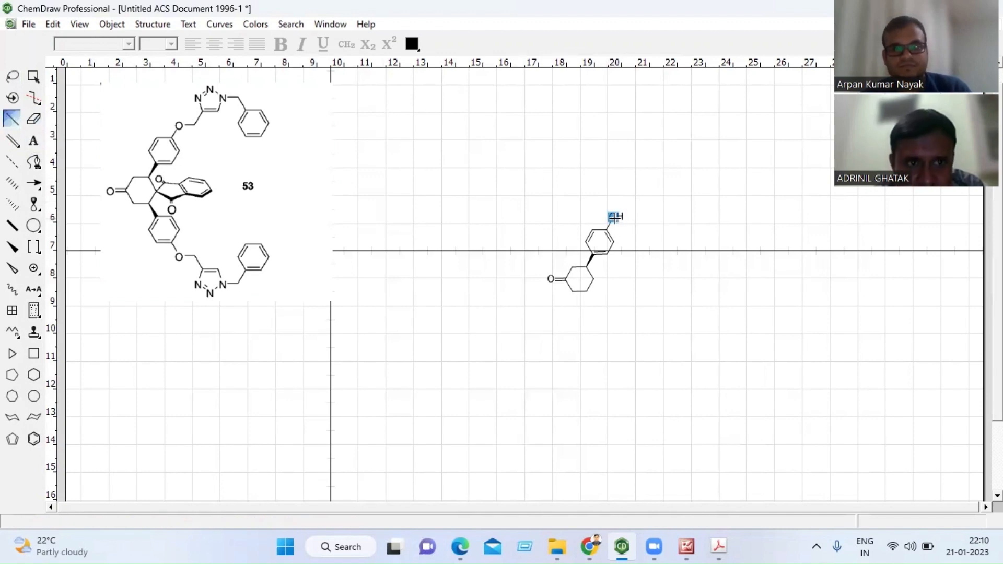
{"action": "left_click_drag", "start_coordinate": [613, 217], "coordinate": [626, 218]}
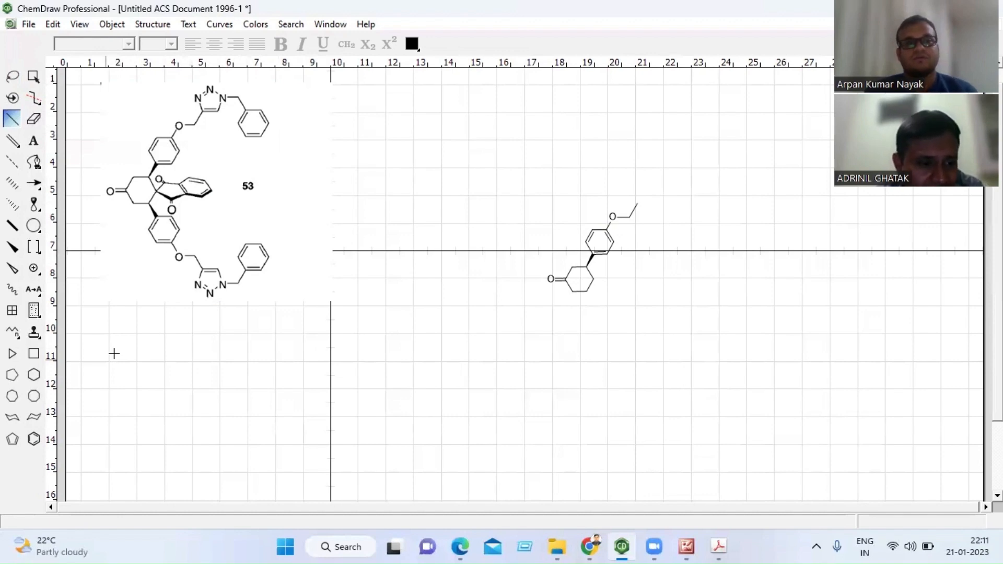
- Attach a cyclopentane ring to the free end of the ether chain and label the ring's left vertex N
{"action": "left_click", "coordinate": [11, 378]}
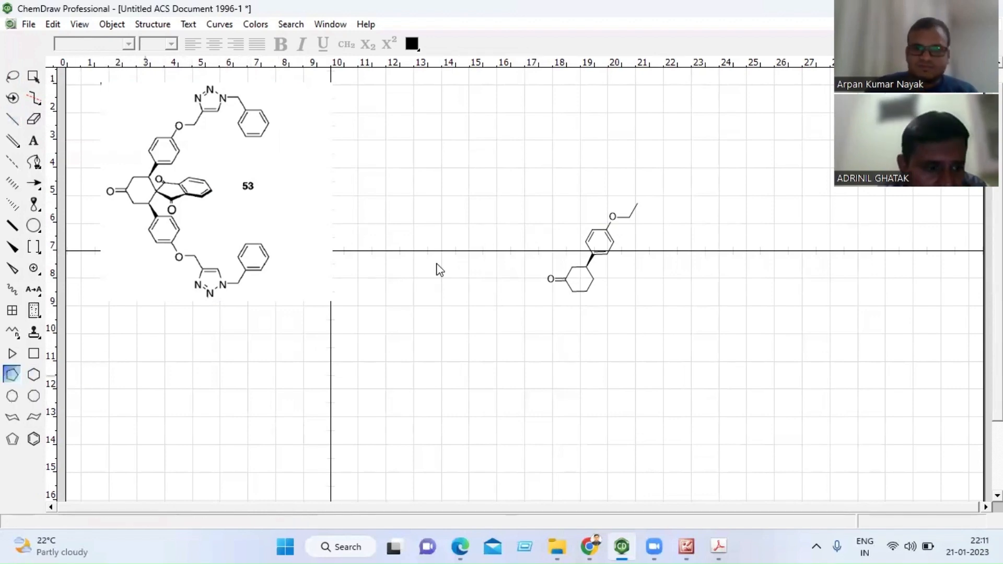
{"action": "left_click", "coordinate": [646, 208]}
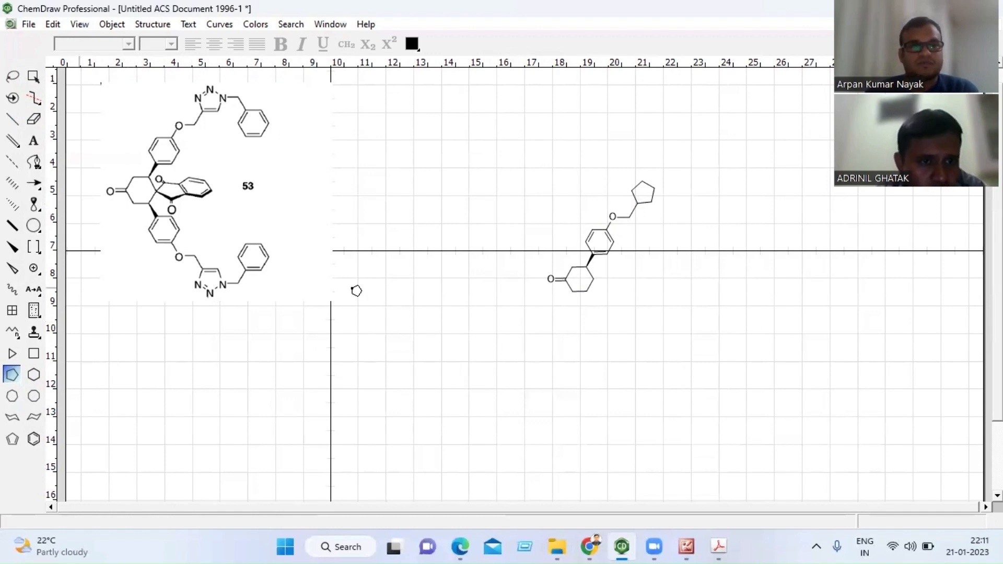
{"action": "left_click", "coordinate": [32, 144]}
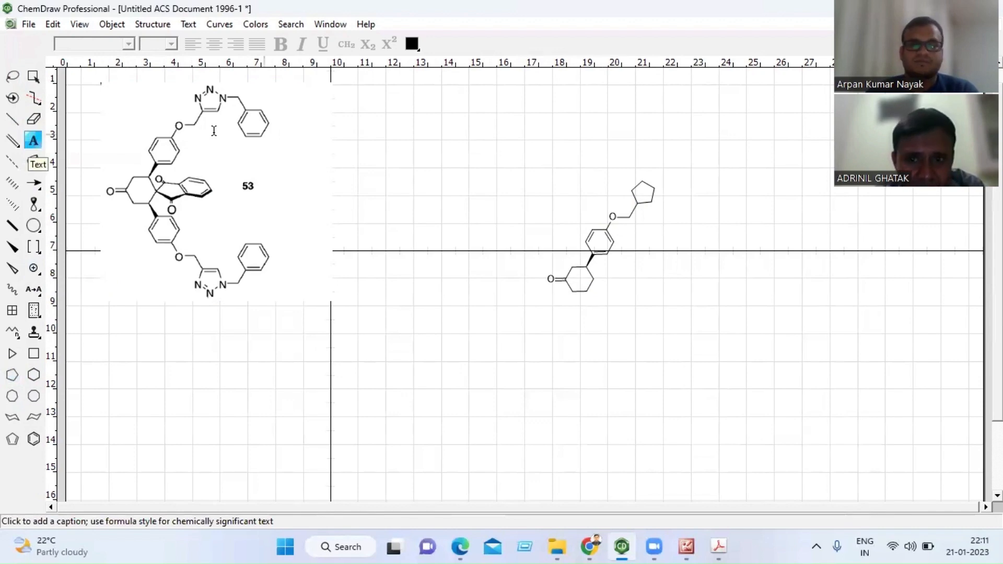
{"action": "left_click", "coordinate": [632, 190]}
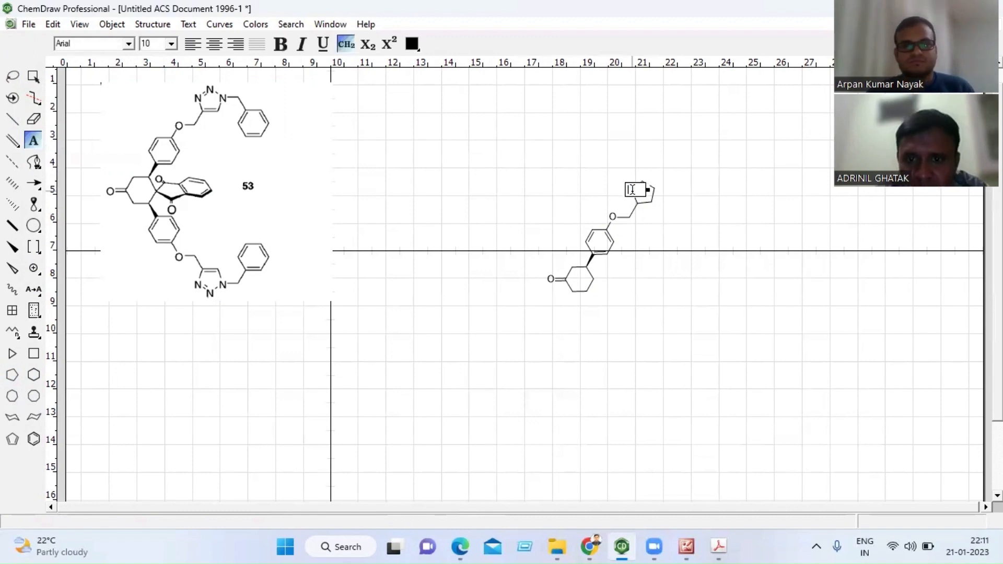
{"action": "type", "text": "N"}
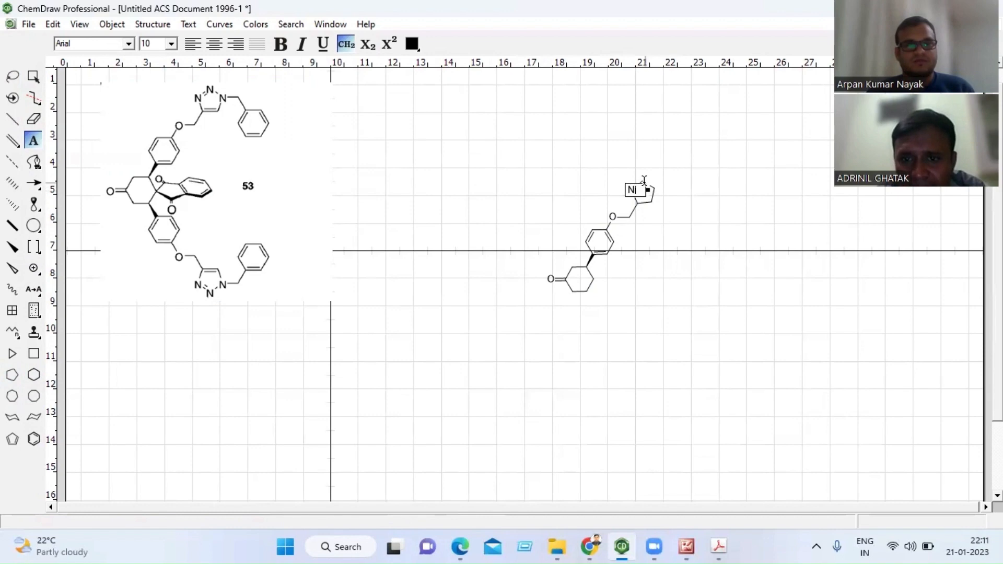
- Label the five-membered ring's top and upper right vertices N to complete the row of three nitrogens
{"action": "left_click", "coordinate": [657, 161]}
{"action": "left_click", "coordinate": [644, 181]}
{"action": "left_click", "coordinate": [663, 181]}
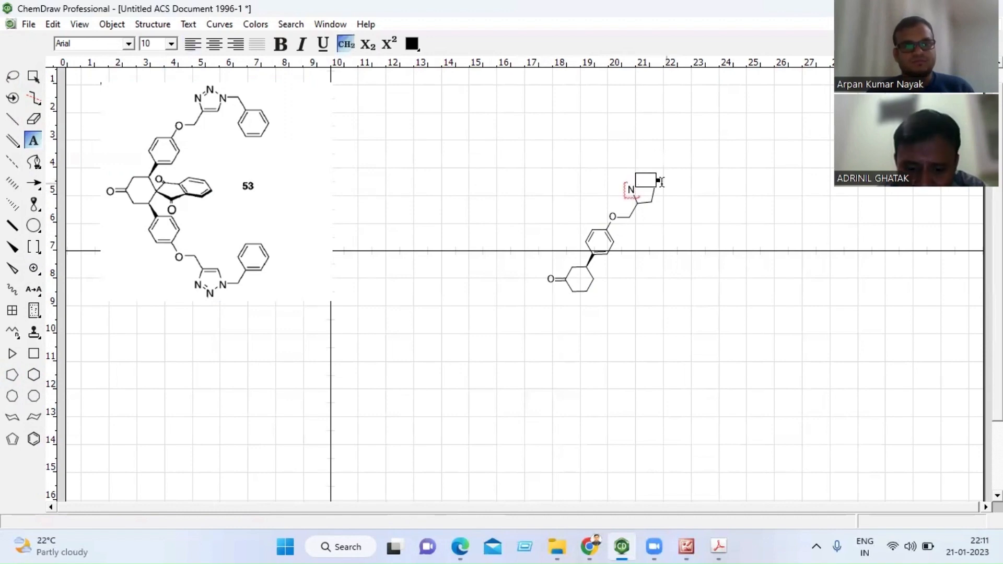
{"action": "type", "text": "N"}
{"action": "left_click", "coordinate": [671, 189]}
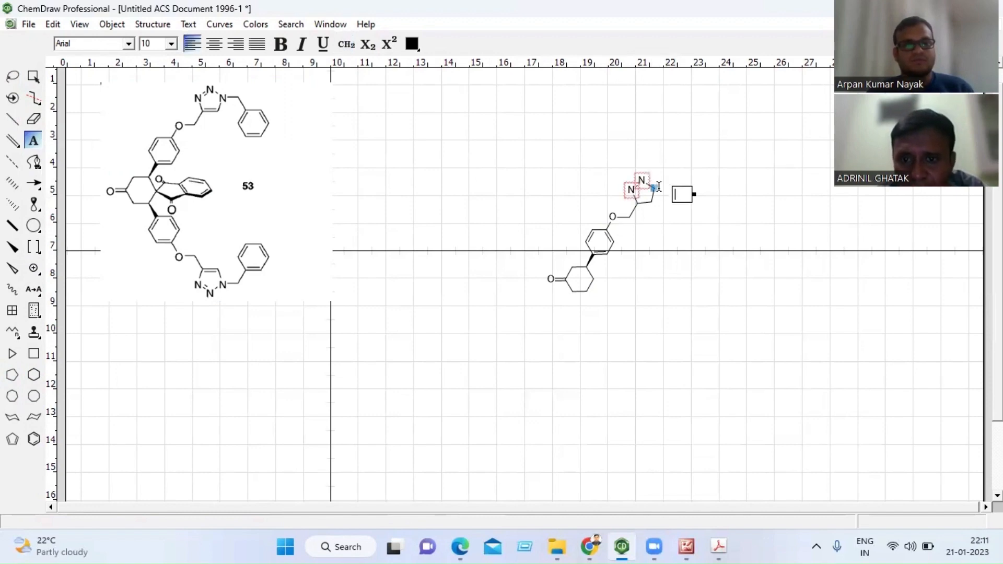
{"action": "left_click", "coordinate": [653, 185]}
{"action": "type", "text": "N"}
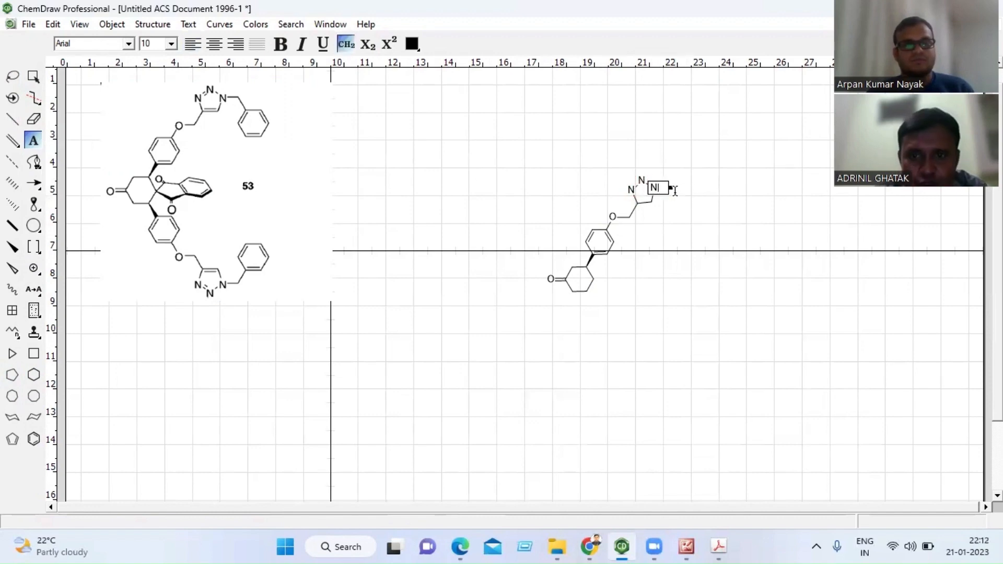
{"action": "left_click", "coordinate": [664, 263]}
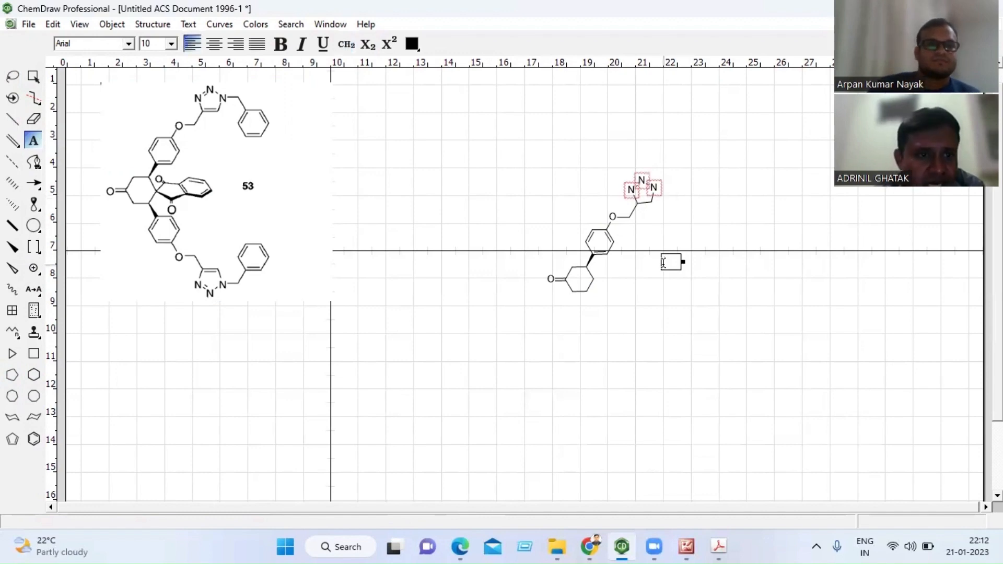
- Make the carbon–carbon bond at the ring's base double, and enlarge and rotate the ring slightly to sit upright
{"action": "left_click", "coordinate": [5, 116]}
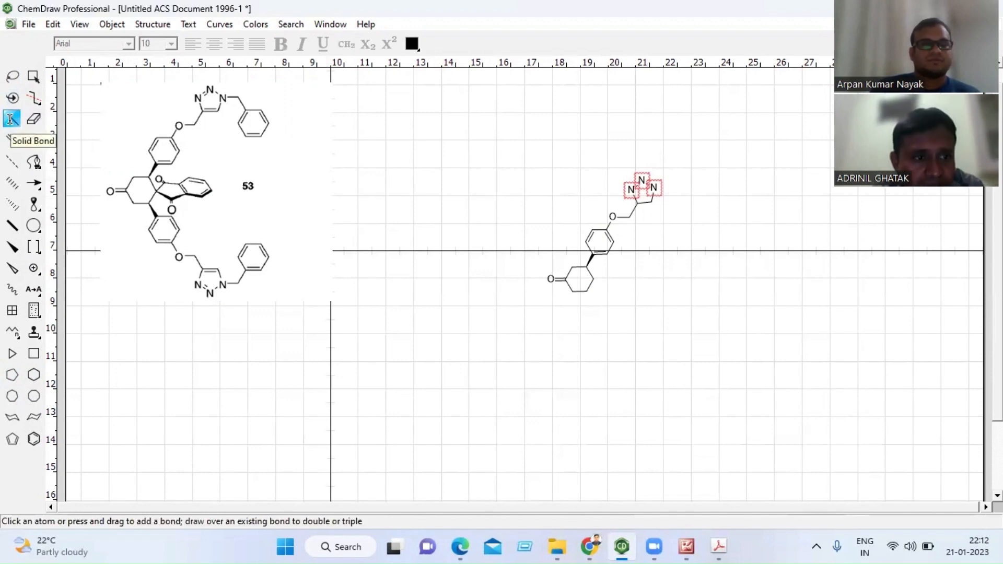
{"action": "left_click", "coordinate": [645, 206]}
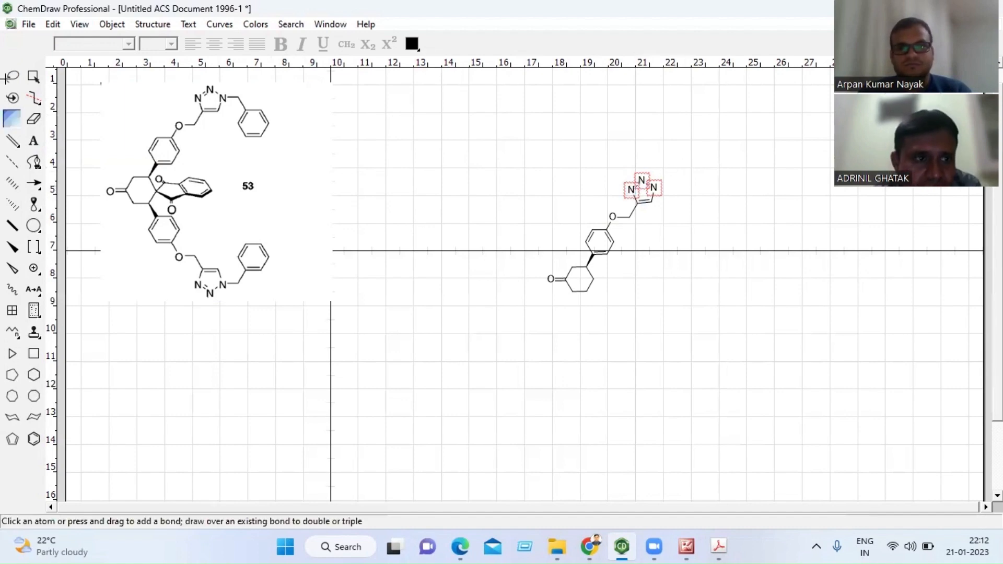
{"action": "left_click", "coordinate": [683, 158]}
{"action": "mouse_move", "coordinate": [682, 158]}
{"action": "left_mouse_down"}
{"action": "mouse_move", "coordinate": [626, 178]}
{"action": "mouse_move", "coordinate": [634, 212]}
{"action": "mouse_move", "coordinate": [656, 209]}
{"action": "mouse_move", "coordinate": [677, 179]}
{"action": "mouse_move", "coordinate": [672, 162]}
{"action": "mouse_move", "coordinate": [662, 170]}
{"action": "mouse_move", "coordinate": [668, 163]}
{"action": "left_mouse_up"}
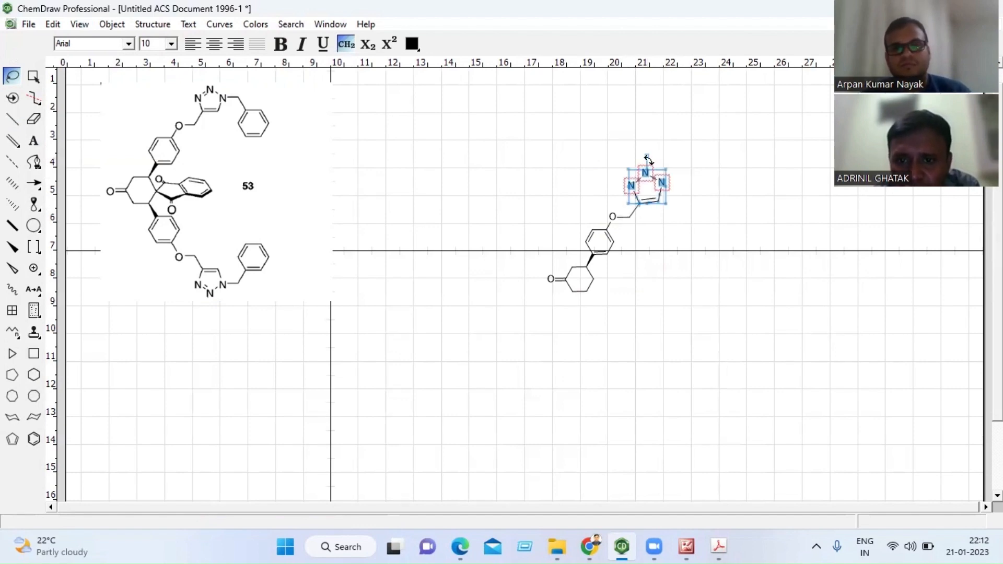
{"action": "left_click_drag", "start_coordinate": [648, 158], "coordinate": [650, 153]}
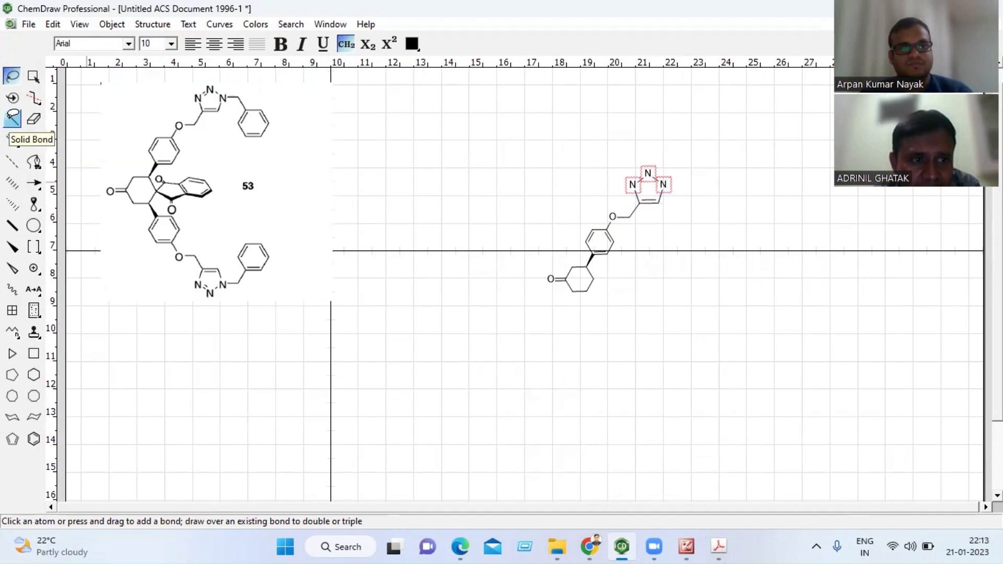
- Enlarge the five-membered ring further and add a double bond between its left and top nitrogens
{"action": "left_click", "coordinate": [12, 120]}
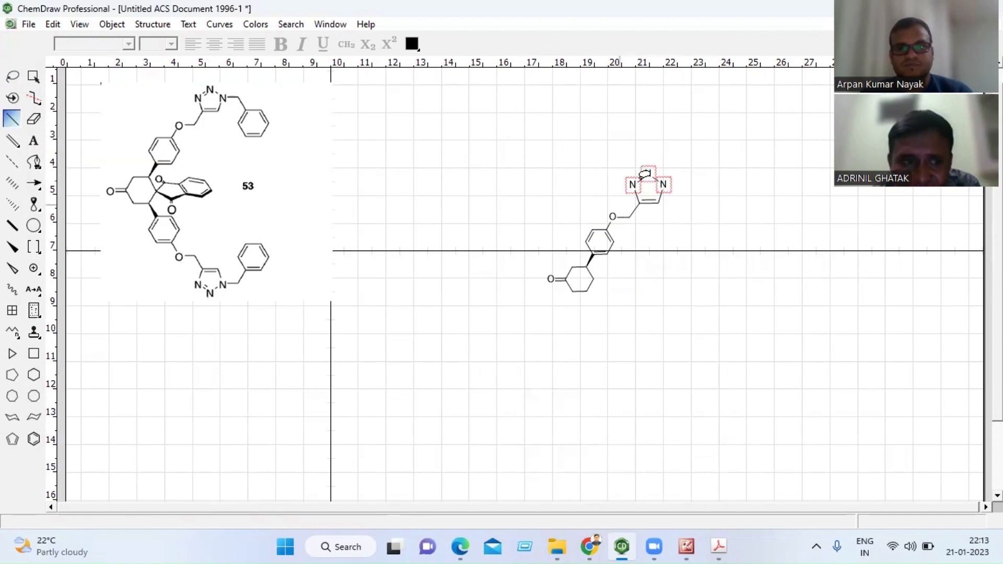
{"action": "key", "text": "n"}
{"action": "left_click", "coordinate": [6, 76]}
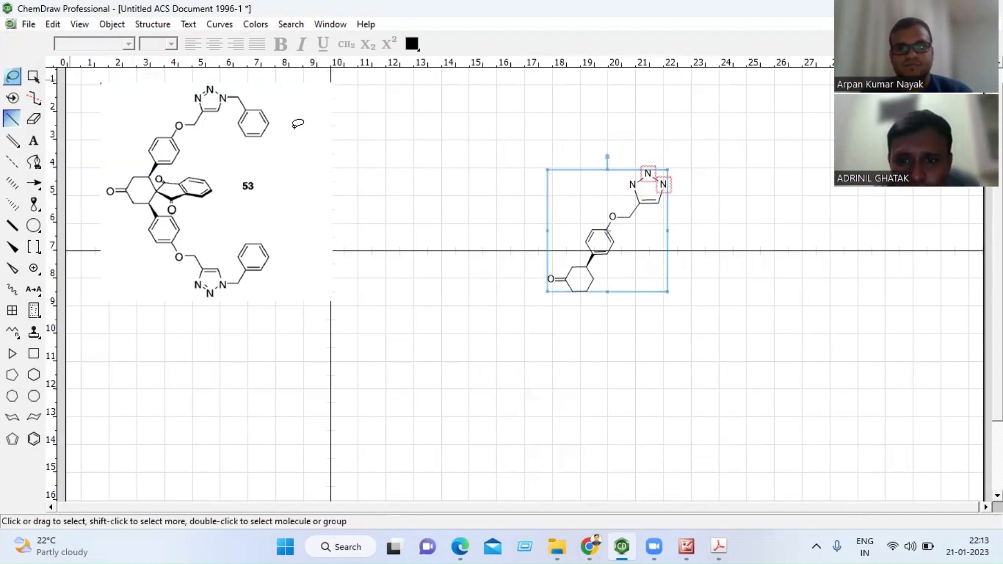
{"action": "left_click", "coordinate": [706, 173]}
{"action": "mouse_move", "coordinate": [704, 179]}
{"action": "left_mouse_down"}
{"action": "mouse_move", "coordinate": [650, 157]}
{"action": "mouse_move", "coordinate": [628, 183]}
{"action": "mouse_move", "coordinate": [631, 198]}
{"action": "mouse_move", "coordinate": [675, 201]}
{"action": "mouse_move", "coordinate": [698, 175]}
{"action": "mouse_move", "coordinate": [689, 171]}
{"action": "left_mouse_up"}
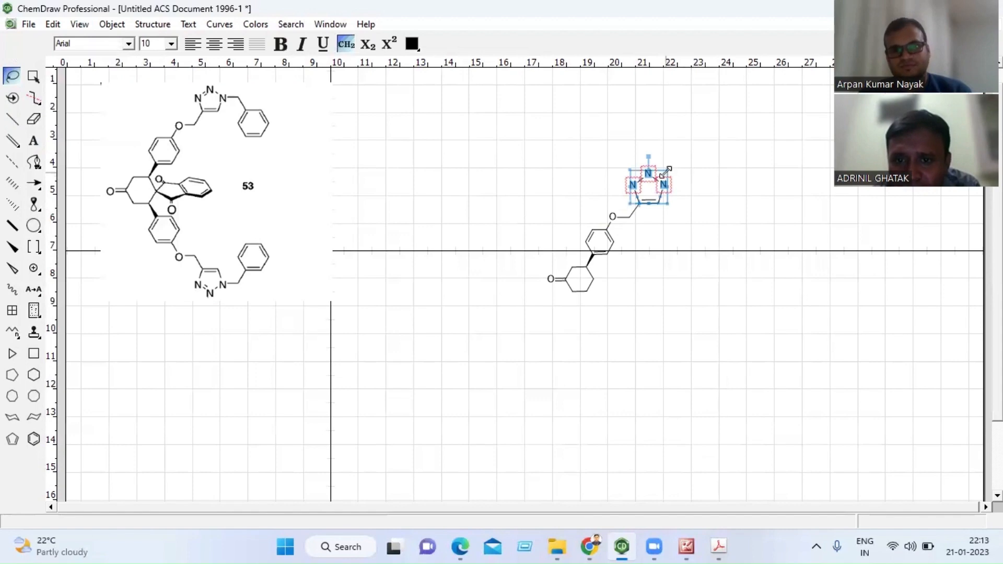
{"action": "left_click_drag", "start_coordinate": [666, 171], "coordinate": [675, 162]}
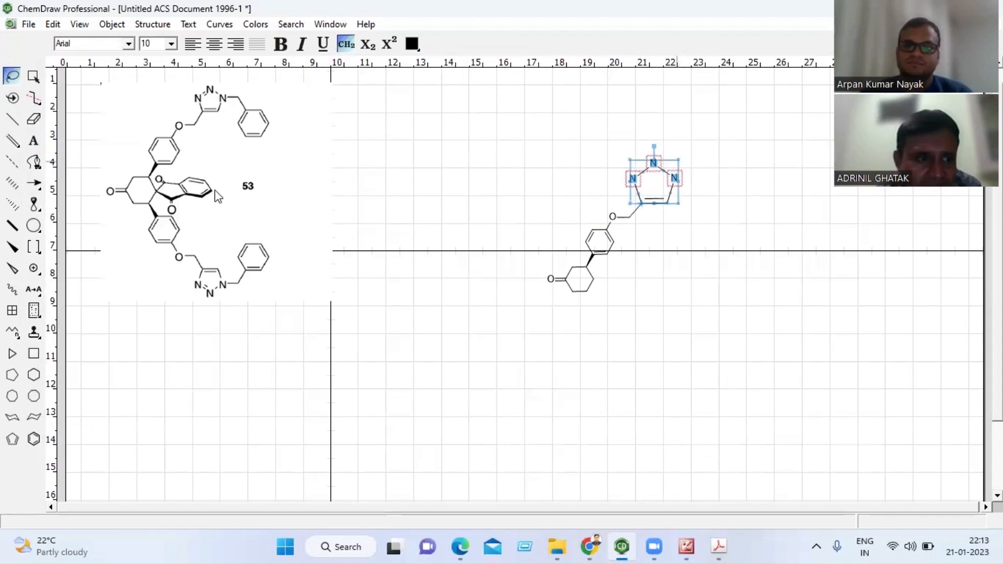
{"action": "left_click", "coordinate": [14, 121]}
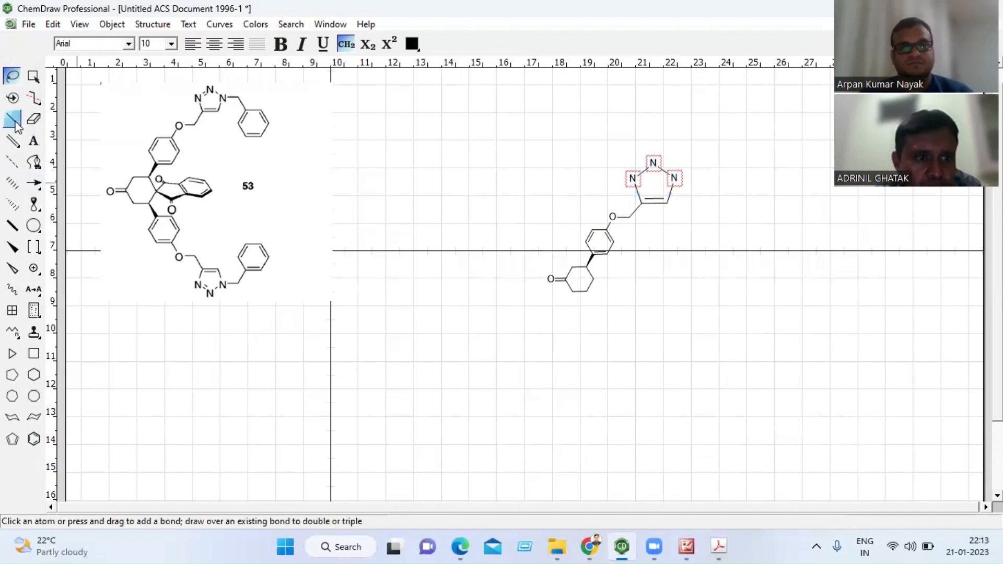
{"action": "left_click", "coordinate": [644, 172]}
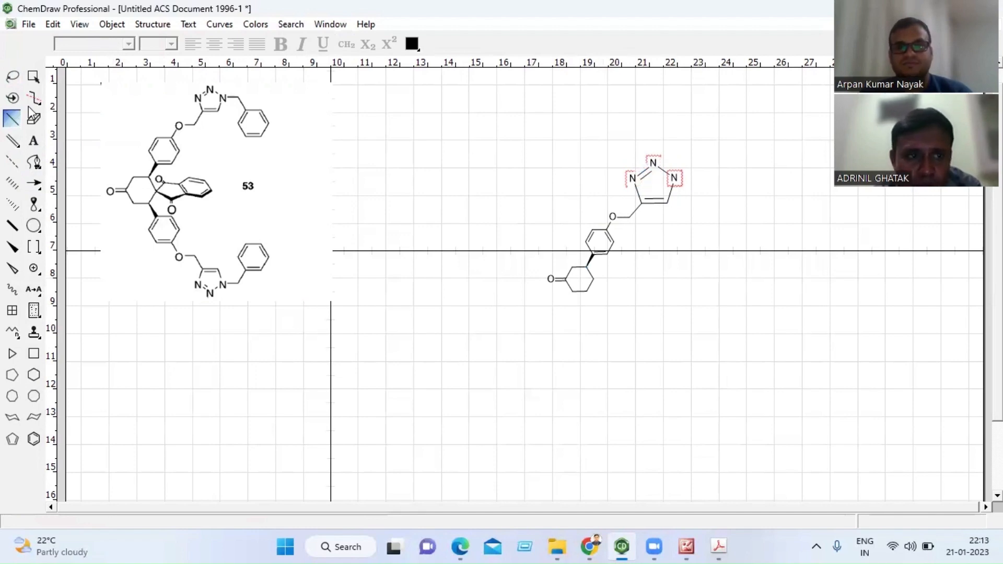
- Select the triazole ring and shrink it slightly, keeping it attached to the ether chain
{"action": "left_click", "coordinate": [12, 77]}
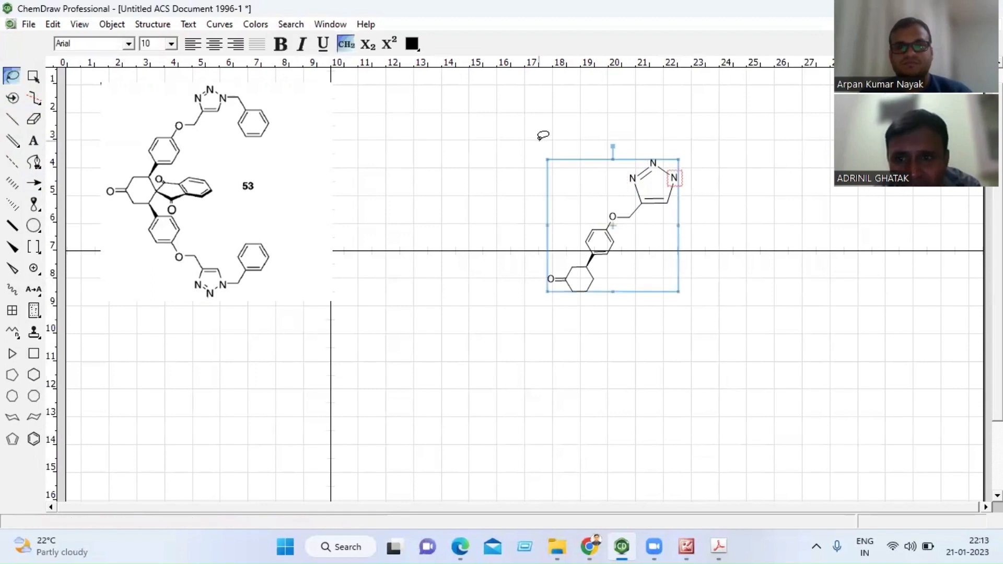
{"action": "mouse_move", "coordinate": [712, 141]}
{"action": "left_mouse_down"}
{"action": "mouse_move", "coordinate": [641, 143]}
{"action": "mouse_move", "coordinate": [609, 161]}
{"action": "mouse_move", "coordinate": [616, 181]}
{"action": "mouse_move", "coordinate": [636, 208]}
{"action": "mouse_move", "coordinate": [679, 201]}
{"action": "mouse_move", "coordinate": [700, 140]}
{"action": "left_mouse_up"}
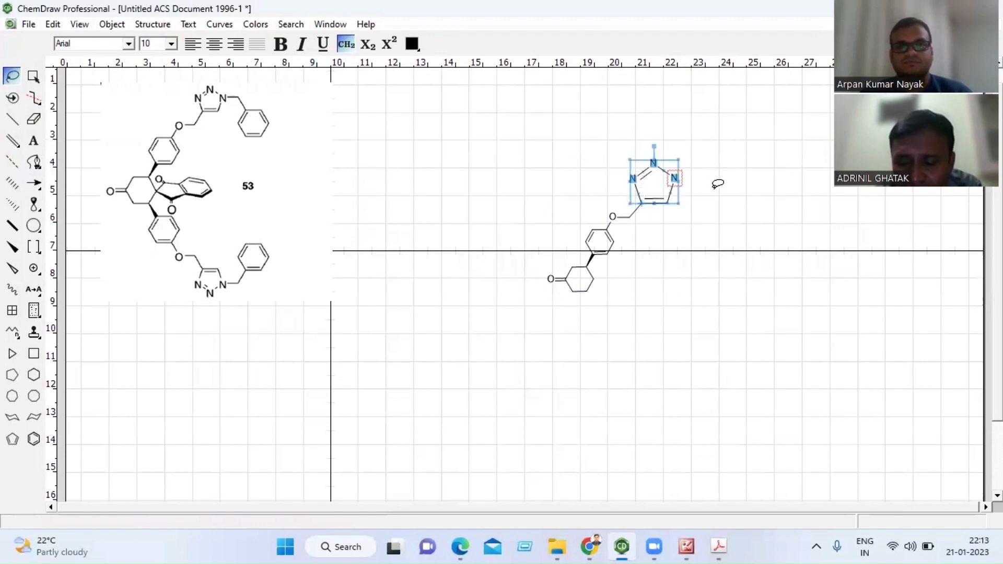
{"action": "left_click", "coordinate": [718, 184]}
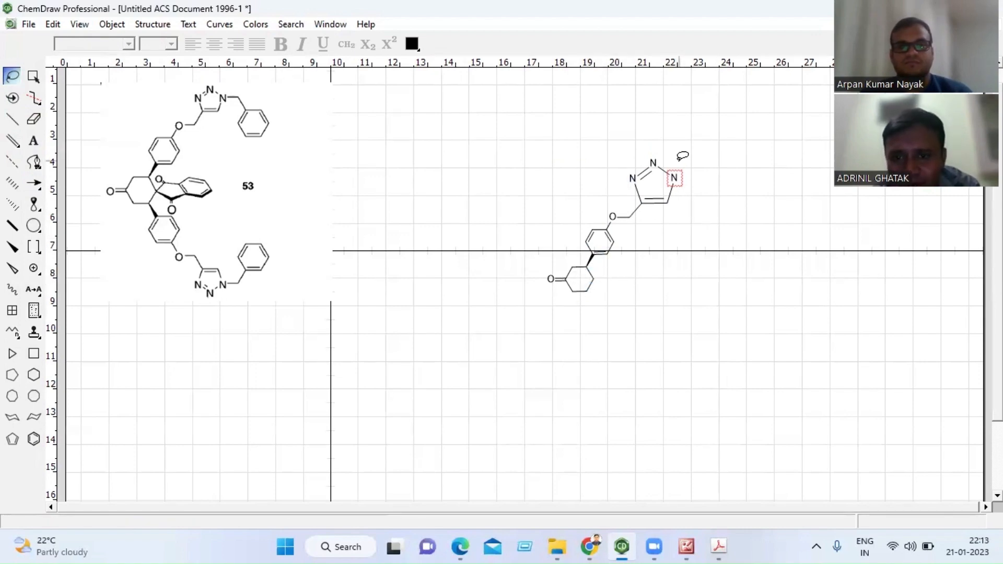
{"action": "mouse_move", "coordinate": [682, 158]}
{"action": "left_mouse_down"}
{"action": "mouse_move", "coordinate": [629, 160]}
{"action": "mouse_move", "coordinate": [625, 189]}
{"action": "mouse_move", "coordinate": [636, 201]}
{"action": "mouse_move", "coordinate": [679, 205]}
{"action": "mouse_move", "coordinate": [689, 184]}
{"action": "mouse_move", "coordinate": [685, 149]}
{"action": "mouse_move", "coordinate": [673, 169]}
{"action": "left_mouse_up"}
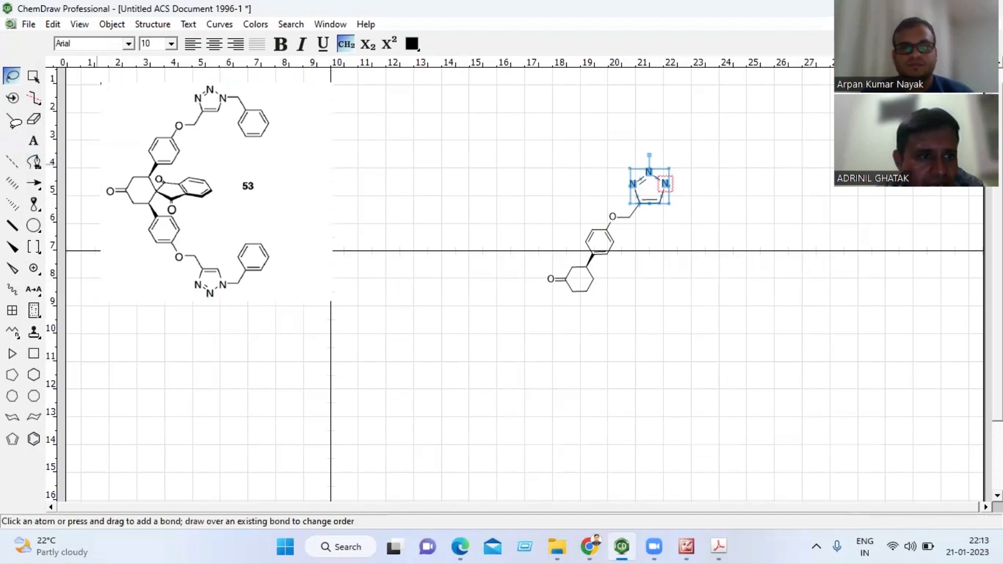
- Add a solid bond to the triazole's right nitrogen and straighten it to run horizontally to the right
{"action": "left_click", "coordinate": [11, 118]}
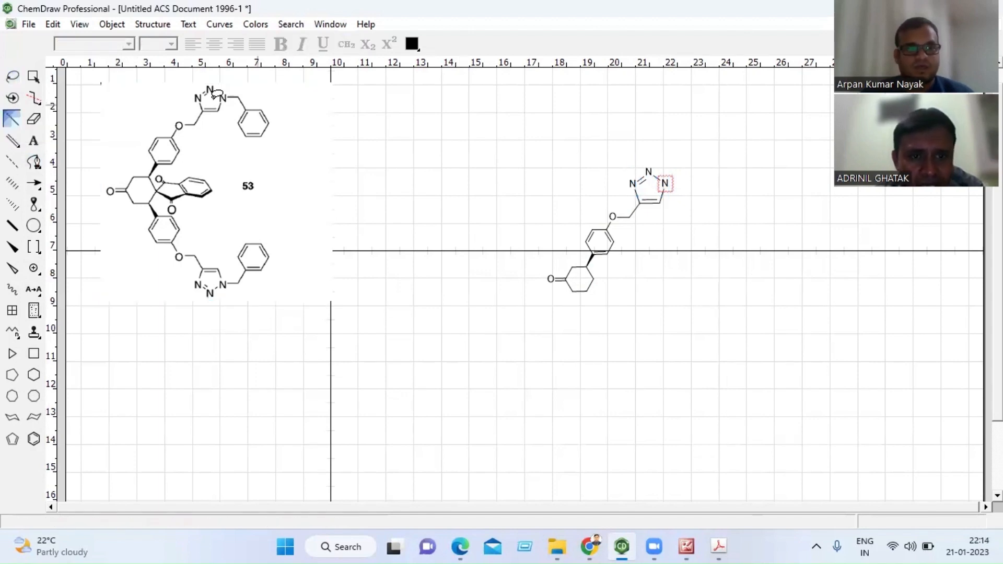
{"action": "left_click", "coordinate": [667, 183]}
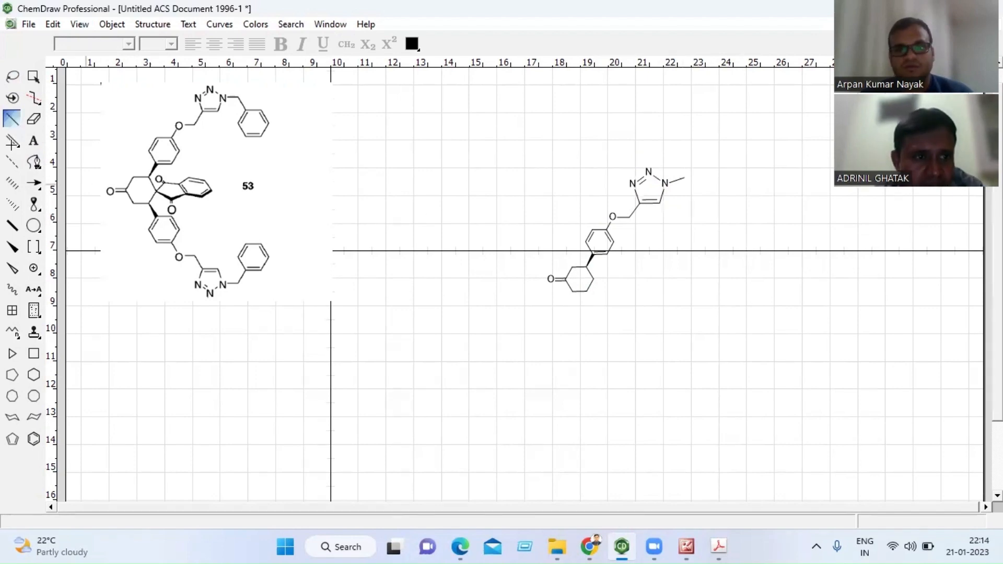
{"action": "left_click", "coordinate": [33, 119]}
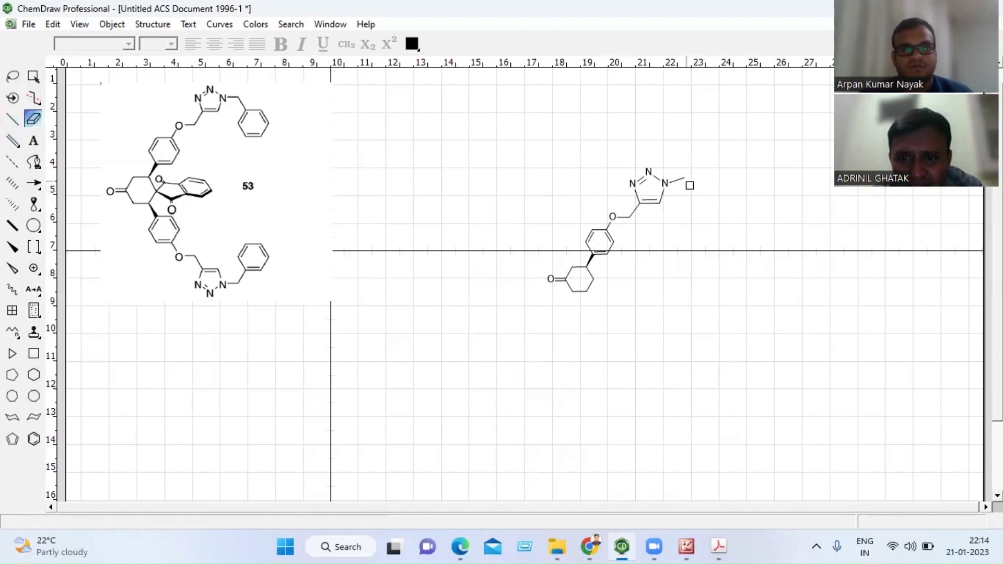
{"action": "left_click", "coordinate": [13, 77]}
{"action": "left_click", "coordinate": [74, 82]}
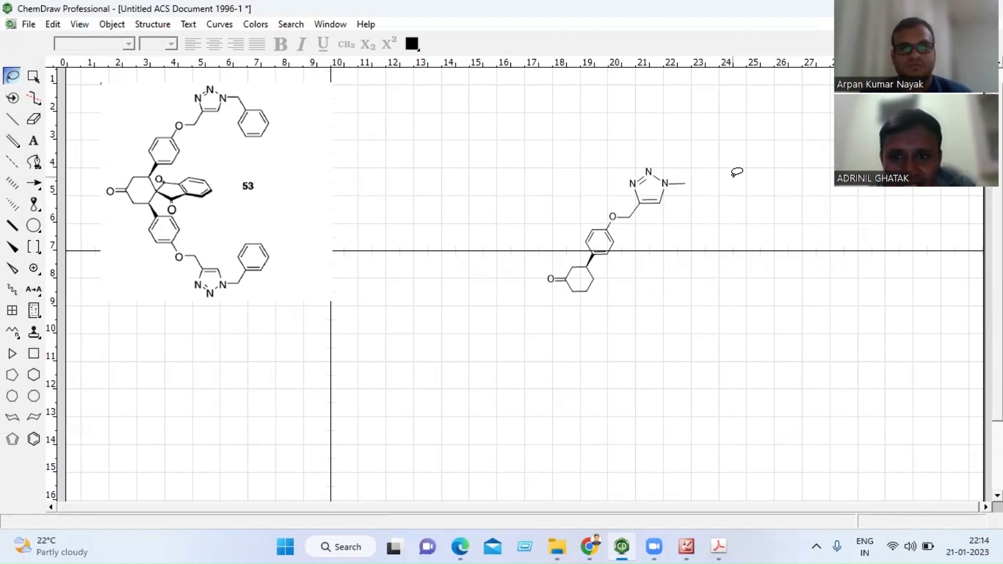
- Extend the nitrogen's substituent with a bond running down to the right and attach a benzene ring to its end
{"action": "left_click", "coordinate": [20, 118]}
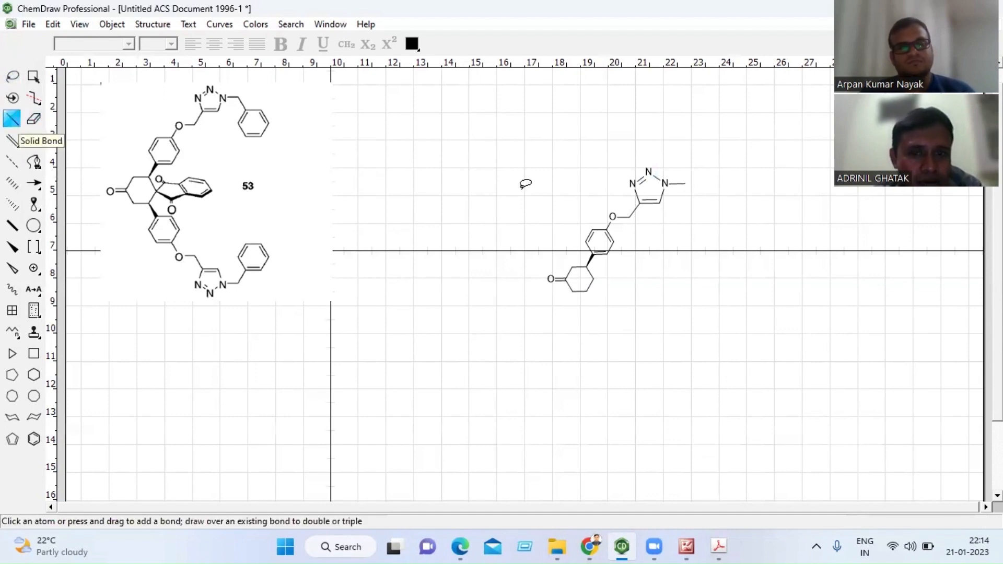
{"action": "left_click", "coordinate": [686, 183]}
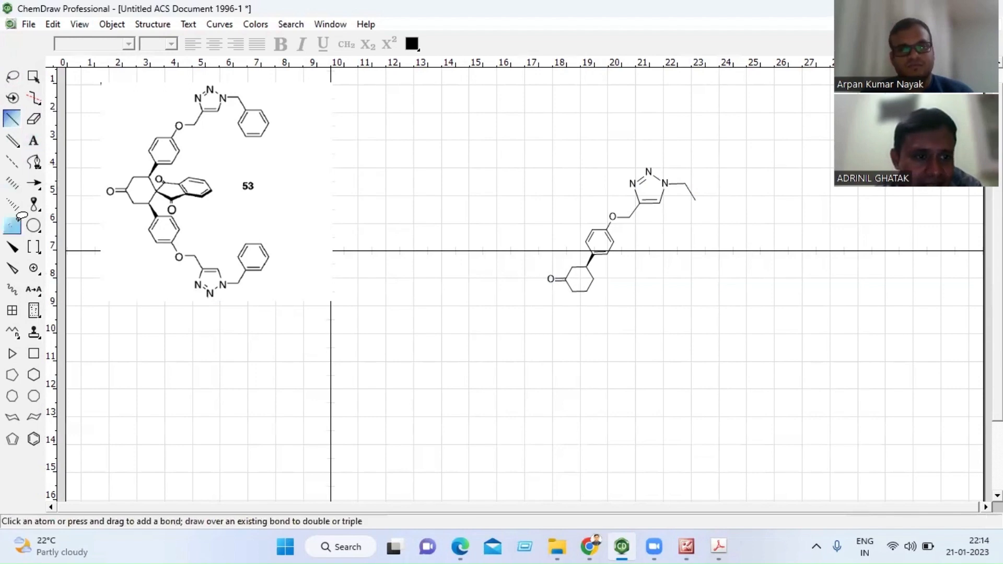
{"action": "left_click", "coordinate": [34, 437]}
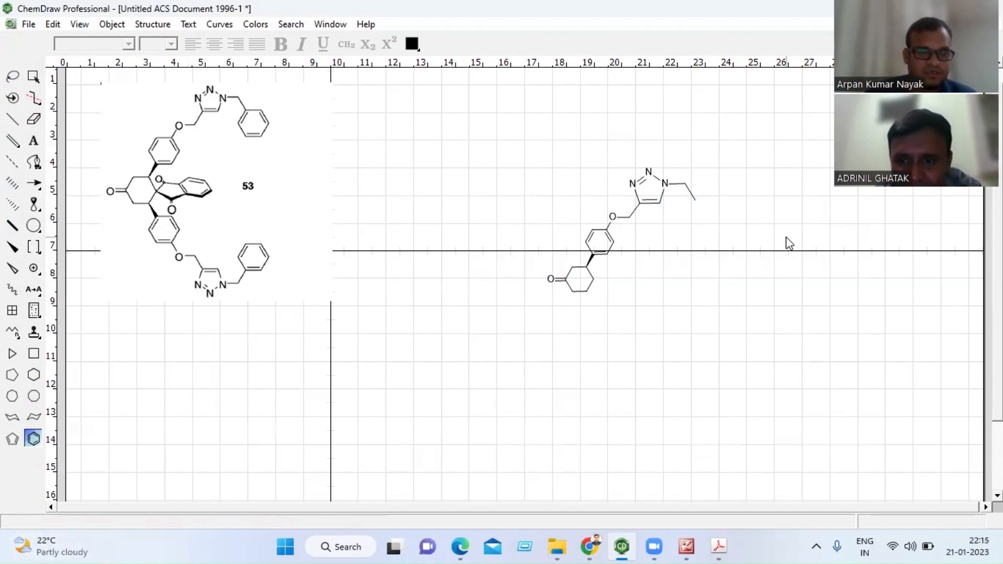
{"action": "left_click", "coordinate": [695, 201]}
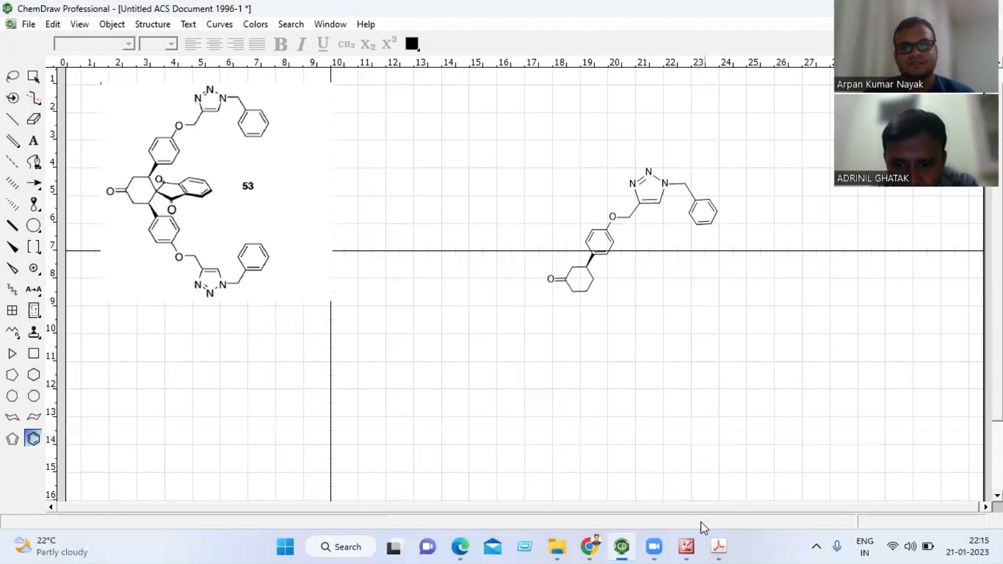
- Clear the page by deleting the pasted picture of structure 53, the partly redrawn structure and the stray benzene ring
{"action": "left_click", "coordinate": [716, 547]}
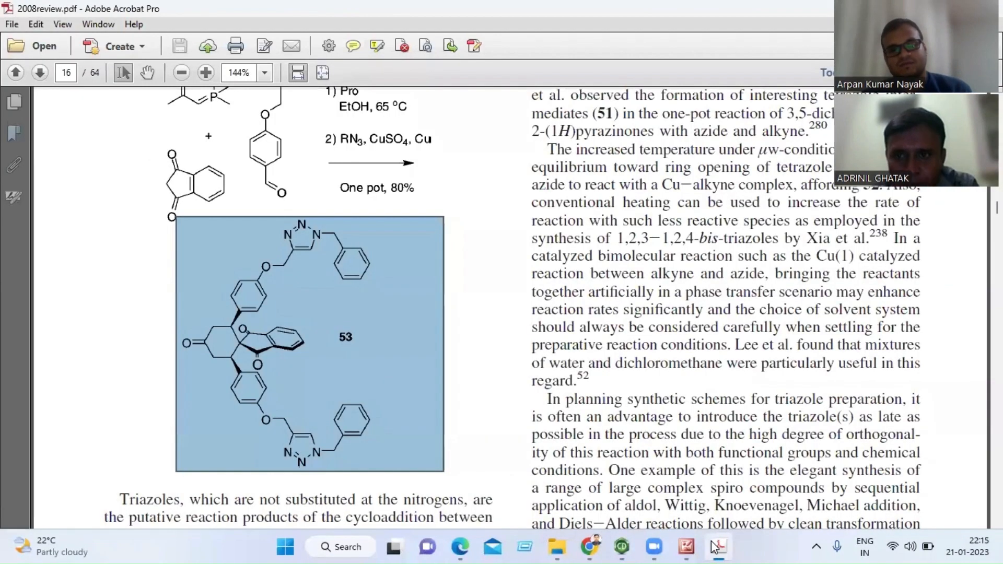
{"action": "left_click", "coordinate": [620, 548]}
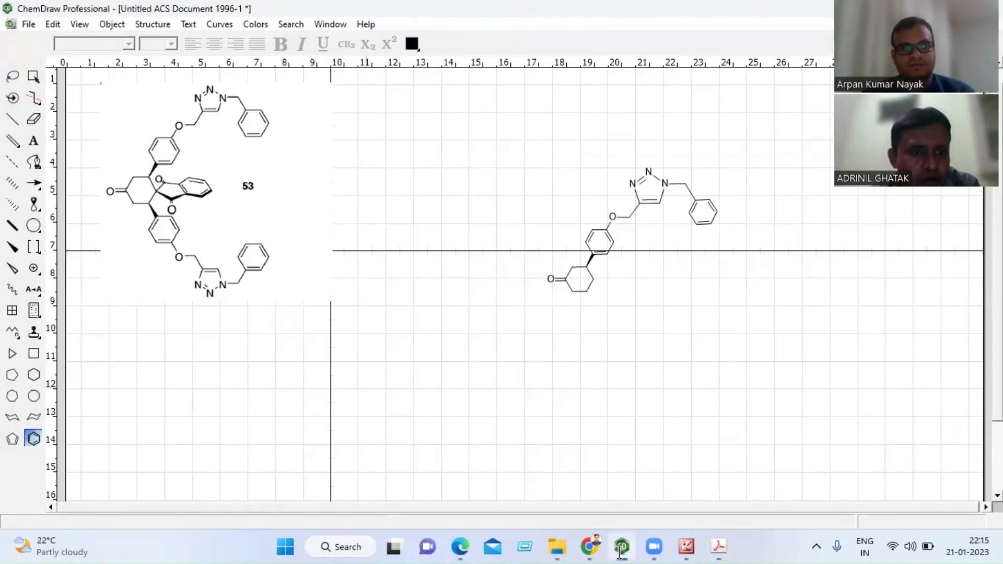
{"action": "left_click", "coordinate": [153, 132]}
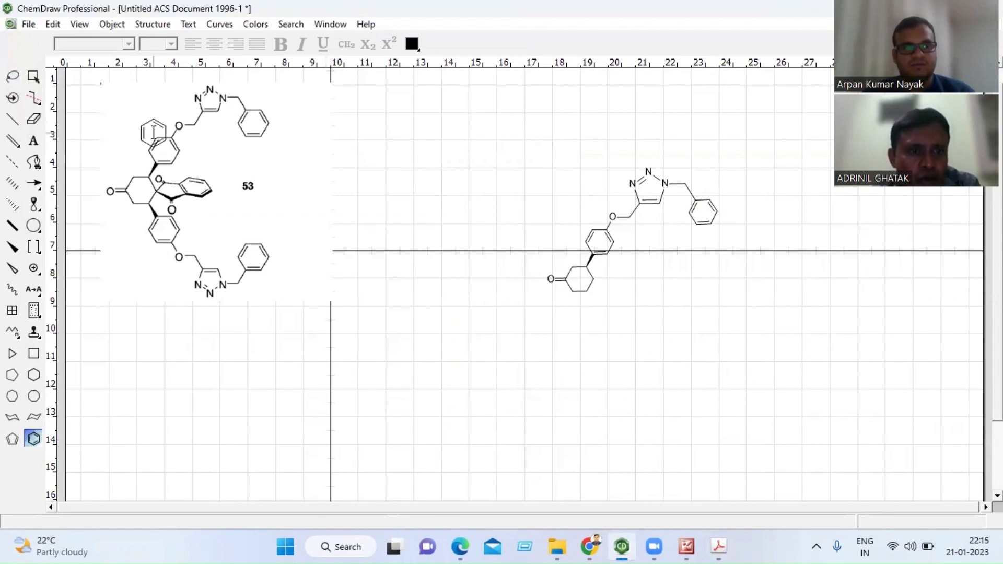
{"action": "left_click", "coordinate": [12, 77]}
{"action": "left_click", "coordinate": [247, 157]}
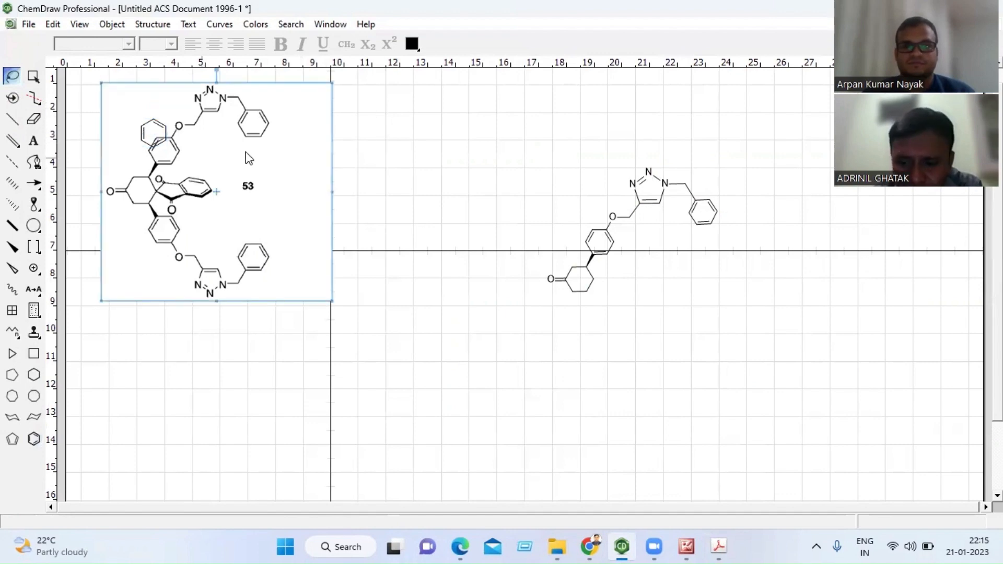
{"action": "key", "text": "Delete"}
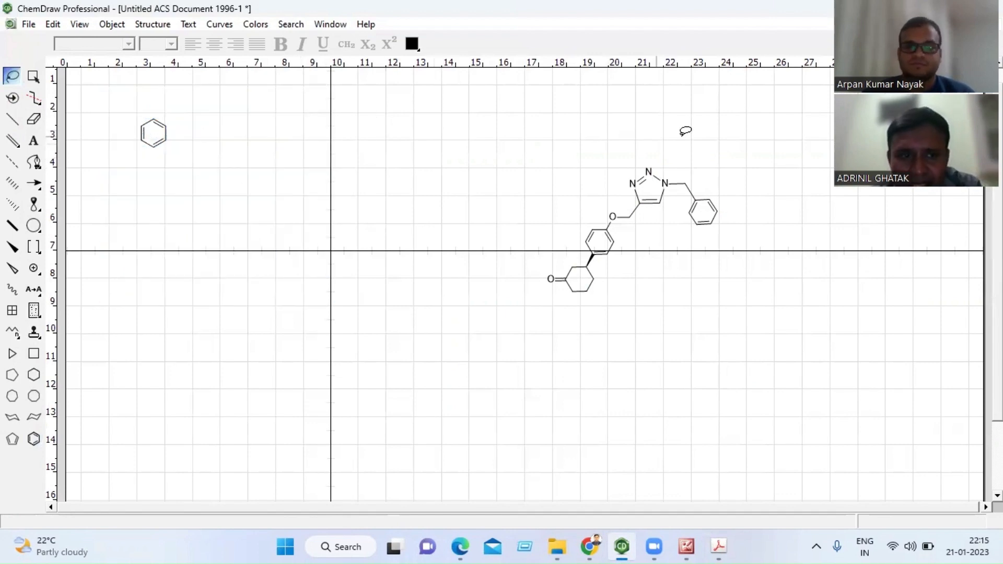
{"action": "mouse_move", "coordinate": [686, 136]}
{"action": "left_mouse_down"}
{"action": "mouse_move", "coordinate": [568, 167]}
{"action": "mouse_move", "coordinate": [500, 254]}
{"action": "mouse_move", "coordinate": [549, 320]}
{"action": "mouse_move", "coordinate": [634, 309]}
{"action": "mouse_move", "coordinate": [693, 143]}
{"action": "left_mouse_up"}
{"action": "key", "text": "Delete"}
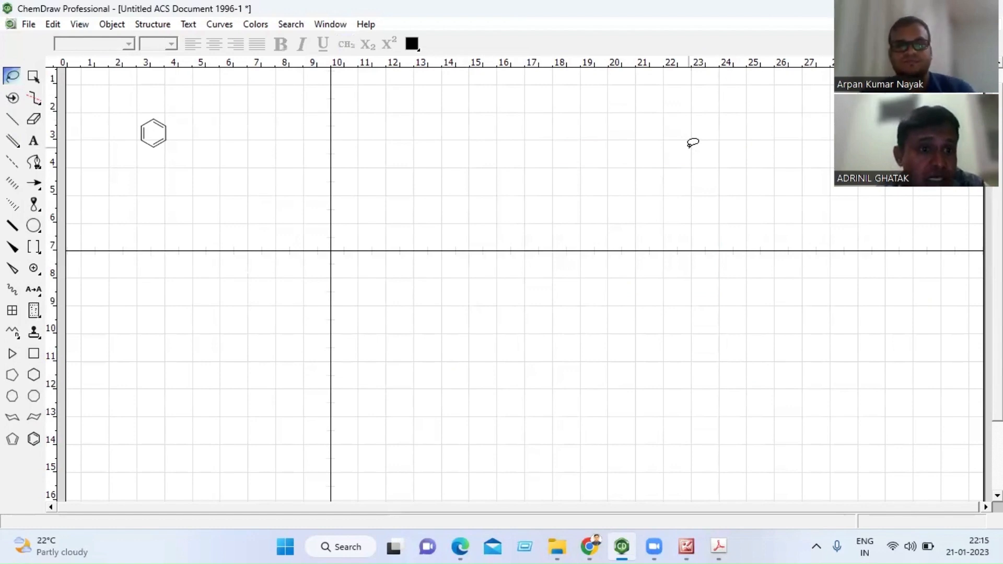
{"action": "mouse_move", "coordinate": [142, 113]}
{"action": "left_mouse_down"}
{"action": "mouse_move", "coordinate": [192, 147]}
{"action": "mouse_move", "coordinate": [144, 112]}
{"action": "left_mouse_up"}
{"action": "key", "text": "Delete"}
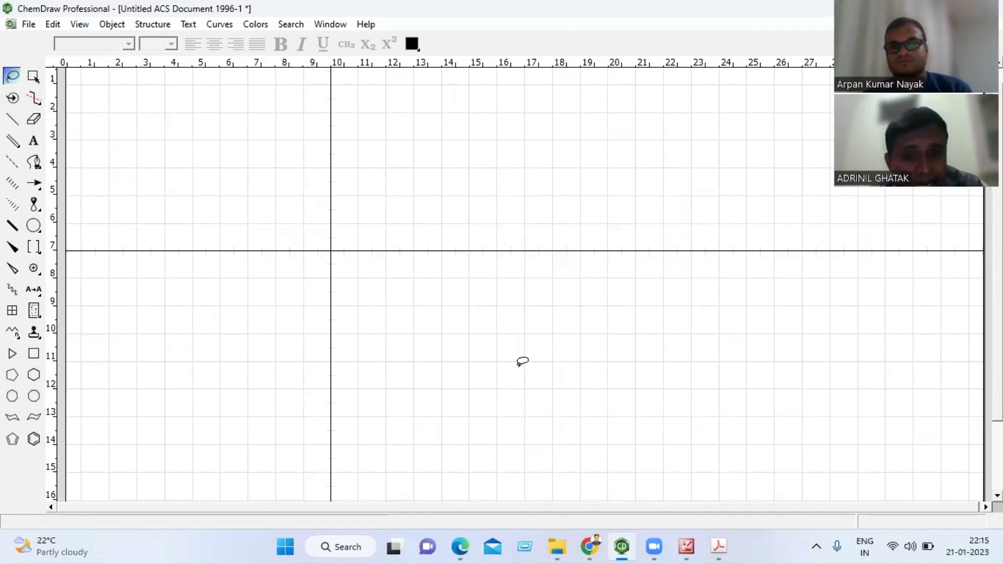
- Switch to Adobe Acrobat, browse the structures on the pages after structure 53 in 2008review.pdf, and close the file
{"action": "left_click", "coordinate": [722, 547]}
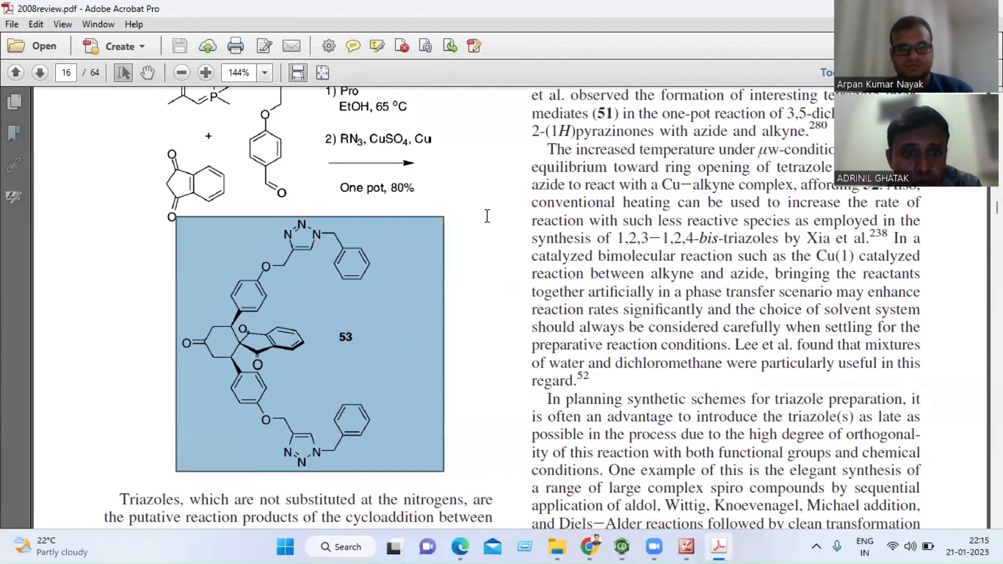
{"action": "scroll", "coordinate": [487, 216], "scroll_direction": "down", "scroll_amount": 3}
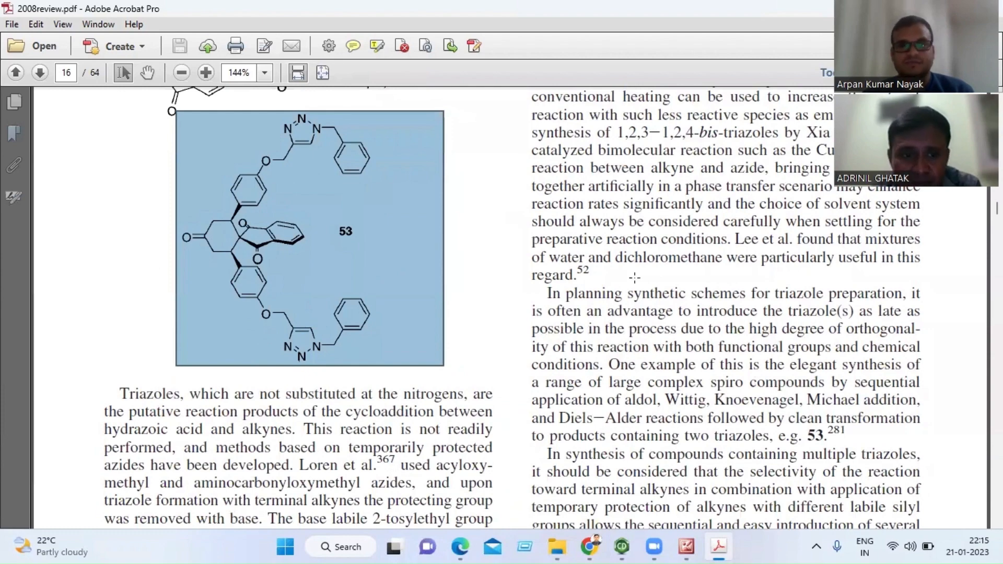
{"action": "scroll", "coordinate": [634, 278], "scroll_direction": "down", "scroll_amount": 10}
{"action": "scroll", "coordinate": [635, 278], "scroll_direction": "down", "scroll_amount": 15}
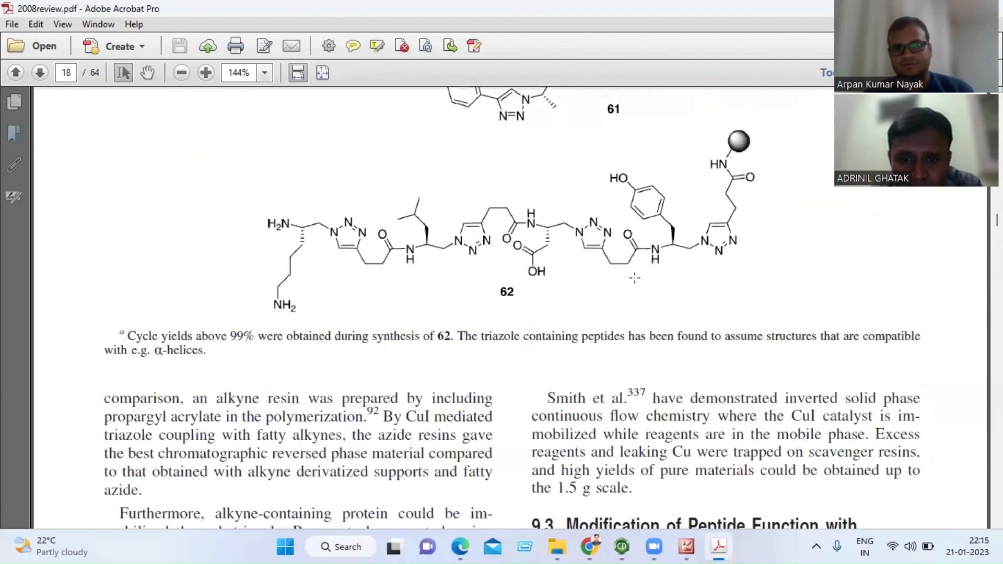
{"action": "scroll", "coordinate": [634, 276], "scroll_direction": "down", "scroll_amount": 4}
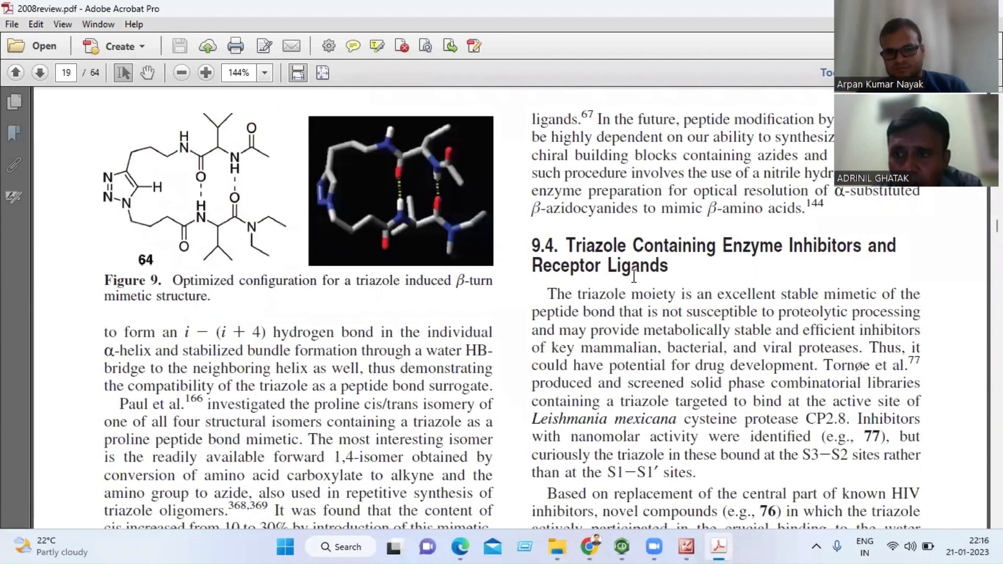
{"action": "left_click", "coordinate": [993, 8]}
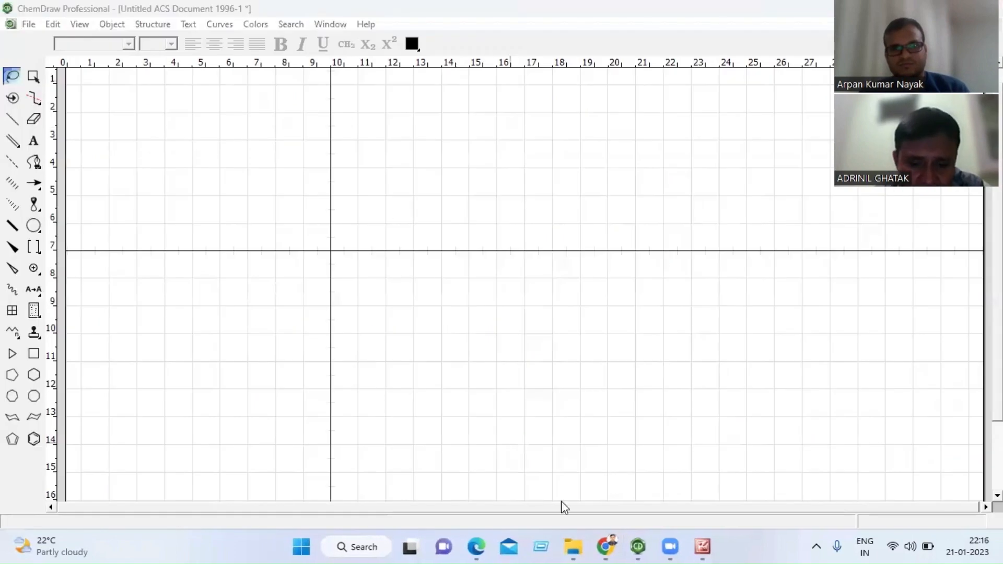
- Open the Metalfree AAC mechanism document from the desktop in Word, enable editing, and view its catalytic cycle at 80% zoom
{"action": "left_click", "coordinate": [584, 529]}
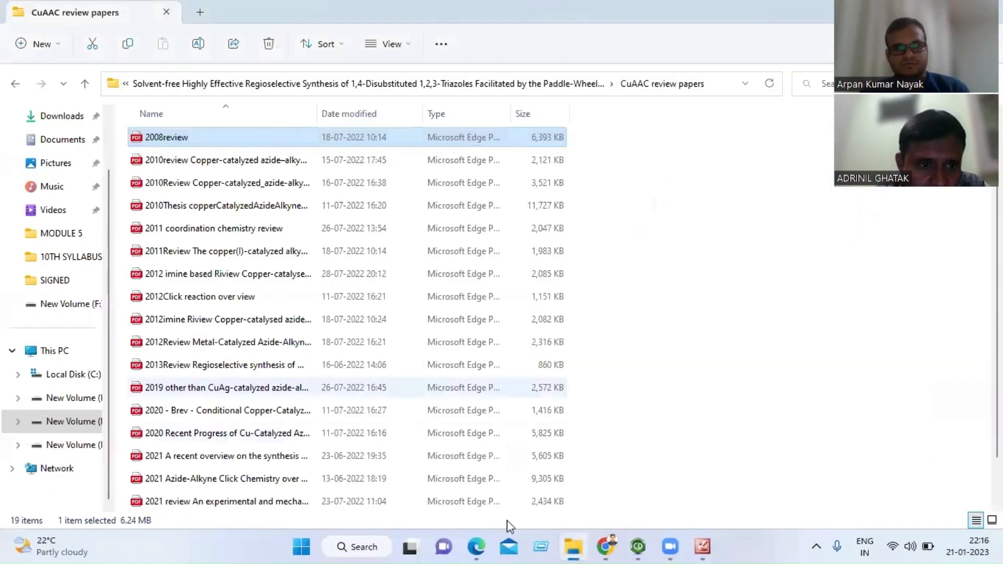
{"action": "left_click", "coordinate": [82, 81]}
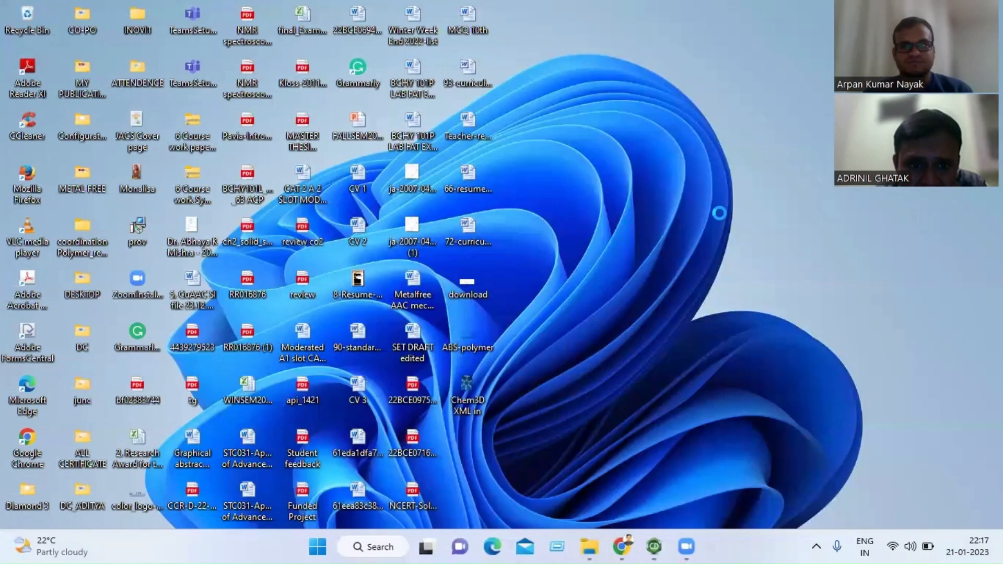
{"action": "double_click", "coordinate": [411, 285]}
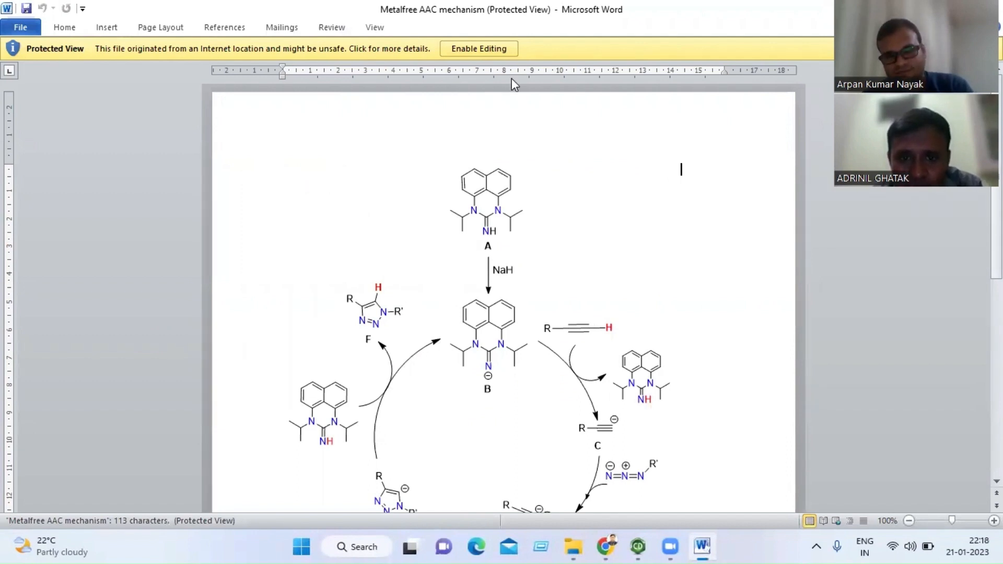
{"action": "scroll", "coordinate": [506, 81], "scroll_direction": "down", "scroll_amount": 1}
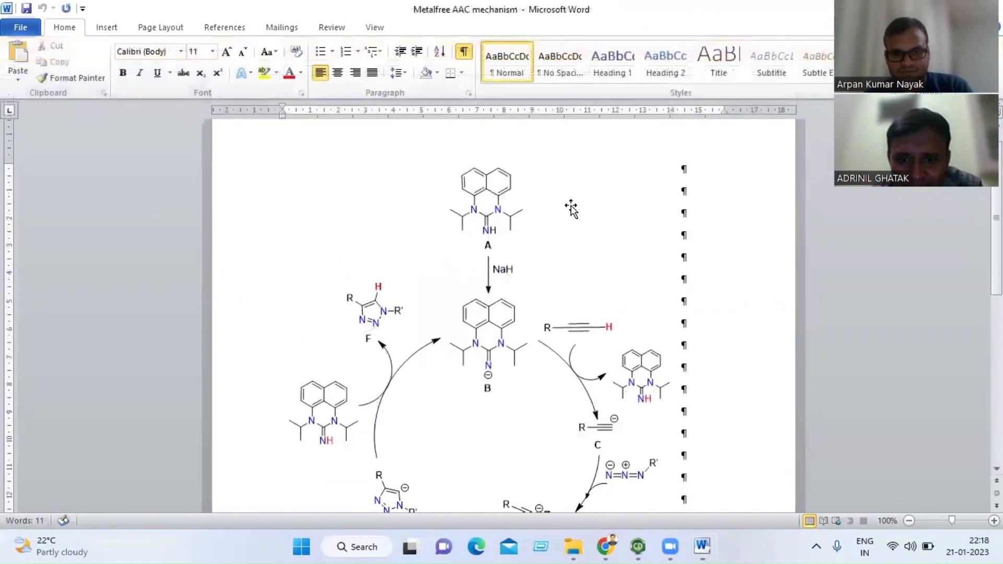
{"action": "left_click", "coordinate": [910, 521]}
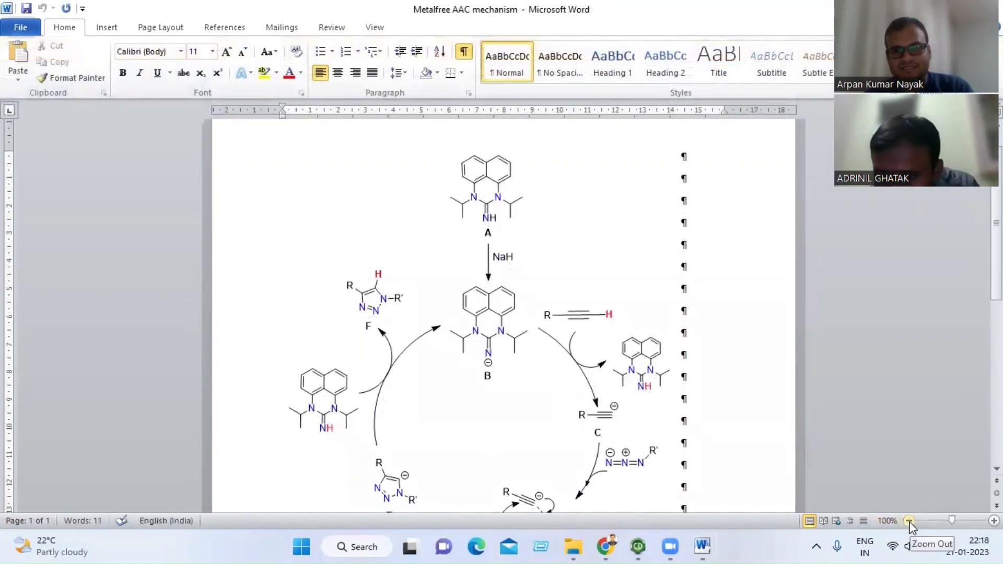
{"action": "left_click", "coordinate": [910, 521]}
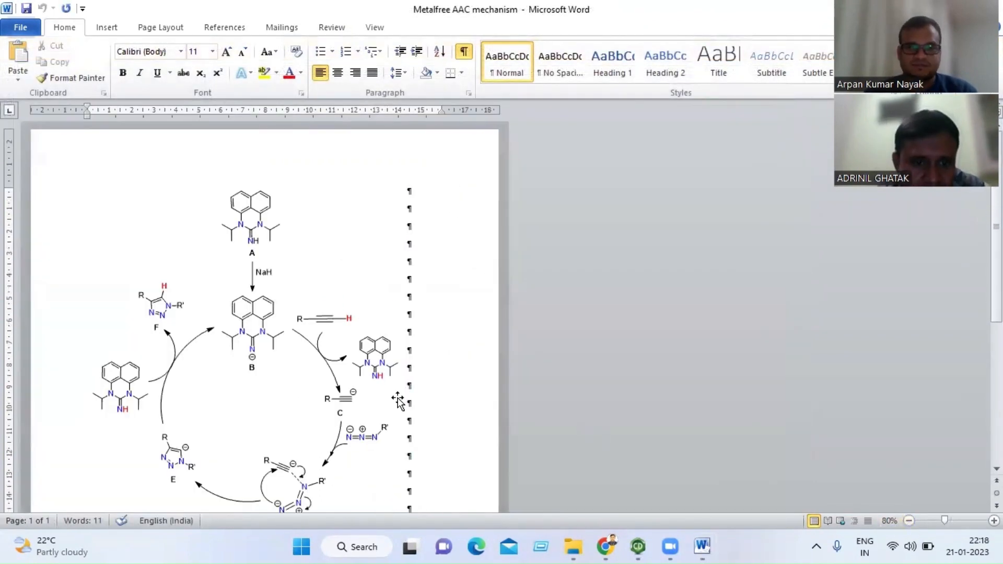
{"action": "scroll", "coordinate": [399, 401], "scroll_direction": "down", "scroll_amount": 1}
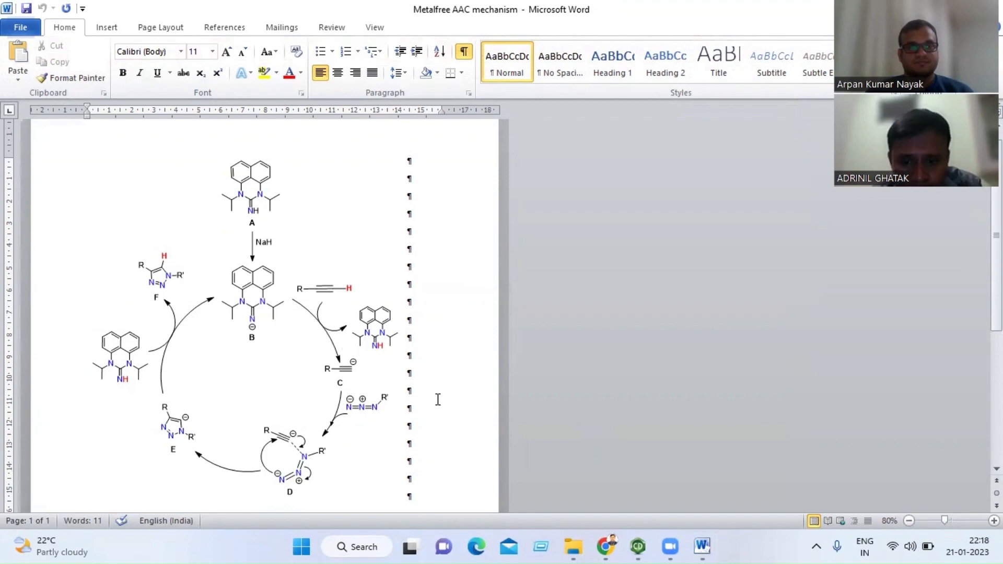
- Switch to ChemDraw, draw a hollow circle about 8.6 ruler units across, and move it to the middle of the page
{"action": "left_click", "coordinate": [639, 547]}
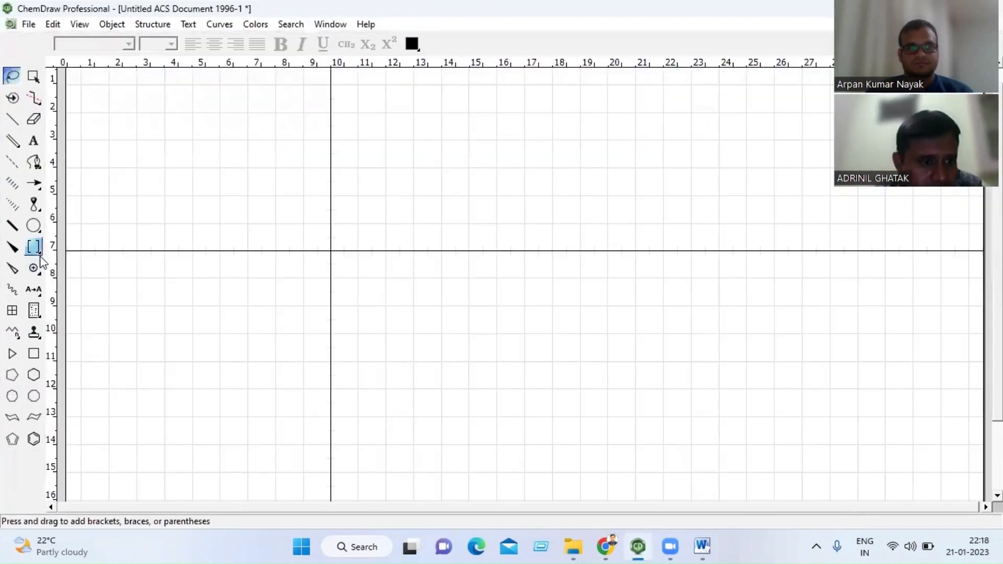
{"action": "left_click", "coordinate": [41, 236]}
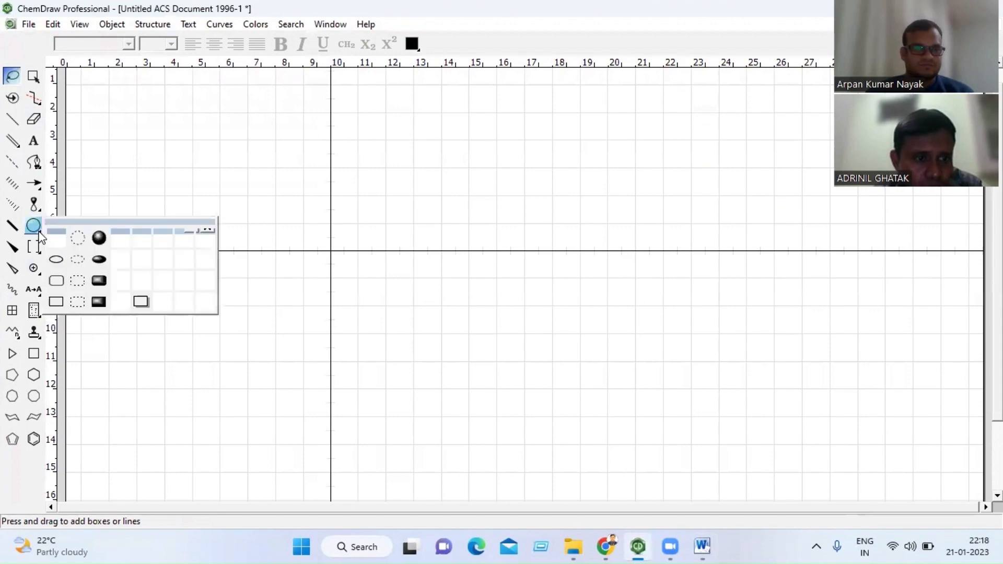
{"action": "left_click", "coordinate": [6, 234]}
{"action": "left_click", "coordinate": [32, 229]}
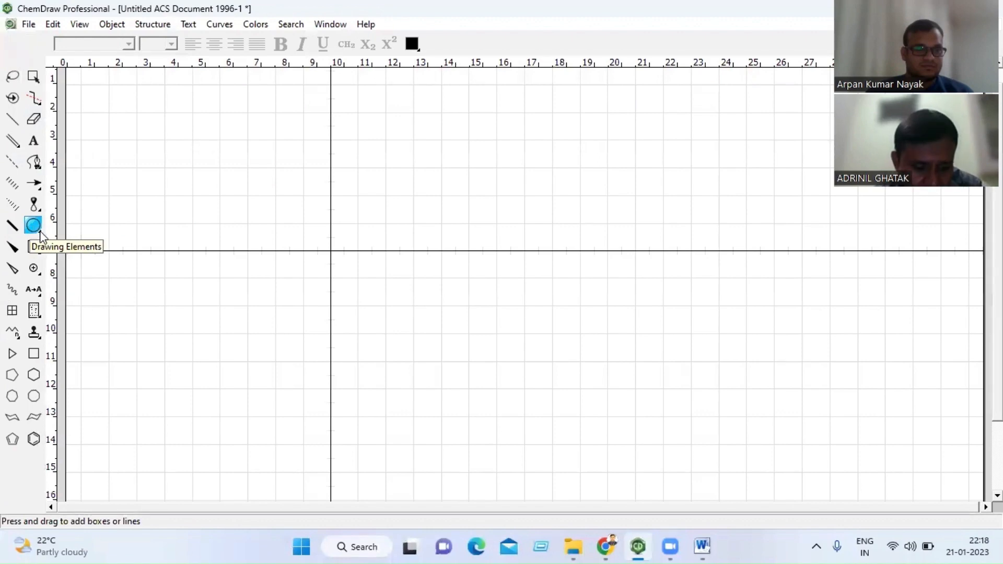
{"action": "left_click", "coordinate": [40, 231]}
{"action": "left_click_drag", "start_coordinate": [45, 228], "coordinate": [58, 222]}
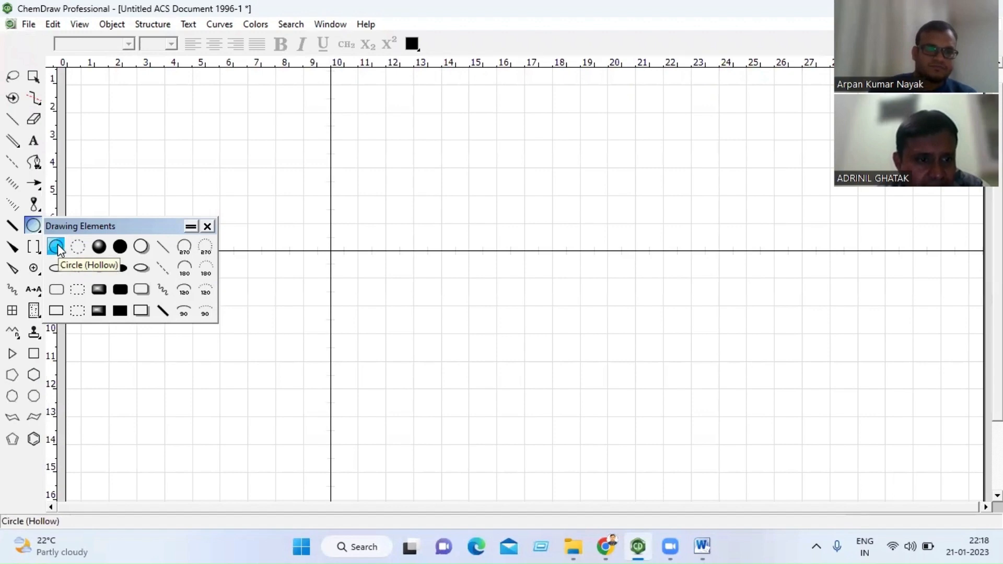
{"action": "left_click_drag", "start_coordinate": [370, 213], "coordinate": [467, 281]}
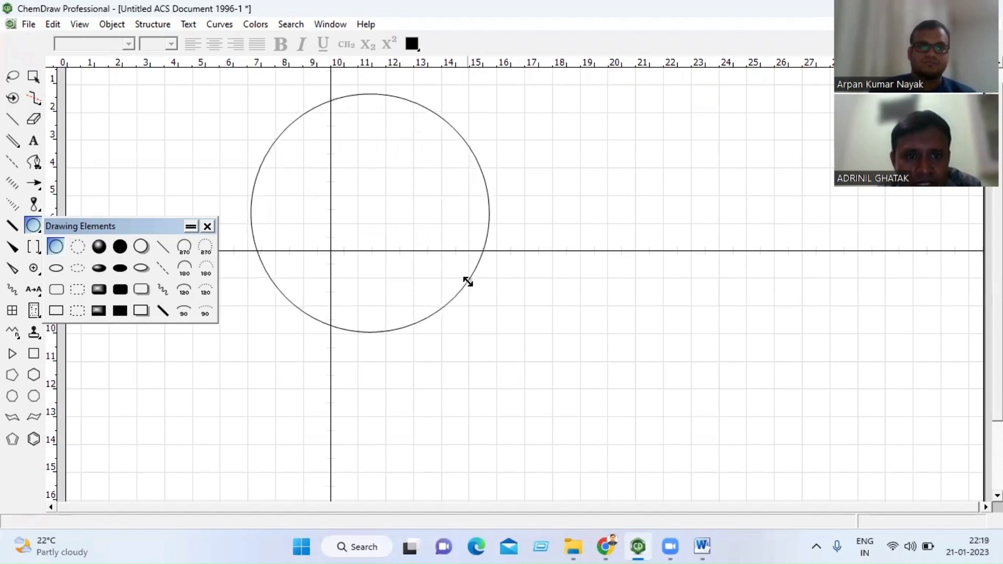
{"action": "left_click", "coordinate": [12, 76]}
{"action": "left_click_drag", "start_coordinate": [293, 146], "coordinate": [411, 260]}
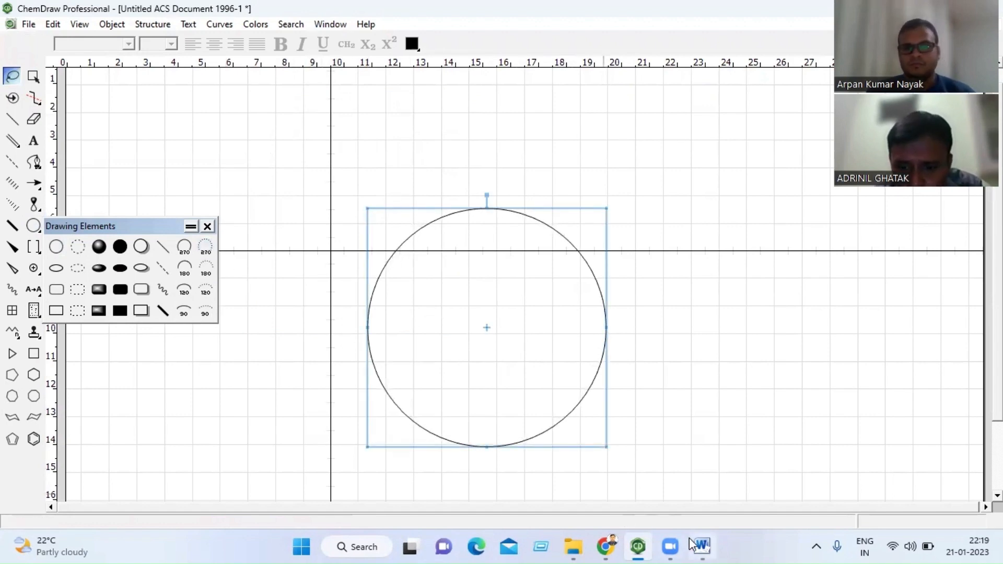
- Check the cycle in the Word document, then in ChemDraw draw a horizontal arrow above the circle and bend it upward into an arc
{"action": "left_click", "coordinate": [699, 546]}
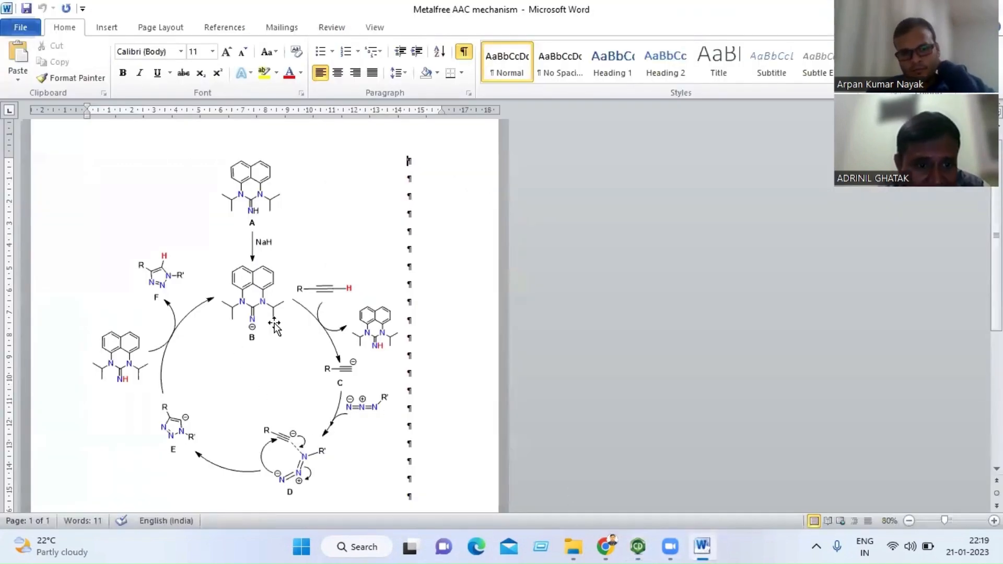
{"action": "left_click", "coordinate": [639, 546]}
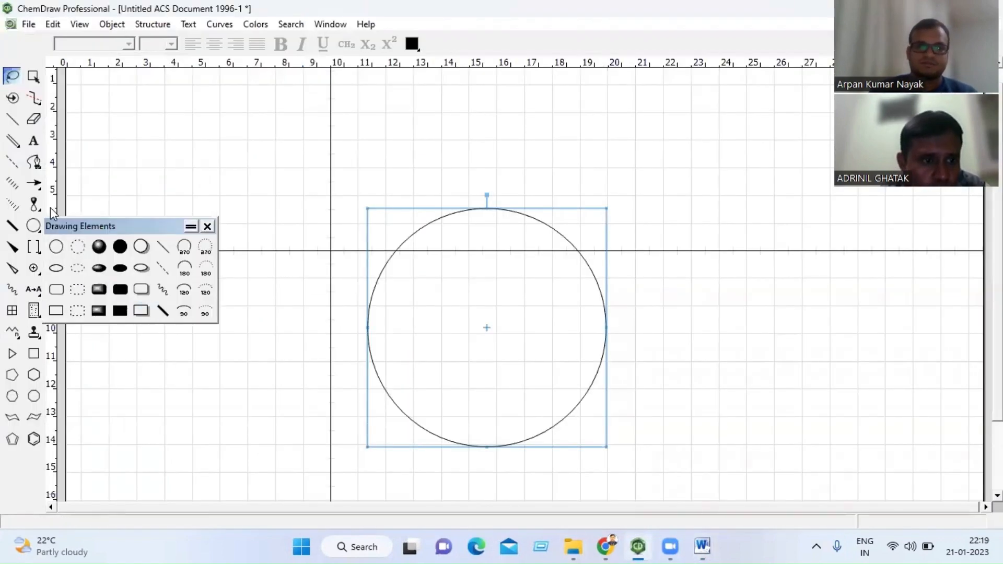
{"action": "left_click", "coordinate": [34, 183]}
{"action": "left_click_drag", "start_coordinate": [41, 195], "coordinate": [98, 198]}
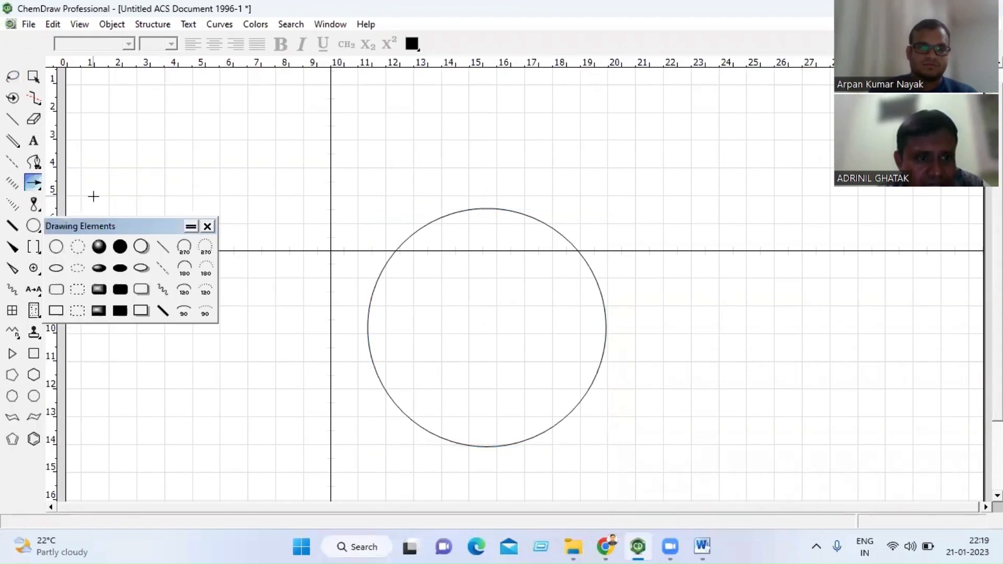
{"action": "left_click_drag", "start_coordinate": [418, 145], "coordinate": [538, 150]}
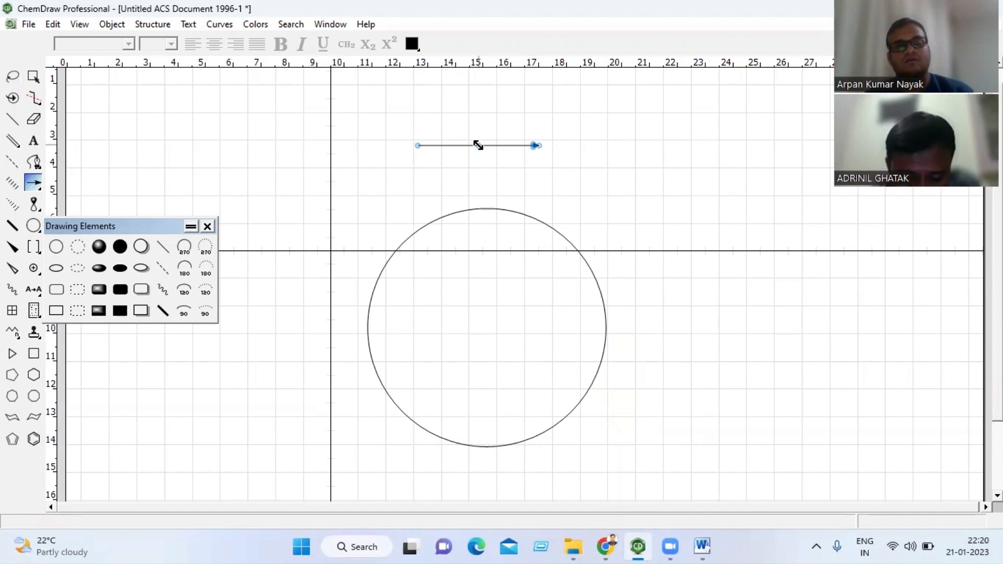
{"action": "left_click_drag", "start_coordinate": [478, 145], "coordinate": [477, 136]}
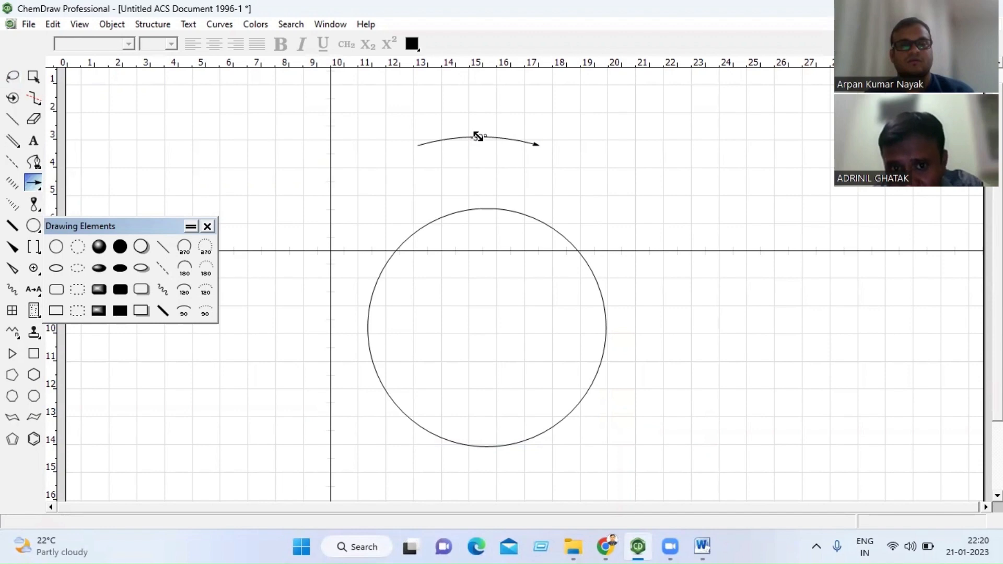
{"action": "left_click_drag", "start_coordinate": [477, 136], "coordinate": [474, 124]}
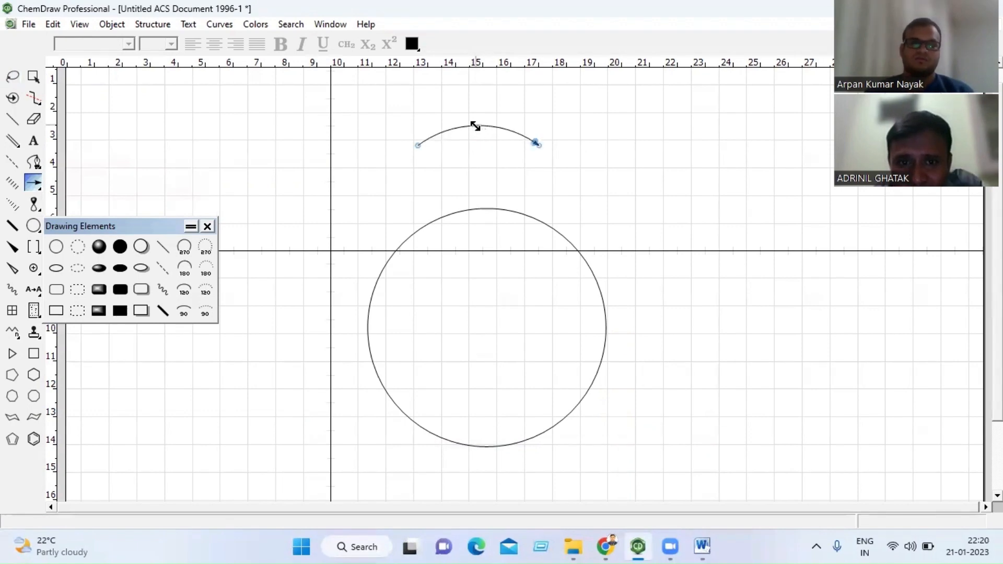
- Move the curved arrow onto the top of the circle and flatten its arc to follow the circle's outline
{"action": "left_click", "coordinate": [12, 78]}
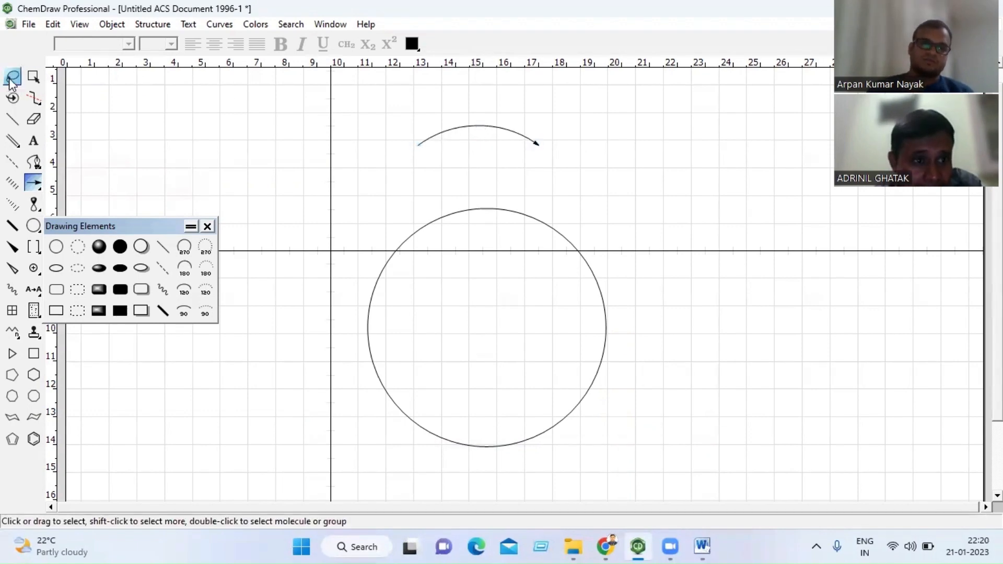
{"action": "left_click_drag", "start_coordinate": [475, 140], "coordinate": [482, 220]}
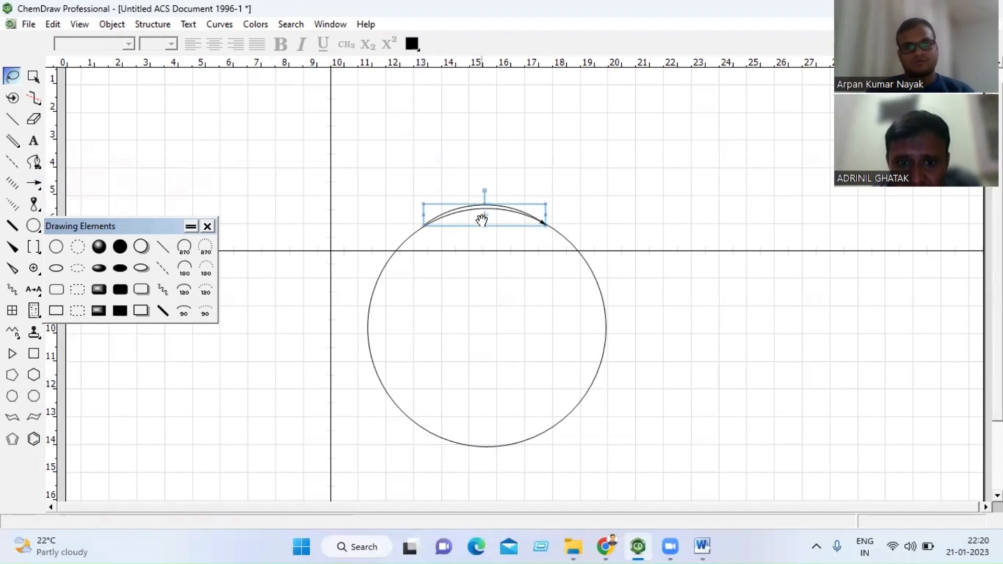
{"action": "left_click", "coordinate": [537, 163]}
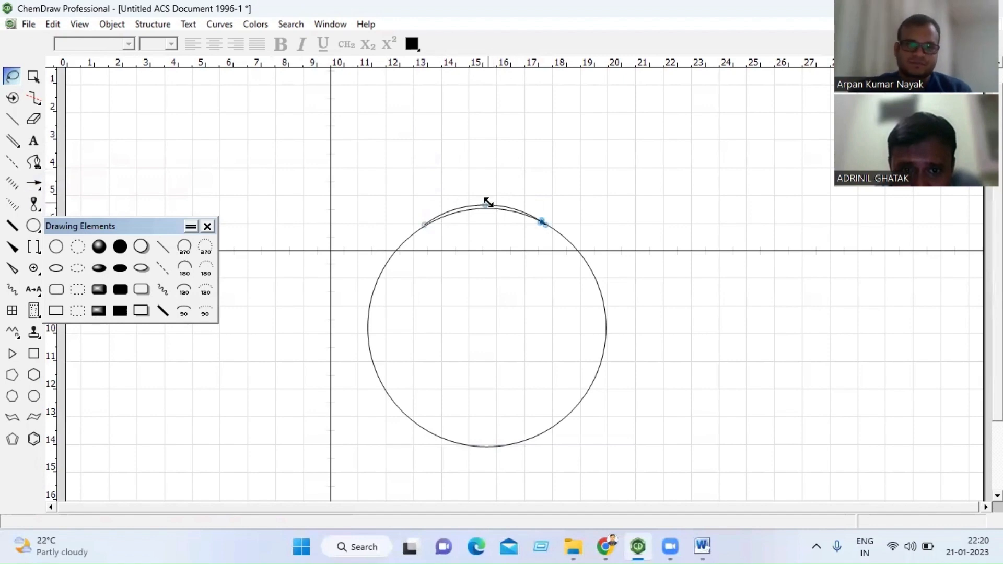
{"action": "left_click_drag", "start_coordinate": [488, 202], "coordinate": [490, 207]}
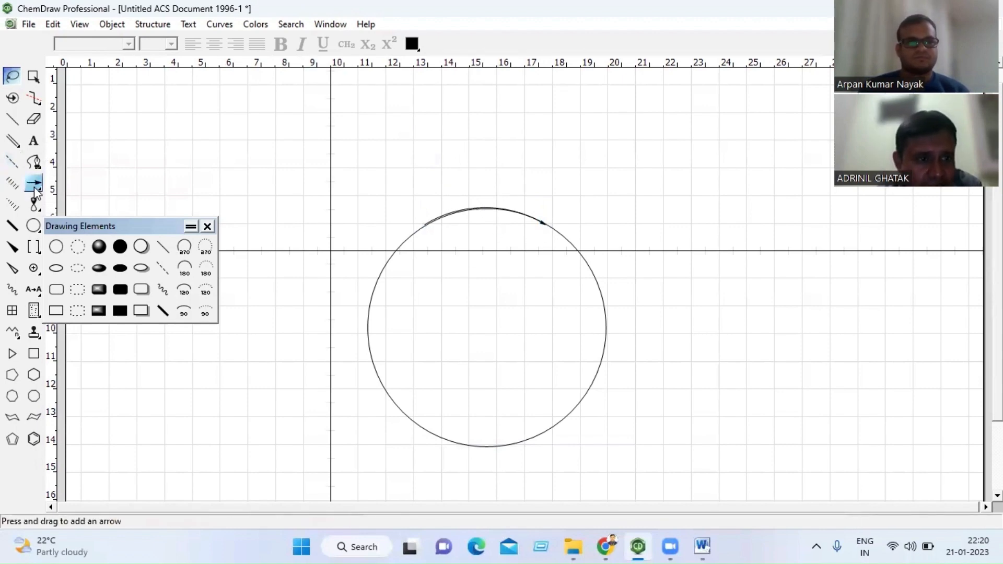
- Draw a downward vertical arrow about 4.3 ruler units long beside the circle's right side and bend it outward into an arc
{"action": "left_click_drag", "start_coordinate": [37, 189], "coordinate": [95, 195]}
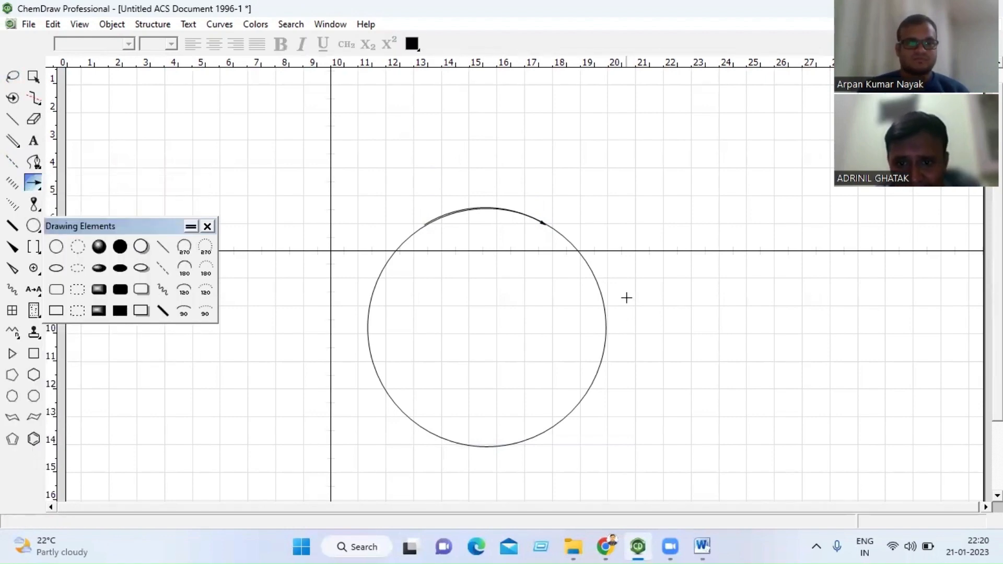
{"action": "left_click_drag", "start_coordinate": [656, 273], "coordinate": [664, 389]}
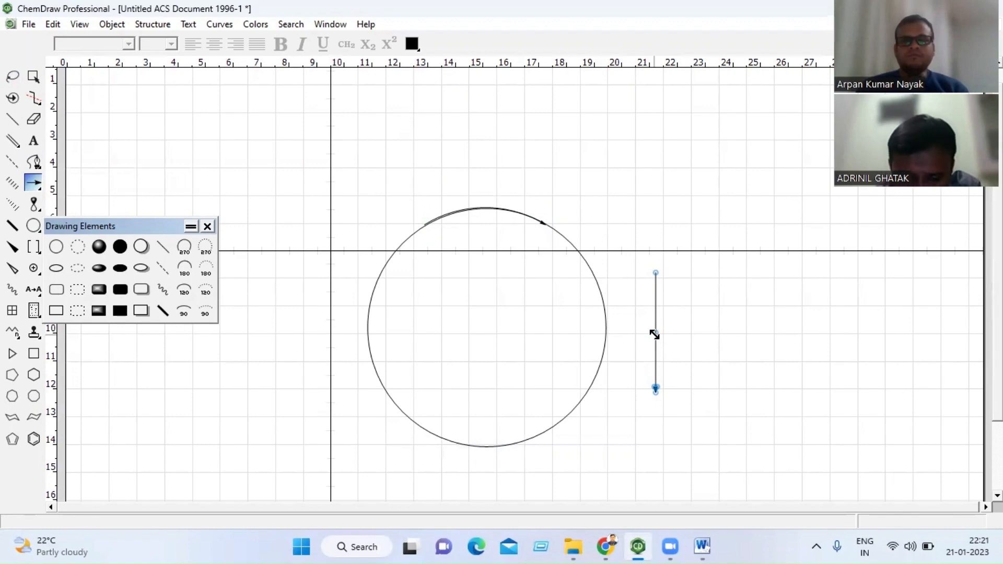
{"action": "left_click_drag", "start_coordinate": [655, 335], "coordinate": [674, 332]}
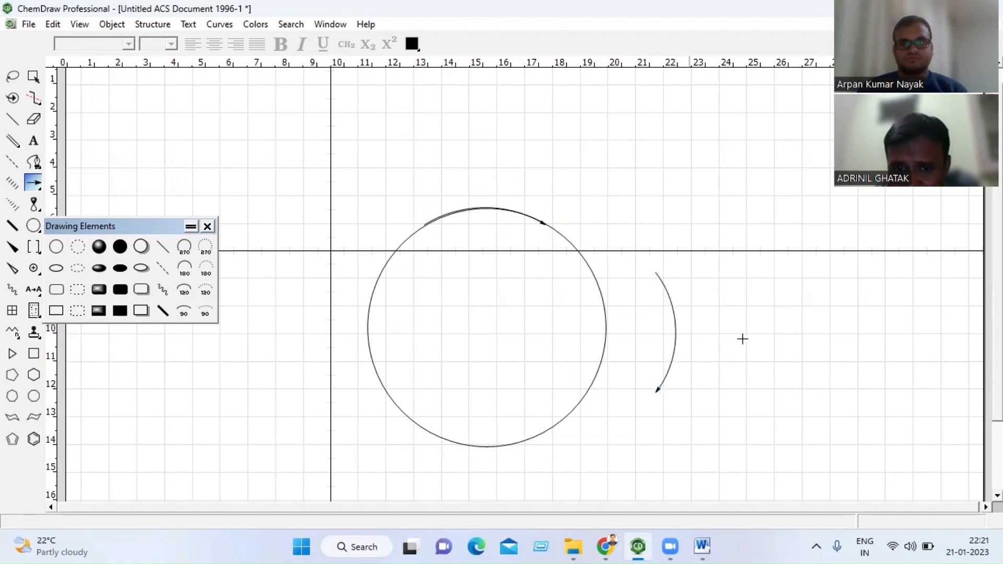
- Move the downward curved arrow onto the circle's right edge and flatten its arc to follow the outline
{"action": "left_click", "coordinate": [12, 78]}
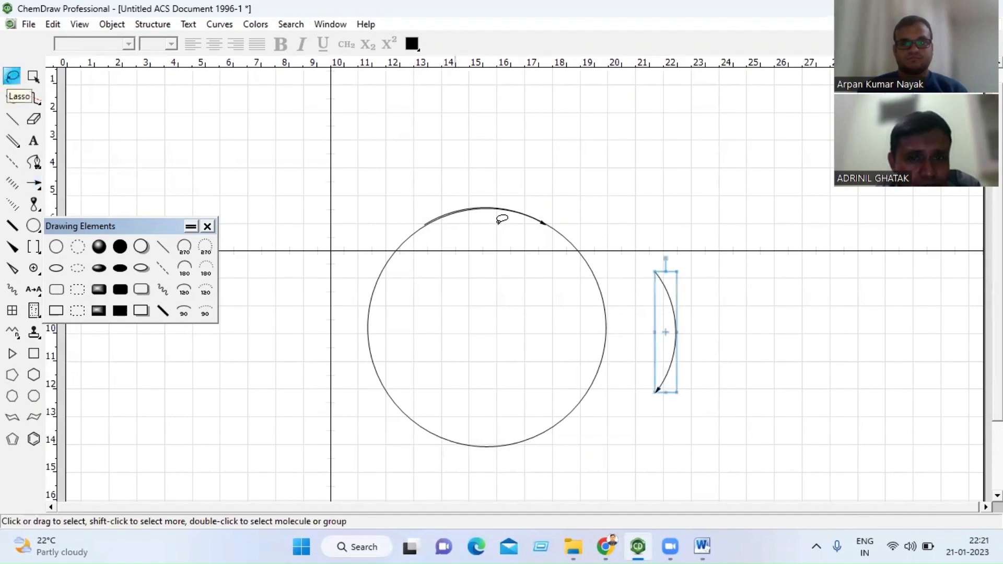
{"action": "left_click_drag", "start_coordinate": [664, 311], "coordinate": [600, 306]}
{"action": "left_click", "coordinate": [654, 317]}
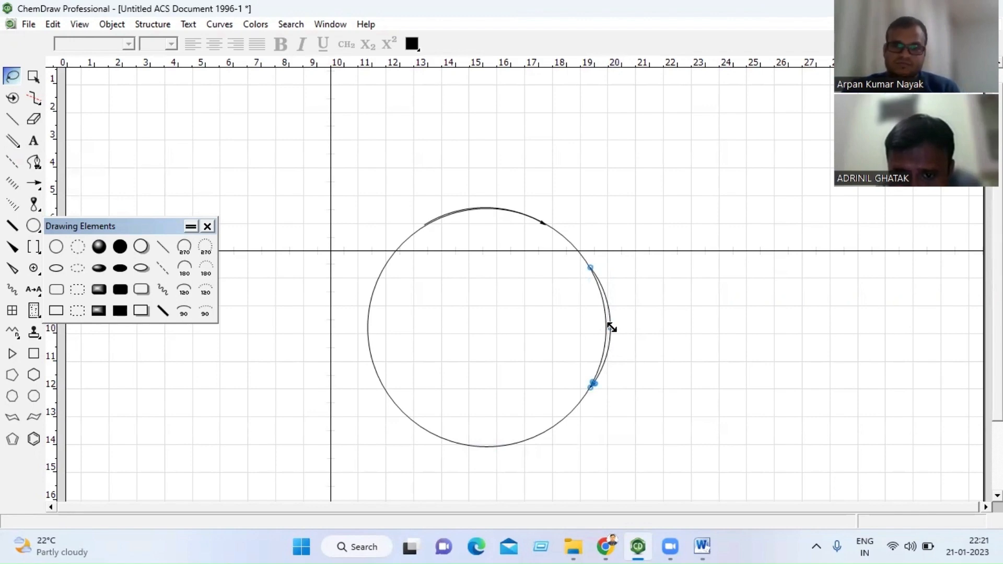
{"action": "left_click_drag", "start_coordinate": [612, 328], "coordinate": [607, 328]}
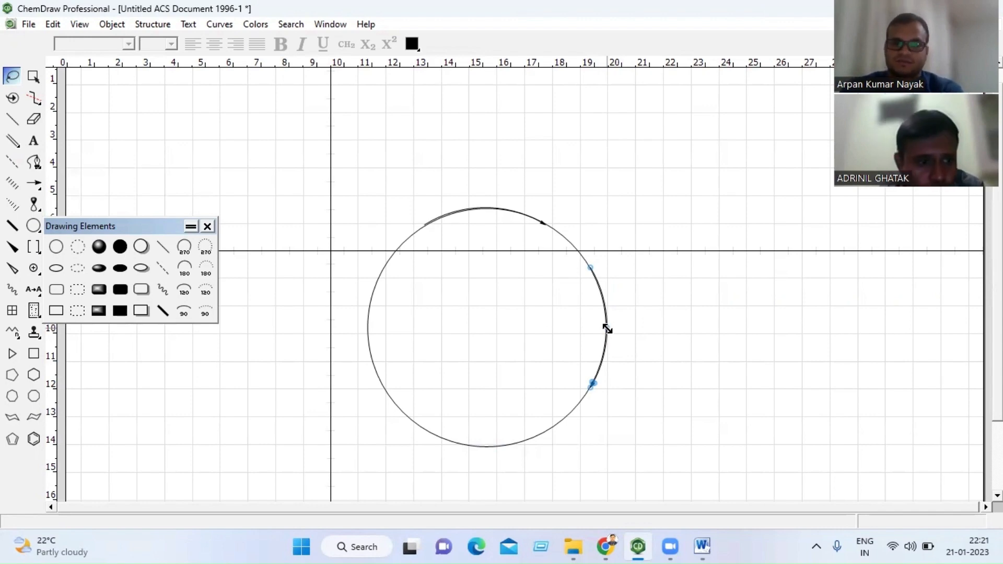
- Draw a rightward horizontal arrow about 4.6 ruler units long below the circle and bend it downward into an arc
{"action": "left_click", "coordinate": [38, 187]}
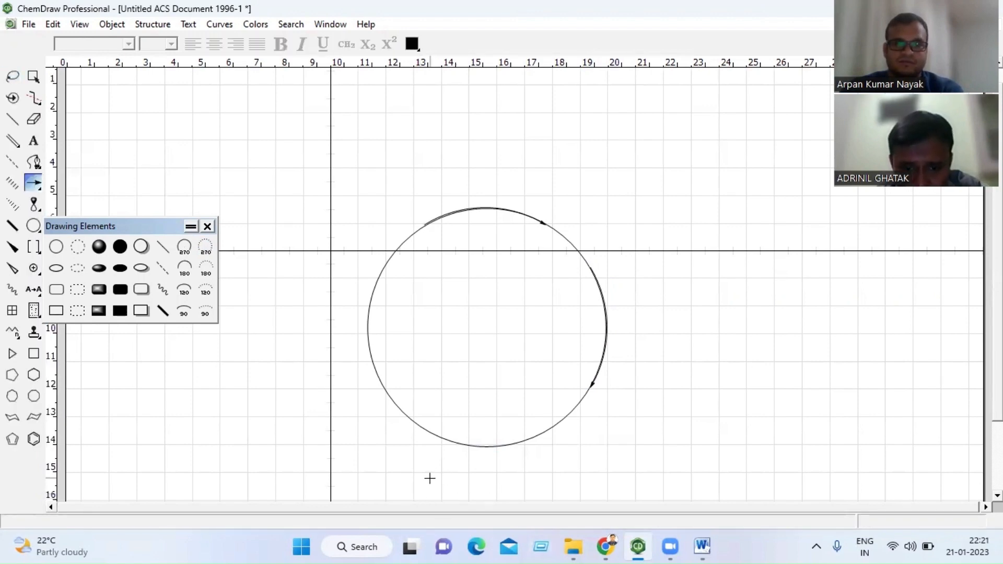
{"action": "left_click_drag", "start_coordinate": [429, 478], "coordinate": [557, 486]}
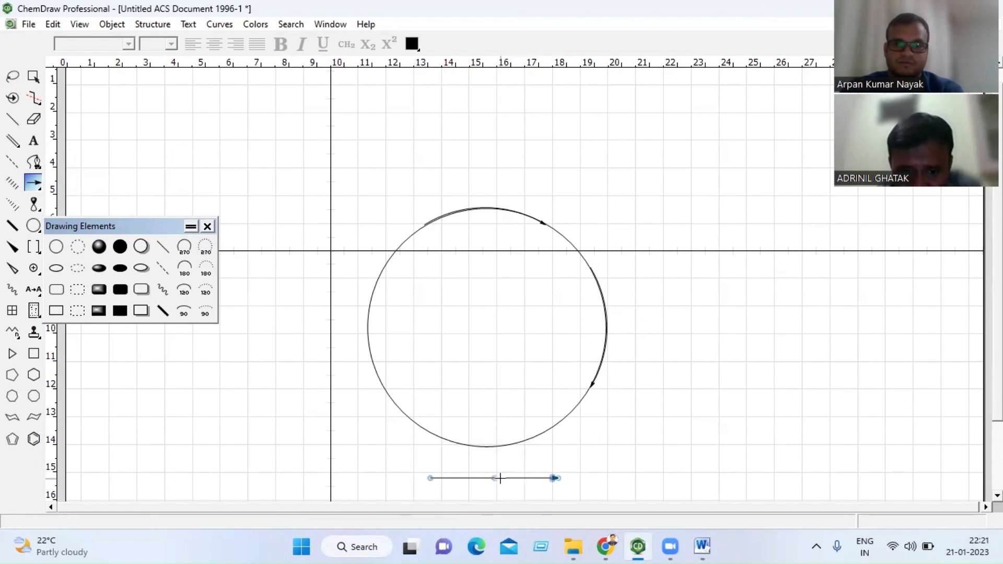
{"action": "left_click_drag", "start_coordinate": [494, 478], "coordinate": [495, 492]}
- Move the lower curved arrow up onto the bottom of the circle
{"action": "left_click", "coordinate": [8, 80]}
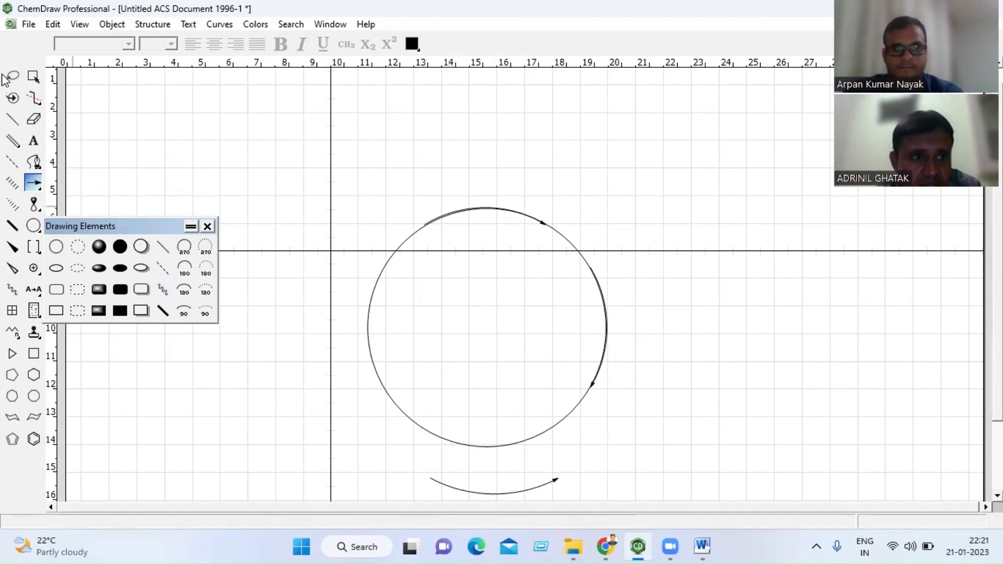
{"action": "left_click", "coordinate": [12, 79]}
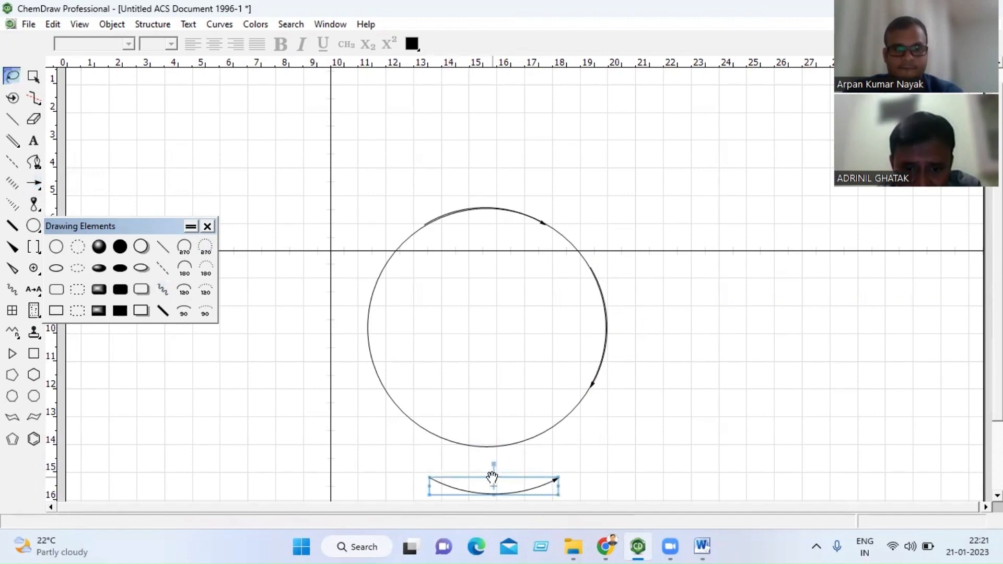
{"action": "left_click_drag", "start_coordinate": [490, 486], "coordinate": [482, 439]}
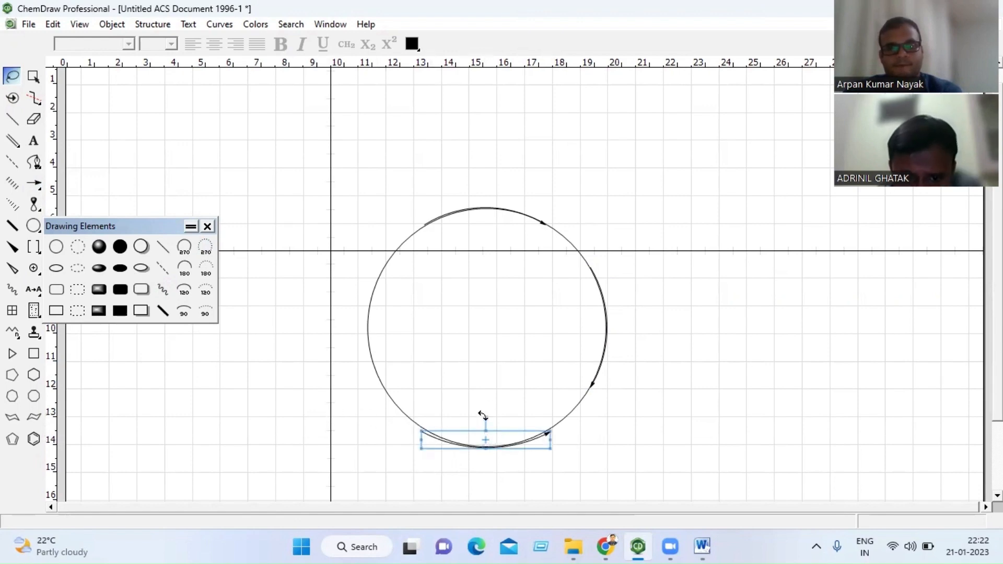
{"action": "left_click_drag", "start_coordinate": [483, 415], "coordinate": [483, 415]}
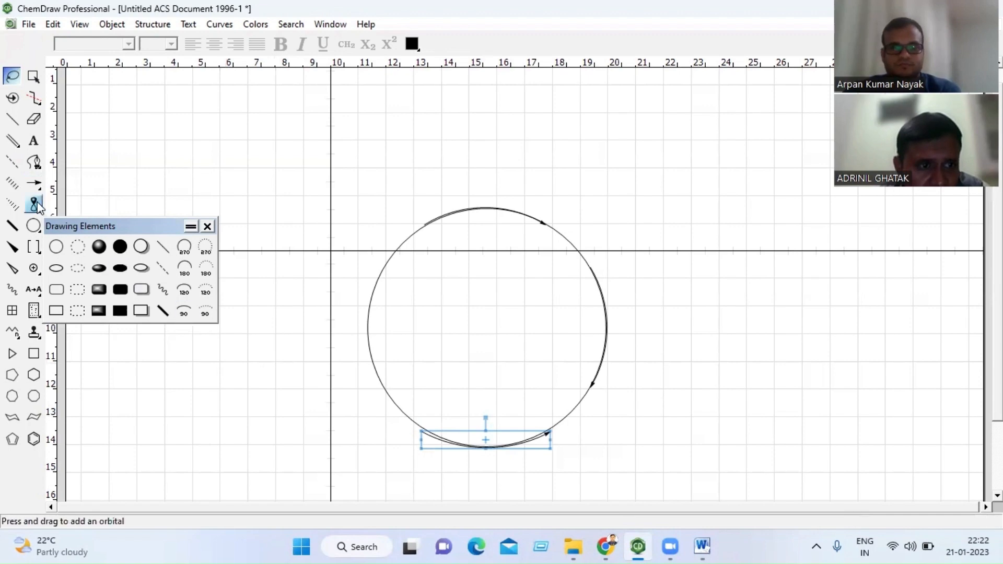
{"action": "left_click", "coordinate": [155, 128]}
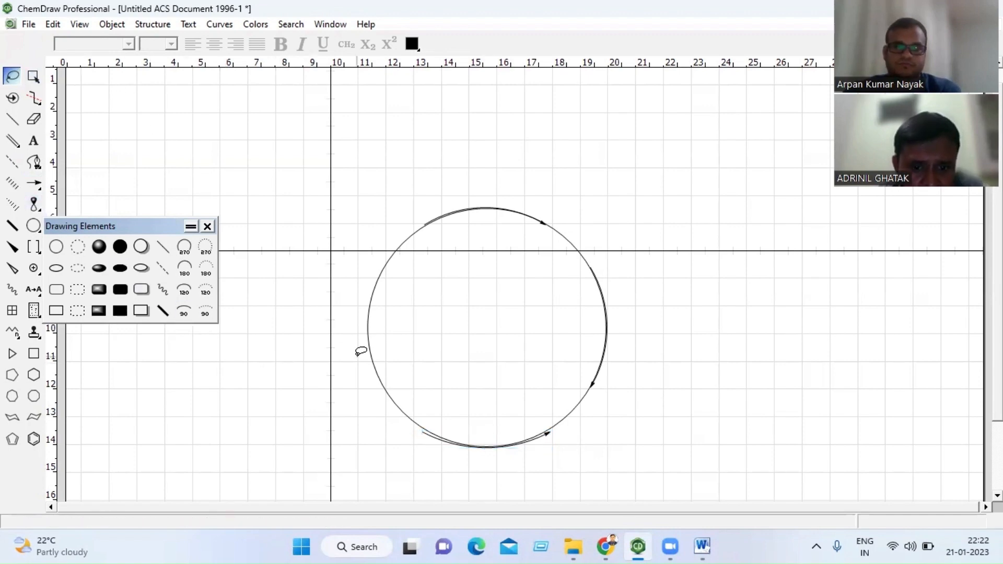
- Deepen the bottom arrow's arc slightly and shift the arrow up to coincide with the circle's outline
{"action": "left_click", "coordinate": [474, 449]}
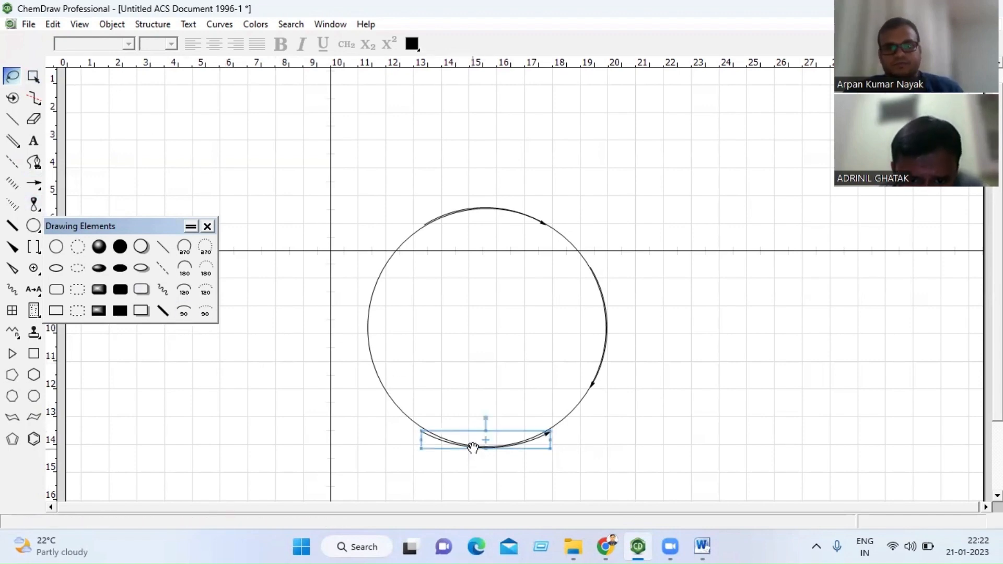
{"action": "left_click", "coordinate": [478, 401]}
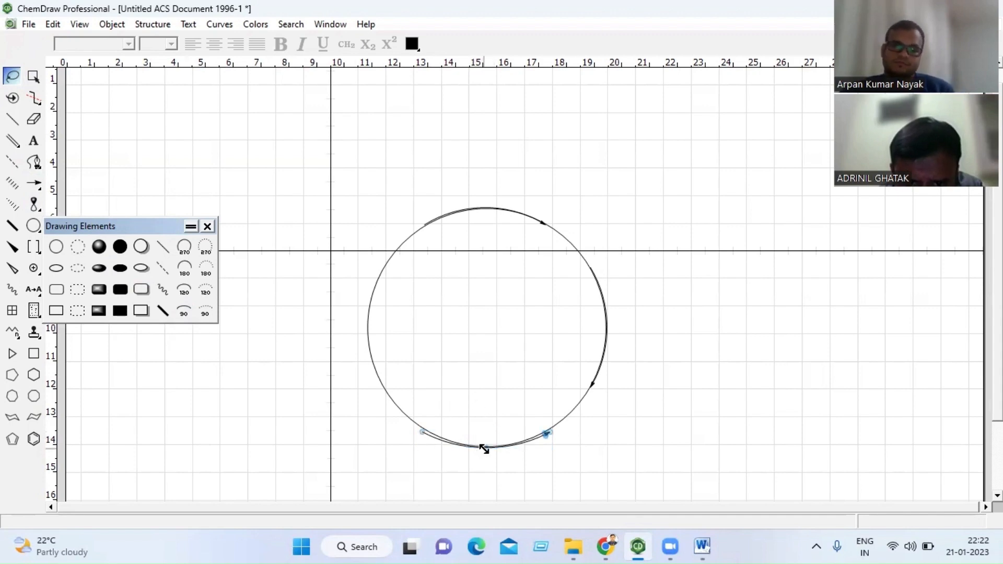
{"action": "left_click_drag", "start_coordinate": [485, 449], "coordinate": [484, 449]}
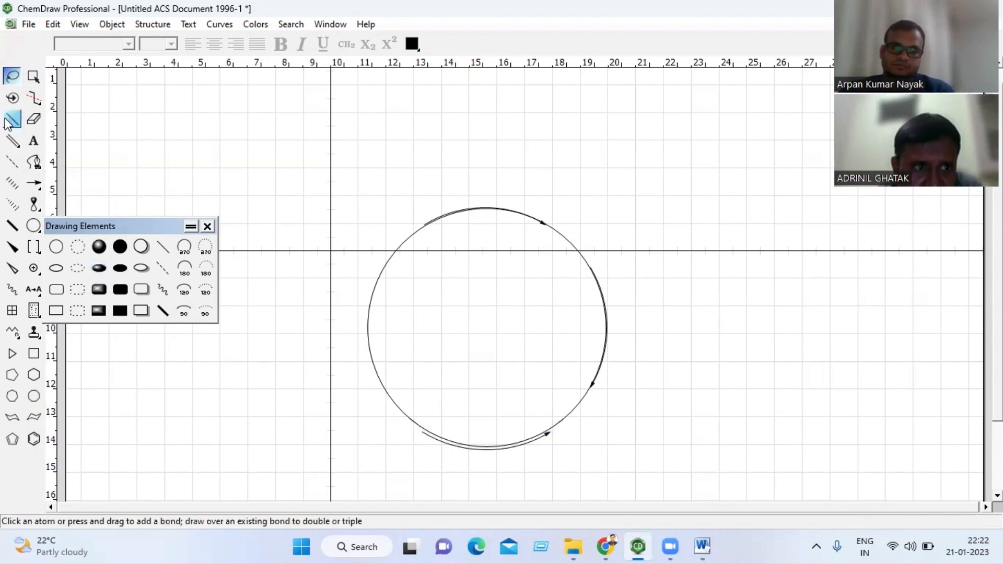
{"action": "left_click", "coordinate": [490, 450]}
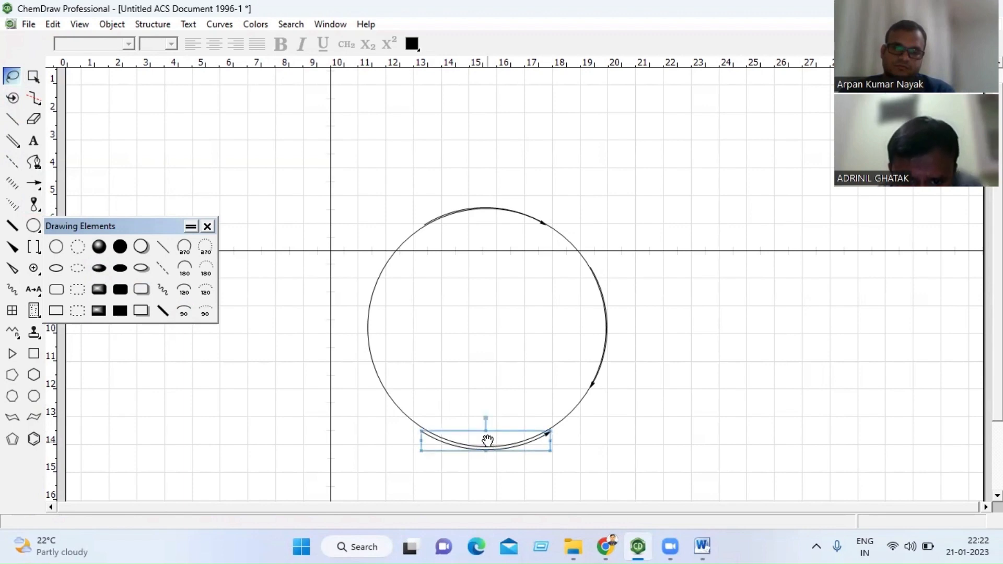
{"action": "left_click_drag", "start_coordinate": [488, 441], "coordinate": [488, 436]}
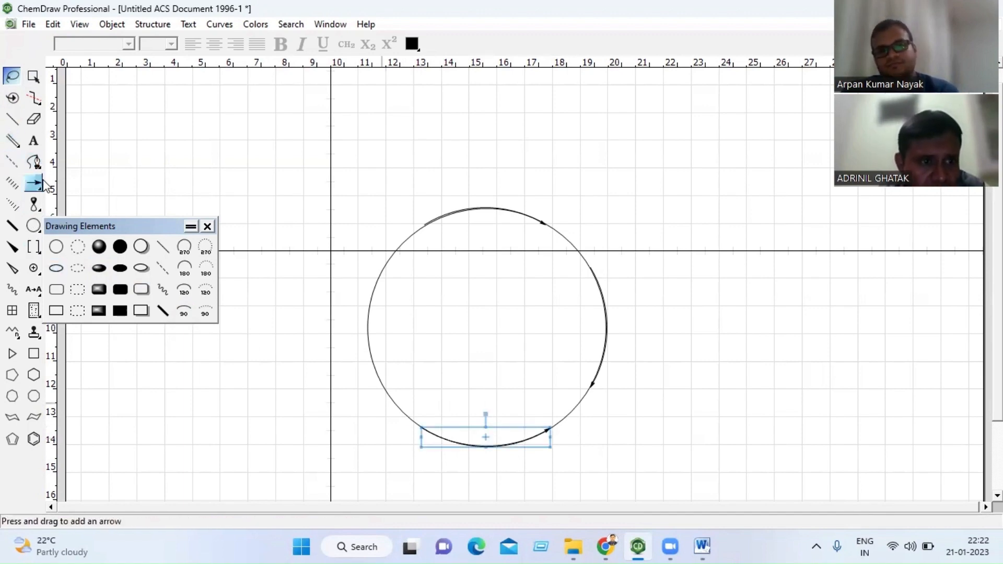
- Draw an upward vertical arrow about 4.3 ruler units long beside the circle's left side and bend it outward into an arc
{"action": "left_click_drag", "start_coordinate": [41, 193], "coordinate": [99, 195]}
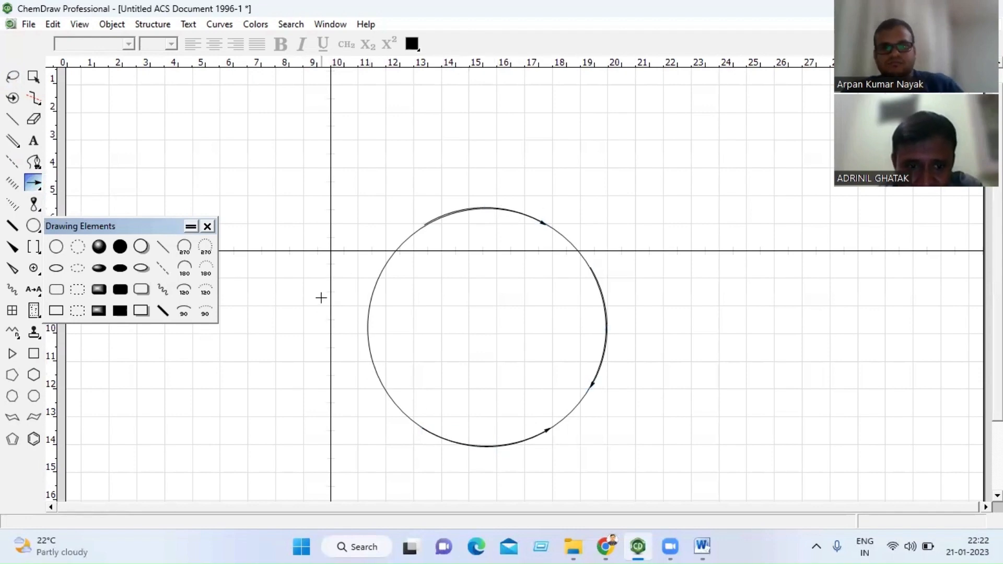
{"action": "left_click_drag", "start_coordinate": [331, 366], "coordinate": [332, 251]}
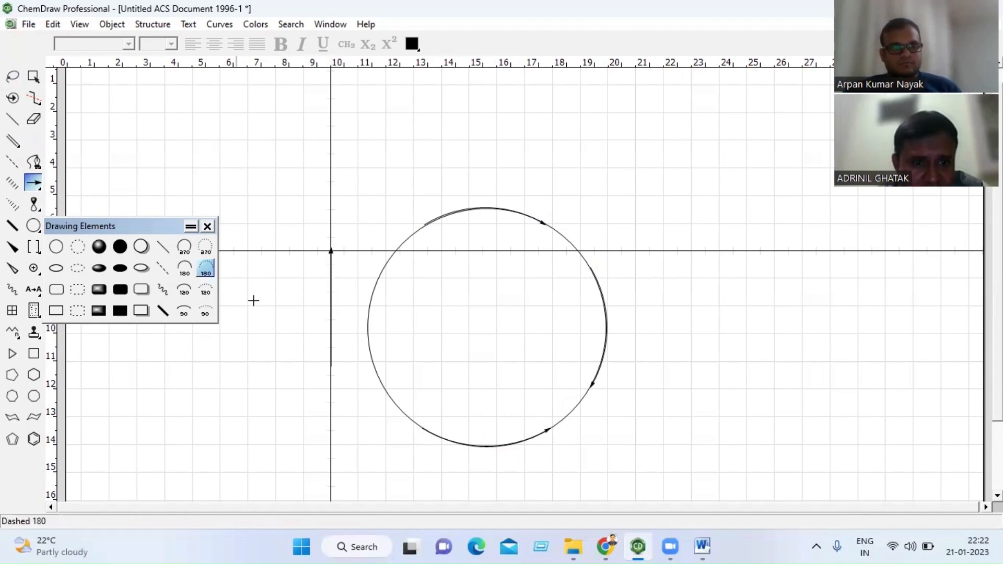
{"action": "left_click_drag", "start_coordinate": [331, 308], "coordinate": [314, 308]}
- Move the upward curved arrow onto the circle's left edge and fine-tune its horizontal position to follow the outline
{"action": "left_click", "coordinate": [14, 76]}
{"action": "left_click_drag", "start_coordinate": [323, 291], "coordinate": [375, 312]}
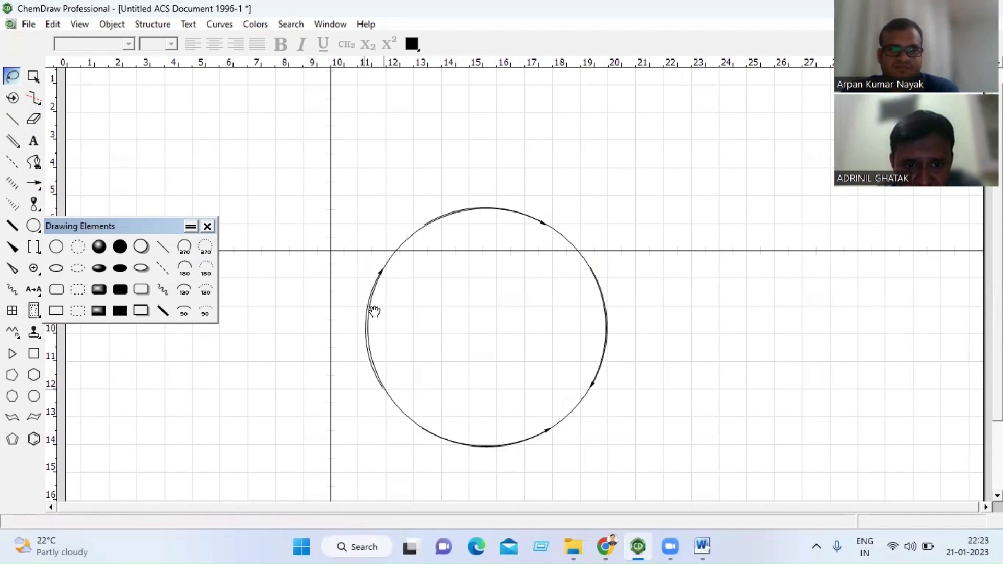
{"action": "key", "text": "Right"}
{"action": "key", "text": "Right"}
{"action": "key", "text": "Right"}
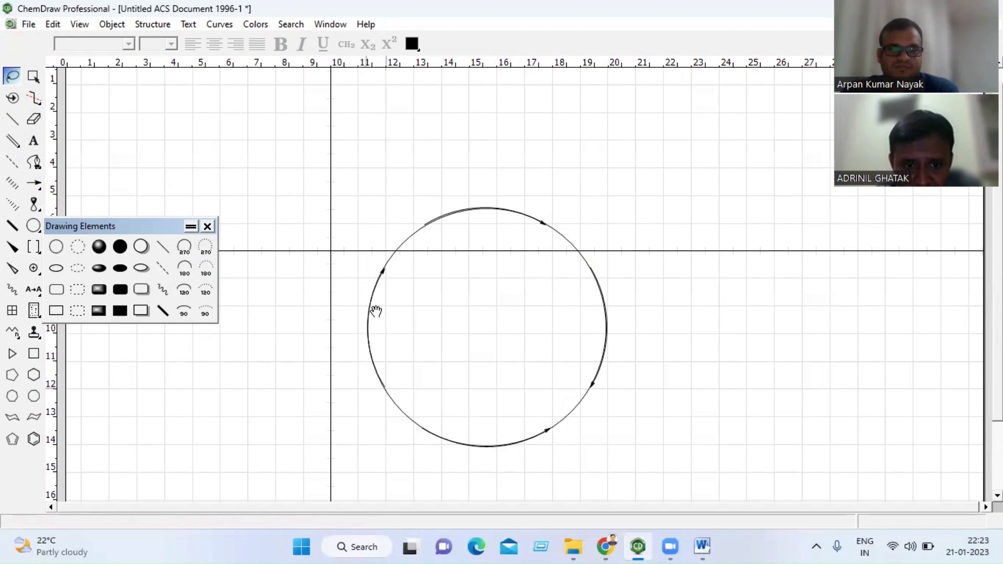
{"action": "key", "text": "Left"}
{"action": "key", "text": "Left"}
{"action": "left_click_drag", "start_coordinate": [375, 312], "coordinate": [377, 312]}
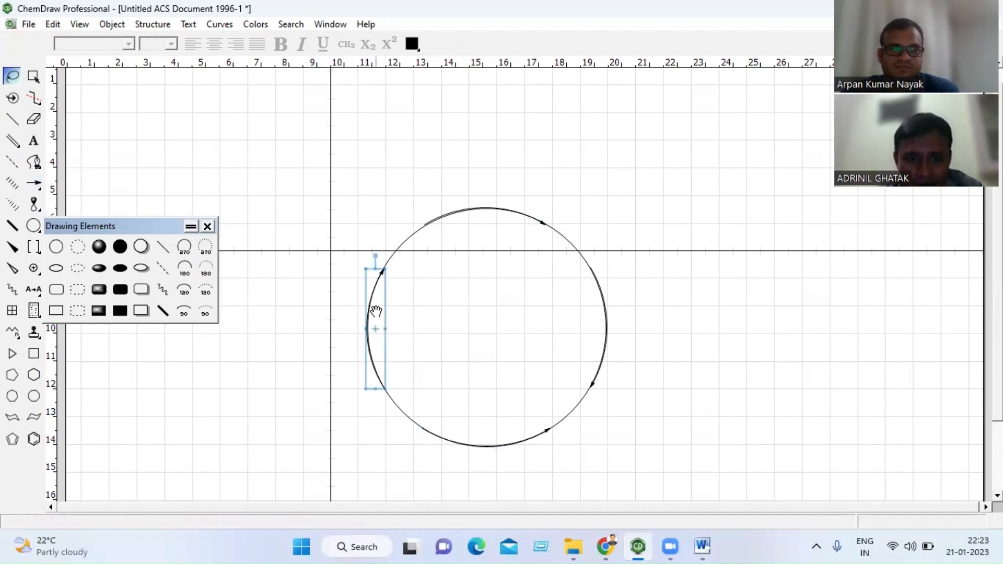
{"action": "left_click", "coordinate": [683, 240]}
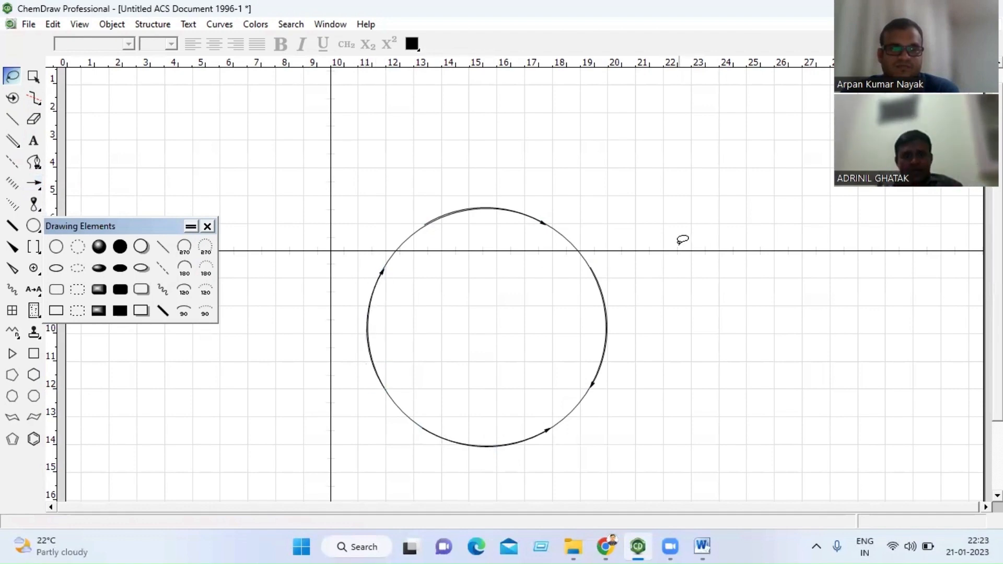
- Delete the guide circle, keeping the four curved arrows, and close the Drawing Elements palette
{"action": "left_click", "coordinate": [574, 244]}
{"action": "key", "text": "Delete"}
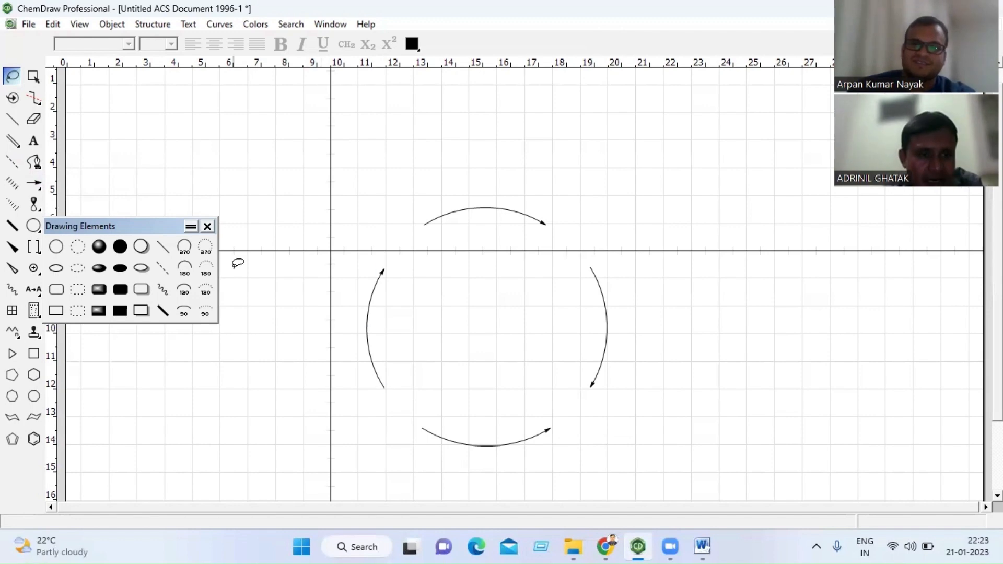
{"action": "left_click", "coordinate": [207, 227]}
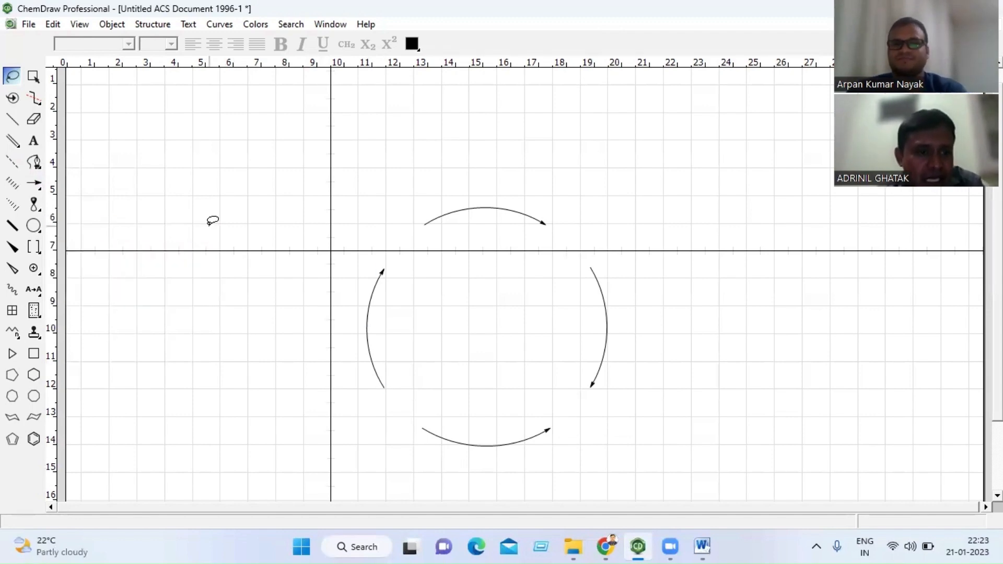